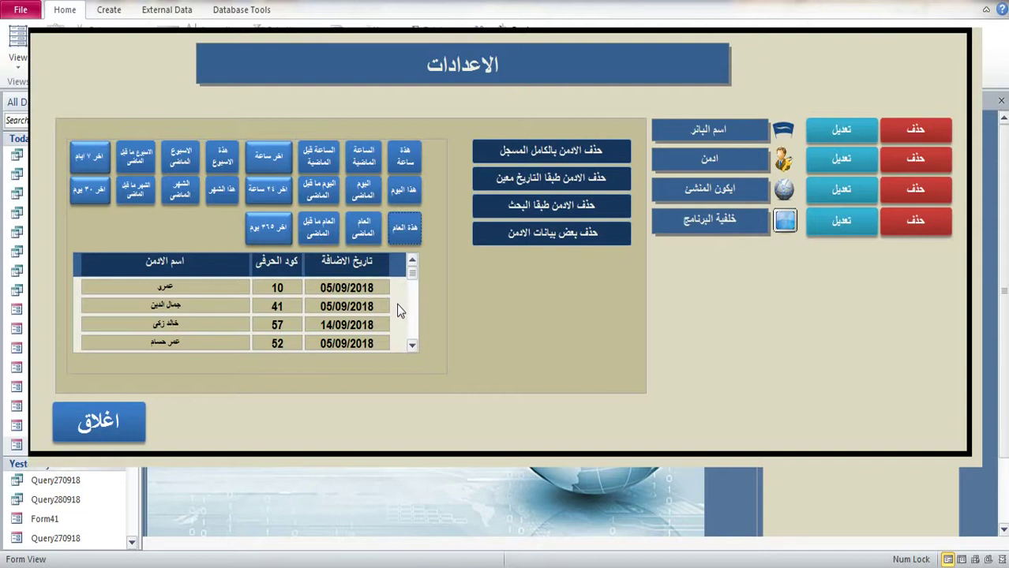
Step: Close the settings form from its tab's right-click menu
{"action": "right_click", "coordinate": [908, 85]}
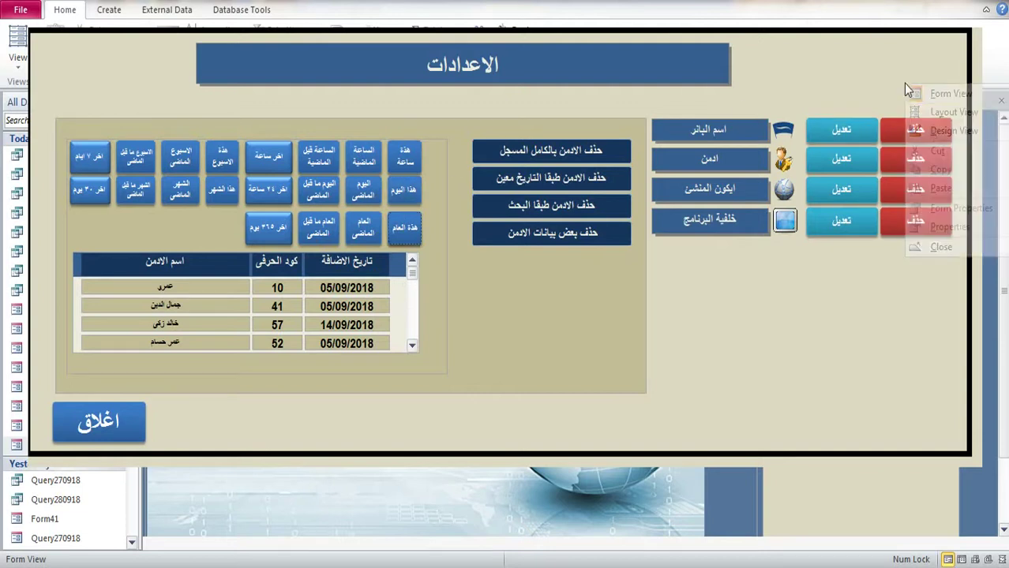
{"action": "left_click", "coordinate": [940, 118]}
{"action": "right_click", "coordinate": [336, 101]}
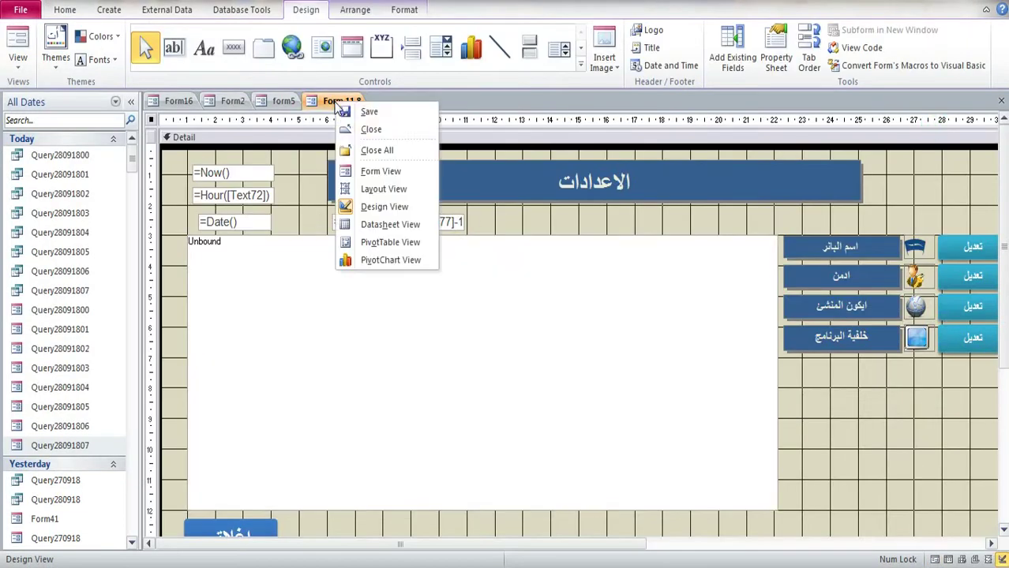
{"action": "left_click", "coordinate": [388, 127]}
Step: Search the navigation pane for 23 and open Form23 in Design View
{"action": "left_click", "coordinate": [43, 124]}
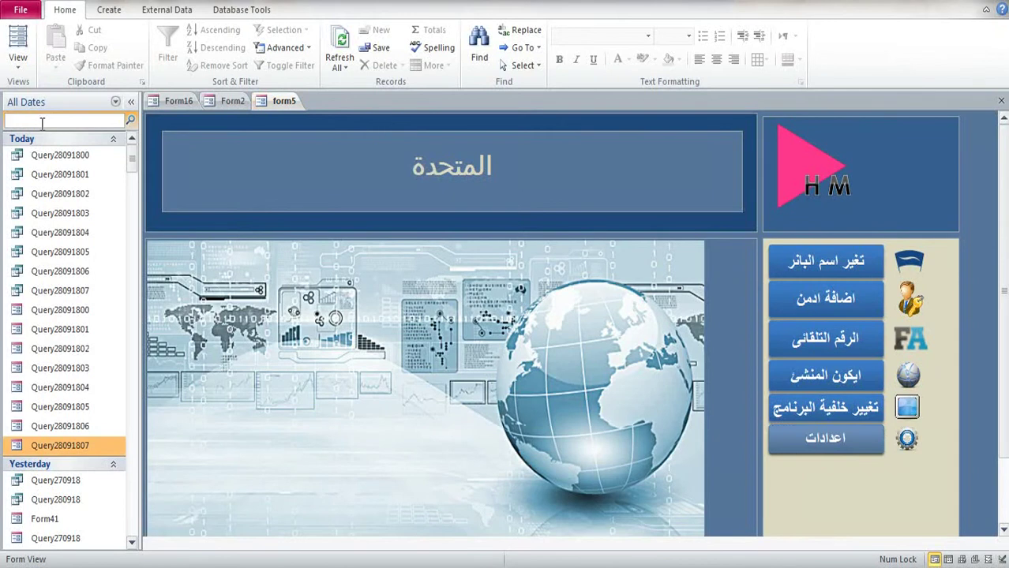
{"action": "type", "text": "23"}
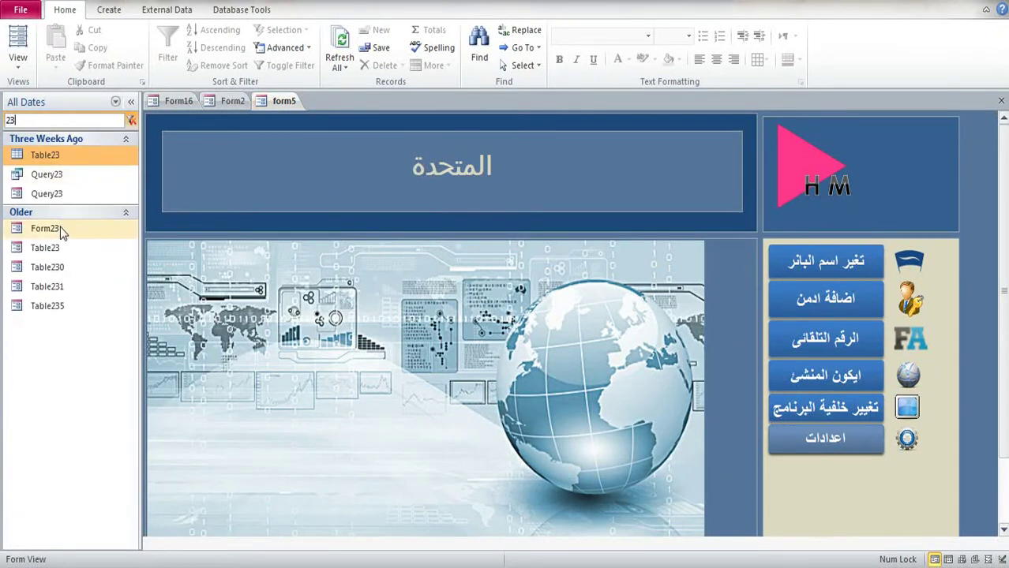
{"action": "double_click", "coordinate": [47, 229]}
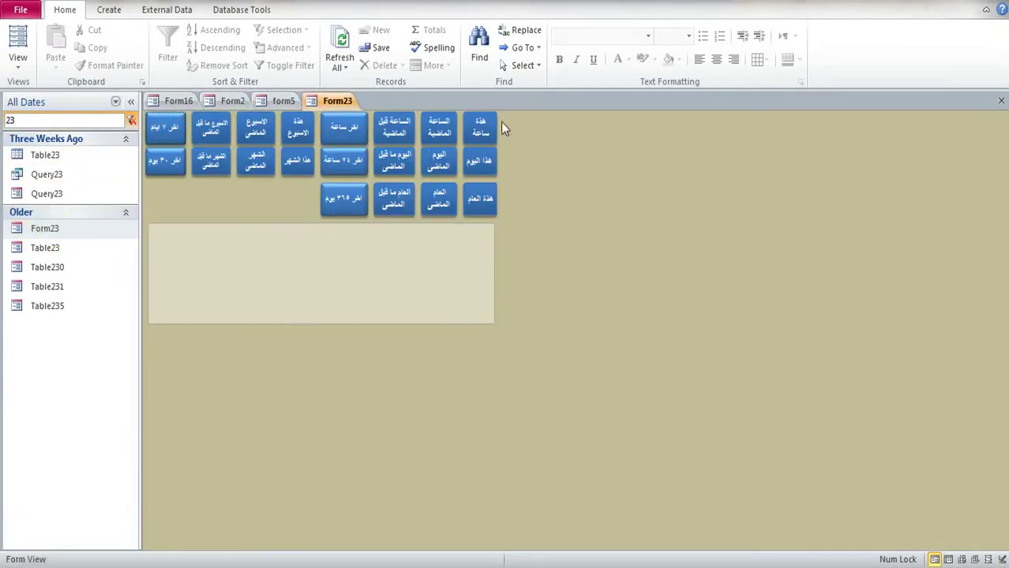
{"action": "right_click", "coordinate": [582, 137]}
{"action": "left_click", "coordinate": [628, 180]}
Step: Copy Query35 from the first button's On Click code and filter the navigation pane by it
{"action": "left_click", "coordinate": [497, 162]}
{"action": "left_click", "coordinate": [776, 52]}
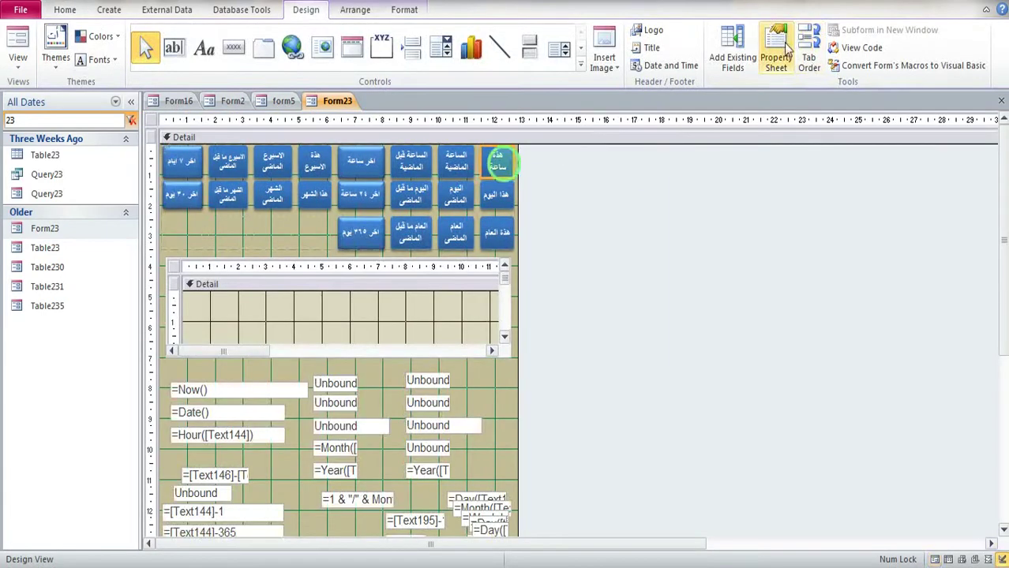
{"action": "left_click", "coordinate": [997, 174]}
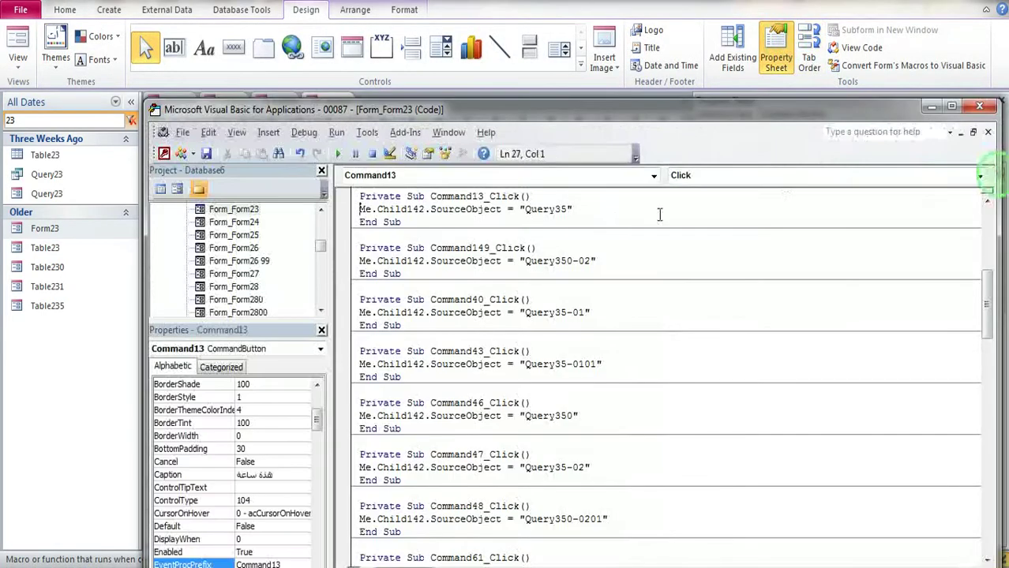
{"action": "double_click", "coordinate": [527, 210]}
{"action": "key", "text": "ctrl+c"}
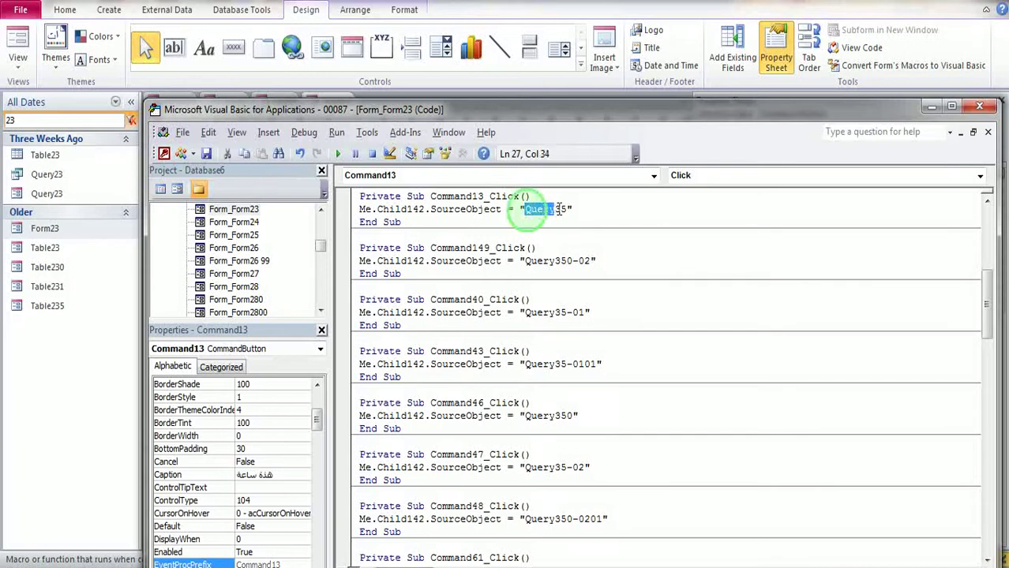
{"action": "left_click", "coordinate": [8, 121]}
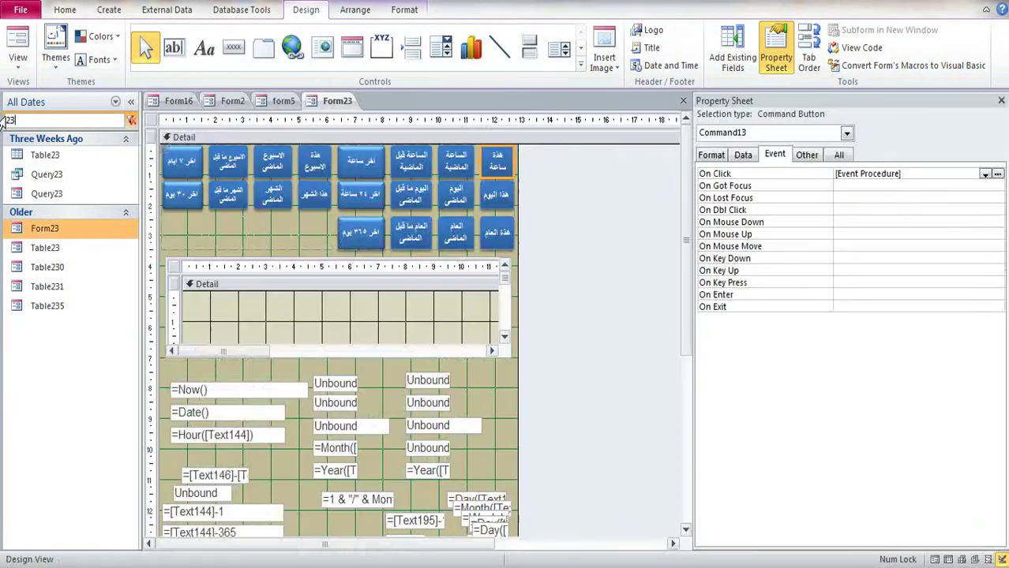
{"action": "key", "text": "ctrl+v"}
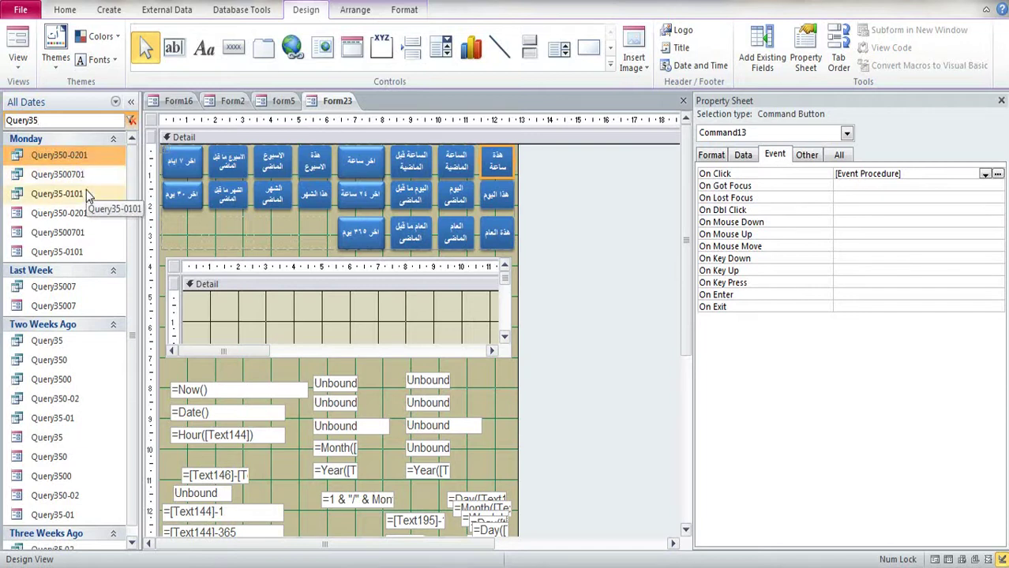
Step: Open the Query35 form in Design View and select all its controls
{"action": "right_click", "coordinate": [56, 439]}
{"action": "left_click", "coordinate": [105, 249]}
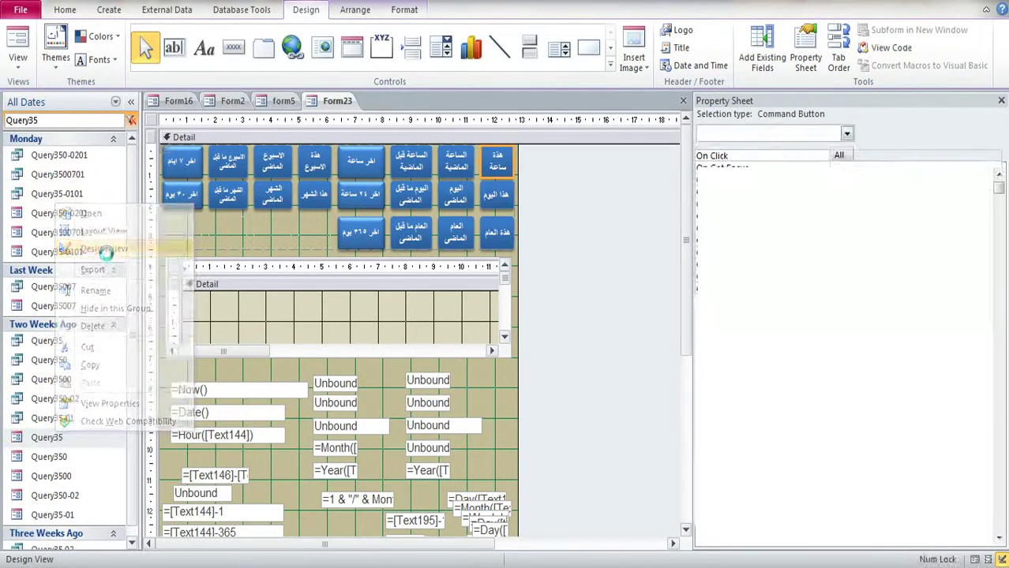
{"action": "left_click", "coordinate": [171, 158]}
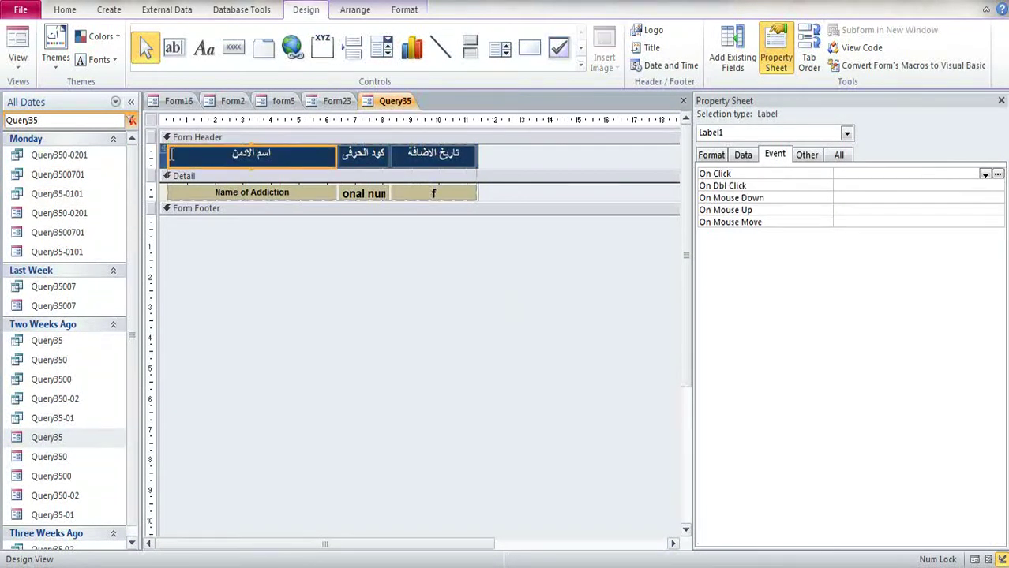
{"action": "key", "text": "ctrl+a"}
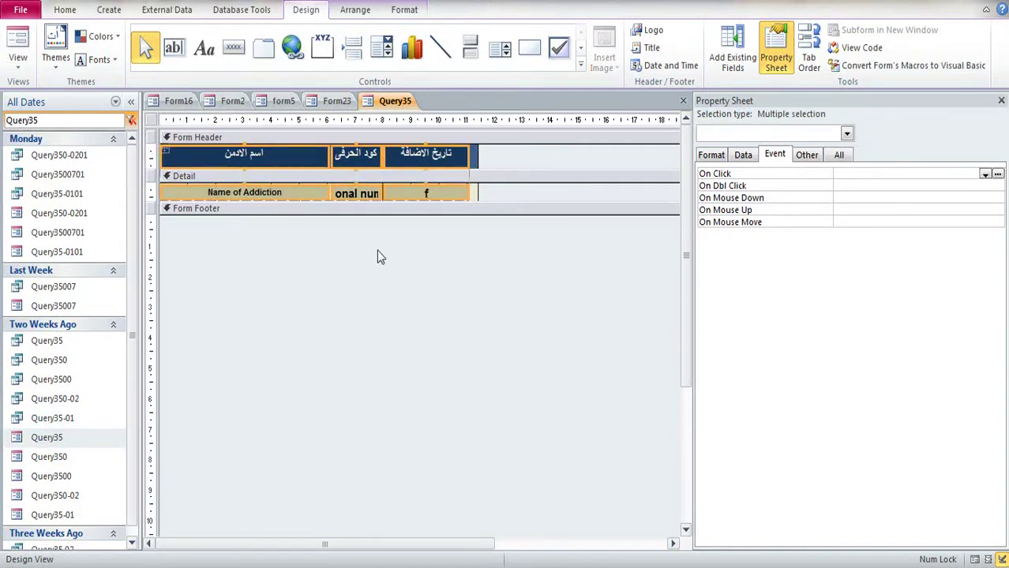
Step: Narrow the Name of Addiction text box to 5.45cm
{"action": "left_click", "coordinate": [474, 162]}
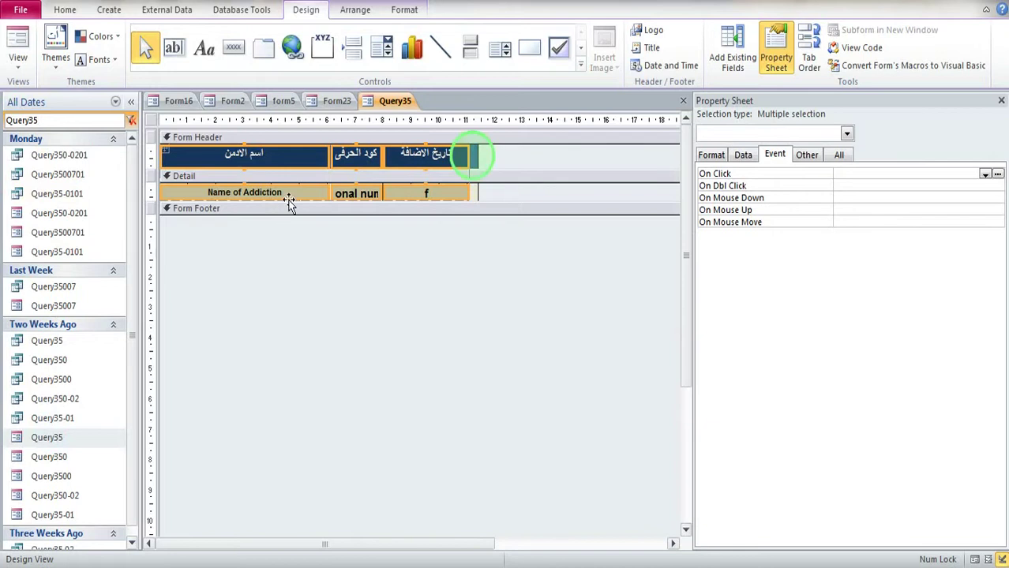
{"action": "left_click", "coordinate": [574, 356]}
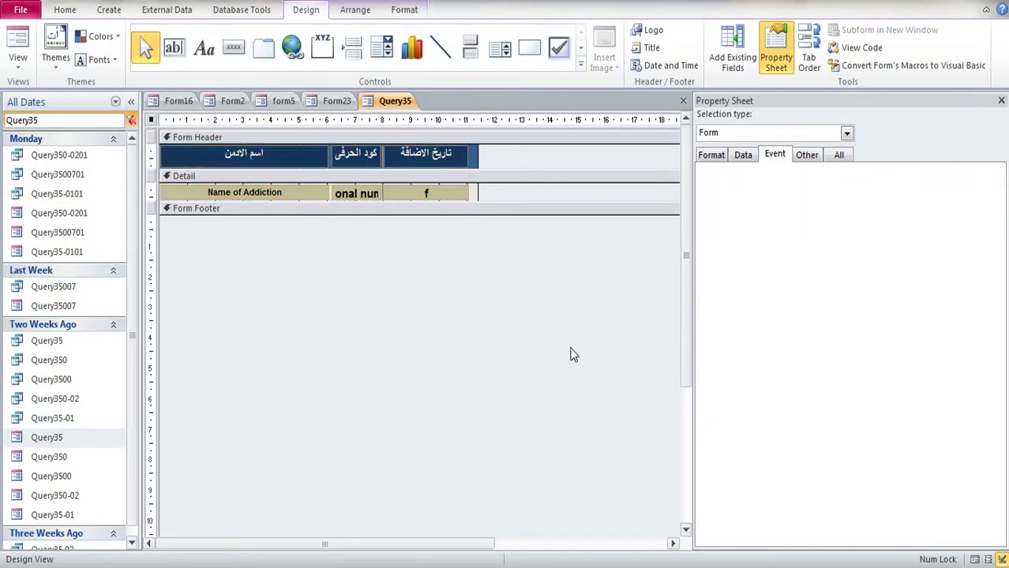
{"action": "left_click", "coordinate": [280, 192]}
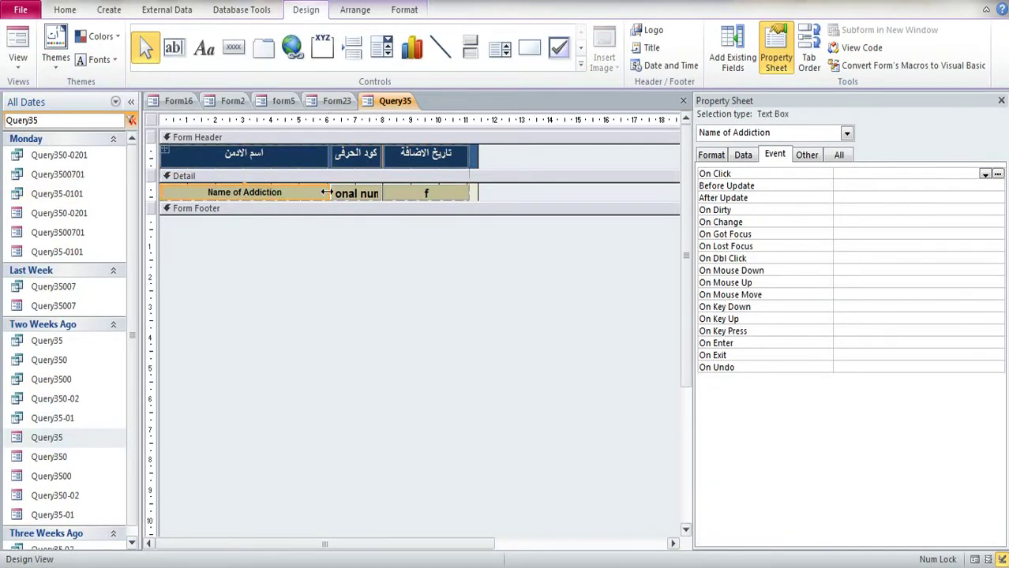
{"action": "left_click_drag", "start_coordinate": [326, 192], "coordinate": [310, 192]}
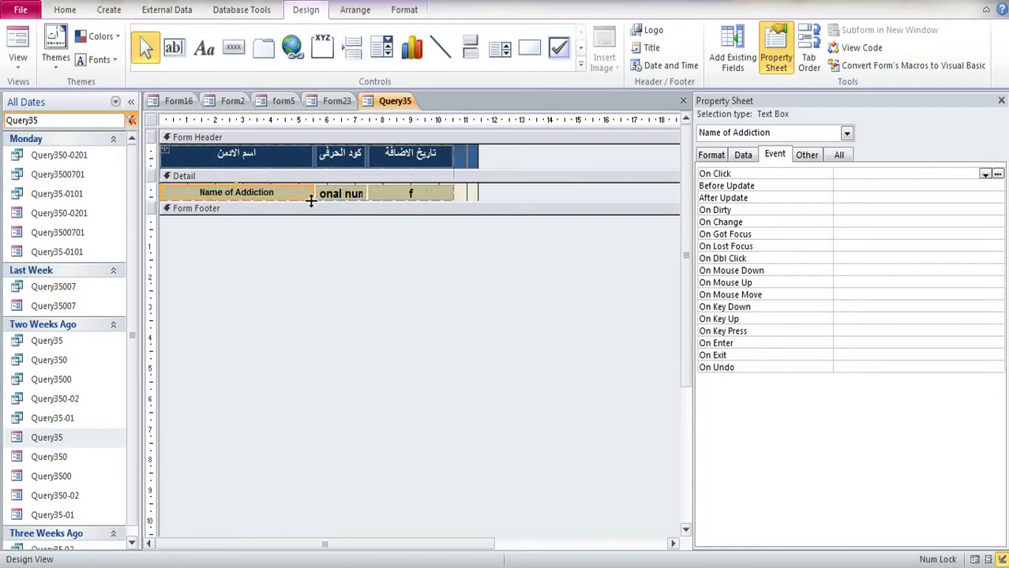
{"action": "left_click", "coordinate": [712, 155]}
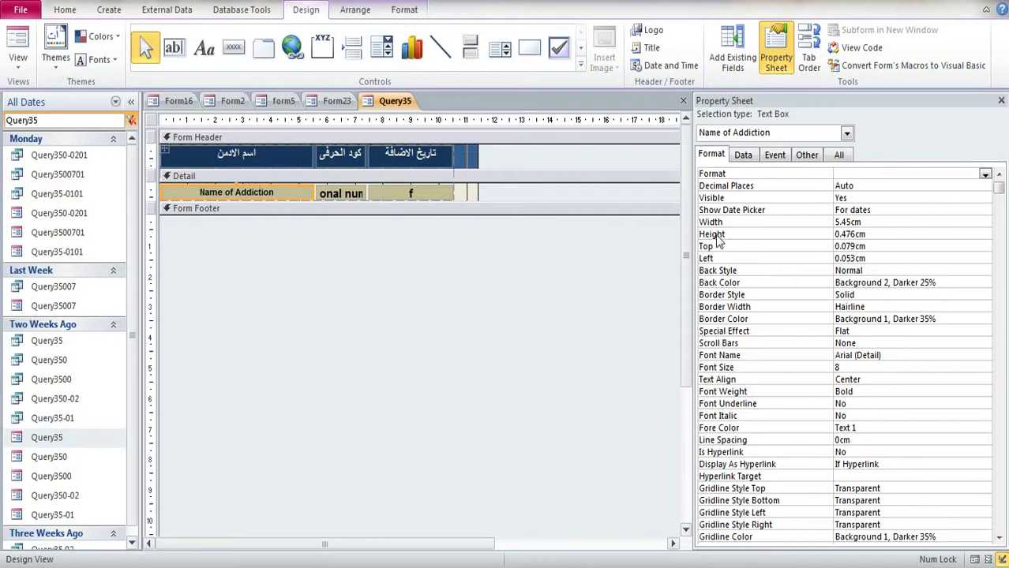
Step: Record the box's Width 5.45cm and Height 0.476cm on separate lines in Notepad
{"action": "double_click", "coordinate": [874, 222]}
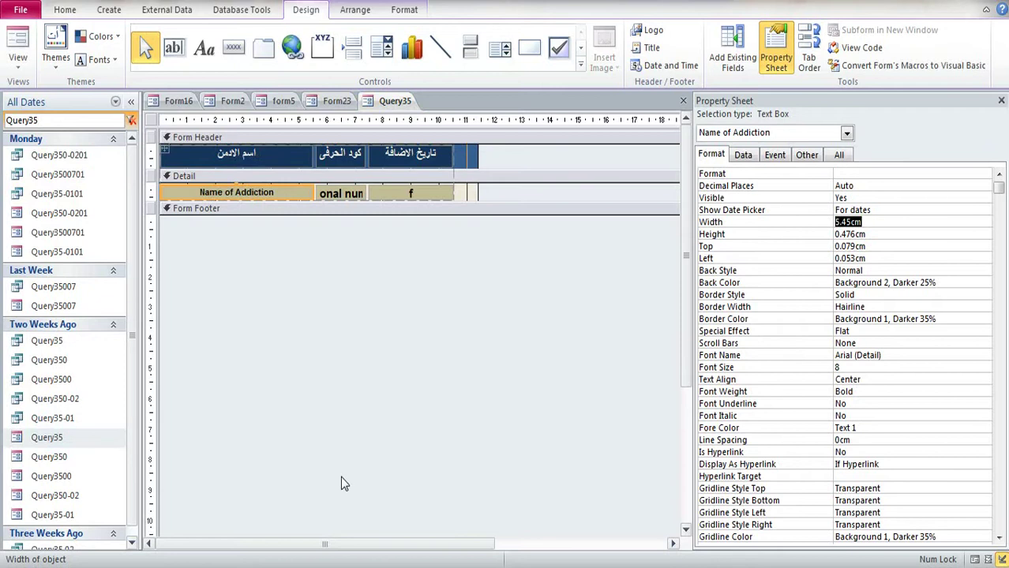
{"action": "key", "text": "ctrl+c"}
{"action": "key", "text": "alt+Tab"}
{"action": "key", "text": "ctrl+a"}
{"action": "key", "text": "ctrl+v"}
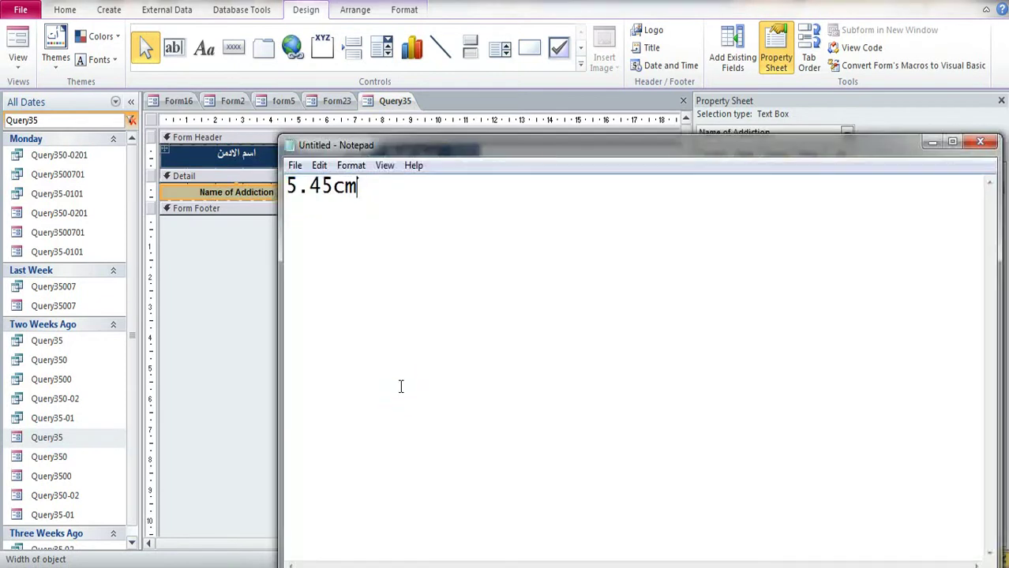
{"action": "key", "text": "alt+Tab"}
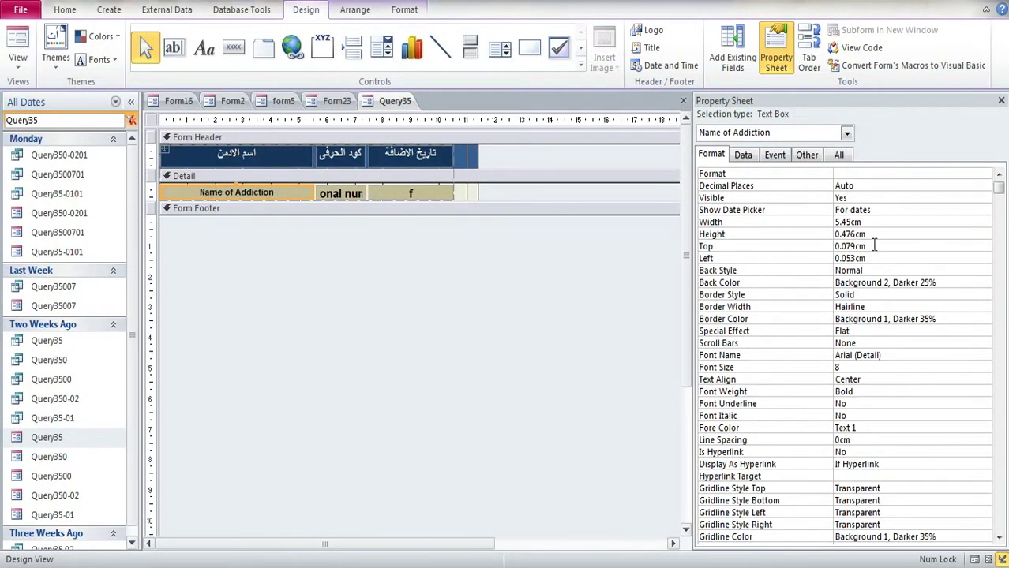
{"action": "double_click", "coordinate": [874, 234]}
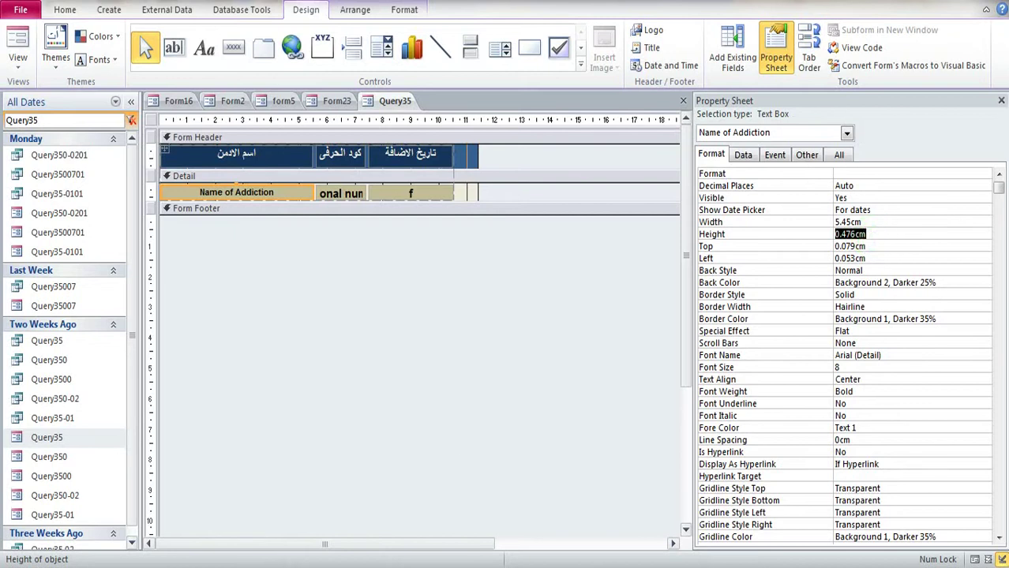
{"action": "key", "text": "alt+Tab"}
{"action": "key", "text": "Return"}
{"action": "key", "text": "ctrl+v"}
{"action": "key", "text": "alt+Tab"}
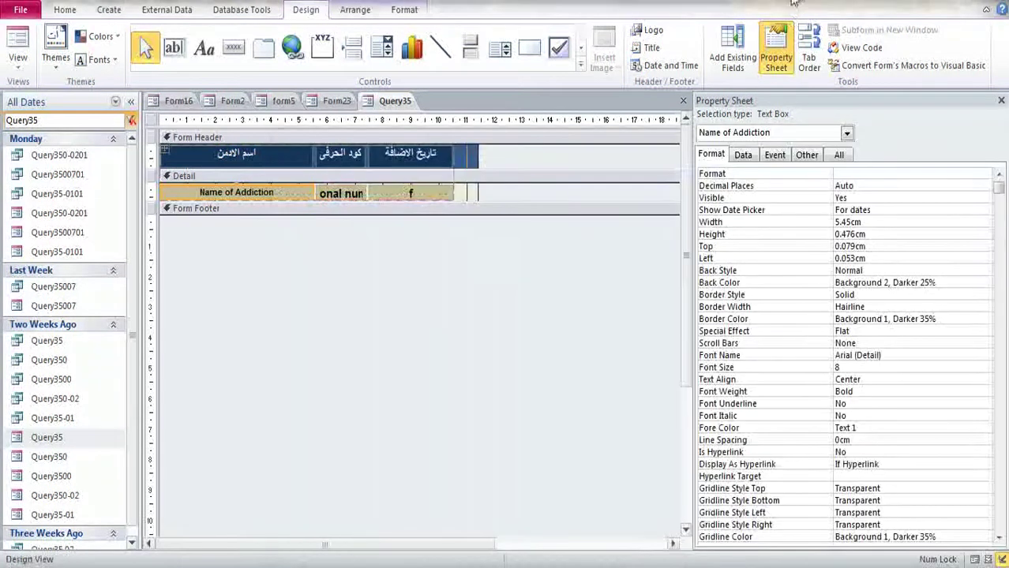
Step: Add the Top 0.079cm and Left 0.053cm values to the Notepad list
{"action": "double_click", "coordinate": [872, 246]}
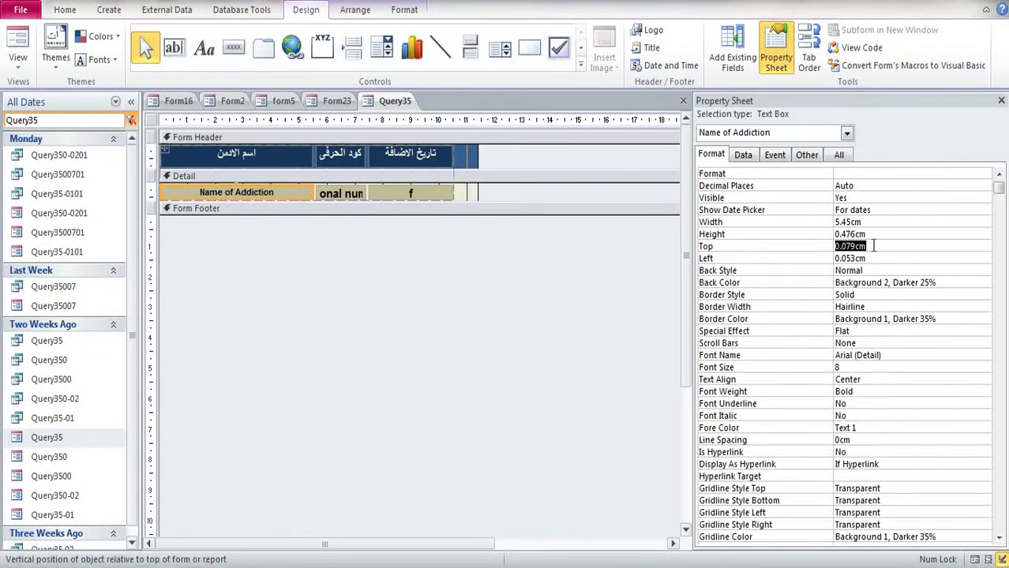
{"action": "key", "text": "alt+Tab"}
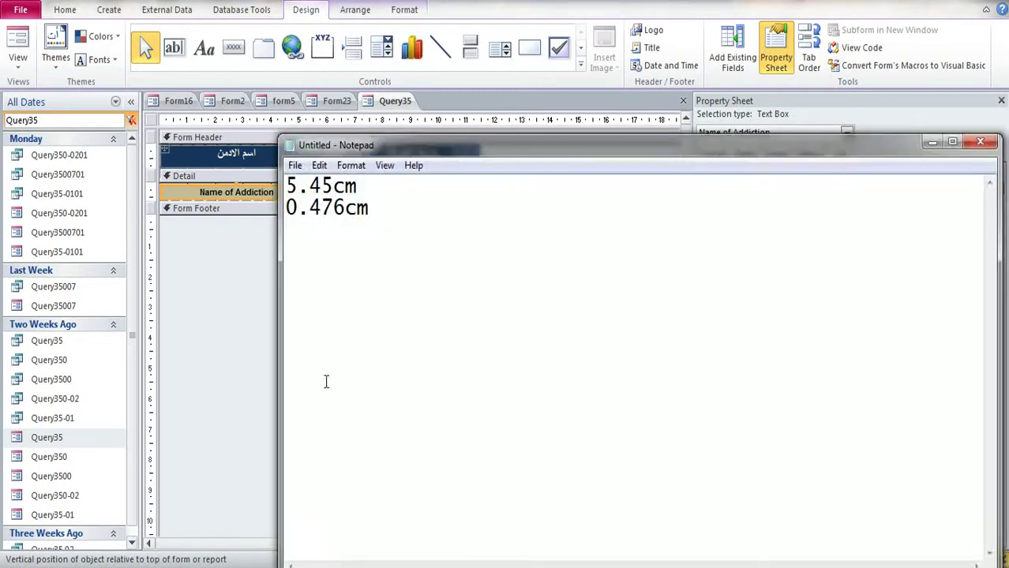
{"action": "key", "text": "ctrl+v"}
{"action": "key", "text": "alt+Tab"}
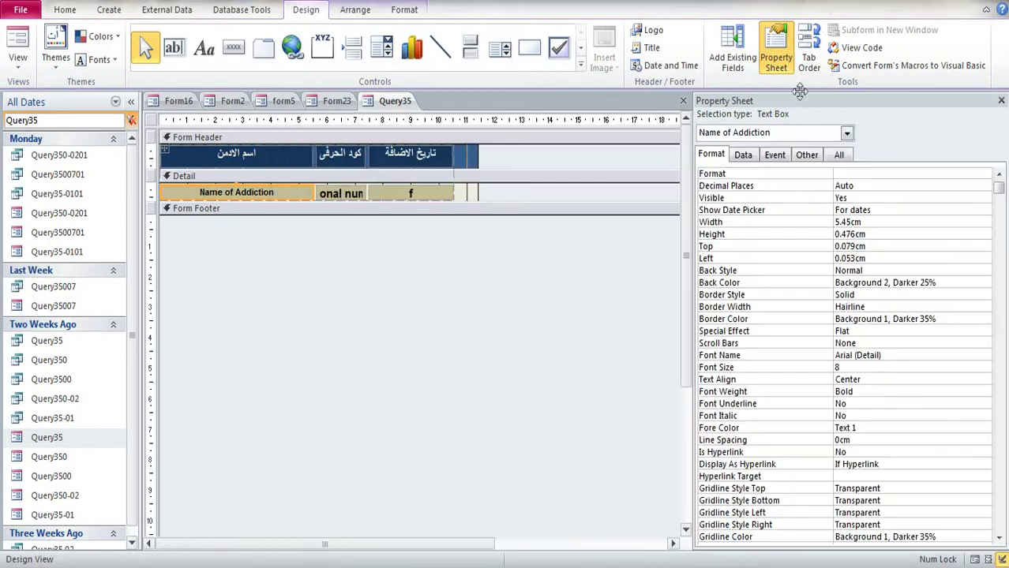
{"action": "double_click", "coordinate": [883, 260]}
{"action": "key", "text": "alt+Tab"}
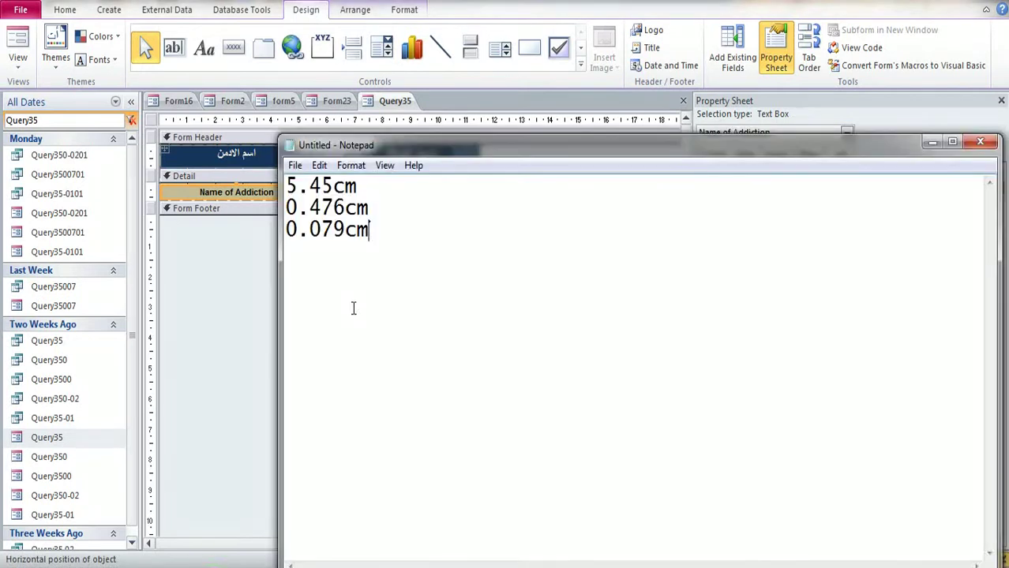
{"action": "key", "text": "ctrl+v"}
{"action": "key", "text": "alt+Tab"}
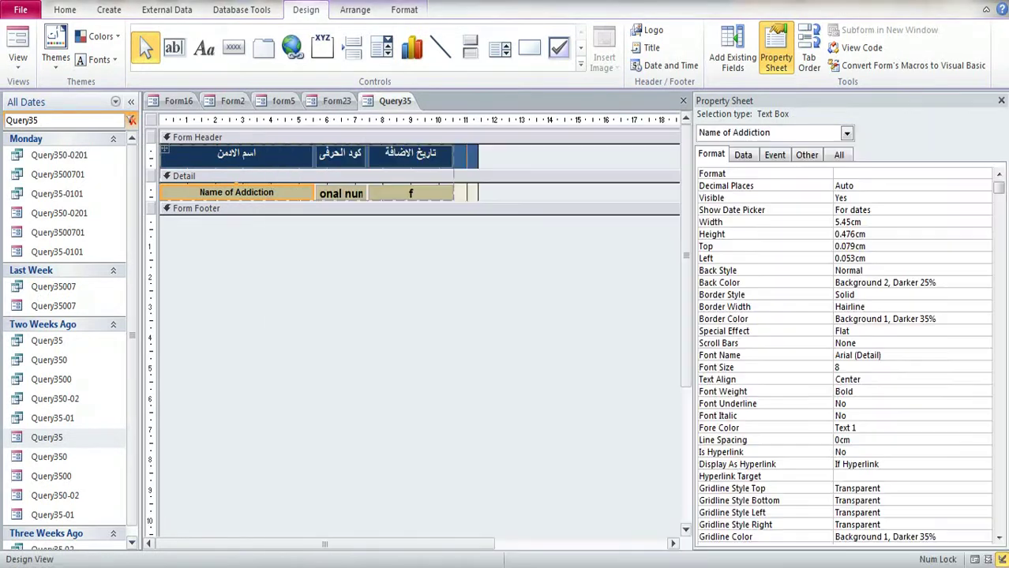
Step: Place a new command button beside the f field in Detail, skipping the wizard
{"action": "left_click", "coordinate": [234, 48]}
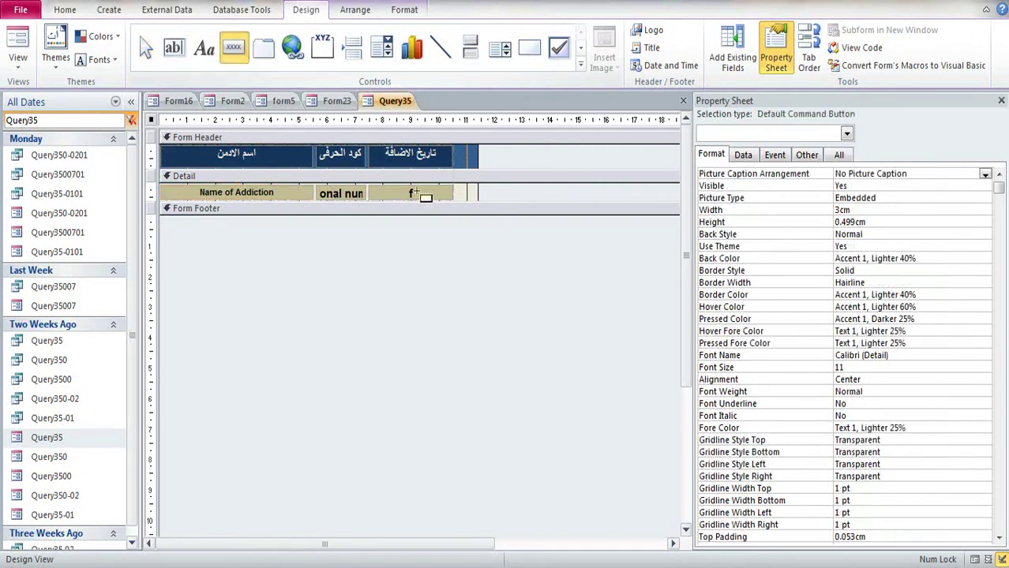
{"action": "left_click", "coordinate": [470, 188]}
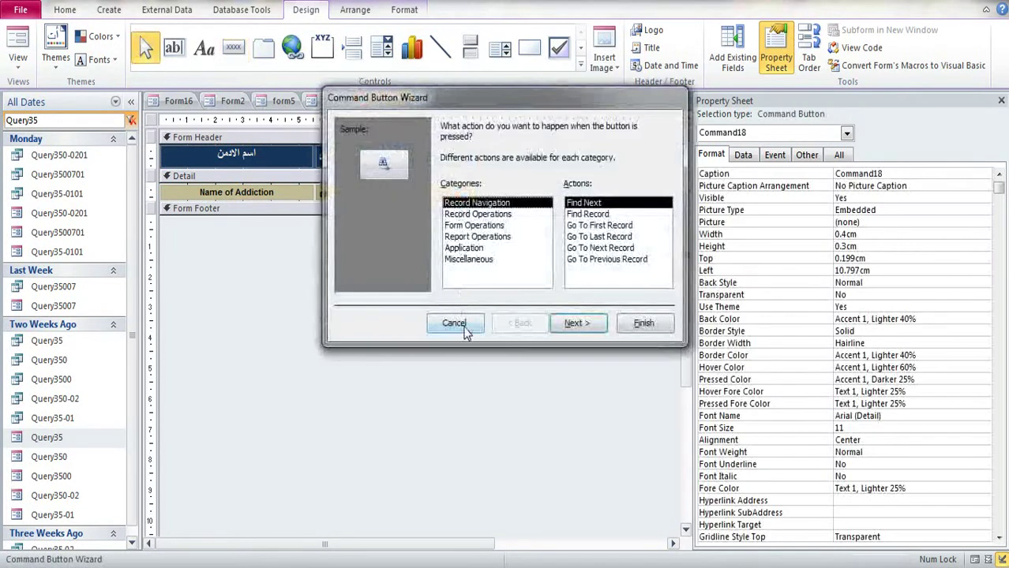
{"action": "left_click", "coordinate": [464, 328]}
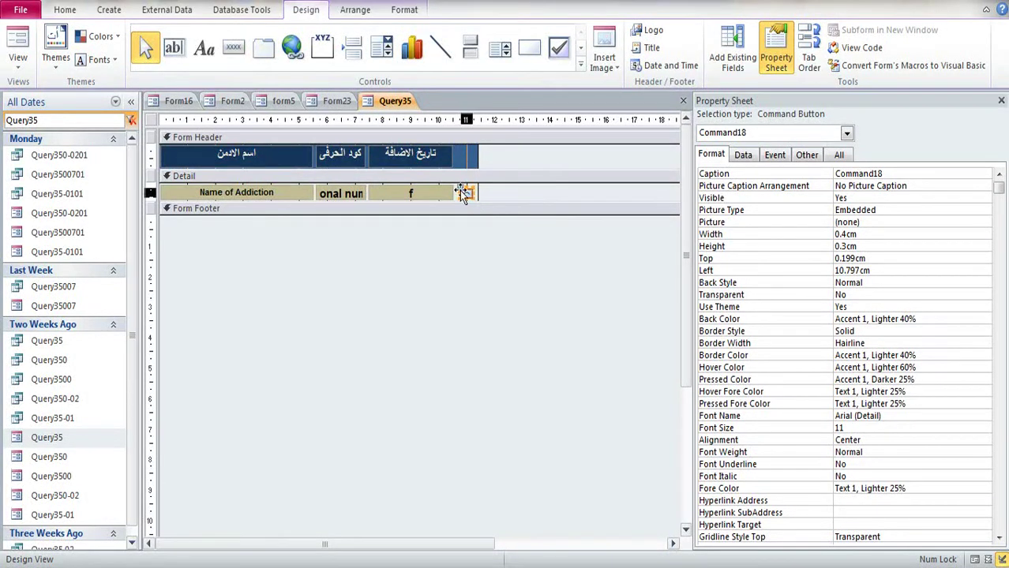
{"action": "double_click", "coordinate": [465, 194]}
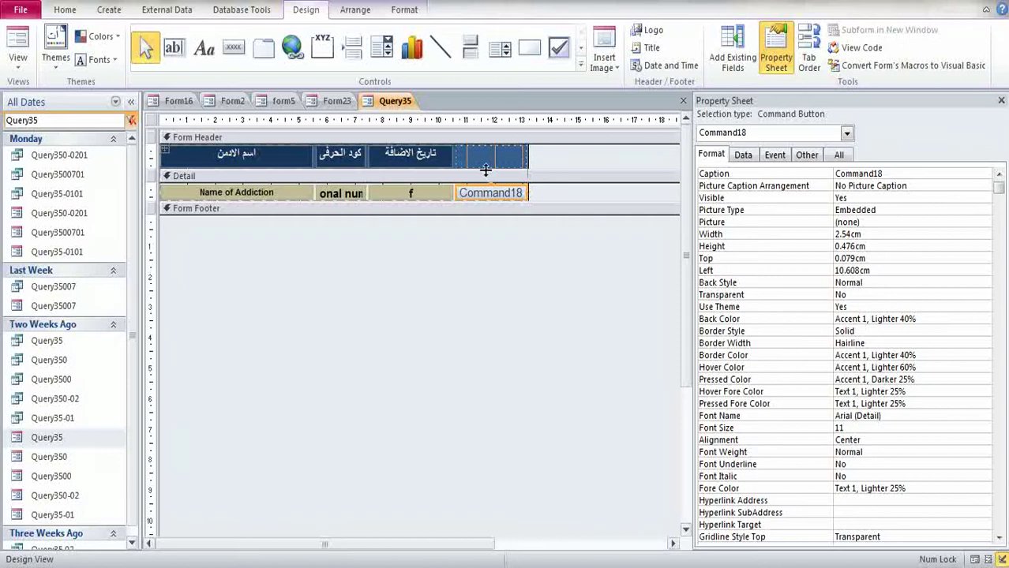
Step: Narrow the new button to 1.111cm and clear its caption
{"action": "left_click", "coordinate": [528, 175]}
{"action": "left_click", "coordinate": [521, 198]}
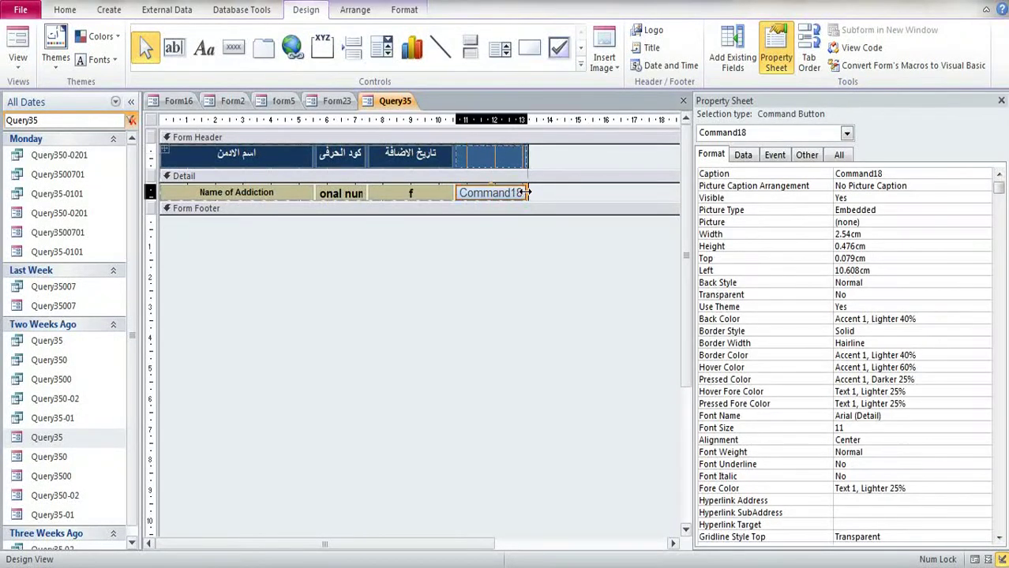
{"action": "left_click_drag", "start_coordinate": [524, 193], "coordinate": [483, 198]}
{"action": "double_click", "coordinate": [484, 192]}
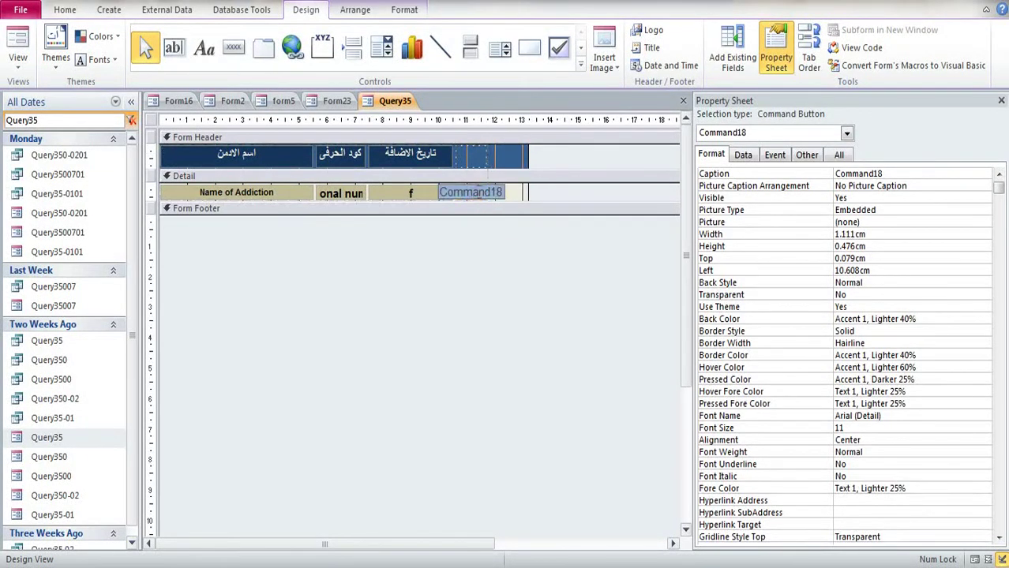
{"action": "key", "text": "Delete"}
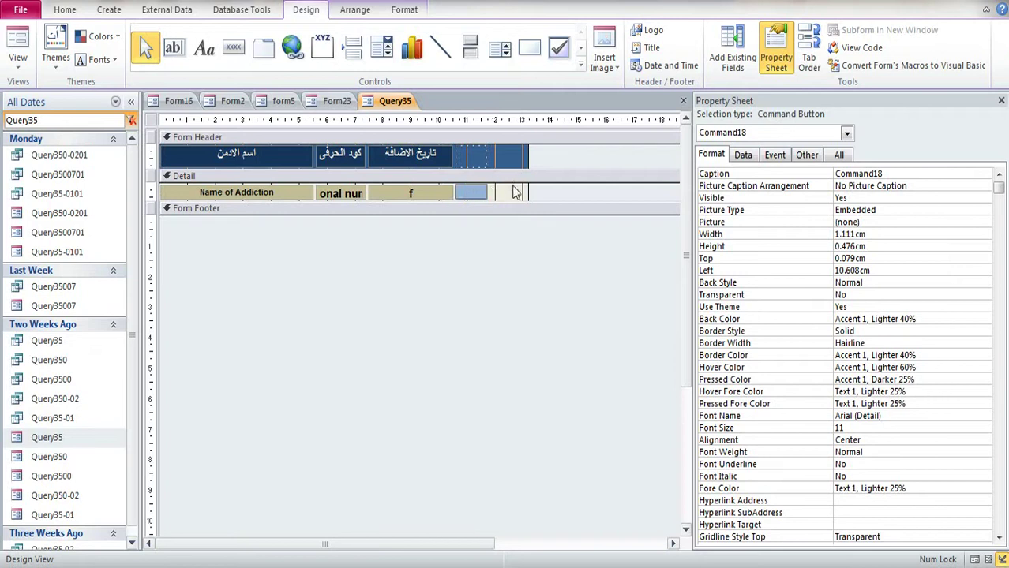
{"action": "left_click", "coordinate": [515, 193]}
{"action": "left_click", "coordinate": [467, 195]}
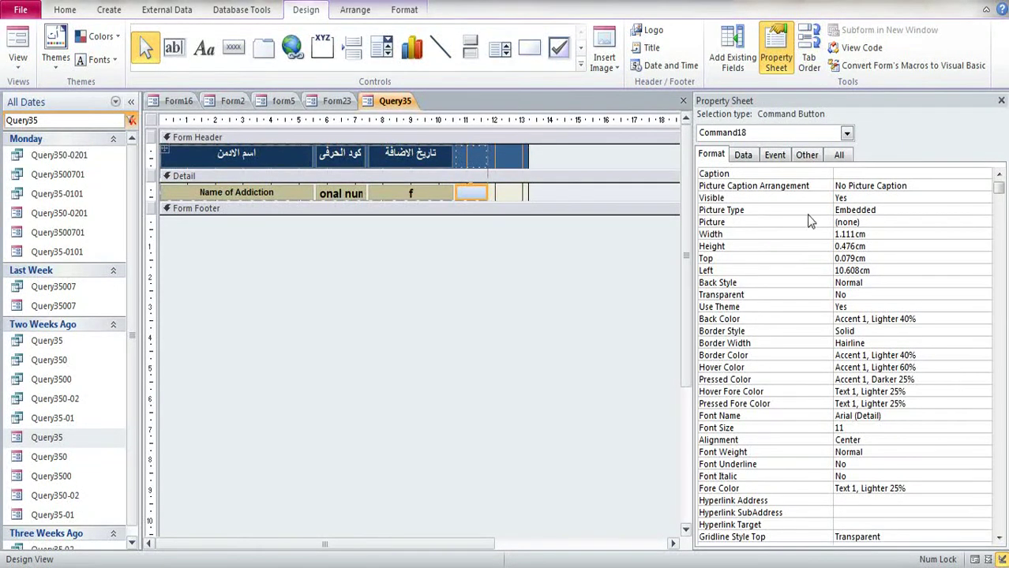
Step: Browse from the button's Picture builder to F:\منشيئ المحتويات\acc 2018\New folder (4)
{"action": "left_click", "coordinate": [869, 222]}
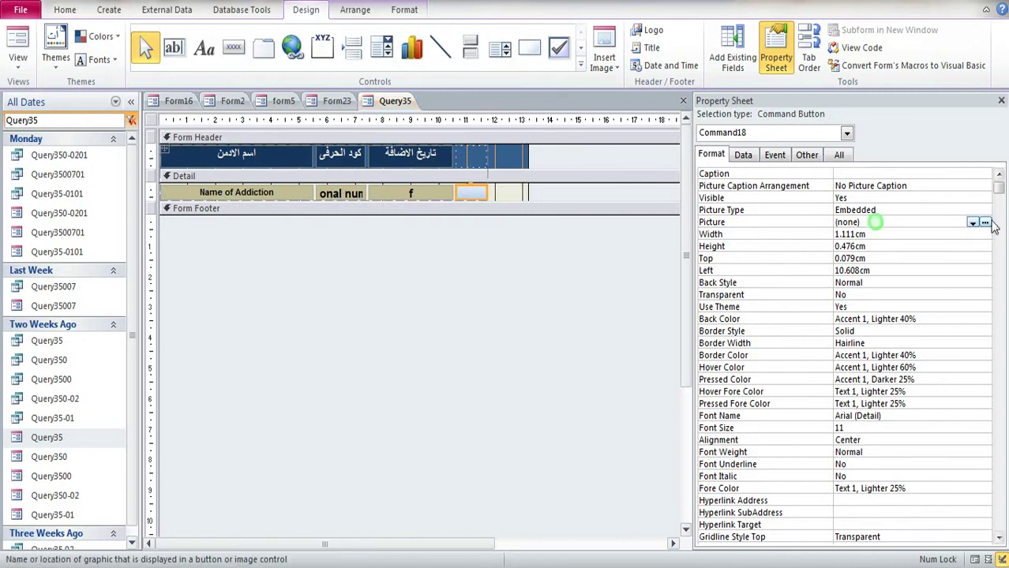
{"action": "left_click", "coordinate": [984, 223]}
{"action": "left_click", "coordinate": [652, 206]}
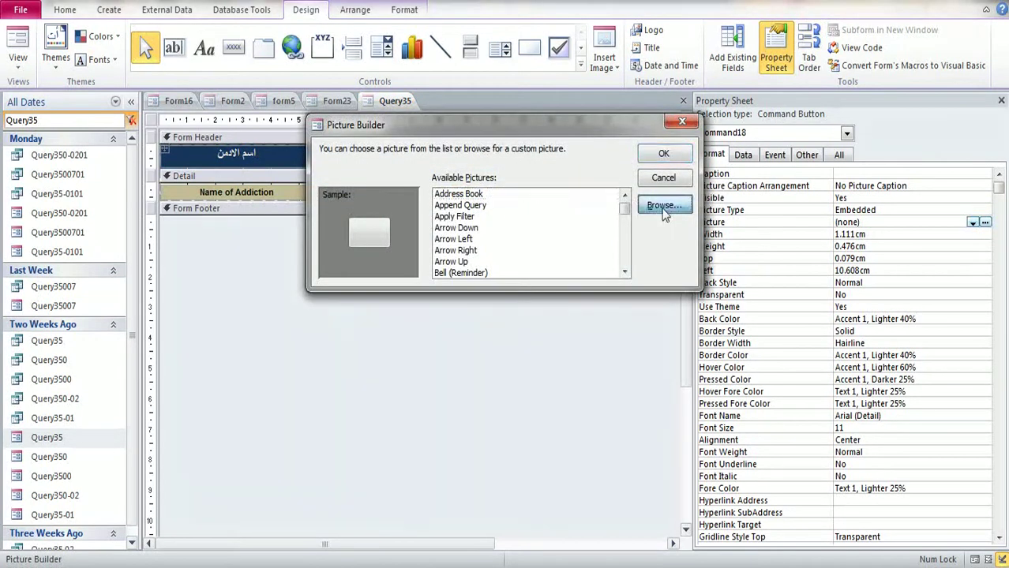
{"action": "scroll", "coordinate": [418, 350], "scroll_direction": "down", "scroll_amount": 3}
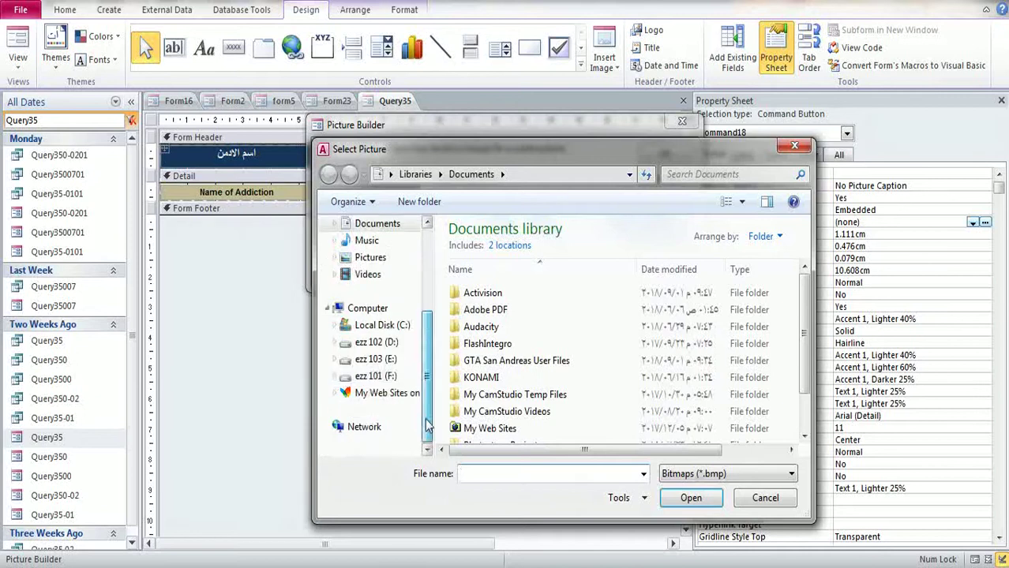
{"action": "left_click", "coordinate": [376, 376]}
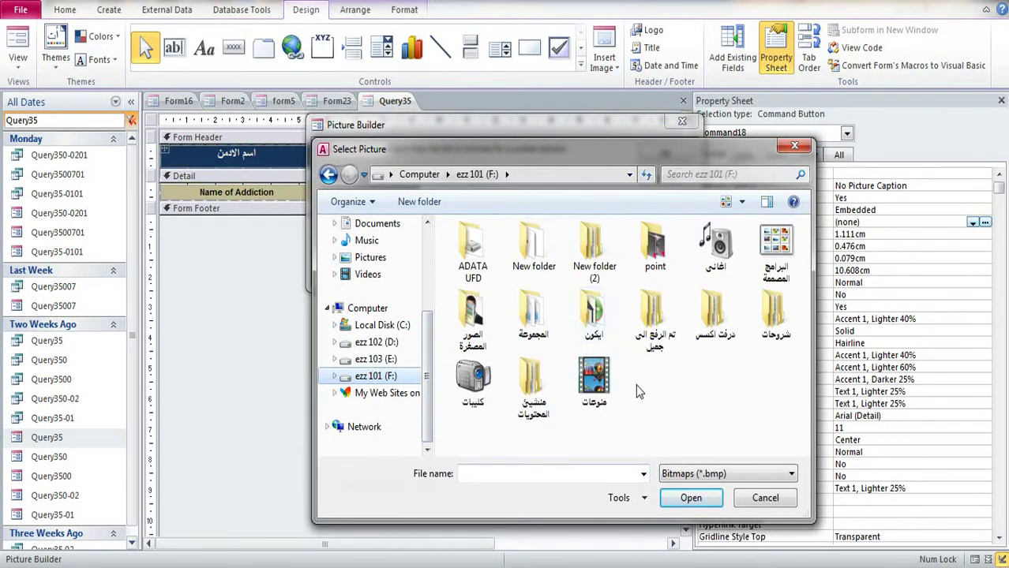
{"action": "double_click", "coordinate": [531, 385]}
{"action": "double_click", "coordinate": [489, 247]}
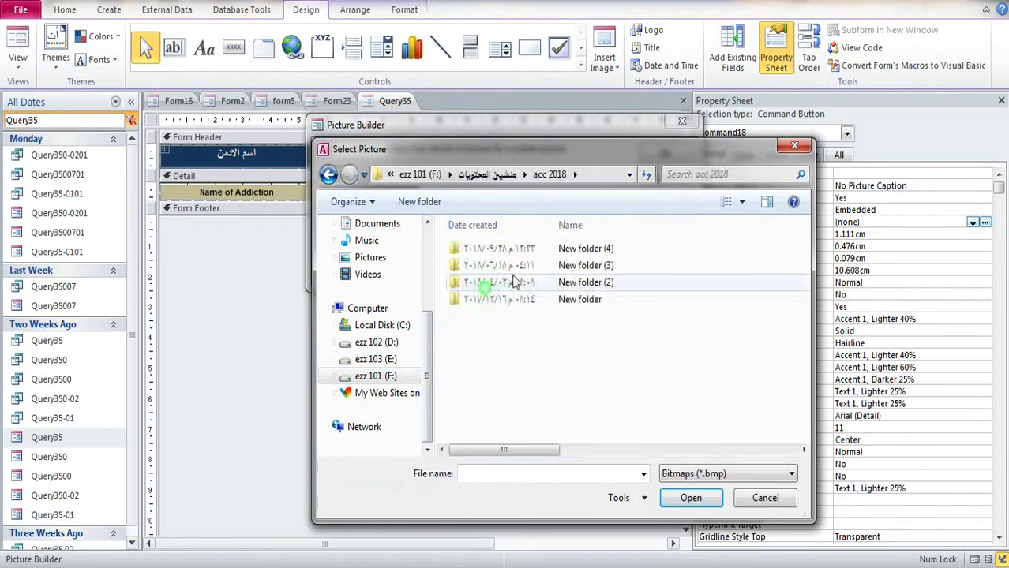
{"action": "double_click", "coordinate": [589, 249]}
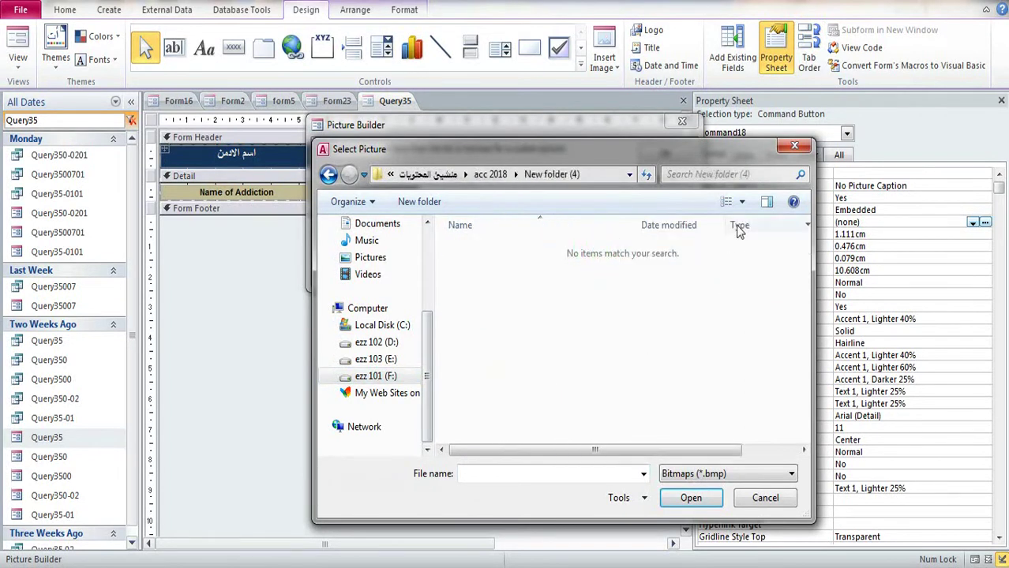
Step: Show All Files and load Picture6.png as the button's trash-can image
{"action": "left_click", "coordinate": [742, 203]}
{"action": "left_click", "coordinate": [763, 172]}
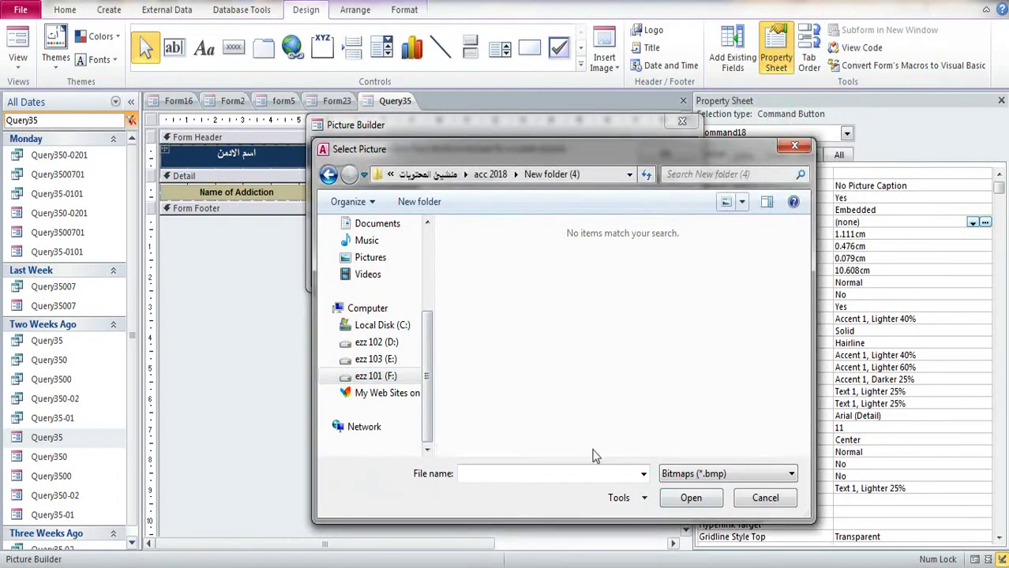
{"action": "left_click", "coordinate": [644, 473]}
{"action": "left_click", "coordinate": [700, 477]}
{"action": "left_click", "coordinate": [698, 477]}
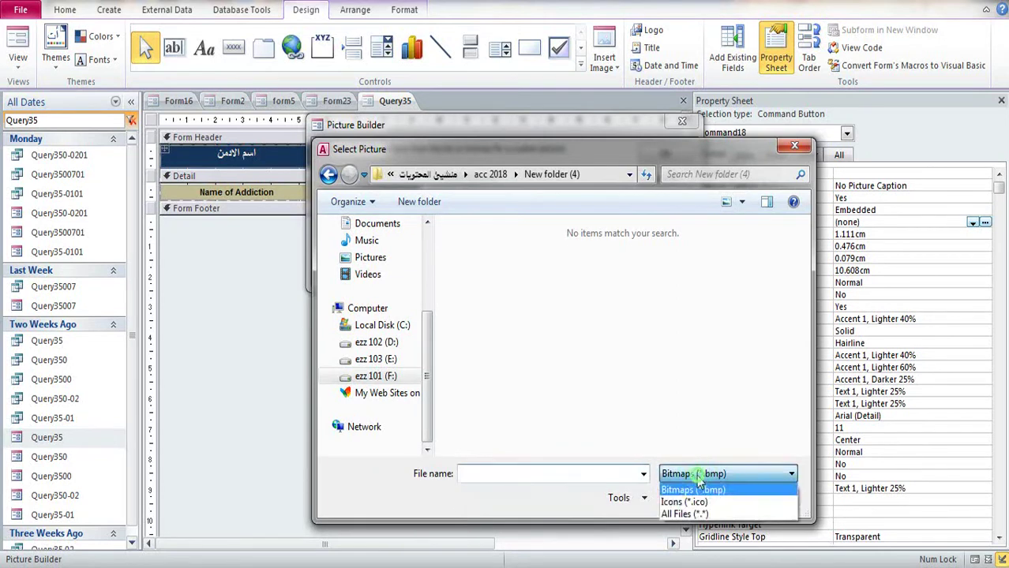
{"action": "left_click", "coordinate": [686, 514]}
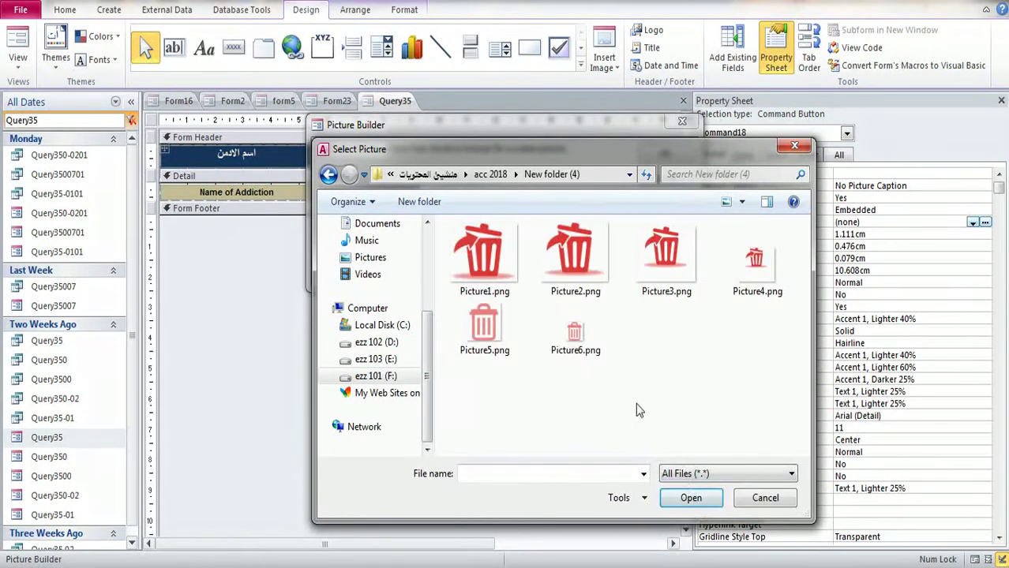
{"action": "double_click", "coordinate": [575, 335]}
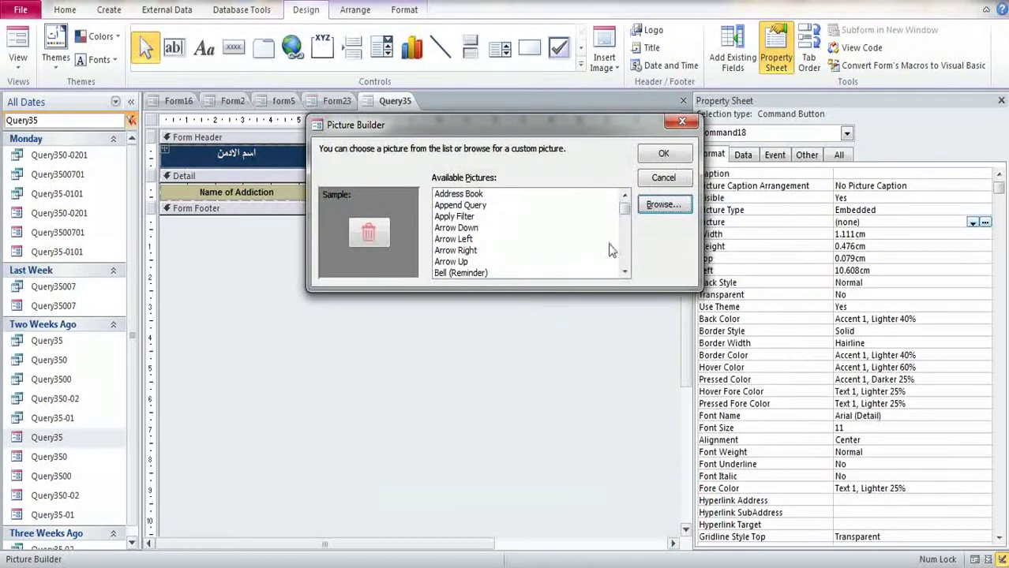
{"action": "left_click", "coordinate": [663, 156]}
{"action": "left_click", "coordinate": [490, 233]}
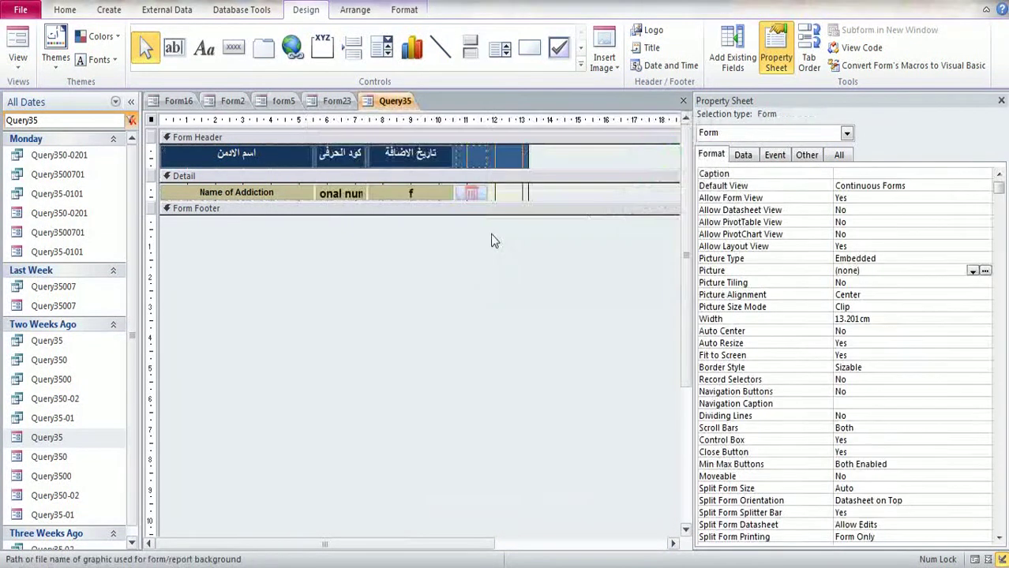
Step: Delete the Command18 trash-can button beside the f field
{"action": "left_click", "coordinate": [478, 194]}
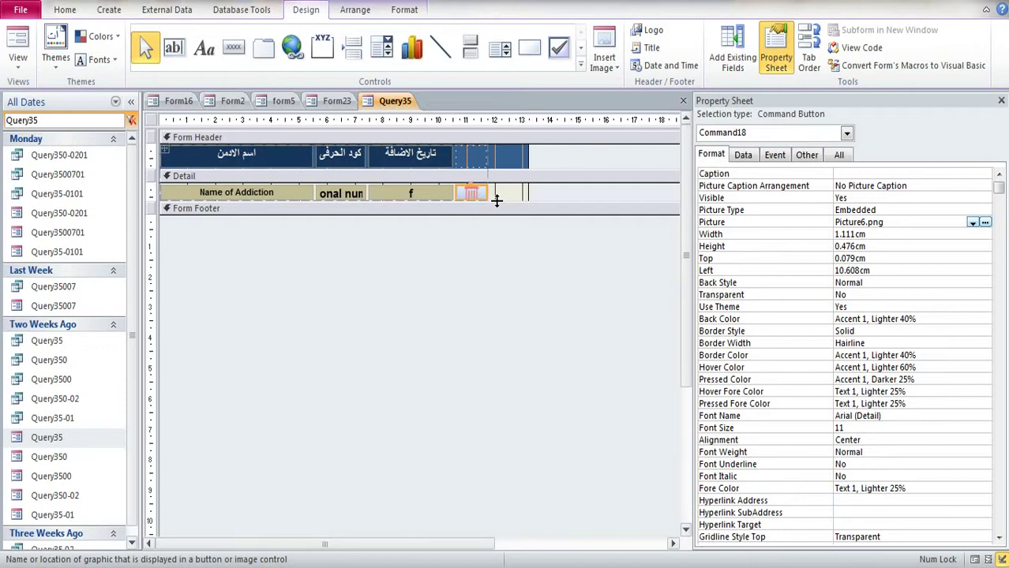
{"action": "left_click", "coordinate": [497, 198]}
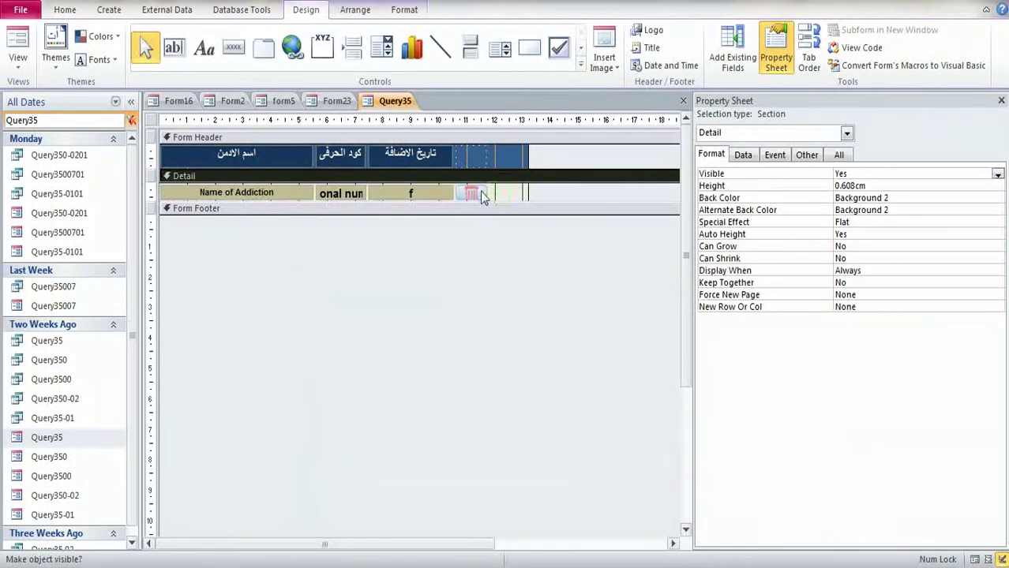
{"action": "left_click", "coordinate": [471, 193]}
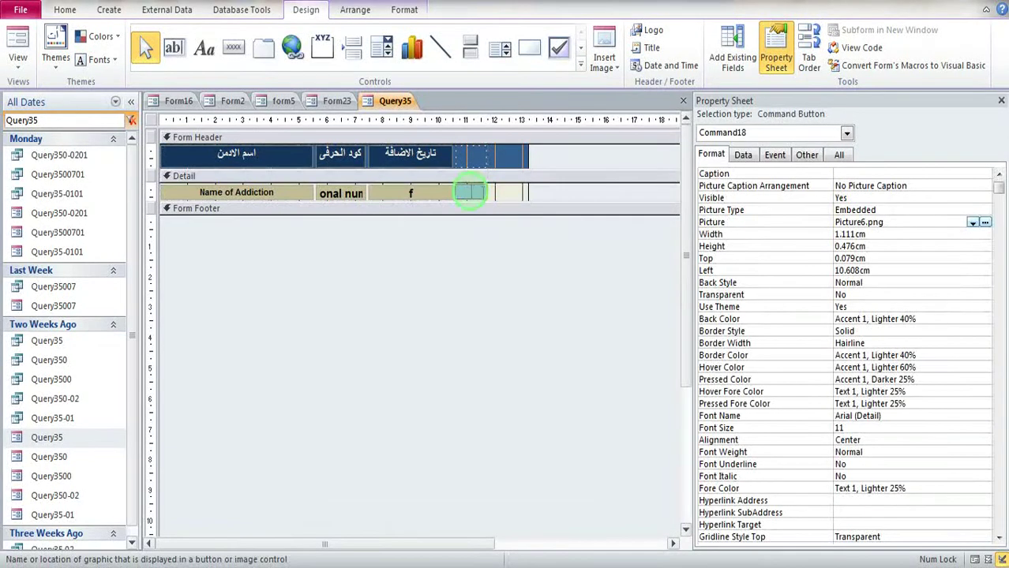
{"action": "left_click", "coordinate": [490, 199]}
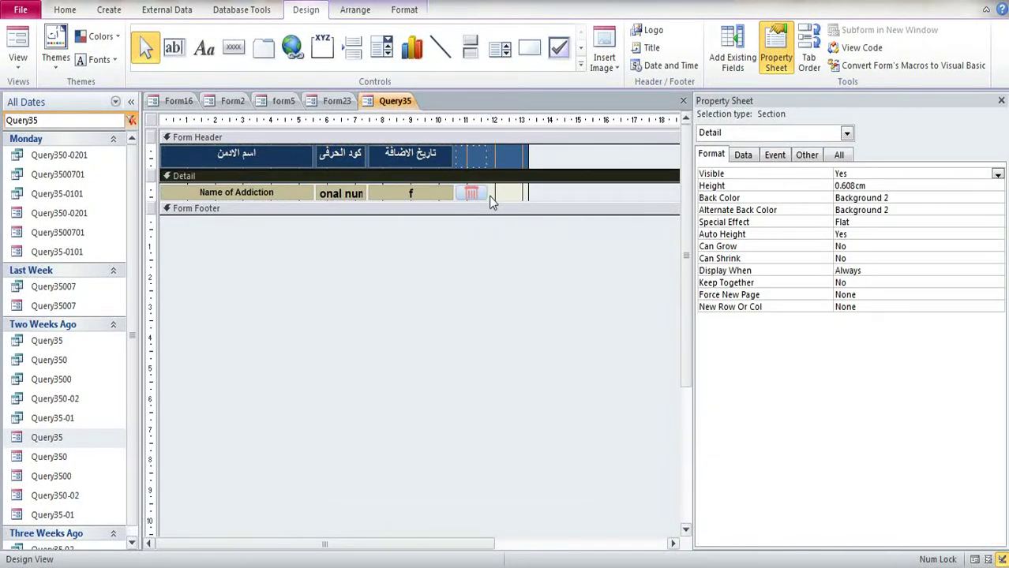
{"action": "left_click", "coordinate": [485, 196]}
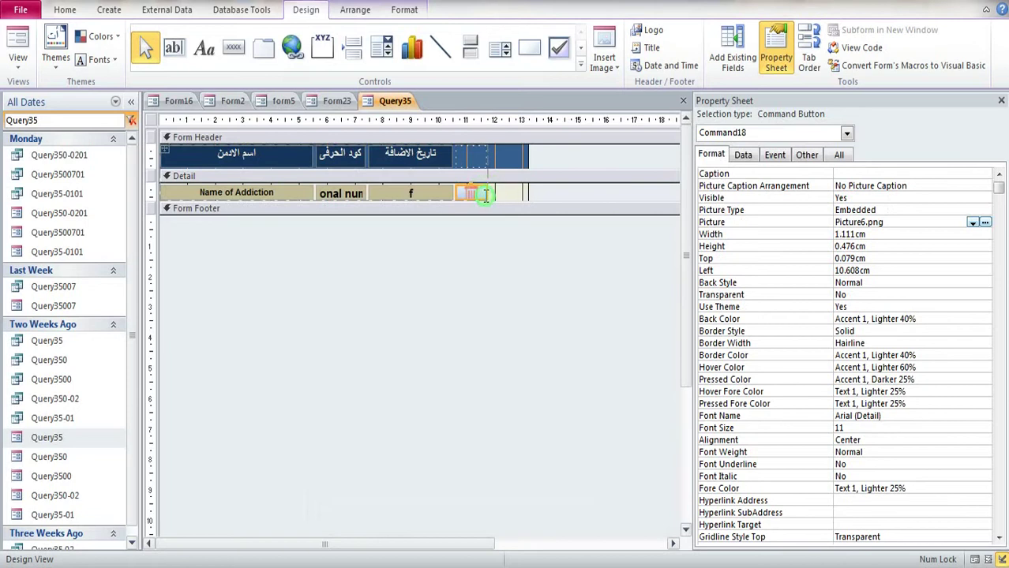
{"action": "key", "text": "Delete"}
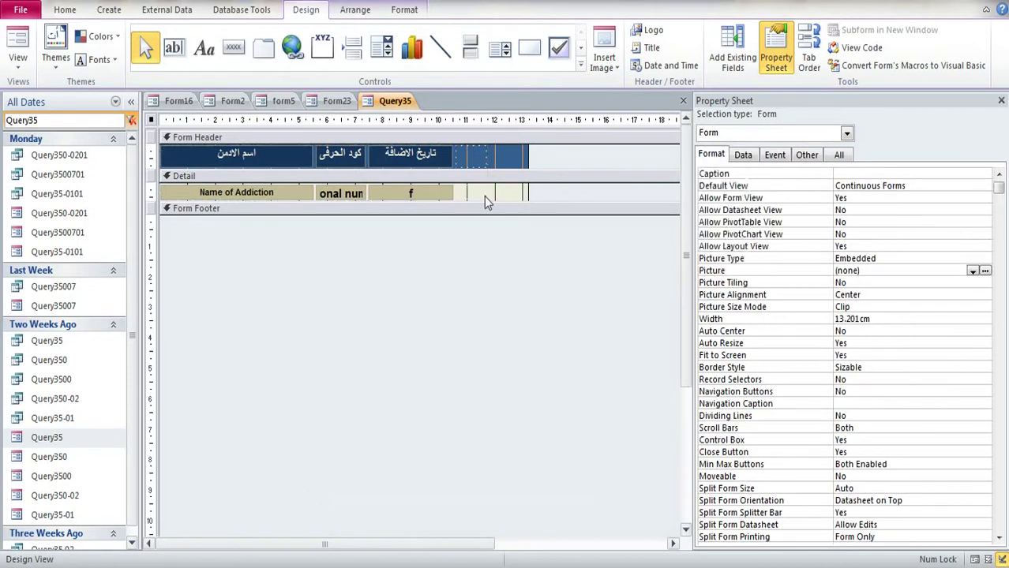
Step: Draw an image control in the Detail section beside the f field
{"action": "left_click", "coordinate": [355, 15]}
{"action": "left_click", "coordinate": [403, 10]}
{"action": "left_click", "coordinate": [306, 9]}
{"action": "left_click", "coordinate": [65, 10]}
{"action": "left_click", "coordinate": [109, 10]}
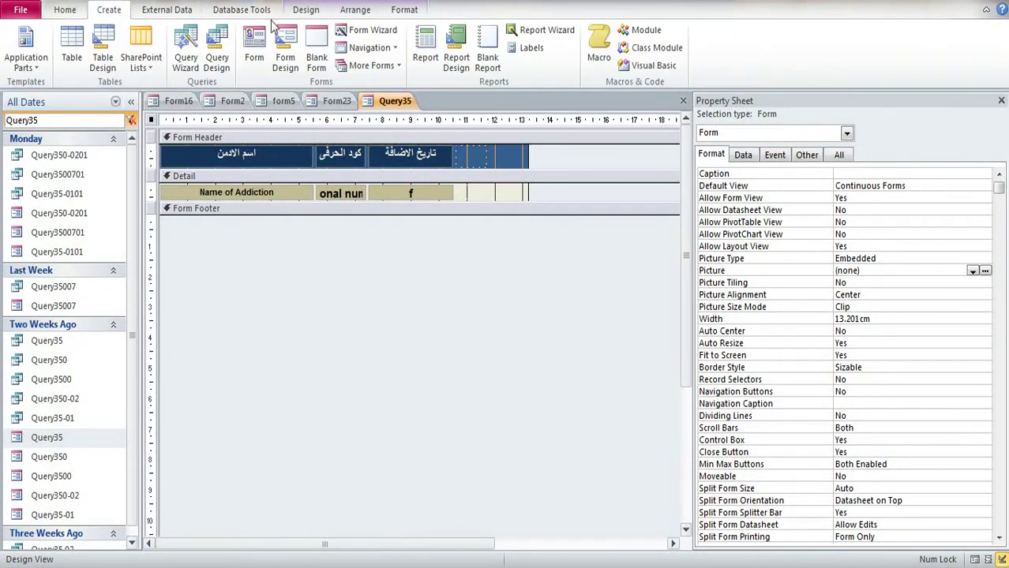
{"action": "left_click", "coordinate": [306, 10]}
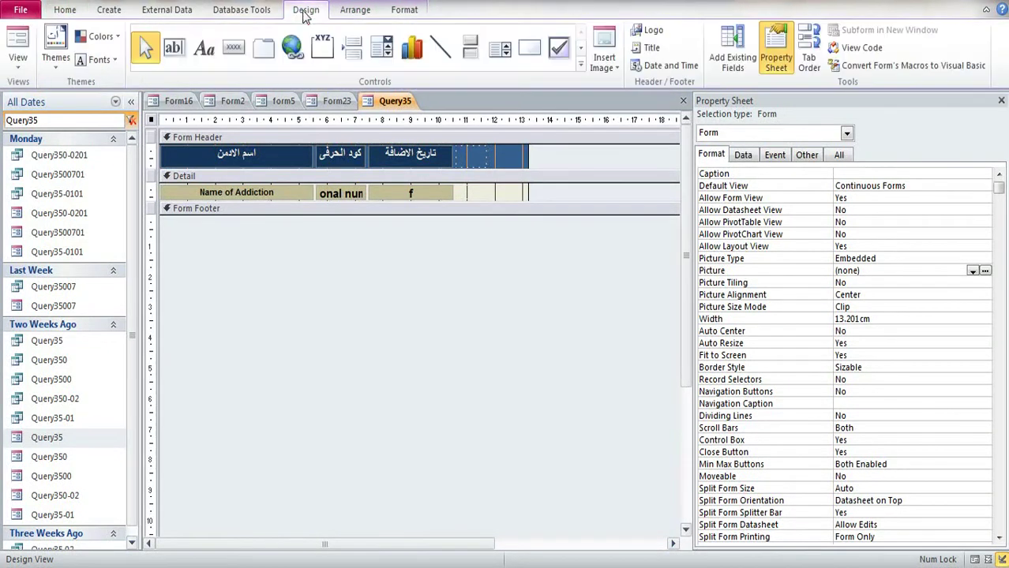
{"action": "left_click", "coordinate": [581, 69]}
{"action": "left_click", "coordinate": [292, 74]}
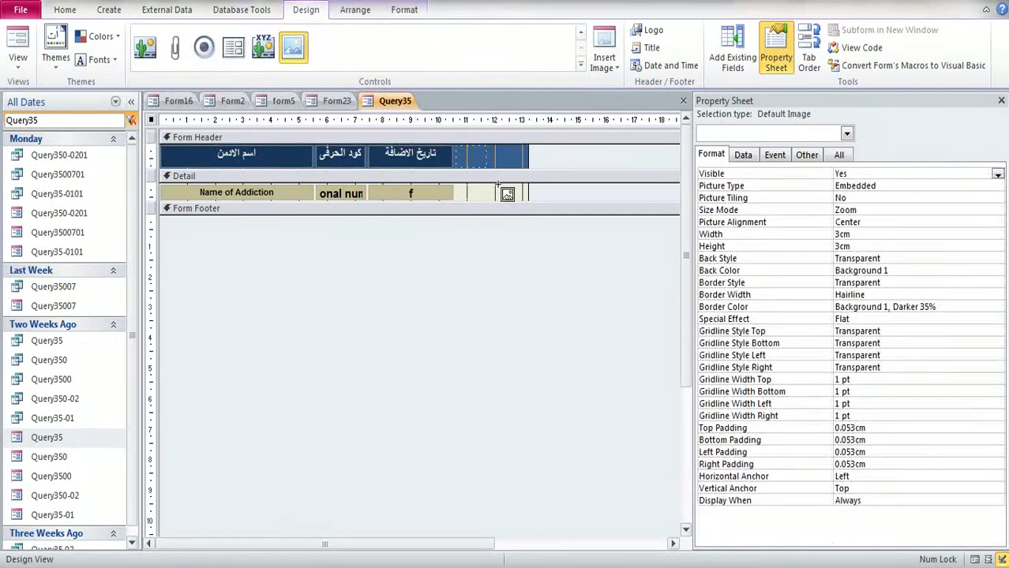
{"action": "left_click_drag", "start_coordinate": [498, 184], "coordinate": [475, 196]}
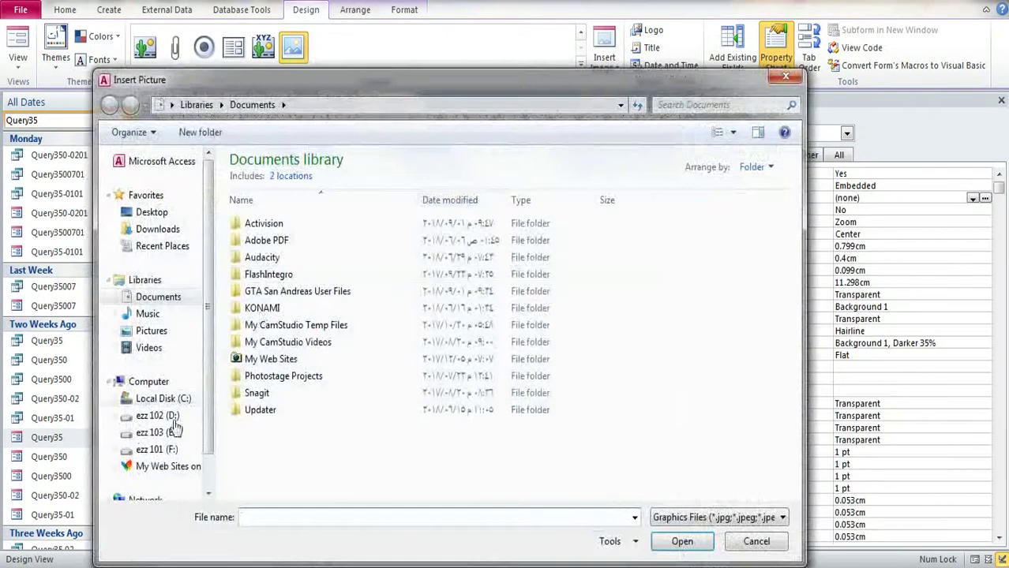
Step: Insert Picture1.png from F:\منشيئ المحتويات\acc 2018\New folder (4) into the image control
{"action": "left_click", "coordinate": [155, 450]}
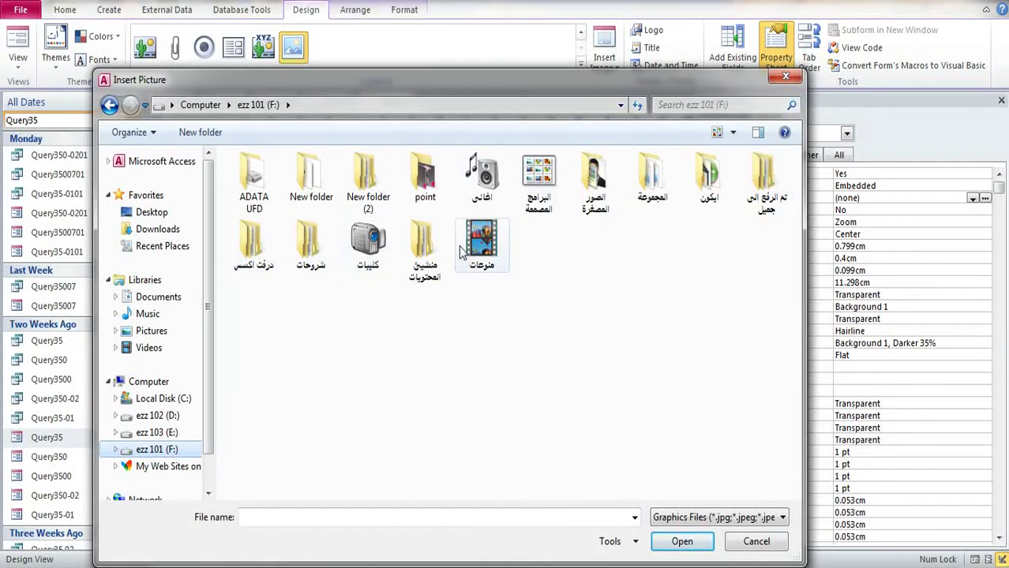
{"action": "double_click", "coordinate": [424, 247]}
{"action": "double_click", "coordinate": [266, 197]}
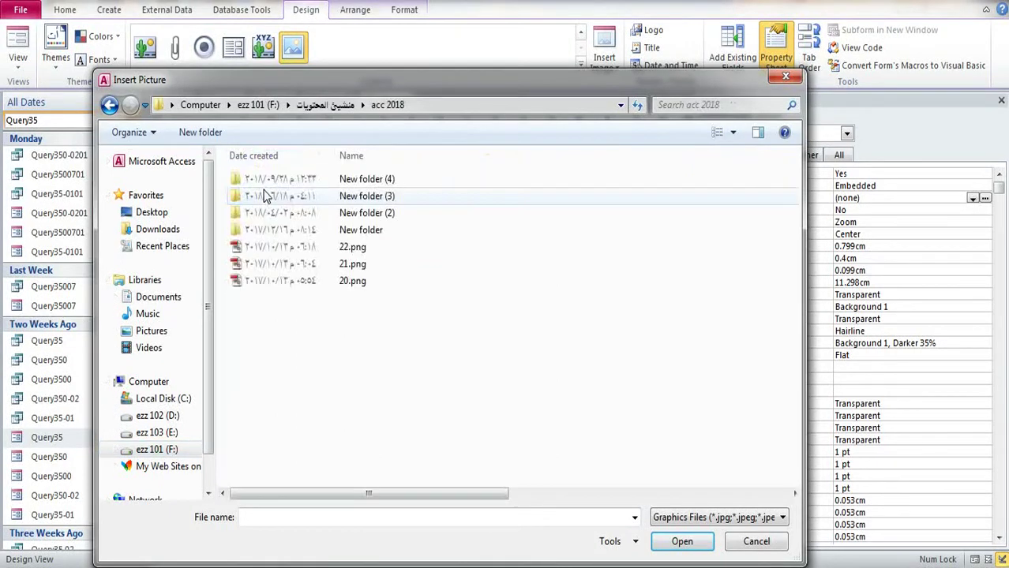
{"action": "double_click", "coordinate": [348, 179]}
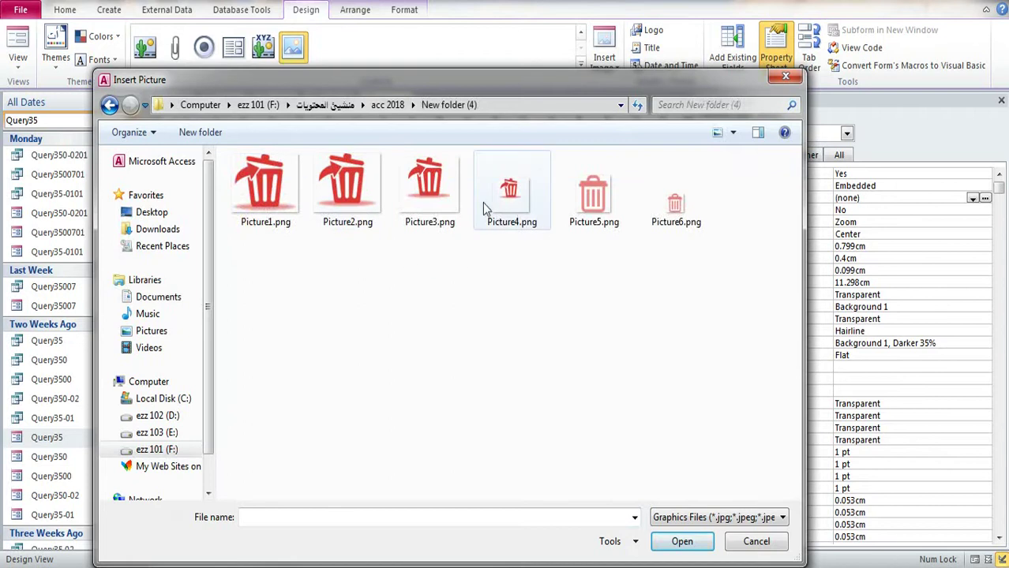
{"action": "double_click", "coordinate": [267, 199]}
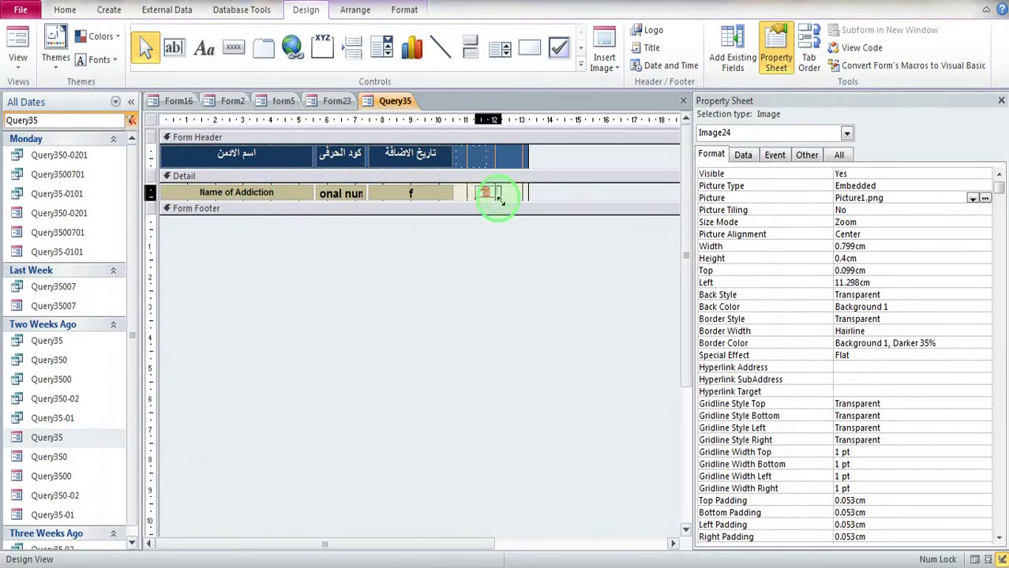
Step: Move the trash-can image into the empty cell beside the f column
{"action": "key", "text": "Delete"}
{"action": "left_click", "coordinate": [462, 193]}
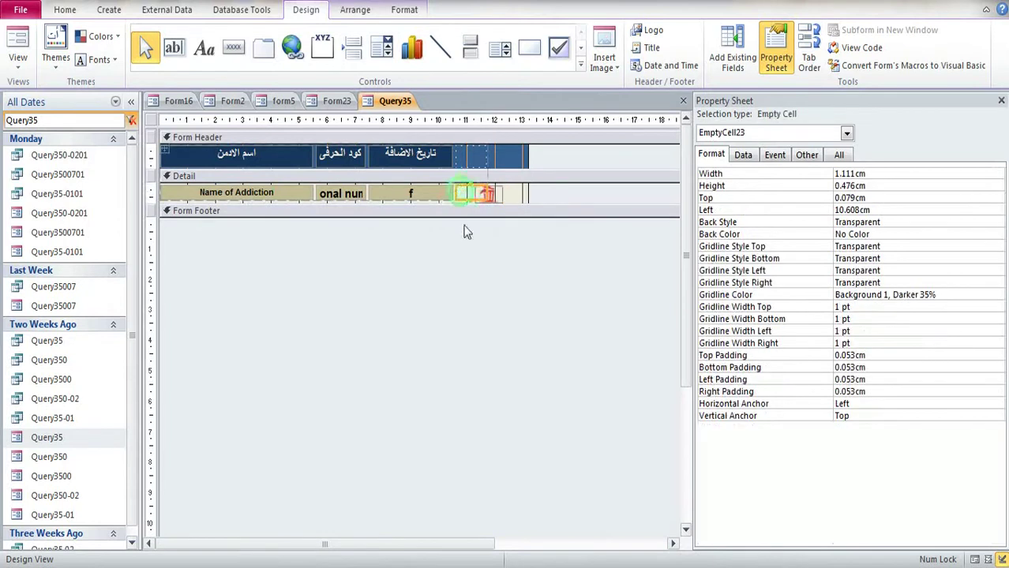
{"action": "left_click", "coordinate": [465, 231]}
{"action": "left_click", "coordinate": [486, 196]}
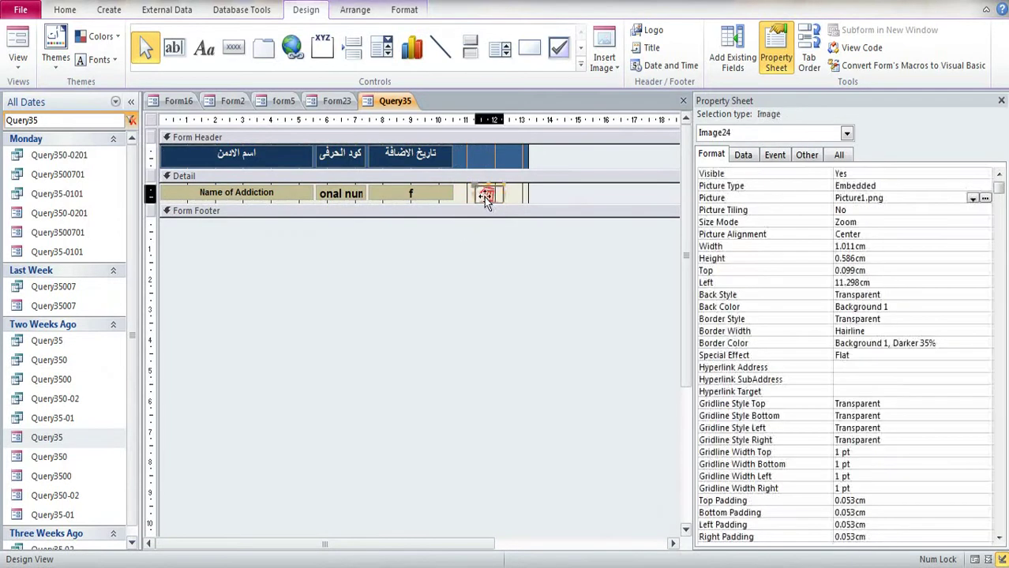
{"action": "left_click_drag", "start_coordinate": [484, 198], "coordinate": [466, 196]}
{"action": "left_click", "coordinate": [494, 204]}
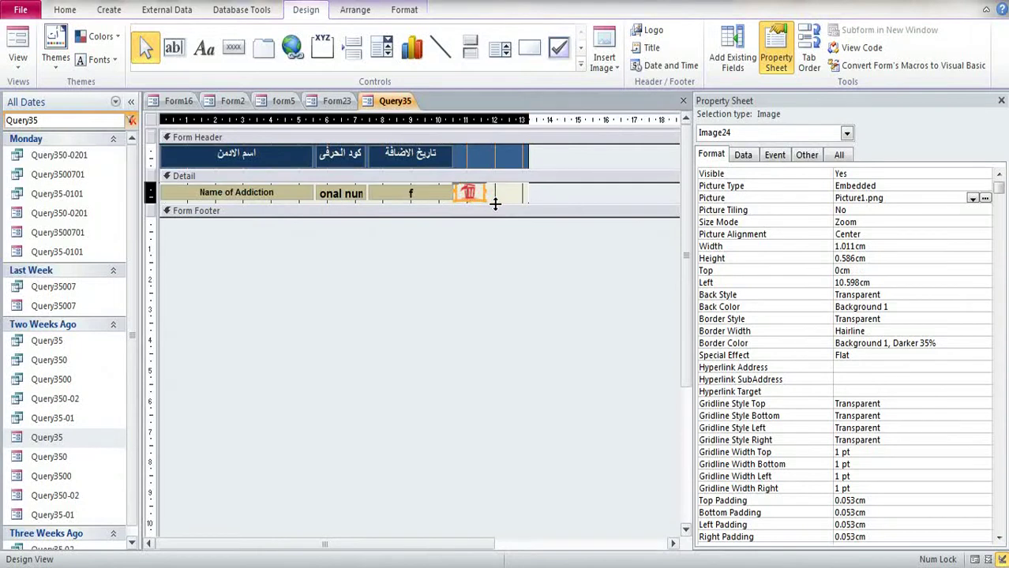
{"action": "left_click", "coordinate": [496, 202]}
{"action": "left_click", "coordinate": [499, 199]}
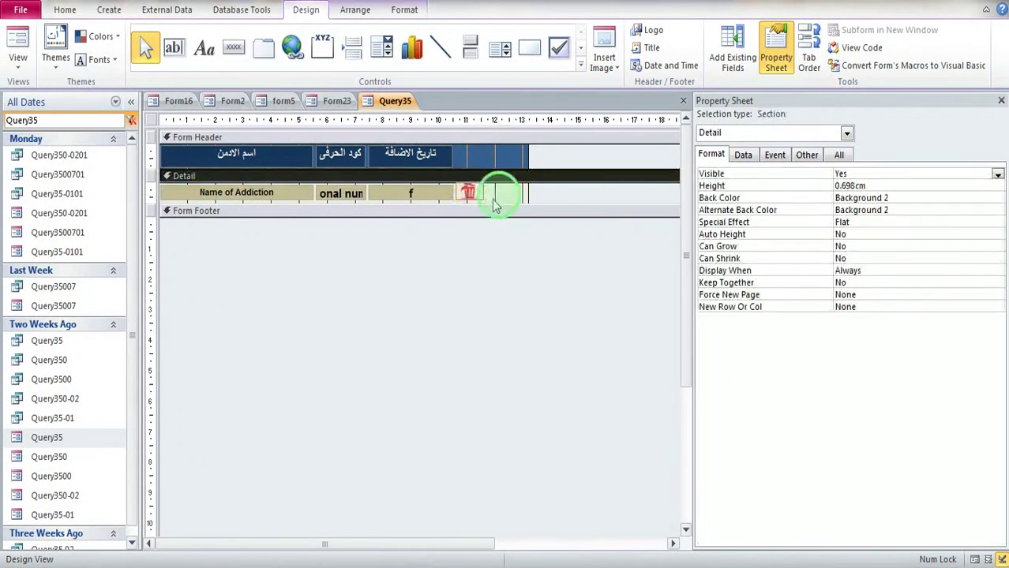
{"action": "left_click_drag", "start_coordinate": [473, 193], "coordinate": [490, 197]}
{"action": "left_click", "coordinate": [487, 204]}
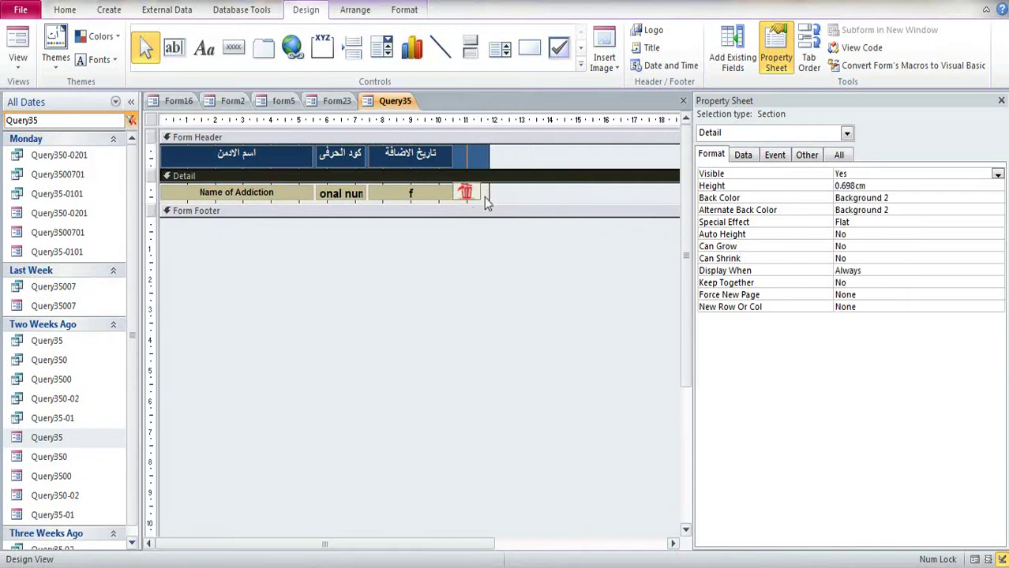
{"action": "left_click", "coordinate": [466, 193]}
Step: Set the image's Shape Outline to Transparent, then close the Property Sheet and Query35 form
{"action": "left_click", "coordinate": [356, 9]}
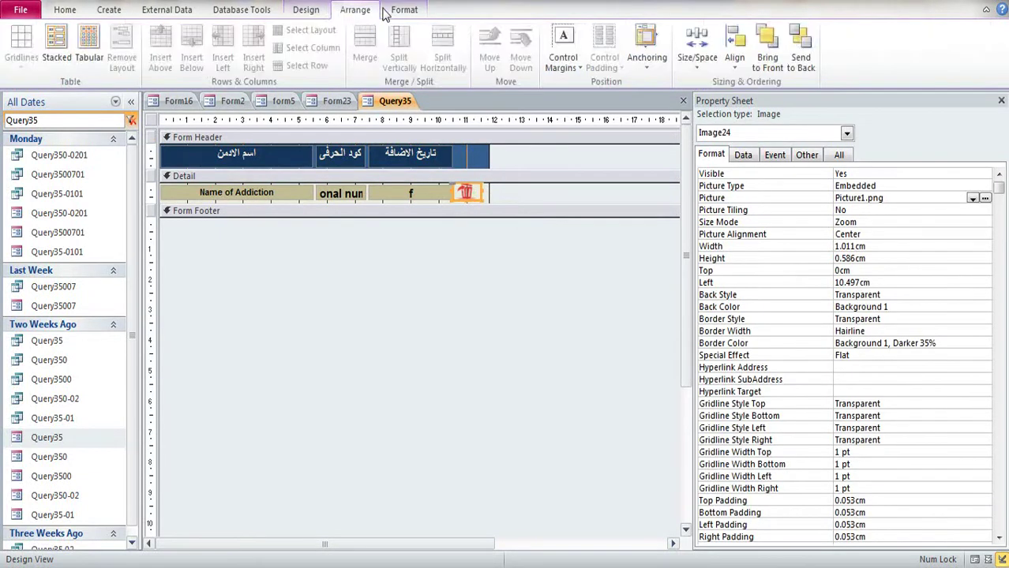
{"action": "left_click", "coordinate": [404, 10]}
{"action": "left_click", "coordinate": [629, 48]}
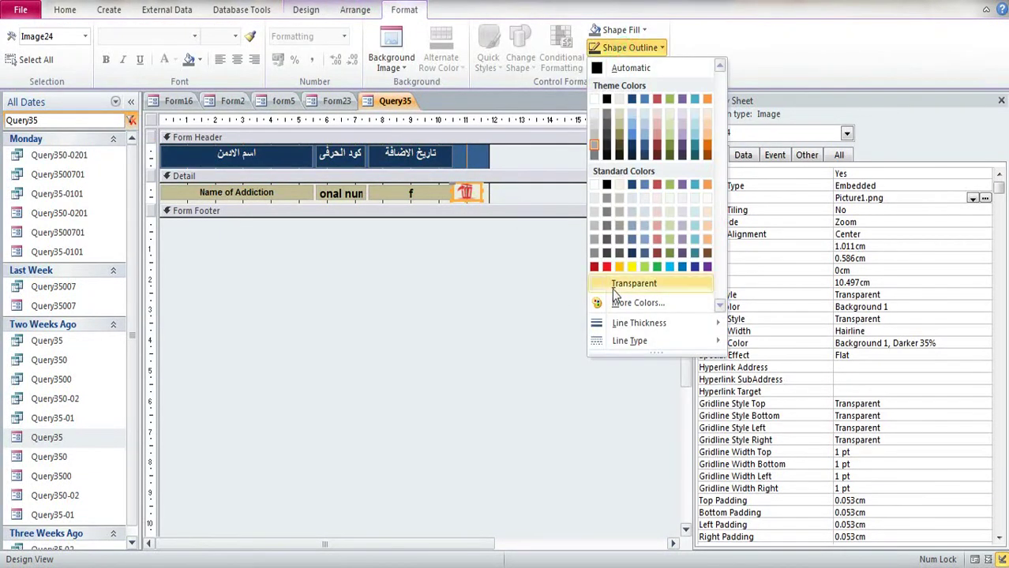
{"action": "mouse_move", "coordinate": [622, 323]}
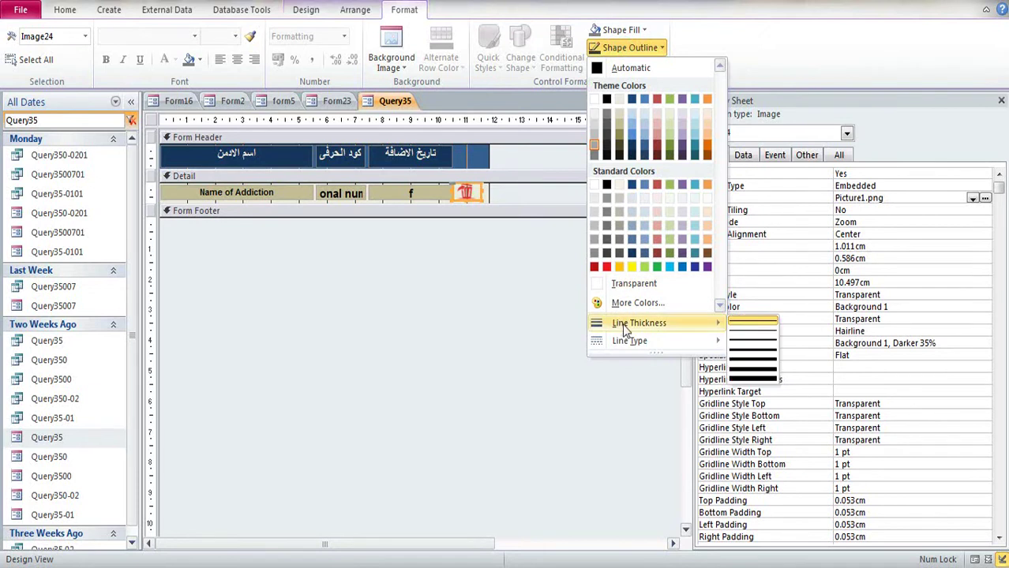
{"action": "left_click", "coordinate": [624, 282]}
{"action": "left_click", "coordinate": [1002, 100]}
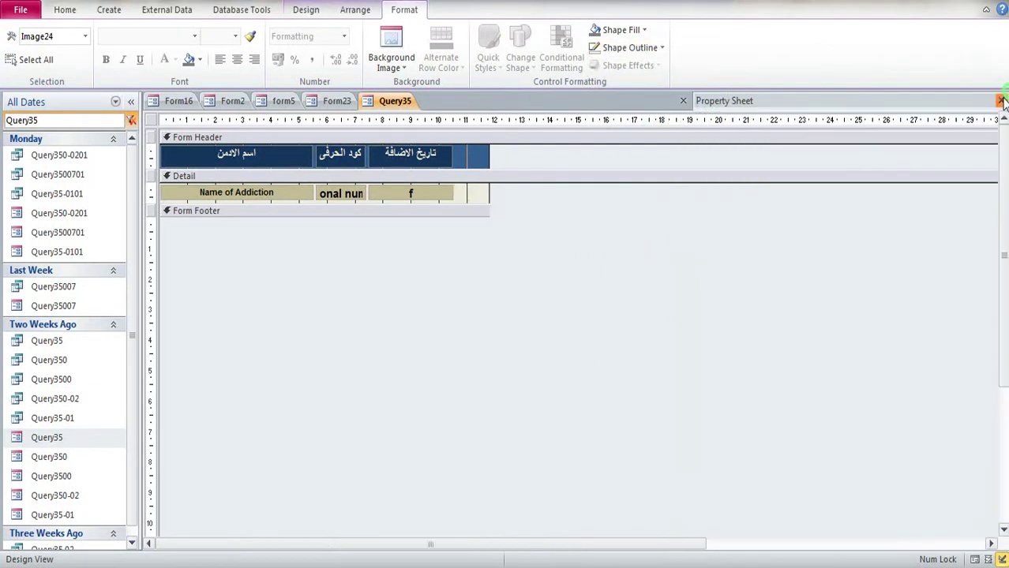
{"action": "left_click", "coordinate": [1001, 100]}
Step: Save Query35 and test-open it, cancelling both parameter prompts
{"action": "left_click", "coordinate": [449, 323]}
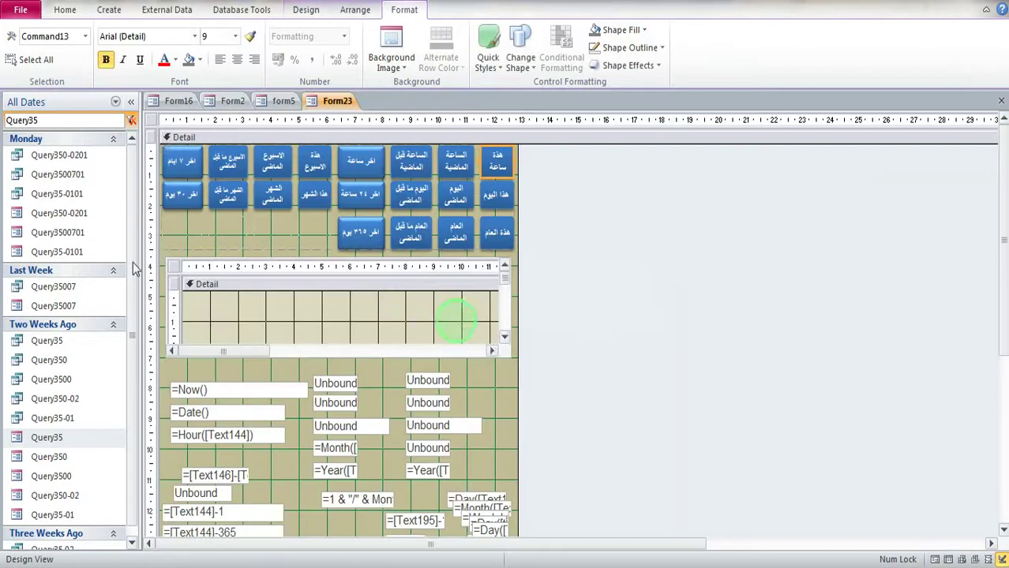
{"action": "double_click", "coordinate": [58, 438]}
{"action": "left_click", "coordinate": [502, 226]}
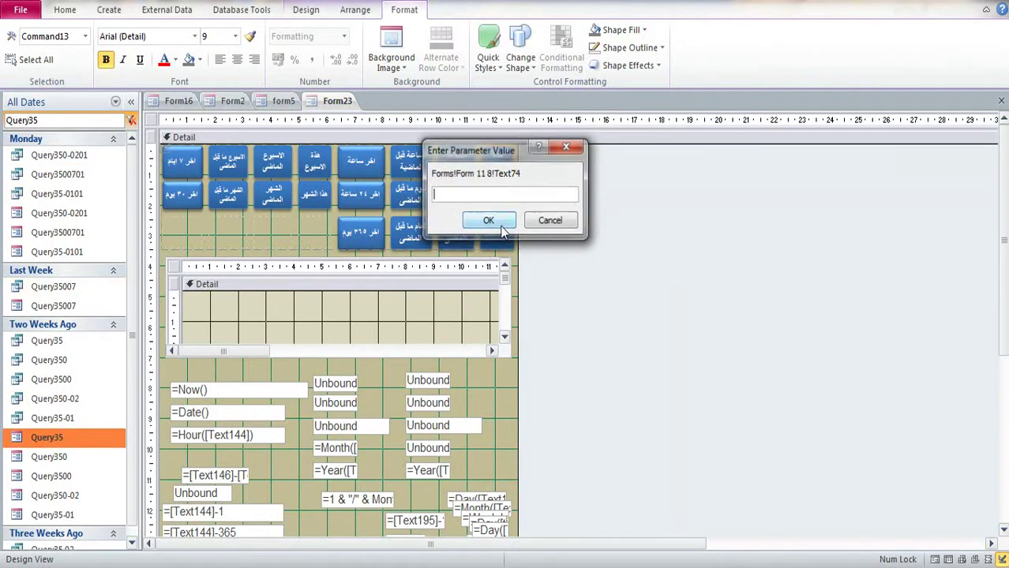
{"action": "left_click", "coordinate": [568, 147]}
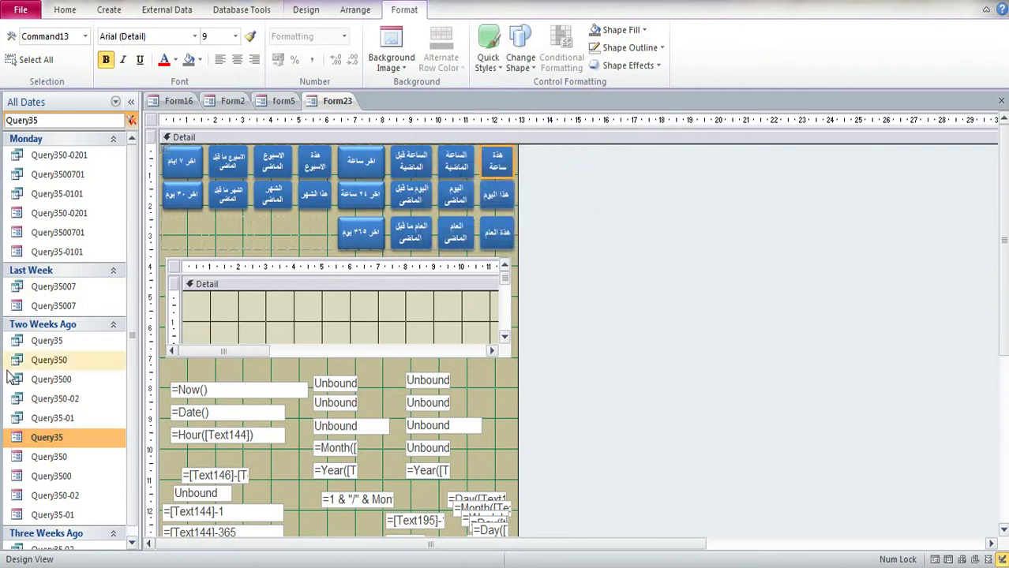
Step: Narrow Query35 in Design View to end at the trash-can image, then close and save it
{"action": "right_click", "coordinate": [63, 439]}
{"action": "left_click", "coordinate": [108, 254]}
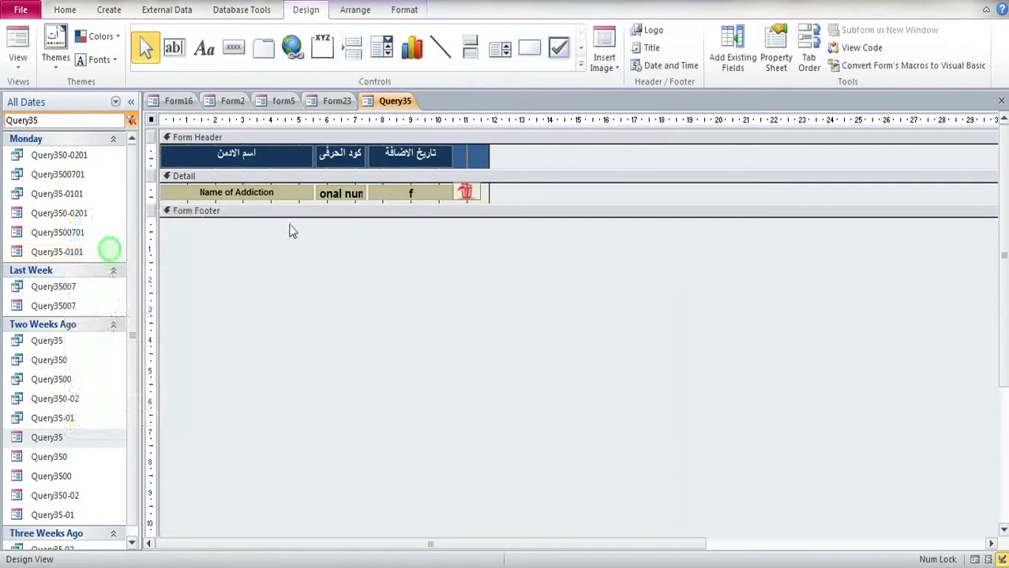
{"action": "left_click", "coordinate": [485, 197]}
{"action": "left_click", "coordinate": [467, 193]}
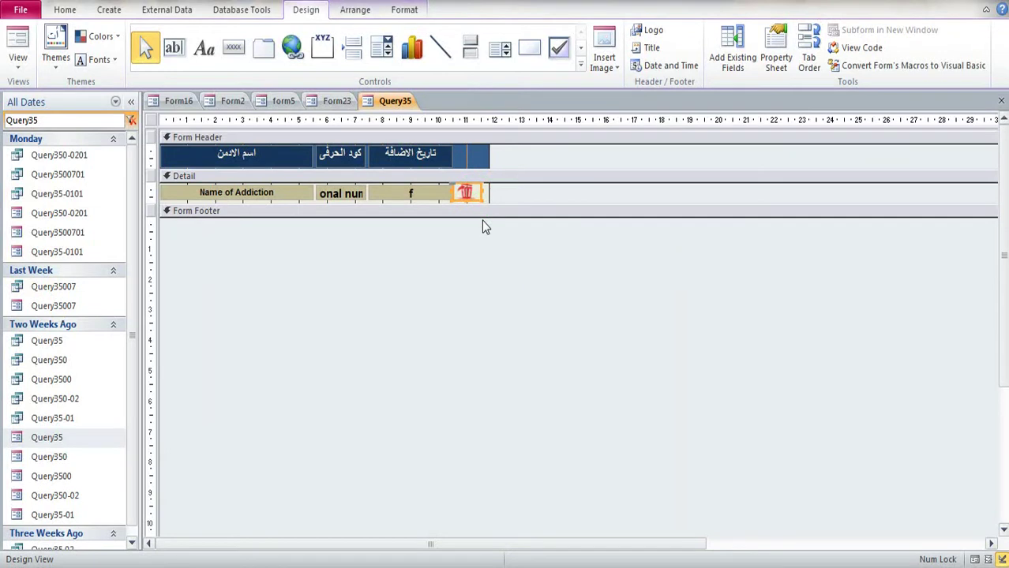
{"action": "left_click_drag", "start_coordinate": [486, 161], "coordinate": [483, 162]}
{"action": "right_click", "coordinate": [859, 566]}
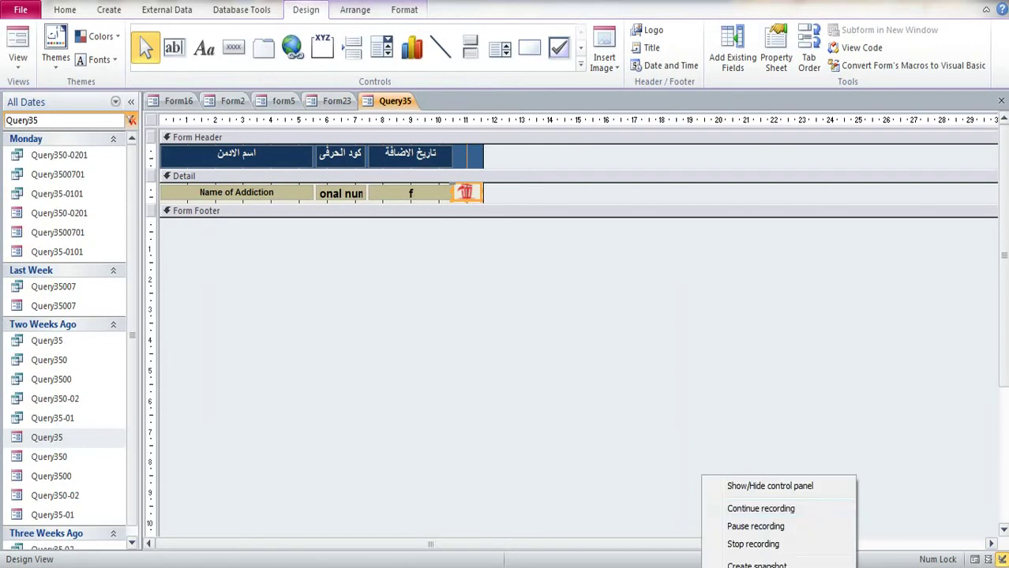
{"action": "left_click", "coordinate": [798, 490]}
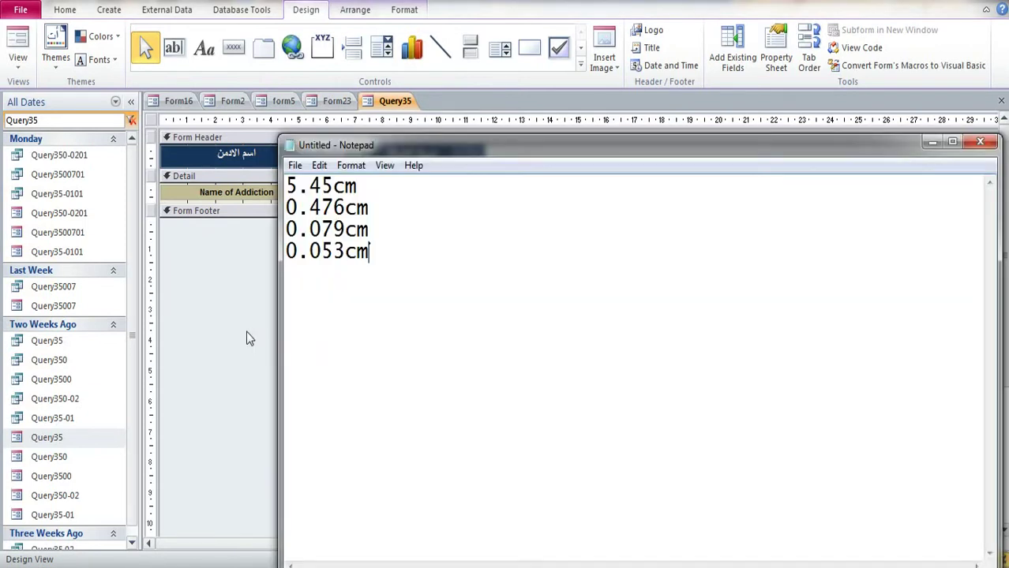
{"action": "left_click", "coordinate": [246, 339]}
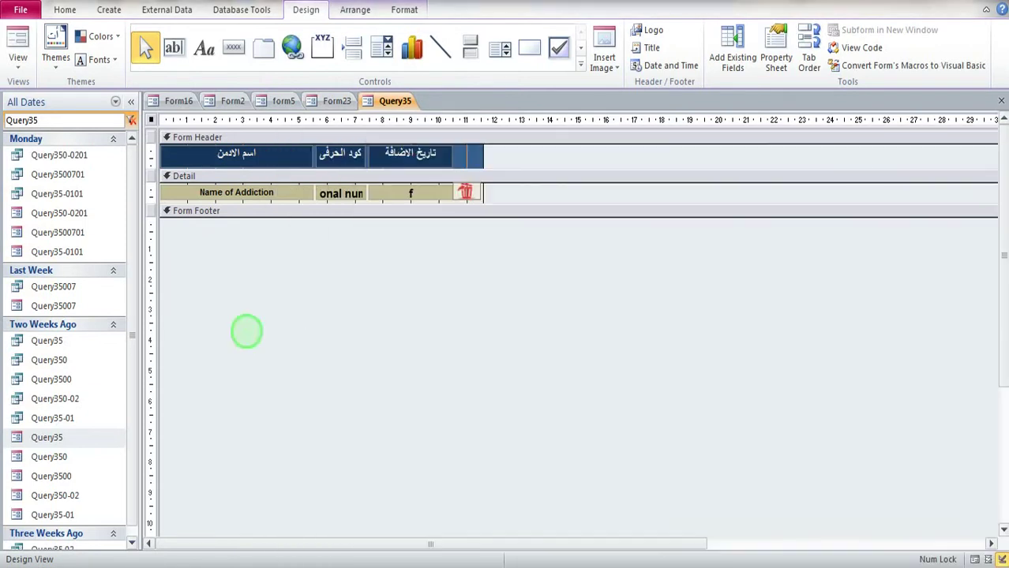
{"action": "left_click", "coordinate": [1001, 101]}
{"action": "left_click", "coordinate": [443, 328]}
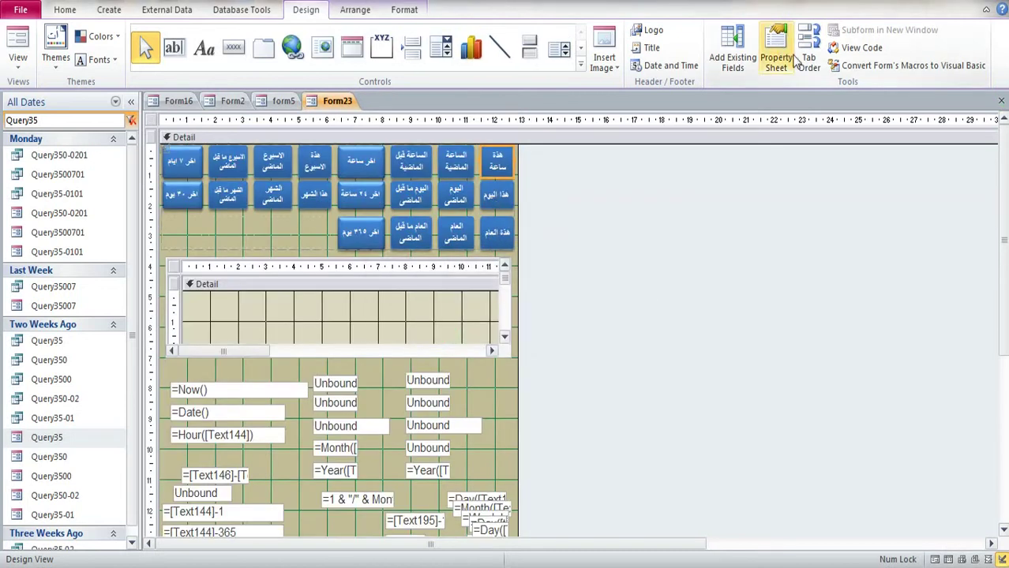
Step: Save and close Form23, then open and close the main form's settings popup
{"action": "right_click", "coordinate": [293, 18]}
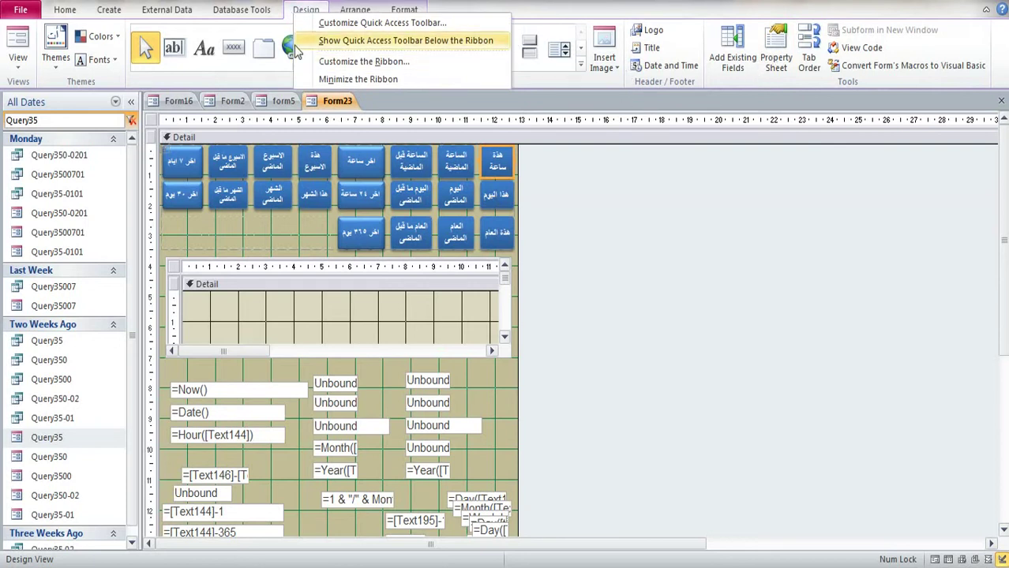
{"action": "left_click", "coordinate": [1001, 101]}
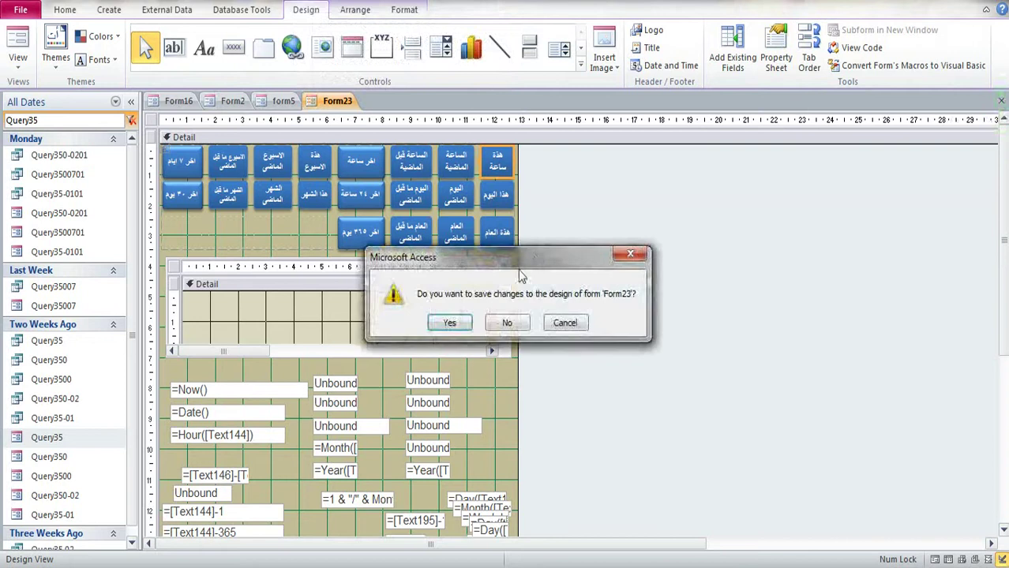
{"action": "left_click", "coordinate": [468, 317]}
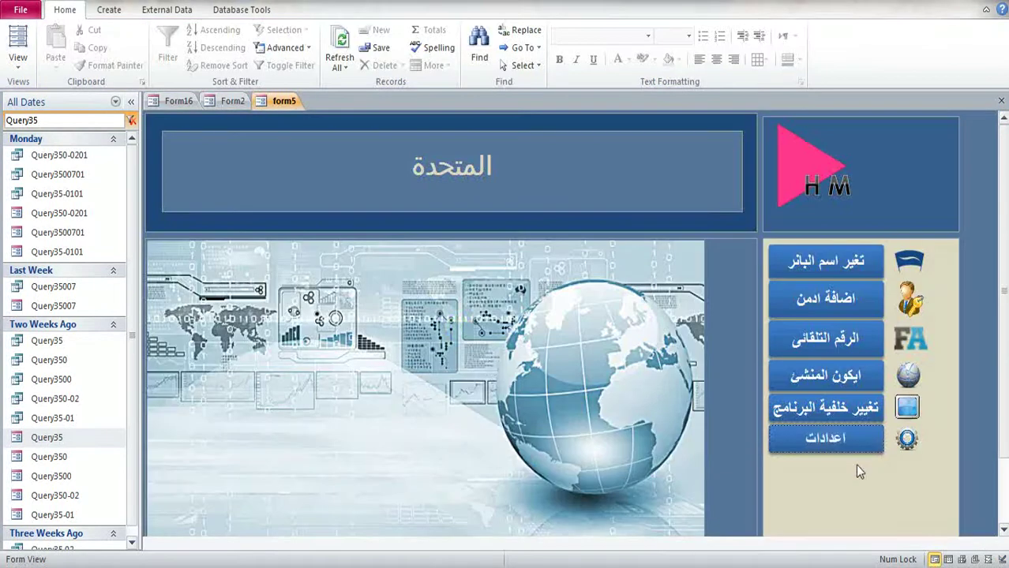
{"action": "left_click", "coordinate": [852, 447]}
{"action": "left_click", "coordinate": [99, 420]}
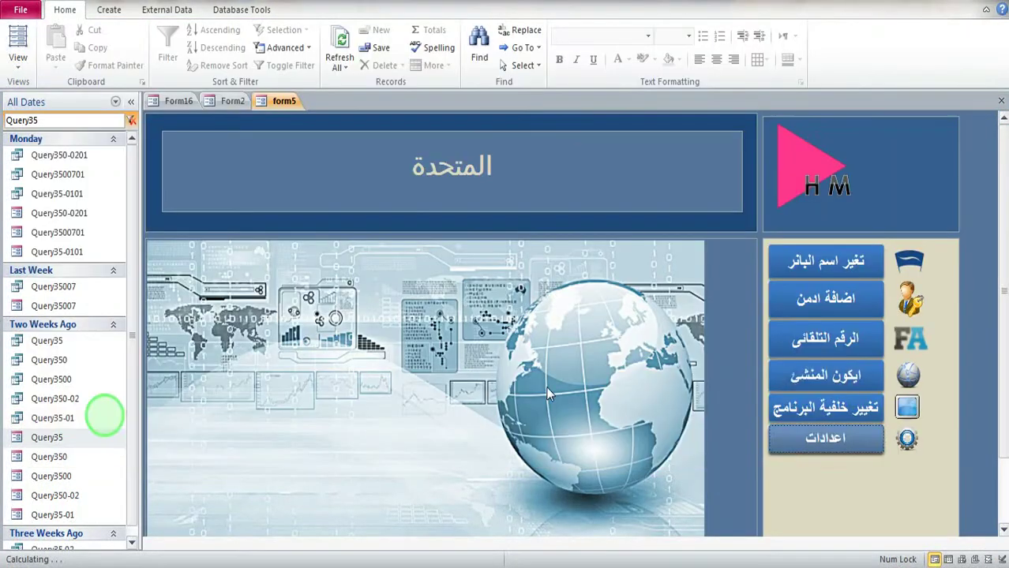
Step: Open the new-admin form and enter 0, the admin's name, and a matching password and confirmation
{"action": "left_click", "coordinate": [836, 305]}
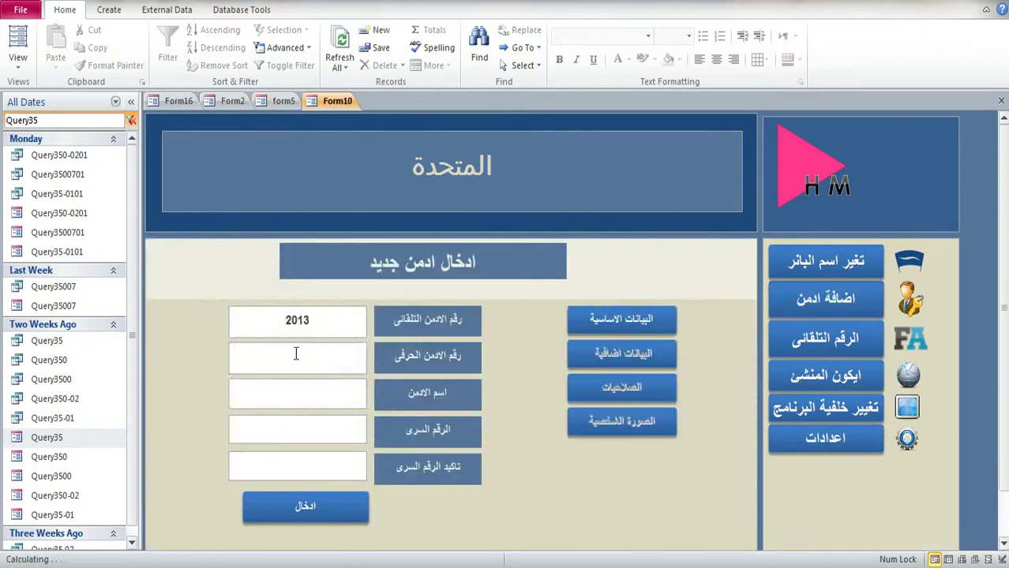
{"action": "type", "text": "014"}
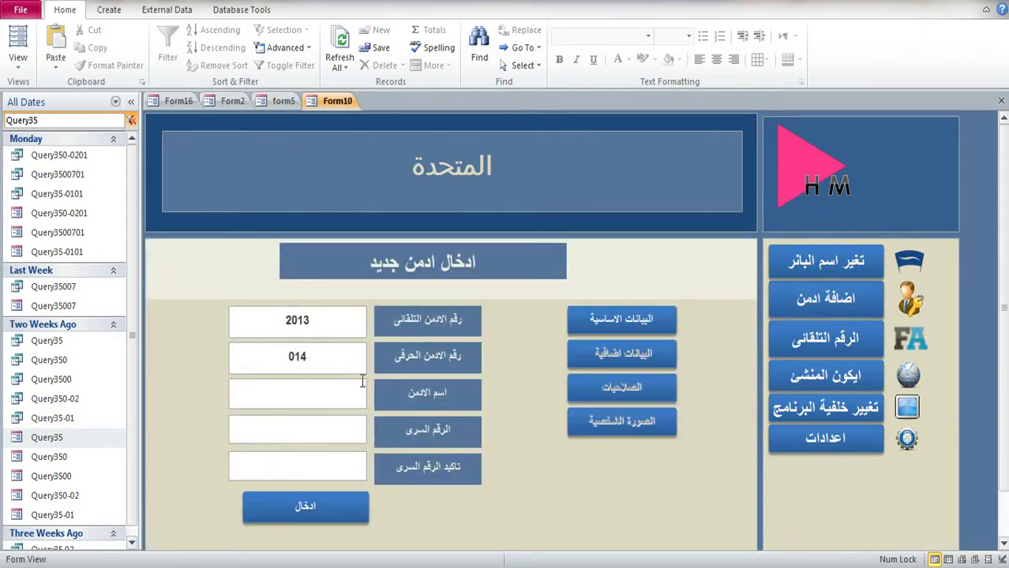
{"action": "left_click", "coordinate": [313, 402]}
{"action": "type", "text": "الدين"}
{"action": "left_click", "coordinate": [322, 427]}
{"action": "type", "text": "12"}
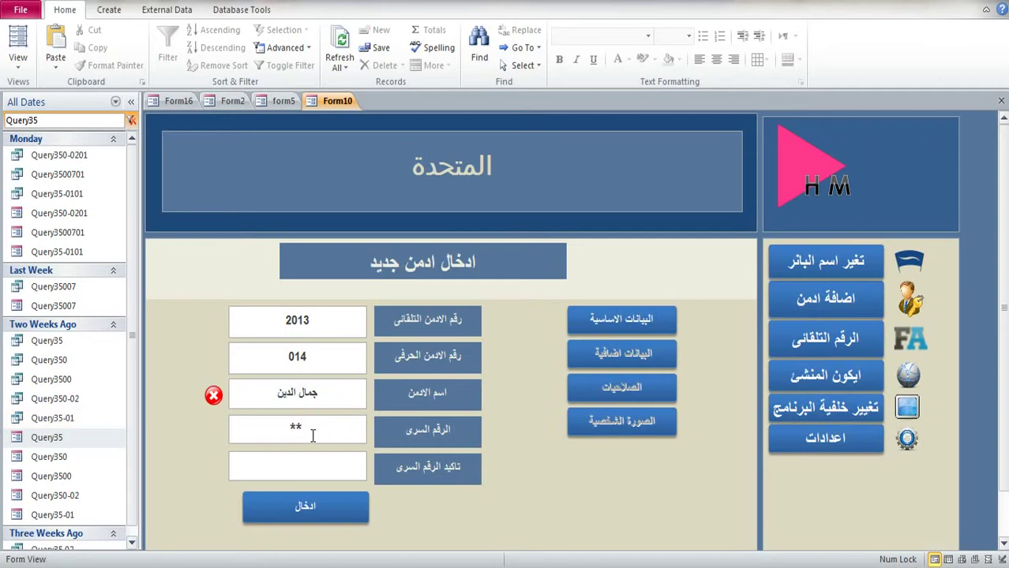
{"action": "left_click", "coordinate": [300, 466]}
{"action": "type", "text": "12"}
Step: Complete the admin name, revalidate the password field and save the new admin entry
{"action": "left_click", "coordinate": [268, 395]}
{"action": "type", "text": "الافغانى"}
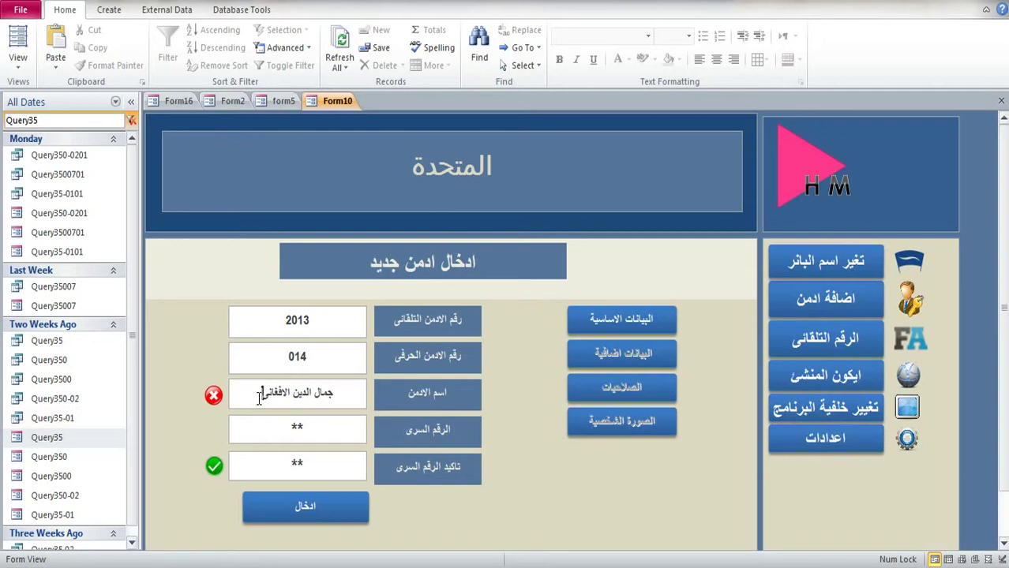
{"action": "left_click", "coordinate": [320, 433]}
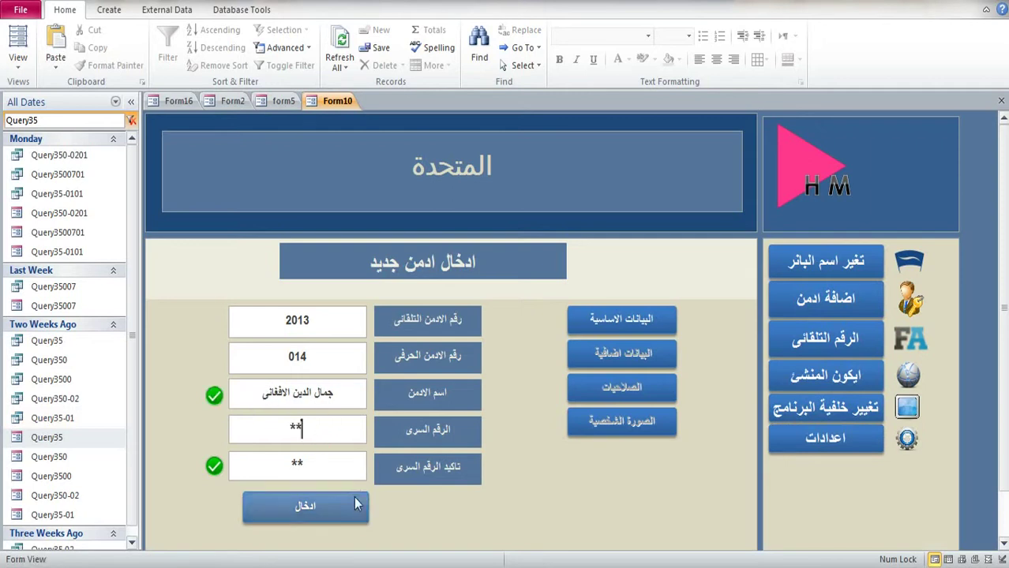
{"action": "left_click", "coordinate": [353, 512]}
Step: List admins added this hour via the settings popup's date-based delete filter, then close the popup
{"action": "left_click", "coordinate": [825, 438]}
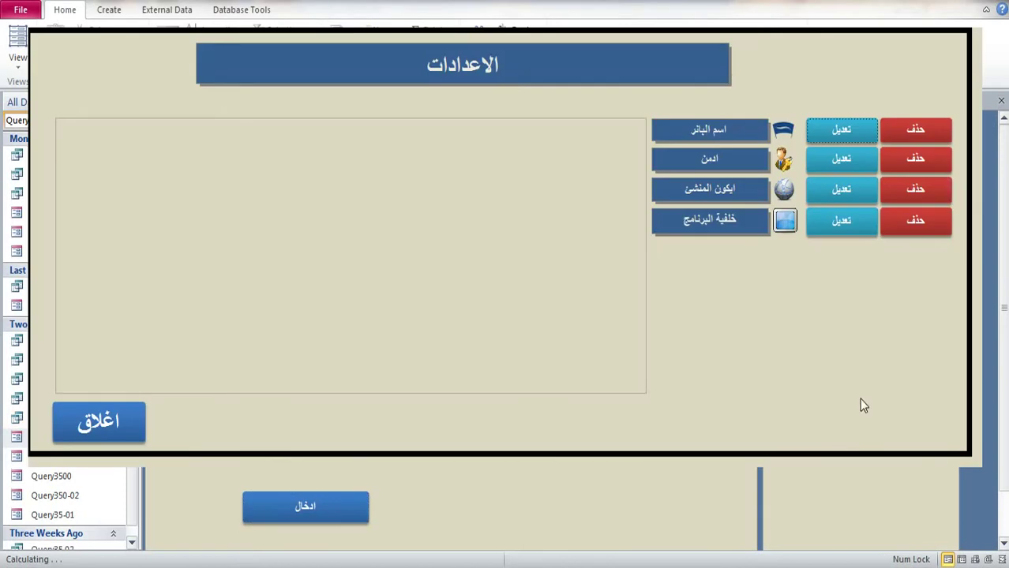
{"action": "left_click", "coordinate": [919, 165]}
{"action": "left_click", "coordinate": [507, 204]}
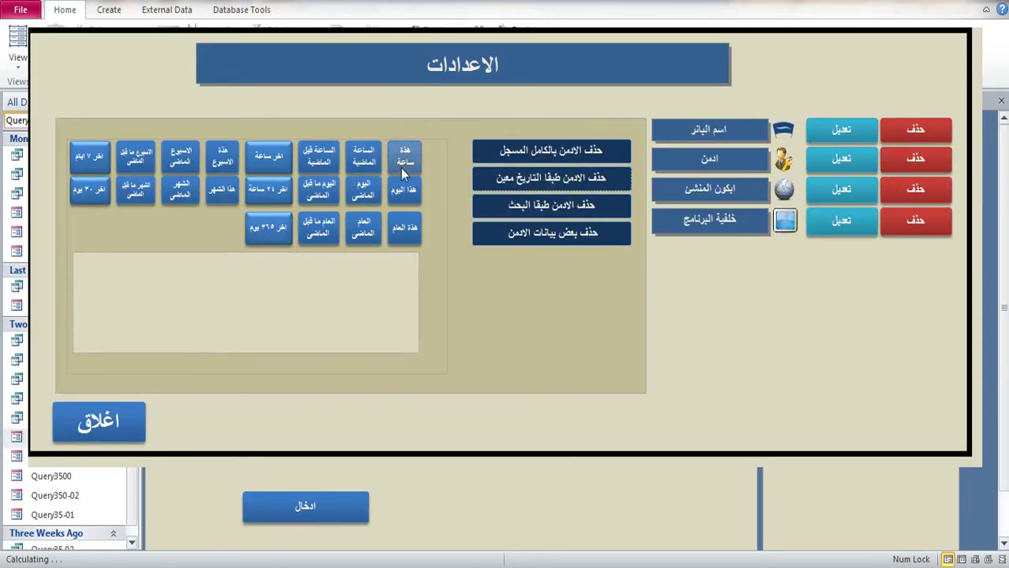
{"action": "left_click", "coordinate": [404, 156]}
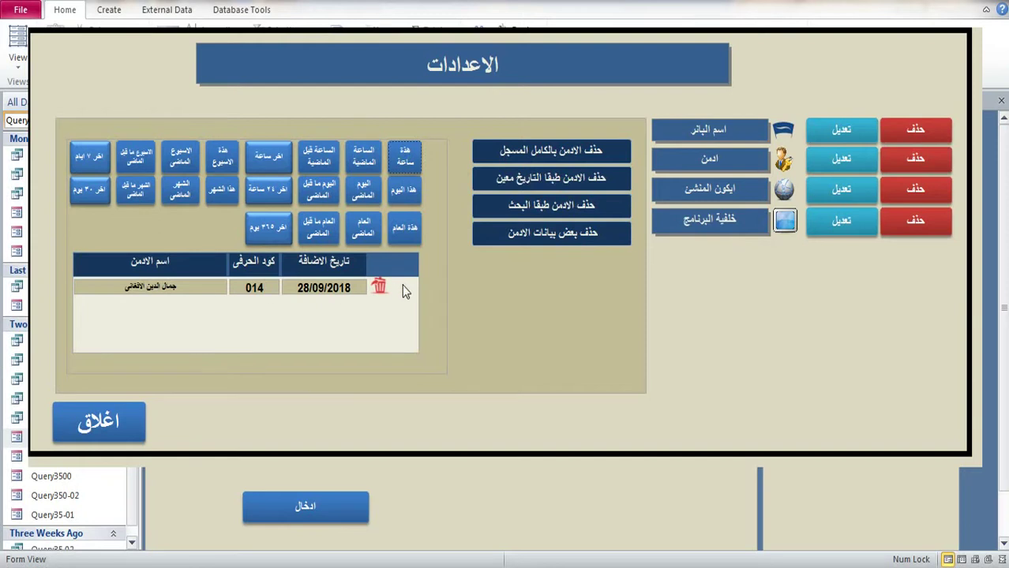
{"action": "key", "text": "alt+Tab"}
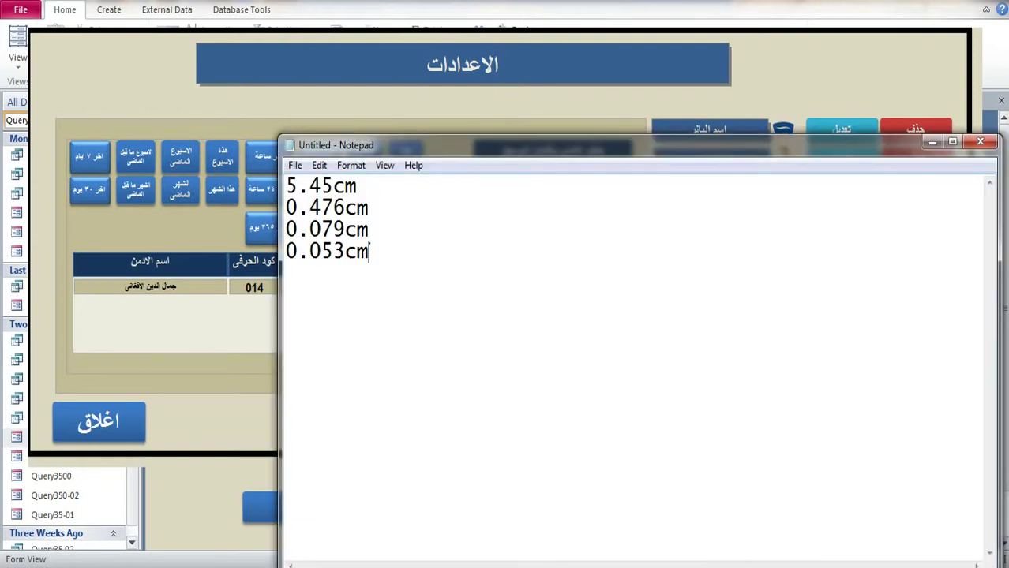
{"action": "left_click", "coordinate": [931, 143]}
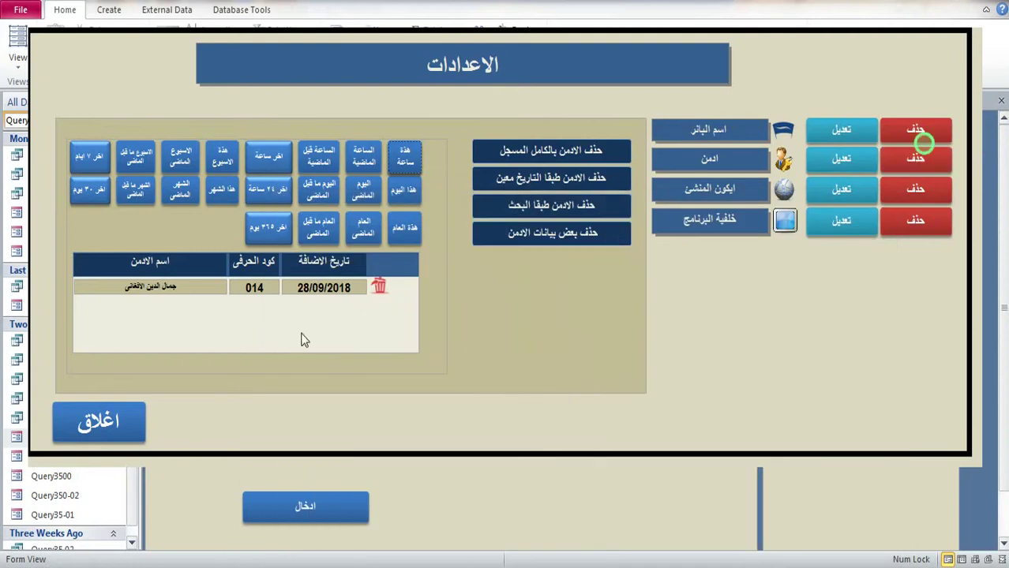
{"action": "left_click", "coordinate": [113, 422]}
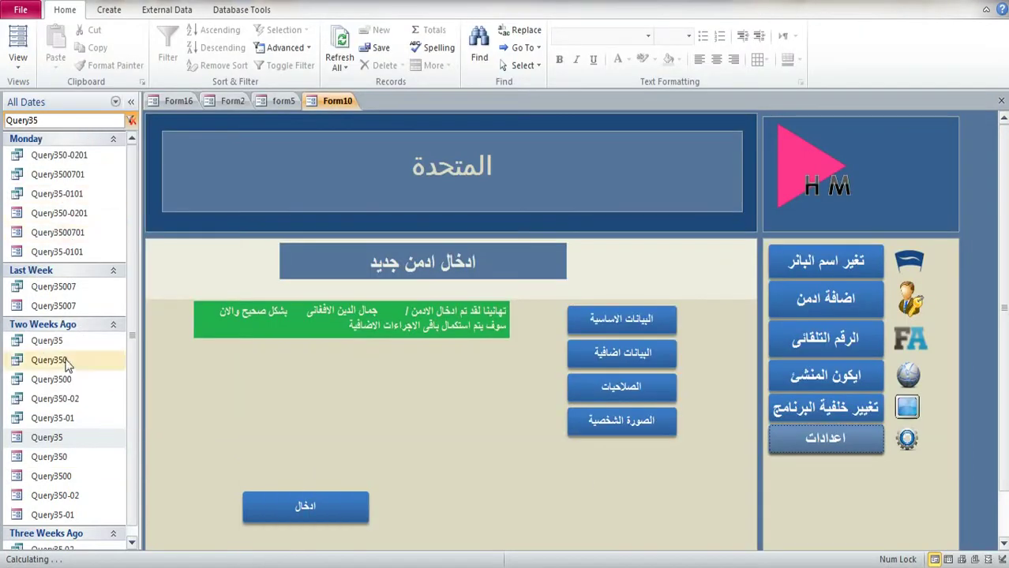
Step: In Query35 Design View, widen the tabular layout and move the trash-can control into the wider column
{"action": "right_click", "coordinate": [63, 439]}
{"action": "left_click", "coordinate": [96, 261]}
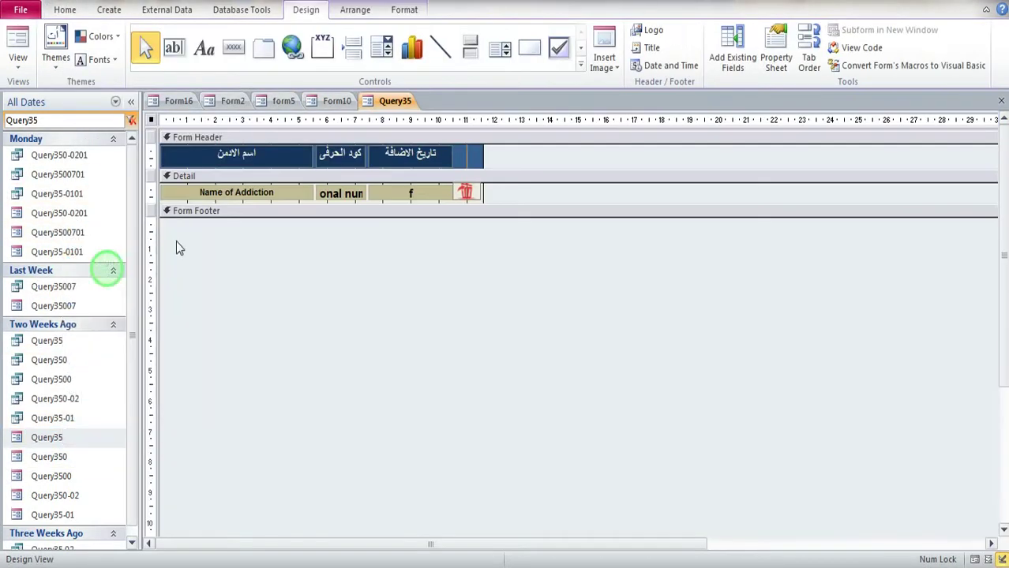
{"action": "left_click", "coordinate": [227, 194]}
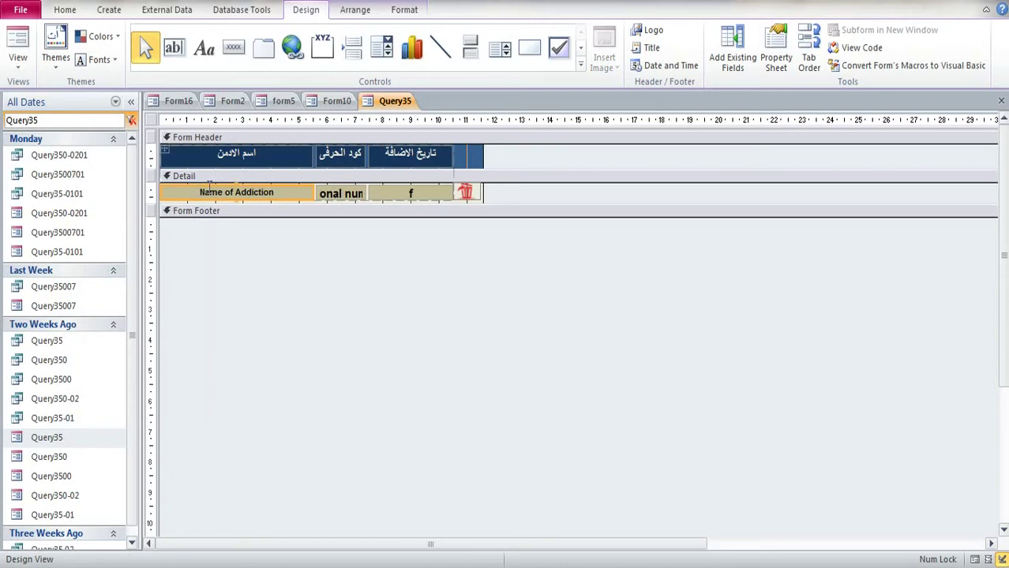
{"action": "left_click", "coordinate": [163, 153]}
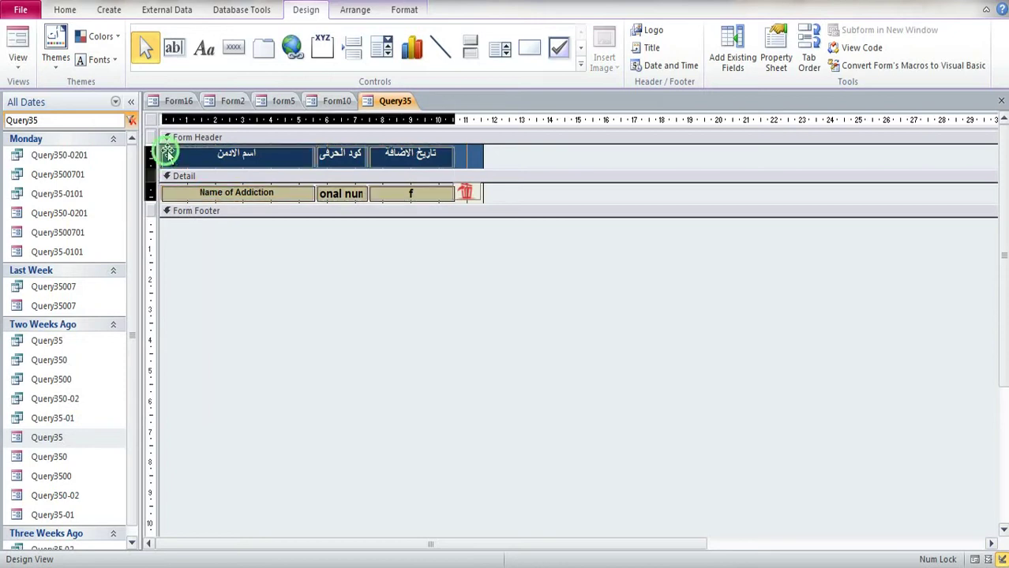
{"action": "left_click_drag", "start_coordinate": [487, 164], "coordinate": [508, 156]}
{"action": "left_click_drag", "start_coordinate": [475, 200], "coordinate": [492, 194]}
{"action": "left_click", "coordinate": [471, 150]}
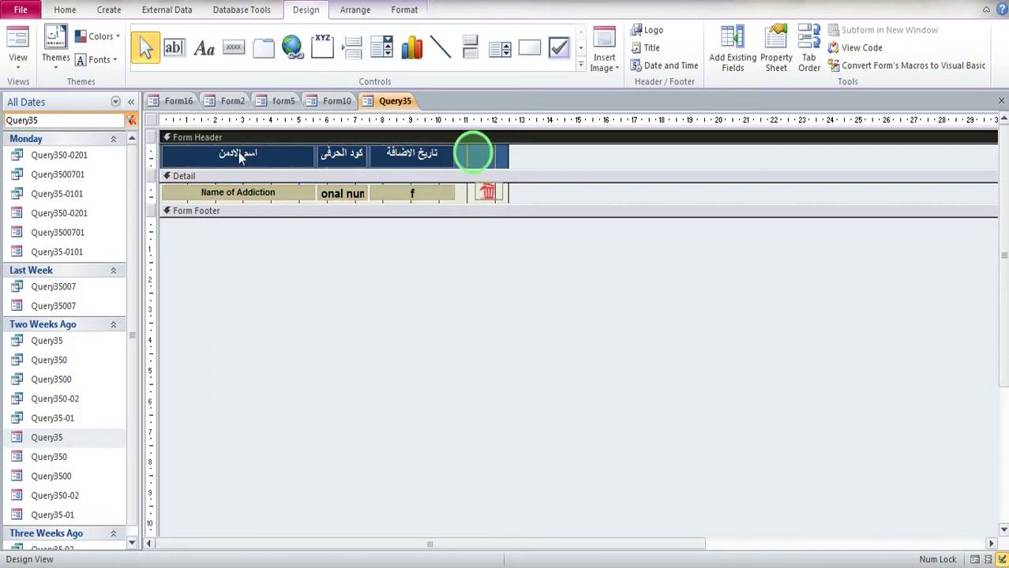
Step: Shift the layout slightly right, save and close Query35, and reopen the settings popup
{"action": "left_click", "coordinate": [214, 192]}
{"action": "mouse_move", "coordinate": [166, 151]}
{"action": "left_mouse_down"}
{"action": "mouse_move", "coordinate": [180, 144]}
{"action": "mouse_move", "coordinate": [165, 149]}
{"action": "left_mouse_up"}
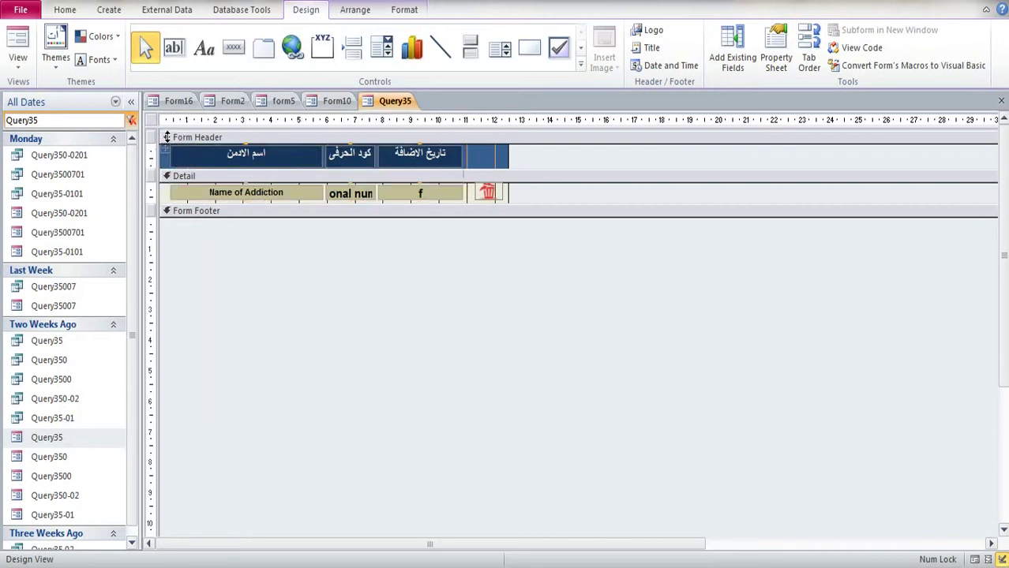
{"action": "left_click", "coordinate": [495, 154]}
{"action": "left_click", "coordinate": [483, 193]}
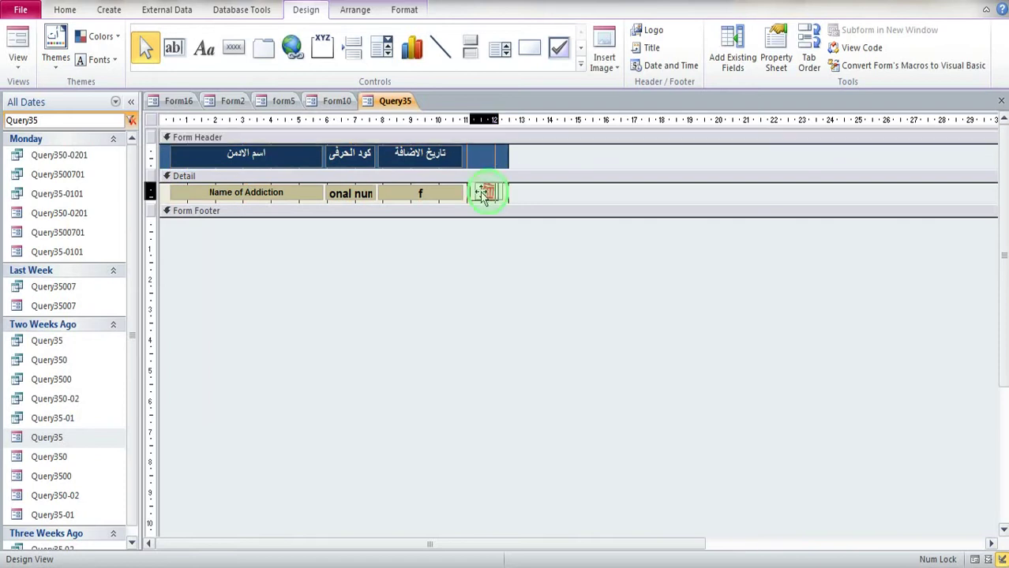
{"action": "left_click", "coordinate": [505, 155]}
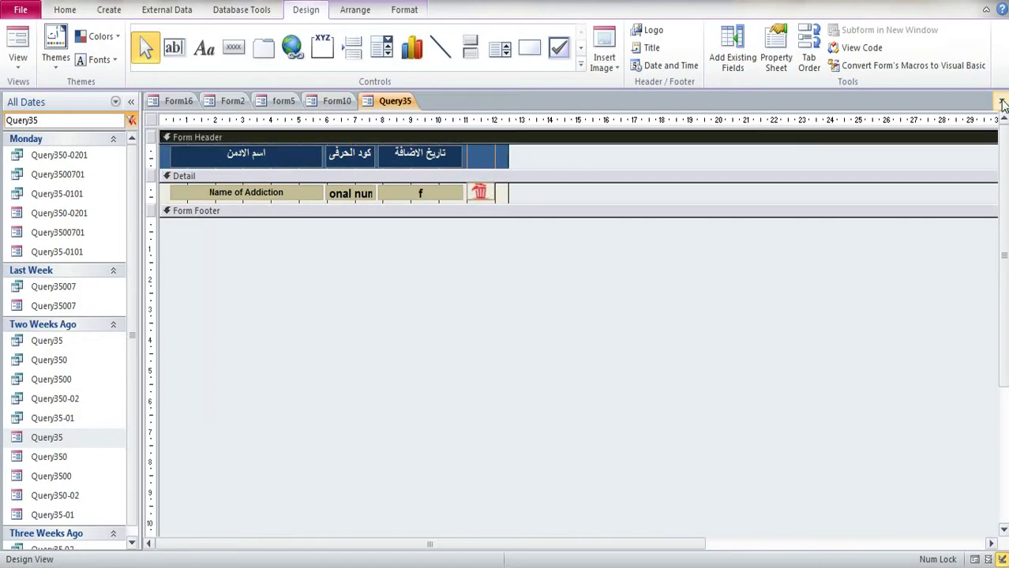
{"action": "left_click", "coordinate": [1001, 101]}
{"action": "left_click", "coordinate": [449, 322]}
{"action": "left_click", "coordinate": [837, 439]}
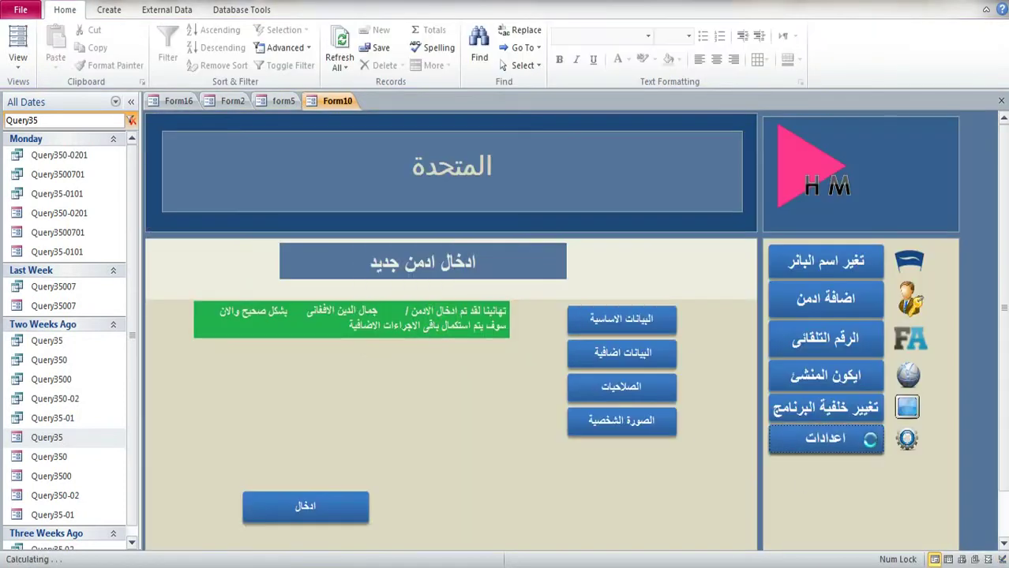
Step: Test the settings popup's This Hour delete filter, then close the popup
{"action": "left_click", "coordinate": [918, 169]}
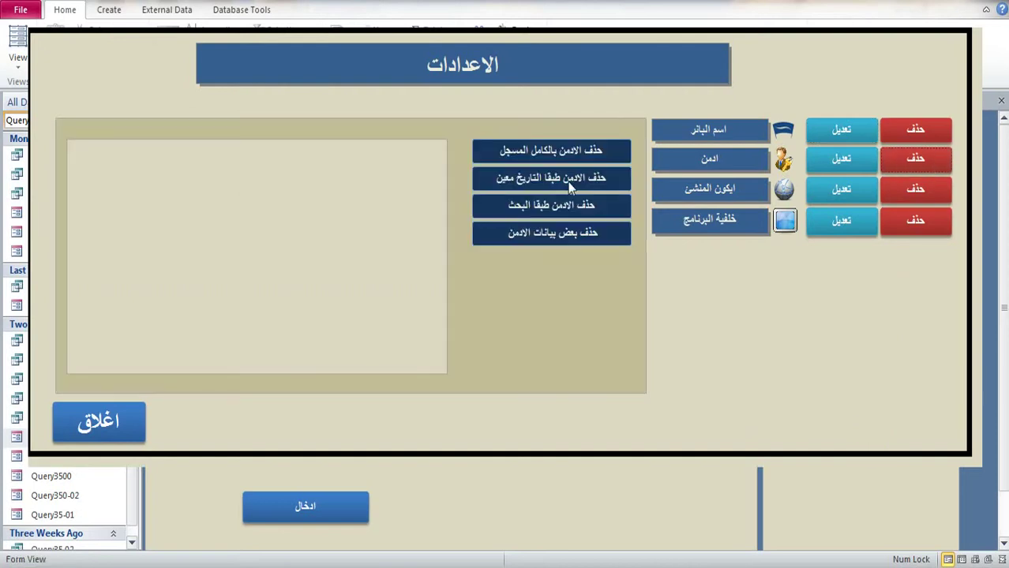
{"action": "left_click", "coordinate": [559, 179]}
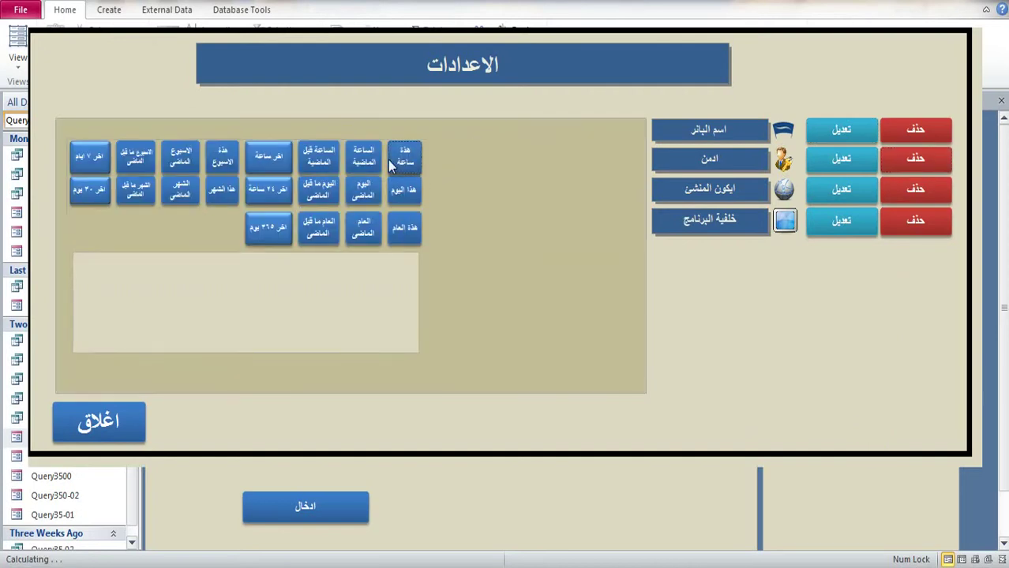
{"action": "left_click", "coordinate": [390, 158]}
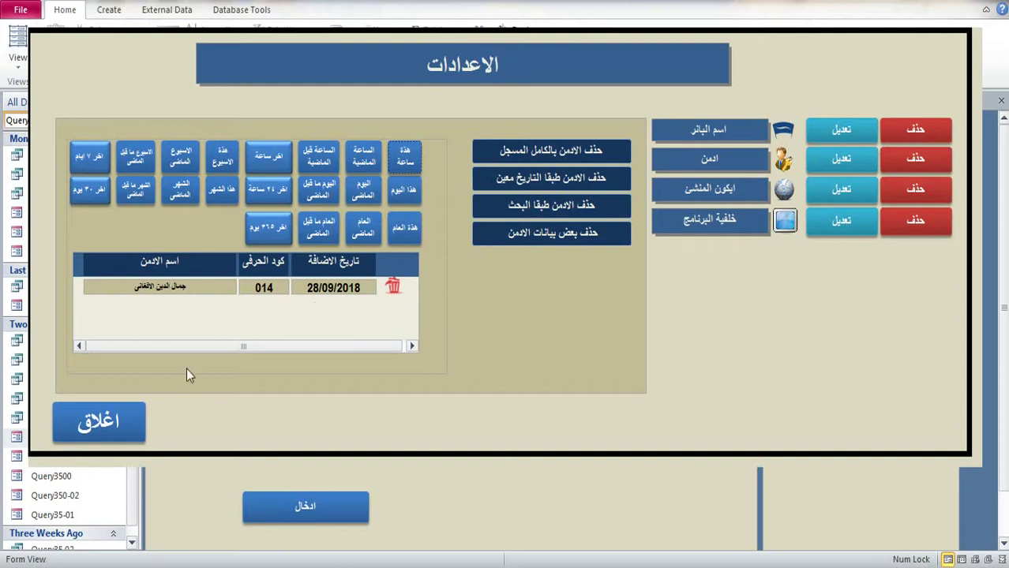
{"action": "left_click", "coordinate": [99, 422]}
Step: Narrow Query35's header column back to fit and save the design
{"action": "right_click", "coordinate": [79, 438]}
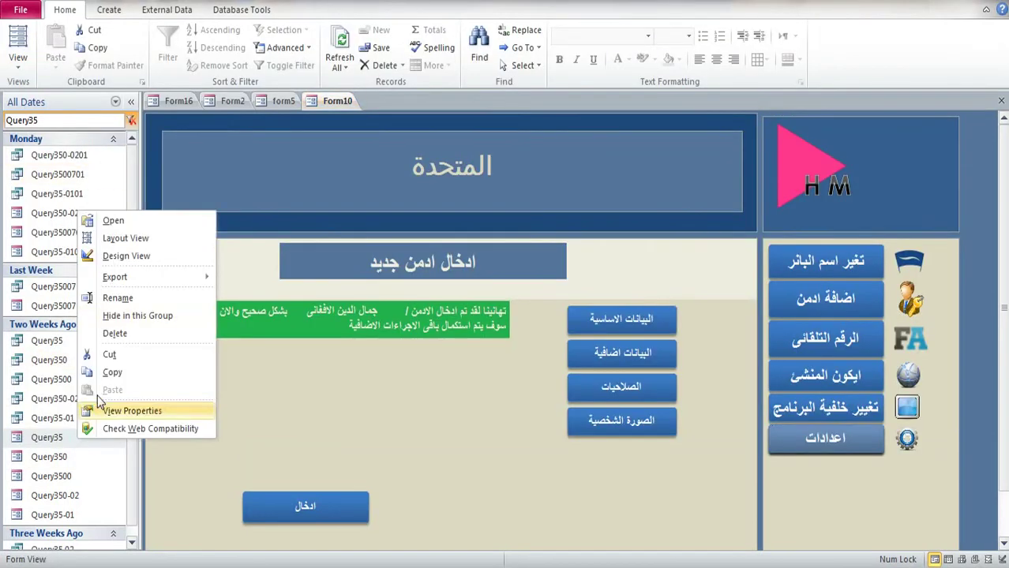
{"action": "left_click", "coordinate": [115, 256]}
{"action": "left_click_drag", "start_coordinate": [509, 156], "coordinate": [489, 158]}
{"action": "left_click", "coordinate": [1001, 101]}
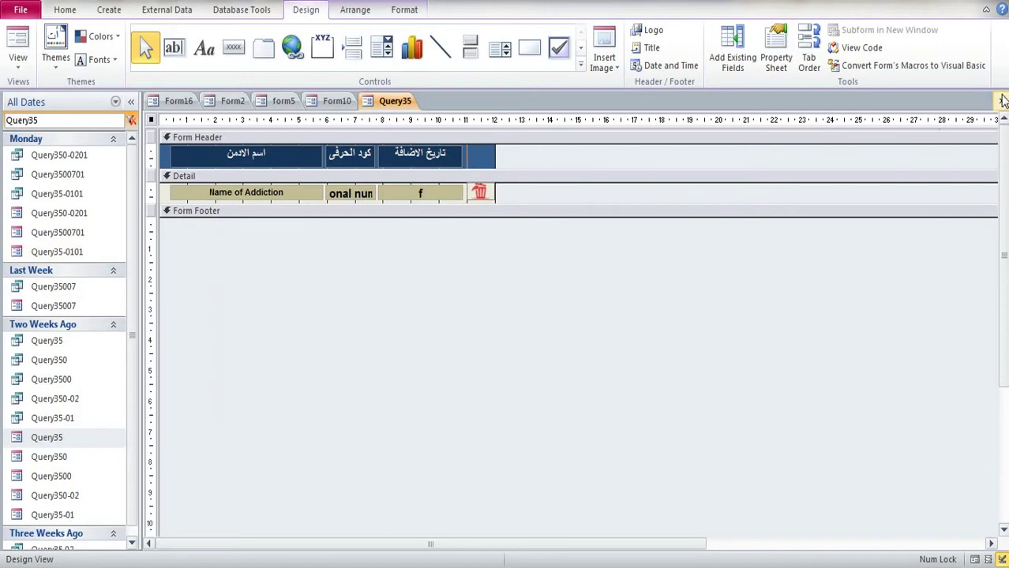
{"action": "left_click", "coordinate": [449, 324]}
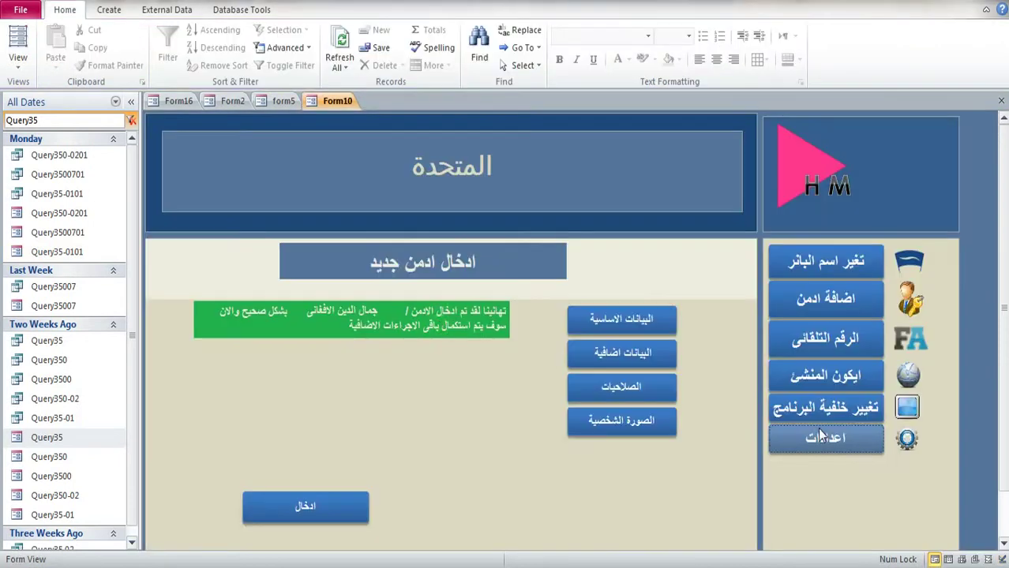
Step: Retest the This Hour filter in the settings popup to confirm no horizontal scrollbar, then close it
{"action": "left_click", "coordinate": [821, 437]}
{"action": "left_click", "coordinate": [916, 158]}
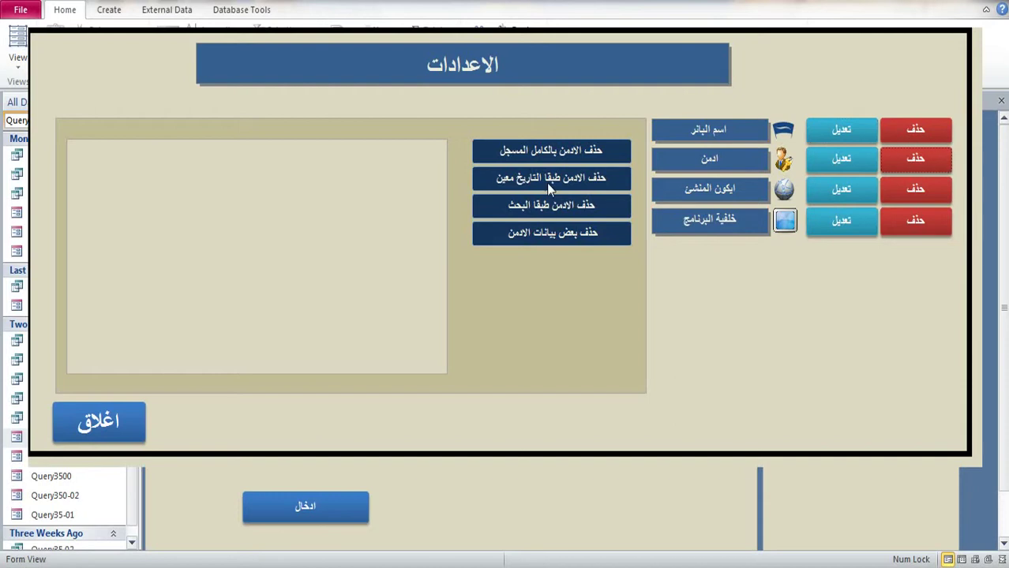
{"action": "left_click", "coordinate": [550, 188]}
{"action": "left_click", "coordinate": [391, 169]}
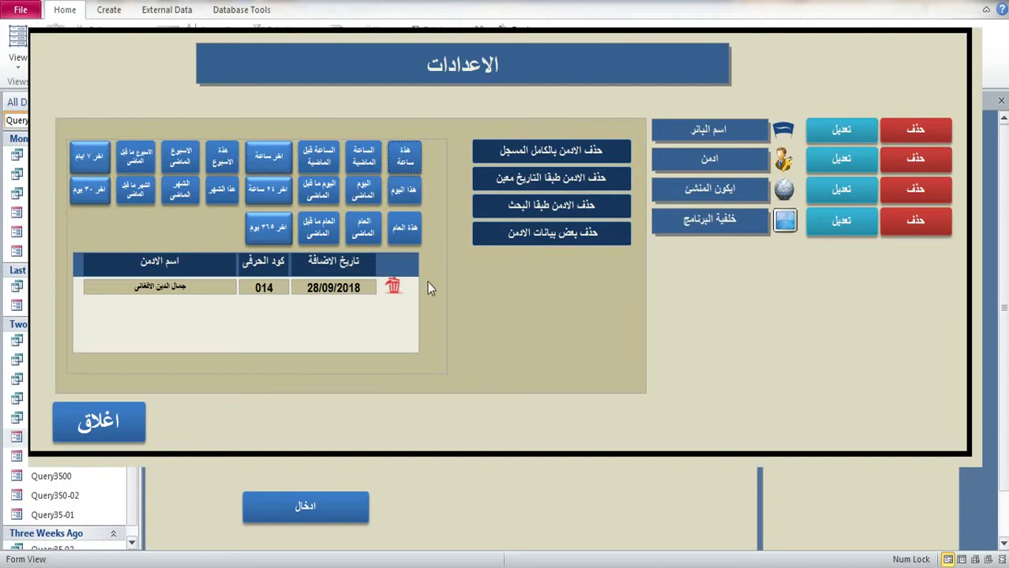
{"action": "left_click", "coordinate": [100, 420]}
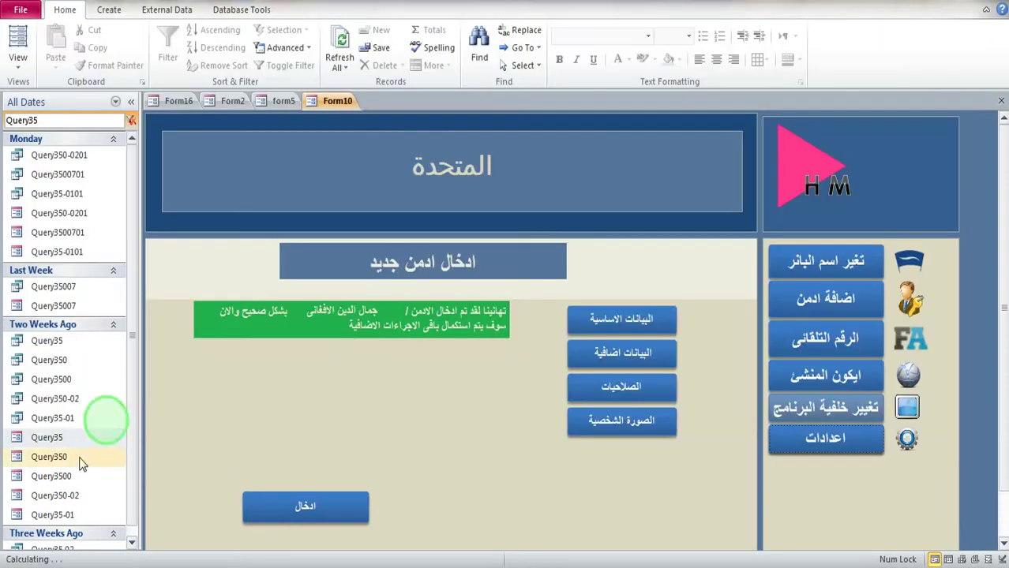
Step: Open Query35 in Design View and record the Name of Addiction box's Width 5.45cm in Notepad
{"action": "right_click", "coordinate": [57, 436]}
{"action": "left_click", "coordinate": [105, 254]}
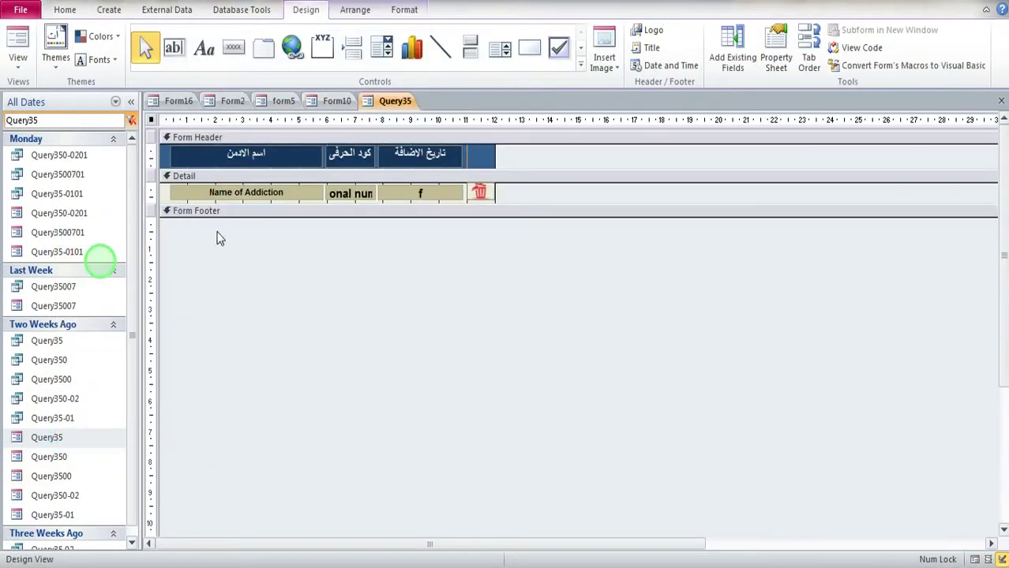
{"action": "left_click", "coordinate": [228, 201]}
{"action": "left_click", "coordinate": [776, 55]}
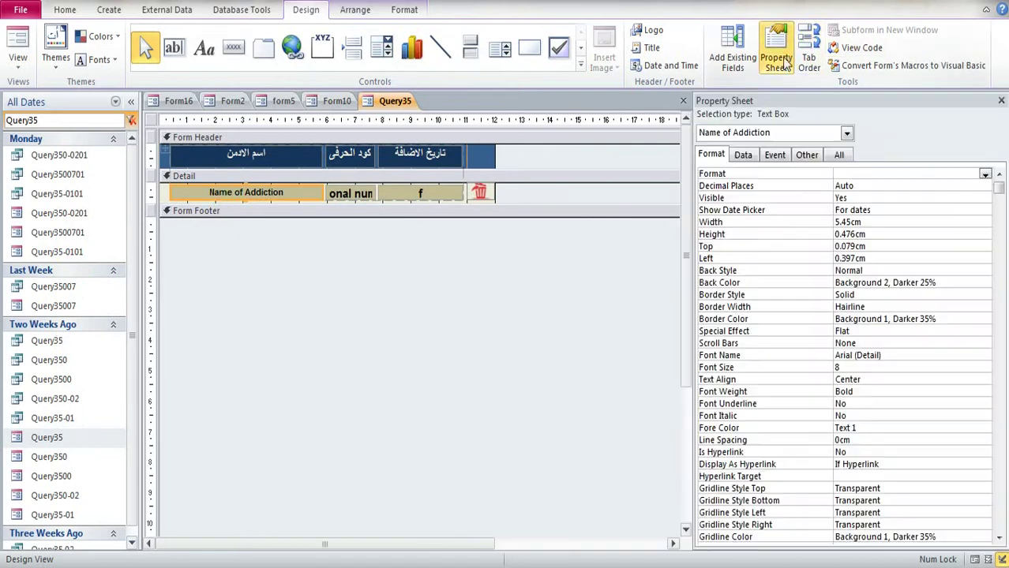
{"action": "left_click", "coordinate": [864, 225]}
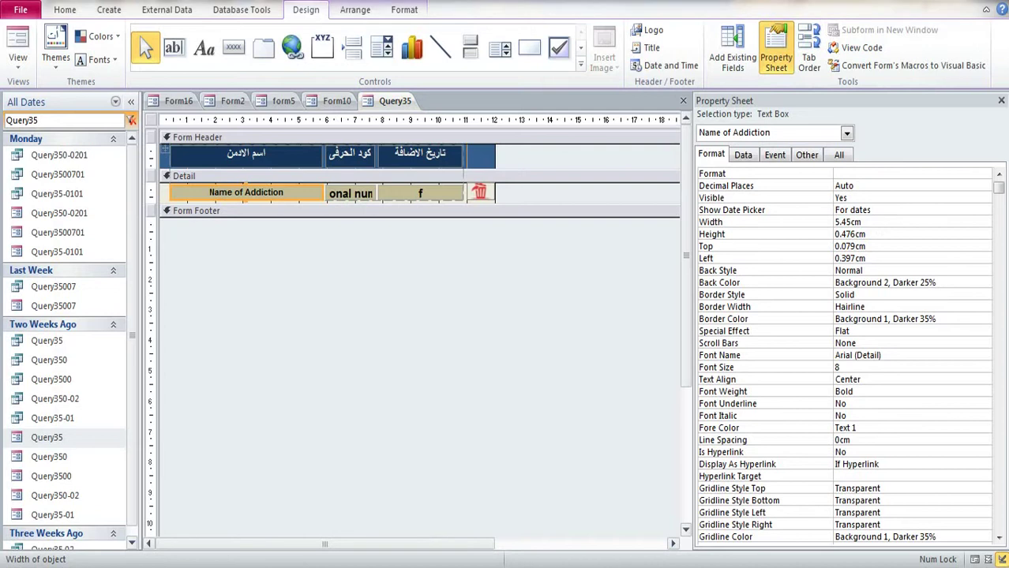
{"action": "key", "text": "alt+Tab"}
{"action": "left_click", "coordinate": [368, 184]}
{"action": "left_click_drag", "start_coordinate": [367, 184], "coordinate": [241, 181]}
{"action": "key", "text": "End"}
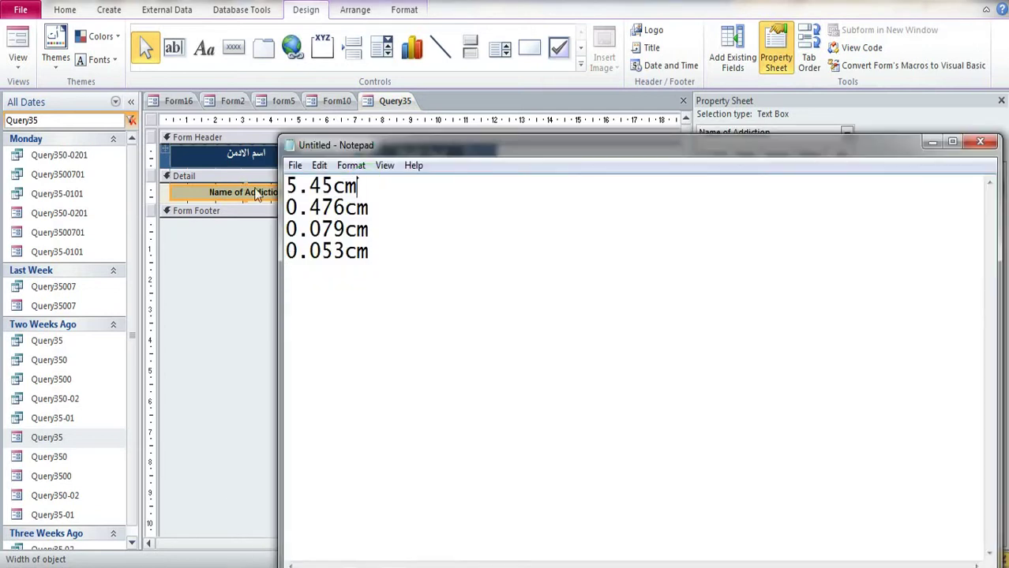
Step: Record the text box's Height 0.476cm, Top 0.079cm and Left 0.397cm, replacing the old 0.053cm
{"action": "left_click", "coordinate": [609, 4]}
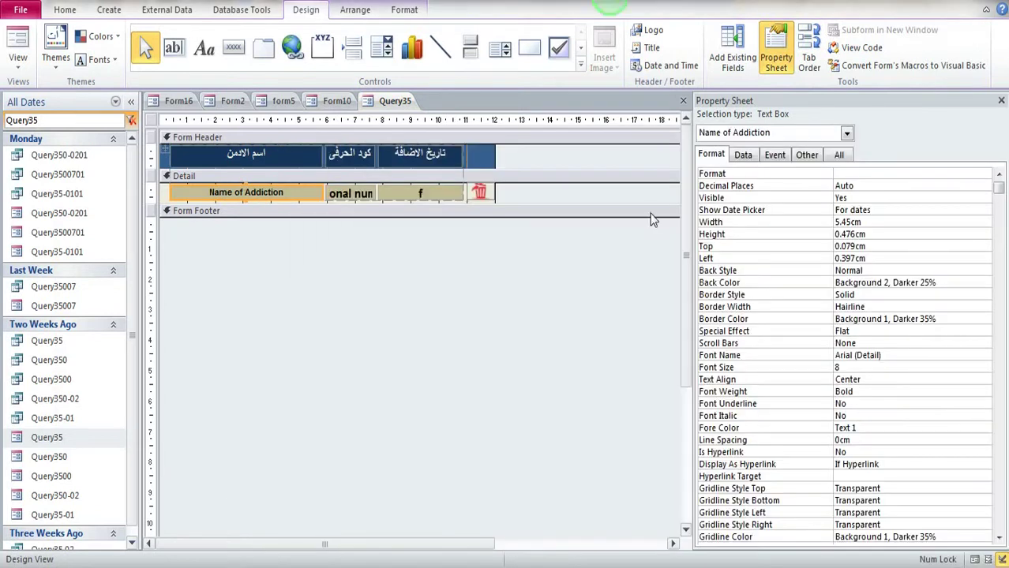
{"action": "double_click", "coordinate": [873, 234]}
{"action": "left_click", "coordinate": [212, 562]}
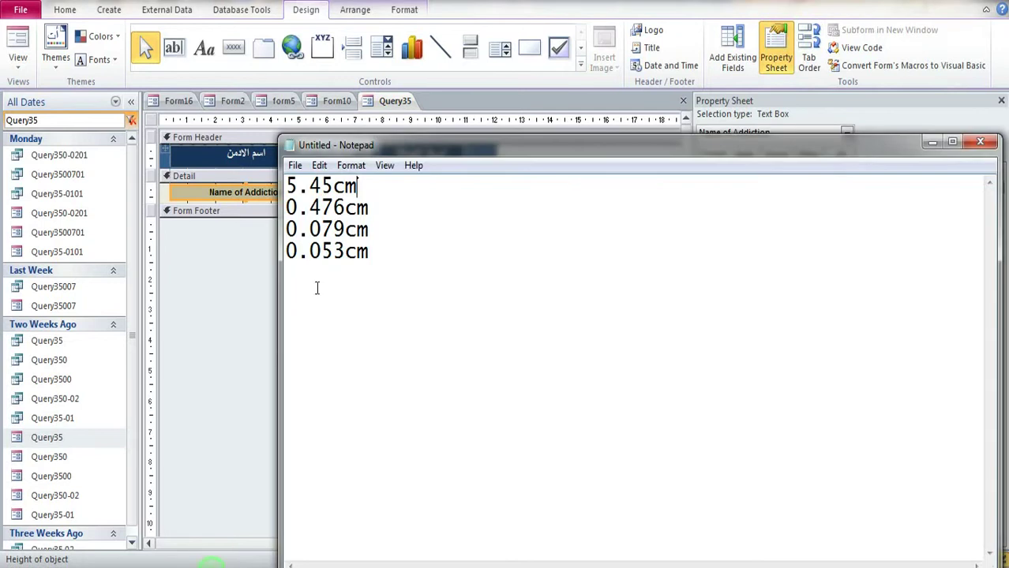
{"action": "double_click", "coordinate": [372, 208]}
{"action": "left_click", "coordinate": [371, 207]}
{"action": "left_click", "coordinate": [720, 16]}
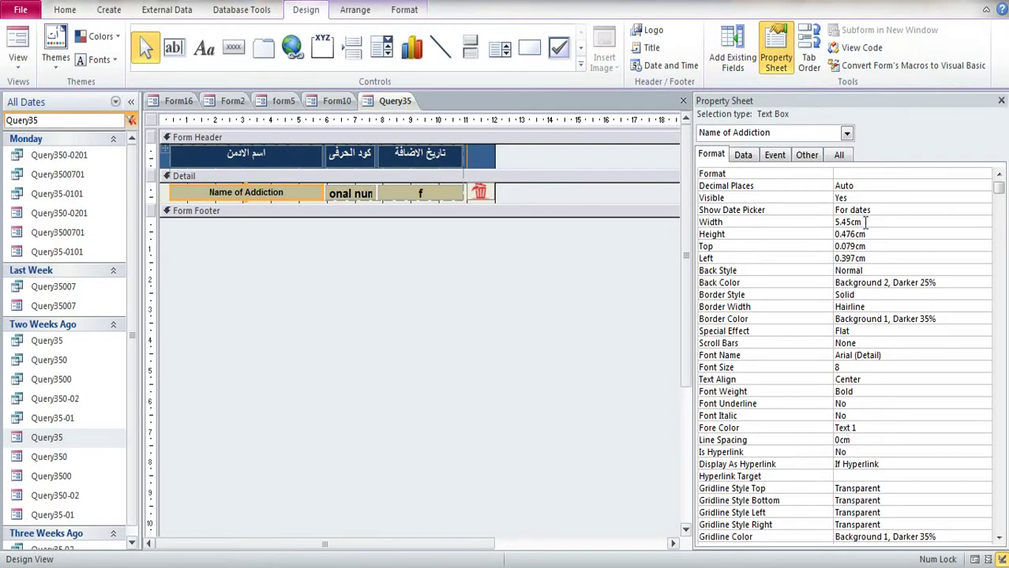
{"action": "double_click", "coordinate": [870, 246]}
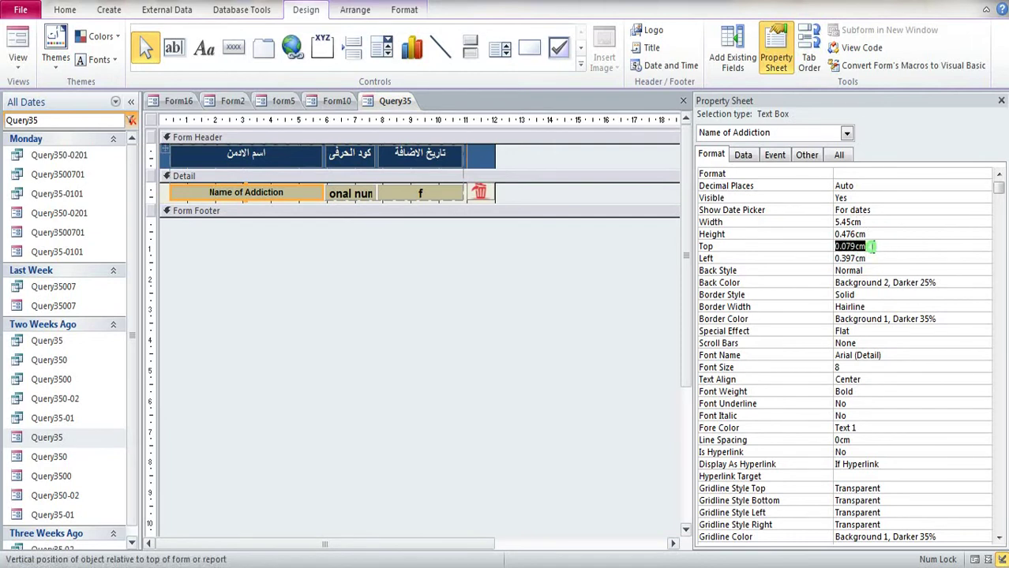
{"action": "key", "text": "alt+Tab"}
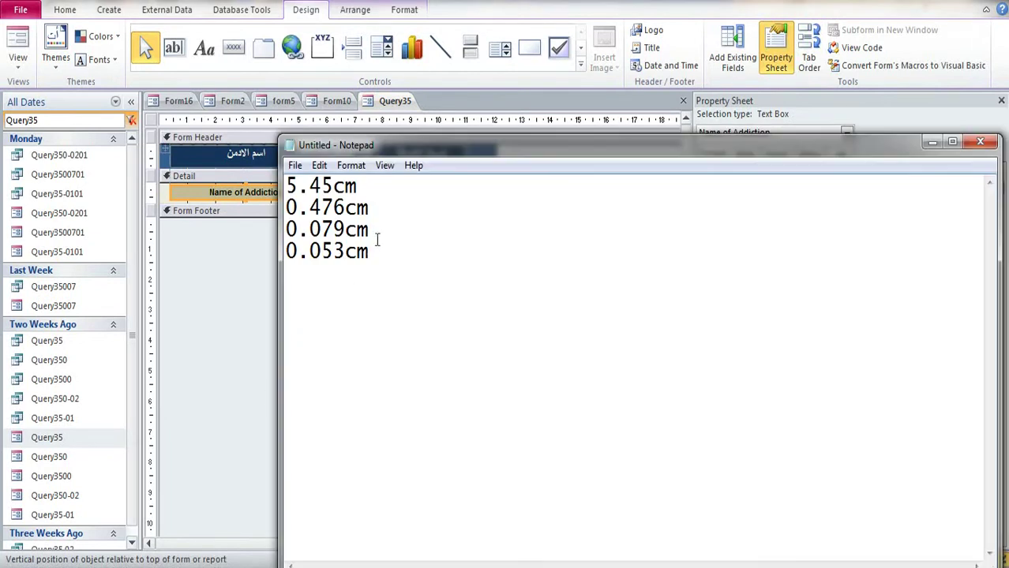
{"action": "double_click", "coordinate": [368, 230]}
{"action": "left_click", "coordinate": [371, 230]}
{"action": "key", "text": "alt+Tab"}
{"action": "left_click", "coordinate": [872, 258]}
{"action": "key", "text": "ctrl+c"}
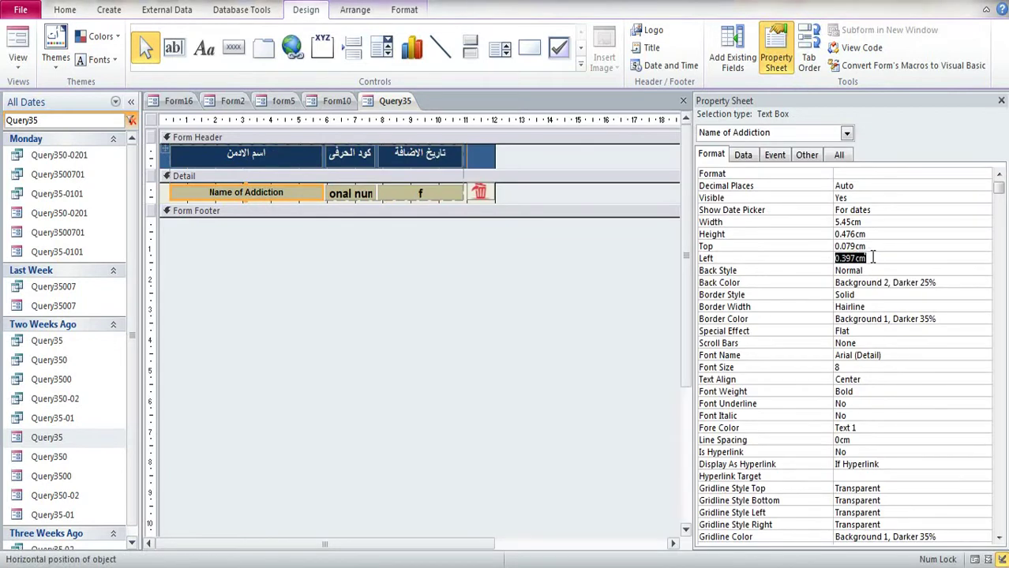
{"action": "key", "text": "alt+Tab"}
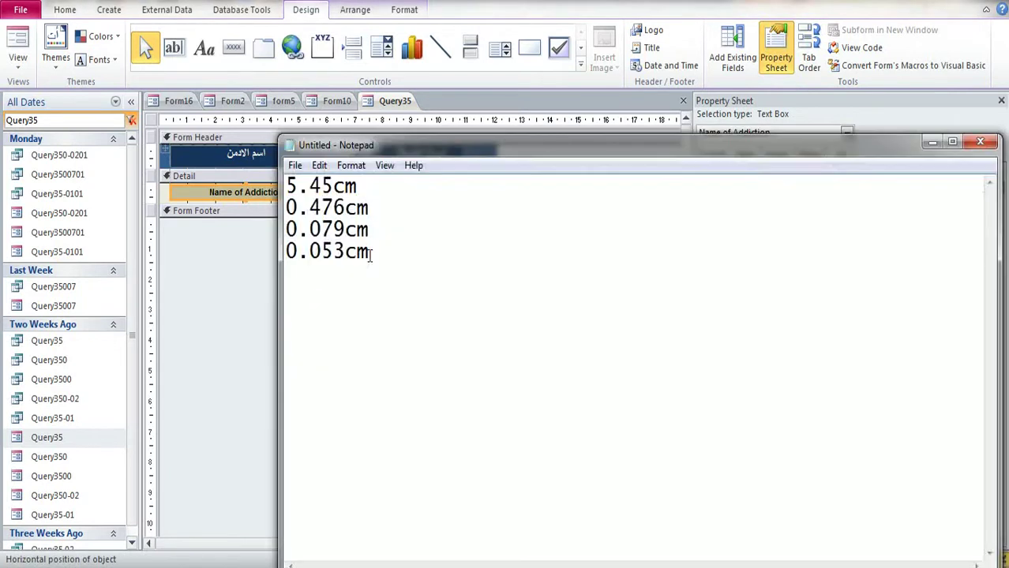
{"action": "left_click_drag", "start_coordinate": [370, 252], "coordinate": [248, 240]}
{"action": "left_click", "coordinate": [318, 251]}
{"action": "double_click", "coordinate": [317, 253]}
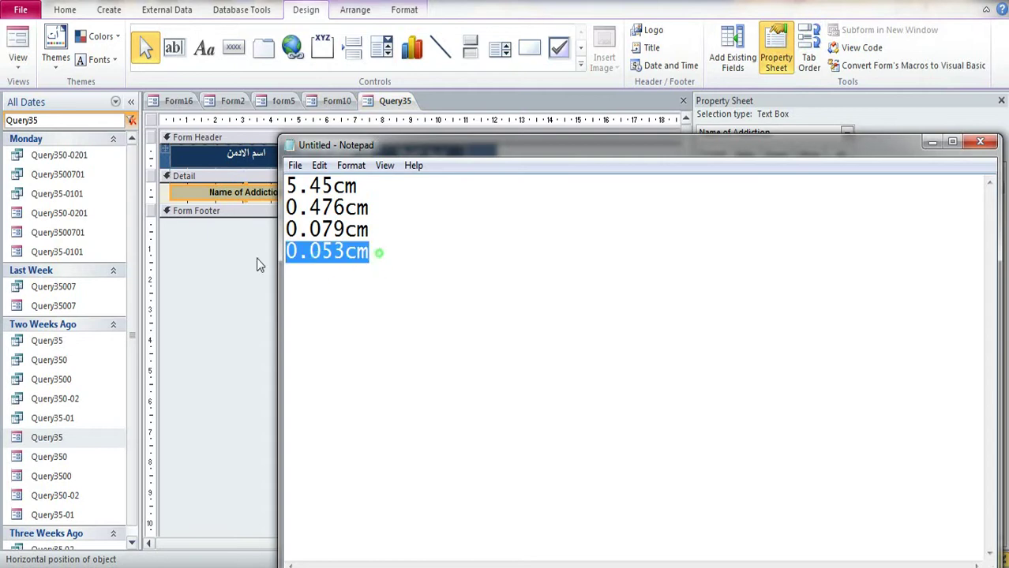
{"action": "key", "text": "ctrl+v"}
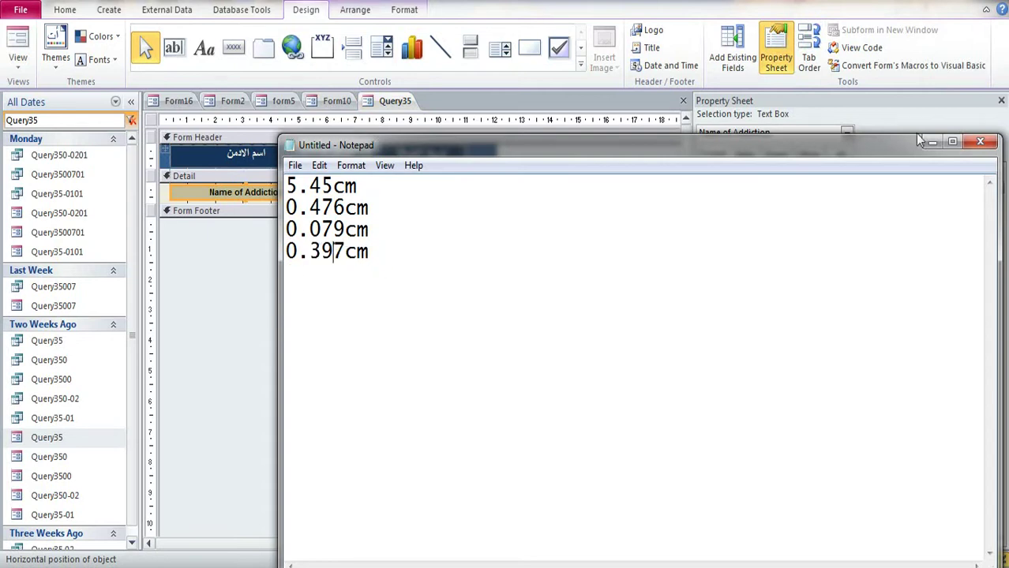
{"action": "left_click", "coordinate": [930, 145]}
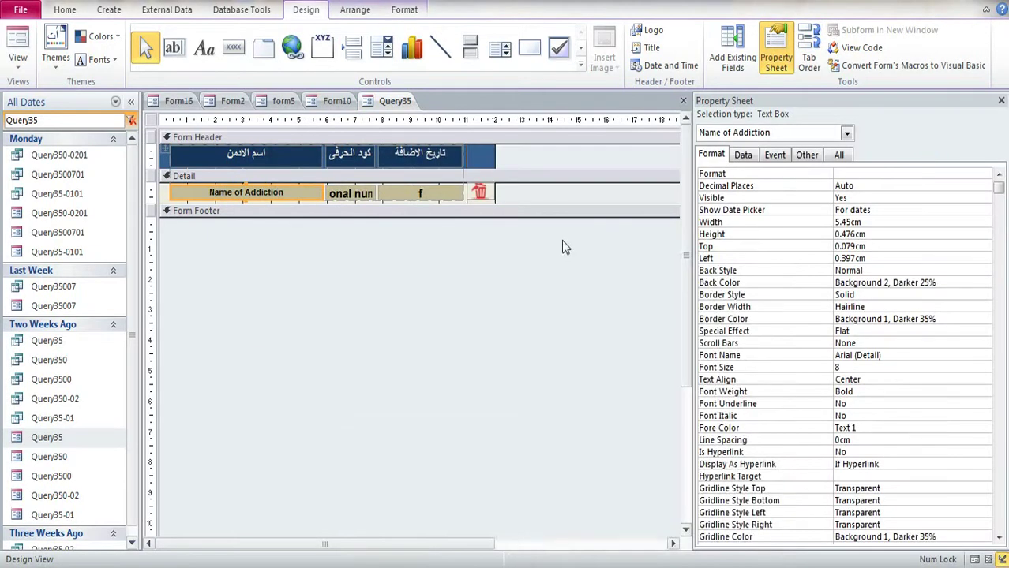
Step: Paste the trash-can image's Width 1.011cm and Height 0.586cm into Notepad
{"action": "left_click", "coordinate": [475, 196]}
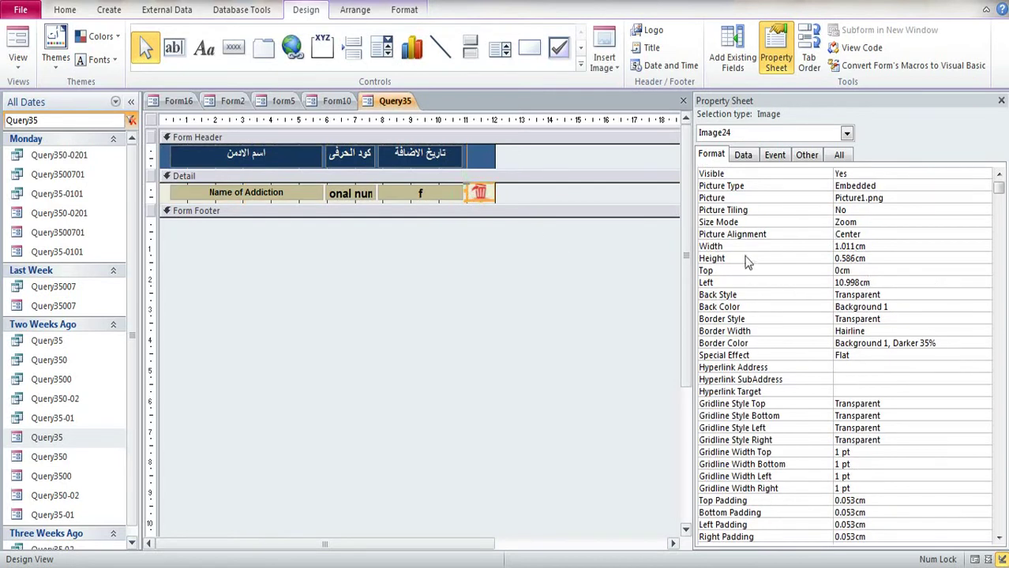
{"action": "left_click", "coordinate": [872, 247]}
{"action": "key", "text": "ctrl+c"}
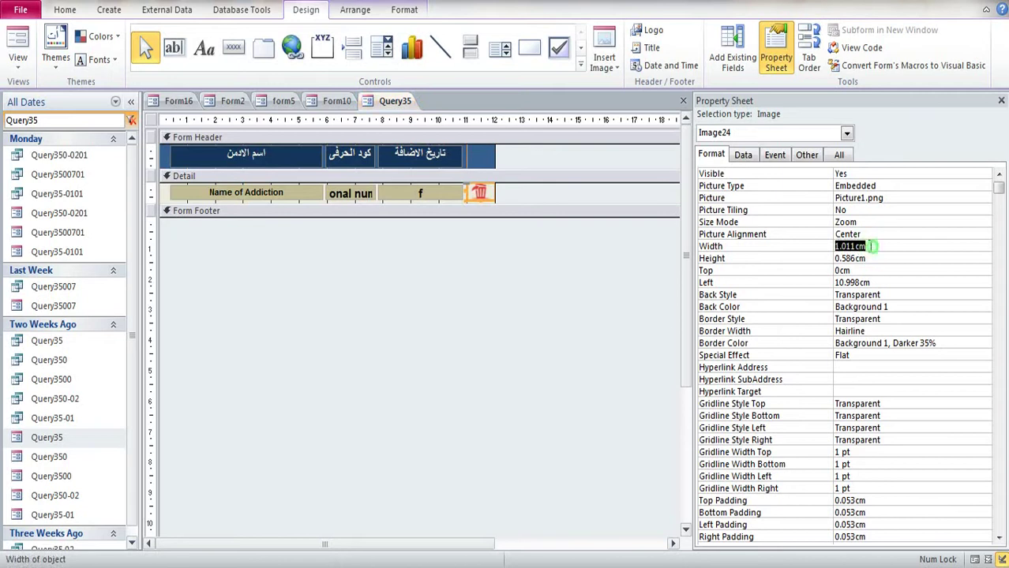
{"action": "key", "text": "alt+Tab"}
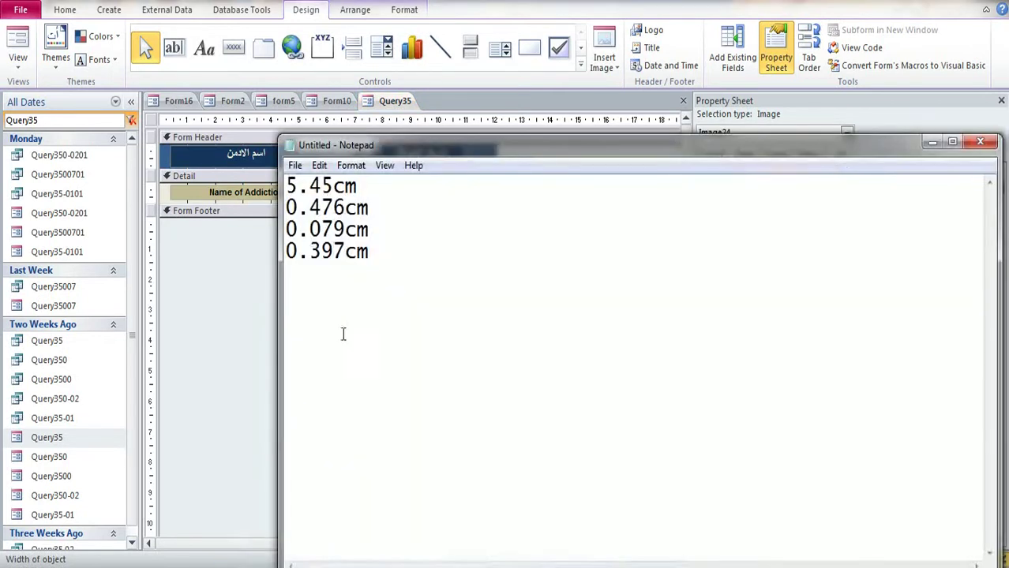
{"action": "key", "text": "Return"}
{"action": "key", "text": "Return"}
{"action": "key", "text": "Return"}
{"action": "key", "text": "ctrl+v"}
{"action": "key", "text": "alt+Tab"}
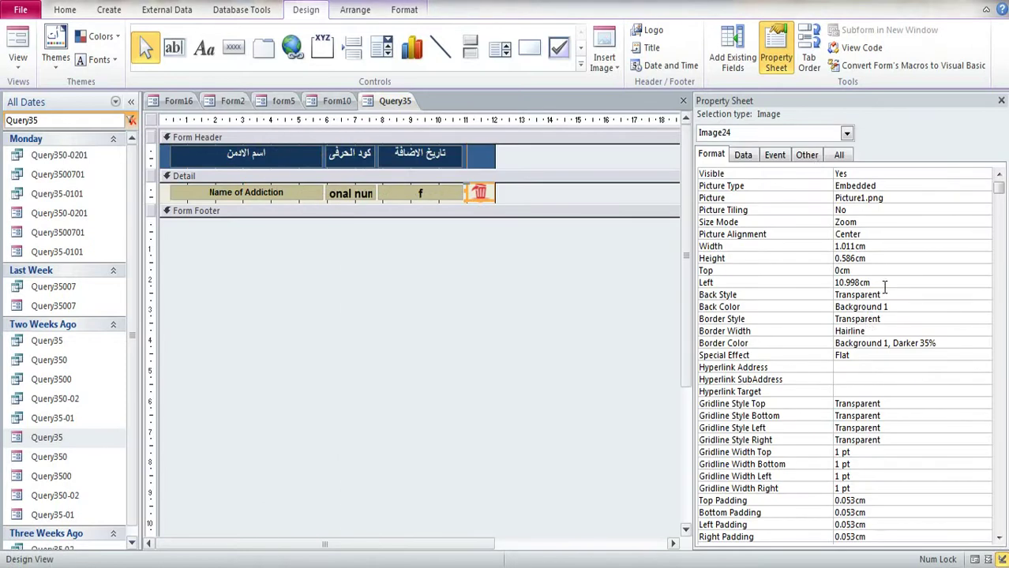
{"action": "double_click", "coordinate": [876, 258]}
{"action": "key", "text": "ctrl+c"}
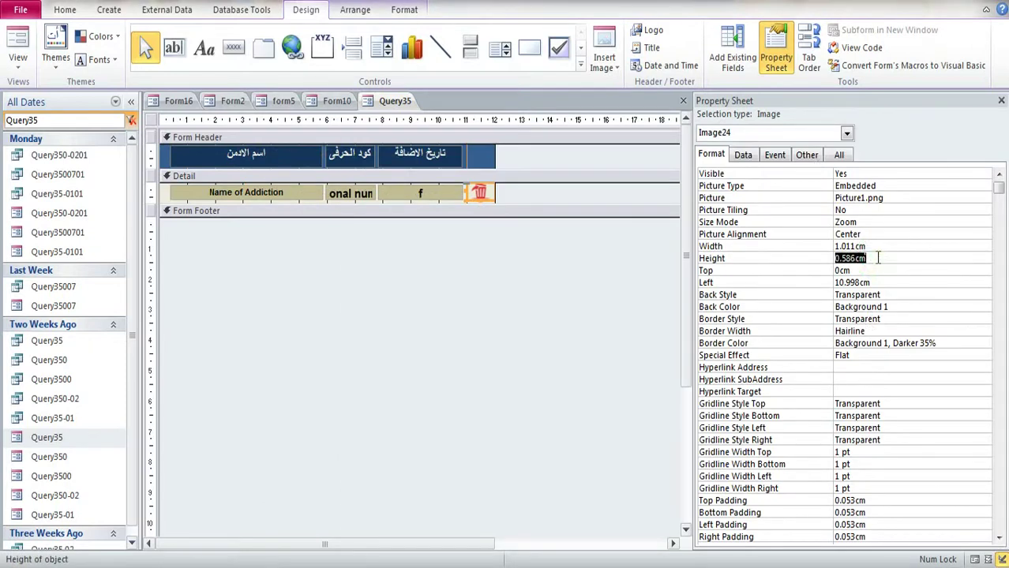
{"action": "key", "text": "alt+Tab"}
{"action": "key", "text": "Return"}
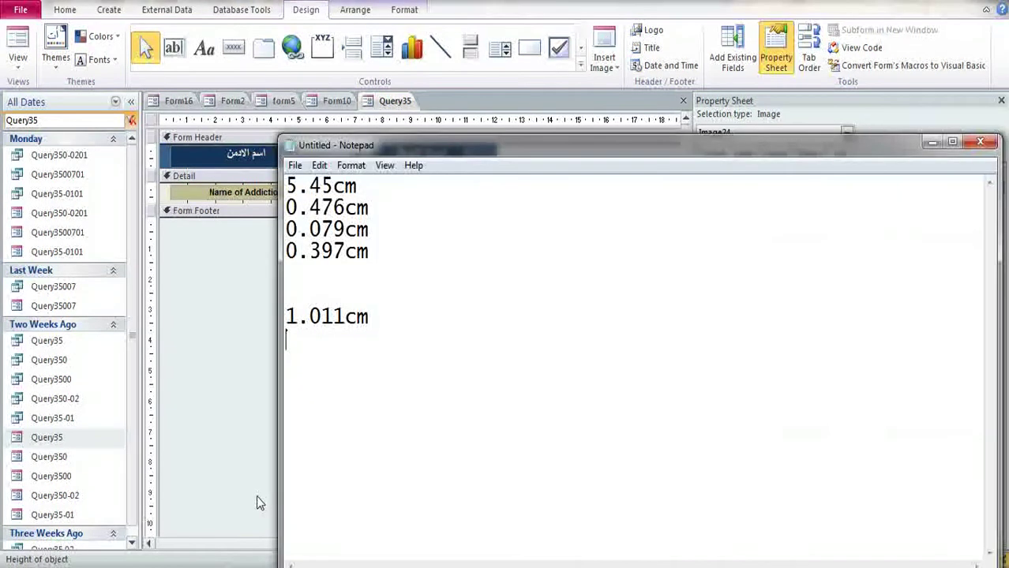
{"action": "key", "text": "ctrl+v"}
{"action": "key", "text": "Return"}
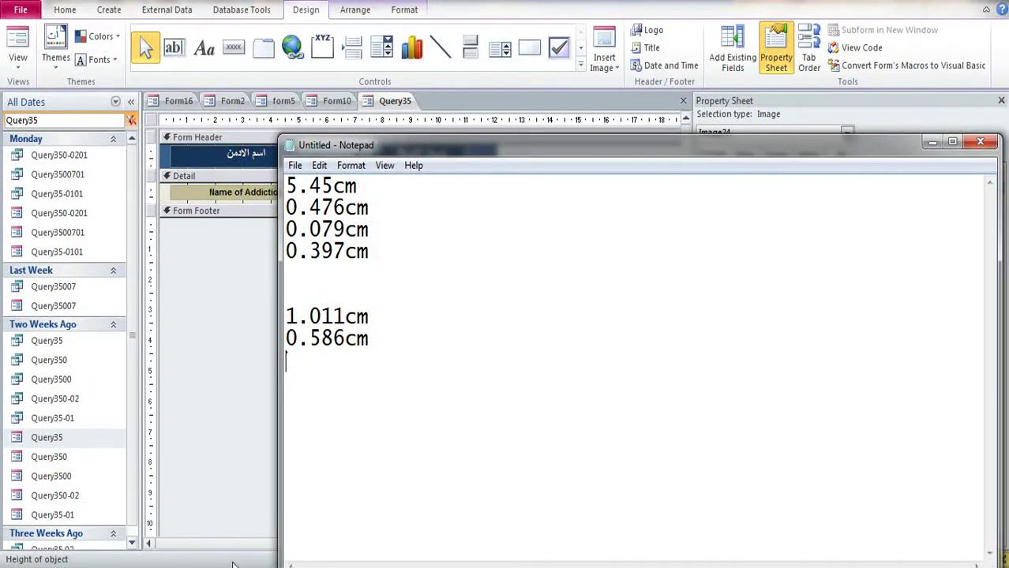
Step: Paste the trash-can image's Top 0cm and Left 10.998cm into Notepad
{"action": "left_click", "coordinate": [233, 565]}
{"action": "double_click", "coordinate": [868, 271]}
{"action": "key", "text": "ctrl+c"}
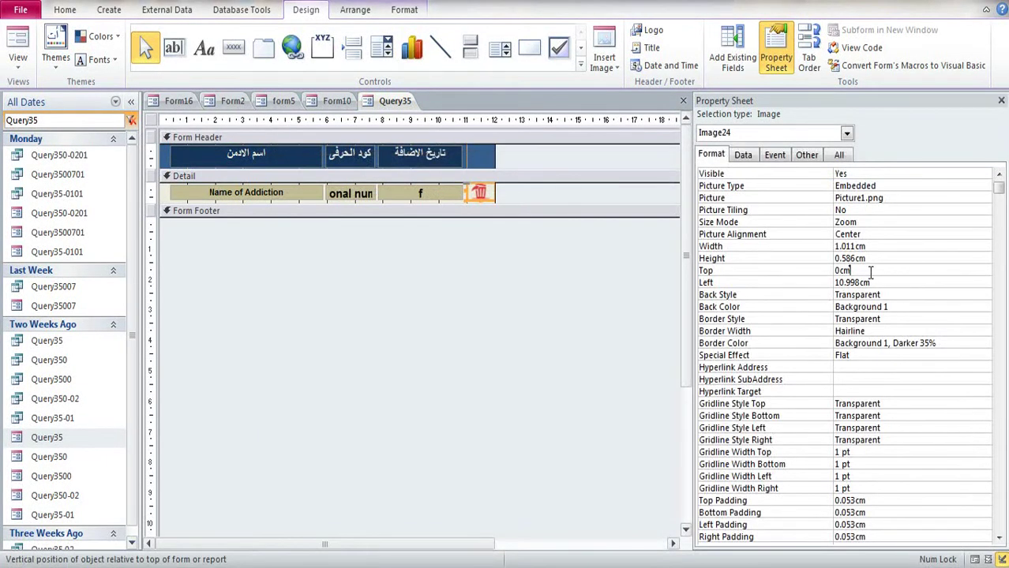
{"action": "left_click", "coordinate": [264, 563]}
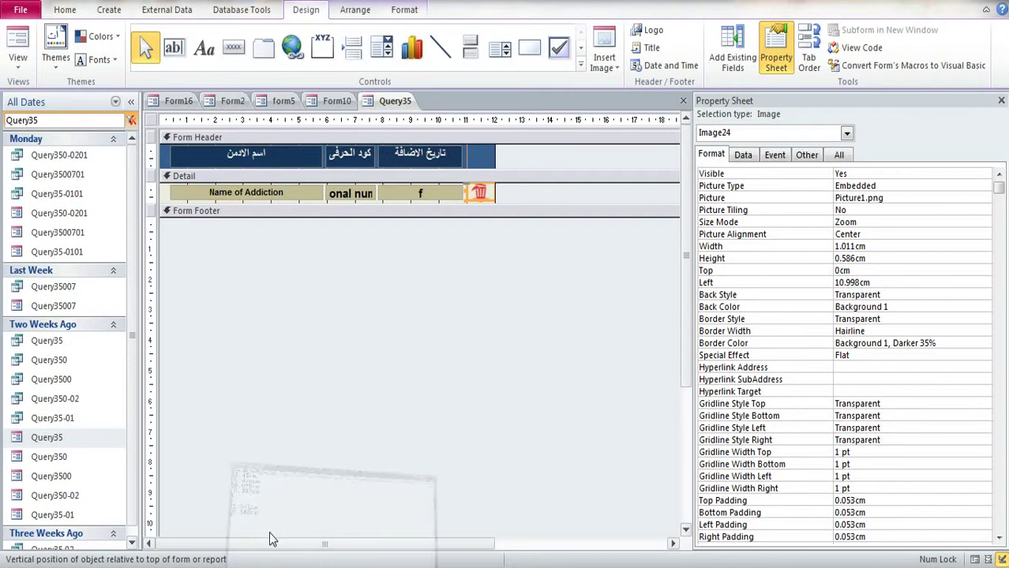
{"action": "key", "text": "ctrl+v"}
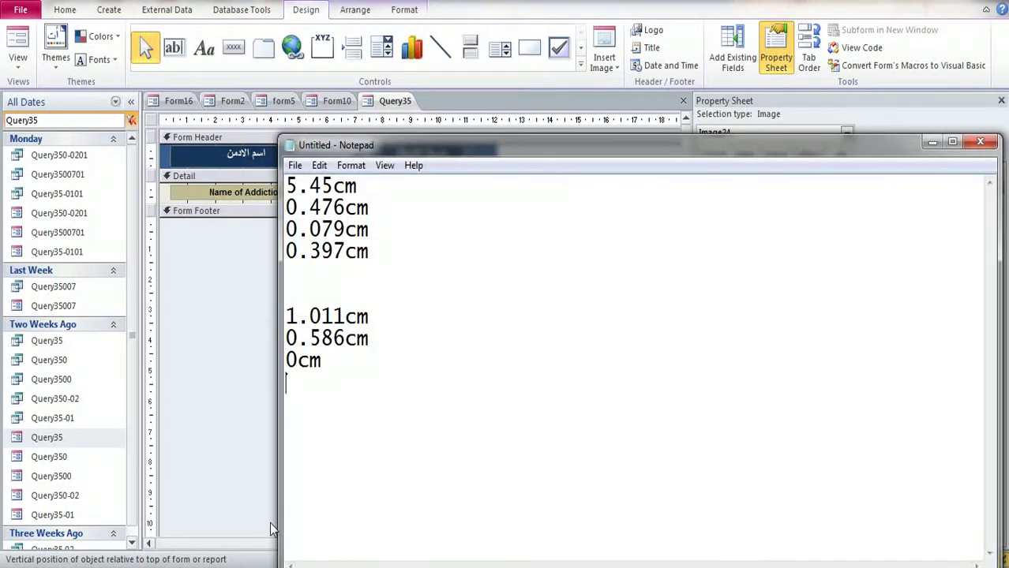
{"action": "left_click", "coordinate": [267, 562]}
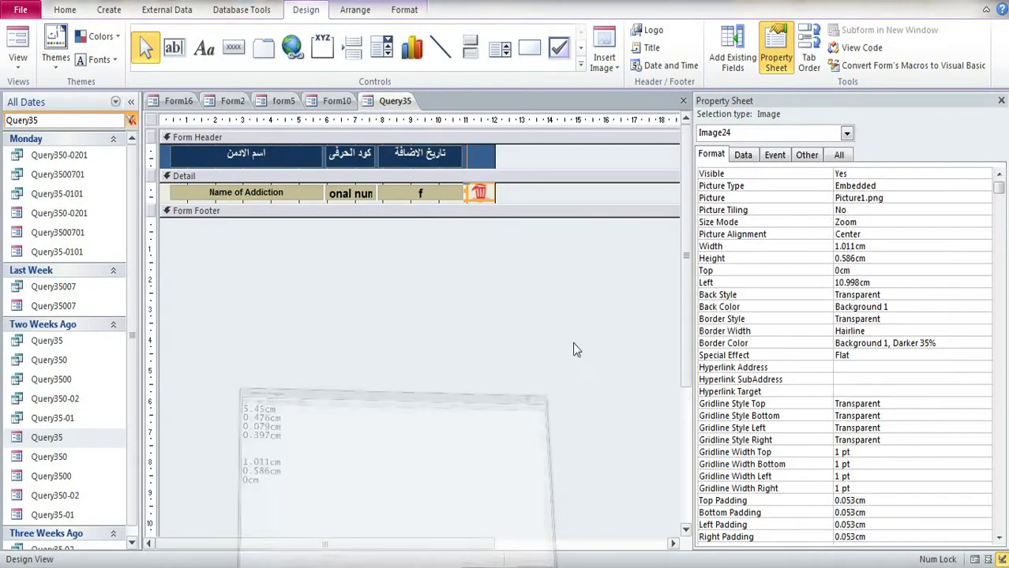
{"action": "double_click", "coordinate": [877, 282]}
{"action": "key", "text": "ctrl+c"}
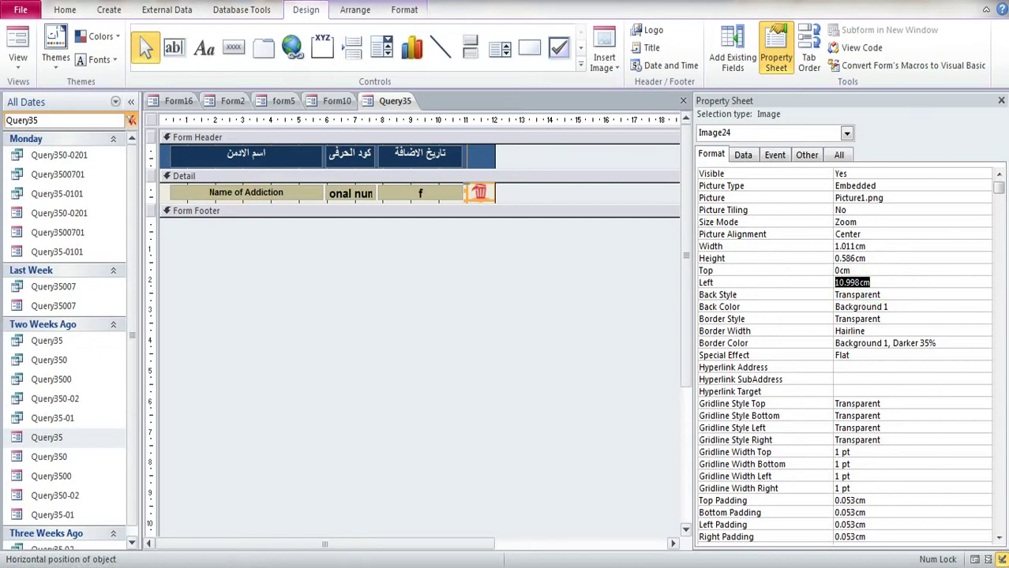
{"action": "left_click", "coordinate": [267, 562]}
{"action": "key", "text": "ctrl+v"}
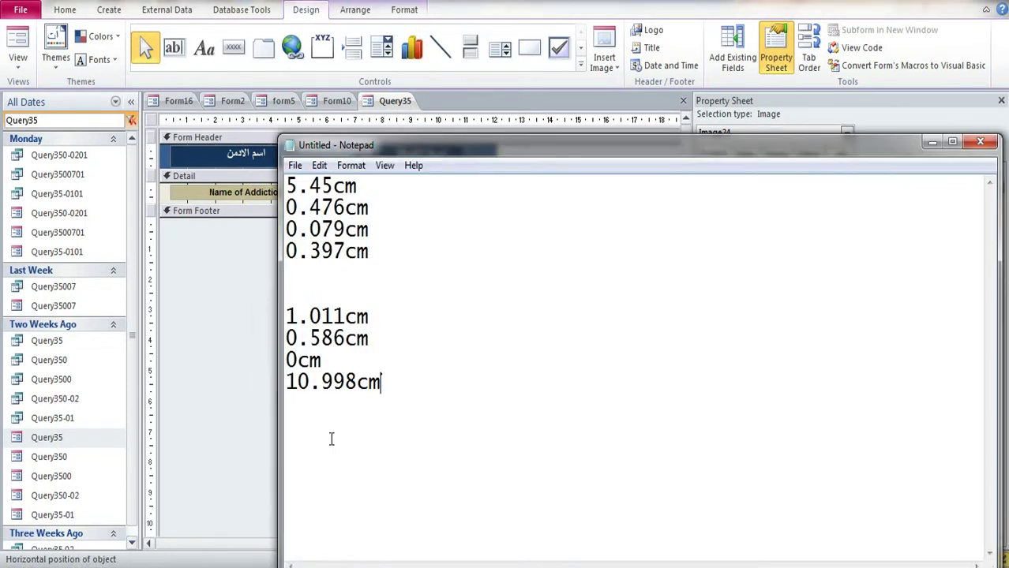
{"action": "left_click", "coordinate": [906, 8]}
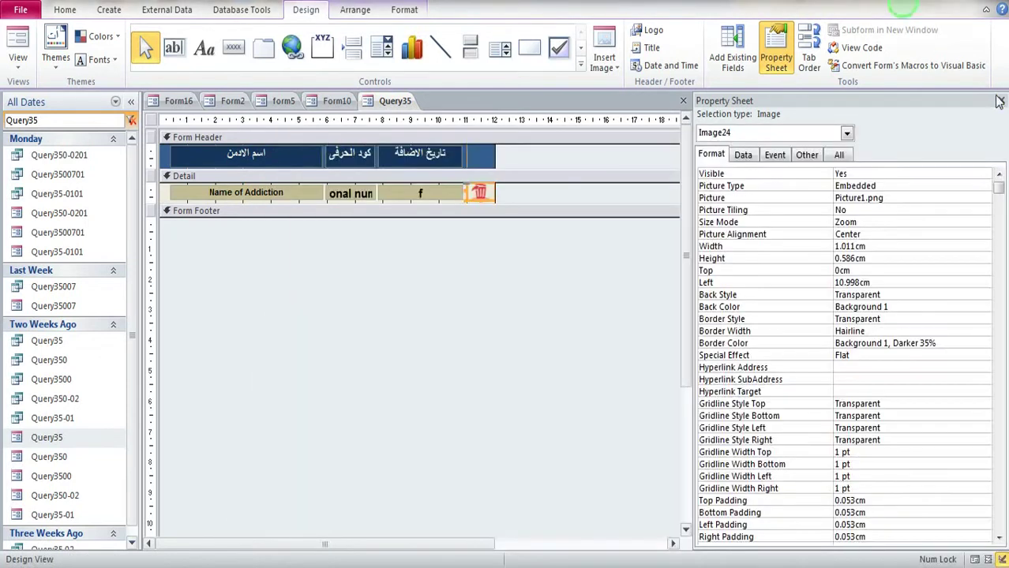
Step: Close the Property Sheet and Query35, then filter the settings popup to admins added this hour
{"action": "left_click", "coordinate": [1001, 101]}
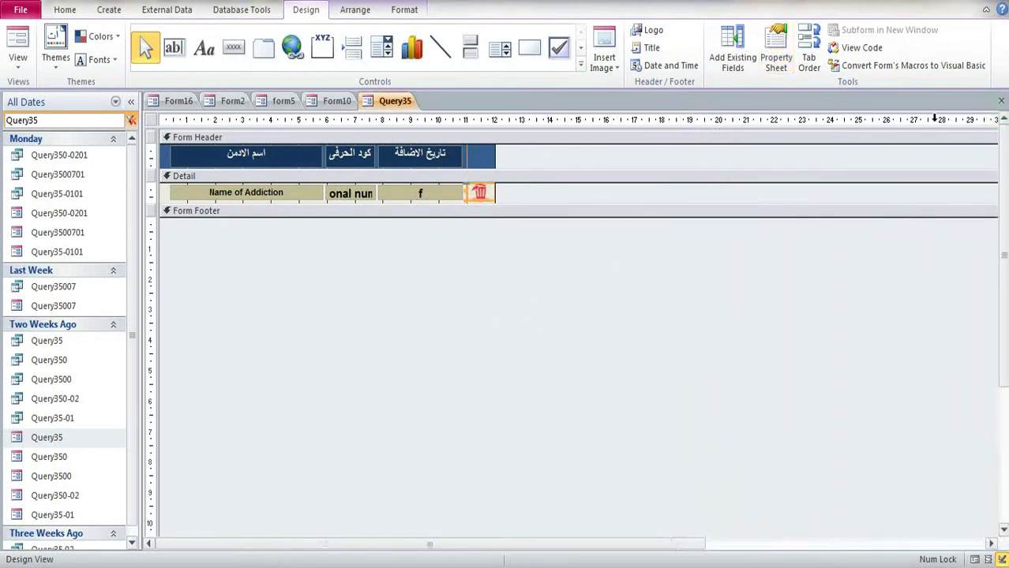
{"action": "left_click", "coordinate": [1001, 100]}
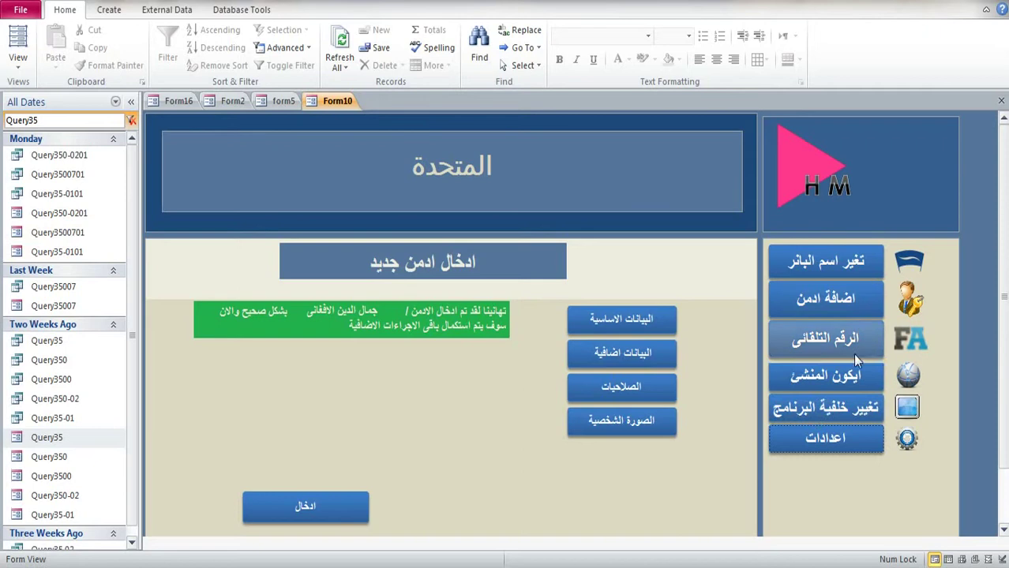
{"action": "left_click", "coordinate": [837, 438]}
{"action": "left_click", "coordinate": [930, 151]}
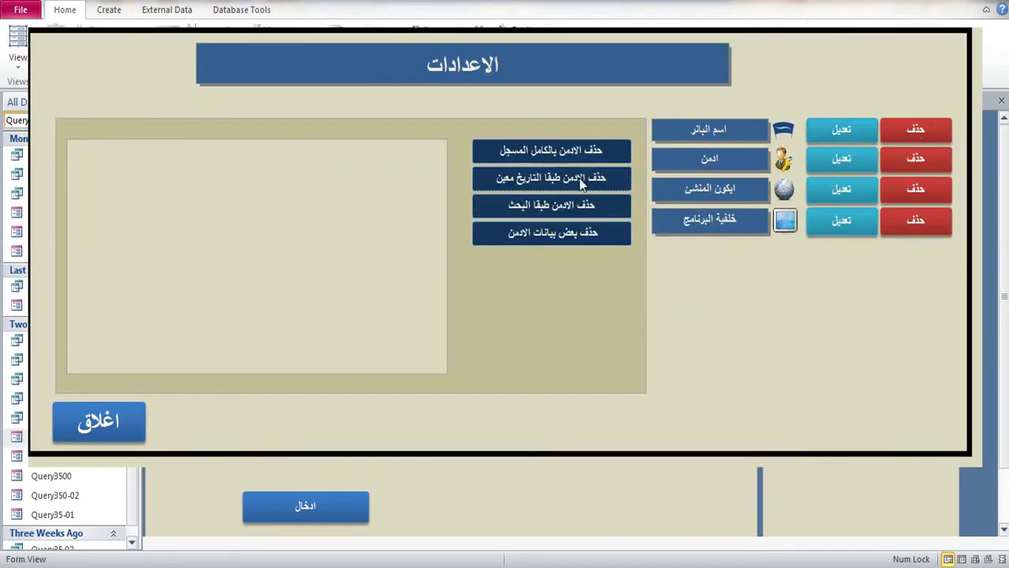
{"action": "left_click", "coordinate": [581, 179]}
{"action": "left_click", "coordinate": [407, 156]}
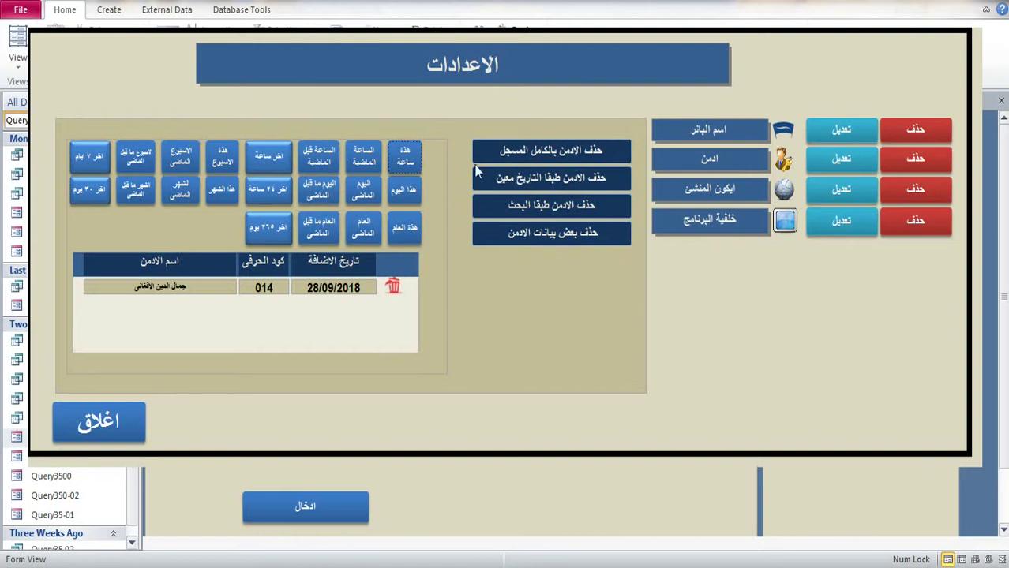
Step: Switch the settings form to Design View
{"action": "right_click", "coordinate": [848, 85]}
{"action": "left_click", "coordinate": [882, 139]}
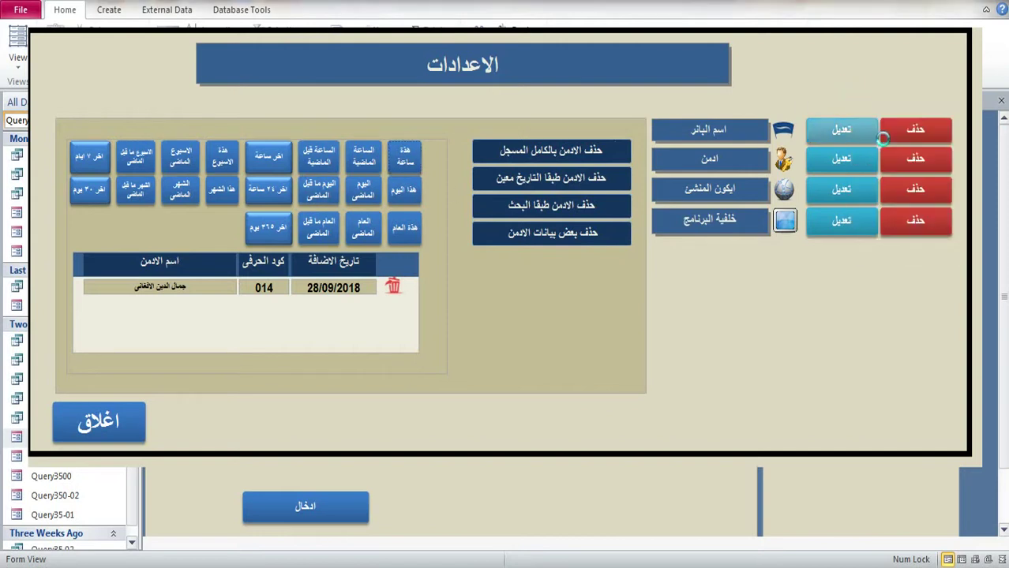
{"action": "right_click", "coordinate": [405, 107]}
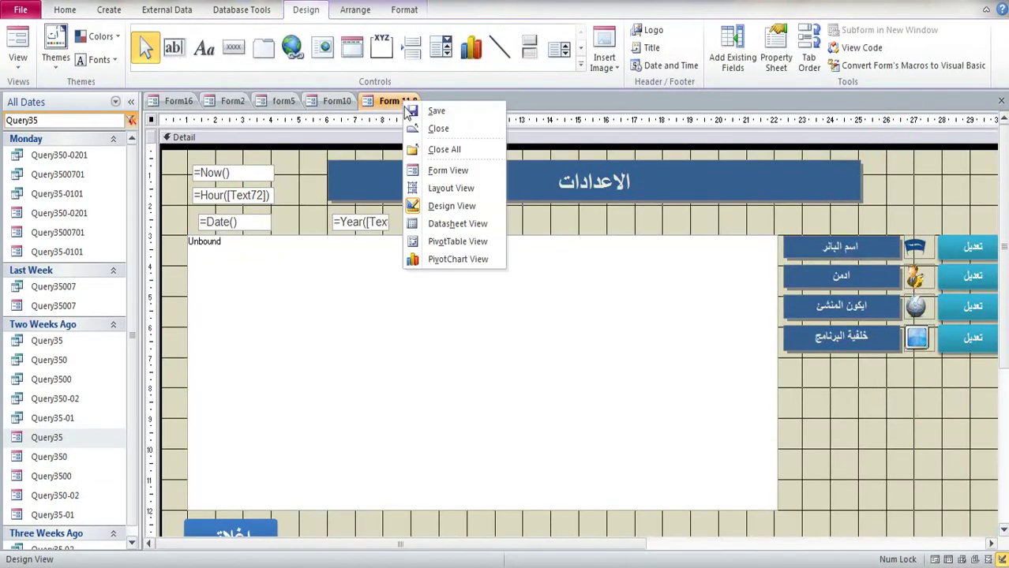
Step: Close the settings form, search the navigation pane for 23 and open Form23 in Design View
{"action": "left_click", "coordinate": [438, 128]}
{"action": "double_click", "coordinate": [75, 116]}
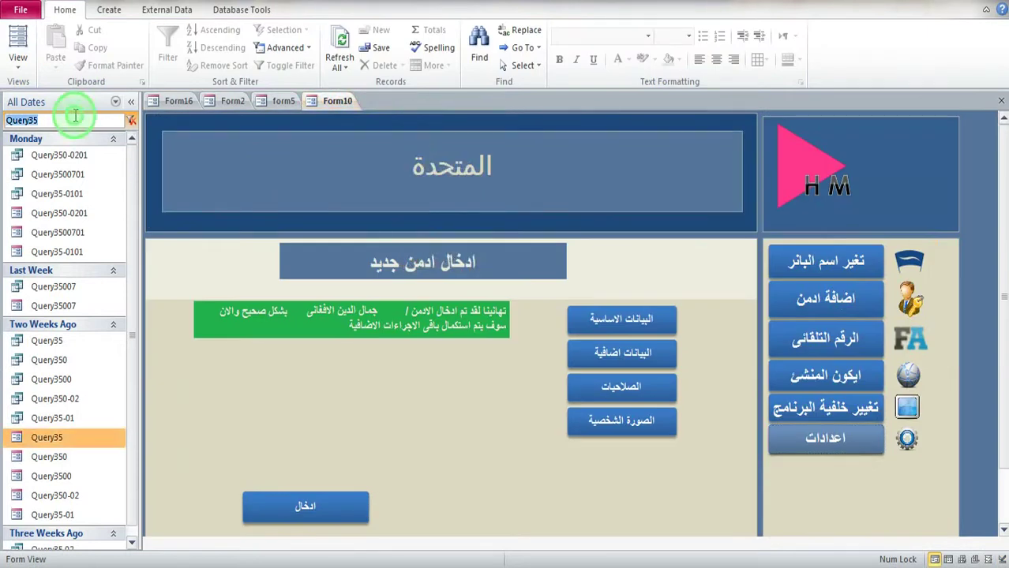
{"action": "type", "text": "23"}
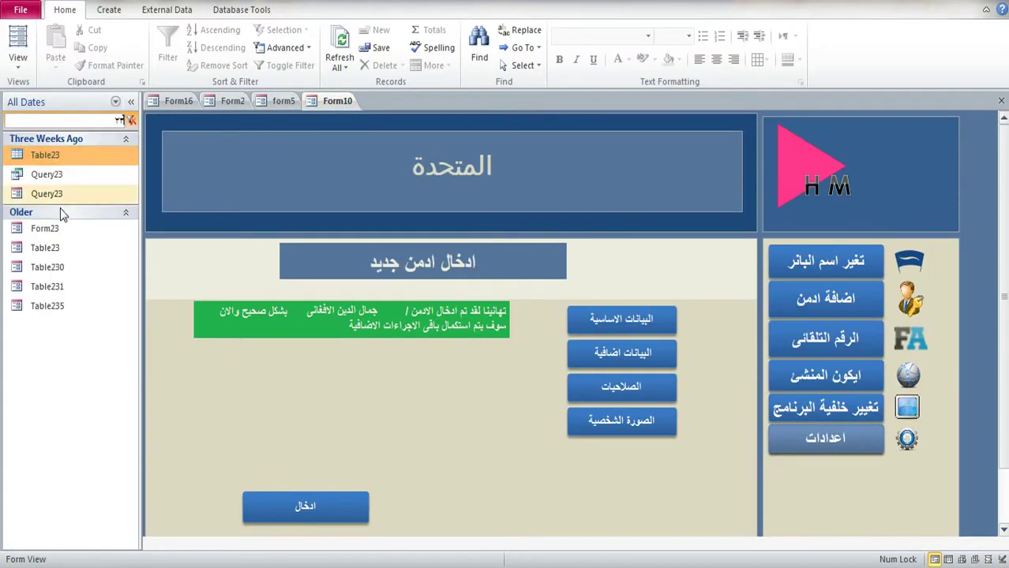
{"action": "double_click", "coordinate": [58, 226]}
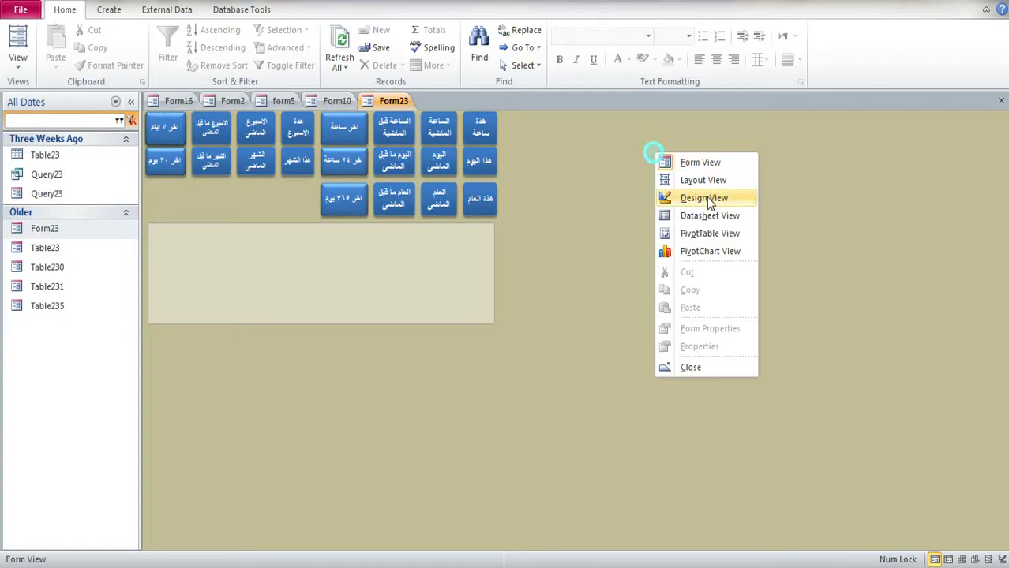
{"action": "left_click", "coordinate": [684, 198]}
Step: Inspect Command46's On Click code for its query name, then filter the object list to Query350
{"action": "left_click", "coordinate": [776, 55]}
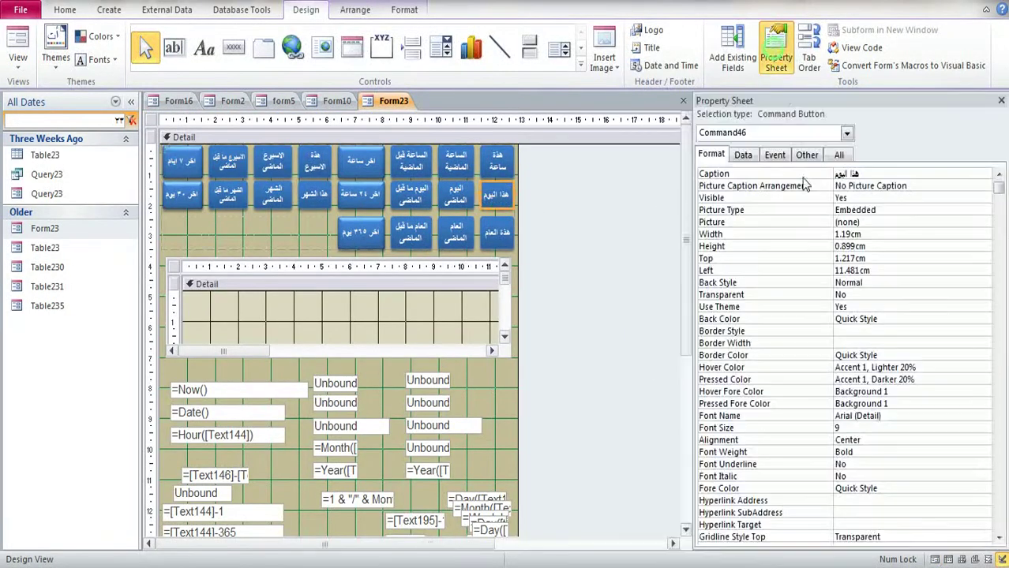
{"action": "left_click", "coordinate": [743, 155]}
{"action": "left_click", "coordinate": [774, 155]}
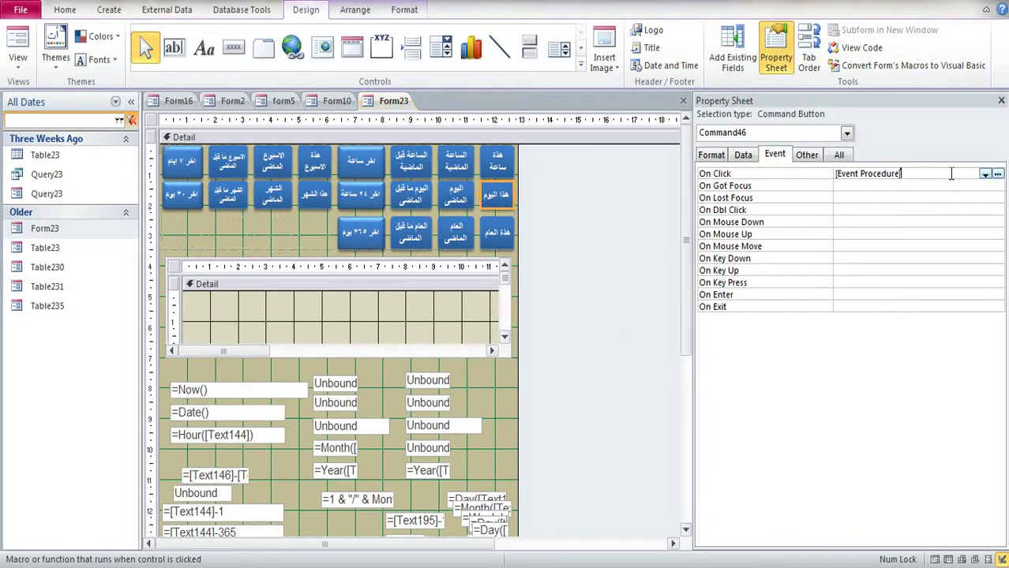
{"action": "left_click", "coordinate": [997, 173]}
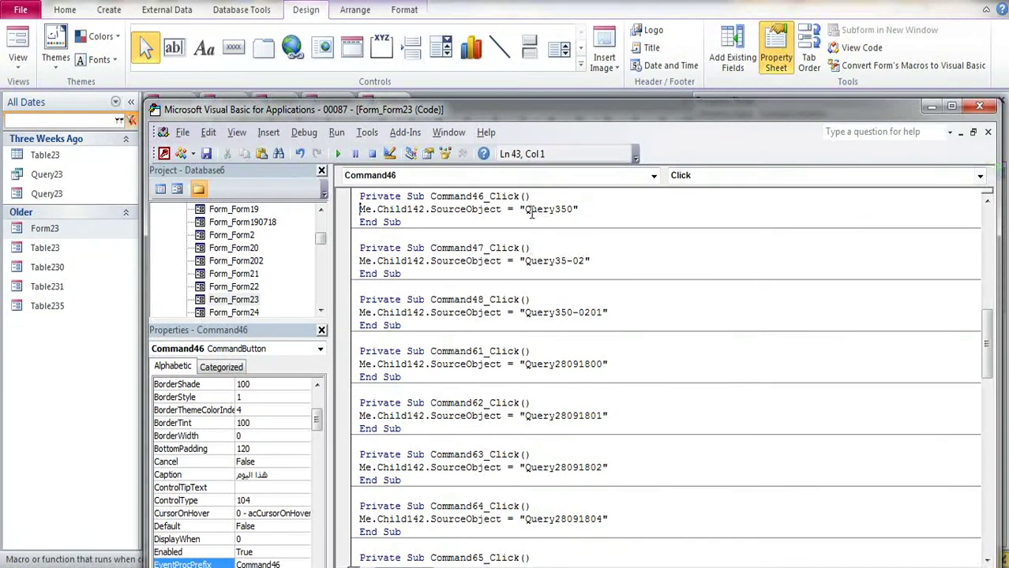
{"action": "left_click_drag", "start_coordinate": [525, 210], "coordinate": [570, 209]}
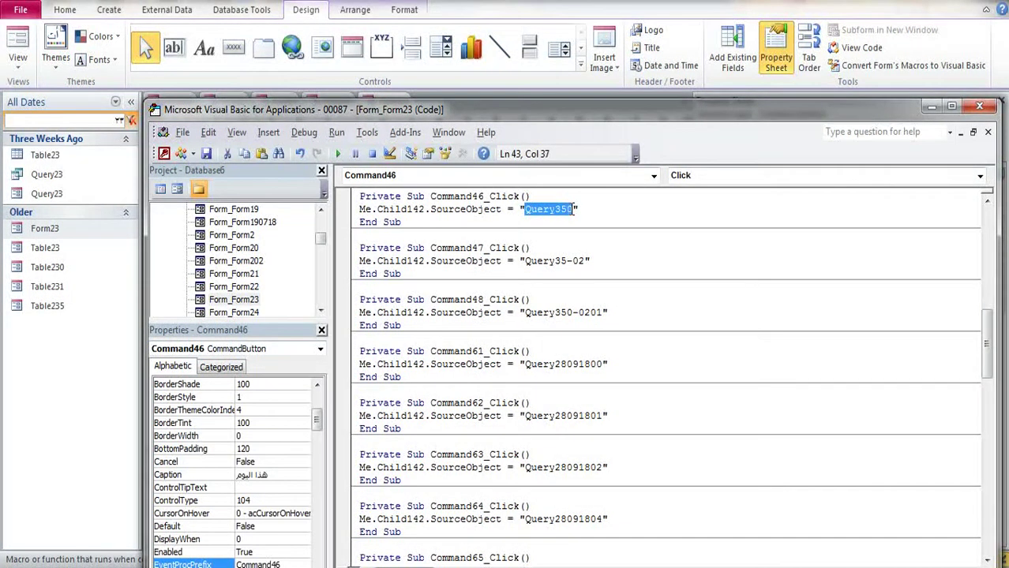
{"action": "left_click", "coordinate": [979, 106]}
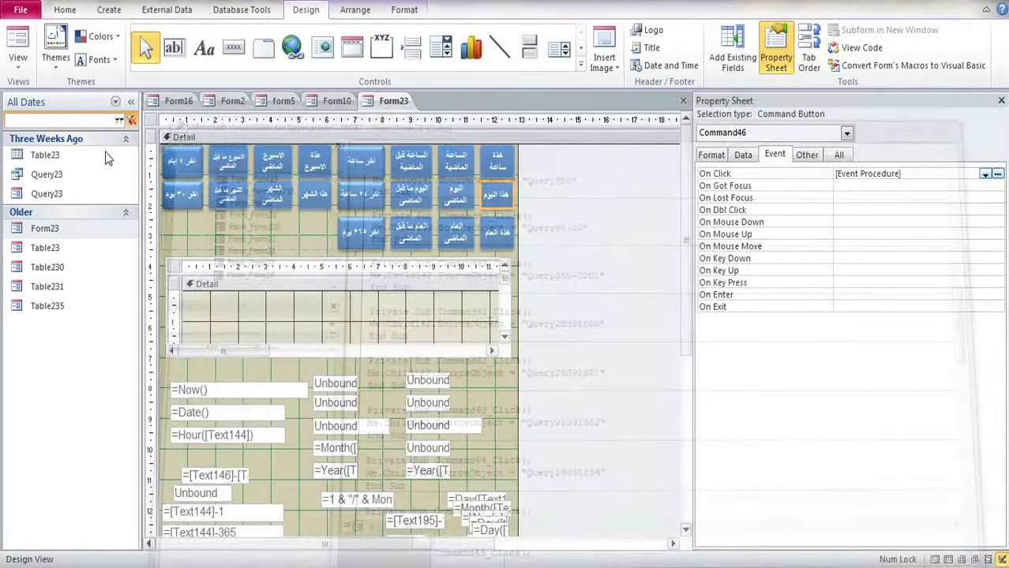
{"action": "type", "text": "Query350"}
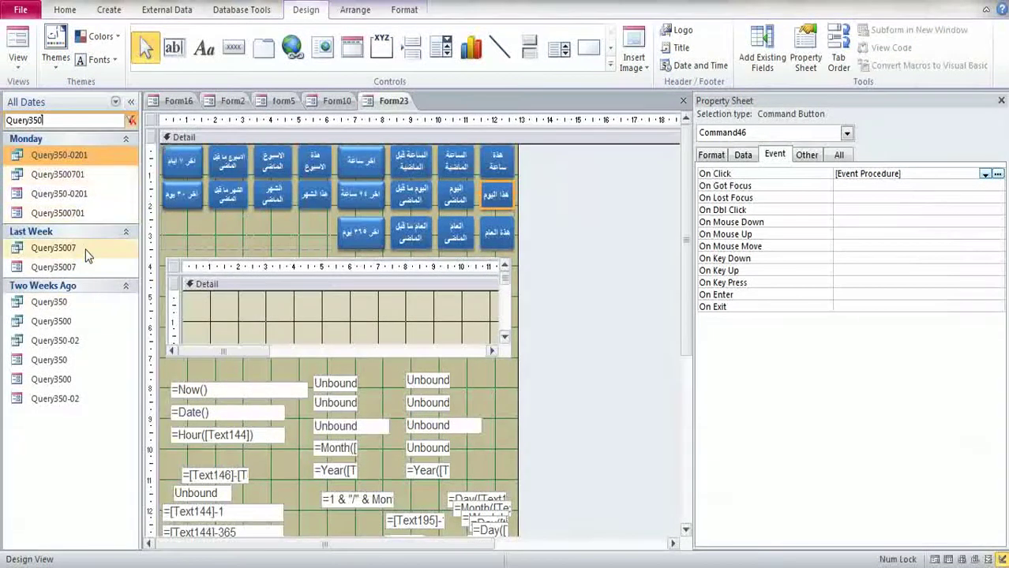
Step: Open Query350 in Design View and show all properties of its Name of Addiction text box
{"action": "right_click", "coordinate": [47, 362]}
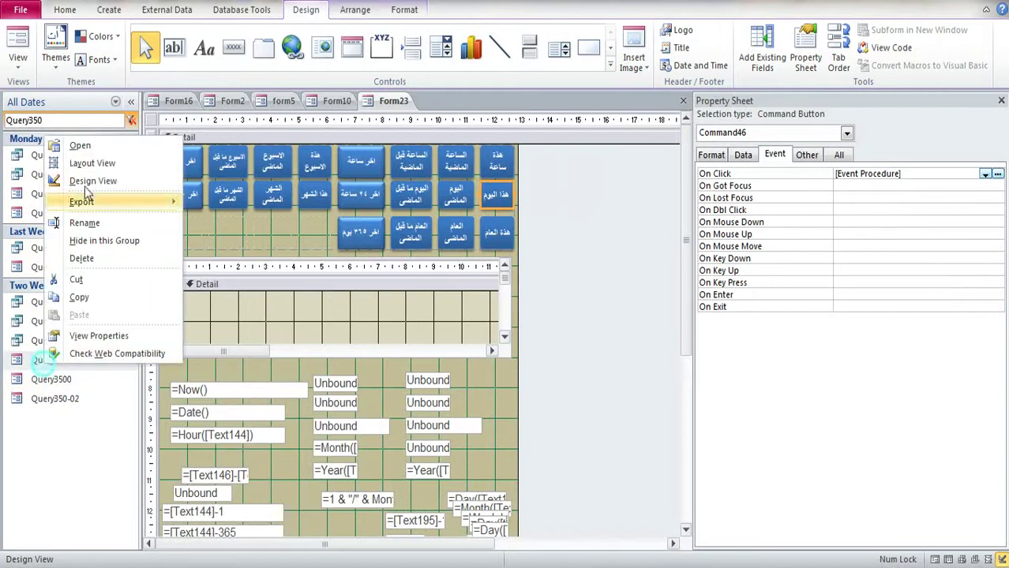
{"action": "left_click", "coordinate": [87, 181]}
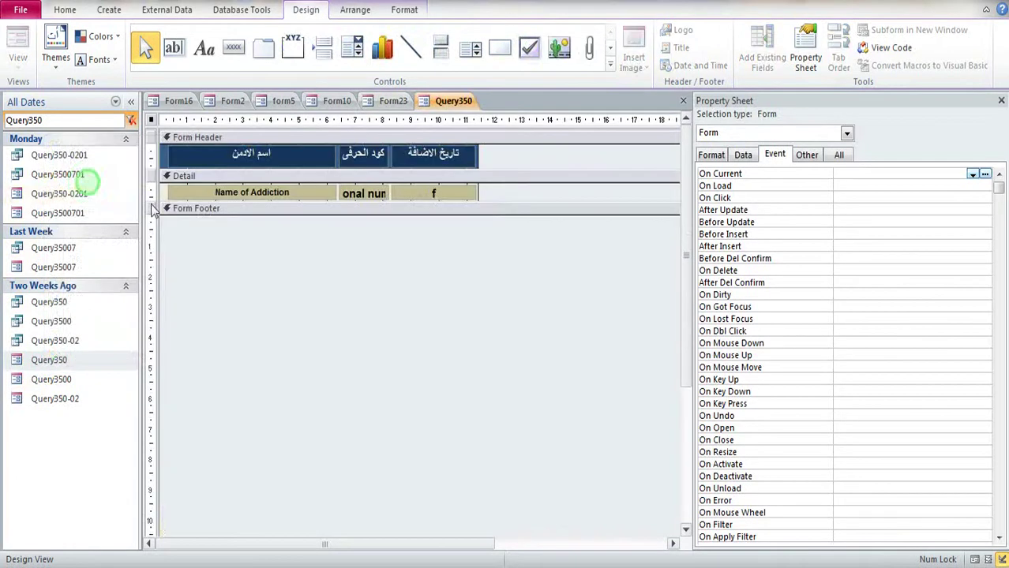
{"action": "left_click", "coordinate": [198, 193]}
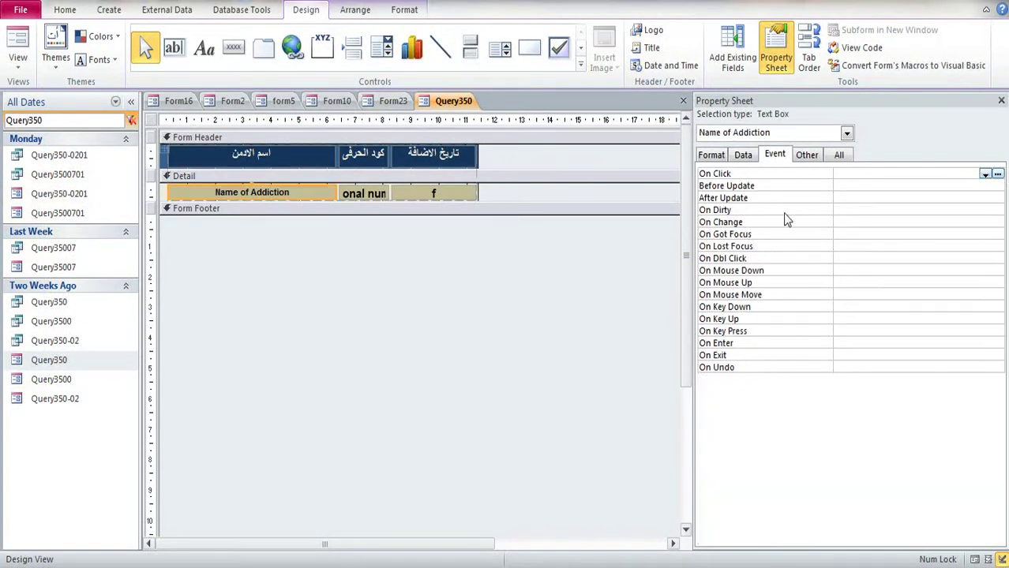
{"action": "left_click", "coordinate": [746, 155]}
{"action": "left_click", "coordinate": [840, 155]}
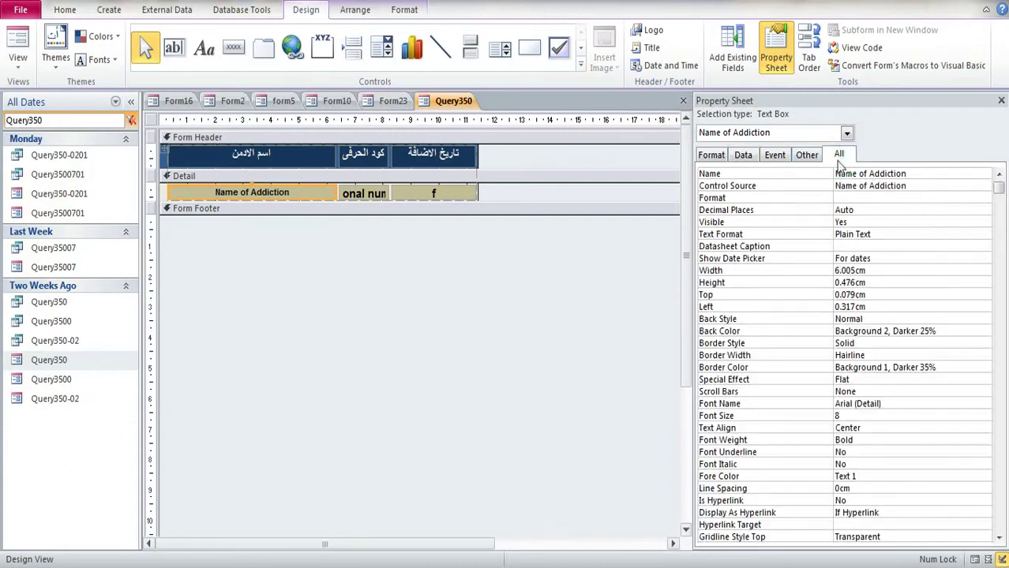
Step: Set the Name of Addiction text box Width to 5.451cm, taken from the measurement notes
{"action": "key", "text": "alt+Tab"}
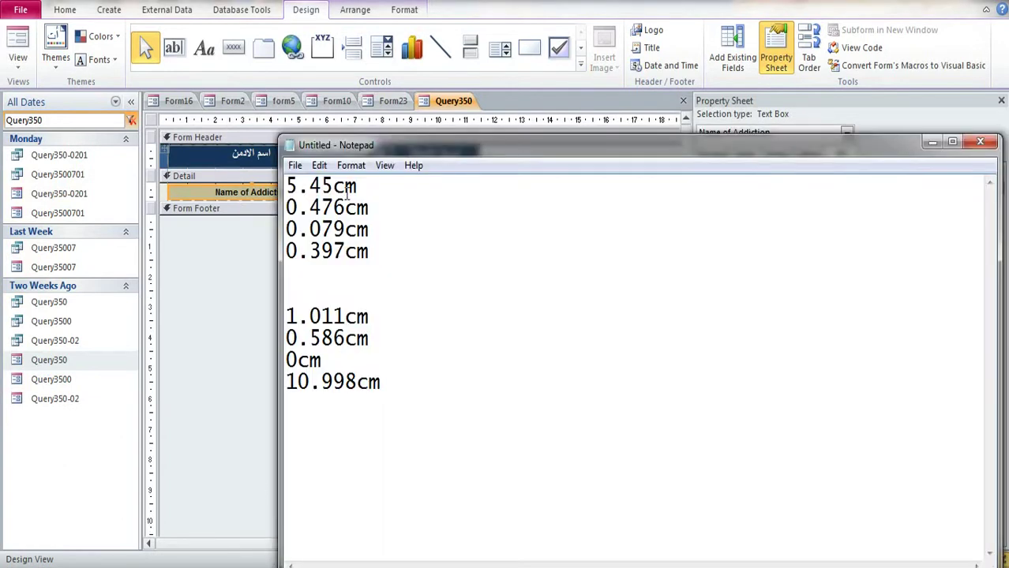
{"action": "left_click_drag", "start_coordinate": [357, 188], "coordinate": [273, 185]}
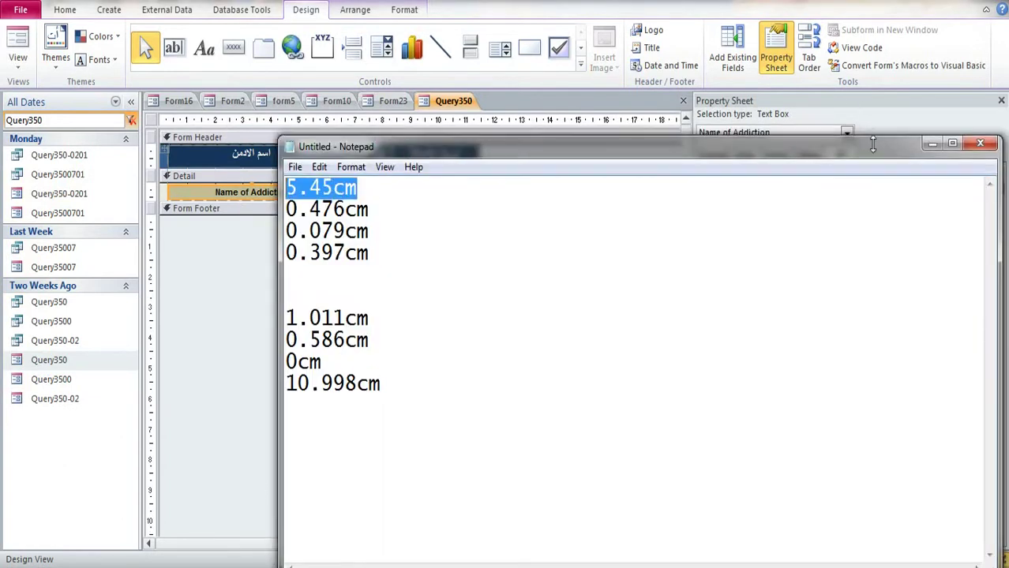
{"action": "left_click_drag", "start_coordinate": [870, 131], "coordinate": [554, 170]}
{"action": "left_click_drag", "start_coordinate": [745, 362], "coordinate": [210, 533]}
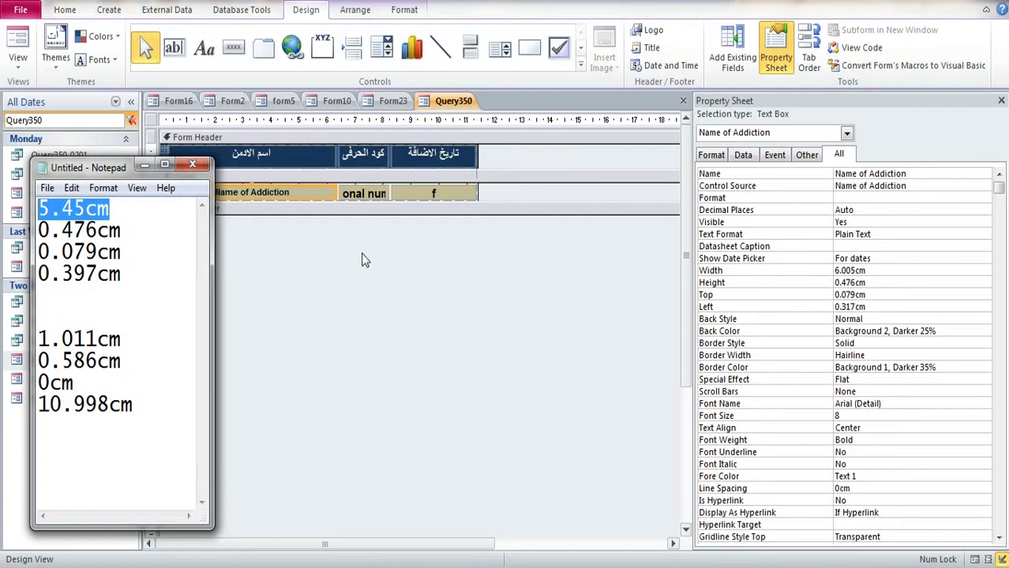
{"action": "left_click", "coordinate": [874, 273]}
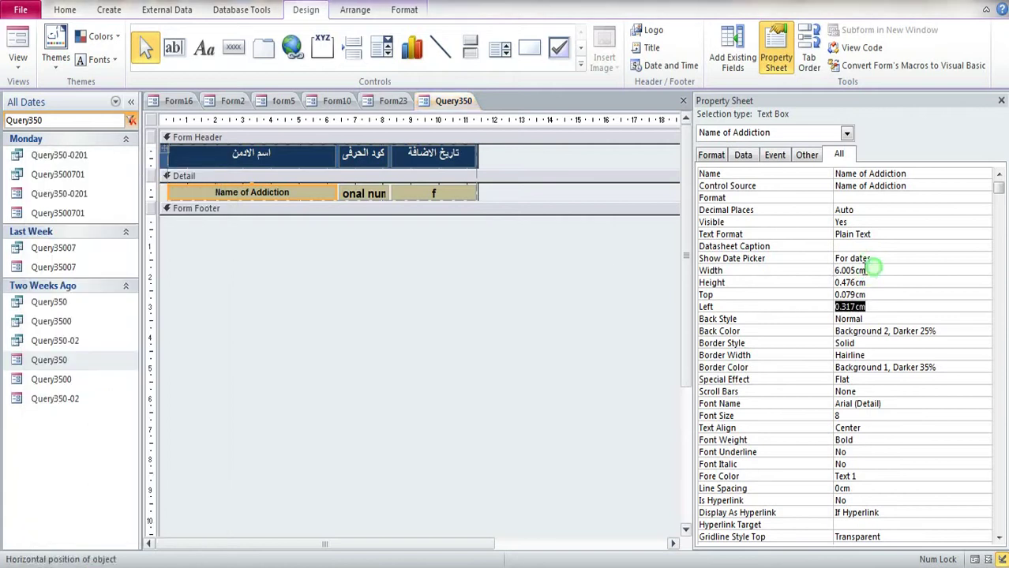
{"action": "double_click", "coordinate": [875, 270]}
{"action": "type", "text": "5.451"}
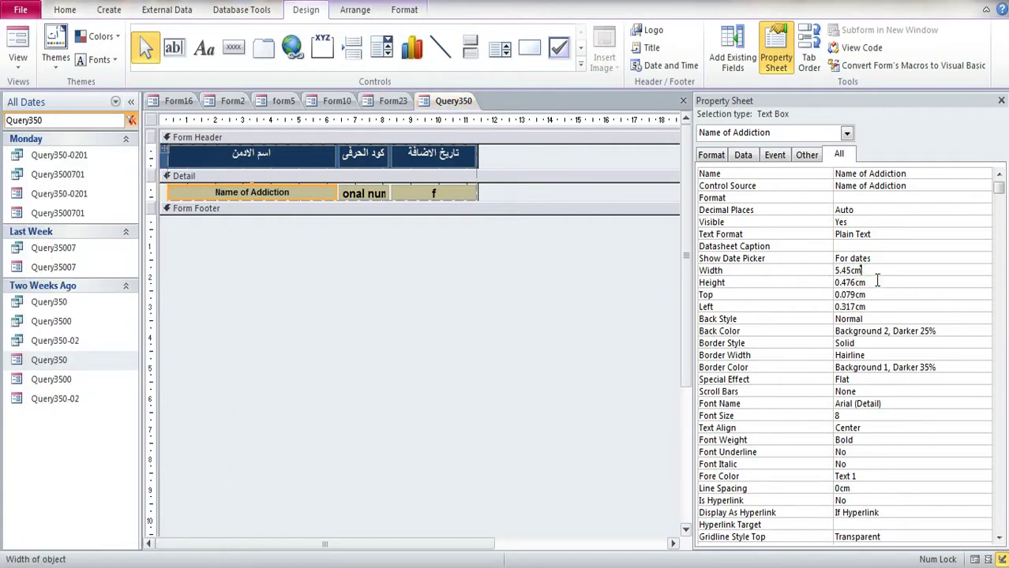
{"action": "left_click", "coordinate": [877, 282]}
Step: Paste 0.397cm from the notes as the text box's Left position
{"action": "key", "text": "alt+Tab"}
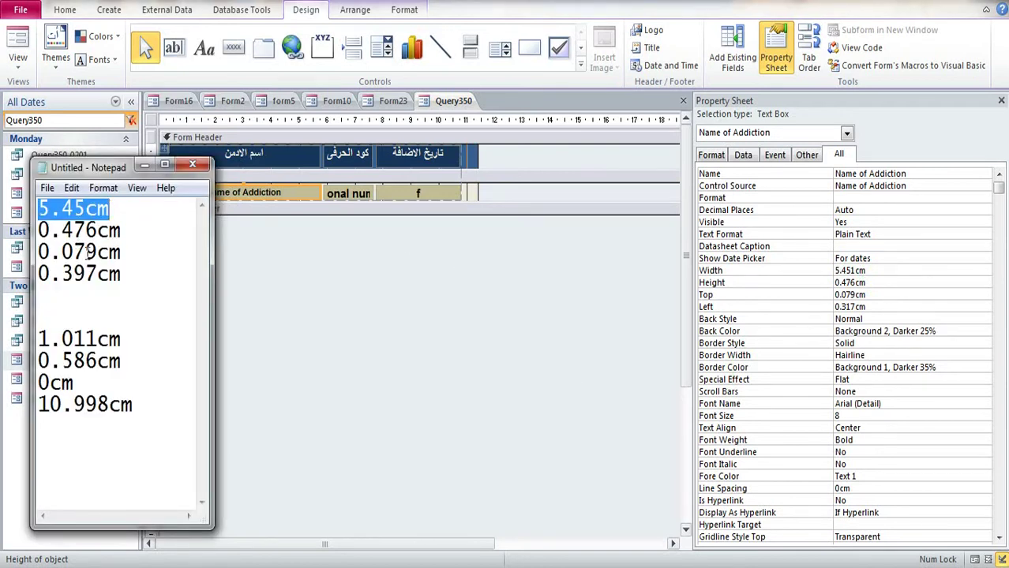
{"action": "double_click", "coordinate": [126, 274]}
{"action": "key", "text": "ctrl+c"}
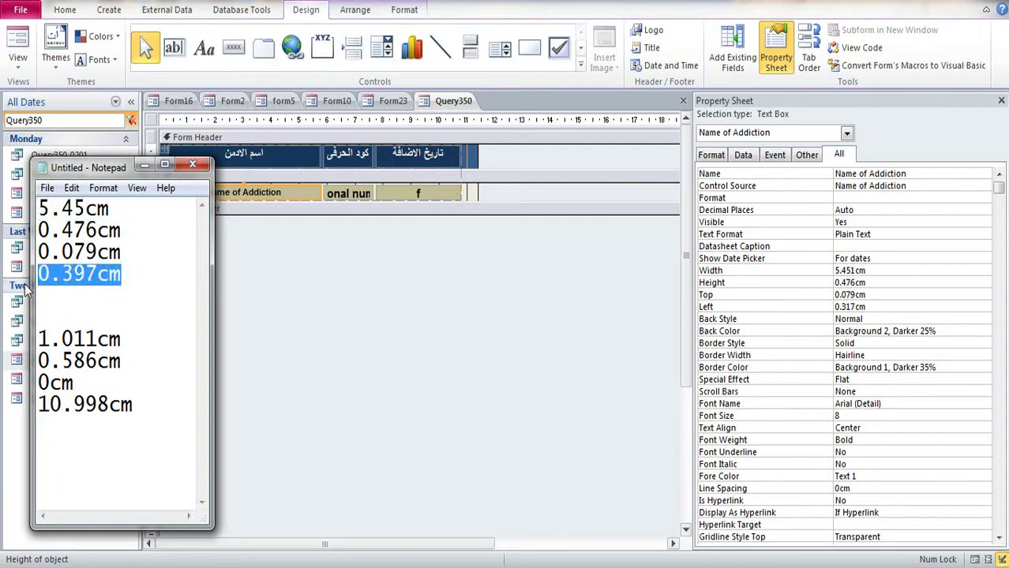
{"action": "key", "text": "alt+Tab"}
{"action": "double_click", "coordinate": [890, 307]}
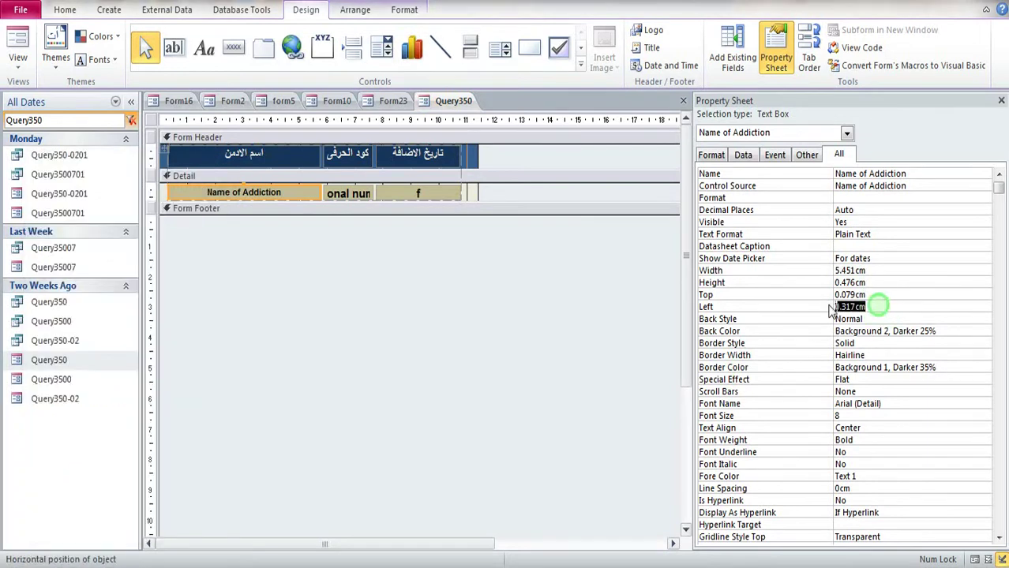
{"action": "key", "text": "ctrl+v"}
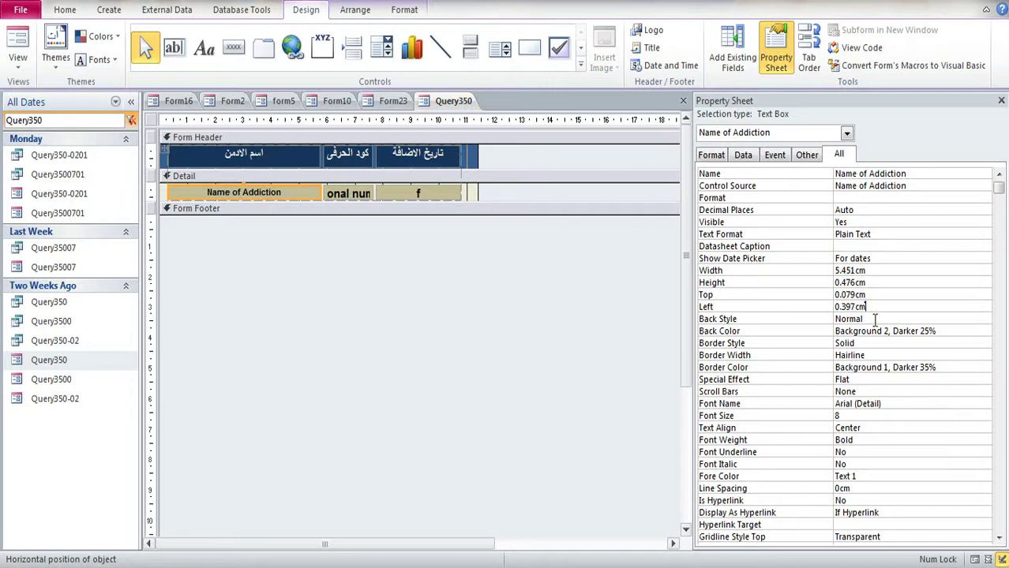
{"action": "left_click", "coordinate": [875, 319]}
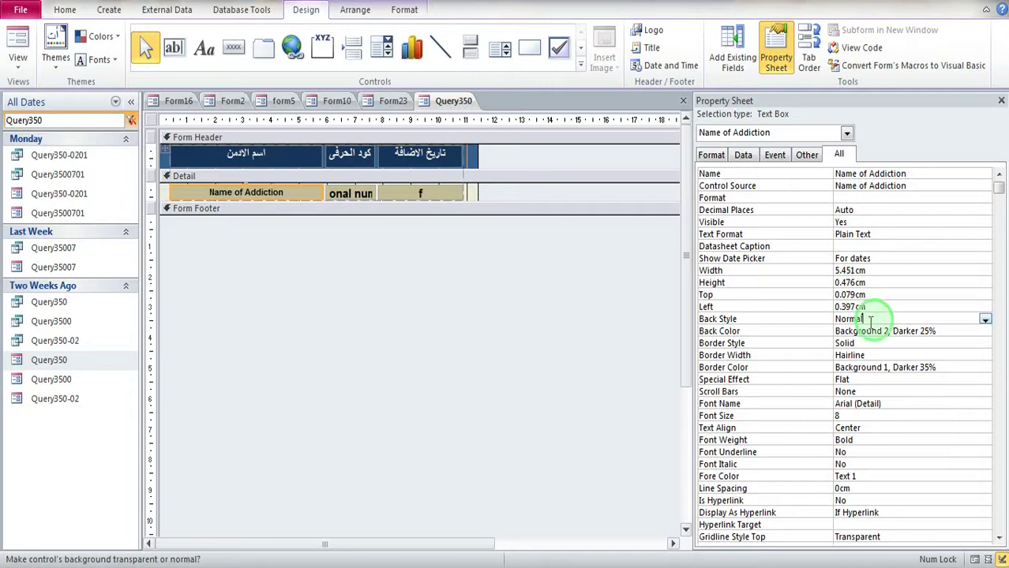
Step: Back on Form23, widen the navigation filter to Query35 and bring up its options
{"action": "left_click", "coordinate": [393, 101]}
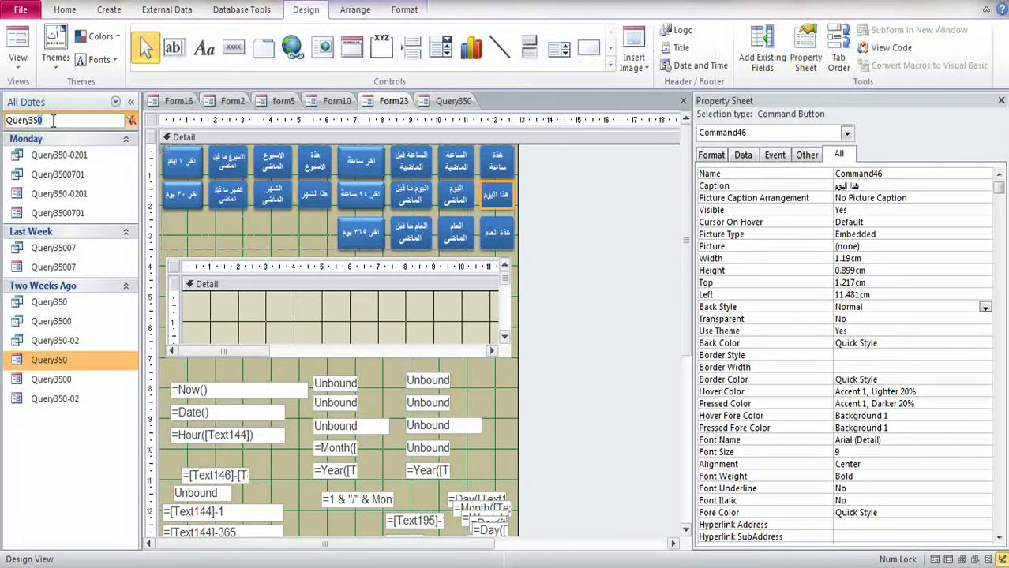
{"action": "key", "text": "BackSpace"}
{"action": "right_click", "coordinate": [48, 437]}
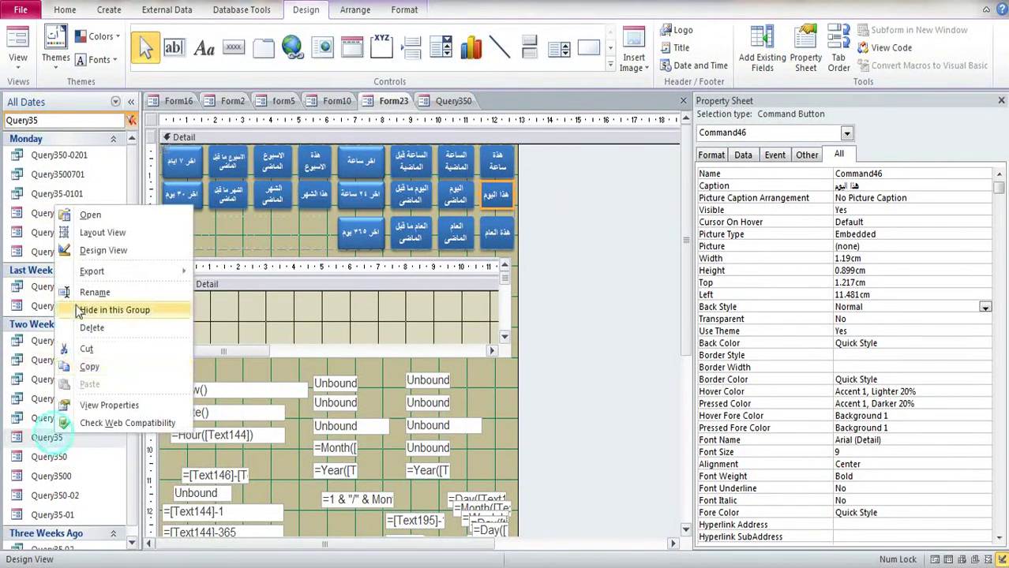
Step: Open Query35 in Design View and shrink its Detail section to one row of controls
{"action": "left_click", "coordinate": [102, 252]}
{"action": "left_click", "coordinate": [481, 194]}
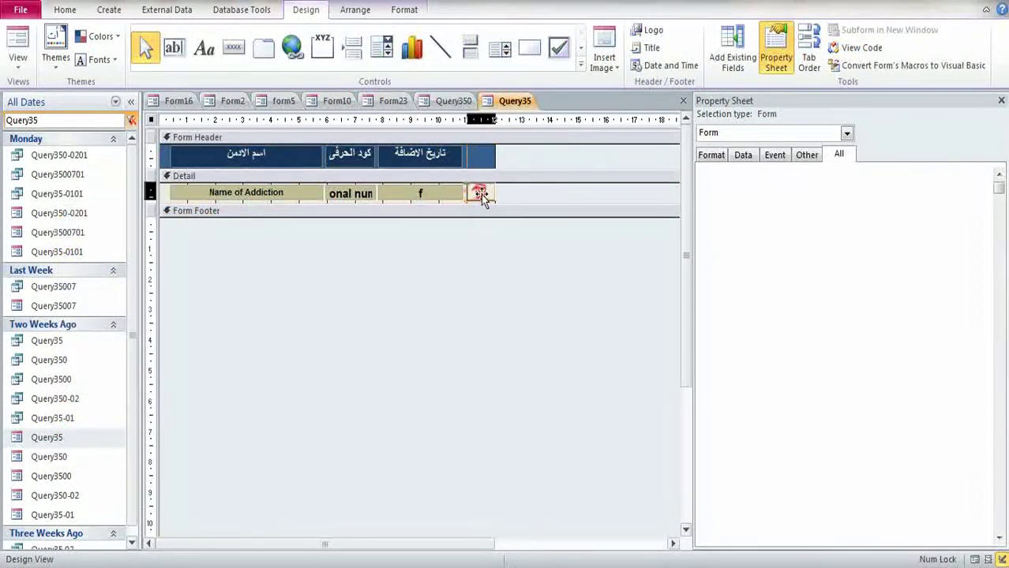
{"action": "key", "text": "Delete"}
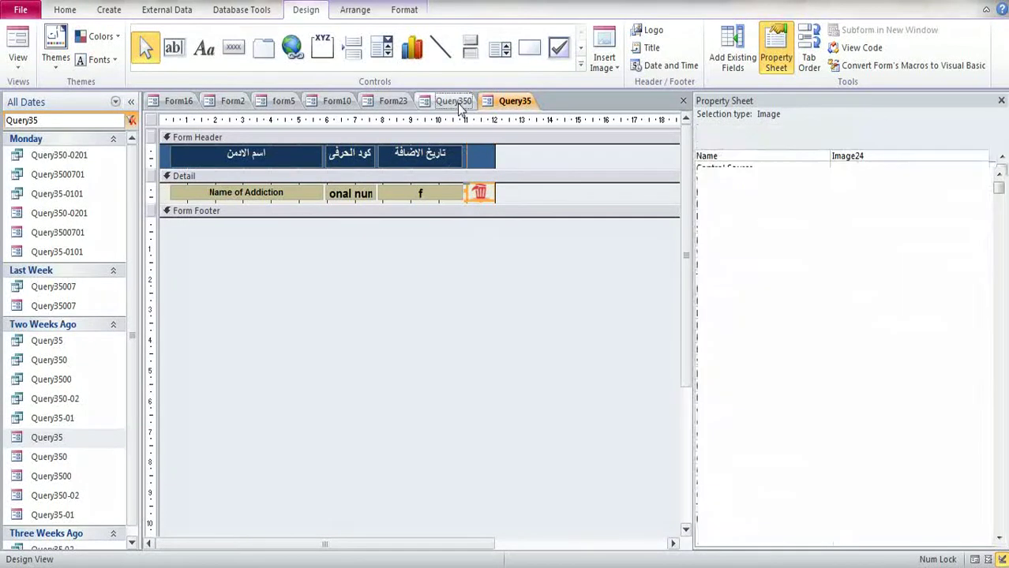
{"action": "left_click", "coordinate": [473, 195]}
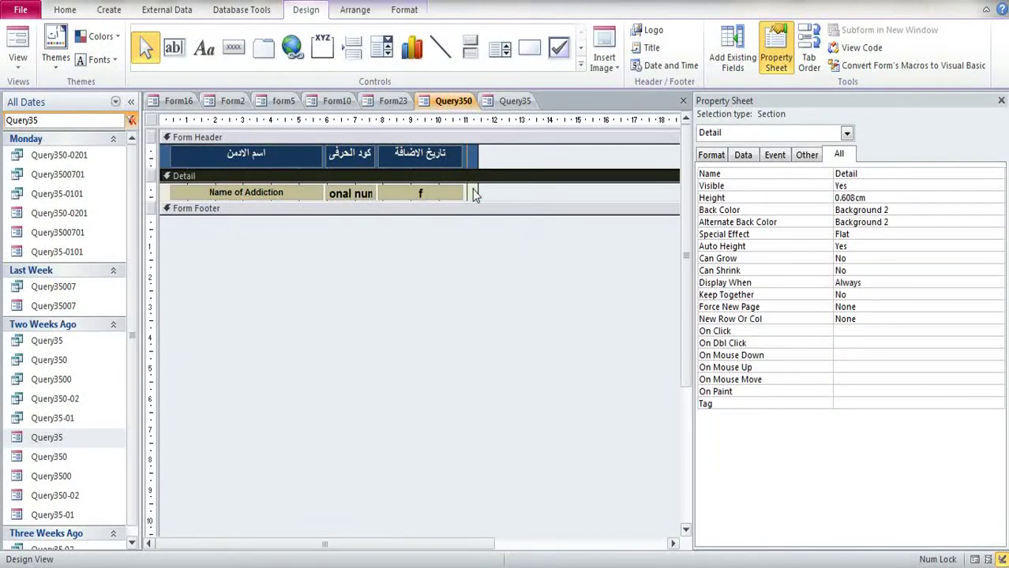
{"action": "key", "text": "ctrl+z"}
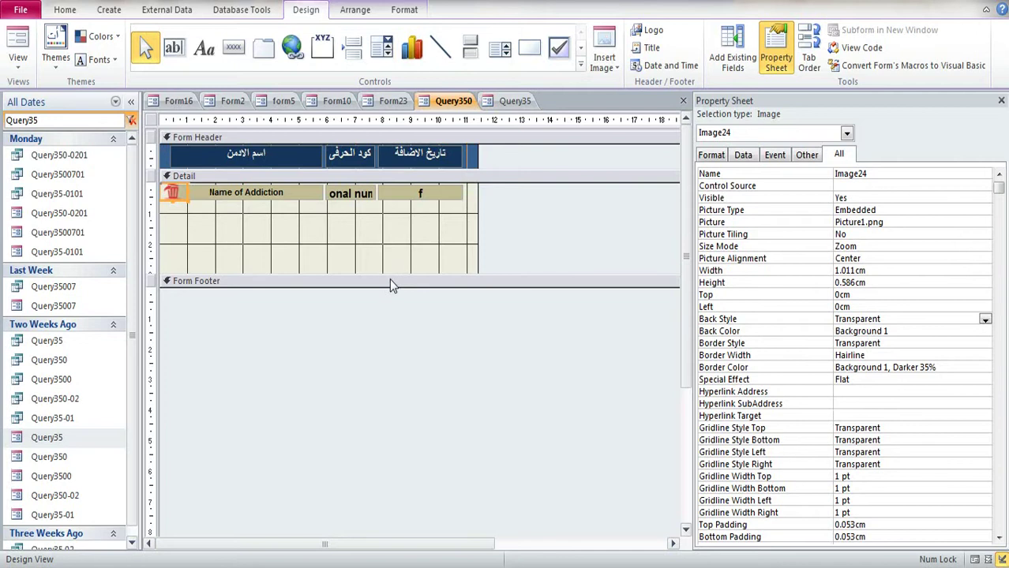
{"action": "left_click_drag", "start_coordinate": [390, 274], "coordinate": [382, 200]}
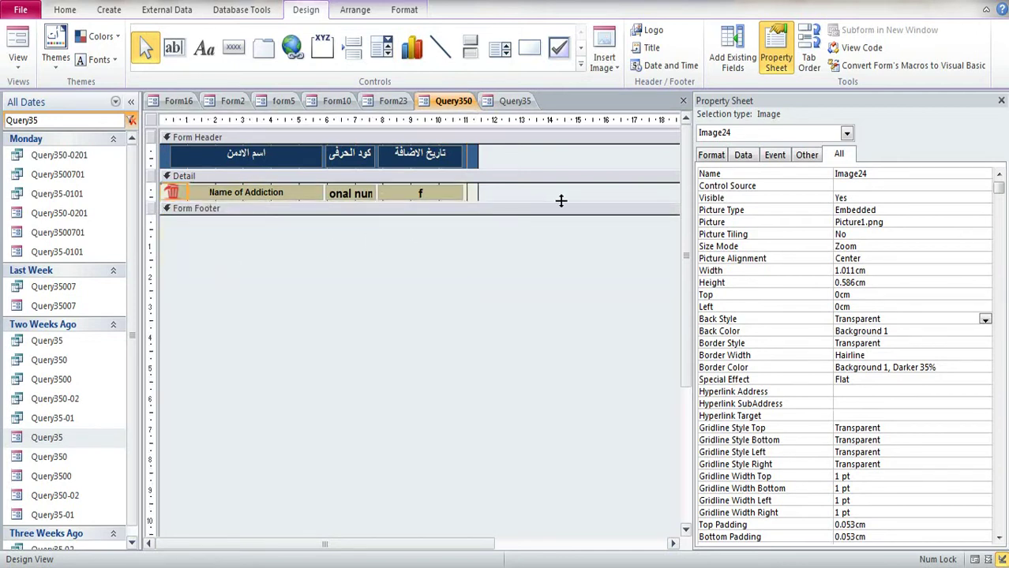
Step: Set the trash-can image's Width to the saved 1.011cm
{"action": "key", "text": "alt+Tab"}
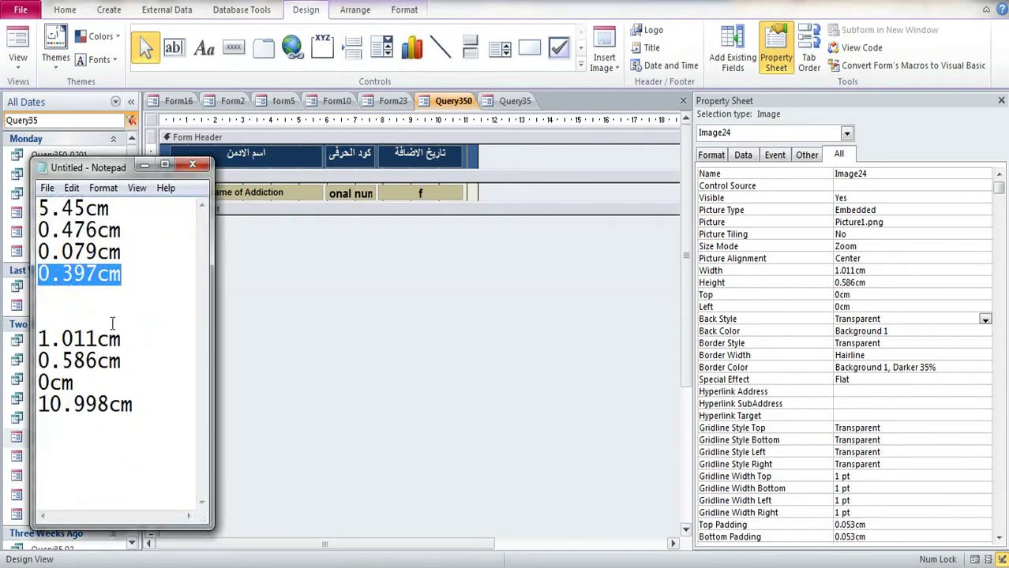
{"action": "left_click_drag", "start_coordinate": [121, 339], "coordinate": [37, 340]}
{"action": "key", "text": "ctrl+c"}
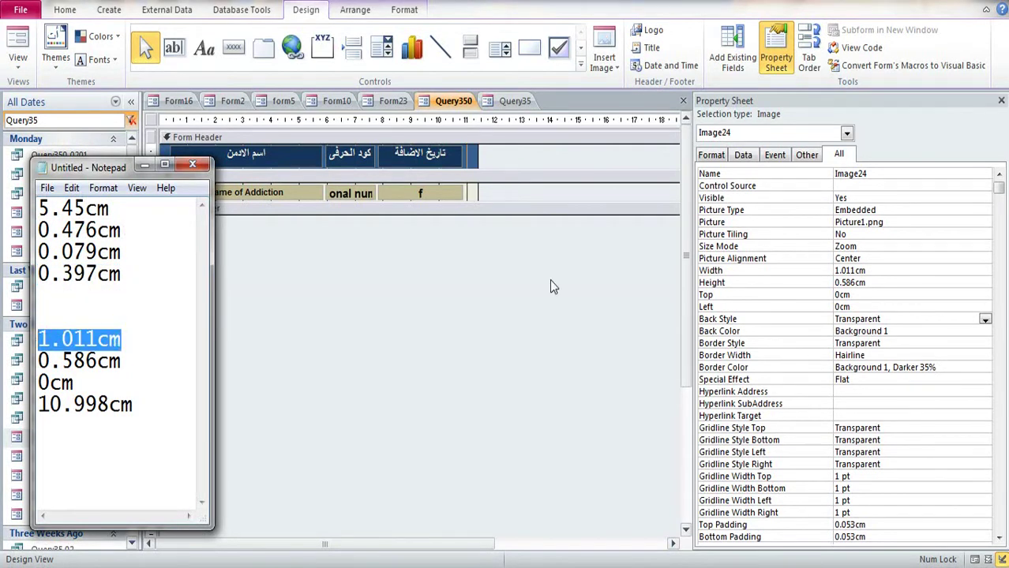
{"action": "left_click", "coordinate": [871, 275]}
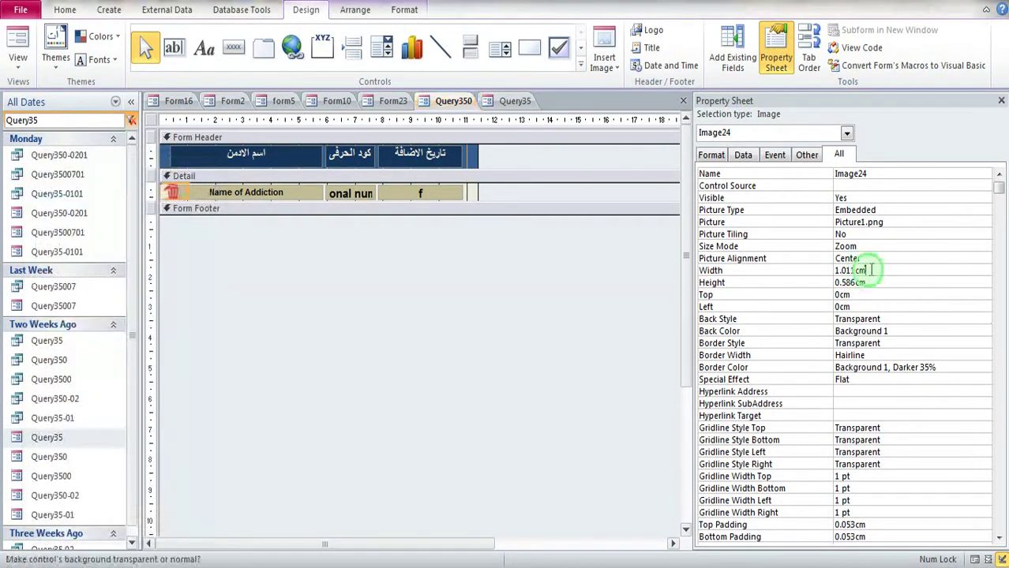
{"action": "double_click", "coordinate": [861, 271]}
{"action": "key", "text": "ctrl+v"}
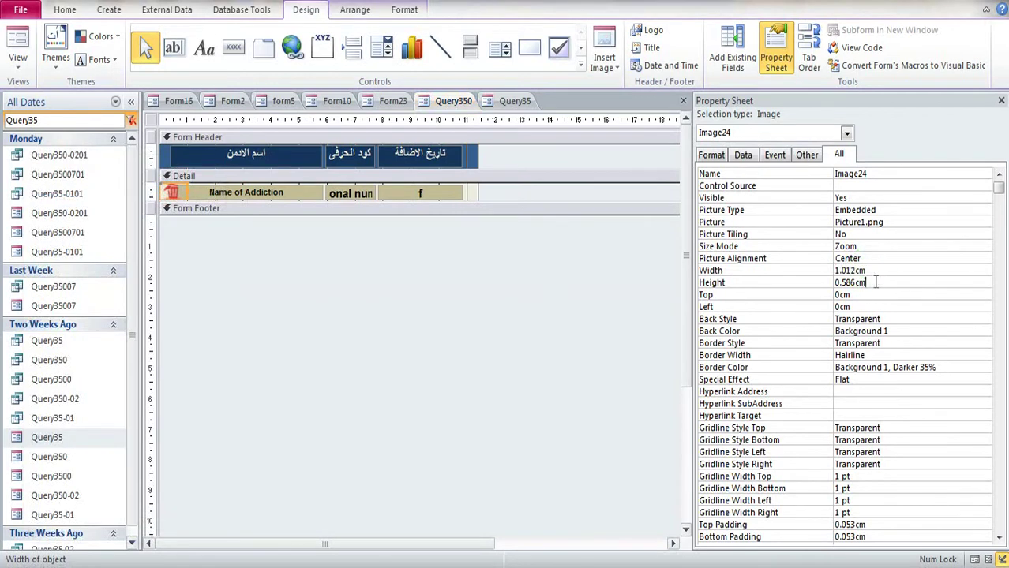
Step: Move the trash-can image to Left 10.998cm, at the row's right end
{"action": "key", "text": "alt+Tab"}
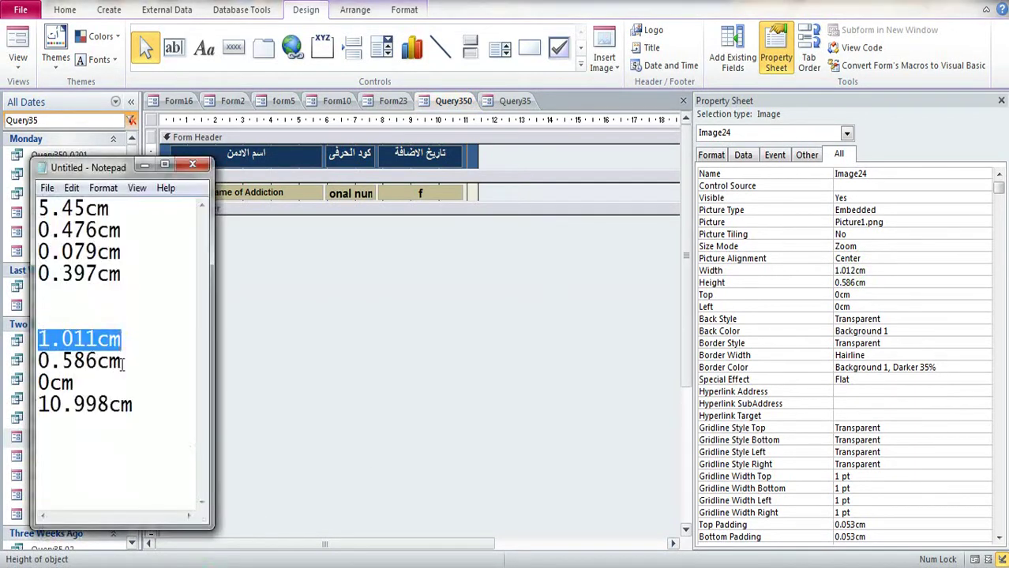
{"action": "left_click_drag", "start_coordinate": [122, 362], "coordinate": [37, 363]}
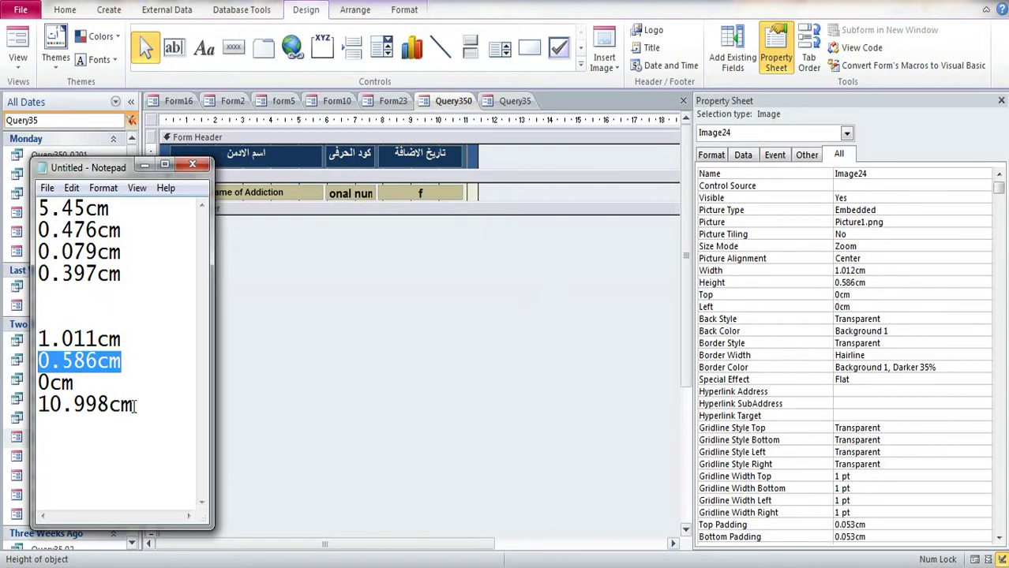
{"action": "left_click_drag", "start_coordinate": [135, 405], "coordinate": [29, 407]}
{"action": "key", "text": "ctrl+c"}
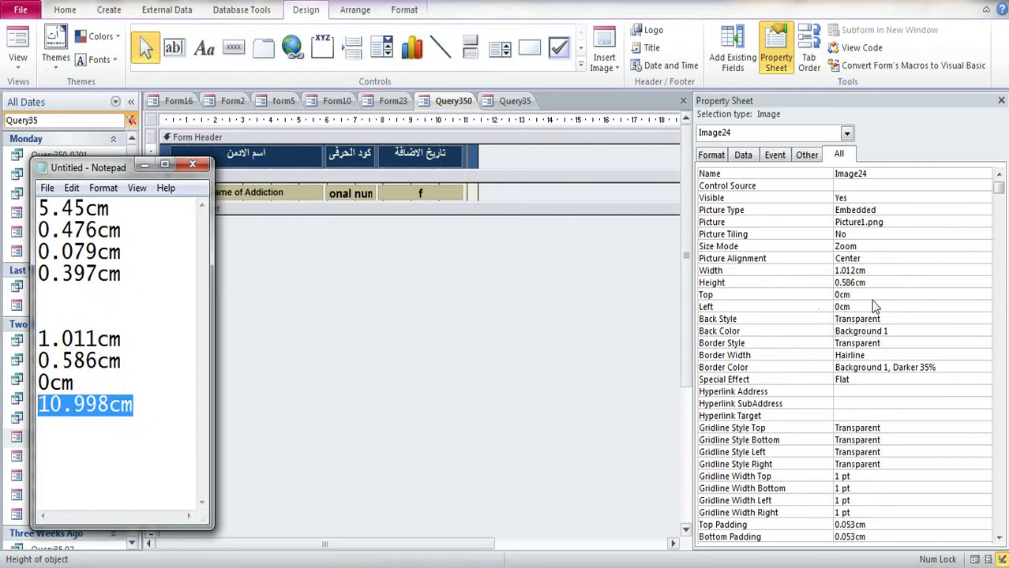
{"action": "left_click", "coordinate": [874, 307]}
{"action": "double_click", "coordinate": [843, 306]}
{"action": "key", "text": "ctrl+v"}
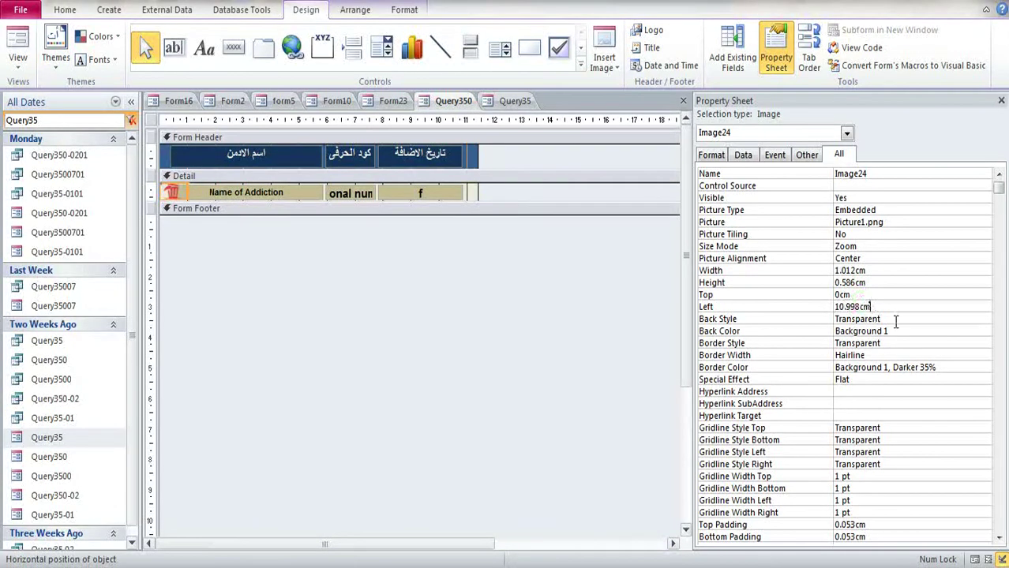
{"action": "left_click", "coordinate": [896, 319]}
{"action": "left_click", "coordinate": [460, 276]}
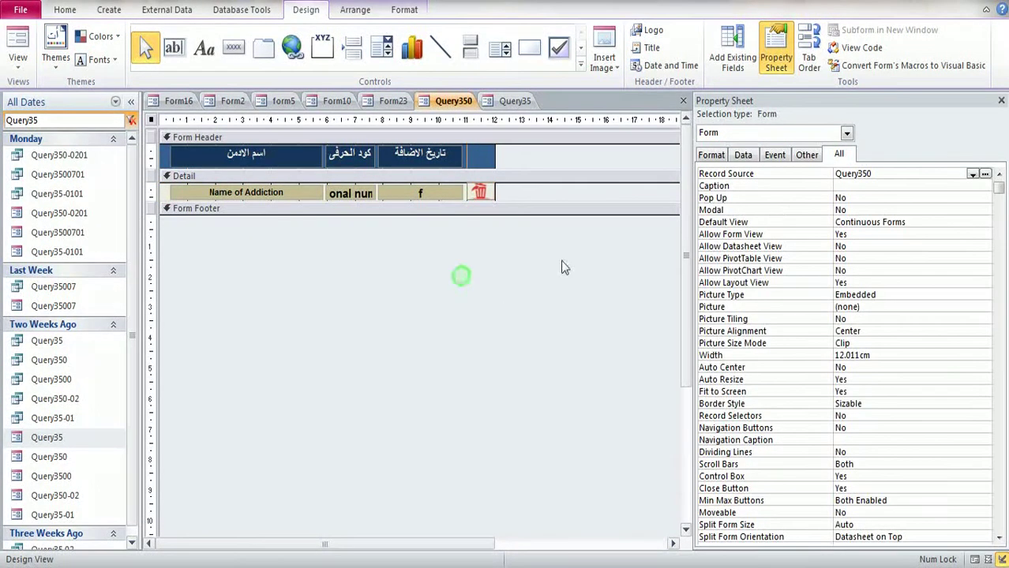
Step: Save and close the Query350 and Form23 designs
{"action": "left_click", "coordinate": [1001, 101]}
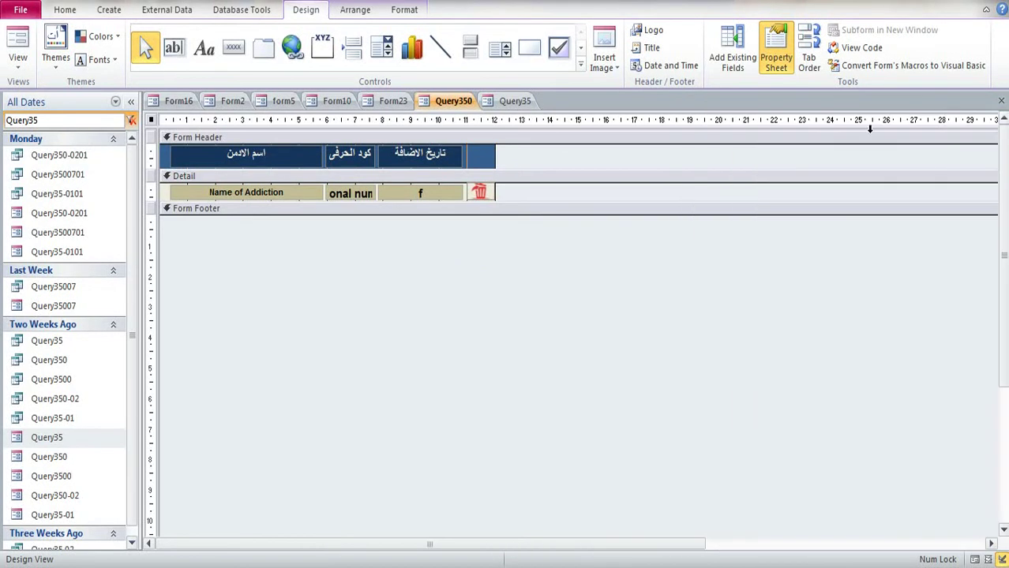
{"action": "left_click", "coordinate": [1001, 101]}
{"action": "left_click", "coordinate": [450, 323]}
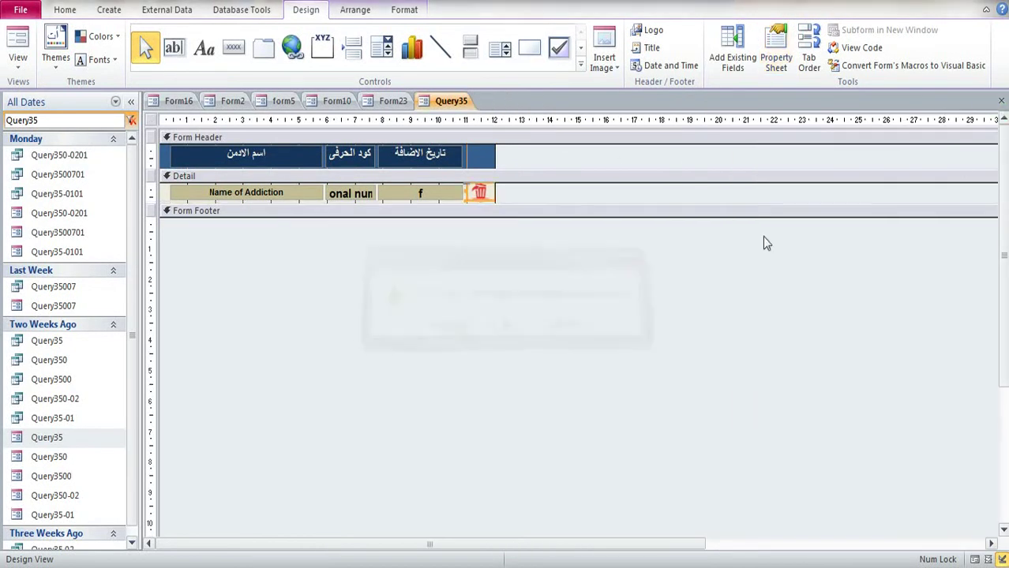
{"action": "left_click", "coordinate": [1002, 101]}
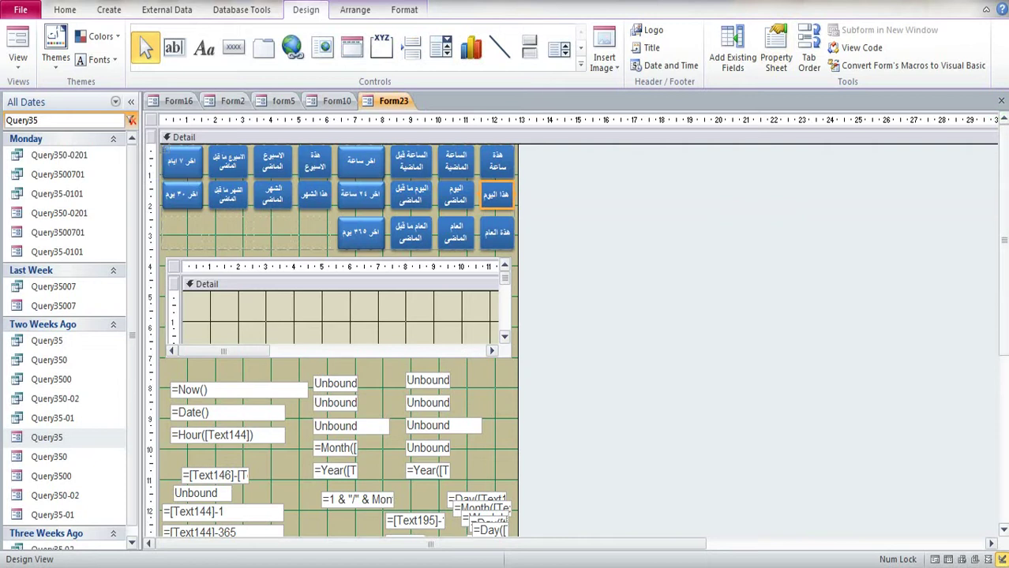
{"action": "left_click", "coordinate": [1001, 101]}
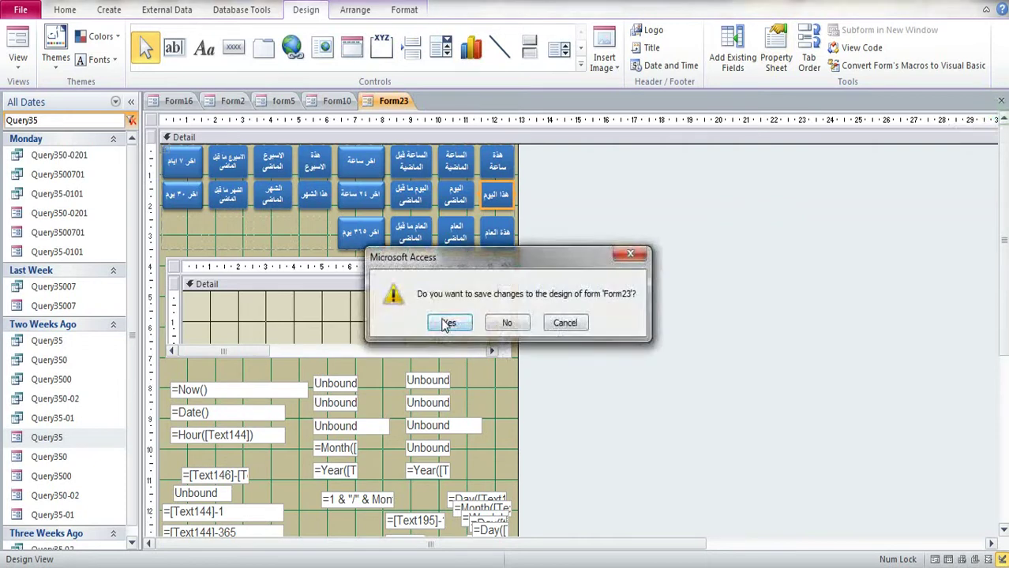
{"action": "left_click", "coordinate": [450, 323]}
Step: In the settings popup's delete-by-date panel, test the today and this-year admin filters, then close it
{"action": "left_click", "coordinate": [790, 426]}
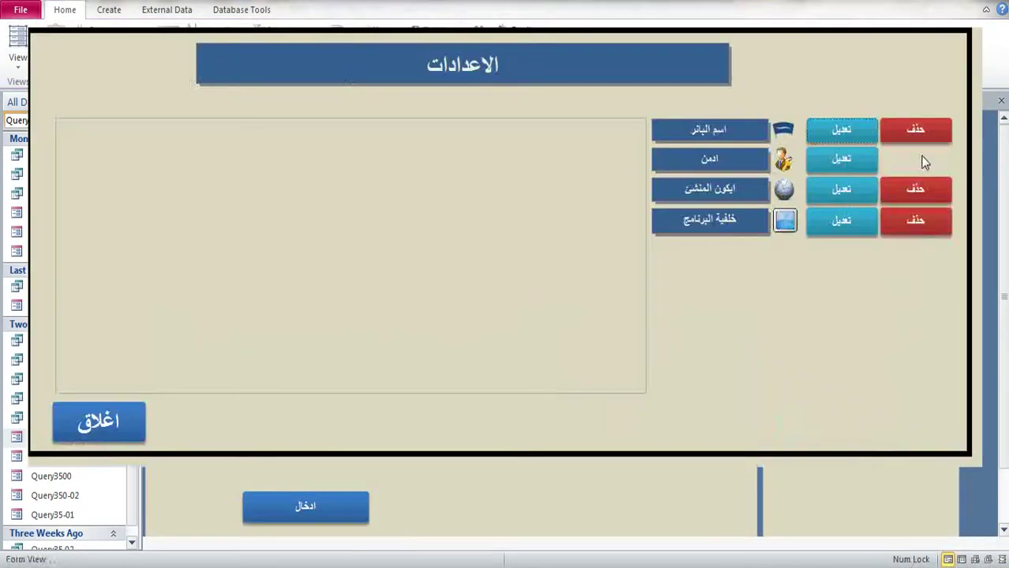
{"action": "left_click", "coordinate": [916, 158]}
{"action": "left_click", "coordinate": [552, 180]}
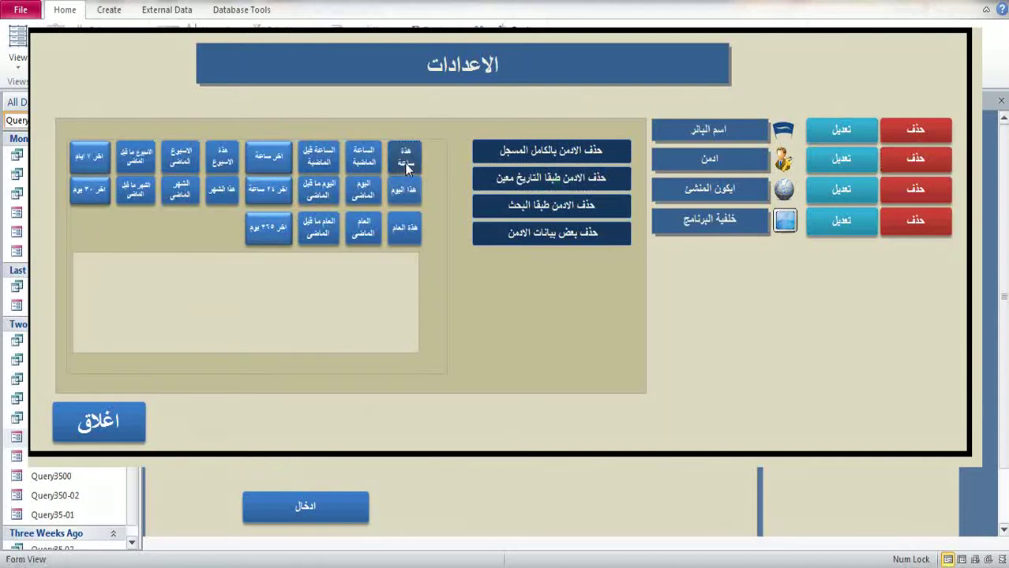
{"action": "left_click", "coordinate": [404, 161]}
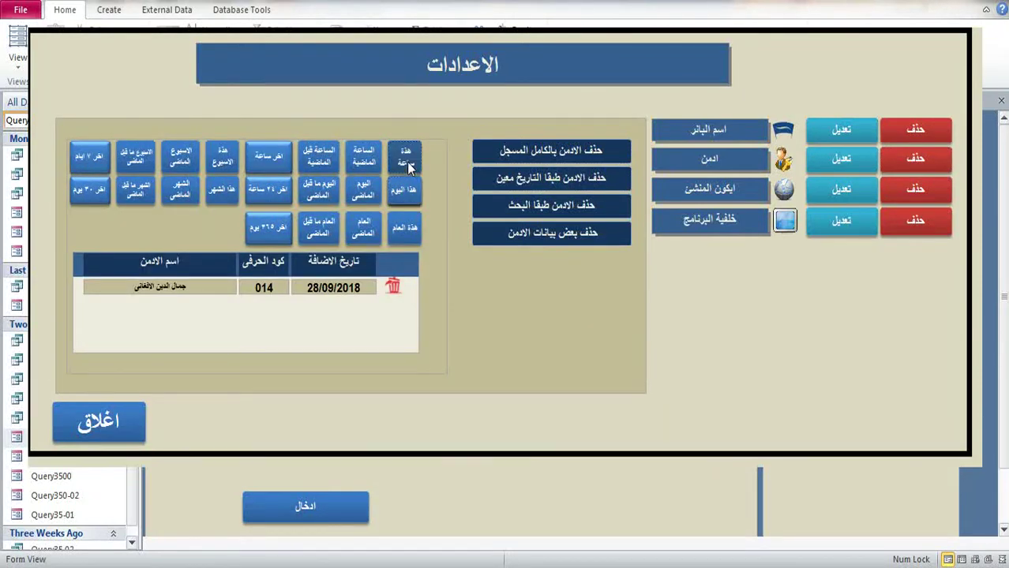
{"action": "left_click", "coordinate": [406, 195]}
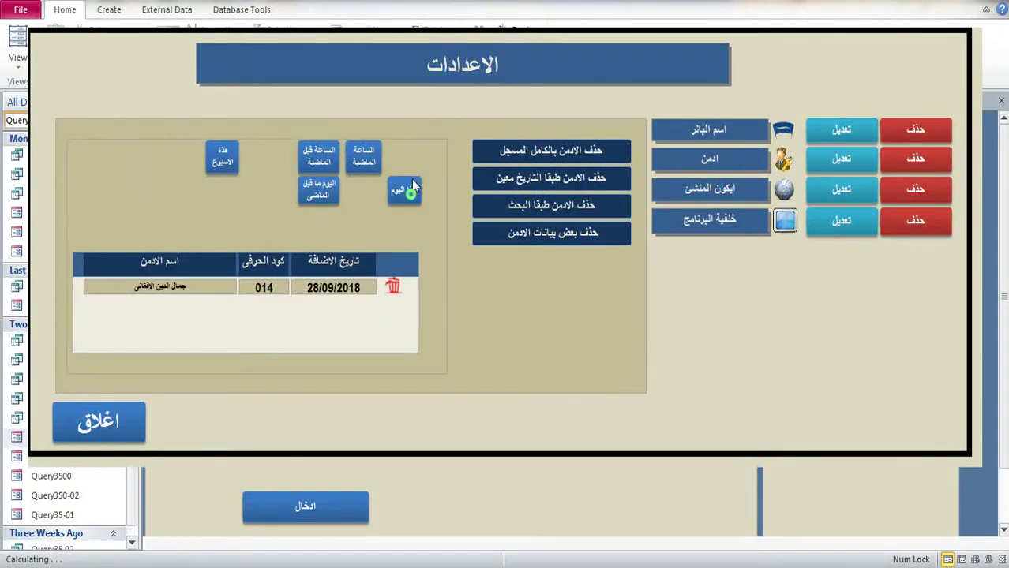
{"action": "left_click", "coordinate": [406, 239]}
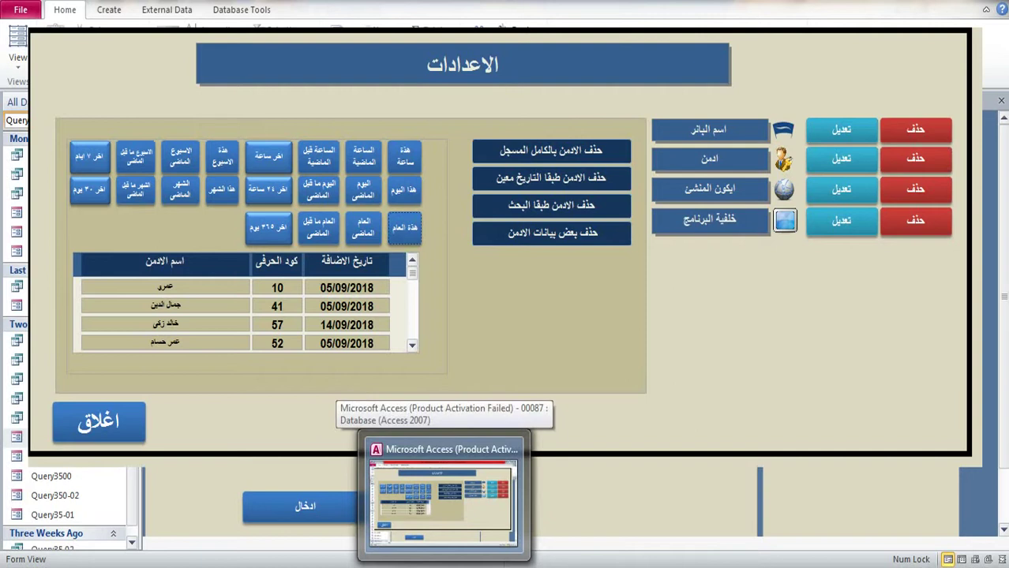
{"action": "right_click", "coordinate": [861, 565]}
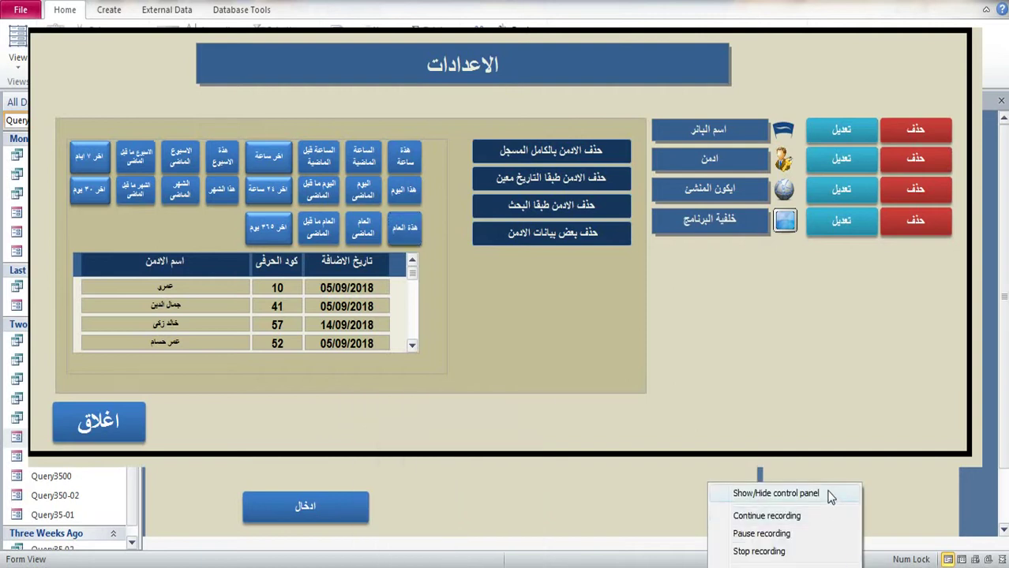
{"action": "left_click", "coordinate": [829, 491]}
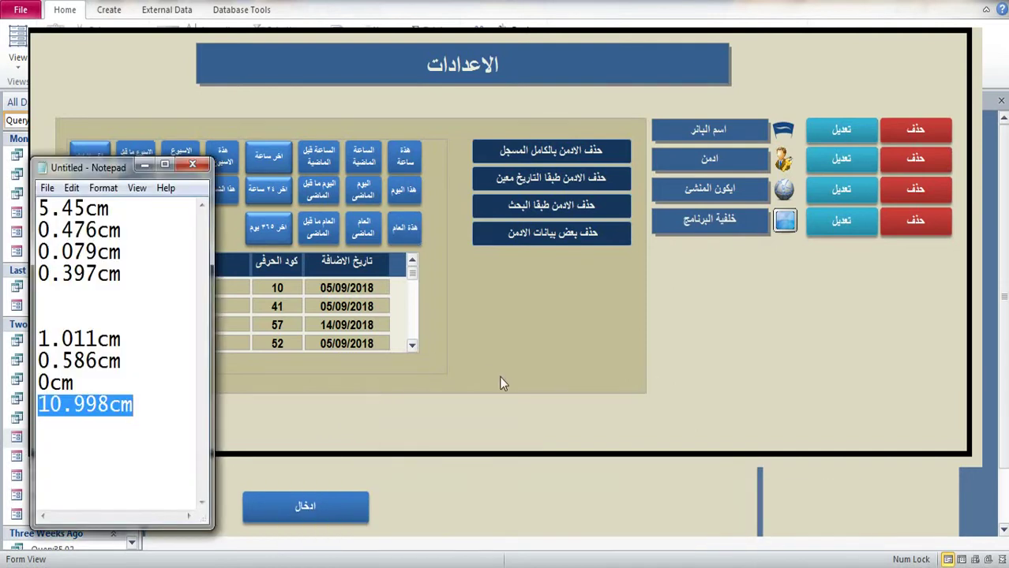
{"action": "left_click", "coordinate": [719, 405]}
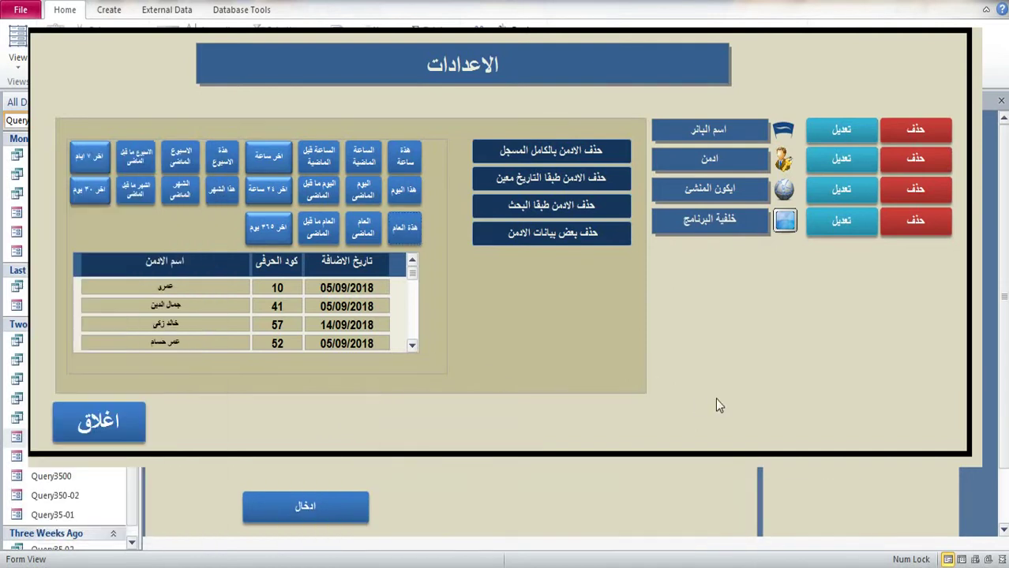
{"action": "left_click", "coordinate": [83, 427]}
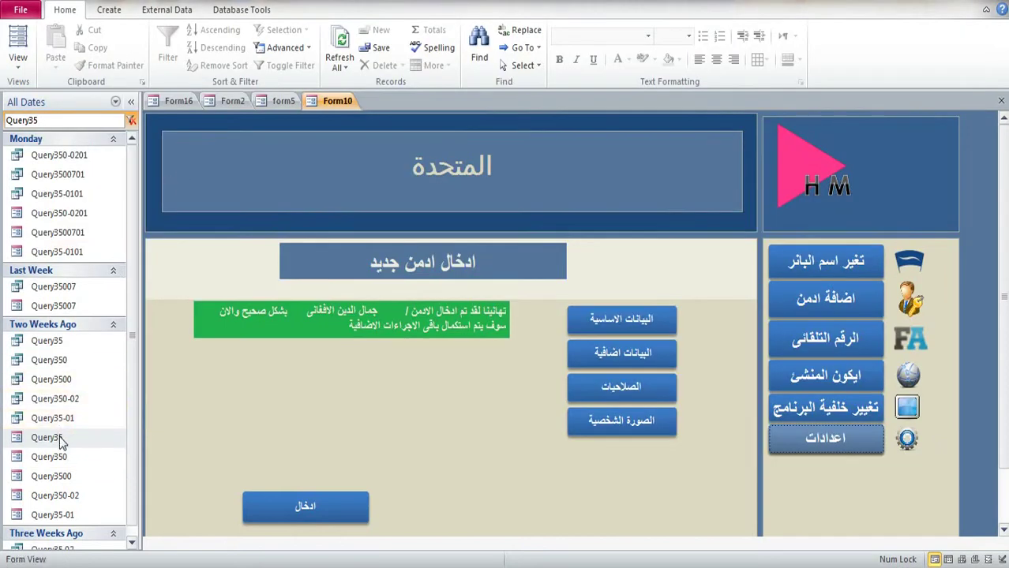
Step: Open Query35 in Design View, then go back to the Form10 main form
{"action": "right_click", "coordinate": [60, 441]}
{"action": "mouse_move", "coordinate": [113, 274]}
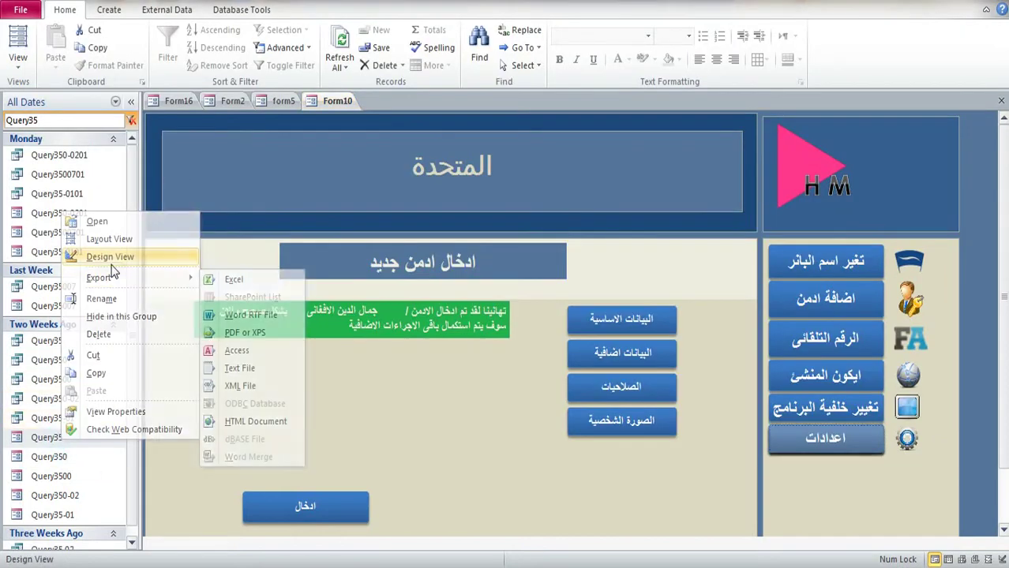
{"action": "left_click", "coordinate": [93, 256]}
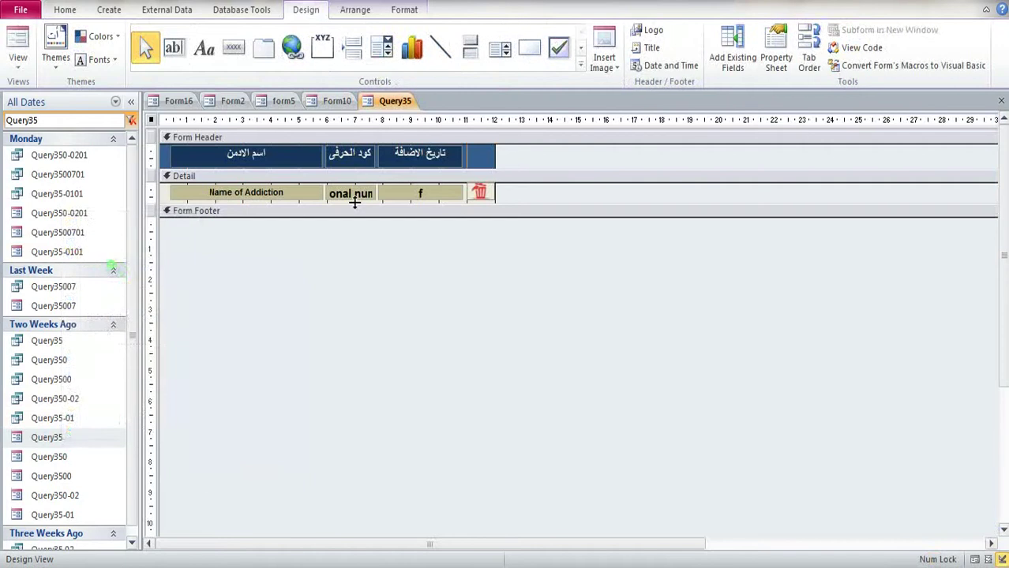
{"action": "left_click", "coordinate": [338, 103]}
{"action": "left_click", "coordinate": [387, 101]}
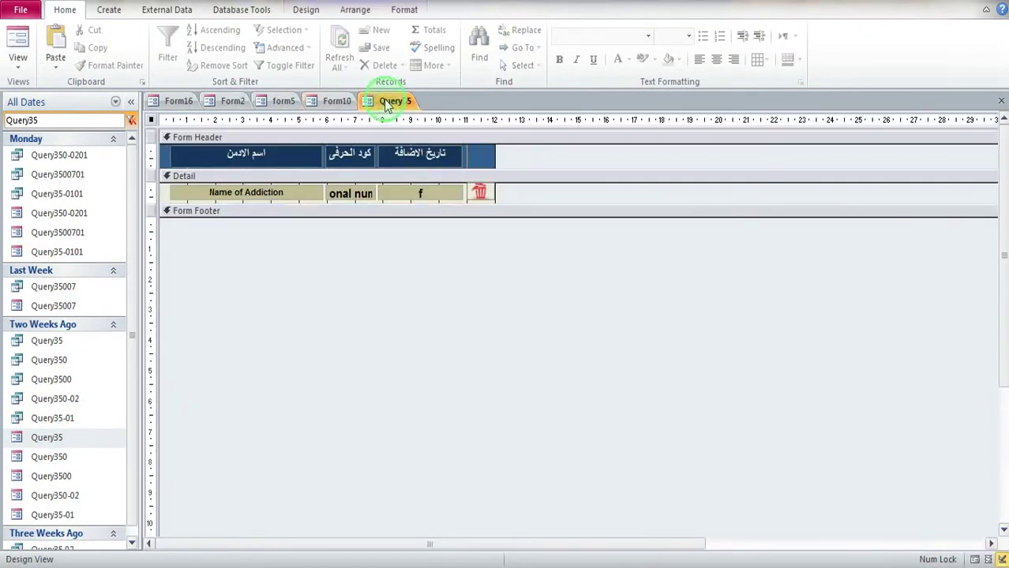
{"action": "left_click", "coordinate": [338, 101]}
Step: Reopen the settings popup's date-range filter buttons, then close the popup
{"action": "left_click", "coordinate": [854, 455]}
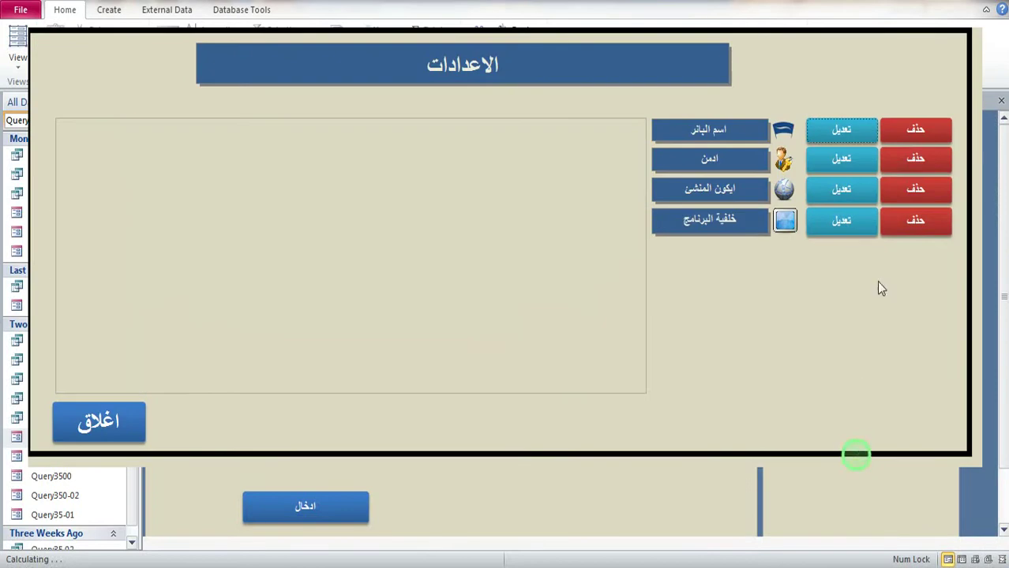
{"action": "left_click", "coordinate": [928, 163]}
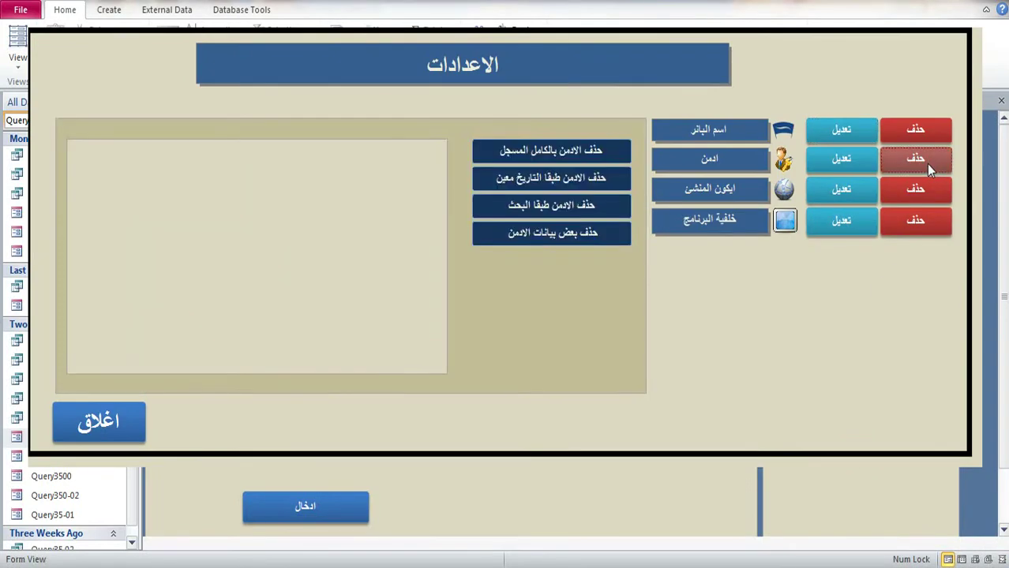
{"action": "left_click", "coordinate": [608, 182]}
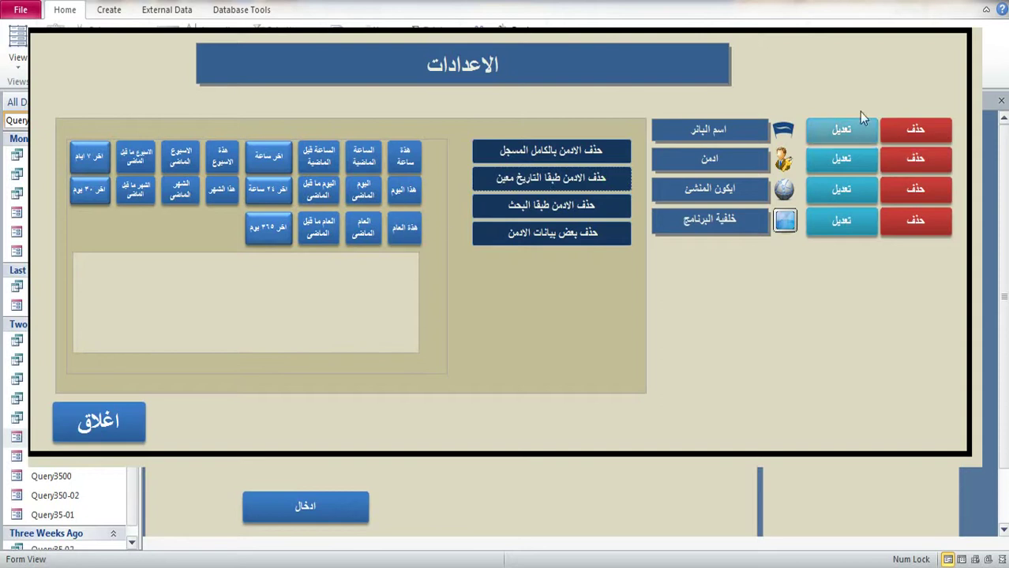
{"action": "right_click", "coordinate": [940, 95]}
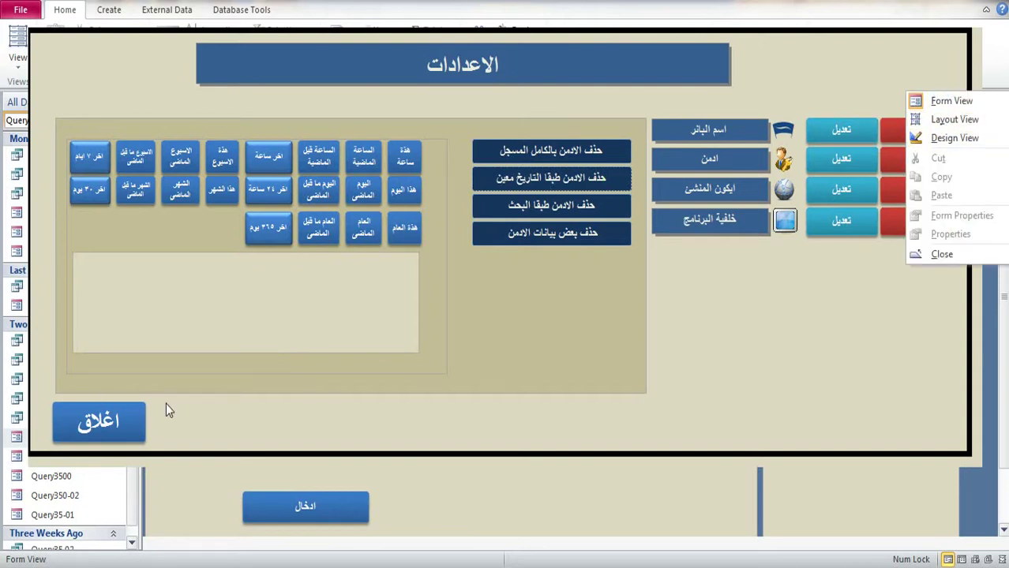
{"action": "left_click", "coordinate": [71, 430]}
{"action": "left_click", "coordinate": [60, 122]}
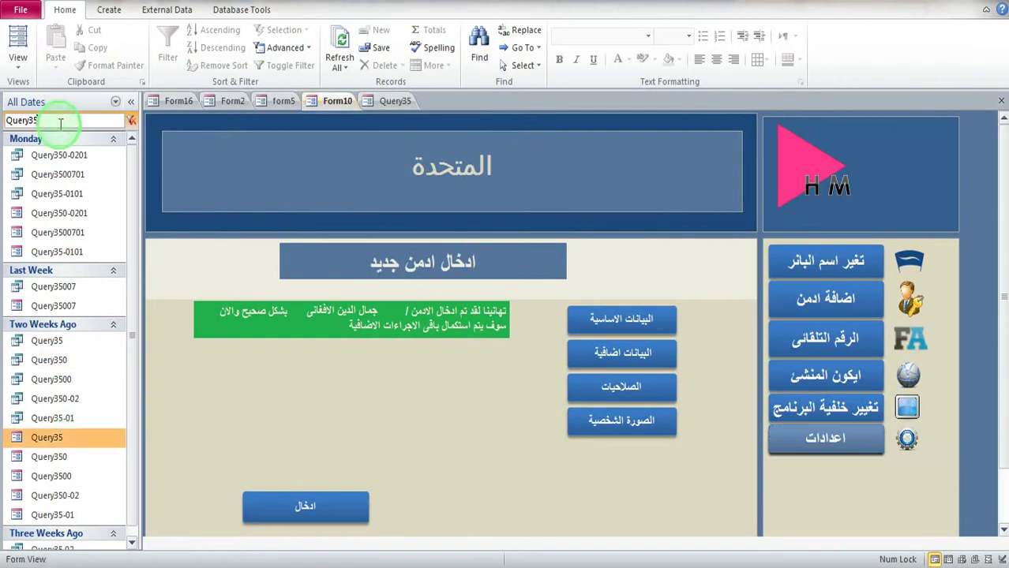
Step: Clear the Query35 search filter and open Form23 in Design View
{"action": "double_click", "coordinate": [60, 122]}
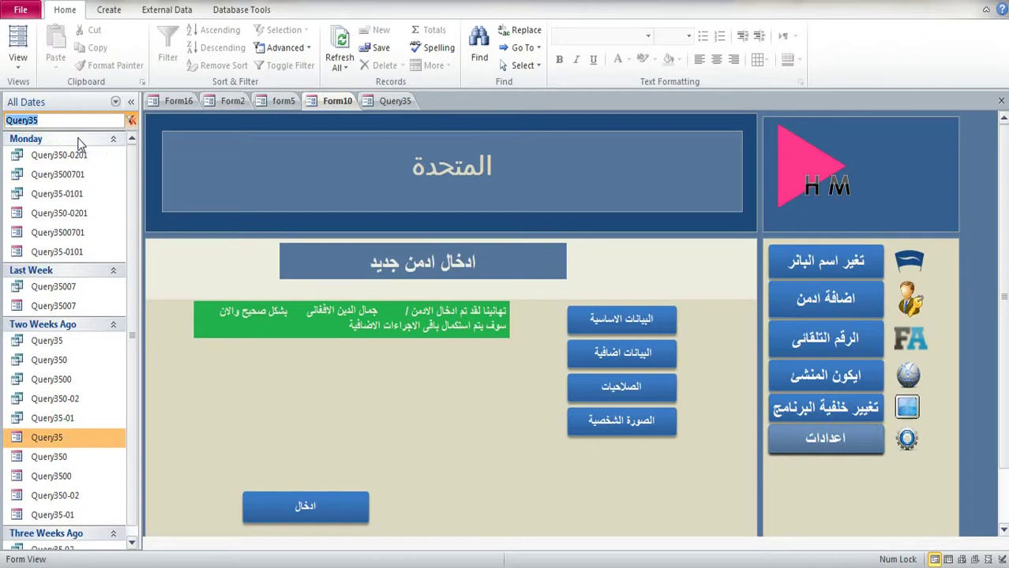
{"action": "key", "text": "BackSpace"}
{"action": "left_click", "coordinate": [53, 230]}
{"action": "right_click", "coordinate": [53, 231]}
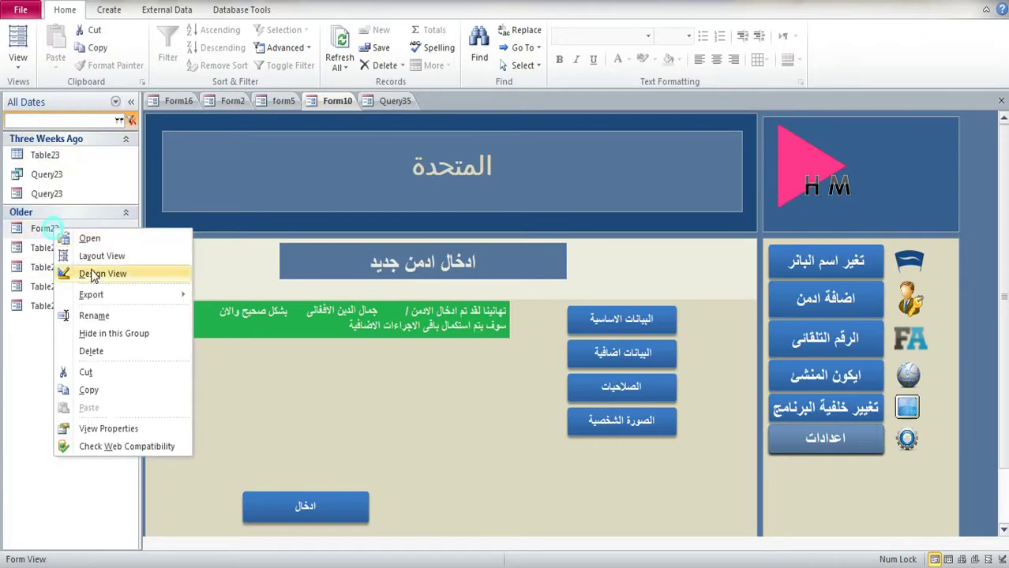
{"action": "left_click", "coordinate": [91, 274]}
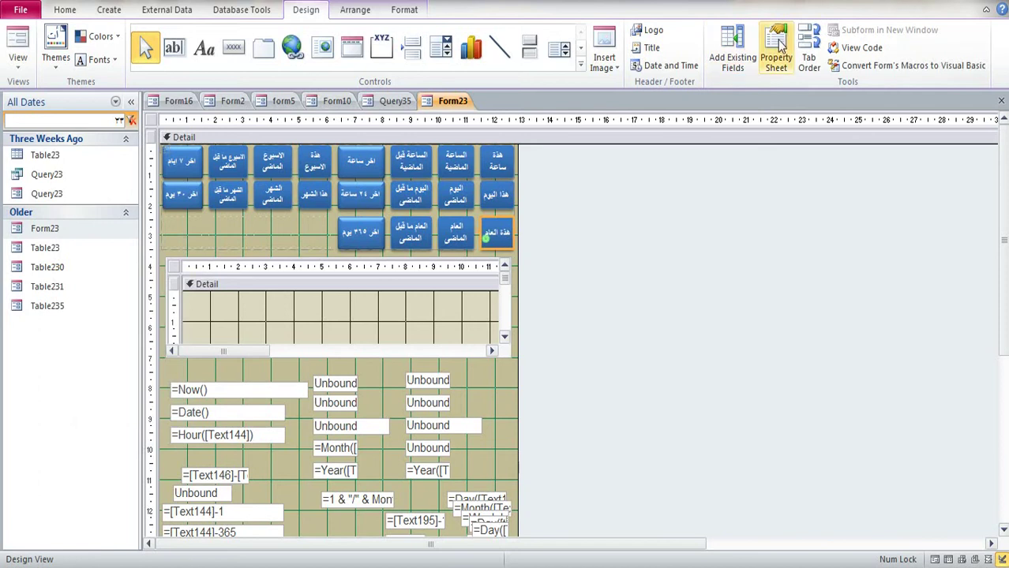
Step: Open Command67's On Click code and select the Query3500 form name in it
{"action": "left_click", "coordinate": [776, 57]}
{"action": "left_click", "coordinate": [750, 156]}
{"action": "left_click", "coordinate": [775, 156]}
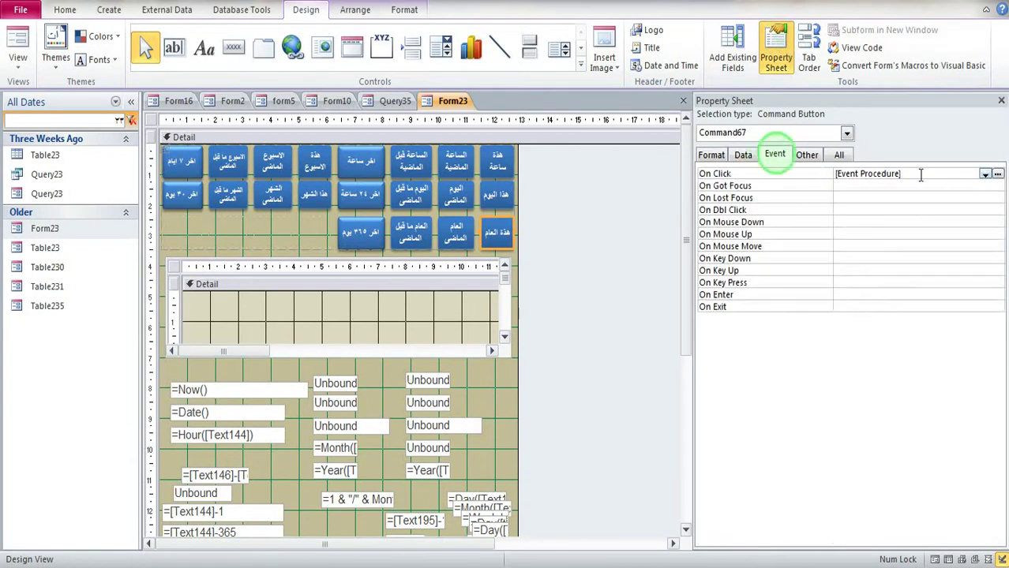
{"action": "left_click", "coordinate": [998, 174]}
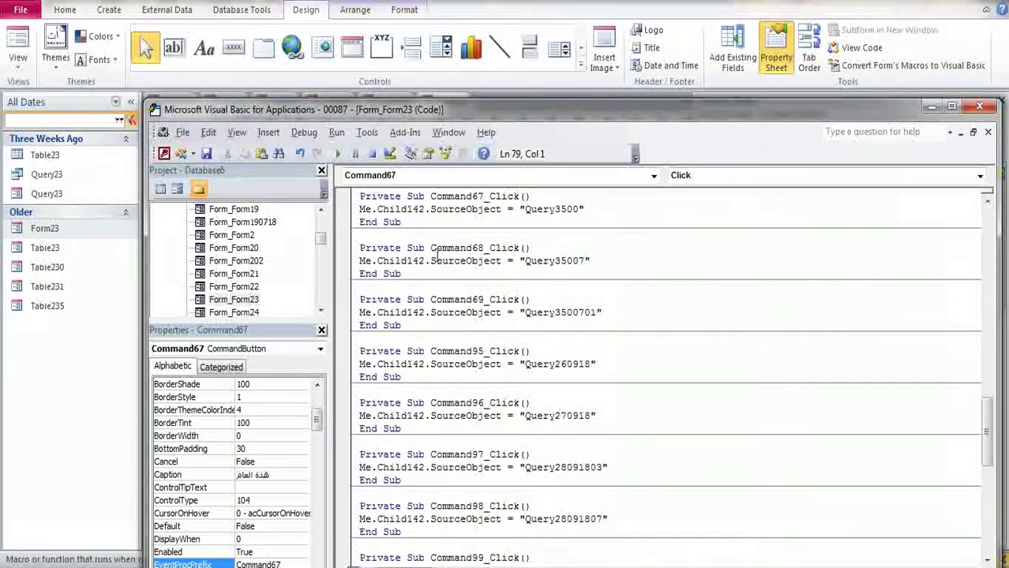
{"action": "scroll", "coordinate": [395, 289], "scroll_direction": "down", "scroll_amount": 7}
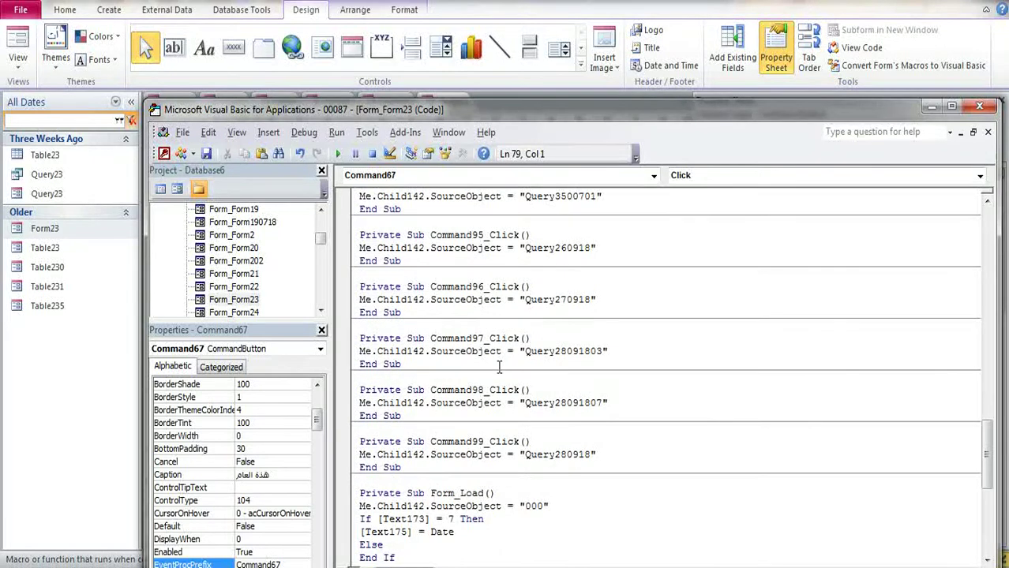
{"action": "scroll", "coordinate": [499, 370], "scroll_direction": "down", "scroll_amount": 8}
{"action": "scroll", "coordinate": [498, 348], "scroll_direction": "up", "scroll_amount": 14}
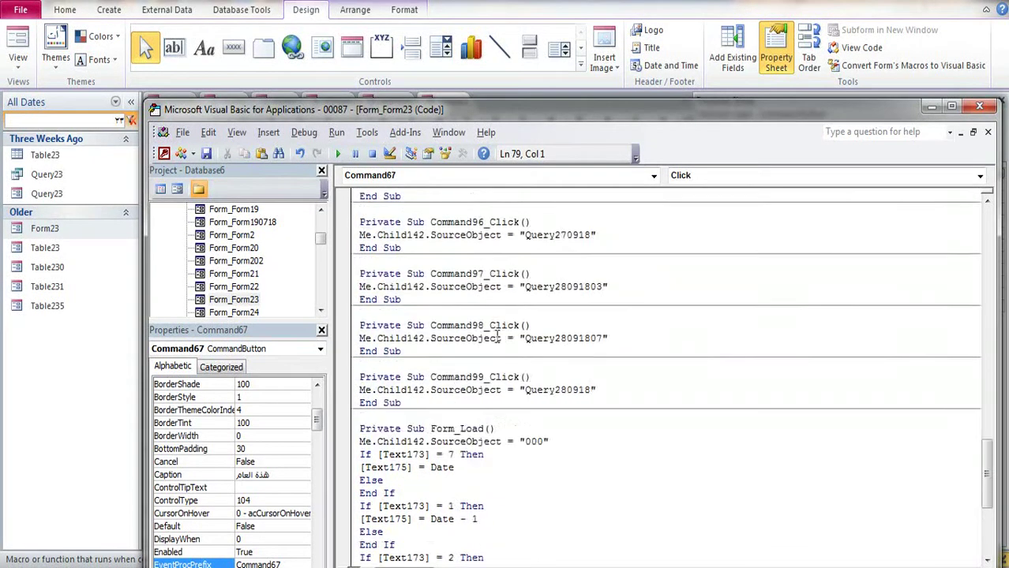
{"action": "scroll", "coordinate": [497, 338], "scroll_direction": "up", "scroll_amount": 7}
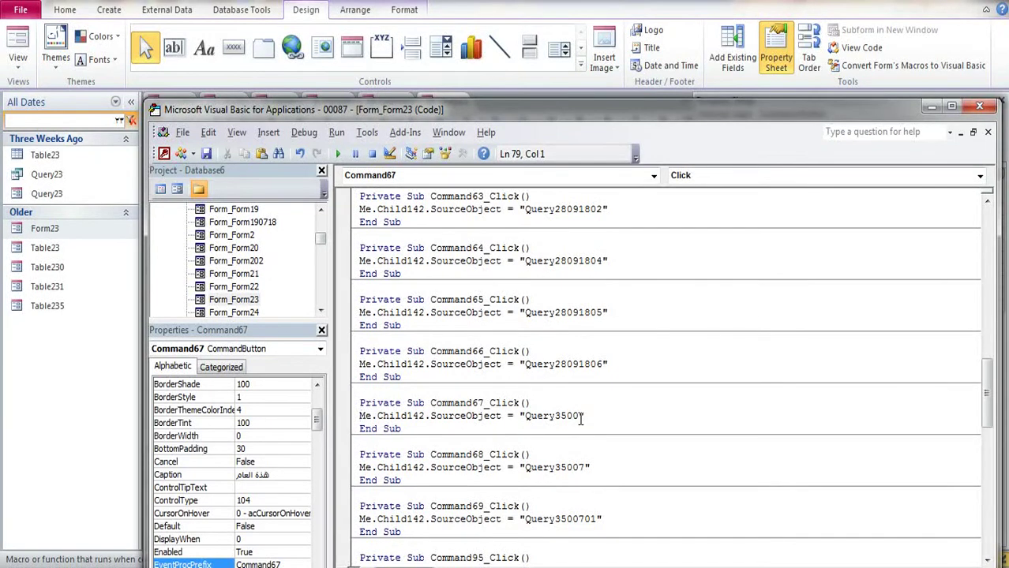
{"action": "left_click_drag", "start_coordinate": [581, 420], "coordinate": [534, 421]}
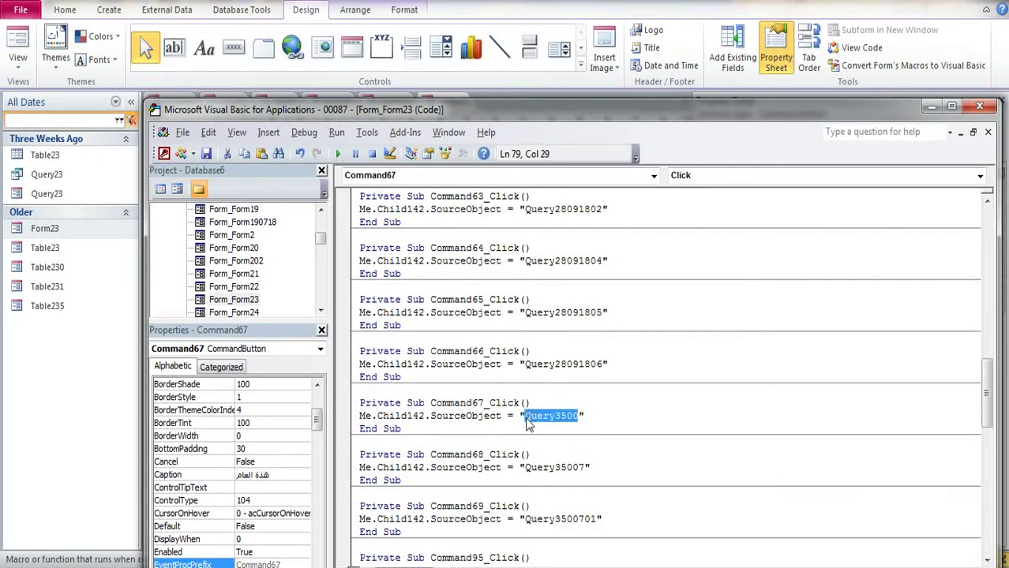
Step: Close the code editor, open Query3500 in Design View and select its Name of Addiction box
{"action": "left_click", "coordinate": [979, 106]}
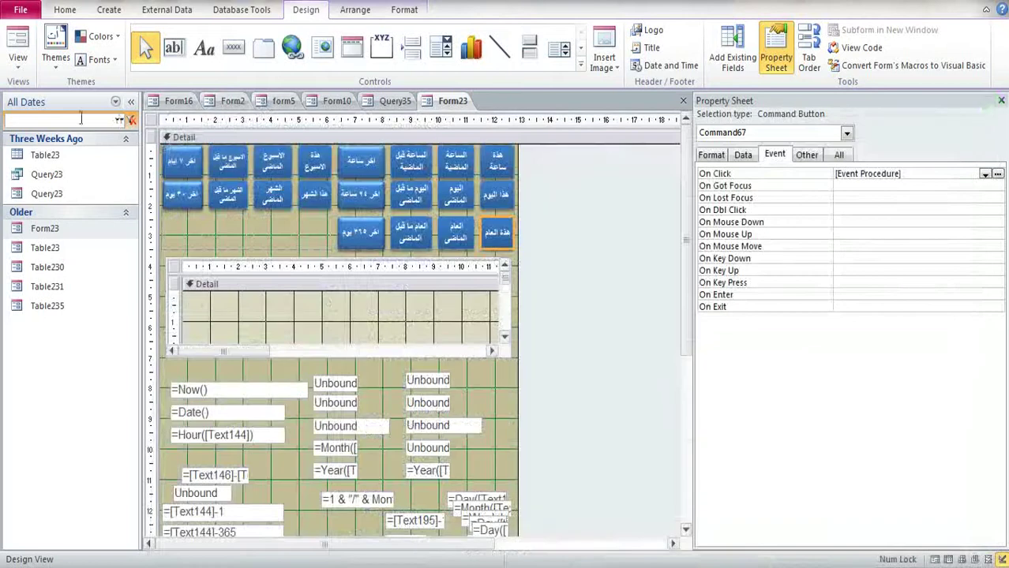
{"action": "left_click", "coordinate": [80, 119]}
{"action": "type", "text": "Query3500"}
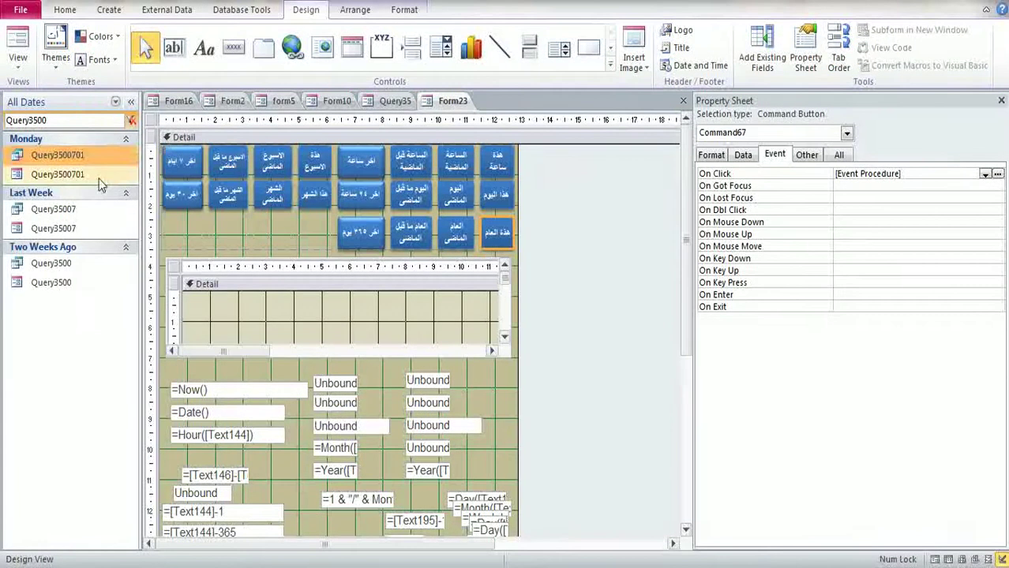
{"action": "right_click", "coordinate": [61, 289]}
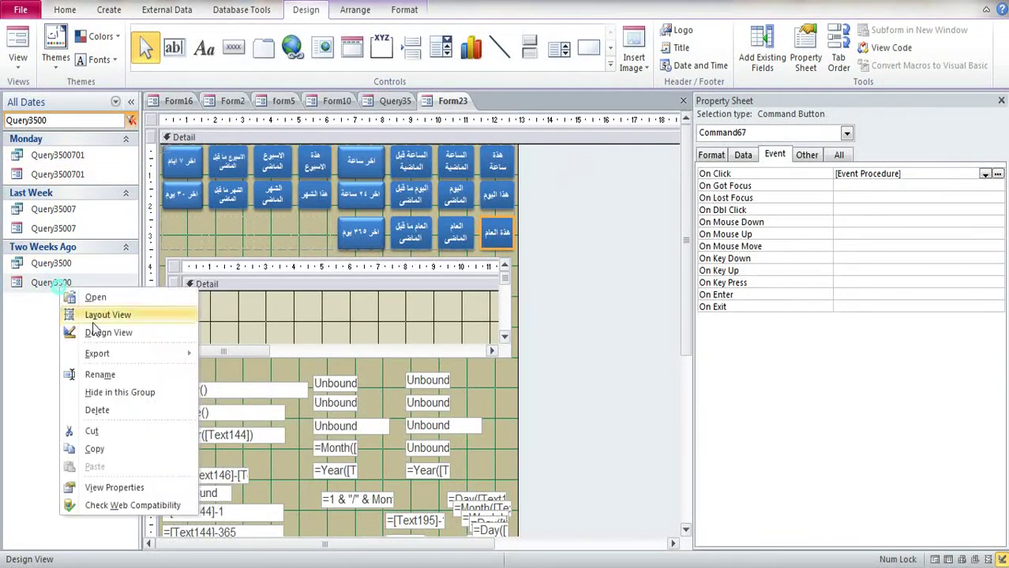
{"action": "left_click", "coordinate": [95, 330]}
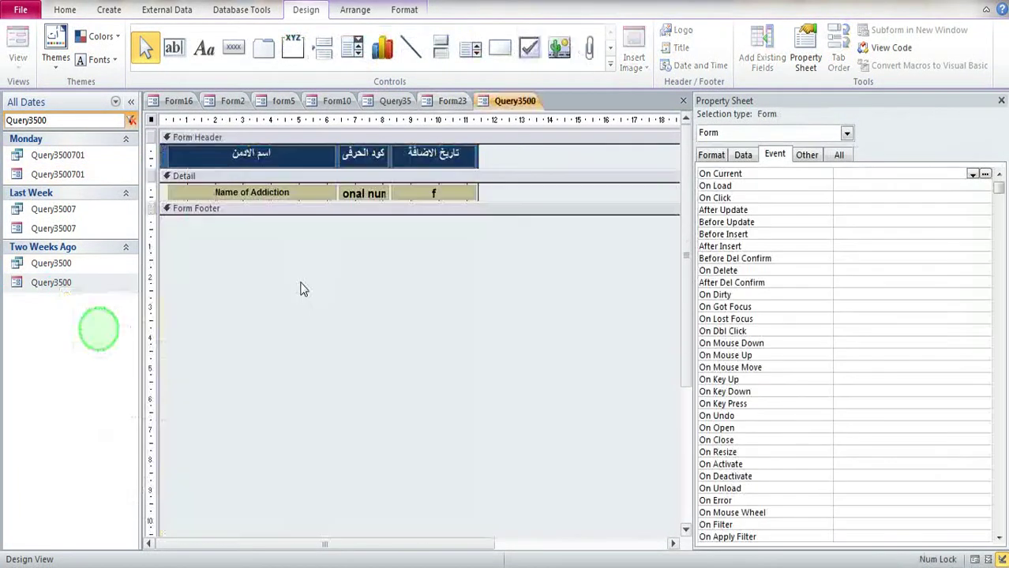
{"action": "left_click", "coordinate": [270, 193]}
Step: Change the Name of Addiction text box Width from 6.005cm to 5.451cm
{"action": "key", "text": "alt+Tab"}
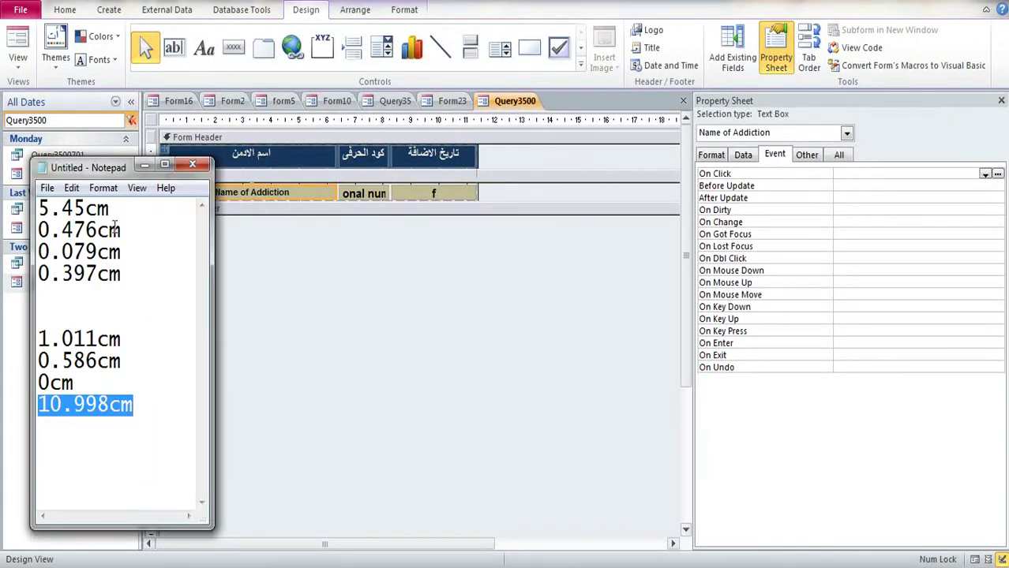
{"action": "left_click", "coordinate": [834, 163]}
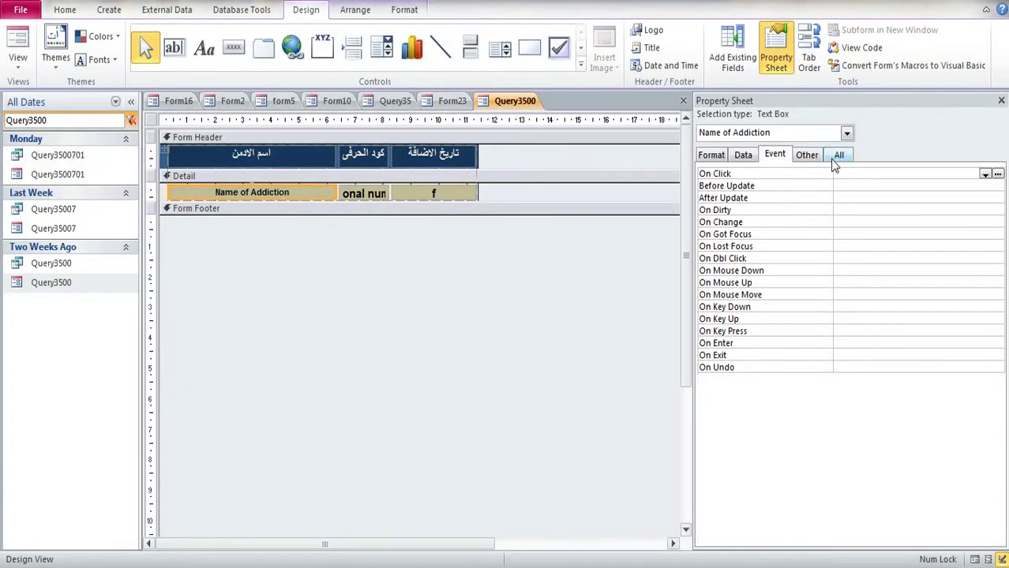
{"action": "left_click", "coordinate": [838, 157]}
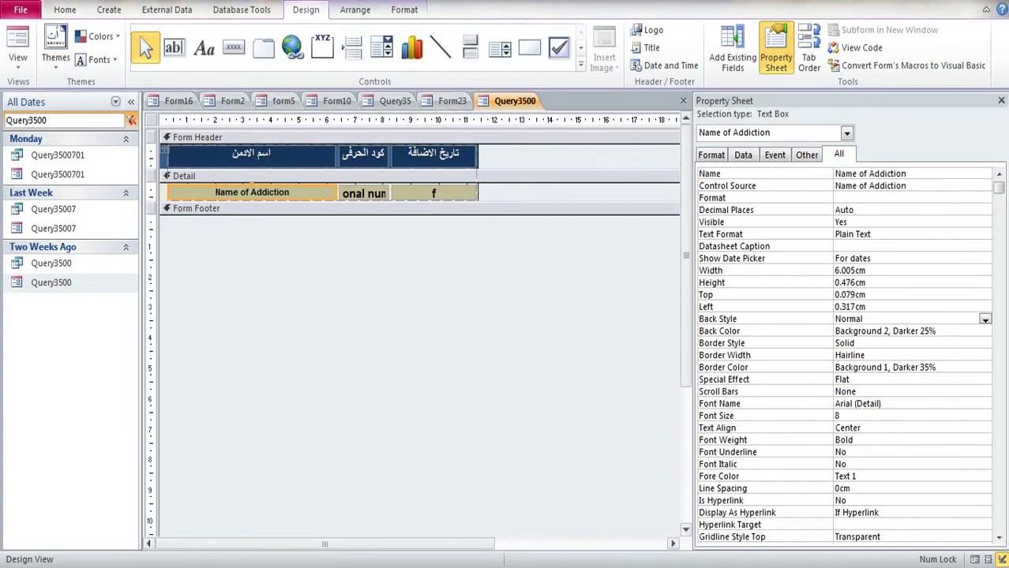
{"action": "key", "text": "alt+Tab"}
{"action": "left_click_drag", "start_coordinate": [110, 209], "coordinate": [32, 209]}
{"action": "key", "text": "ctrl+c"}
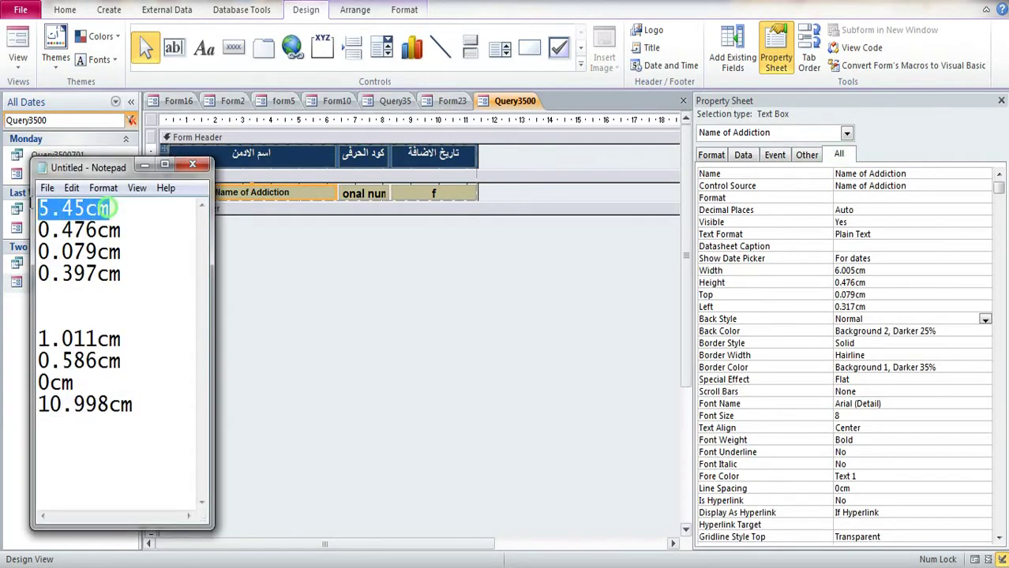
{"action": "left_click", "coordinate": [867, 271]}
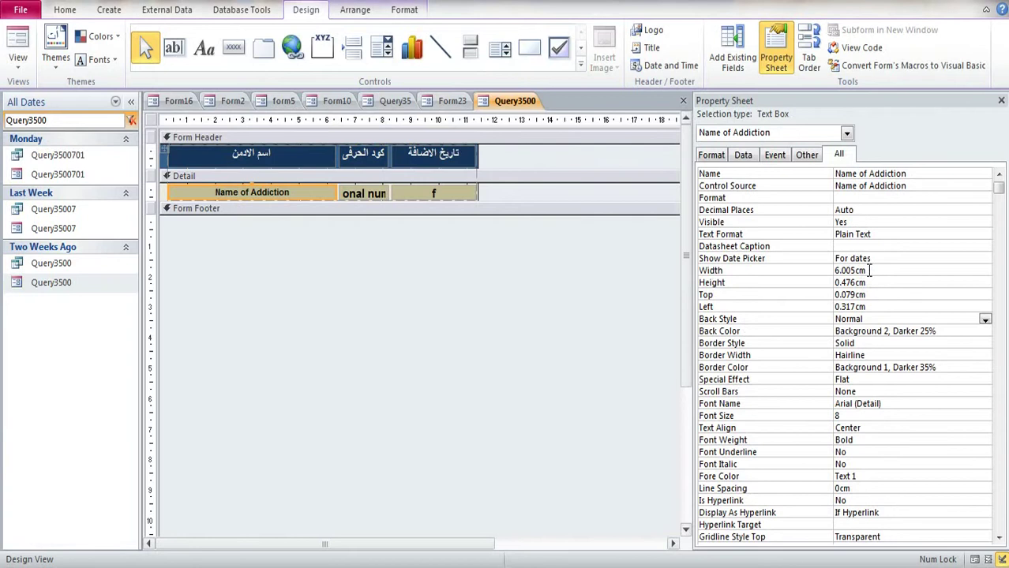
{"action": "double_click", "coordinate": [868, 270]}
{"action": "key", "text": "ctrl+v"}
{"action": "key", "text": "Return"}
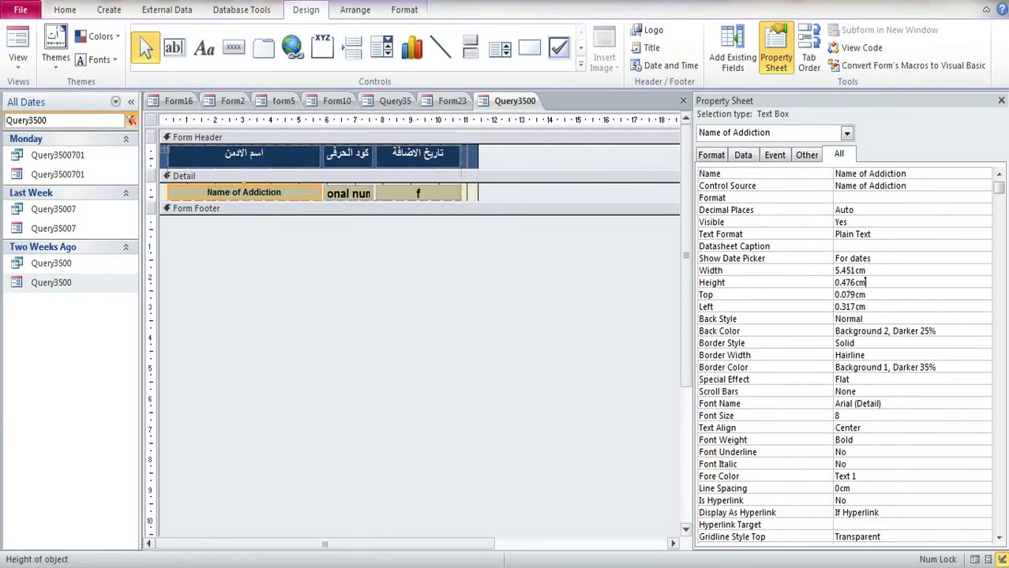
Step: Change the text box's Left position from 0.317cm to 0.397cm
{"action": "key", "text": "alt+Tab"}
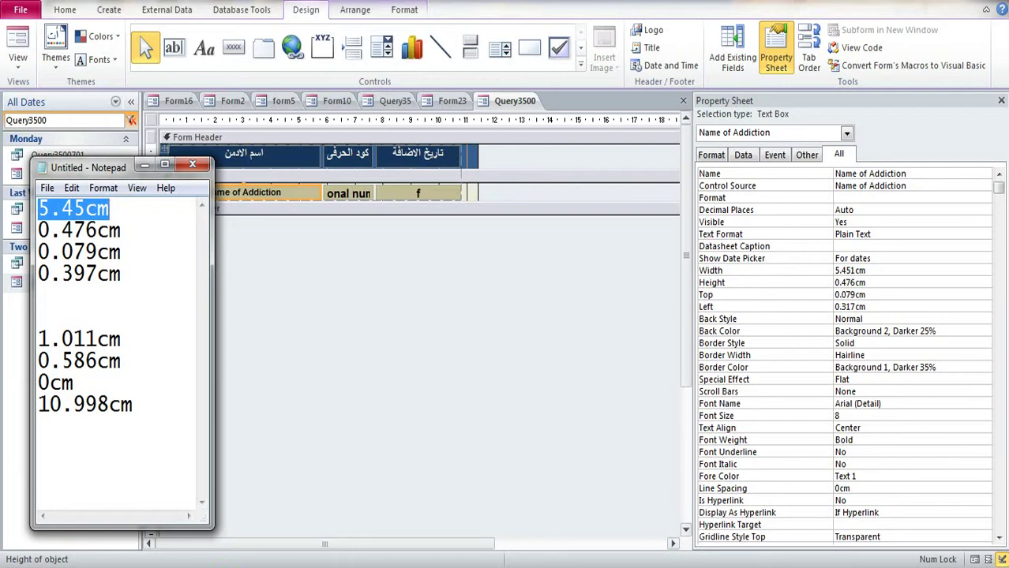
{"action": "left_click_drag", "start_coordinate": [120, 276], "coordinate": [46, 268]}
{"action": "key", "text": "ctrl+c"}
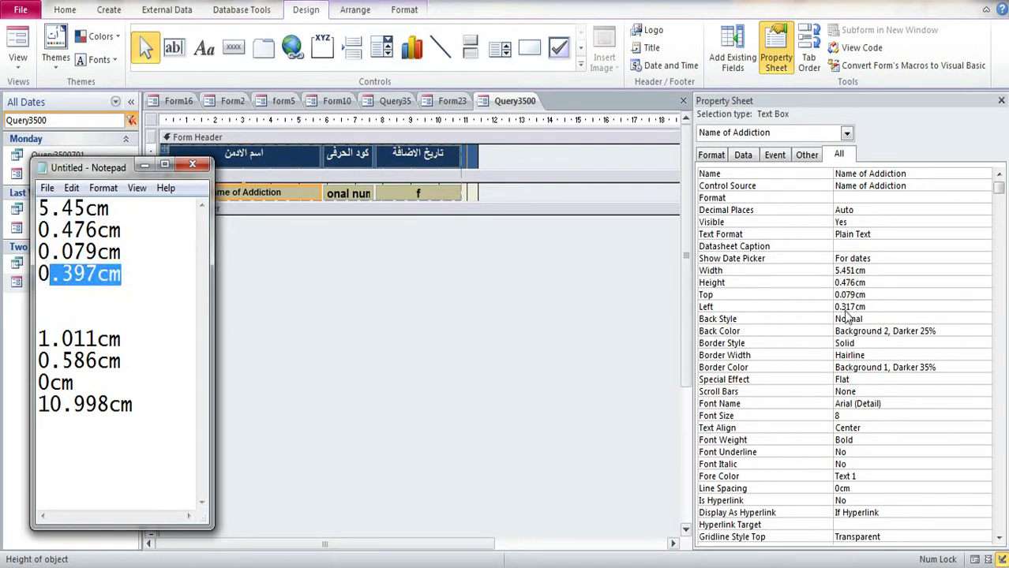
{"action": "key", "text": "alt+Tab"}
{"action": "double_click", "coordinate": [868, 306]}
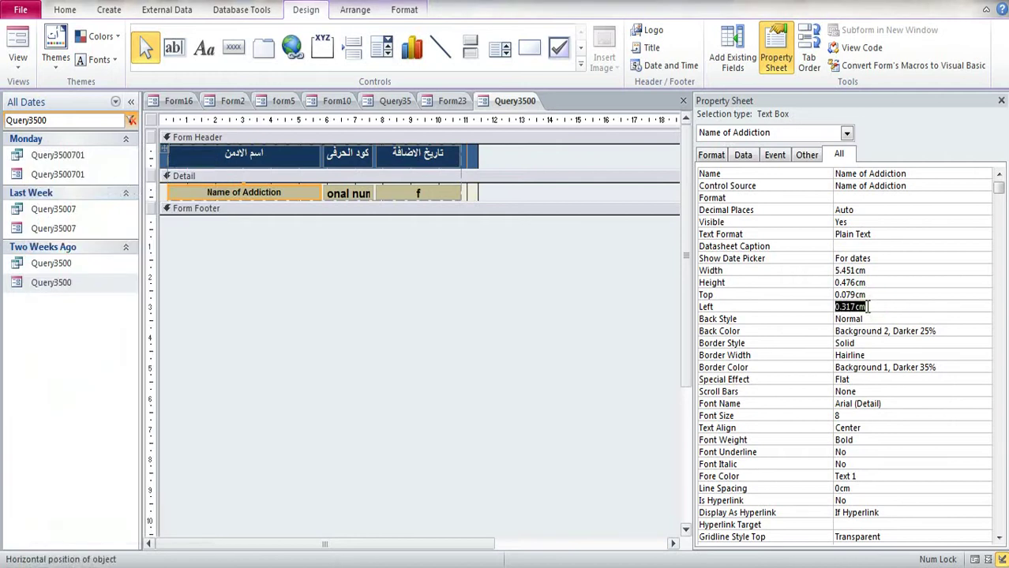
{"action": "key", "text": "ctrl+v"}
{"action": "left_click", "coordinate": [875, 294]}
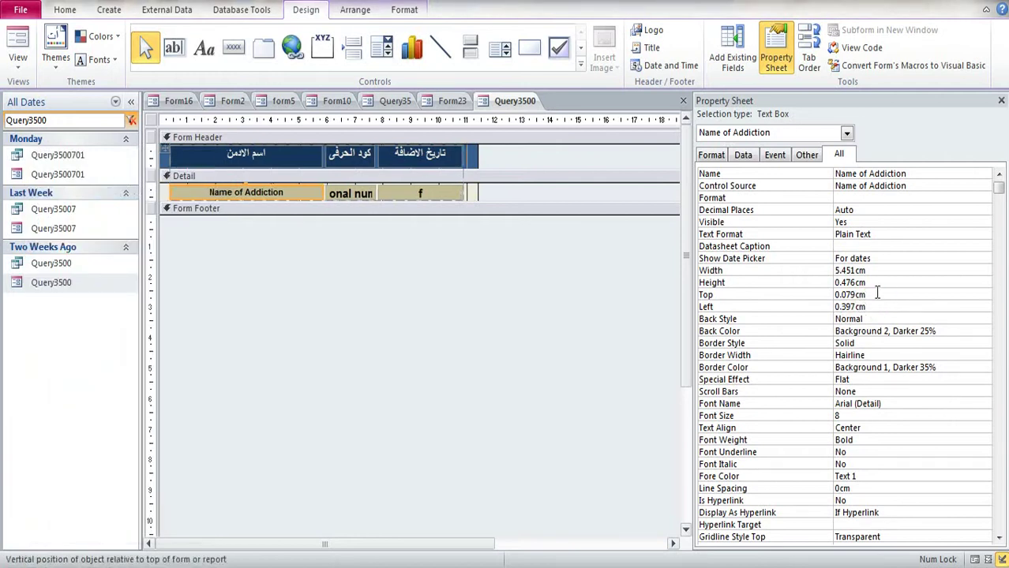
Step: Check the trash-can image size in Query35, then shrink Query3500's Detail section to one row
{"action": "left_click", "coordinate": [452, 101]}
{"action": "left_click", "coordinate": [395, 101]}
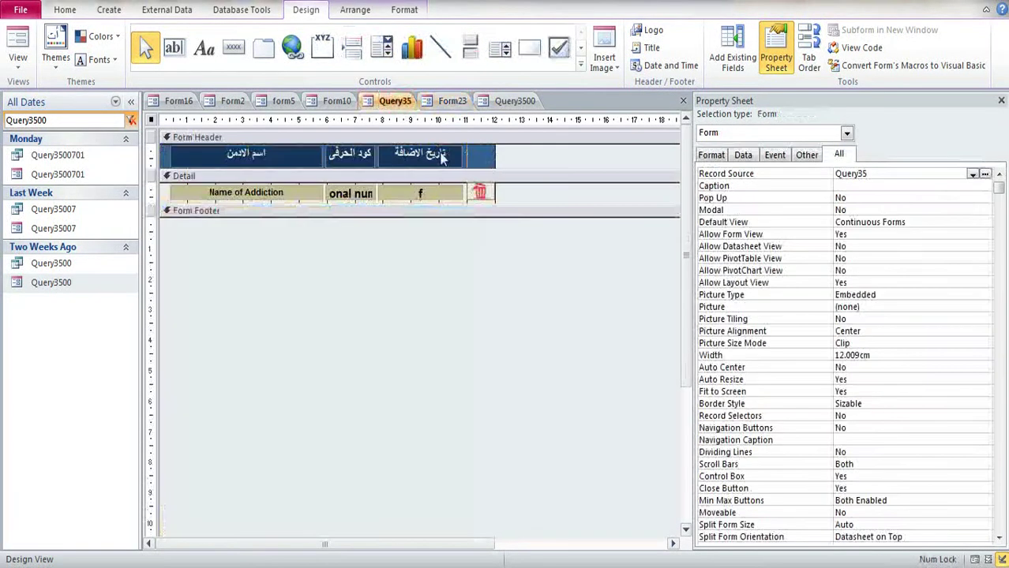
{"action": "left_click", "coordinate": [485, 199]}
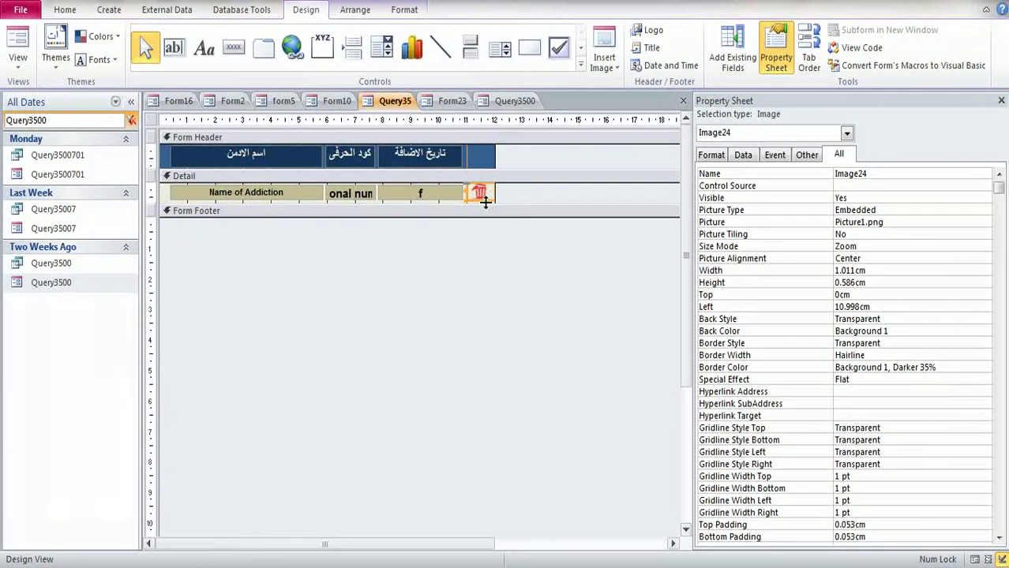
{"action": "left_click", "coordinate": [514, 101]}
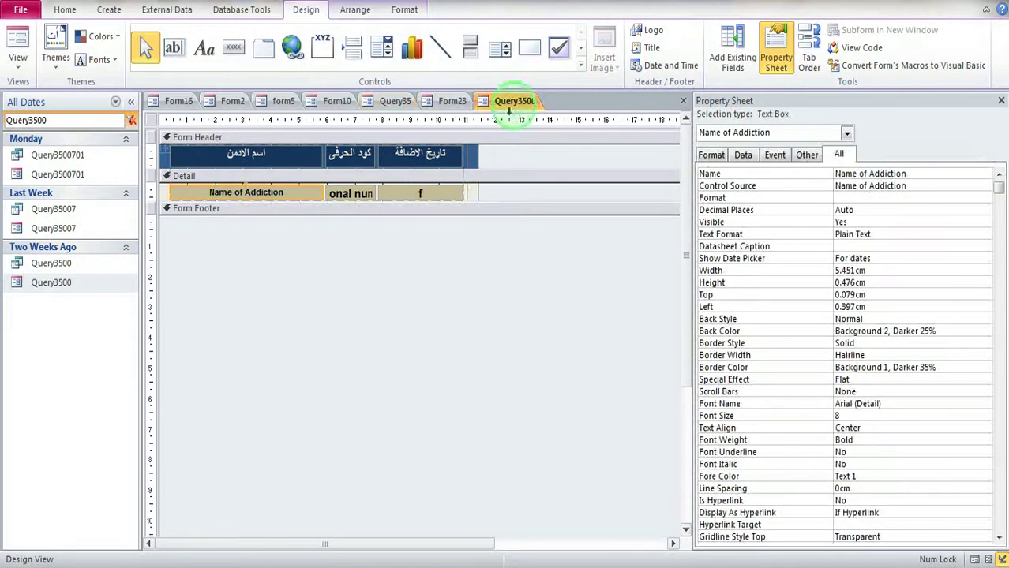
{"action": "left_click", "coordinate": [474, 195]}
{"action": "left_click", "coordinate": [474, 195]}
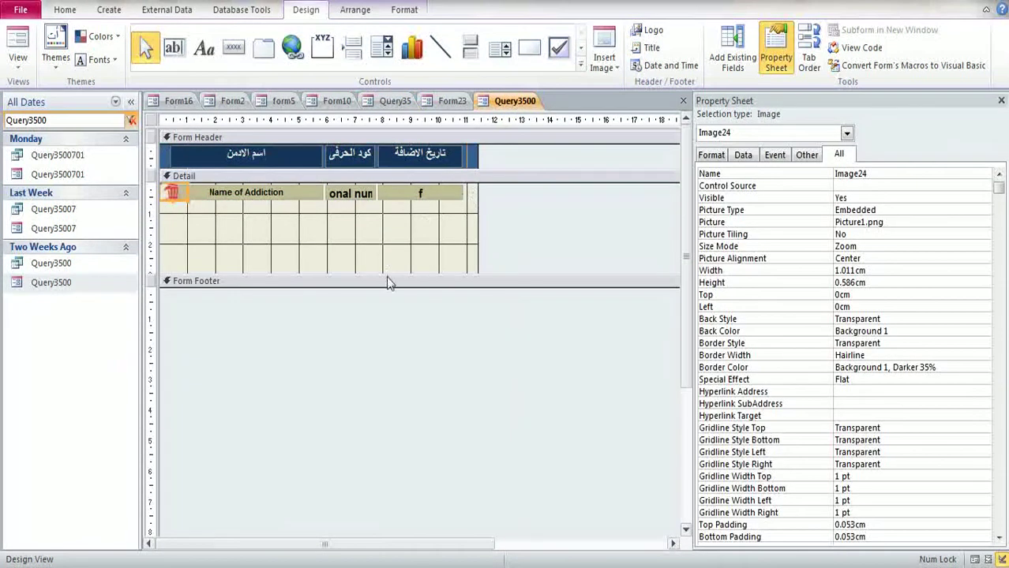
{"action": "left_click_drag", "start_coordinate": [387, 278], "coordinate": [403, 211]}
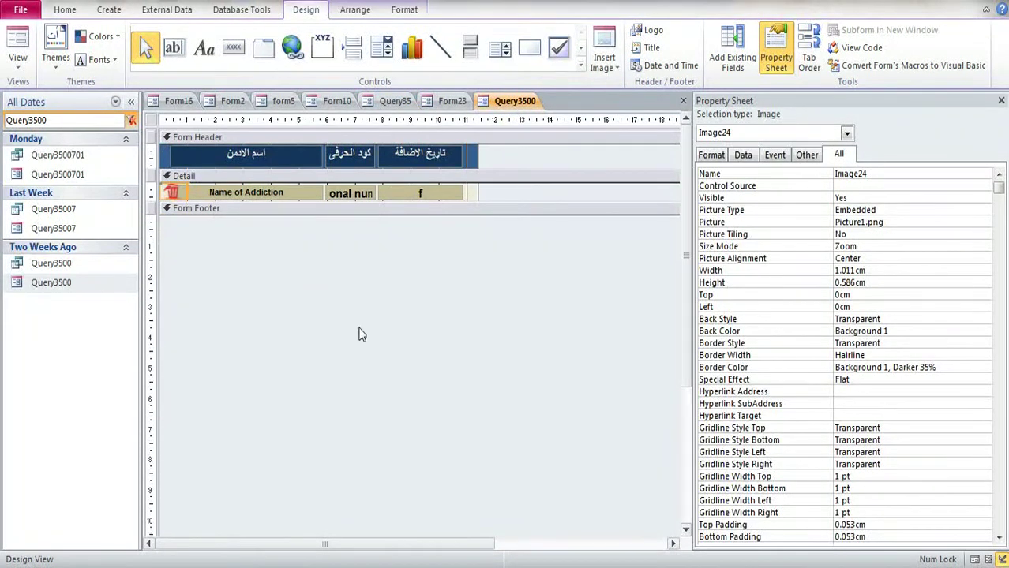
Step: Set the trash-can image's Left to 10.998cm and close the property sheet
{"action": "key", "text": "alt+Tab"}
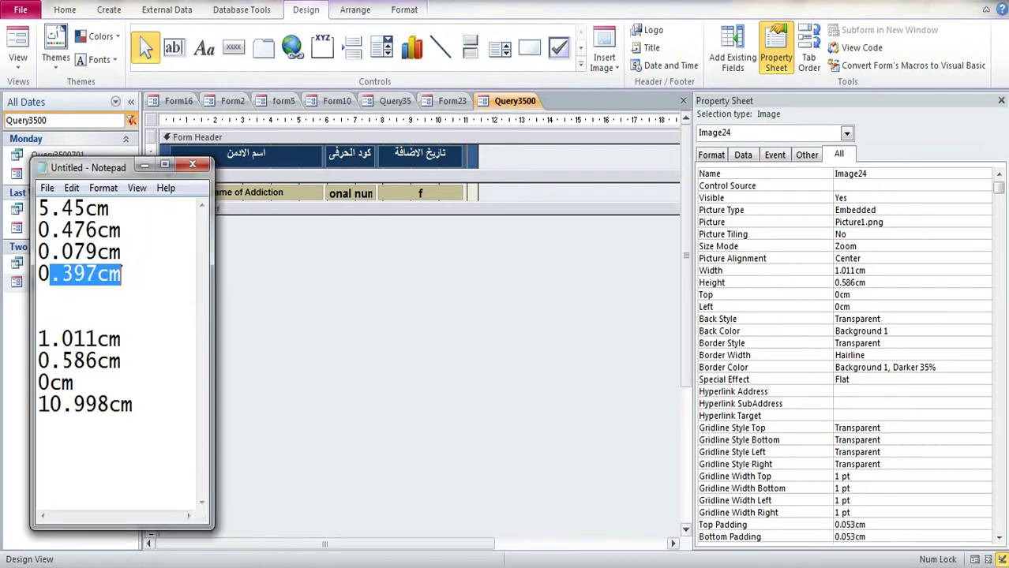
{"action": "left_click_drag", "start_coordinate": [135, 405], "coordinate": [37, 405]}
{"action": "key", "text": "ctrl+c"}
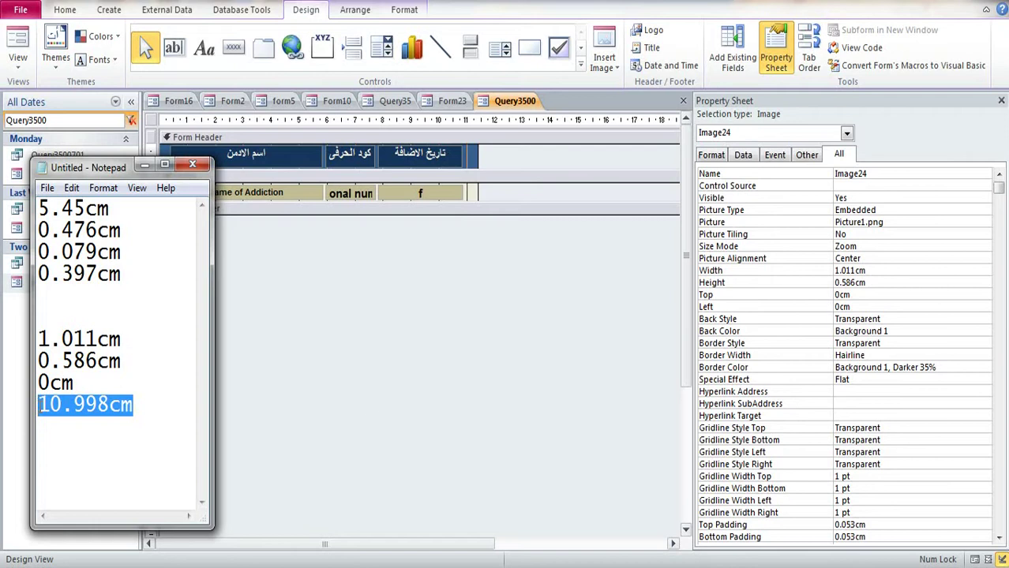
{"action": "left_click", "coordinate": [874, 307]}
{"action": "double_click", "coordinate": [863, 307]}
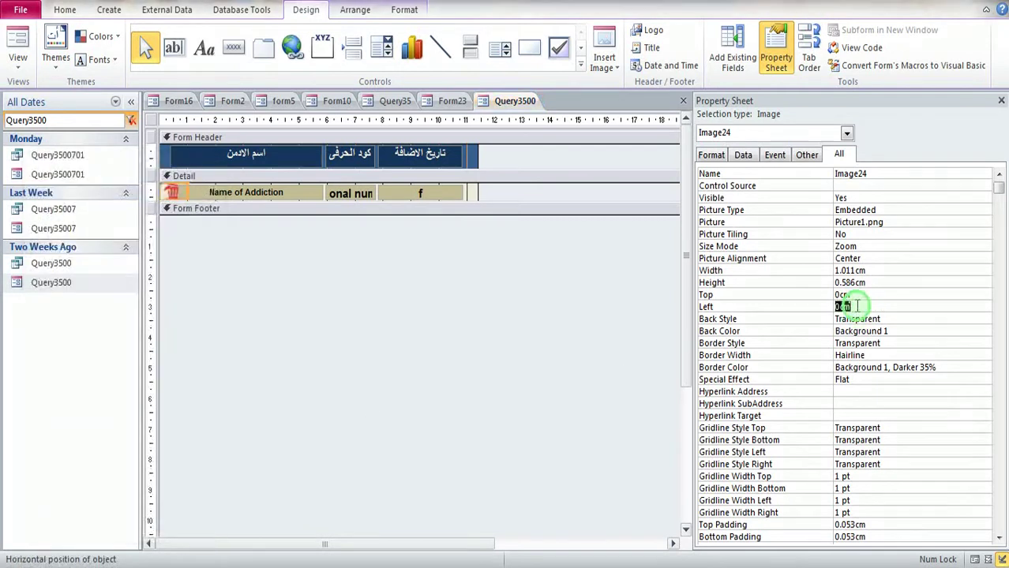
{"action": "key", "text": "ctrl+v"}
{"action": "left_click", "coordinate": [878, 294]}
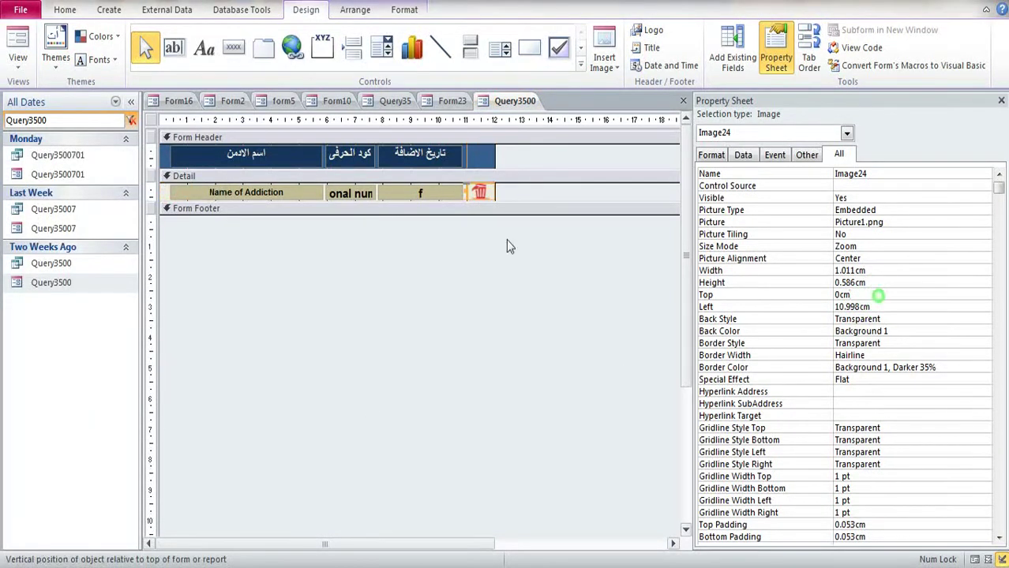
{"action": "left_click", "coordinate": [401, 284]}
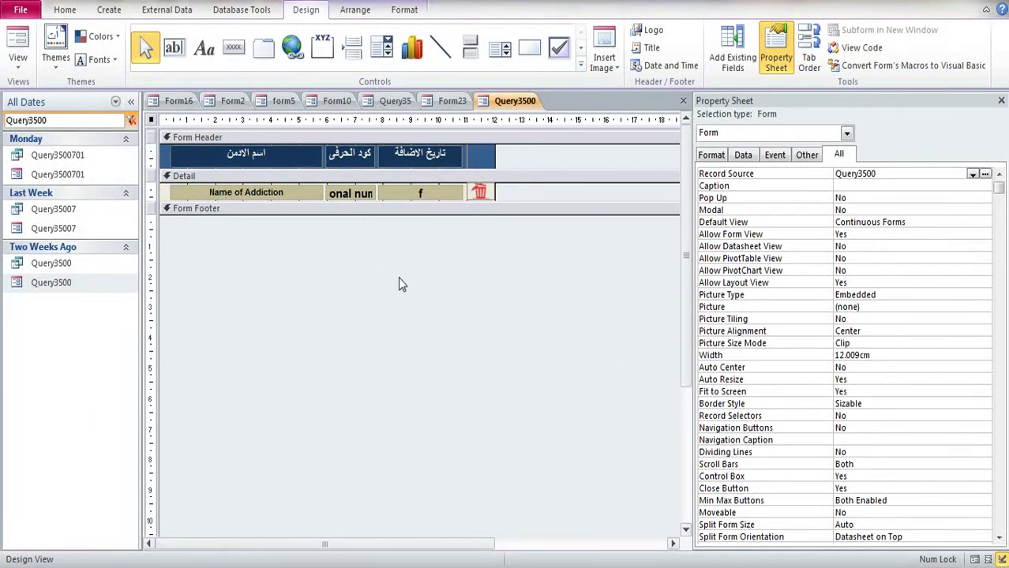
{"action": "left_click", "coordinate": [1001, 100]}
Step: Save and close Query3500 and Form23, then close Query35
{"action": "left_click", "coordinate": [1001, 100]}
{"action": "left_click", "coordinate": [450, 322]}
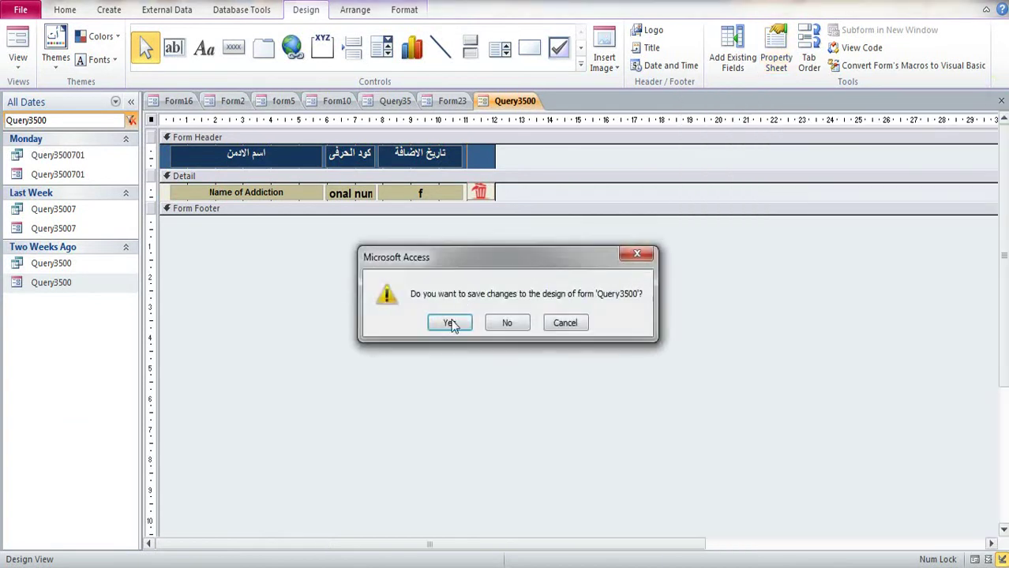
{"action": "left_click", "coordinate": [448, 101]}
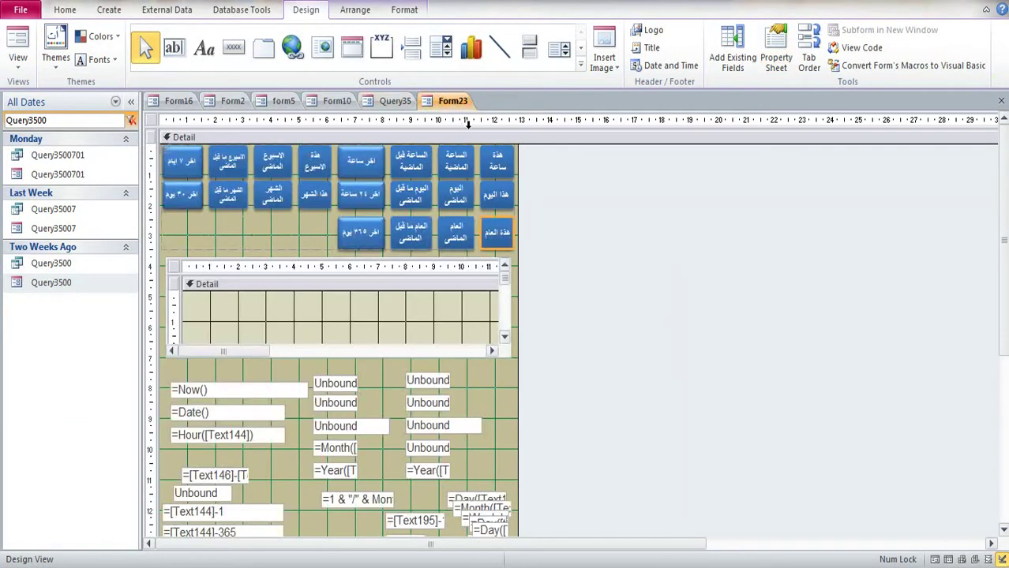
{"action": "right_click", "coordinate": [452, 102]}
{"action": "left_click", "coordinate": [478, 133]}
{"action": "left_click", "coordinate": [449, 322]}
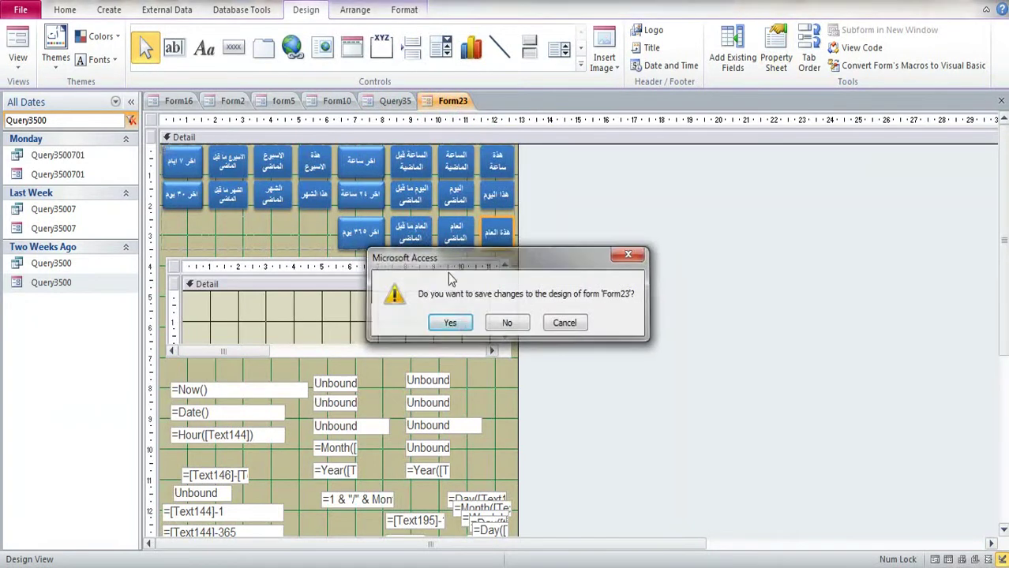
{"action": "right_click", "coordinate": [406, 102]}
{"action": "left_click", "coordinate": [430, 132]}
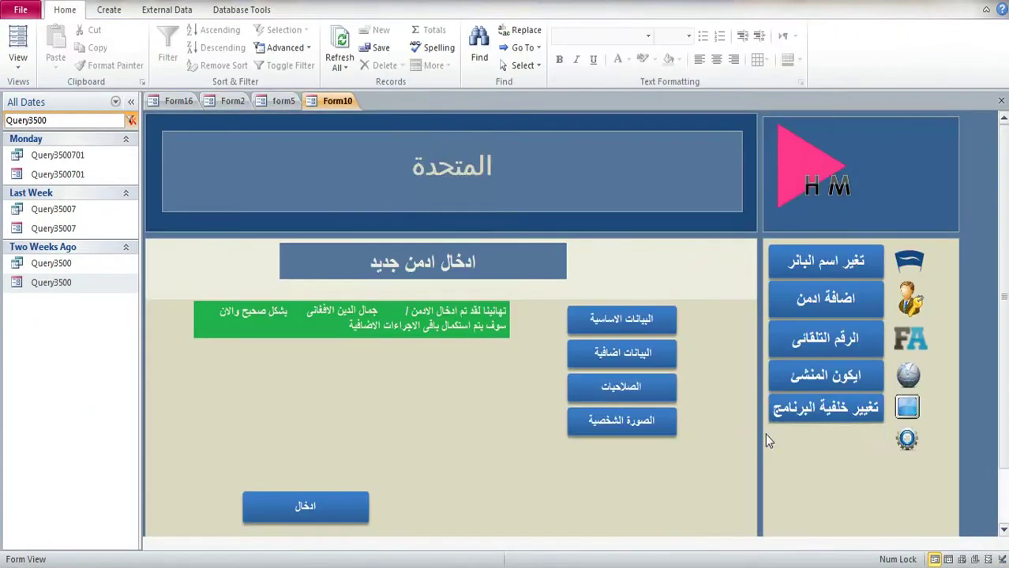
Step: On Form10's settings popup, try the this-hour and this-year admin date filters, then close it
{"action": "left_click", "coordinate": [826, 438]}
{"action": "left_click", "coordinate": [915, 158]}
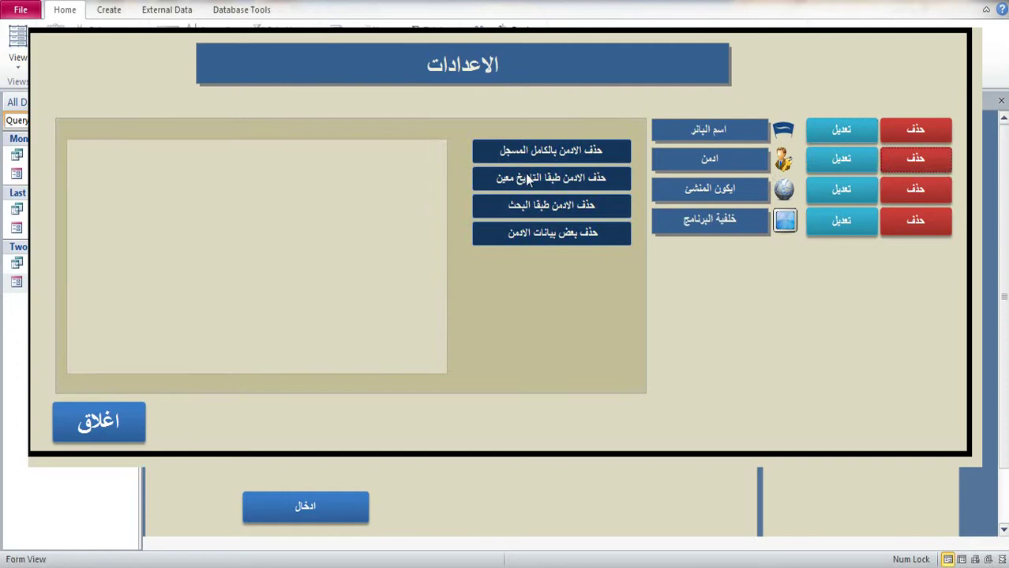
{"action": "left_click", "coordinate": [525, 176]}
{"action": "left_click", "coordinate": [409, 155]}
{"action": "left_click", "coordinate": [402, 235]}
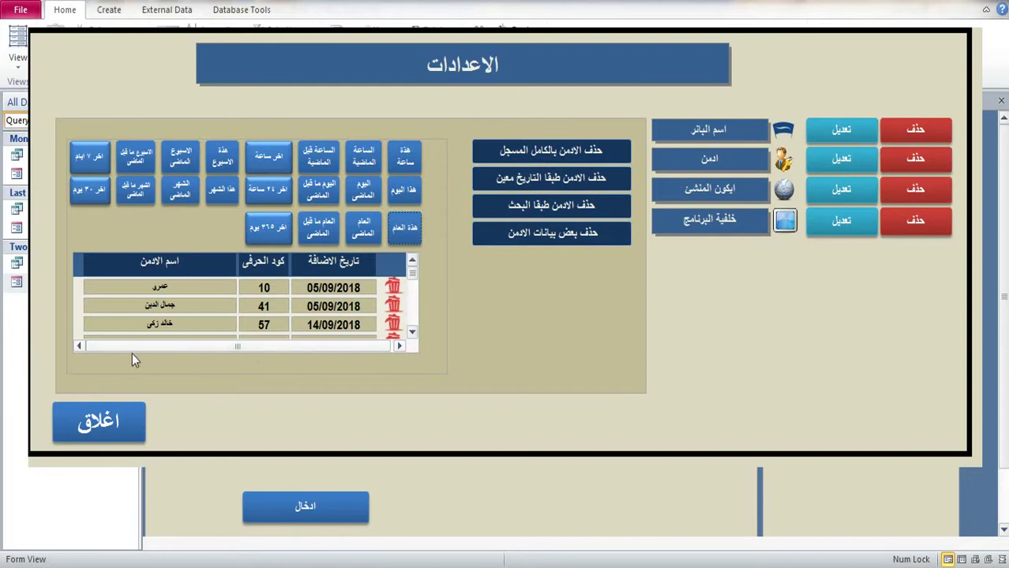
{"action": "left_click", "coordinate": [206, 346]}
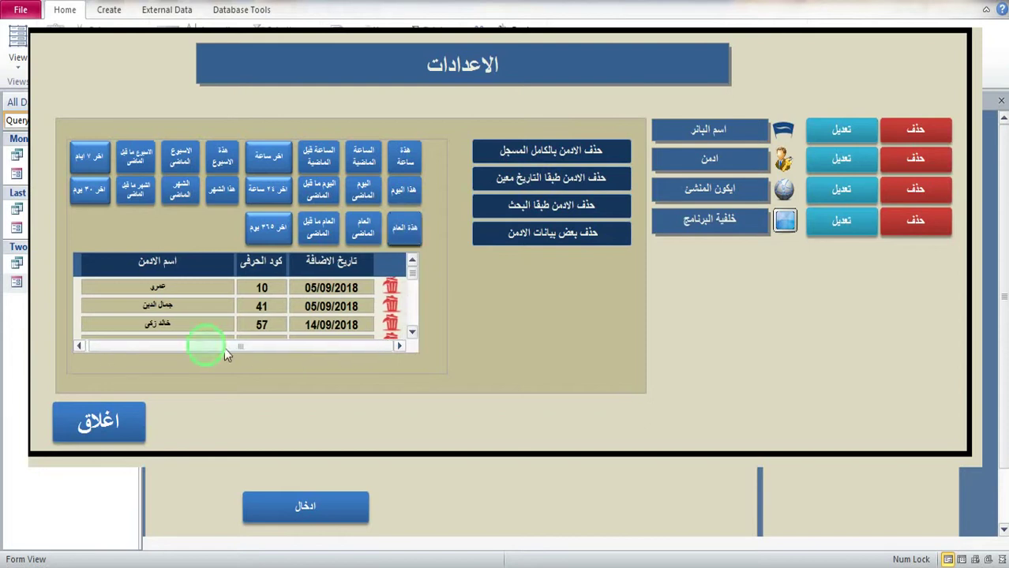
{"action": "left_click", "coordinate": [131, 422]}
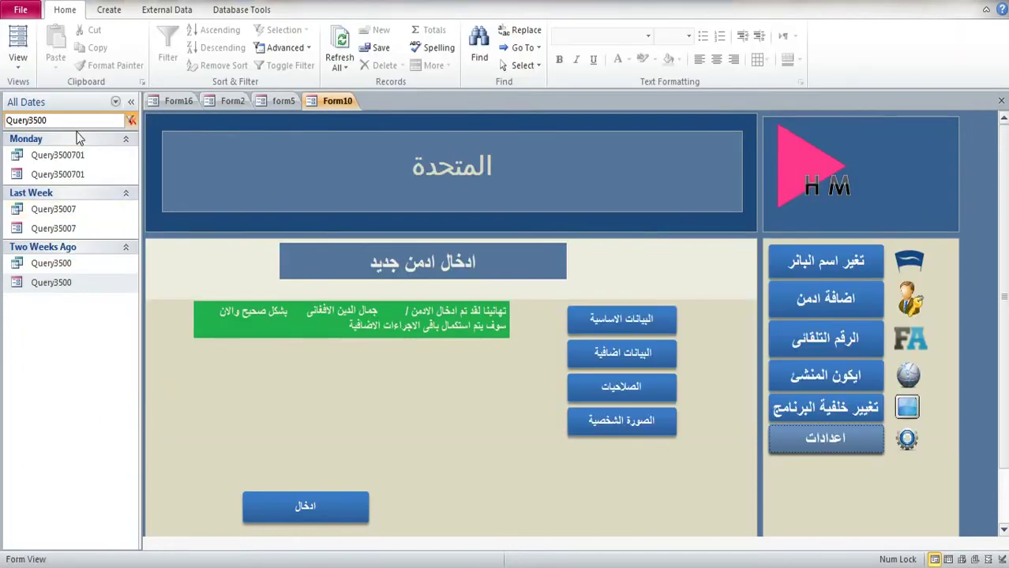
Step: Open Query3500 in Design View and shift its columns, including the trash-can image, flush left
{"action": "right_click", "coordinate": [63, 286]}
{"action": "left_click", "coordinate": [95, 324]}
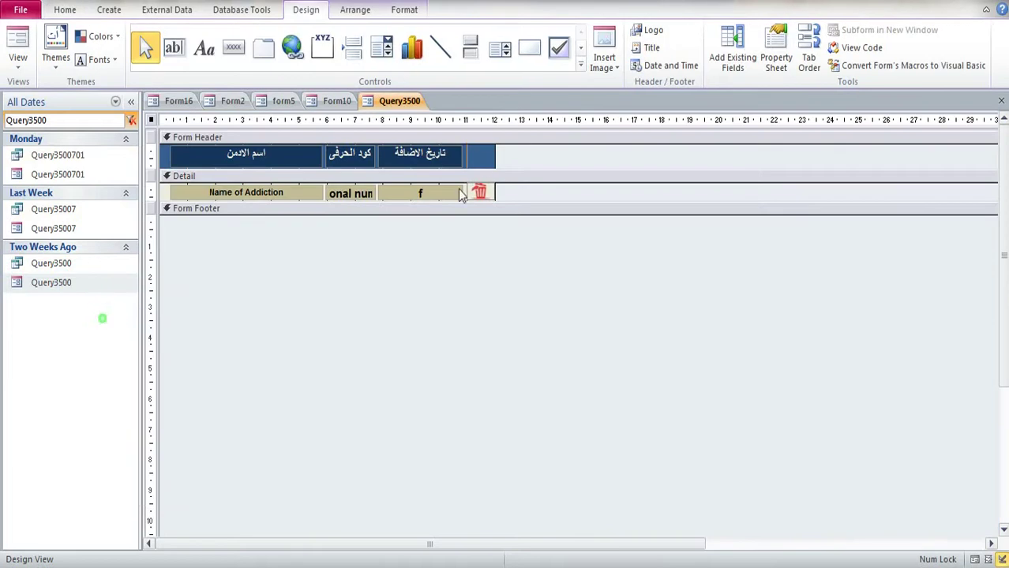
{"action": "left_click", "coordinate": [491, 161]}
{"action": "left_click", "coordinate": [164, 150]}
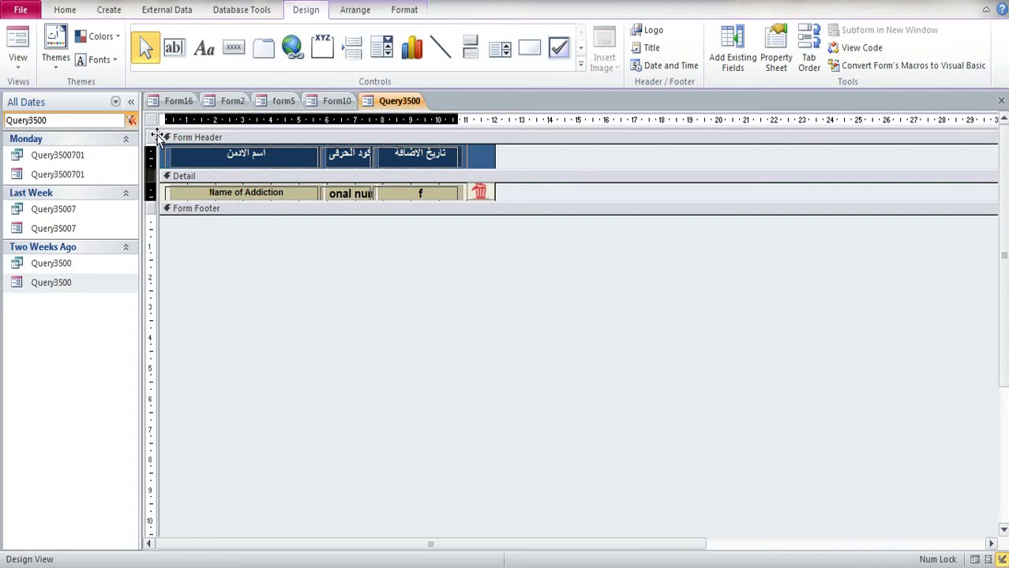
{"action": "left_click", "coordinate": [469, 167]}
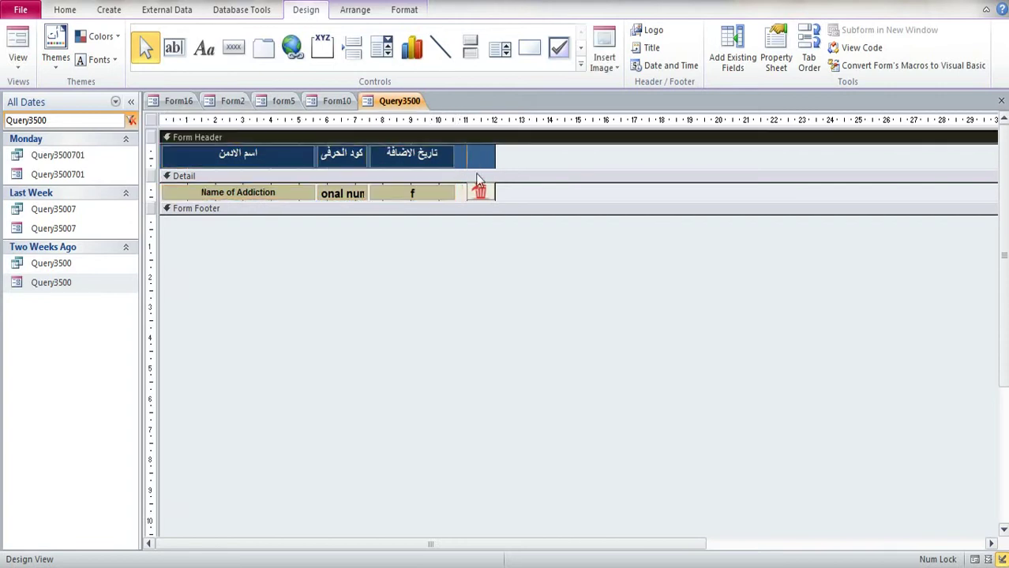
{"action": "left_click", "coordinate": [471, 193]}
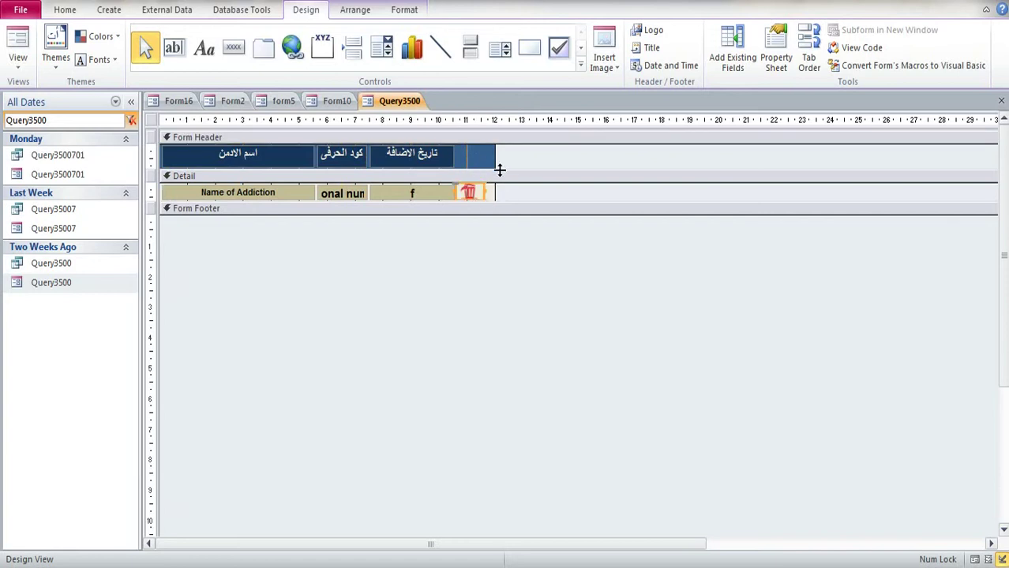
Step: Narrow the form to end at the trash-can, save and close Query3500, then reopen the settings popup
{"action": "left_click_drag", "start_coordinate": [496, 164], "coordinate": [484, 164]}
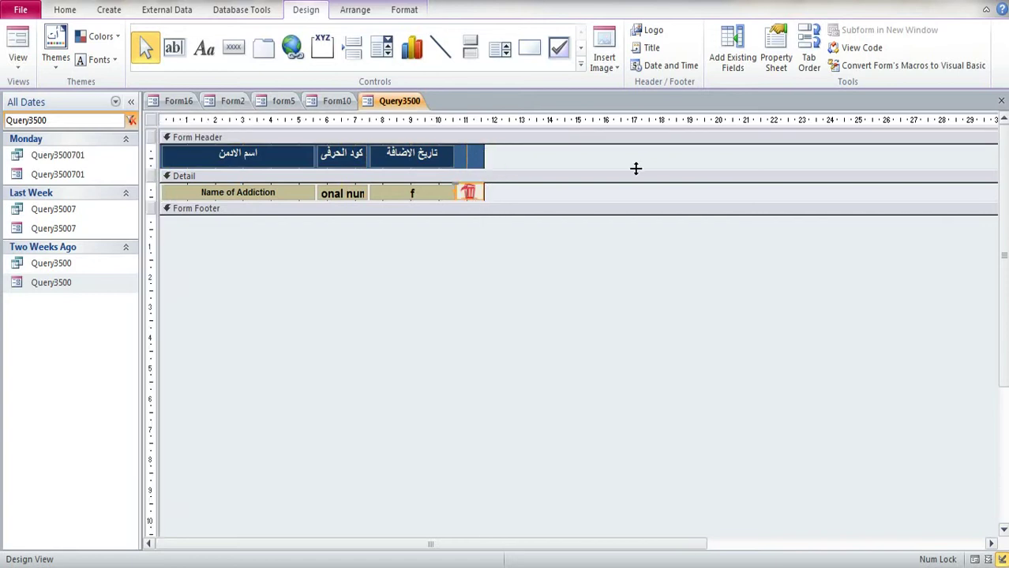
{"action": "left_click", "coordinate": [1001, 101]}
{"action": "left_click", "coordinate": [453, 323]}
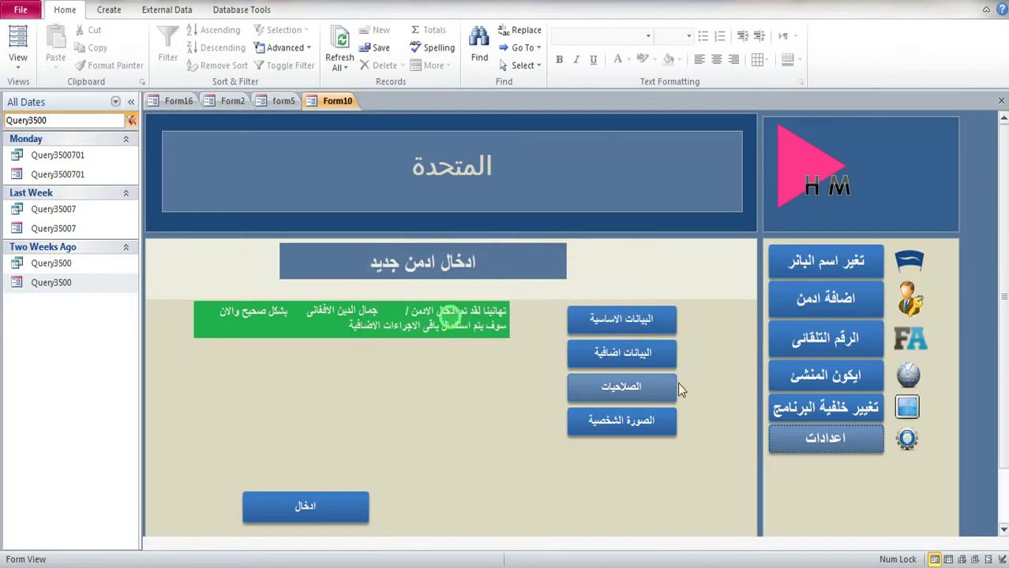
{"action": "left_click", "coordinate": [834, 436]}
Step: Show the admin delete-by-date filters and list admins added today and this year
{"action": "left_click", "coordinate": [900, 162]}
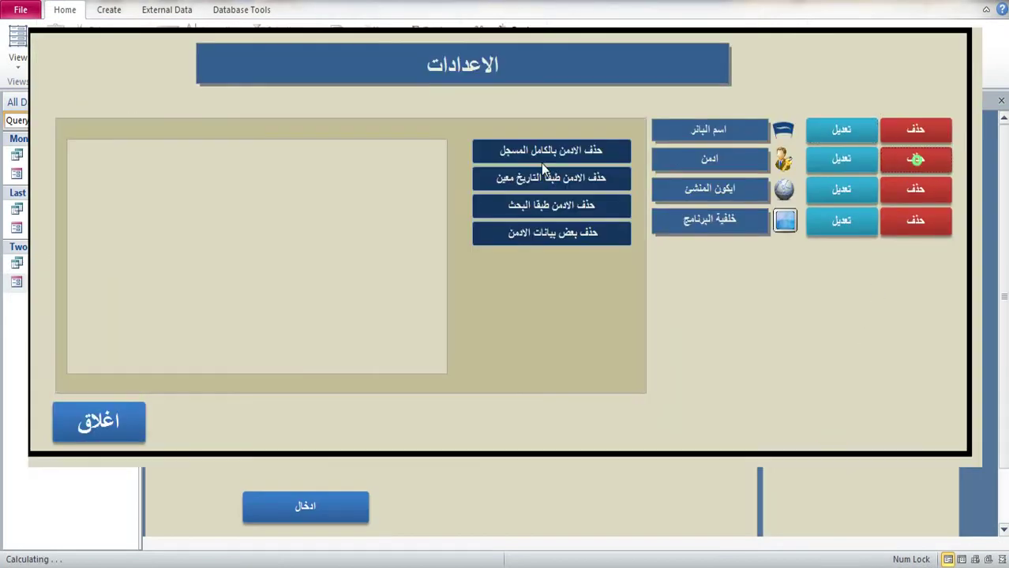
{"action": "left_click", "coordinate": [557, 180]}
{"action": "left_click", "coordinate": [404, 188]}
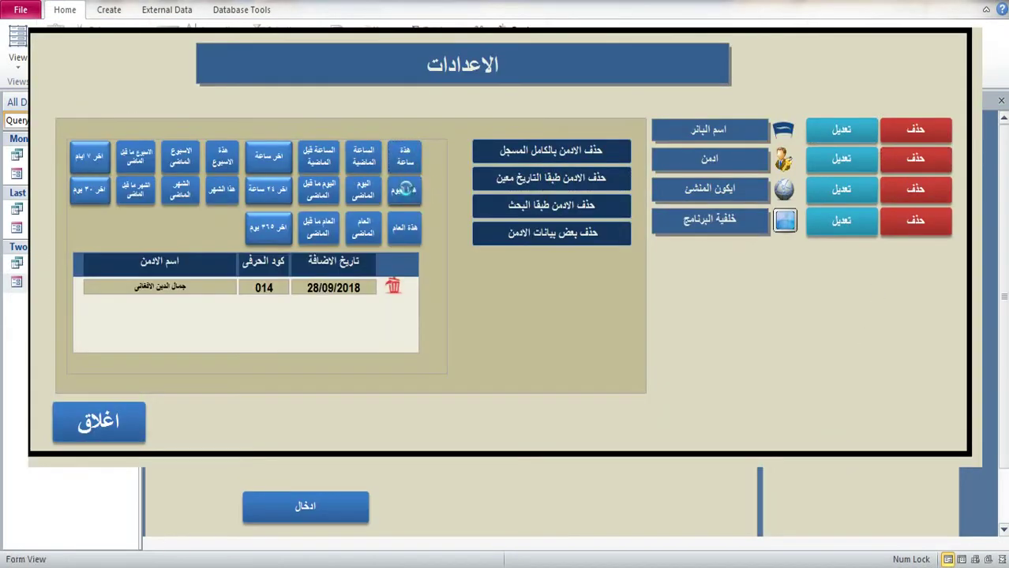
{"action": "left_click", "coordinate": [404, 188]}
{"action": "left_click", "coordinate": [406, 229]}
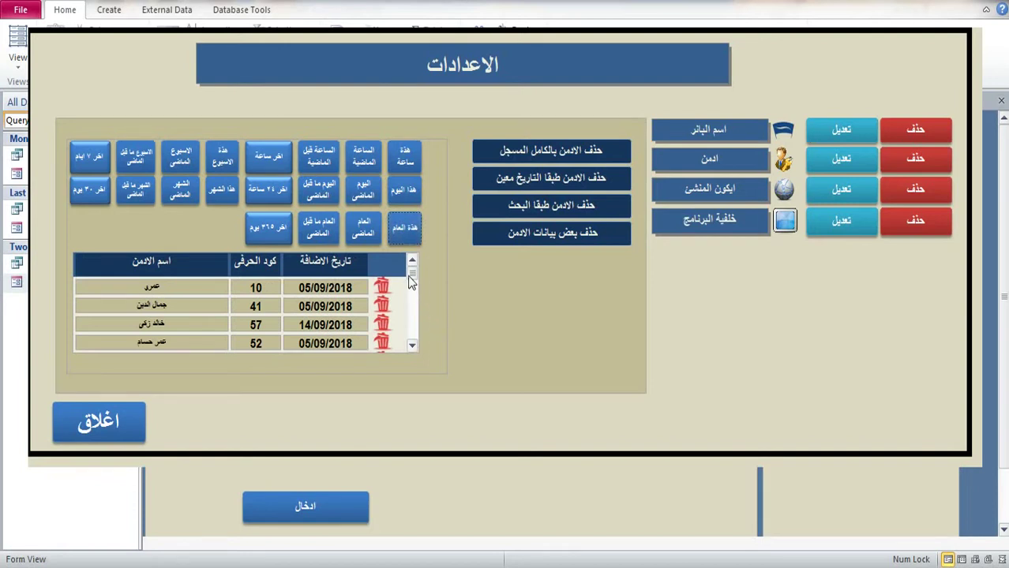
{"action": "mouse_move", "coordinate": [409, 276]}
{"action": "left_mouse_down"}
{"action": "mouse_move", "coordinate": [412, 334]}
{"action": "mouse_move", "coordinate": [407, 279]}
{"action": "left_mouse_up"}
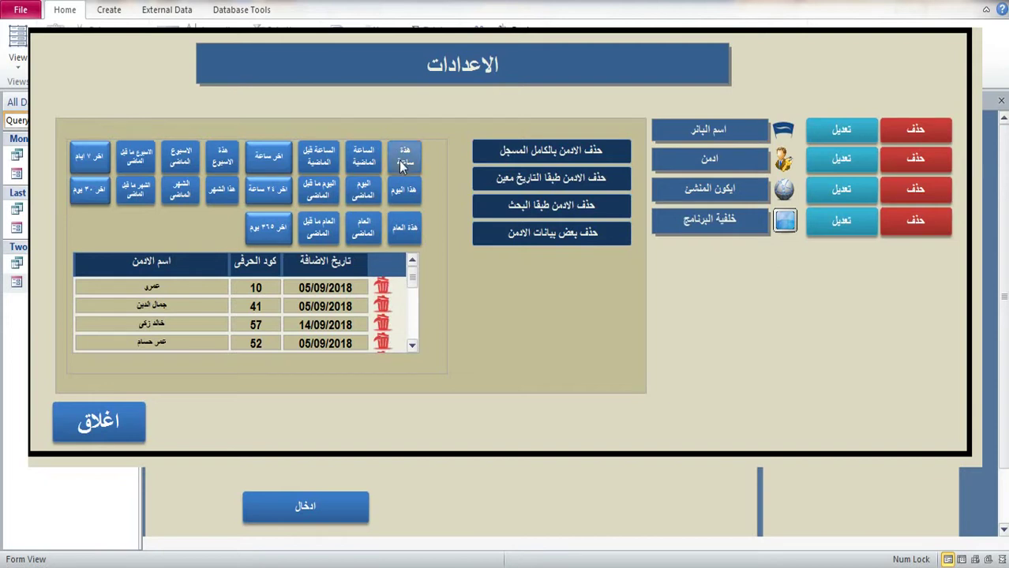
Step: Rerun the today and this-year filters and scroll through the resulting admin list
{"action": "left_click", "coordinate": [405, 191]}
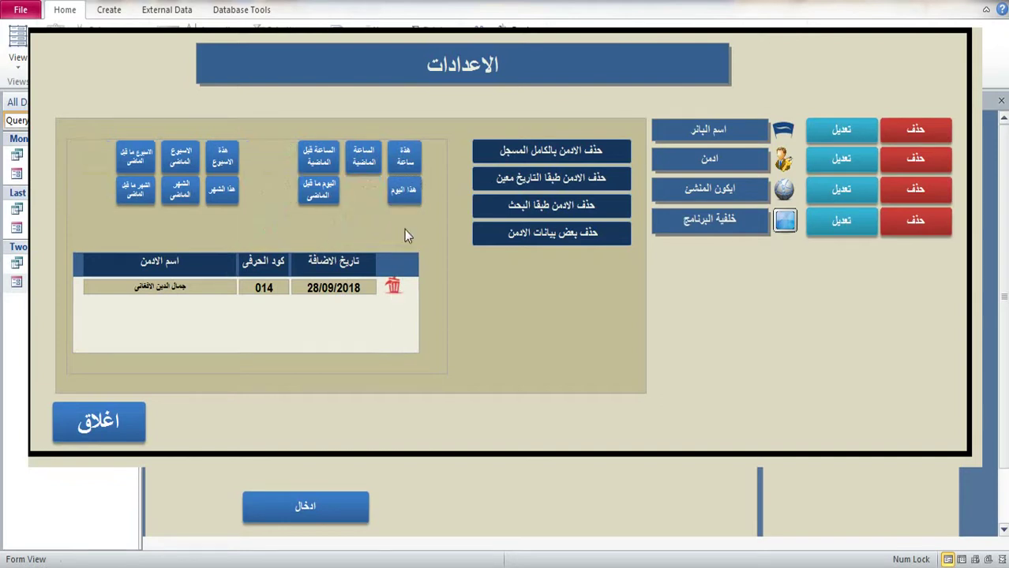
{"action": "left_click", "coordinate": [407, 231]}
{"action": "left_click_drag", "start_coordinate": [411, 282], "coordinate": [411, 294]}
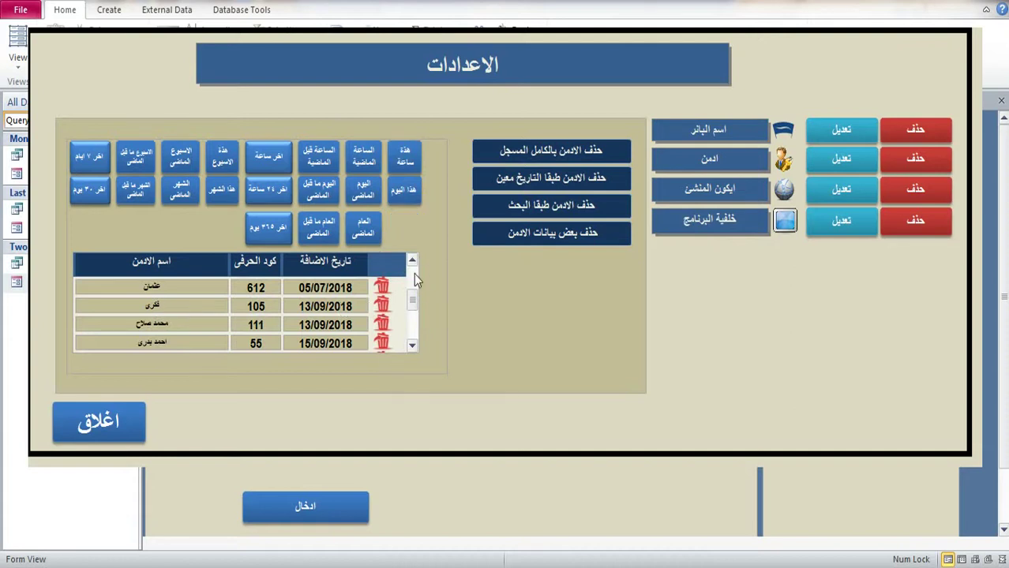
{"action": "left_click_drag", "start_coordinate": [412, 304], "coordinate": [412, 269]}
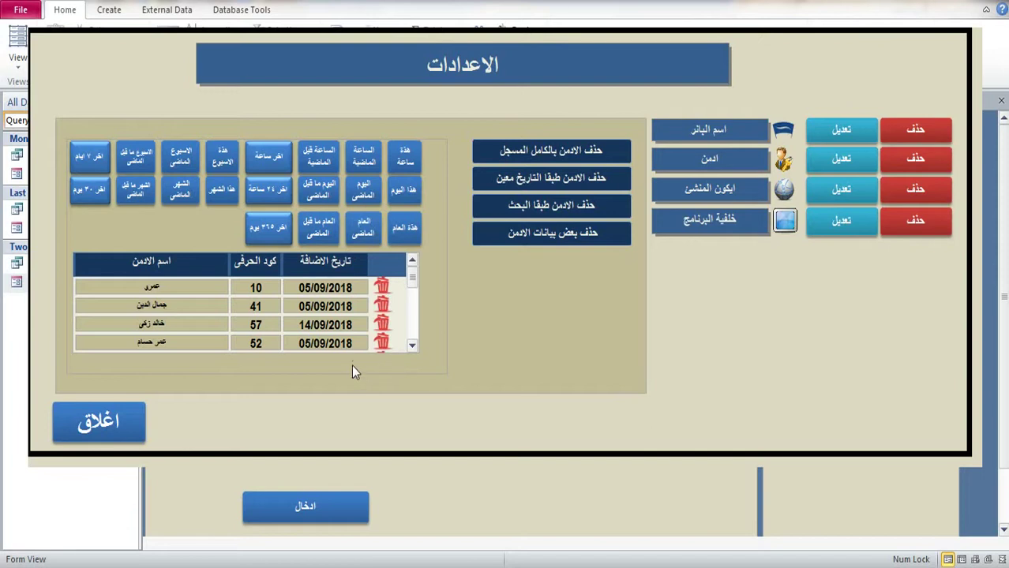
{"action": "mouse_move", "coordinate": [412, 278]}
{"action": "left_mouse_down"}
{"action": "mouse_move", "coordinate": [412, 320]}
{"action": "mouse_move", "coordinate": [424, 283]}
{"action": "left_mouse_up"}
Step: Filter admins by last year, last 24 hours and this month, then close the popup
{"action": "left_click", "coordinate": [379, 237]}
{"action": "left_click", "coordinate": [332, 231]}
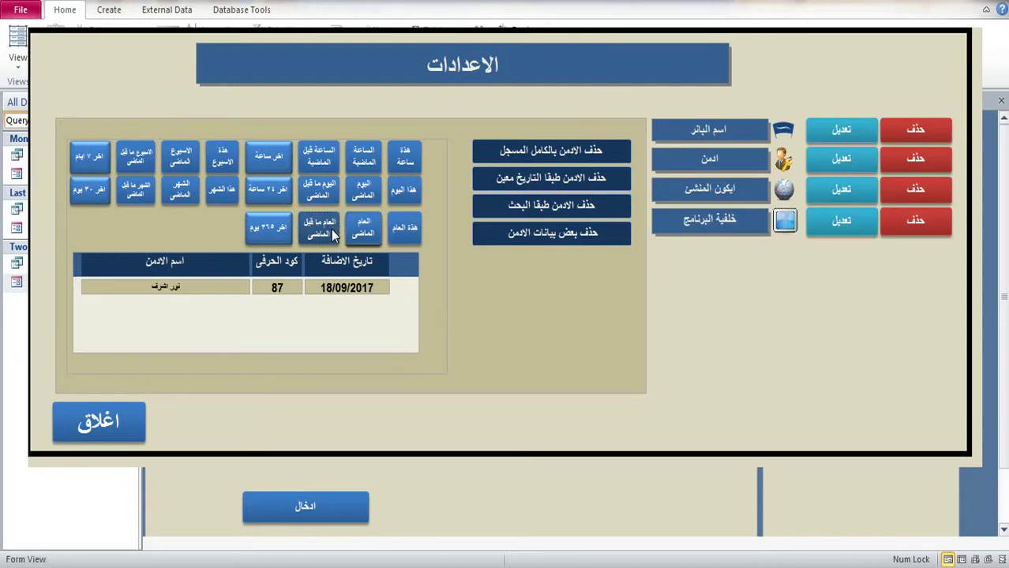
{"action": "left_click", "coordinate": [262, 199]}
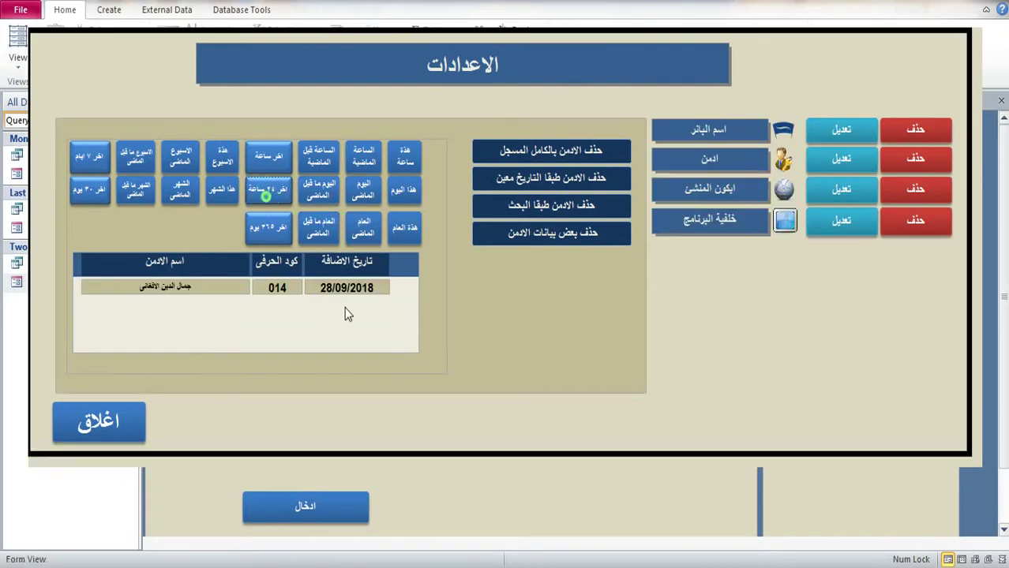
{"action": "left_click", "coordinate": [228, 199]}
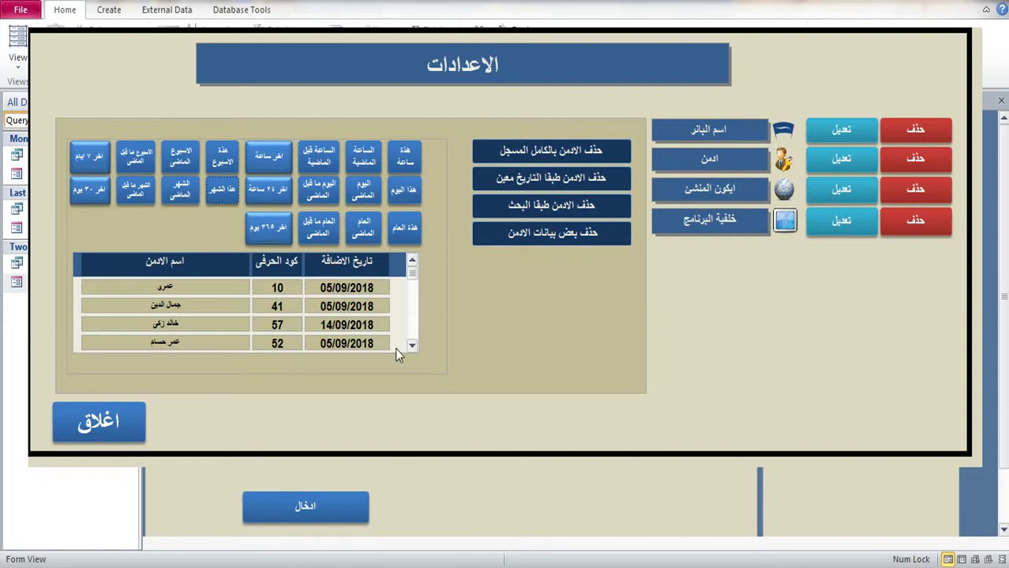
{"action": "left_click", "coordinate": [813, 497]}
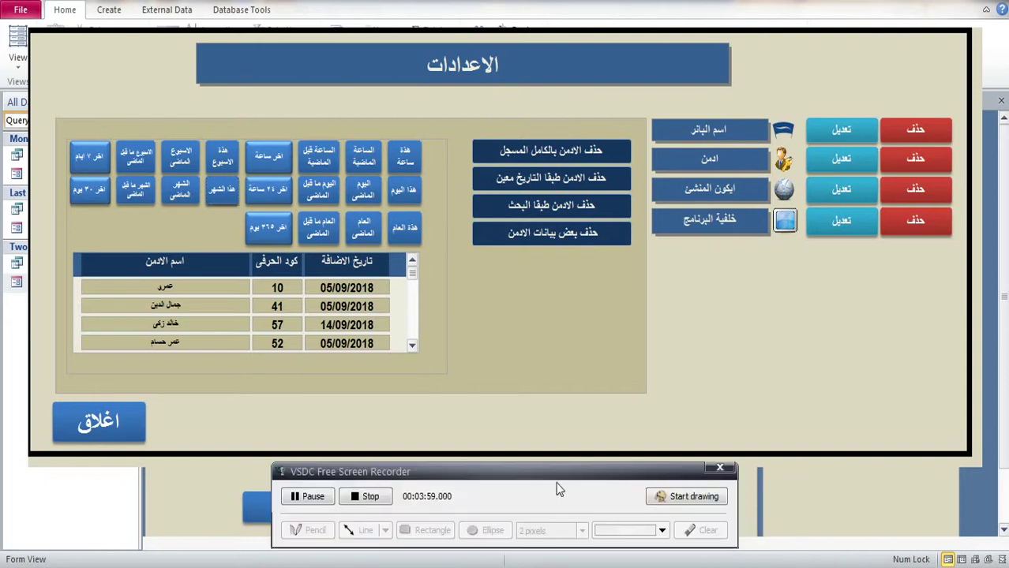
{"action": "left_click", "coordinate": [308, 497]}
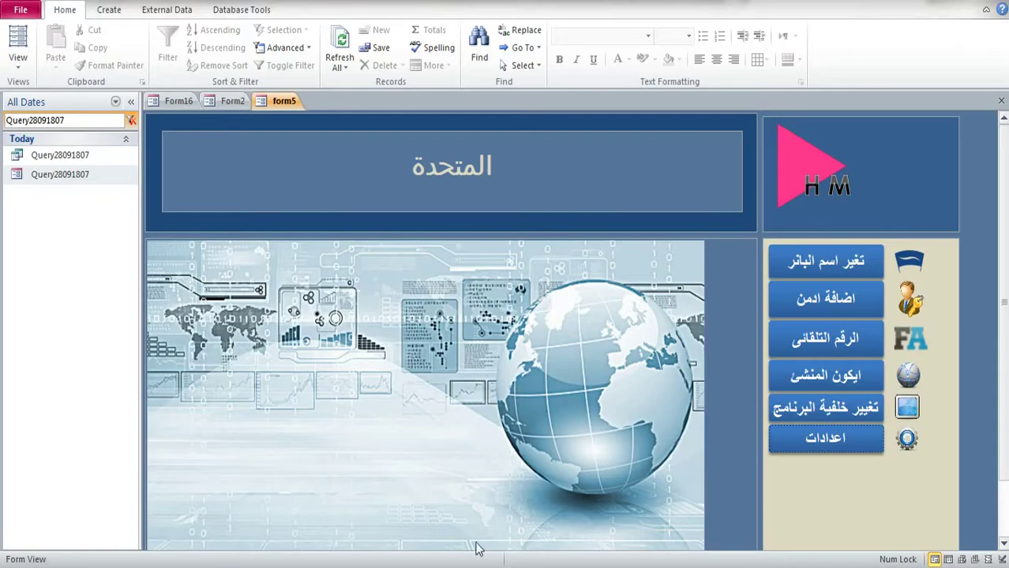
Step: Reopen settings, show the delete-by-date periods, and list admins added this hour and today
{"action": "left_click", "coordinate": [822, 437]}
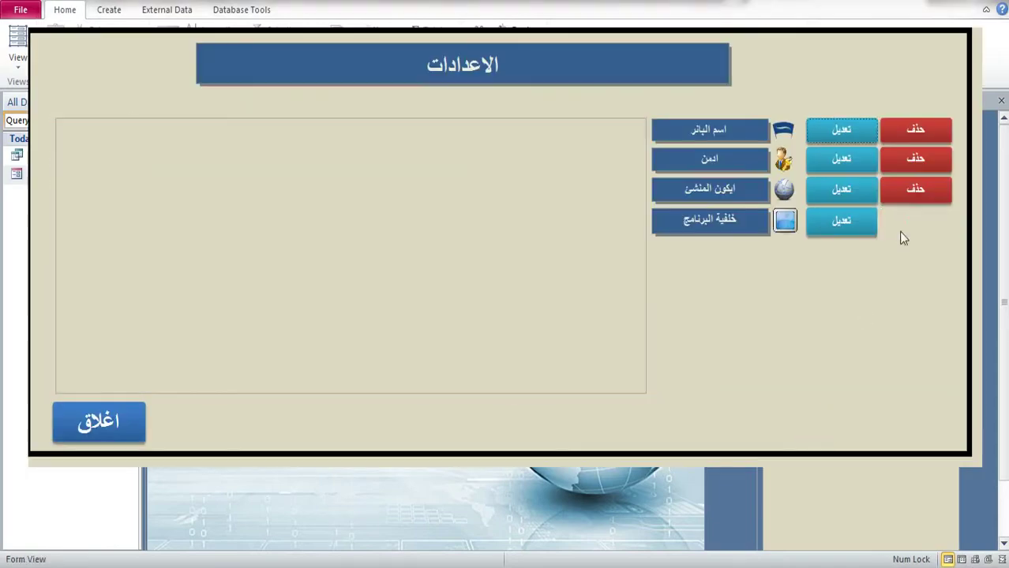
{"action": "left_click", "coordinate": [916, 160]}
{"action": "left_click", "coordinate": [543, 182]}
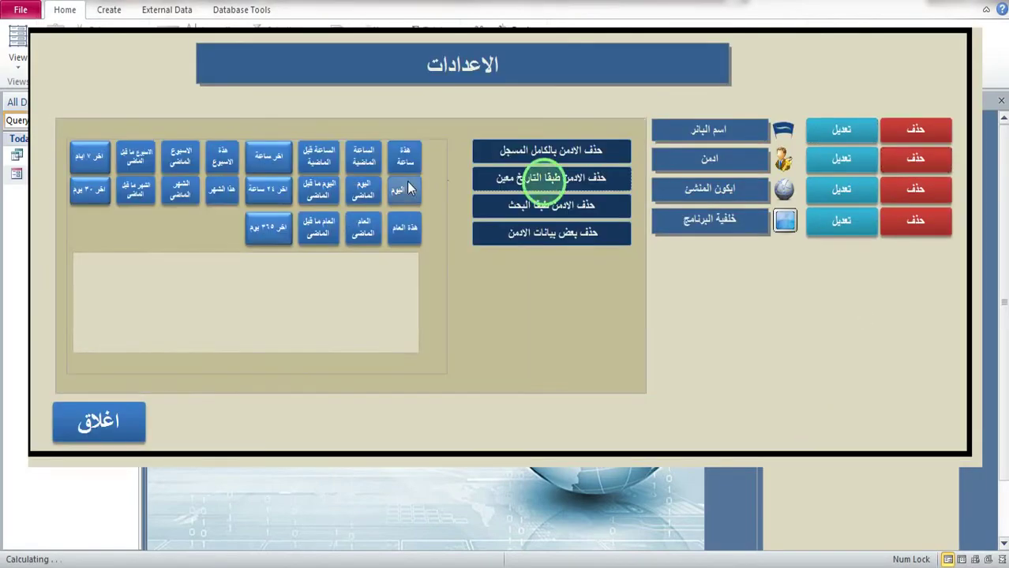
{"action": "left_click", "coordinate": [405, 162]}
{"action": "left_click", "coordinate": [405, 192]}
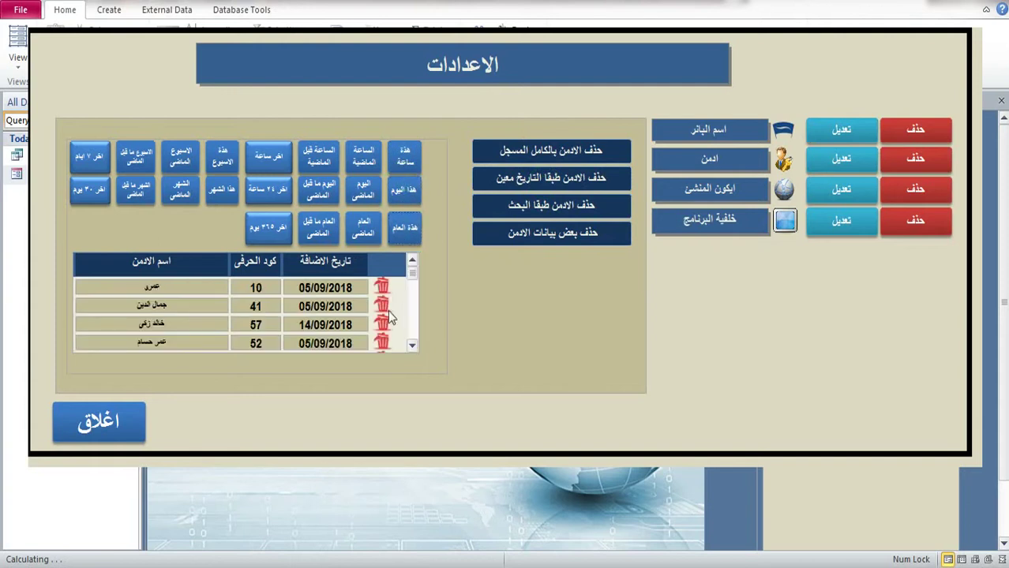
Step: Filter admins to the previous hour, day, year, year before last and last 365 days
{"action": "left_click", "coordinate": [363, 156]}
{"action": "left_click", "coordinate": [362, 190]}
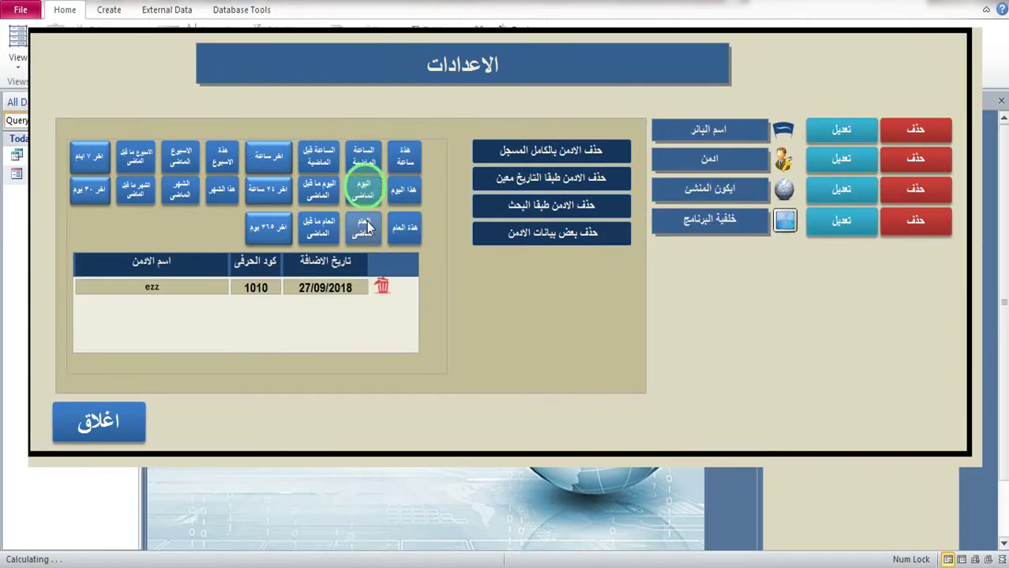
{"action": "left_click", "coordinate": [363, 227]}
{"action": "left_click", "coordinate": [323, 165]}
{"action": "left_click", "coordinate": [318, 189]}
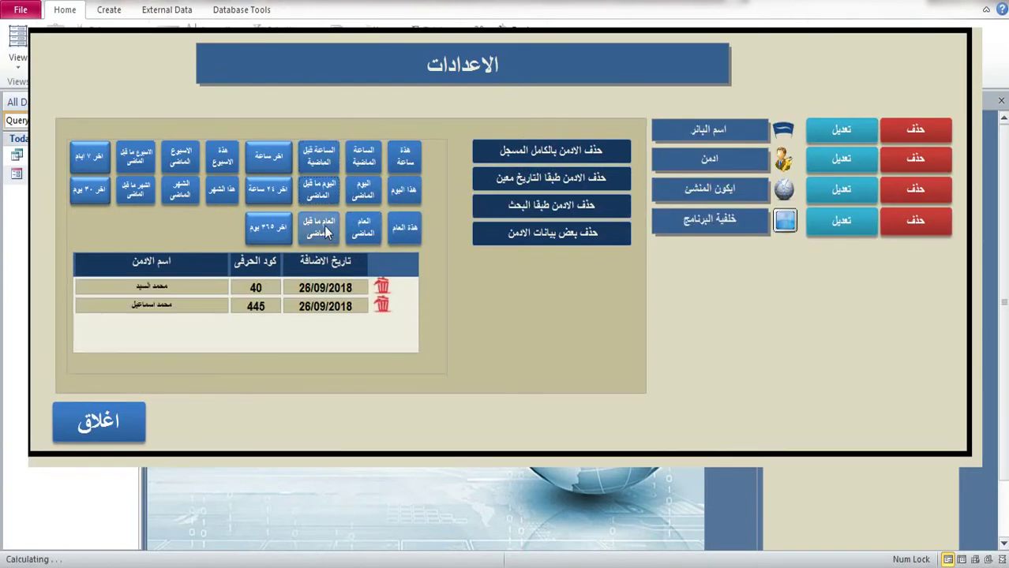
{"action": "left_click", "coordinate": [272, 162]}
{"action": "left_click", "coordinate": [271, 233]}
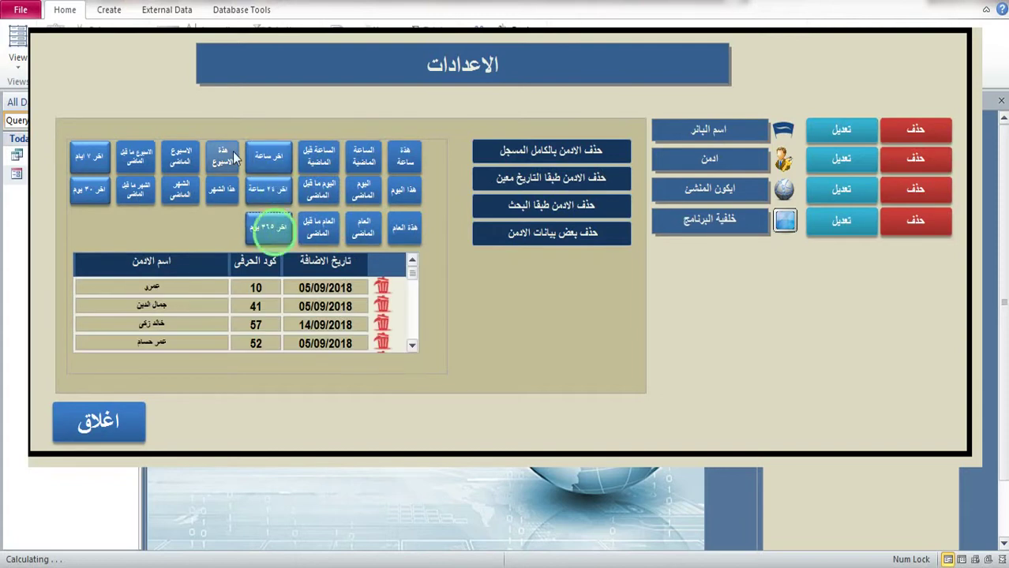
Step: Filter admins by this month, previous month and last 30 days, then request deleting all admins
{"action": "left_click", "coordinate": [222, 190]}
{"action": "left_click", "coordinate": [193, 160]}
{"action": "left_click", "coordinate": [184, 192]}
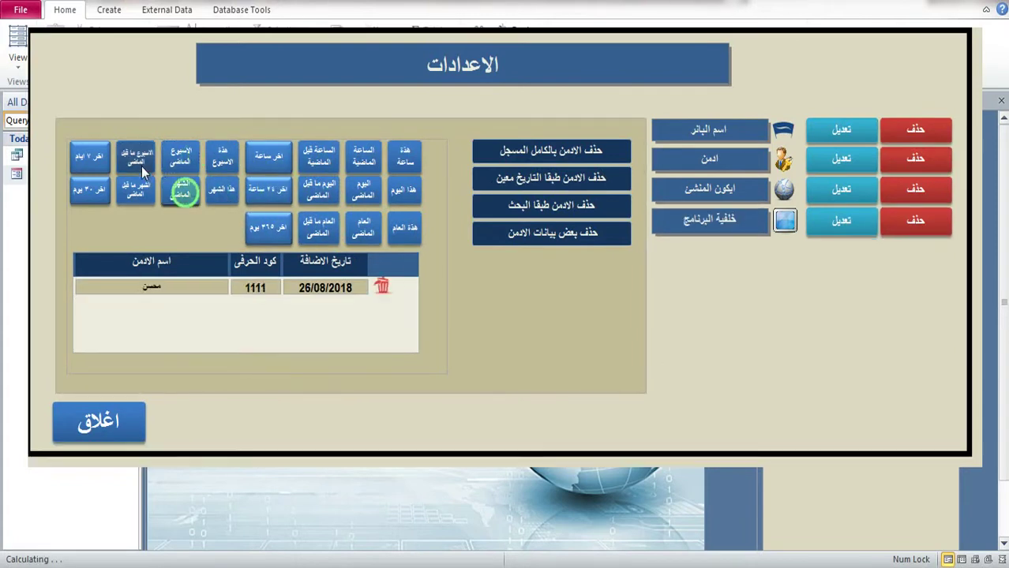
{"action": "left_click", "coordinate": [139, 161]}
{"action": "left_click", "coordinate": [91, 188]}
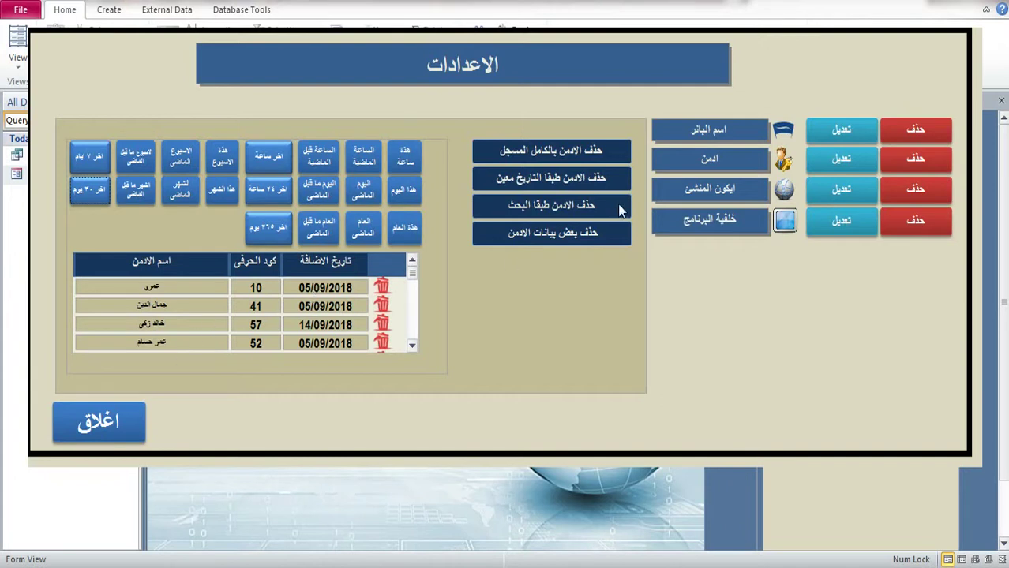
{"action": "left_click", "coordinate": [536, 152]}
Step: Confirm deleting all admins, enter a test password and erase it, then bring up the form's views
{"action": "left_click", "coordinate": [284, 259]}
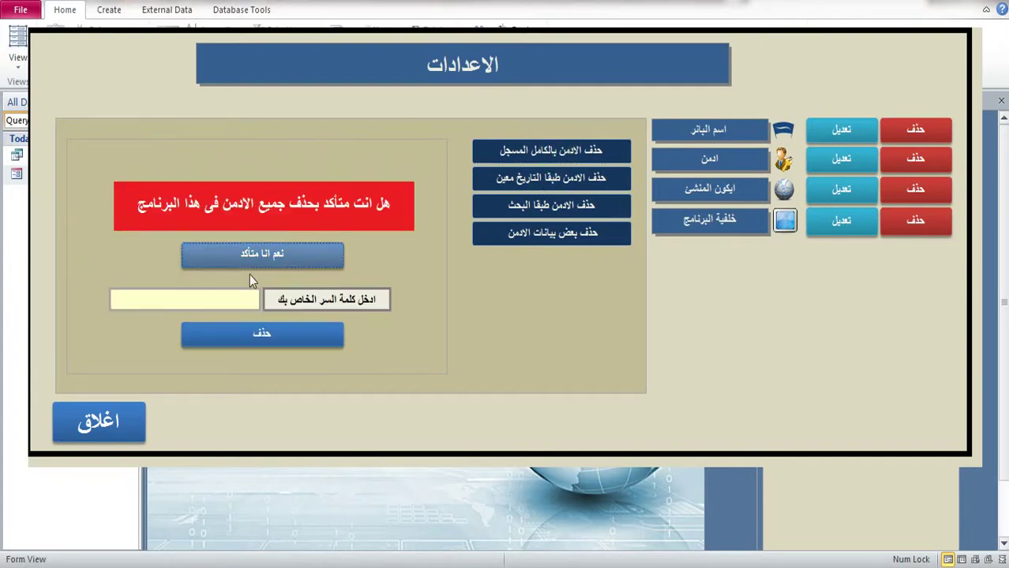
{"action": "left_click", "coordinate": [241, 294]}
{"action": "type", "text": "12"}
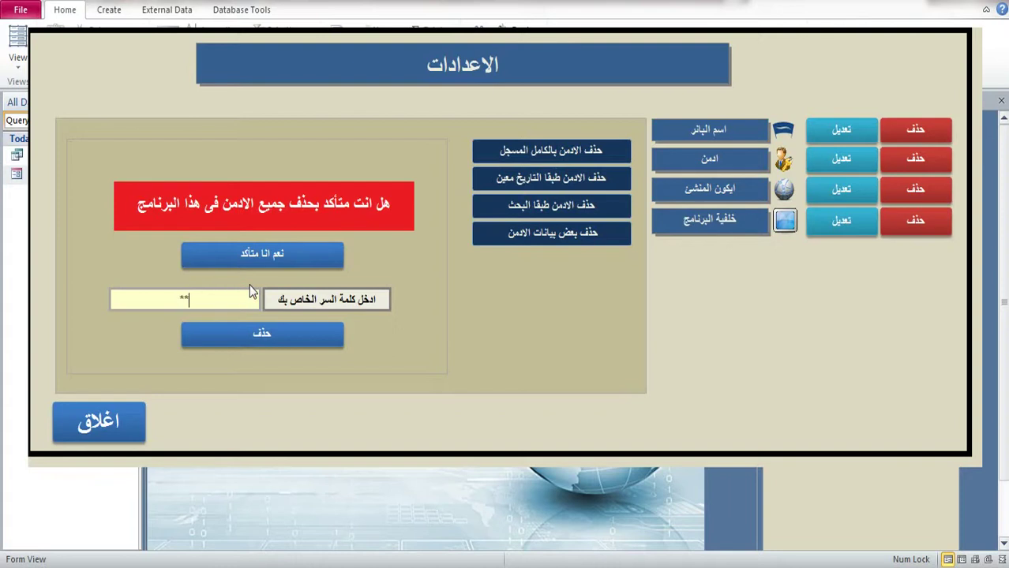
{"action": "type", "text": "3"}
{"action": "key", "text": "BackSpace"}
{"action": "key", "text": "BackSpace"}
{"action": "key", "text": "BackSpace"}
{"action": "right_click", "coordinate": [774, 92]}
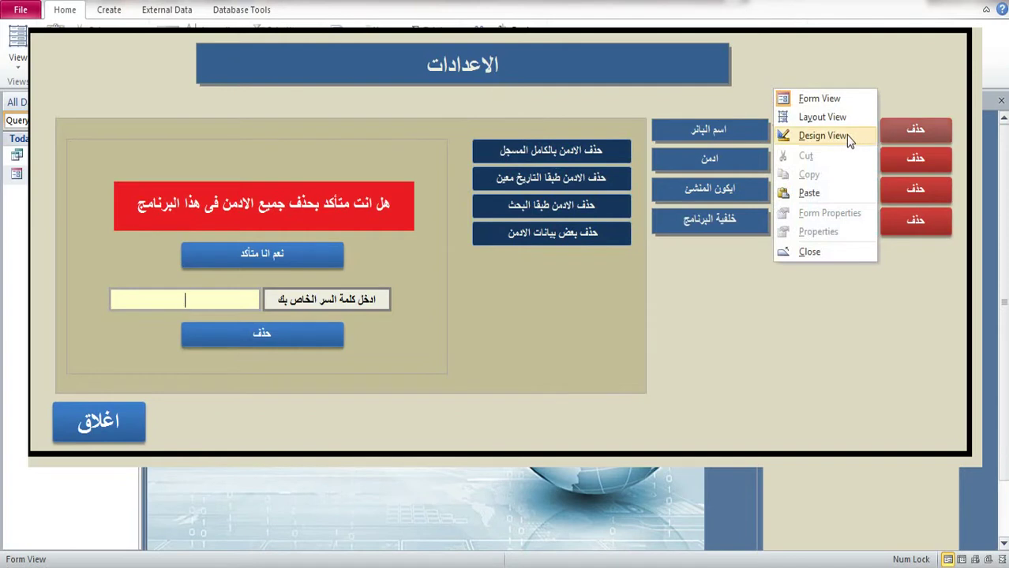
Step: Close the settings form's design view and open Form21 in Design View
{"action": "left_click", "coordinate": [821, 135]}
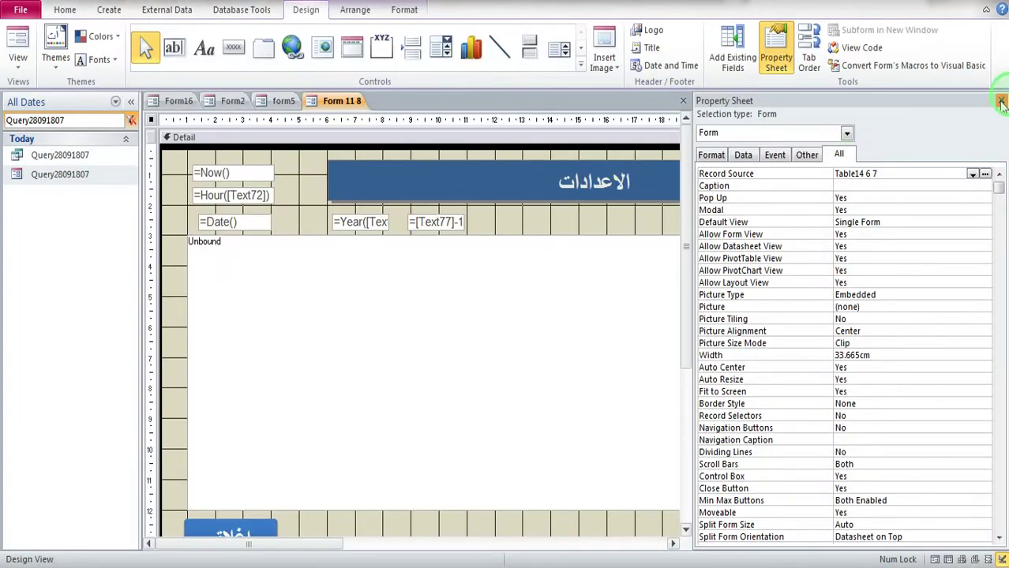
{"action": "left_click", "coordinate": [1001, 104]}
{"action": "left_click", "coordinate": [1002, 101]}
{"action": "double_click", "coordinate": [76, 118]}
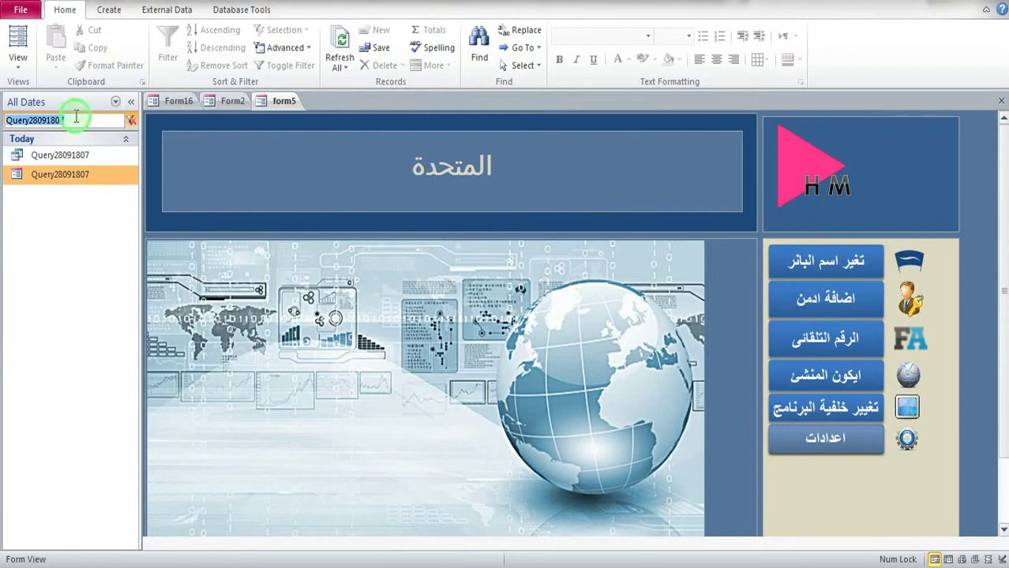
{"action": "type", "text": "21"}
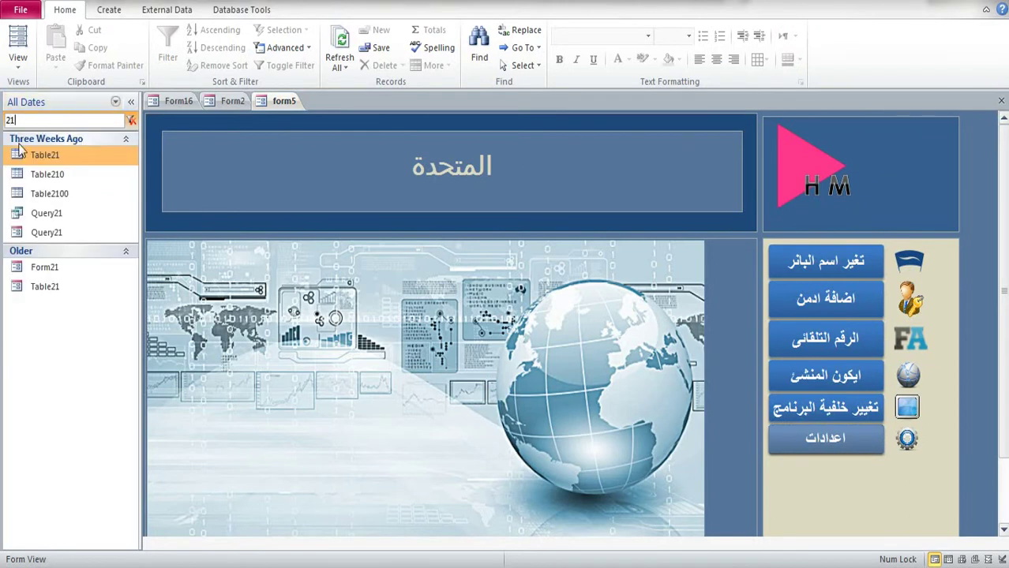
{"action": "double_click", "coordinate": [40, 266]}
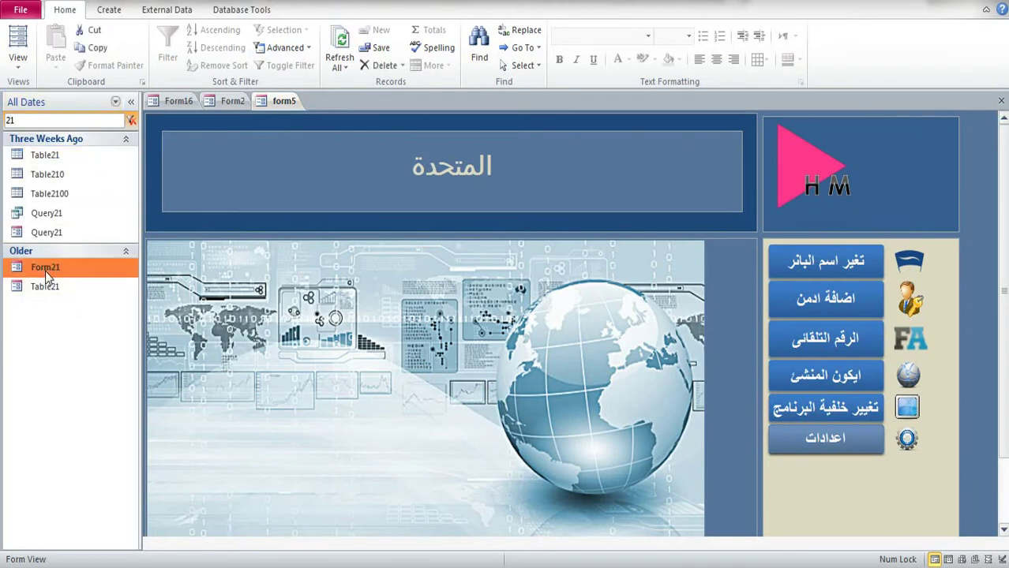
{"action": "right_click", "coordinate": [807, 153]}
{"action": "left_click", "coordinate": [838, 196]}
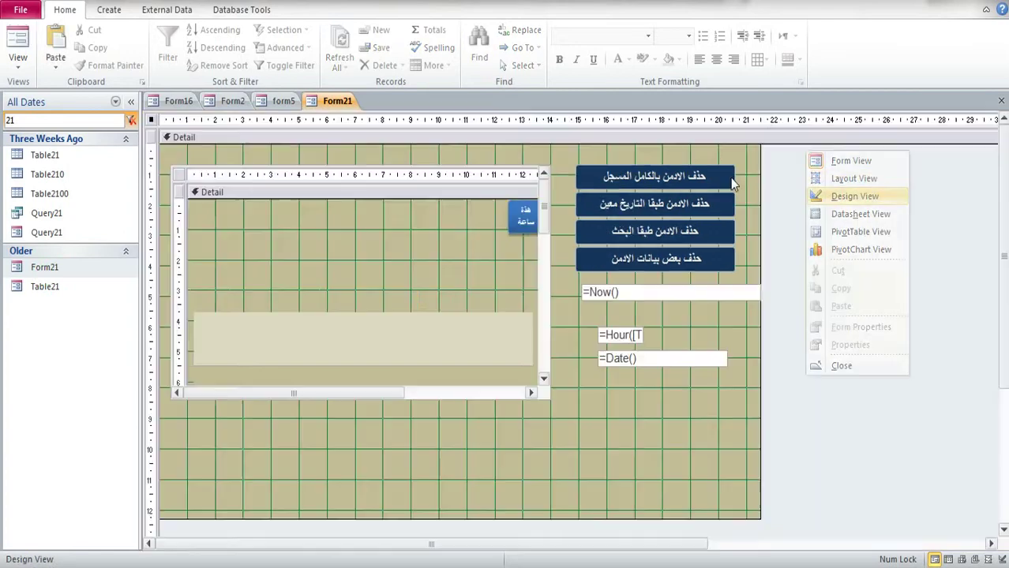
Step: View the delete-all-admins button's On Click code and copy the form22 name from it
{"action": "left_click", "coordinate": [676, 176]}
{"action": "left_click", "coordinate": [776, 57]}
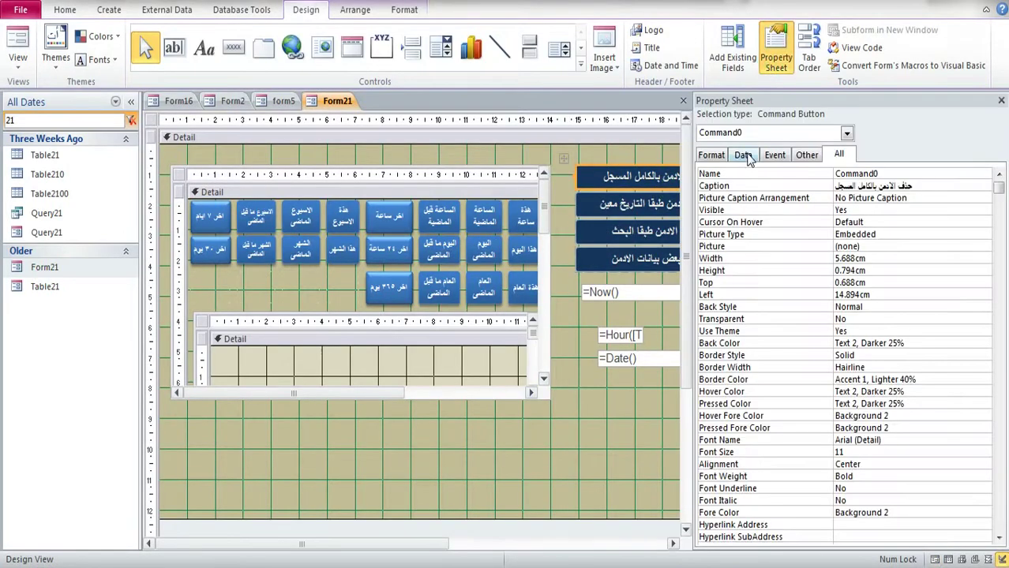
{"action": "left_click", "coordinate": [775, 155]}
{"action": "left_click", "coordinate": [924, 173]}
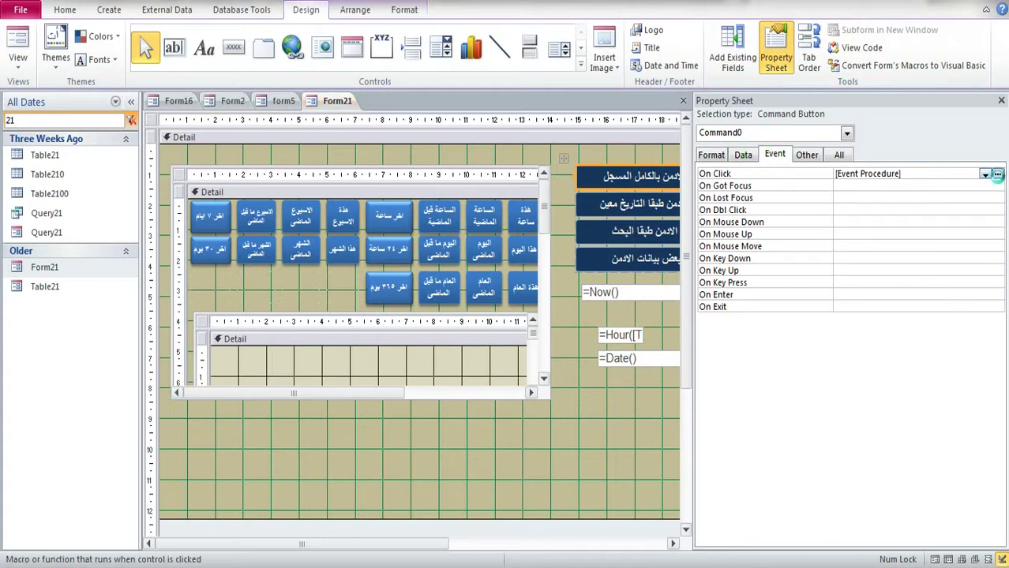
{"action": "left_click", "coordinate": [998, 175]}
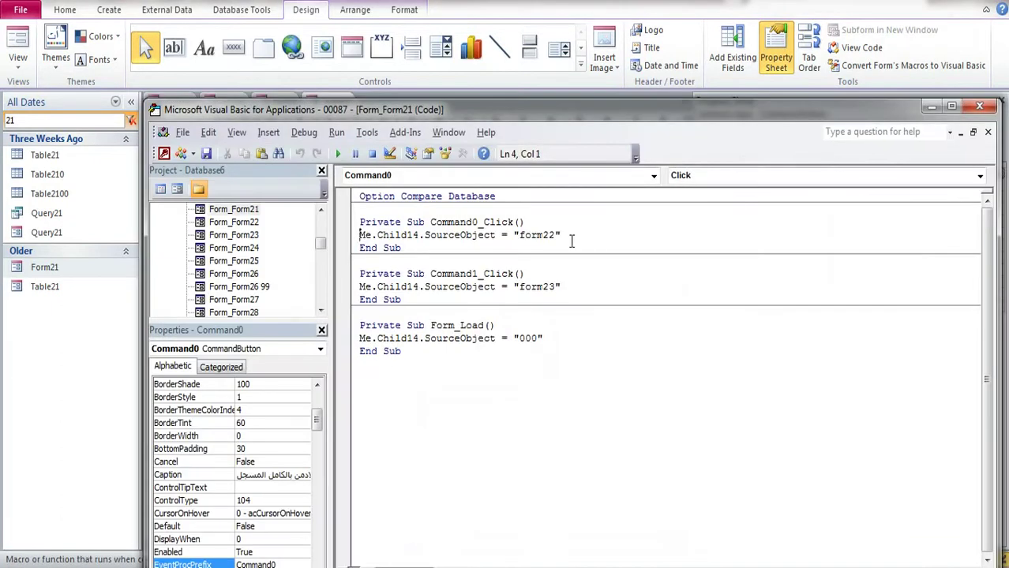
{"action": "left_click_drag", "start_coordinate": [520, 234], "coordinate": [555, 242]}
{"action": "key", "text": "ctrl+c"}
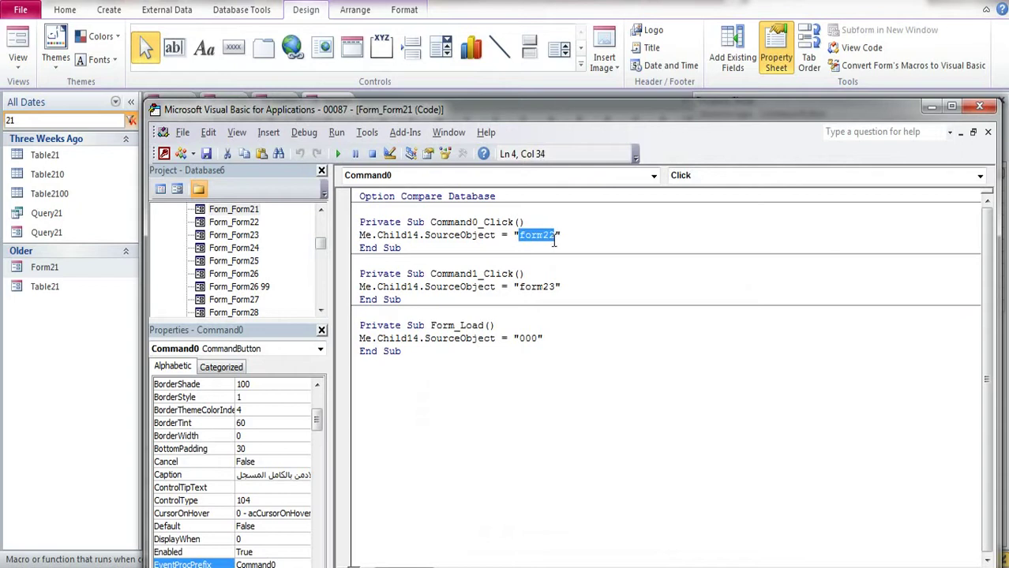
{"action": "left_click", "coordinate": [979, 105]}
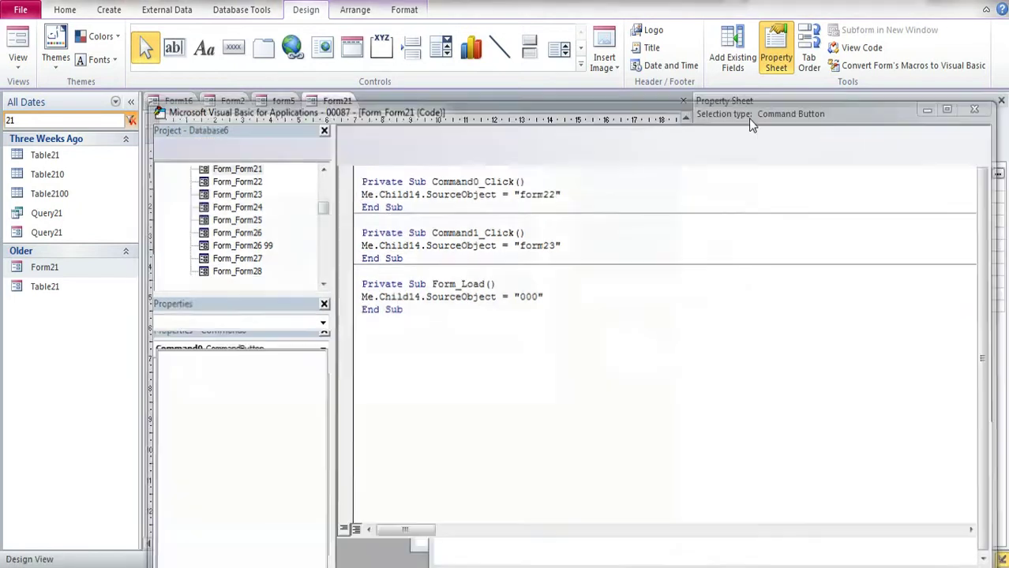
Step: Open Form22 in Design View and view its delete button's On Click code
{"action": "double_click", "coordinate": [27, 119]}
{"action": "key", "text": "ctrl+v"}
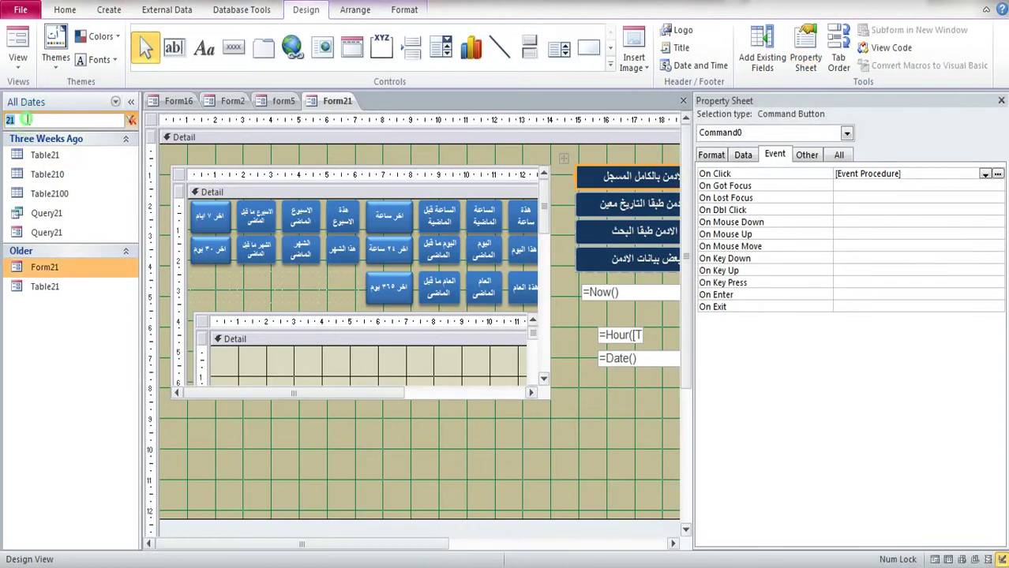
{"action": "right_click", "coordinate": [35, 156]}
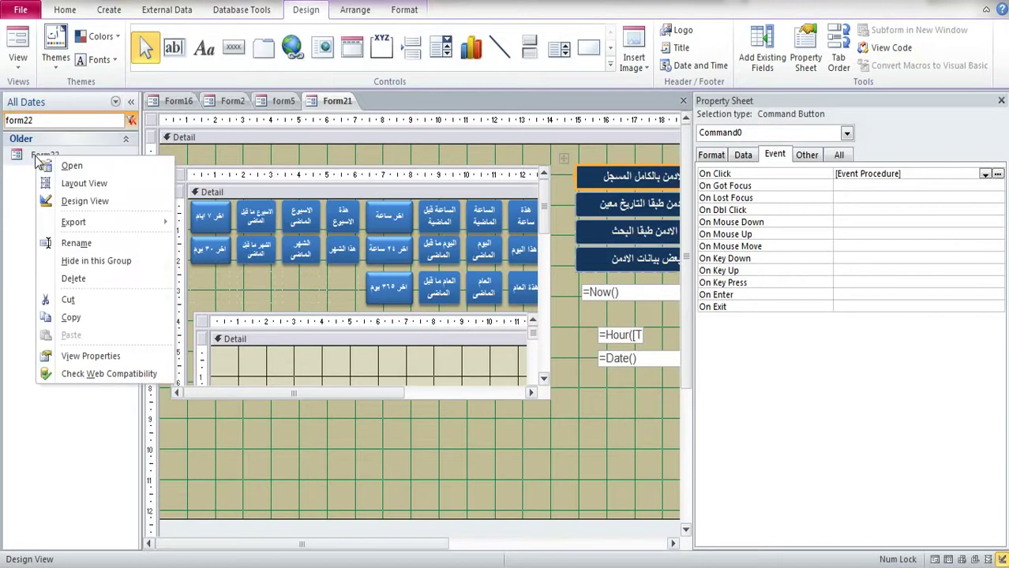
{"action": "left_click", "coordinate": [75, 198]}
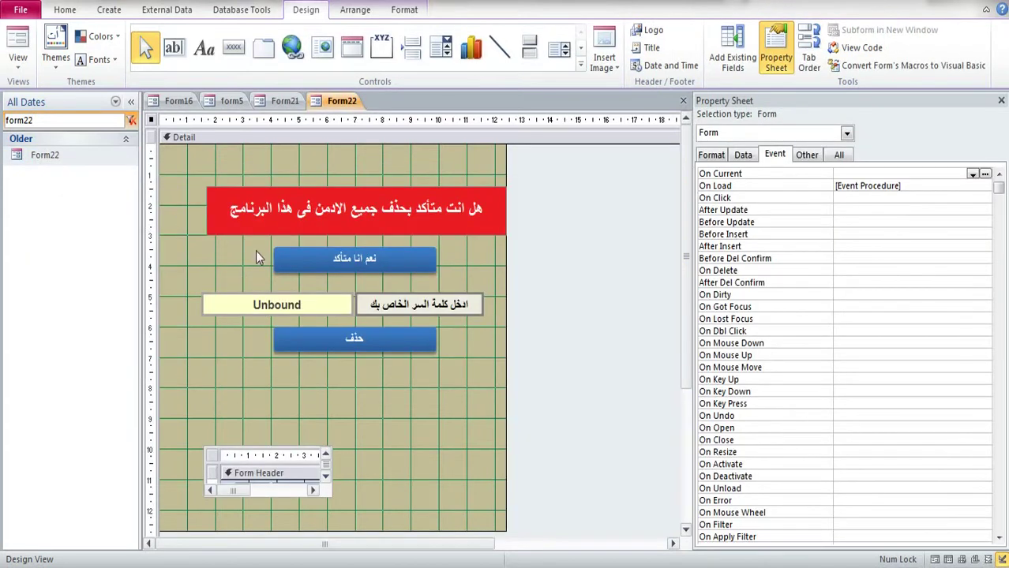
{"action": "left_click", "coordinate": [310, 347]}
{"action": "left_click", "coordinate": [998, 174]}
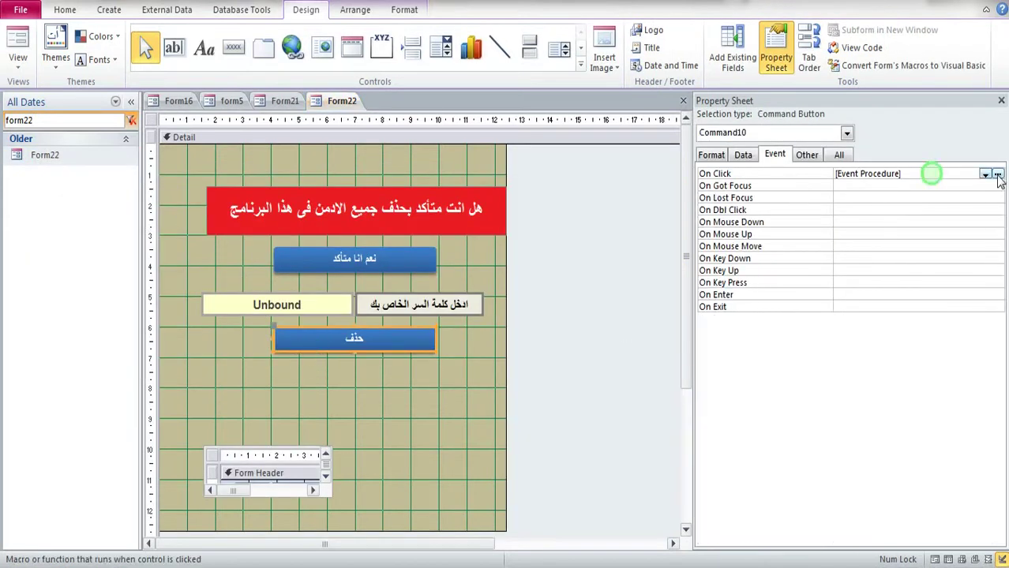
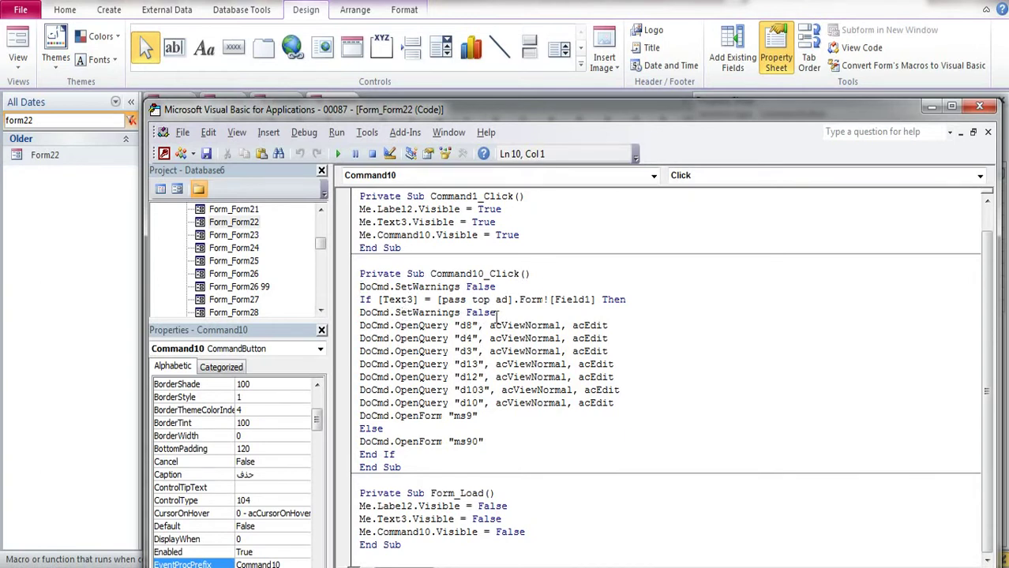
Step: Copy Command10_Click's SetWarnings line and seven OpenQuery lines, then switch to Notepad
{"action": "left_click", "coordinate": [497, 313]}
{"action": "left_click_drag", "start_coordinate": [619, 402], "coordinate": [361, 315]}
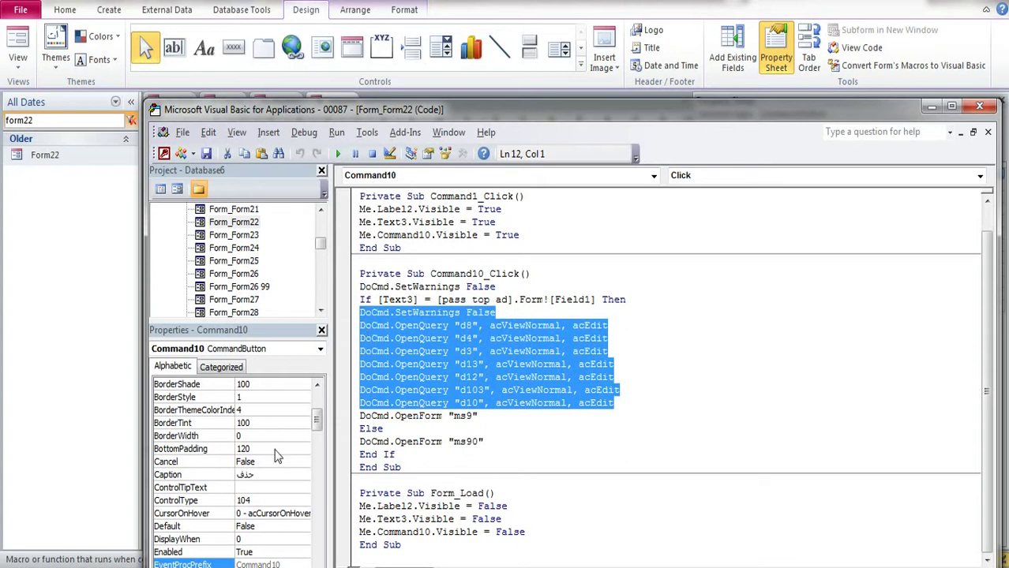
{"action": "key", "text": "alt+Tab"}
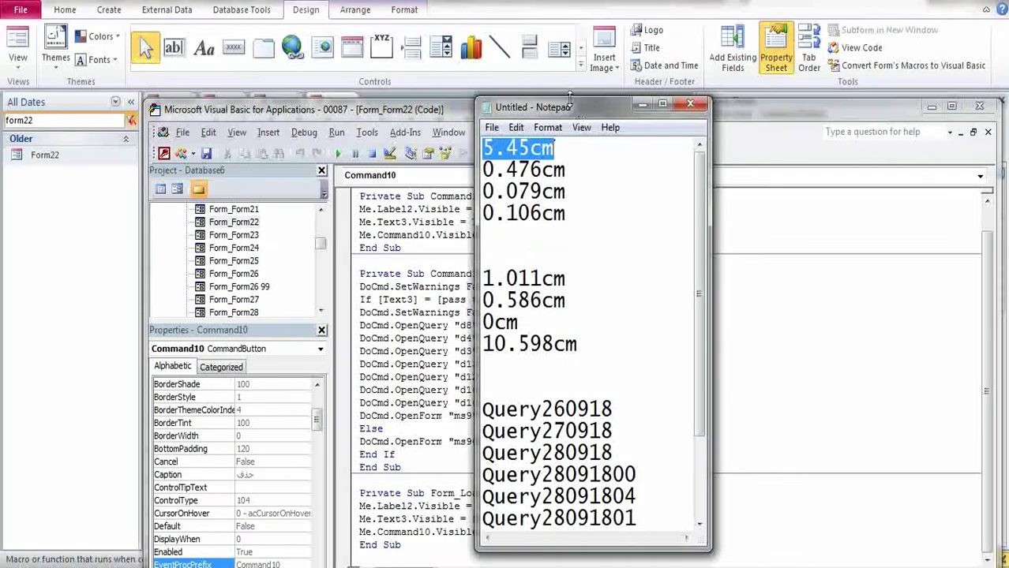
Step: Enlarge Notepad and replace its old notes with the copied DoCmd code lines
{"action": "left_click_drag", "start_coordinate": [575, 107], "coordinate": [575, 224]}
{"action": "left_click_drag", "start_coordinate": [476, 269], "coordinate": [174, 270]}
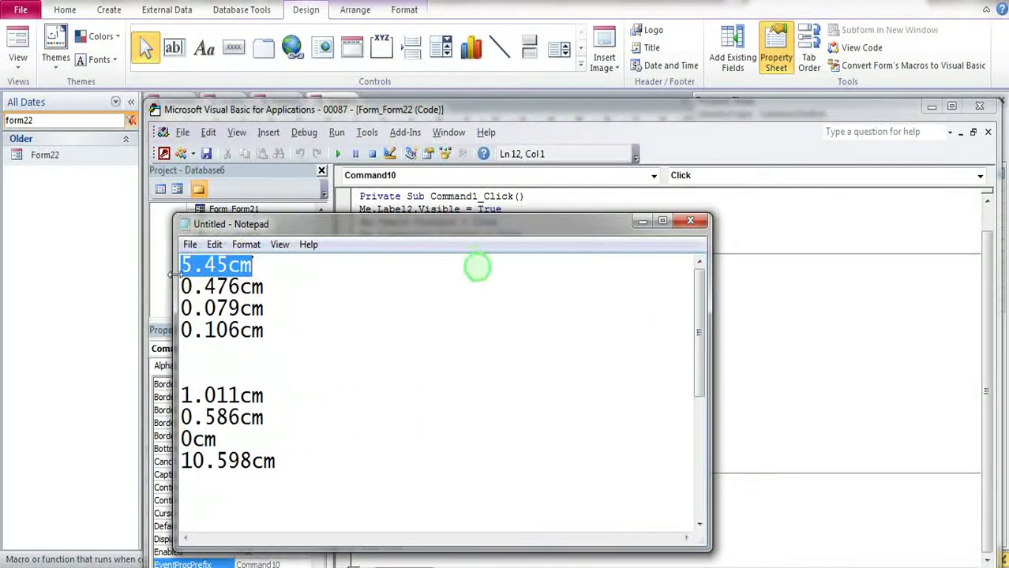
{"action": "left_click_drag", "start_coordinate": [384, 231], "coordinate": [327, 116]}
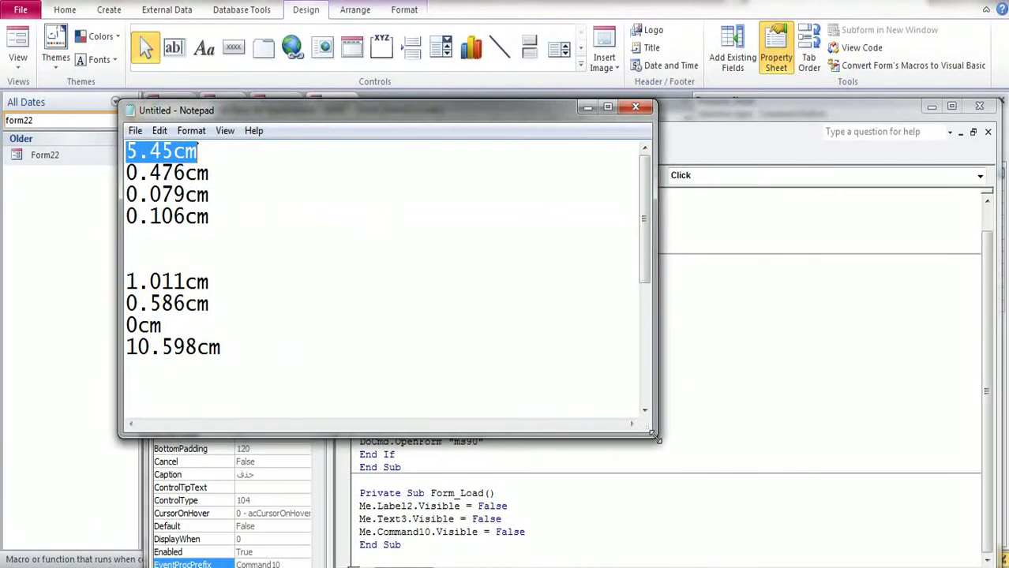
{"action": "left_click_drag", "start_coordinate": [652, 434], "coordinate": [843, 488]}
{"action": "left_click", "coordinate": [555, 444]}
{"action": "key", "text": "ctrl+a"}
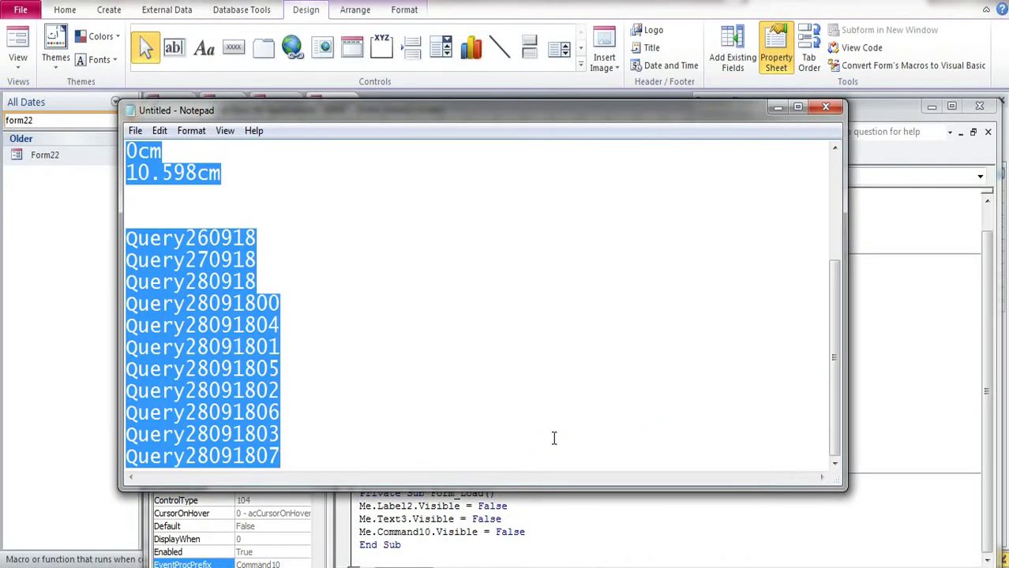
{"action": "key", "text": "Delete"}
{"action": "type", "text": "DoCmd.SetWarnings False DoCmd.OpenQuery \"d8\", acViewNormal, acEdit DoCmd.OpenQuery \"d4\", acViewNormal, acEdit DoCmd.OpenQuery \"d3\", acViewNormal, acEdit DoCmd.OpenQuery \"d13\", acViewNormal, acEdit DoCmd.OpenQuery \"d12\", acViewNormal, acEdit DoCmd.OpenQuery \"d103\", acViewNormal, acEdit DoCmd.OpenQuery \"d10\", acViewNormal, acEdit"}
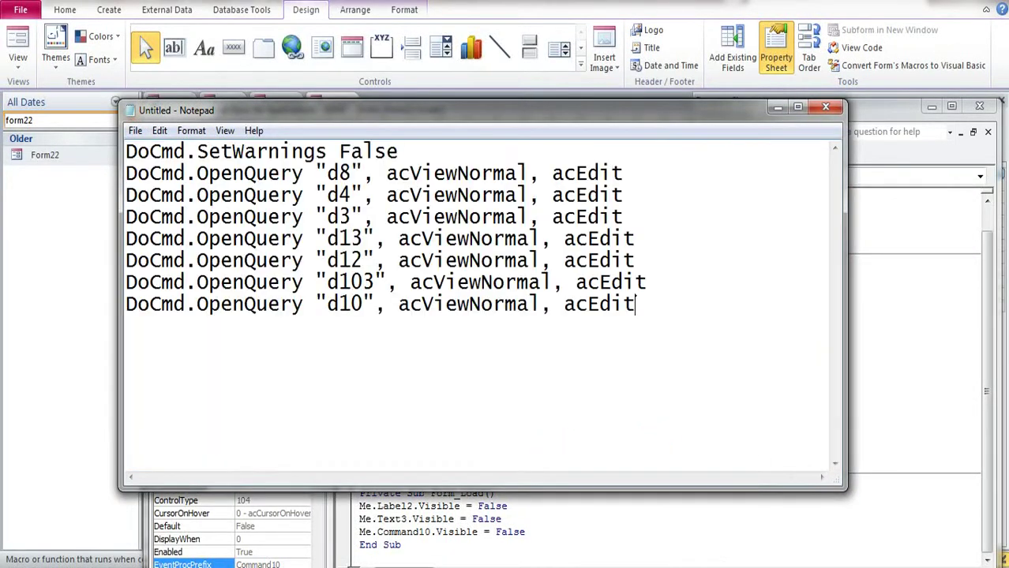
Step: Copy the query name d8 and select the Access navigation search text form22
{"action": "left_click", "coordinate": [833, 424]}
{"action": "left_click_drag", "start_coordinate": [326, 173], "coordinate": [351, 174]}
{"action": "key", "text": "ctrl+c"}
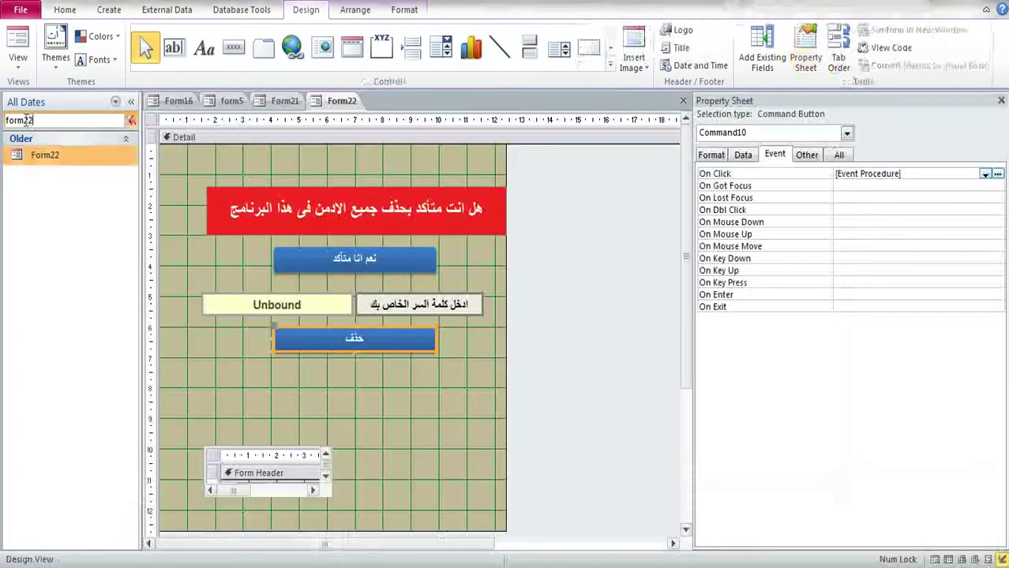
{"action": "double_click", "coordinate": [23, 121]}
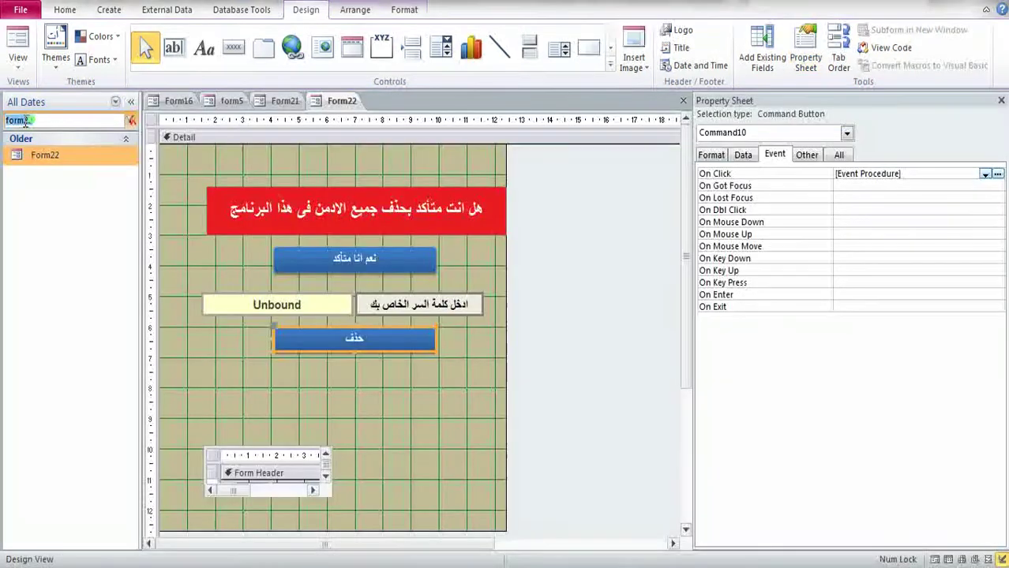
Step: Duplicate query d8 as 'd8 22'
{"action": "key", "text": "ctrl+v"}
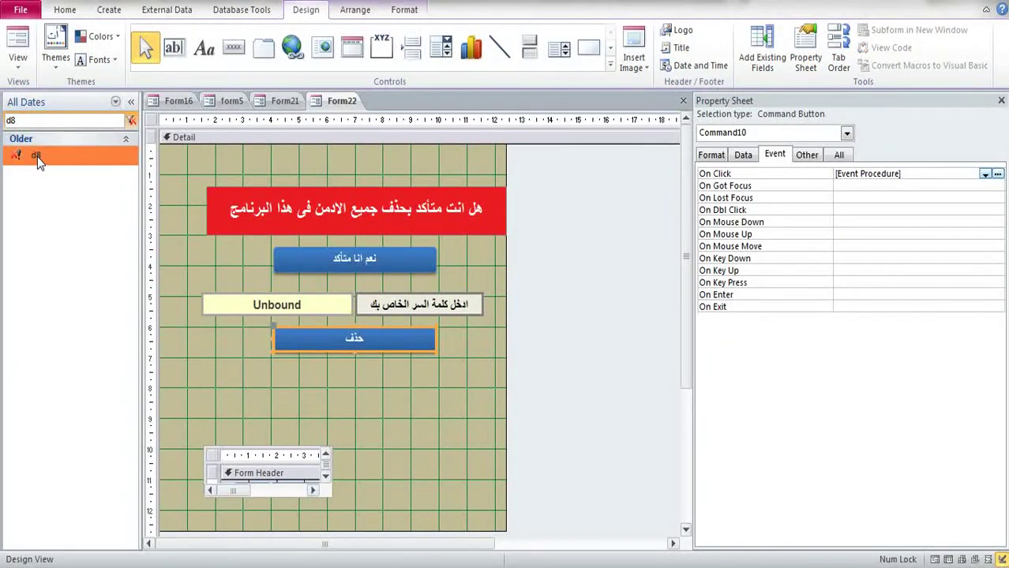
{"action": "left_click", "coordinate": [37, 157]}
{"action": "key", "text": "ctrl+c"}
{"action": "key", "text": "ctrl+v"}
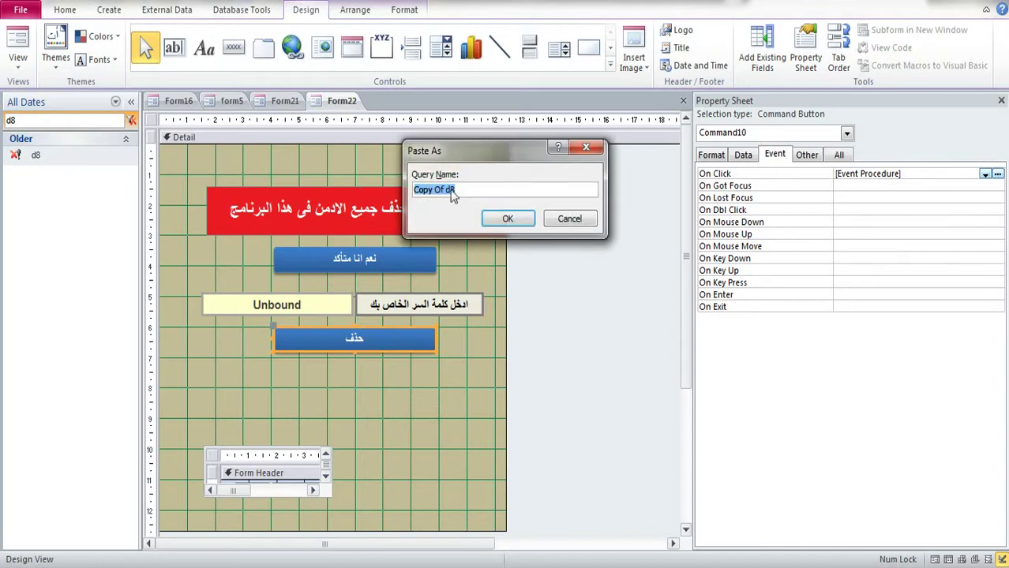
{"action": "left_click_drag", "start_coordinate": [431, 189], "coordinate": [412, 189]}
{"action": "key", "text": "BackSpace"}
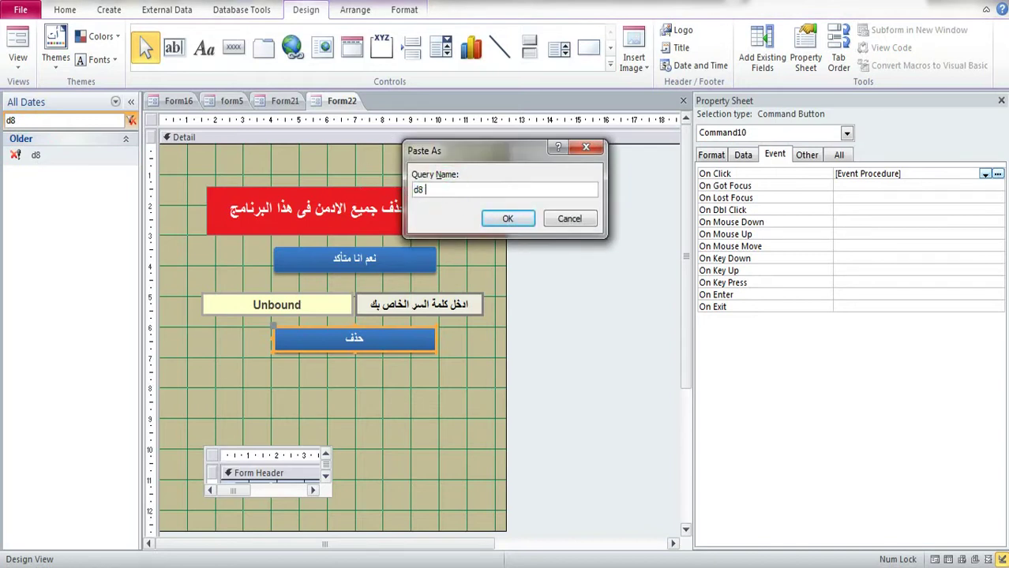
{"action": "left_click", "coordinate": [509, 218]}
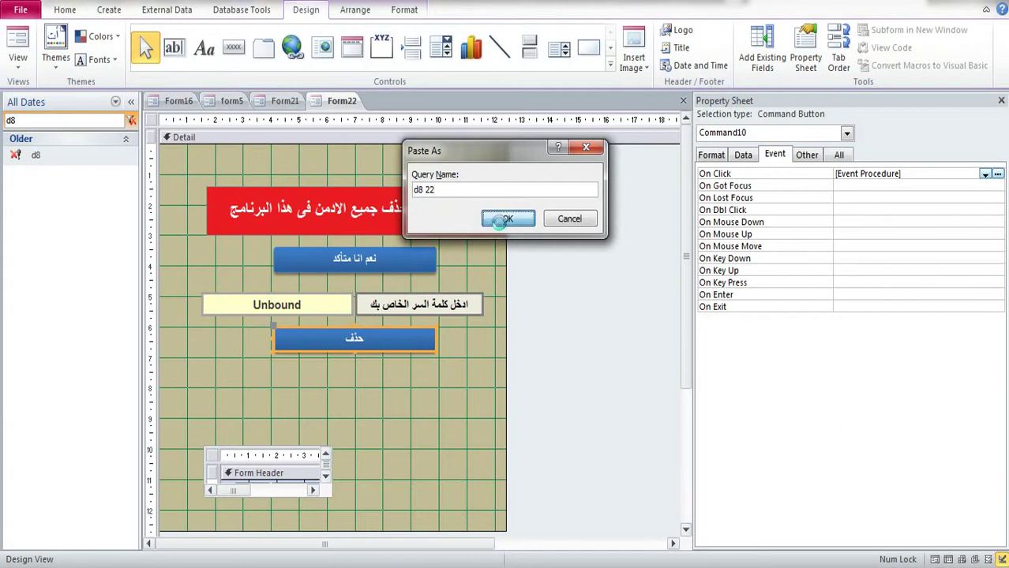
Step: Duplicate query d4 as 'd4 22'
{"action": "key", "text": "alt+Tab"}
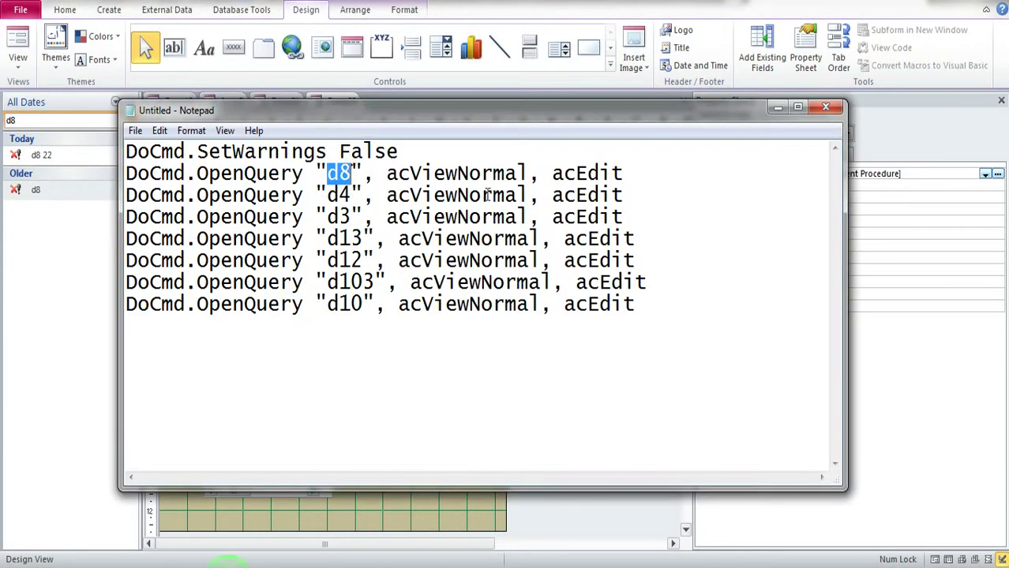
{"action": "left_click_drag", "start_coordinate": [327, 195], "coordinate": [349, 195]}
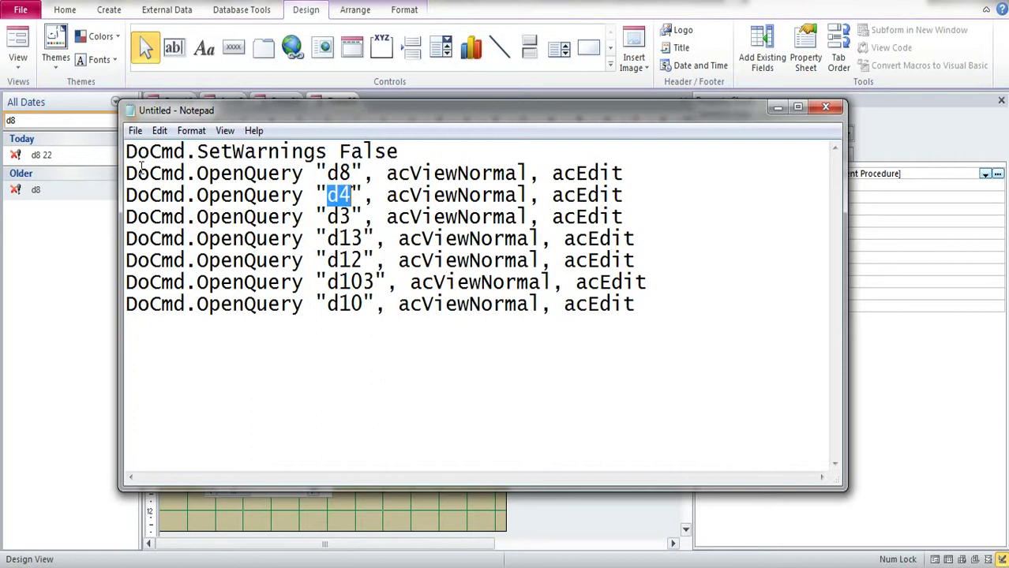
{"action": "left_click", "coordinate": [21, 120]}
{"action": "double_click", "coordinate": [22, 120]}
{"action": "key", "text": "ctrl+v"}
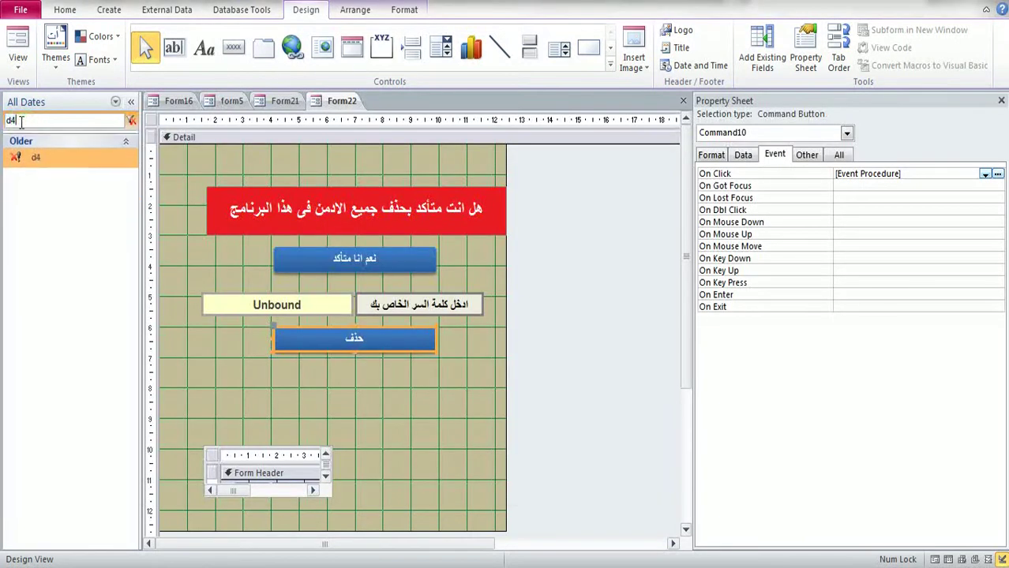
{"action": "left_click", "coordinate": [36, 155]}
{"action": "key", "text": "ctrl+c"}
{"action": "key", "text": "ctrl+v"}
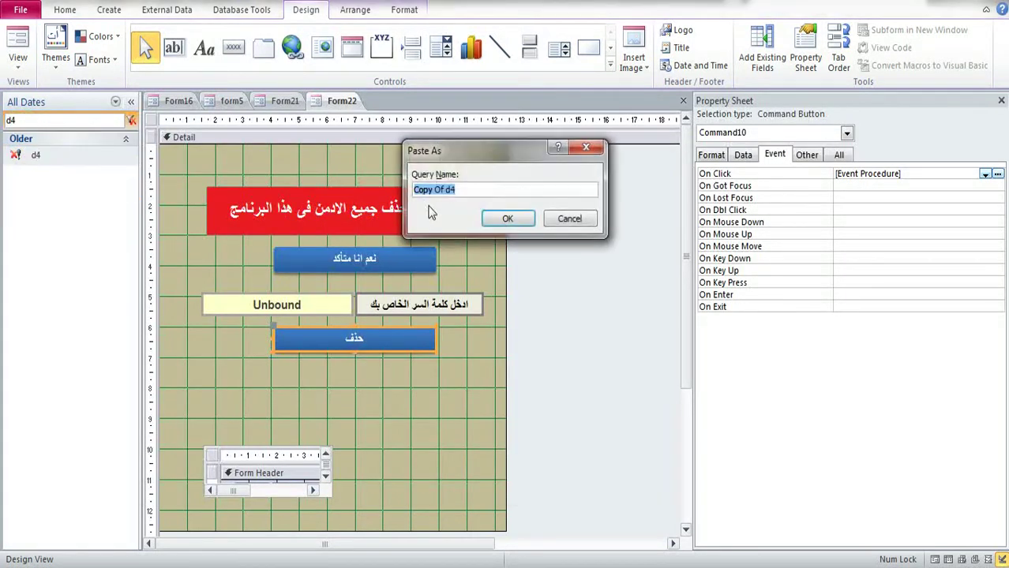
{"action": "left_click", "coordinate": [483, 184]}
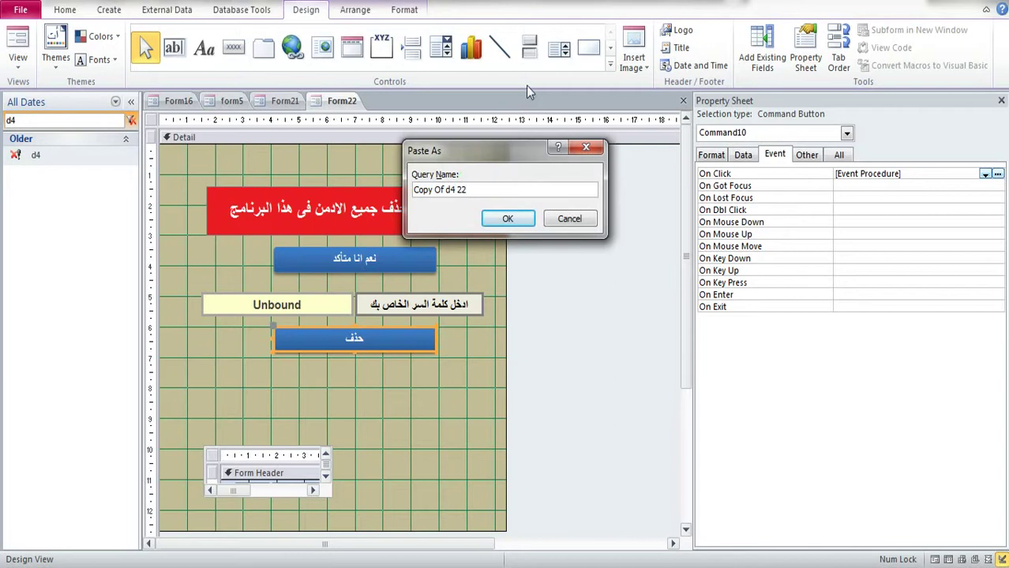
{"action": "left_click_drag", "start_coordinate": [443, 190], "coordinate": [372, 177]}
{"action": "key", "text": "BackSpace"}
{"action": "left_click", "coordinate": [508, 220]}
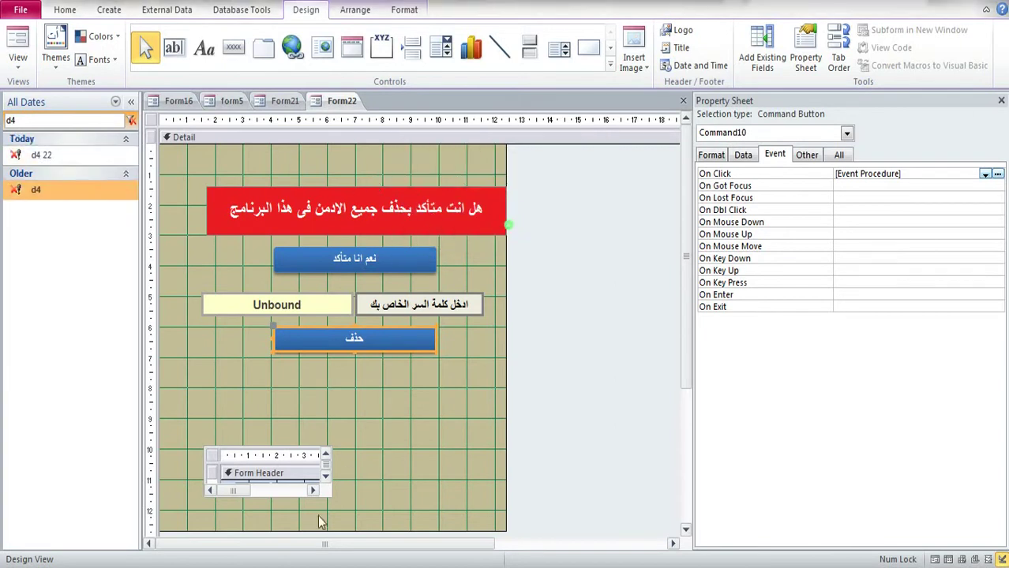
Step: Duplicate query d3 as 'd3 22'
{"action": "key", "text": "alt+Tab"}
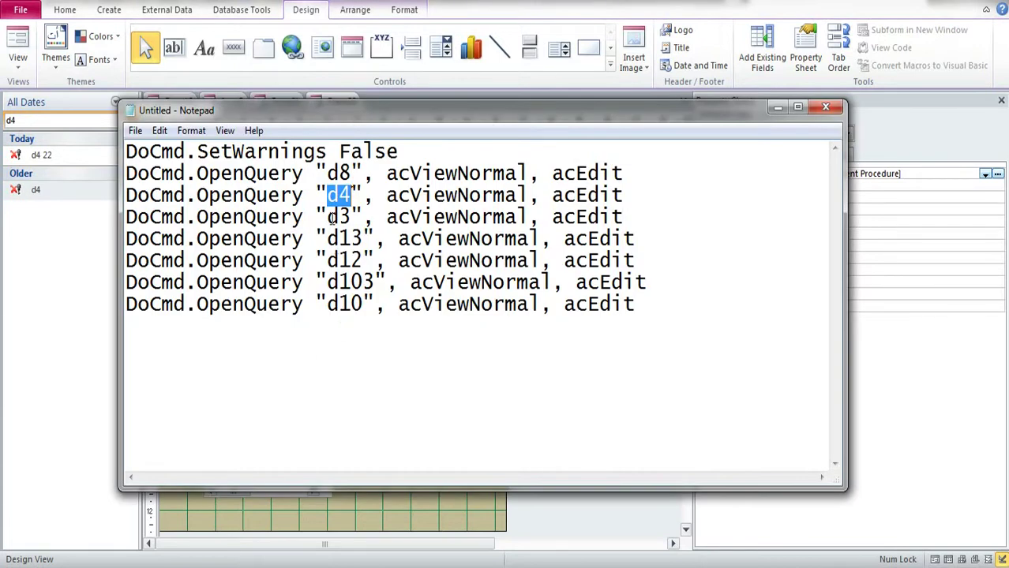
{"action": "double_click", "coordinate": [332, 217]}
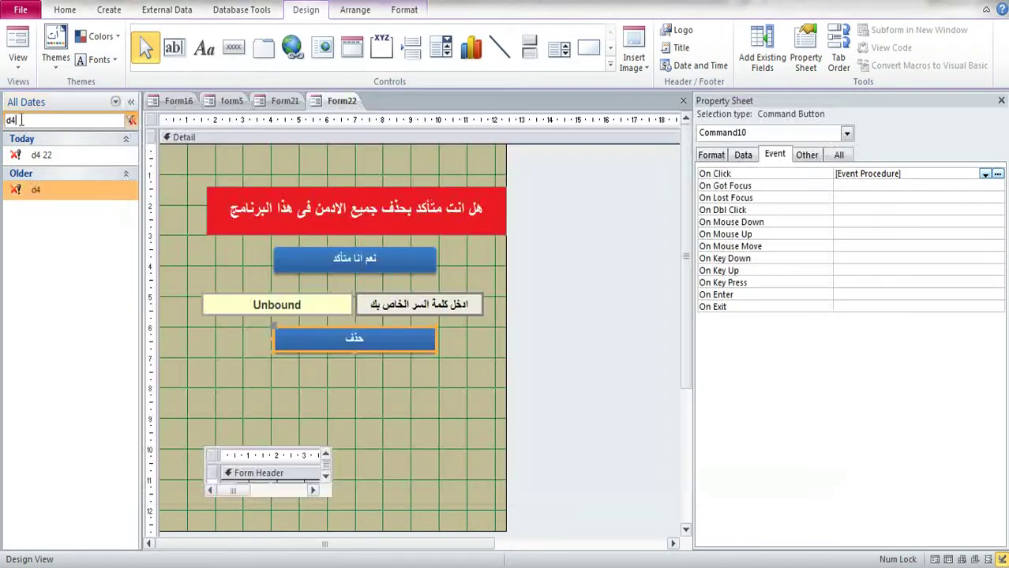
{"action": "left_click", "coordinate": [32, 120]}
{"action": "double_click", "coordinate": [11, 120]}
{"action": "key", "text": "ctrl+v"}
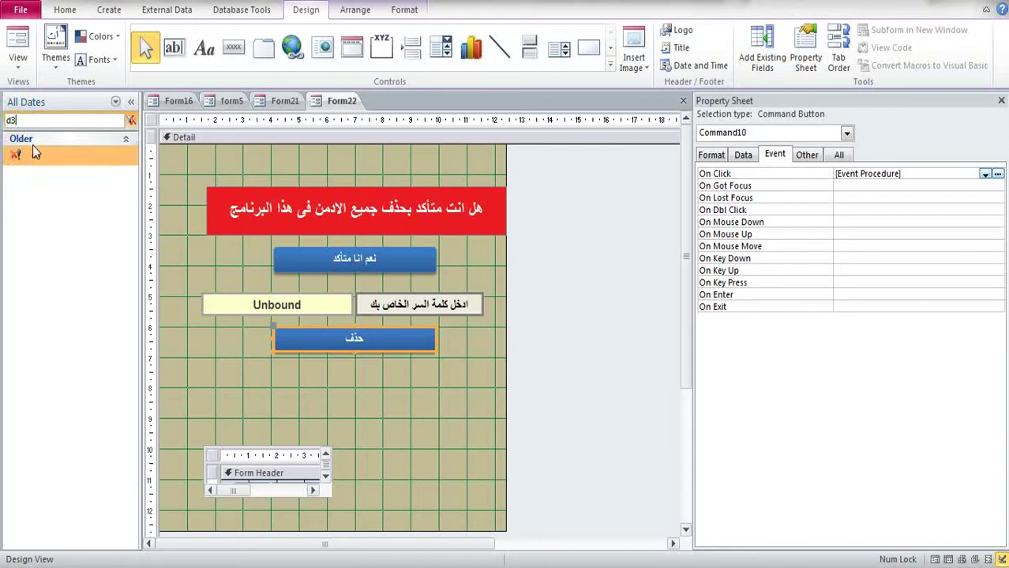
{"action": "left_click", "coordinate": [35, 152]}
{"action": "key", "text": "ctrl+c"}
{"action": "key", "text": "ctrl+v"}
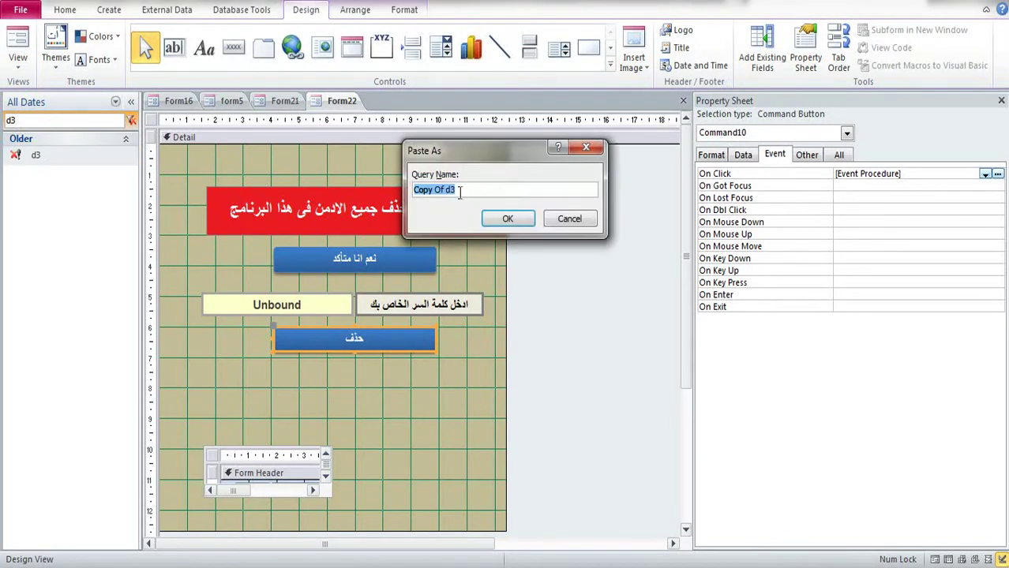
{"action": "left_click", "coordinate": [456, 191]}
{"action": "type", "text": "22"}
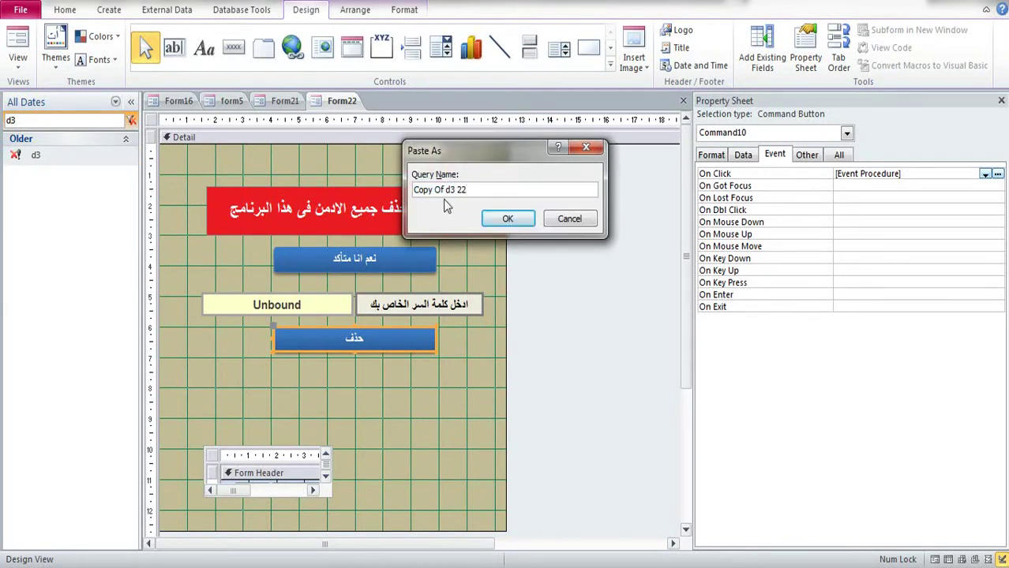
{"action": "left_click_drag", "start_coordinate": [447, 192], "coordinate": [414, 190]}
{"action": "key", "text": "BackSpace"}
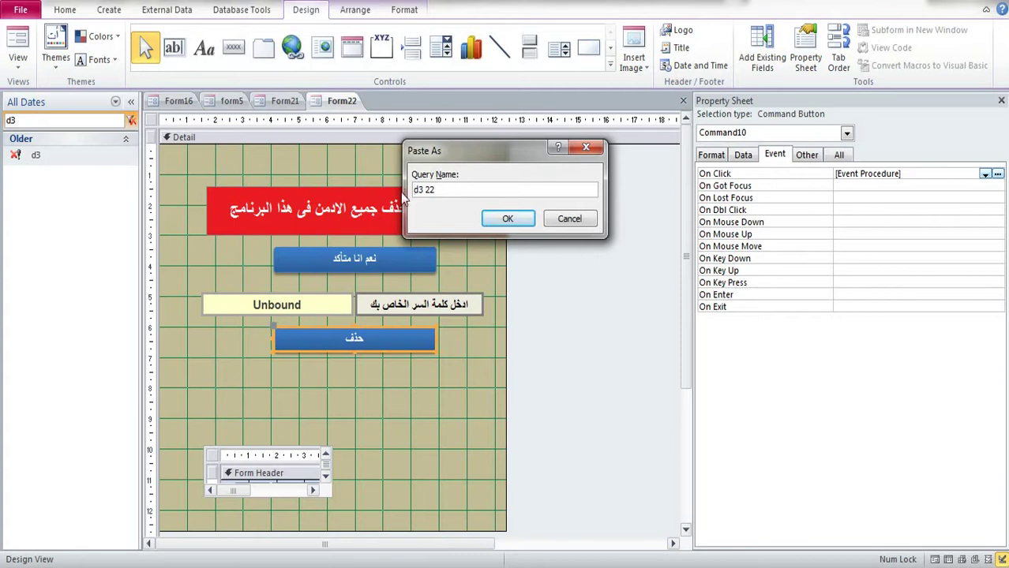
{"action": "left_click", "coordinate": [509, 219]}
Step: Take the next query name d13 from Notepad back to the Access search box
{"action": "left_click", "coordinate": [233, 562]}
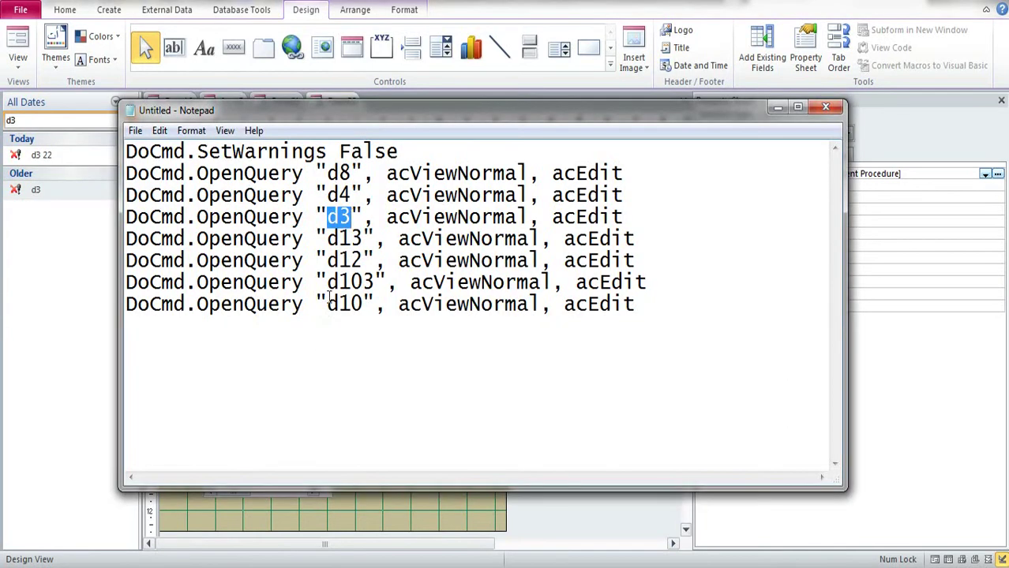
{"action": "left_click_drag", "start_coordinate": [327, 238], "coordinate": [362, 239]}
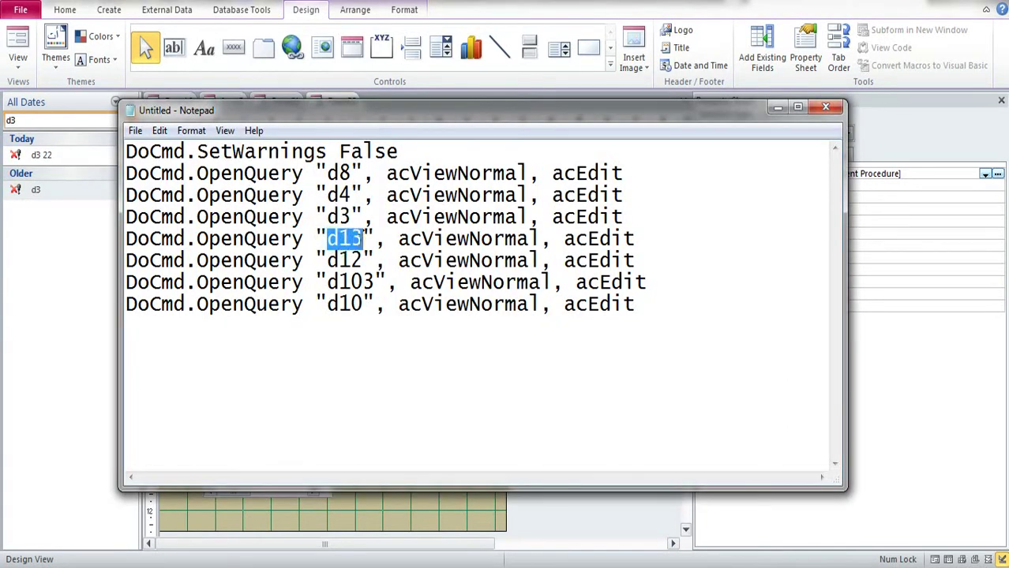
{"action": "left_click", "coordinate": [41, 131]}
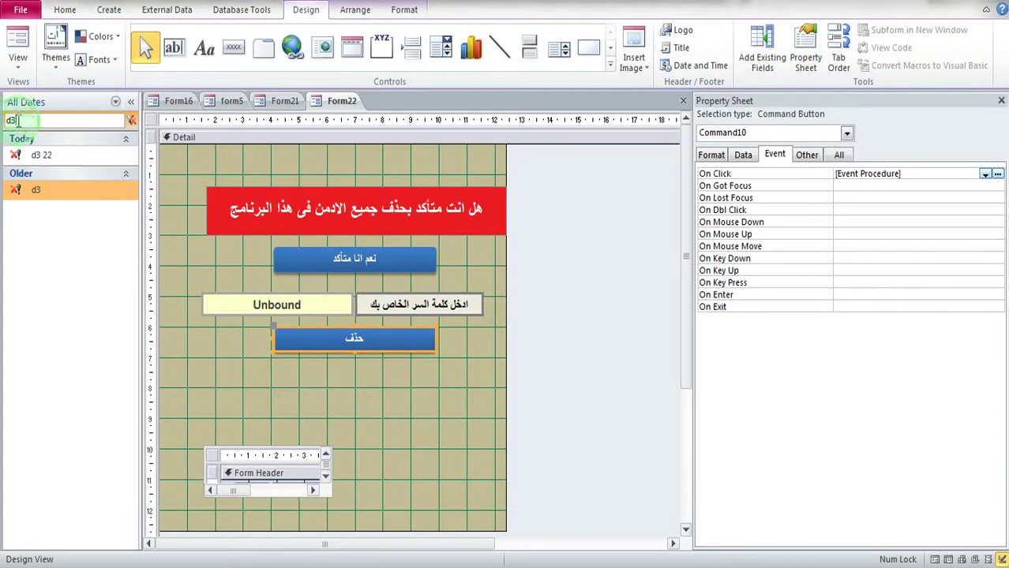
Step: Duplicate query d13 as 'd13 22'
{"action": "key", "text": "ctrl+v"}
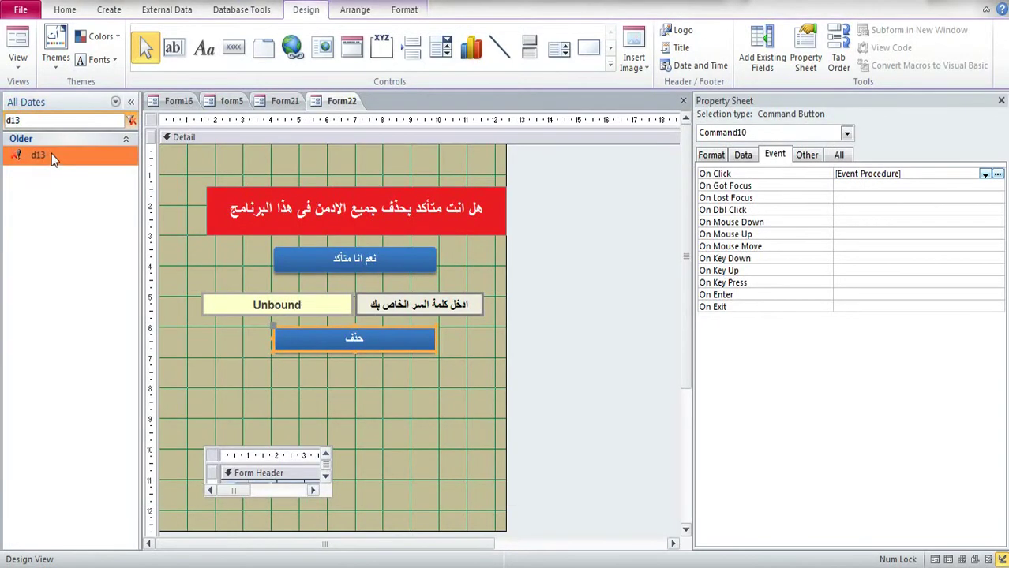
{"action": "left_click", "coordinate": [54, 158]}
{"action": "key", "text": "ctrl+c"}
{"action": "key", "text": "ctrl+v"}
{"action": "left_click", "coordinate": [487, 193]}
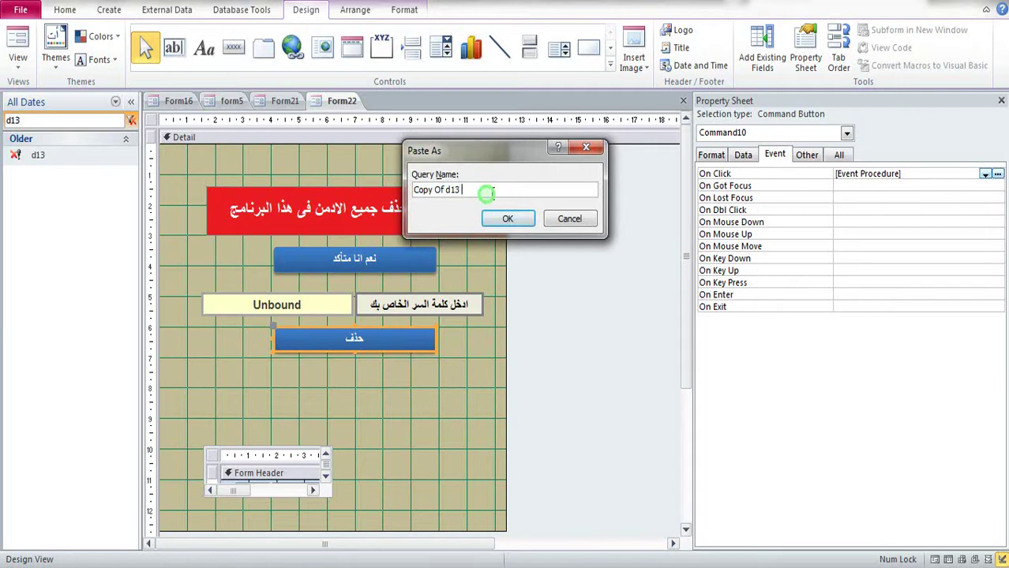
{"action": "type", "text": "22"}
{"action": "left_click_drag", "start_coordinate": [447, 193], "coordinate": [413, 190]}
{"action": "key", "text": "BackSpace"}
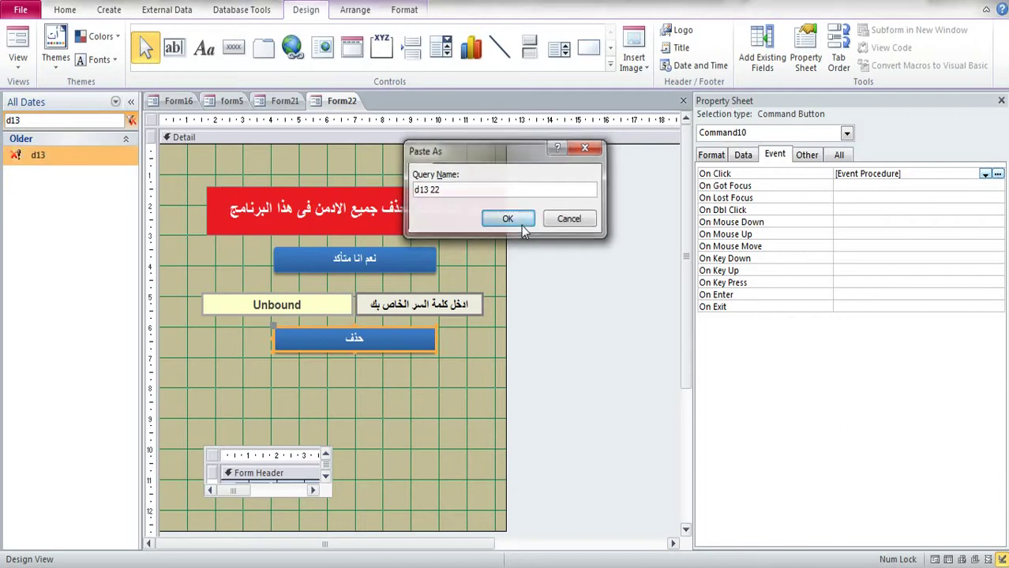
{"action": "left_click", "coordinate": [508, 218]}
Step: Duplicate query d12 as 'd12 22'
{"action": "key", "text": "alt+Tab"}
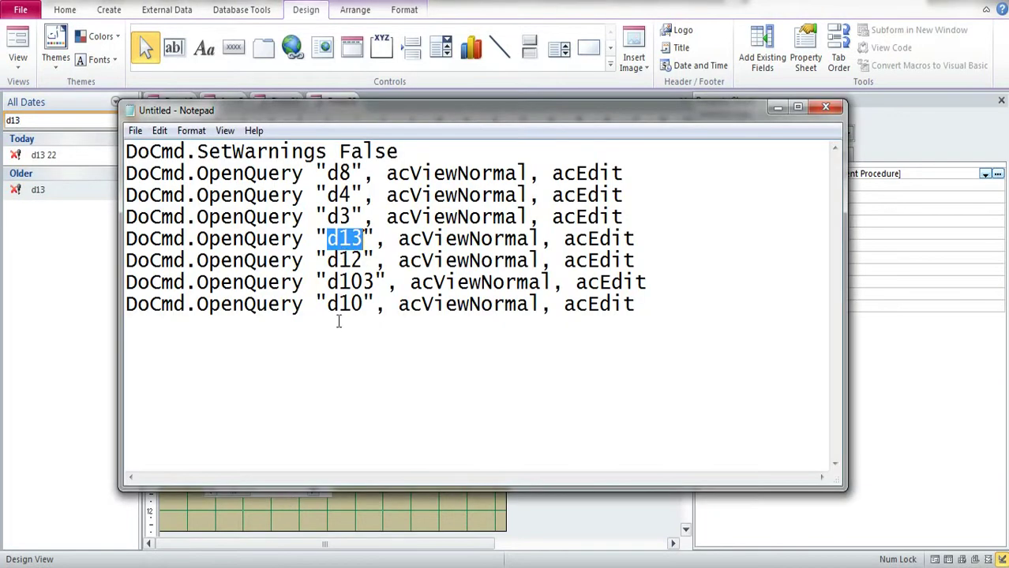
{"action": "left_click_drag", "start_coordinate": [328, 261], "coordinate": [360, 257]}
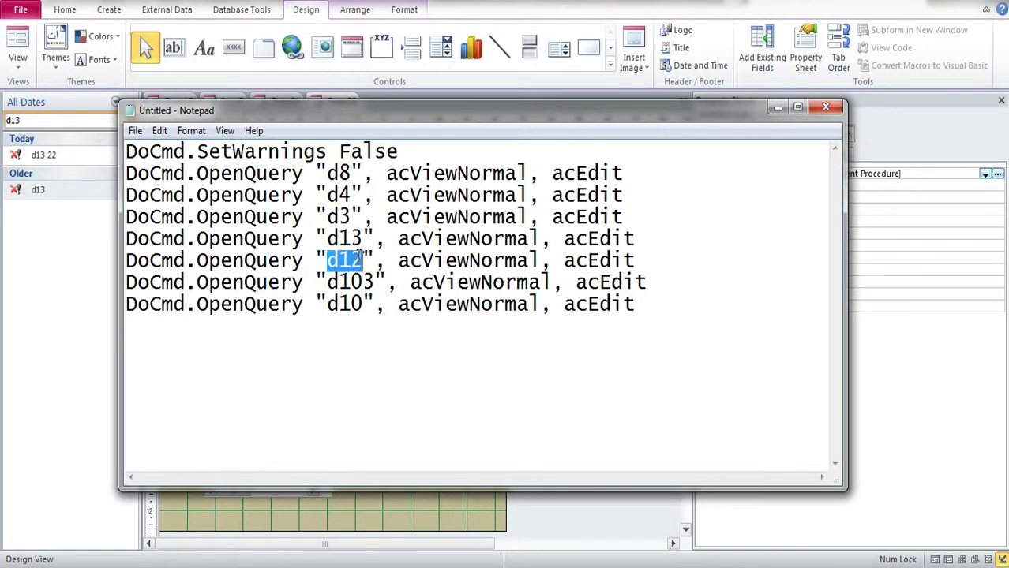
{"action": "left_click", "coordinate": [23, 126]}
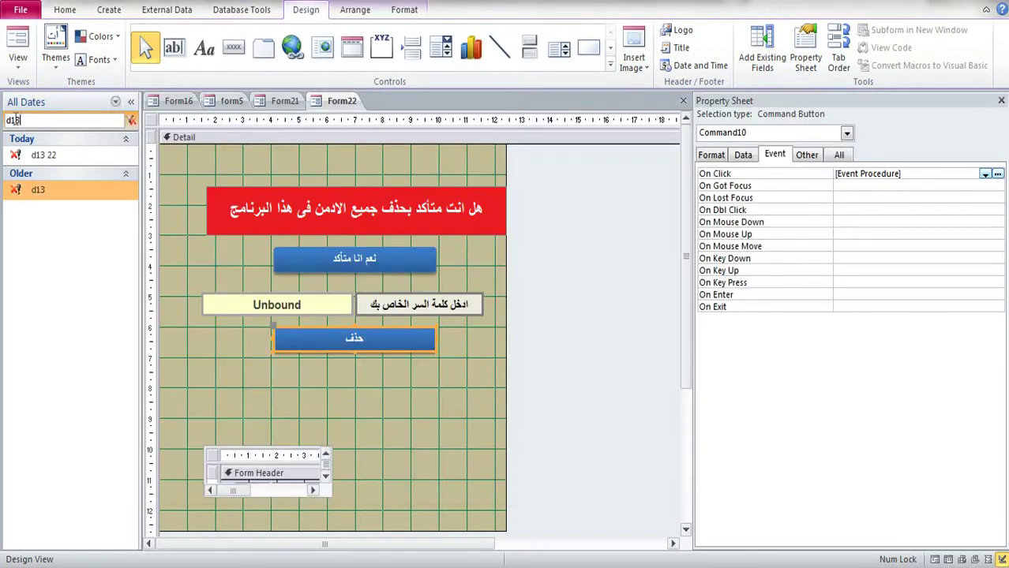
{"action": "double_click", "coordinate": [13, 119]}
{"action": "key", "text": "ctrl+v"}
{"action": "left_click", "coordinate": [38, 155]}
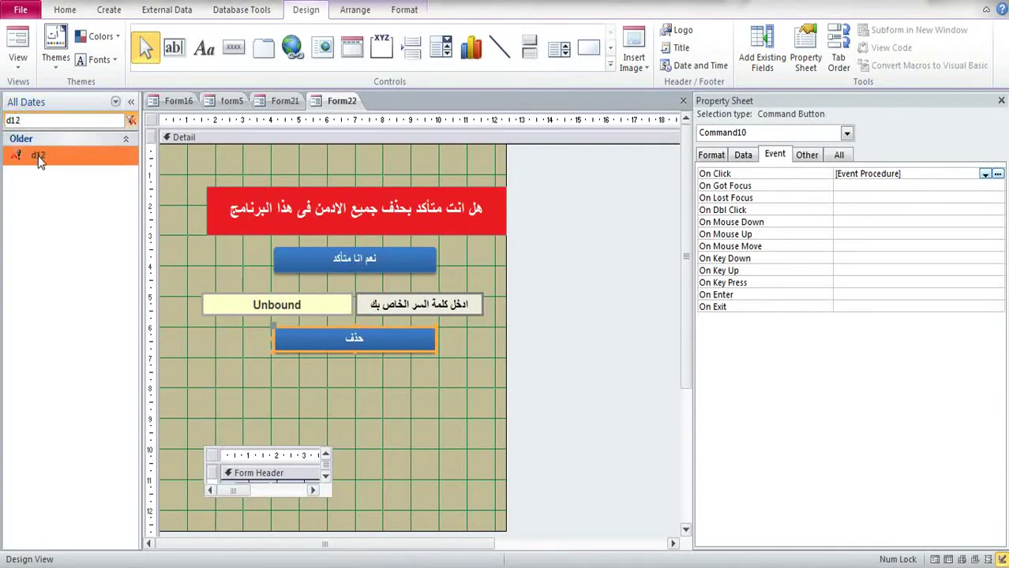
{"action": "key", "text": "ctrl+c"}
{"action": "key", "text": "ctrl+v"}
{"action": "left_click", "coordinate": [467, 194]}
{"action": "type", "text": "22"}
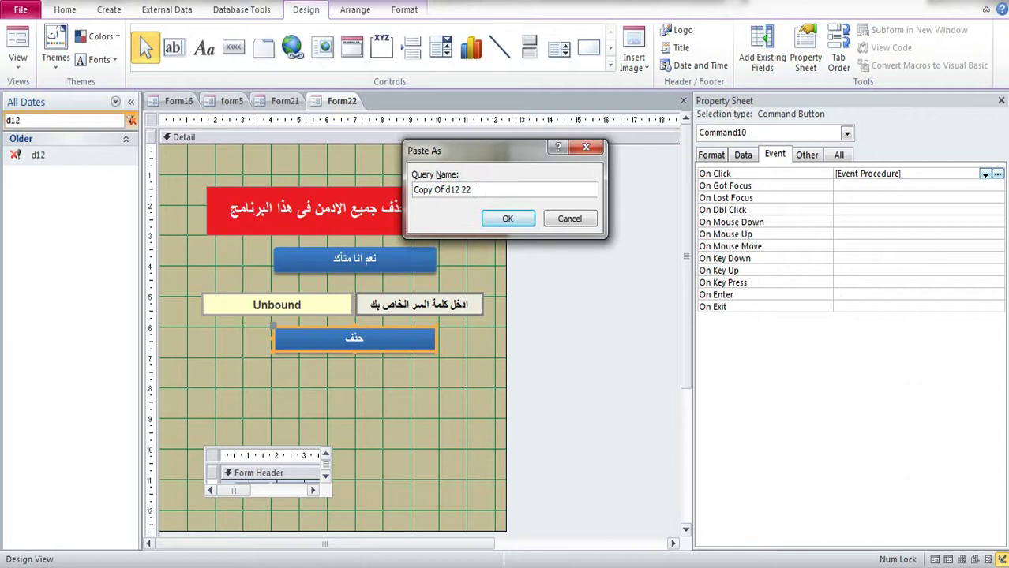
{"action": "left_click_drag", "start_coordinate": [447, 194], "coordinate": [413, 190]}
{"action": "key", "text": "BackSpace"}
{"action": "left_click", "coordinate": [508, 219]}
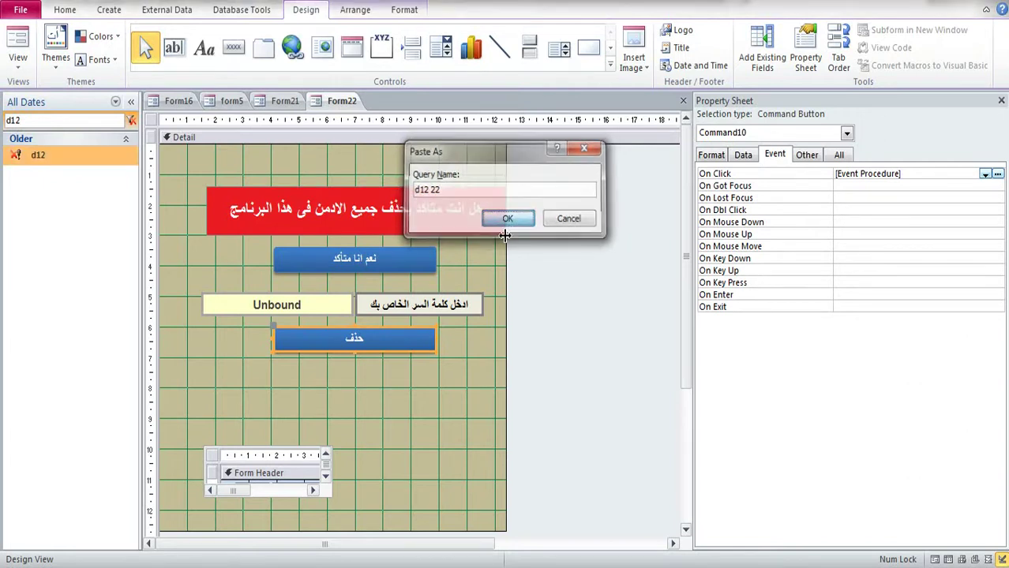
Step: Duplicate query d103 as 'd103 22'
{"action": "key", "text": "alt+Tab"}
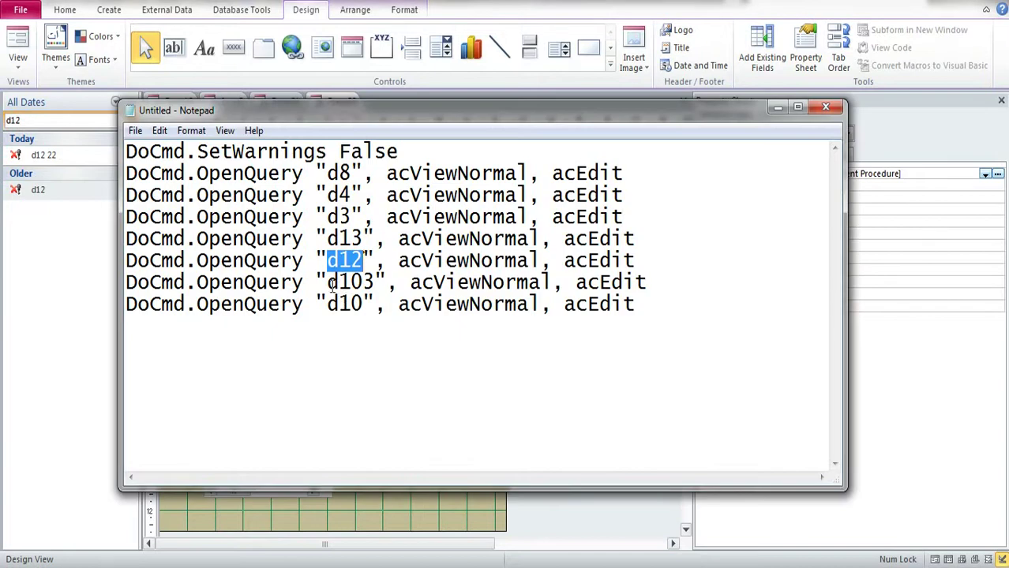
{"action": "double_click", "coordinate": [331, 282]}
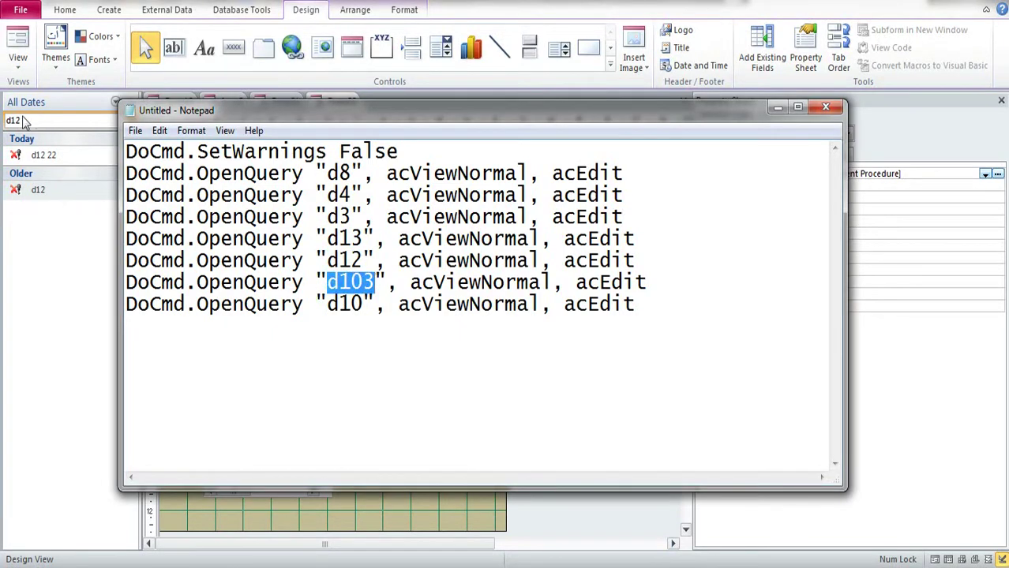
{"action": "double_click", "coordinate": [27, 120]}
{"action": "key", "text": "ctrl+v"}
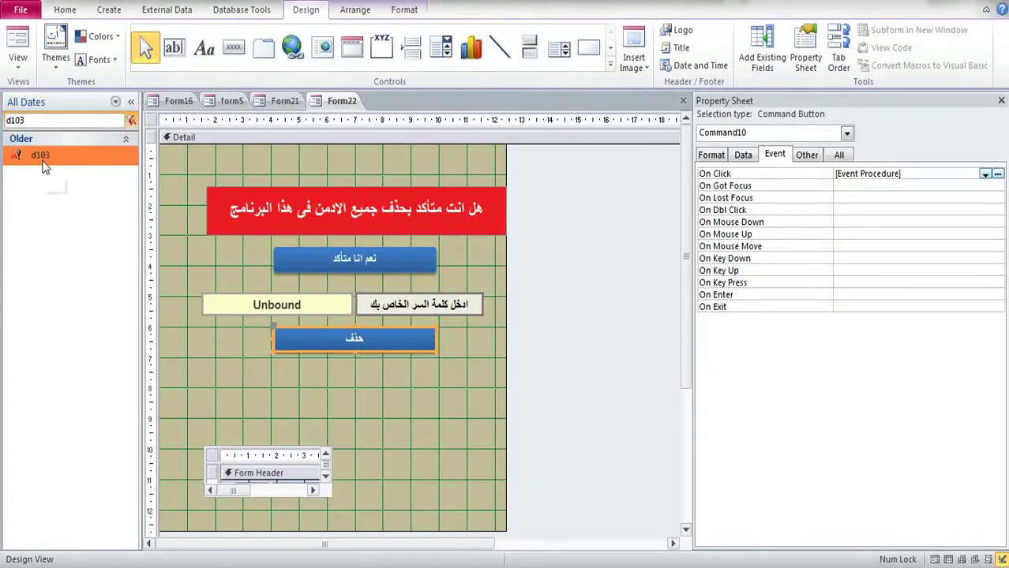
{"action": "left_click", "coordinate": [41, 162]}
{"action": "key", "text": "ctrl+c"}
{"action": "key", "text": "ctrl+v"}
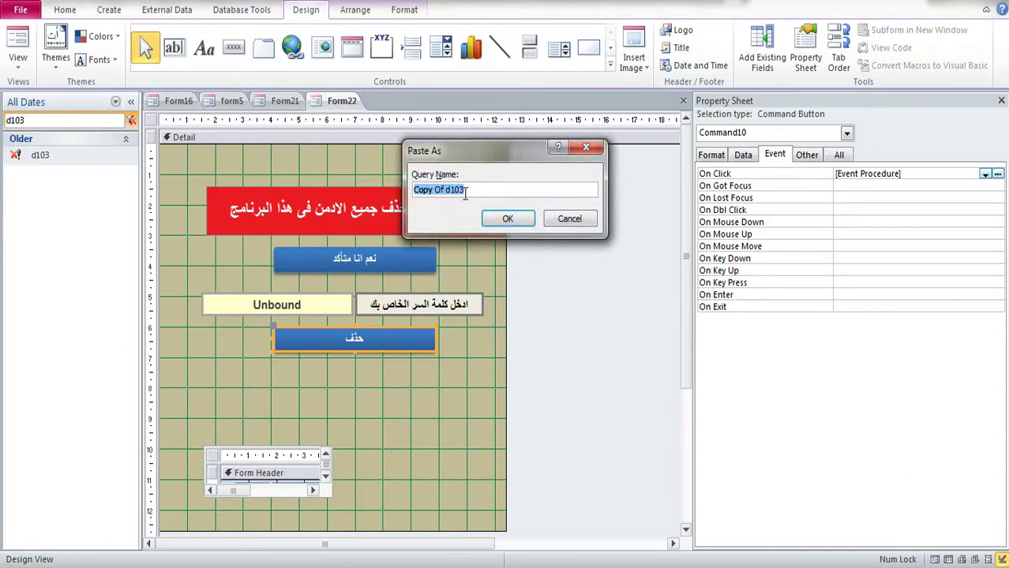
{"action": "left_click", "coordinate": [466, 194]}
{"action": "type", "text": "22"}
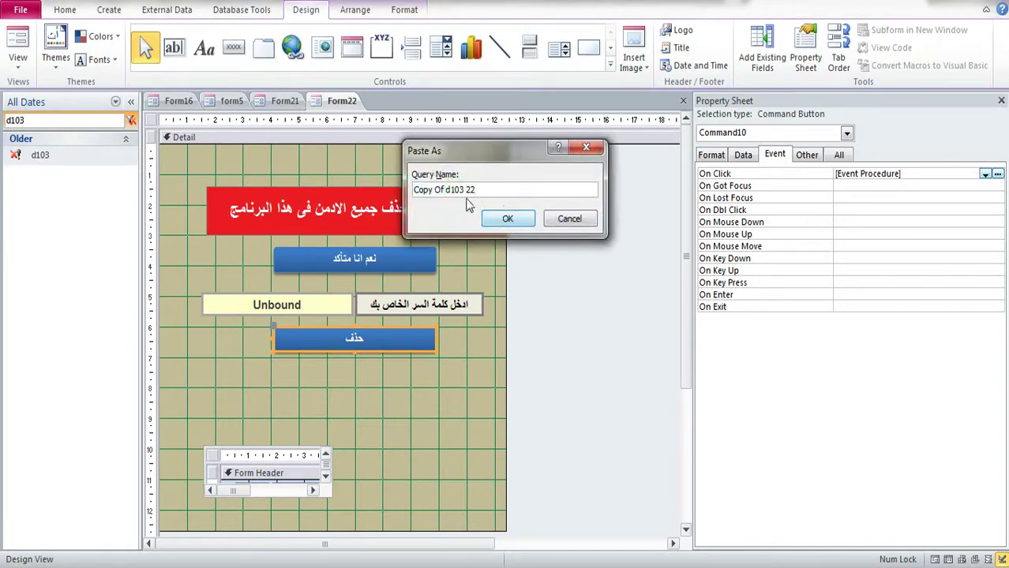
{"action": "left_click_drag", "start_coordinate": [447, 191], "coordinate": [412, 191]}
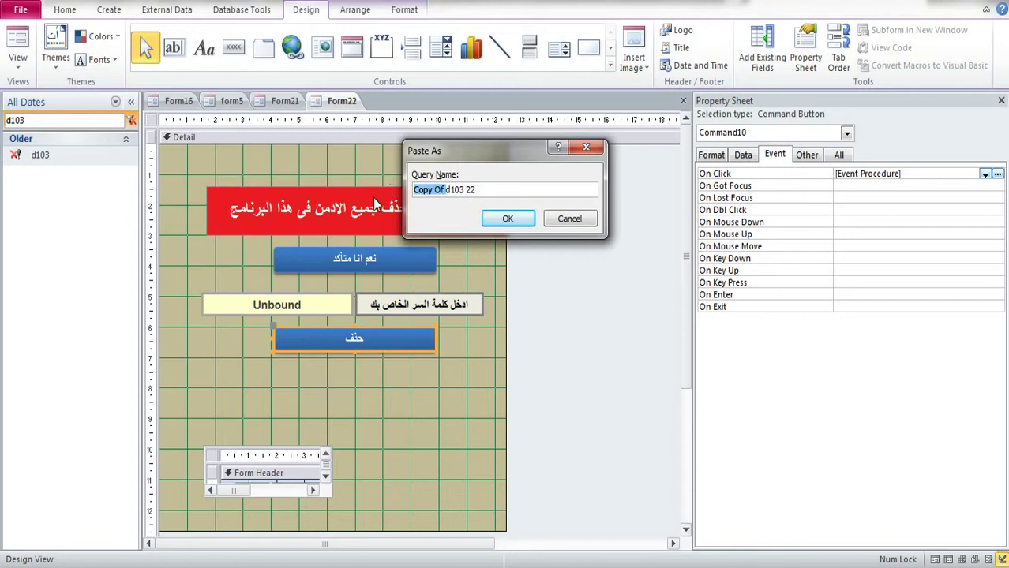
{"action": "key", "text": "Delete"}
{"action": "left_click", "coordinate": [508, 219]}
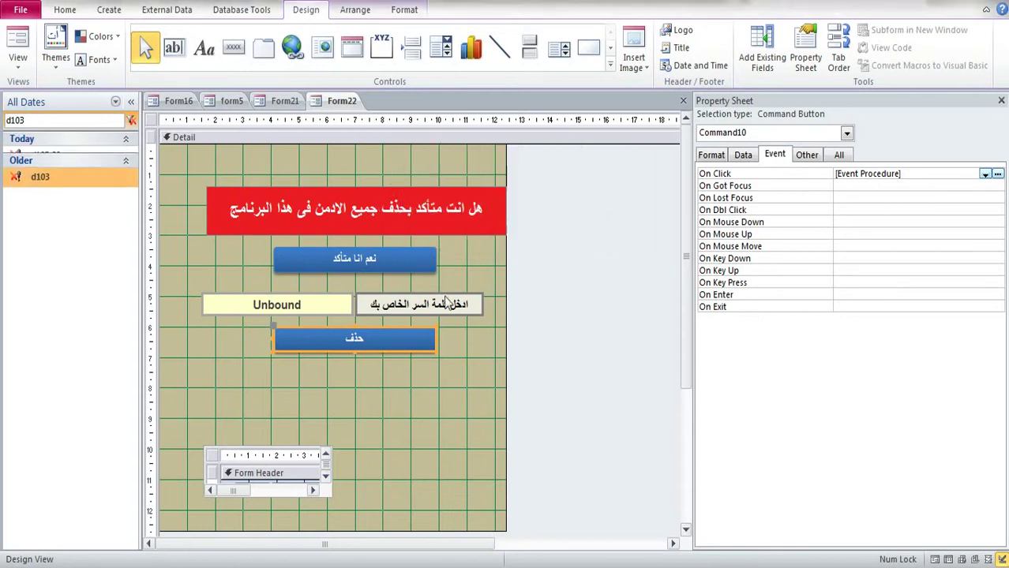
Step: Duplicate query d10 as 'd10 22', then clear the navigation search filter
{"action": "key", "text": "alt+Tab"}
{"action": "left_click_drag", "start_coordinate": [336, 310], "coordinate": [362, 305]}
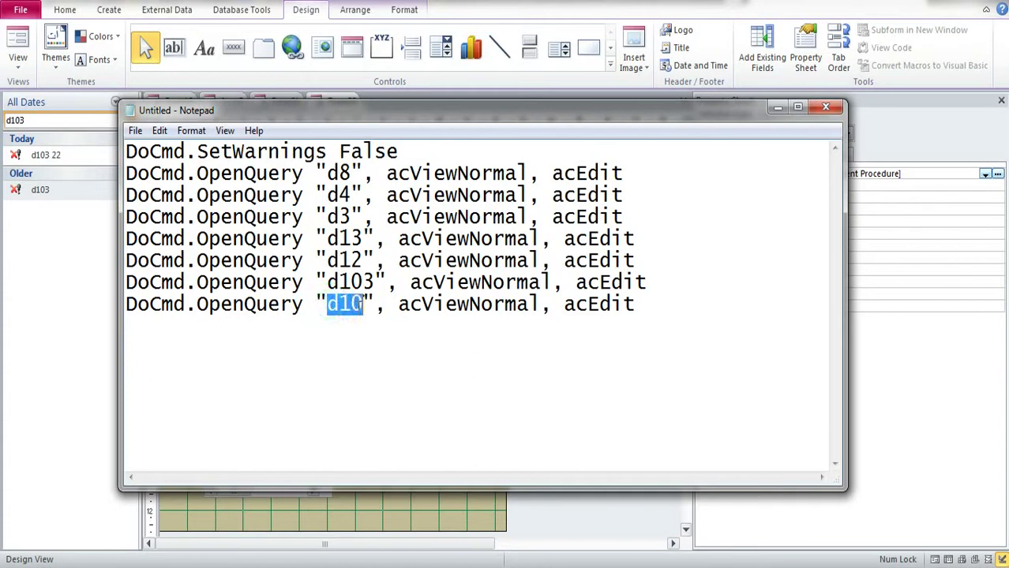
{"action": "key", "text": "ctrl+c"}
{"action": "double_click", "coordinate": [38, 120]}
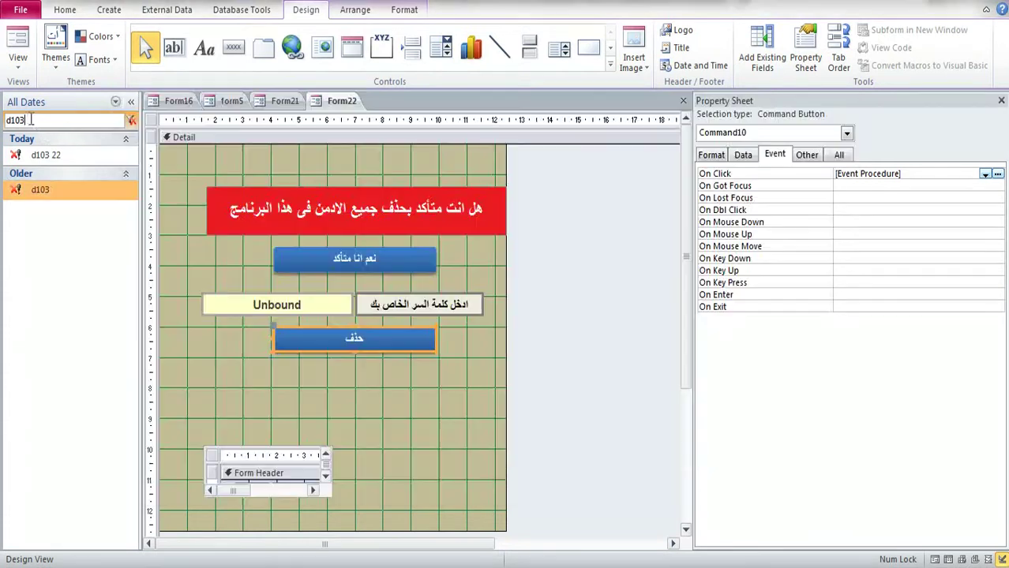
{"action": "key", "text": "ctrl+v"}
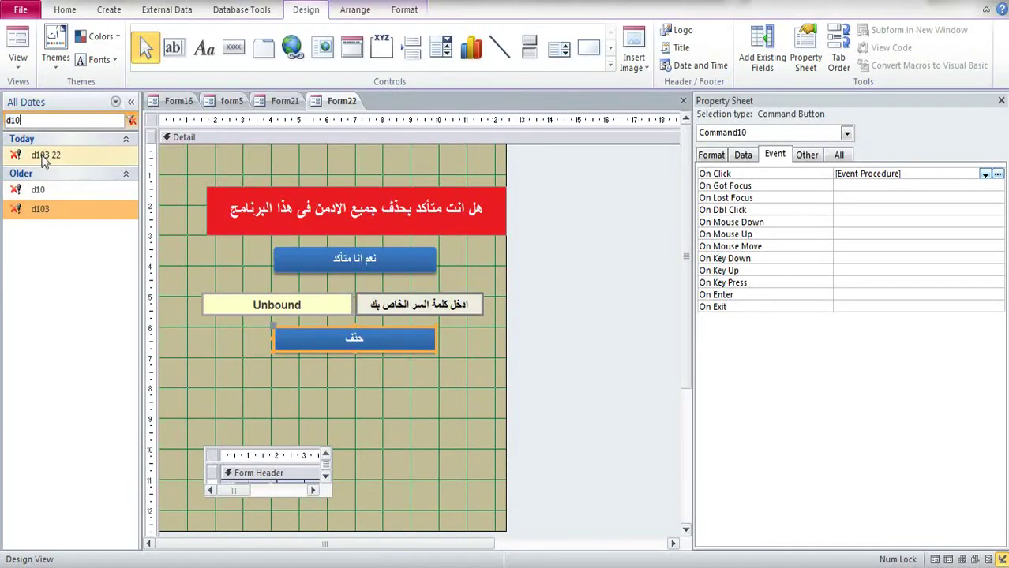
{"action": "left_click", "coordinate": [49, 210]}
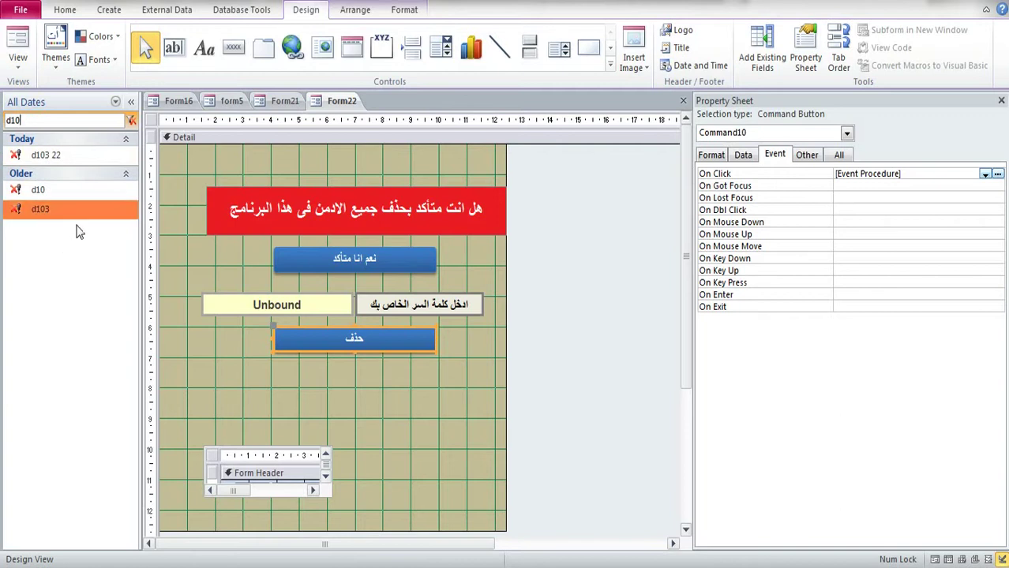
{"action": "left_click", "coordinate": [38, 194]}
{"action": "key", "text": "ctrl+c"}
{"action": "key", "text": "ctrl+v"}
{"action": "left_click", "coordinate": [486, 192]}
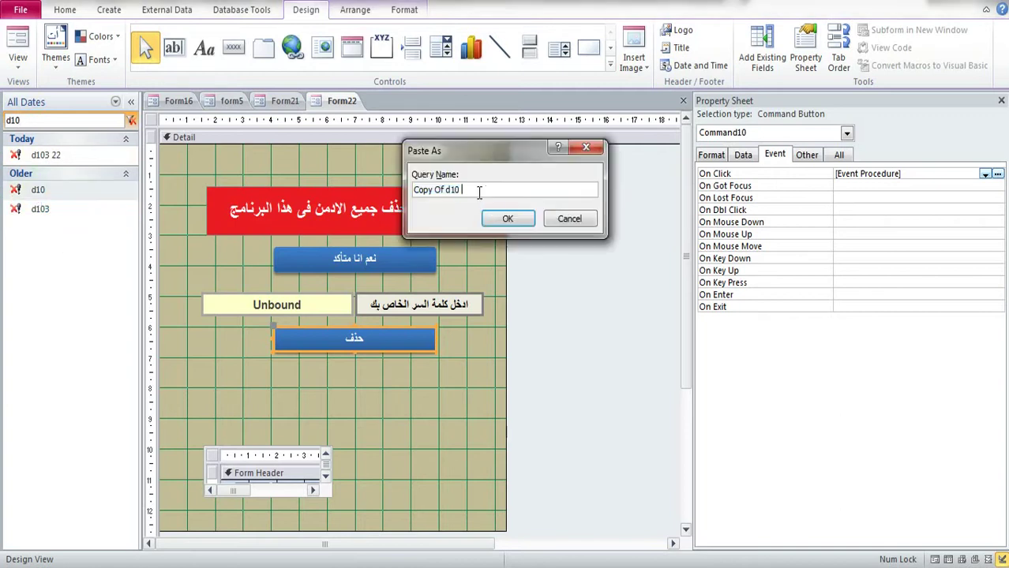
{"action": "type", "text": "22"}
{"action": "left_click_drag", "start_coordinate": [447, 189], "coordinate": [412, 189]}
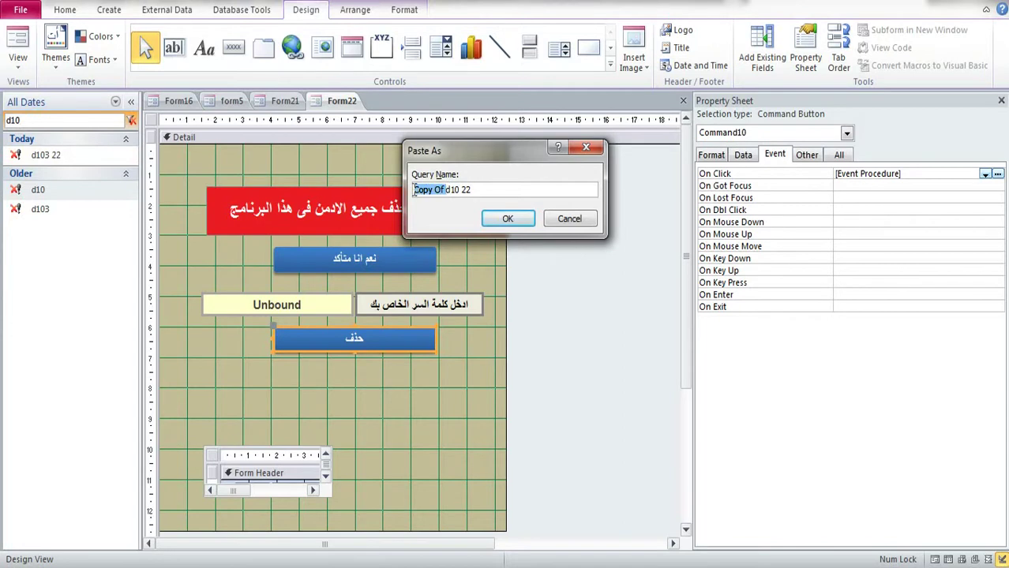
{"action": "key", "text": "BackSpace"}
{"action": "left_click", "coordinate": [505, 220]}
{"action": "left_click", "coordinate": [45, 120]}
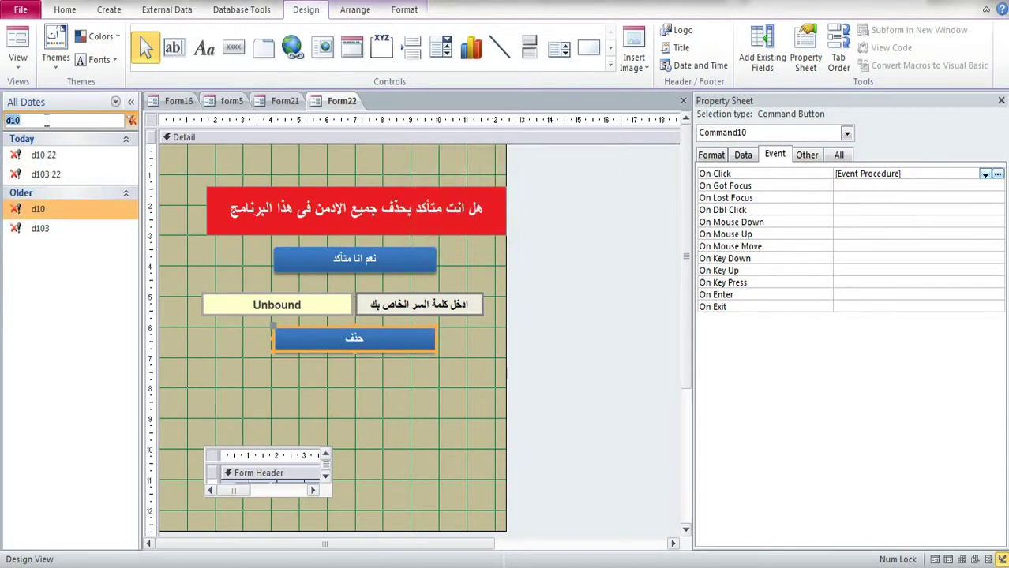
{"action": "key", "text": "BackSpace"}
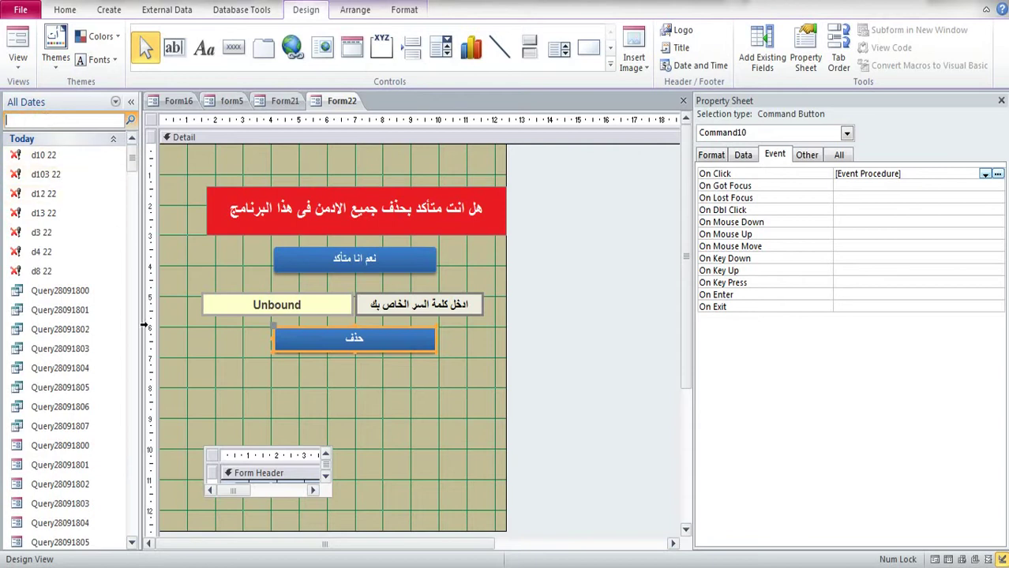
{"action": "key", "text": "alt+Tab"}
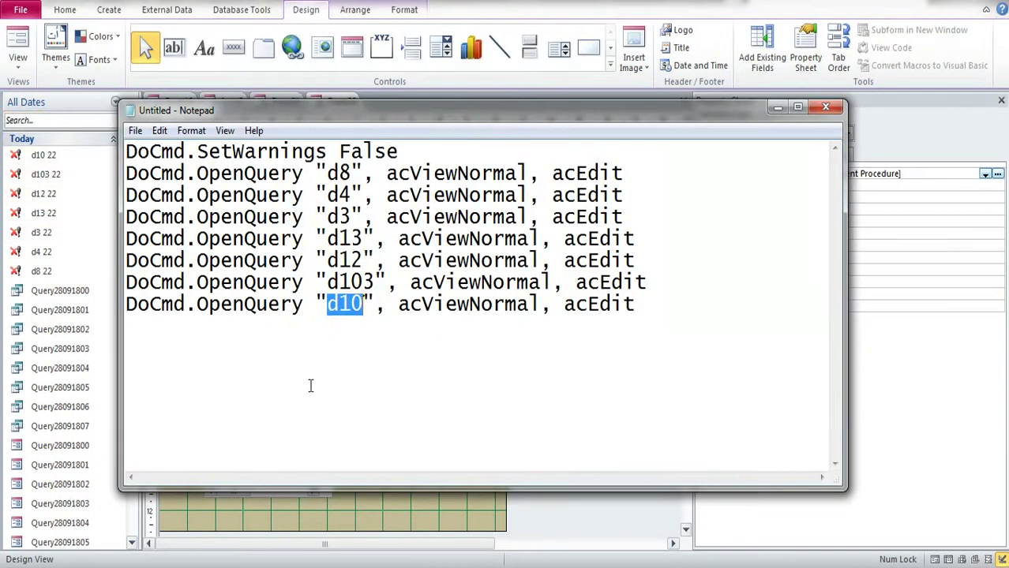
{"action": "left_click_drag", "start_coordinate": [315, 282], "coordinate": [412, 282]}
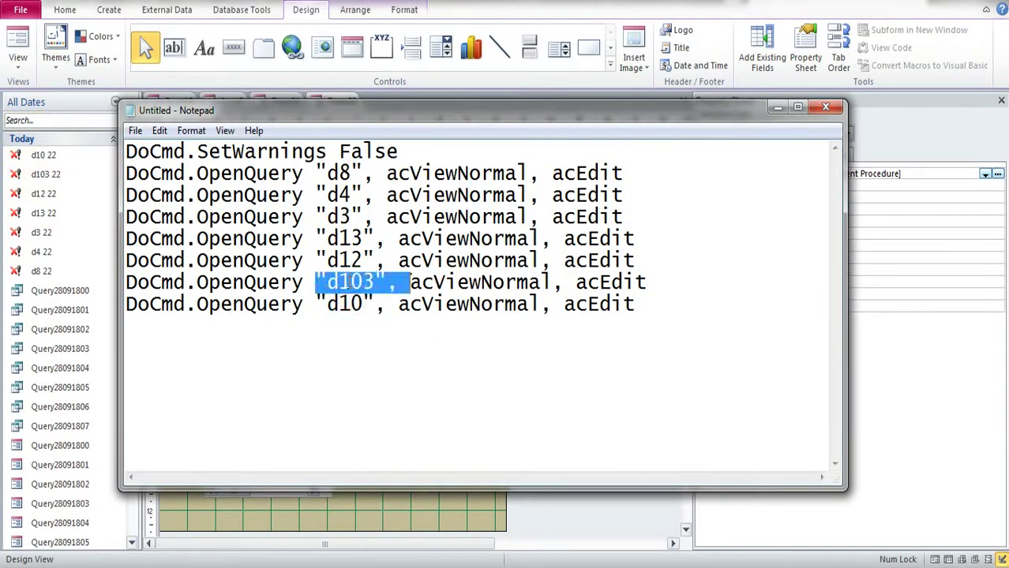
{"action": "left_click_drag", "start_coordinate": [315, 260], "coordinate": [399, 261]}
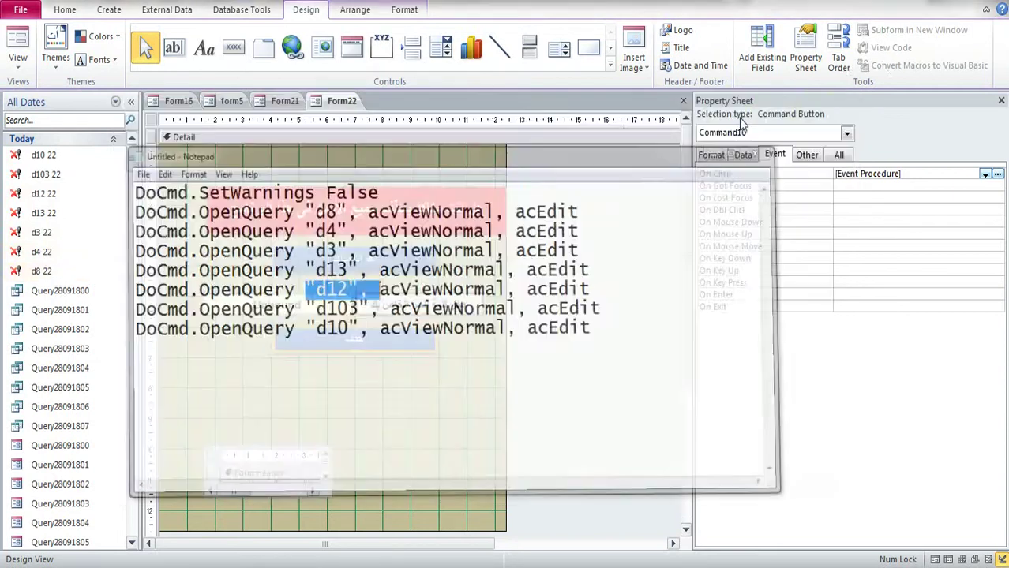
{"action": "left_click", "coordinate": [778, 107]}
Step: Inspect d10 22, d8 22 and d4 22 in Design View, closing each
{"action": "right_click", "coordinate": [33, 156]}
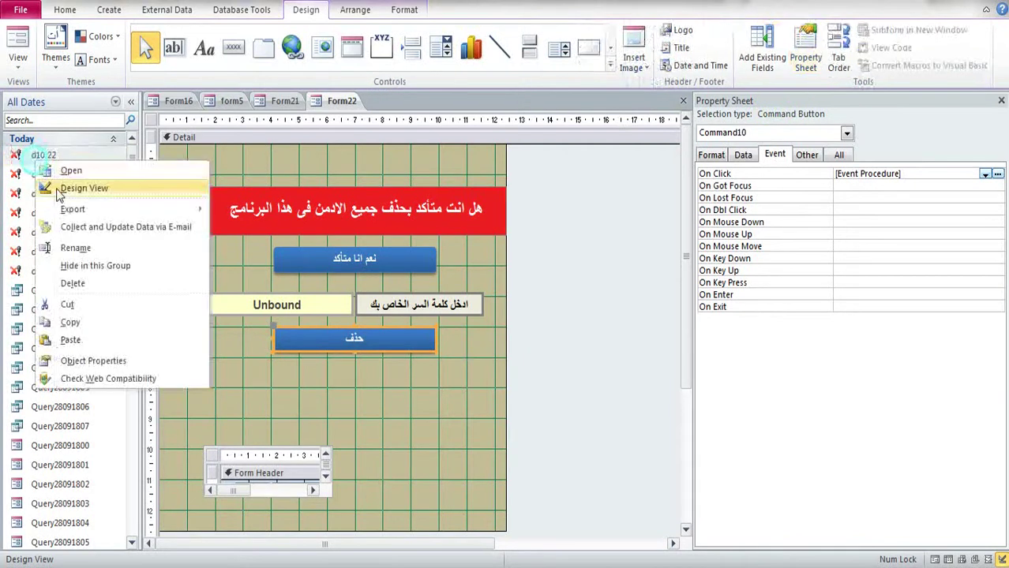
{"action": "left_click", "coordinate": [57, 188]}
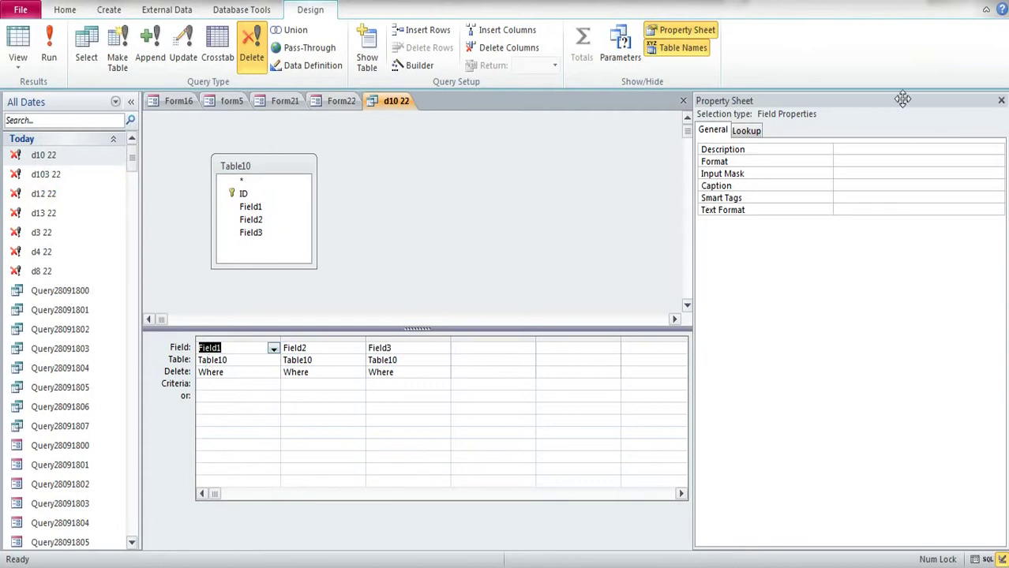
{"action": "left_click", "coordinate": [1001, 100]}
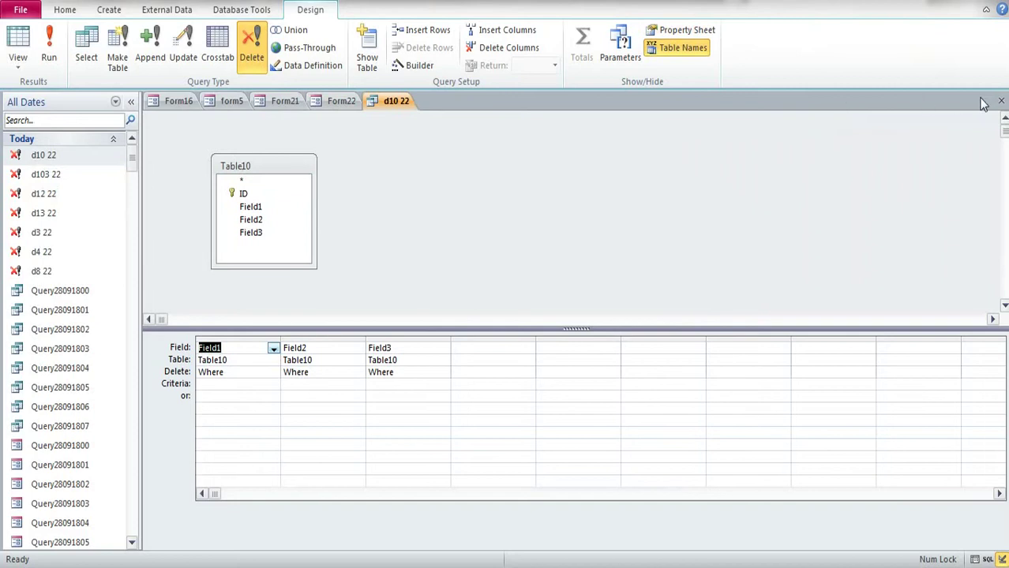
{"action": "left_click", "coordinate": [1001, 101]}
{"action": "right_click", "coordinate": [46, 273]}
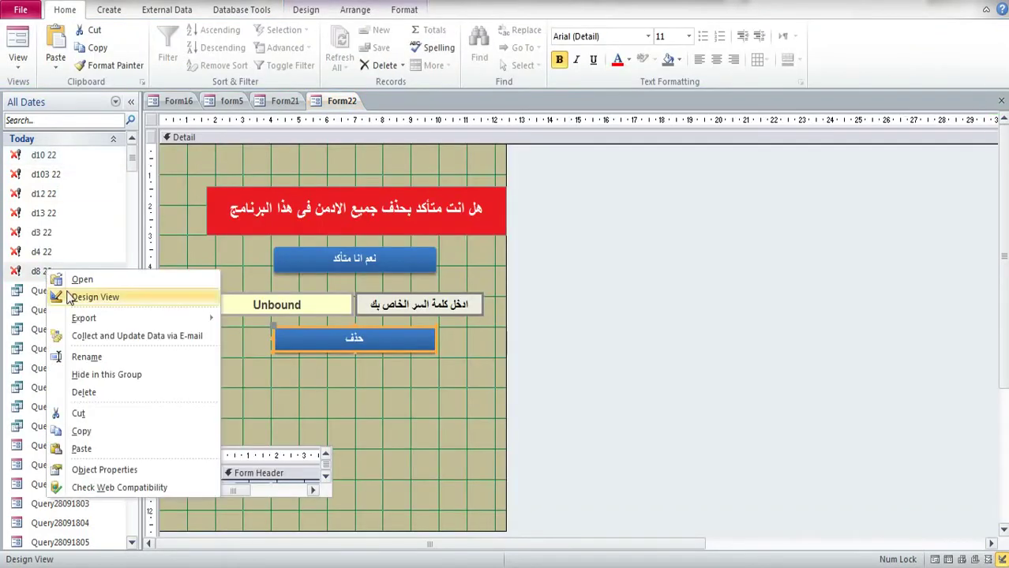
{"action": "left_click", "coordinate": [71, 295]}
{"action": "left_click", "coordinate": [1001, 102]}
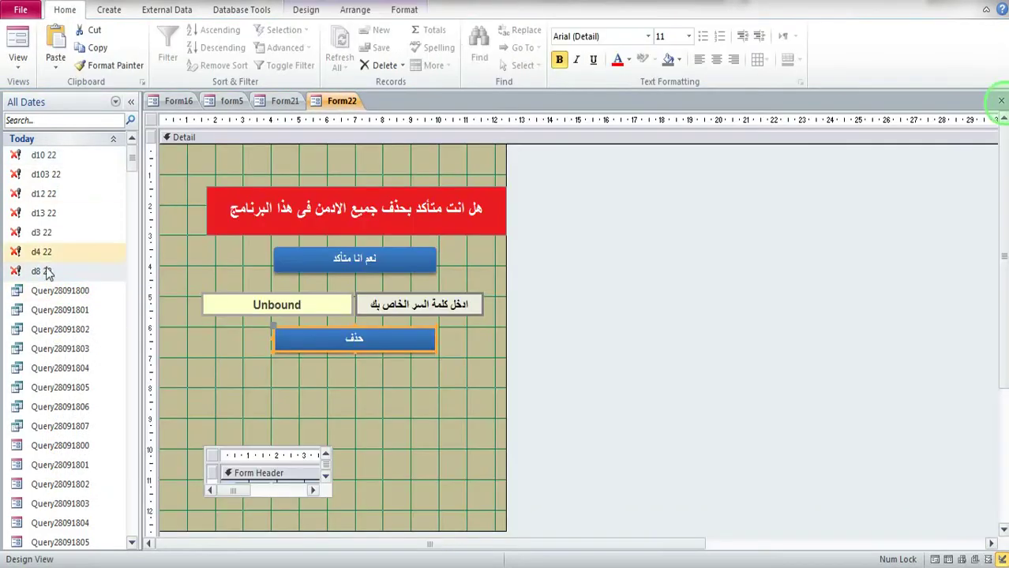
{"action": "right_click", "coordinate": [41, 256]}
{"action": "left_click", "coordinate": [79, 285]}
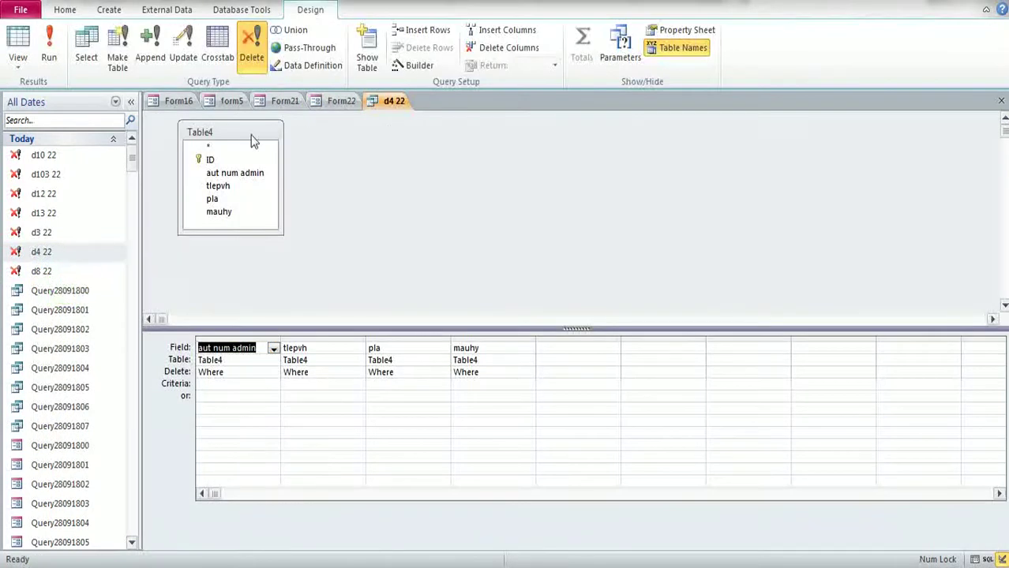
{"action": "left_click", "coordinate": [1001, 101]}
Step: Open d3 22 in Design View, then switch it to Datasheet View
{"action": "right_click", "coordinate": [78, 234]}
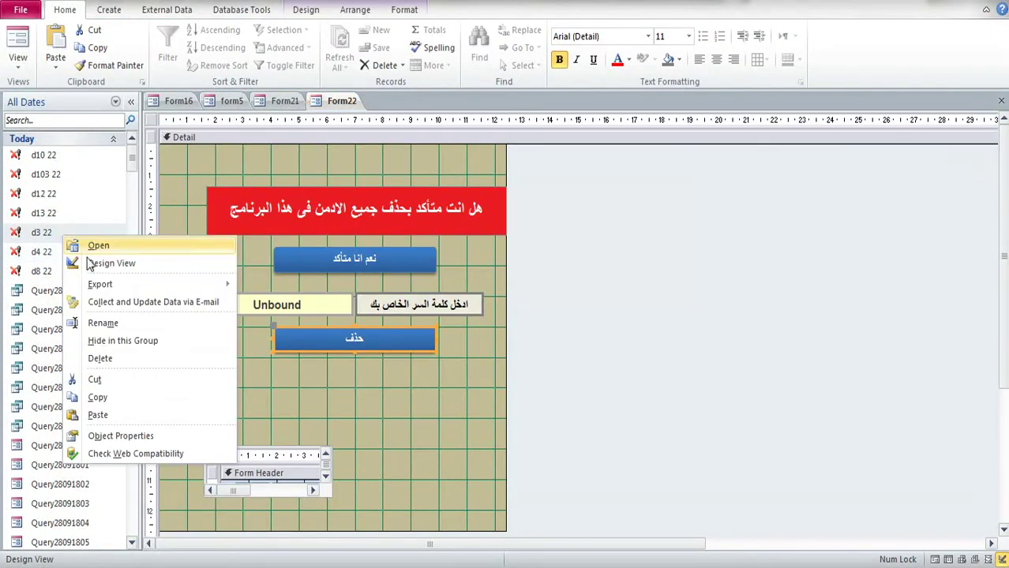
{"action": "left_click", "coordinate": [111, 262]}
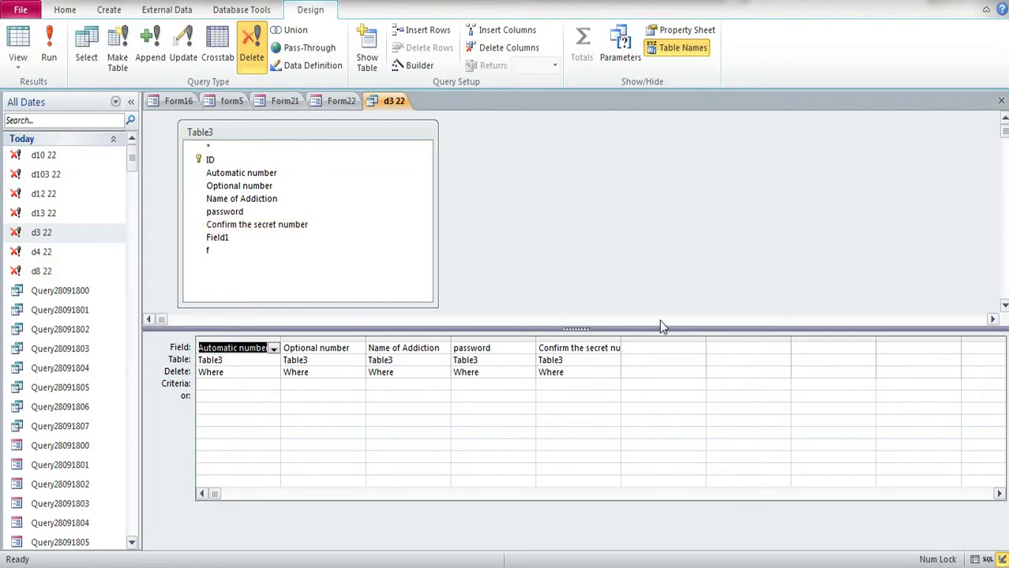
{"action": "right_click", "coordinate": [701, 227]}
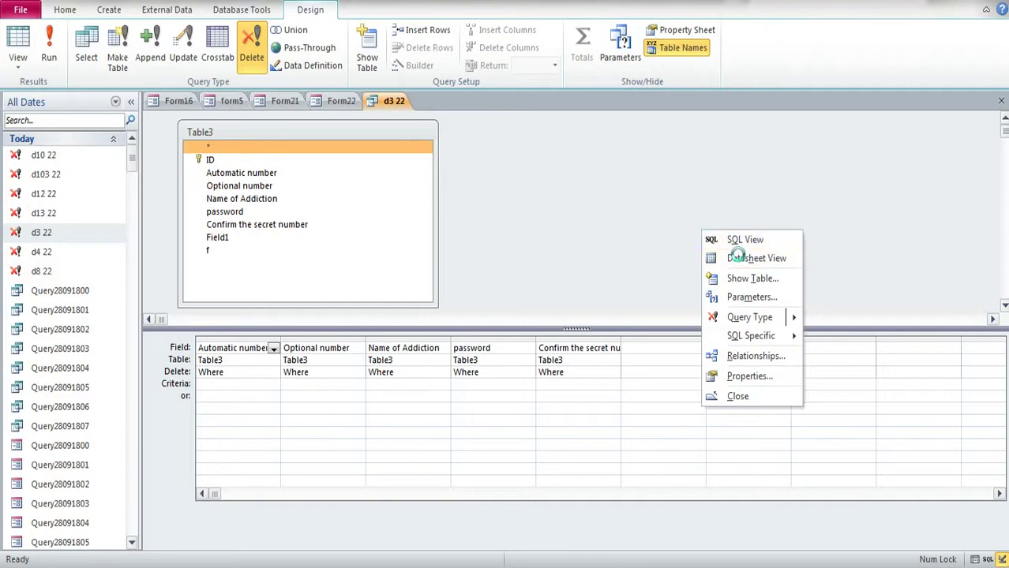
{"action": "left_click", "coordinate": [738, 254]}
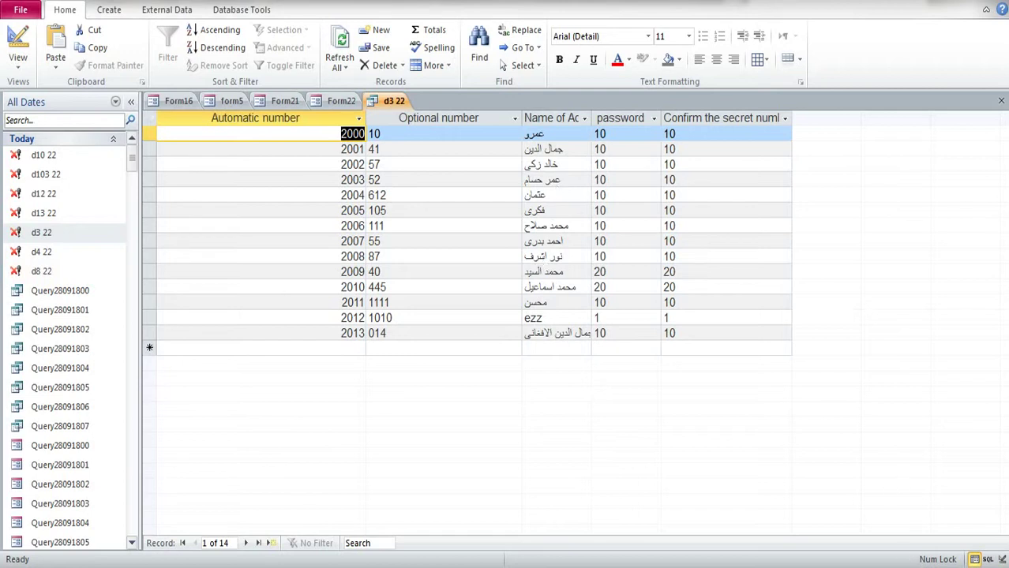
Step: Autofit the Name of Addiction column in the d3 22 datasheet
{"action": "right_click", "coordinate": [904, 566]}
{"action": "left_click", "coordinate": [803, 498]}
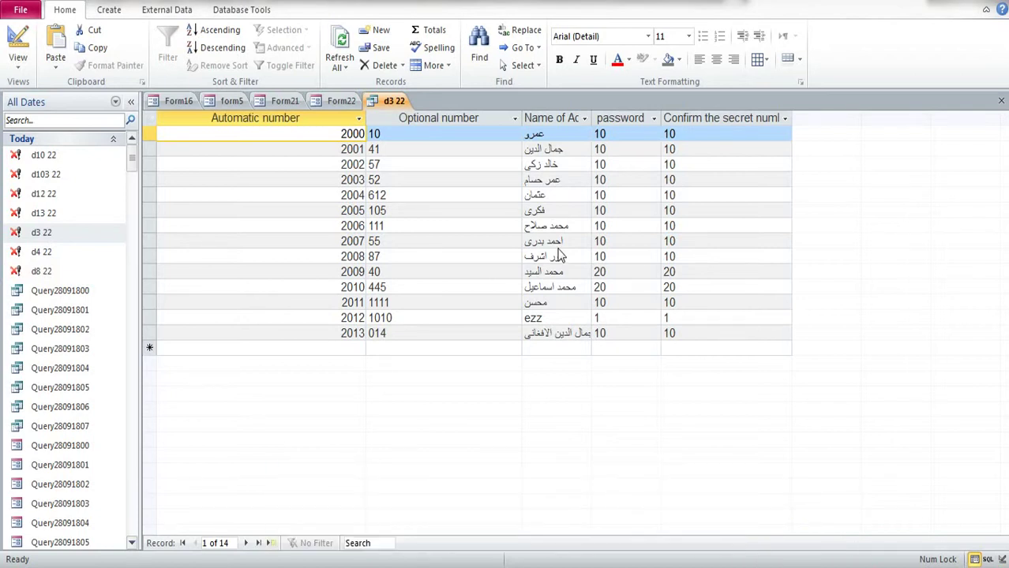
{"action": "left_click", "coordinate": [557, 181]}
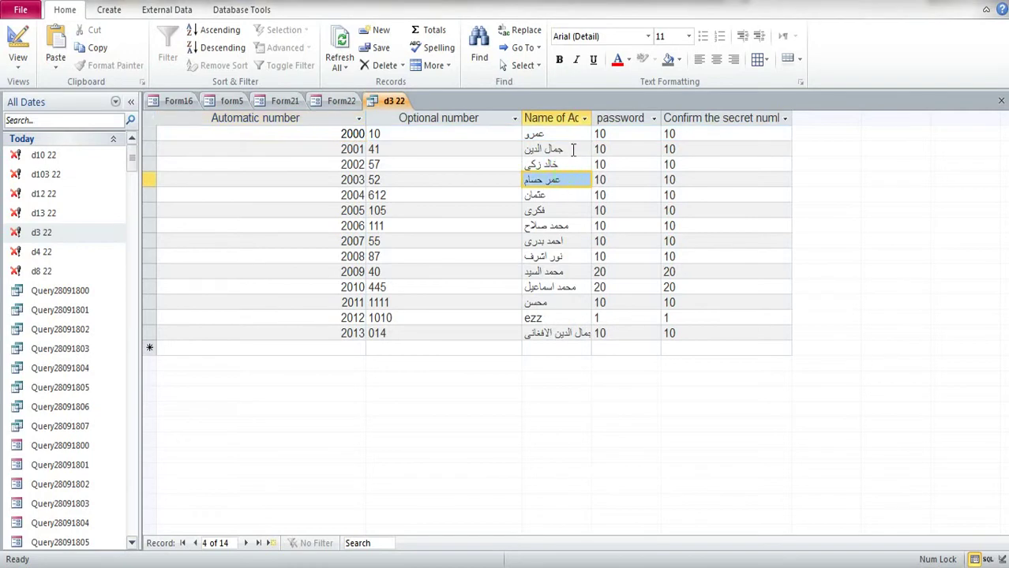
{"action": "left_click", "coordinate": [553, 186]}
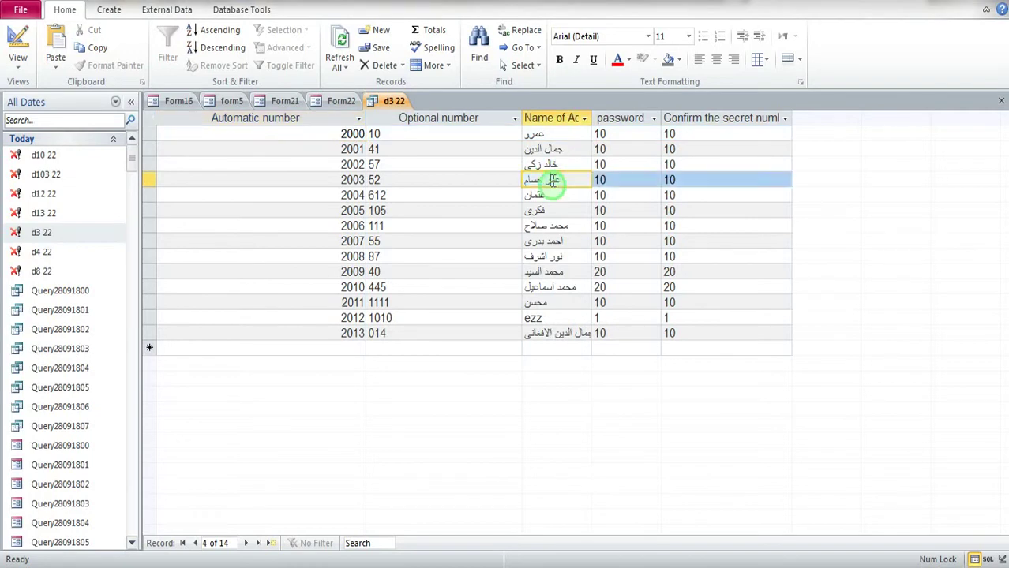
{"action": "double_click", "coordinate": [590, 118]}
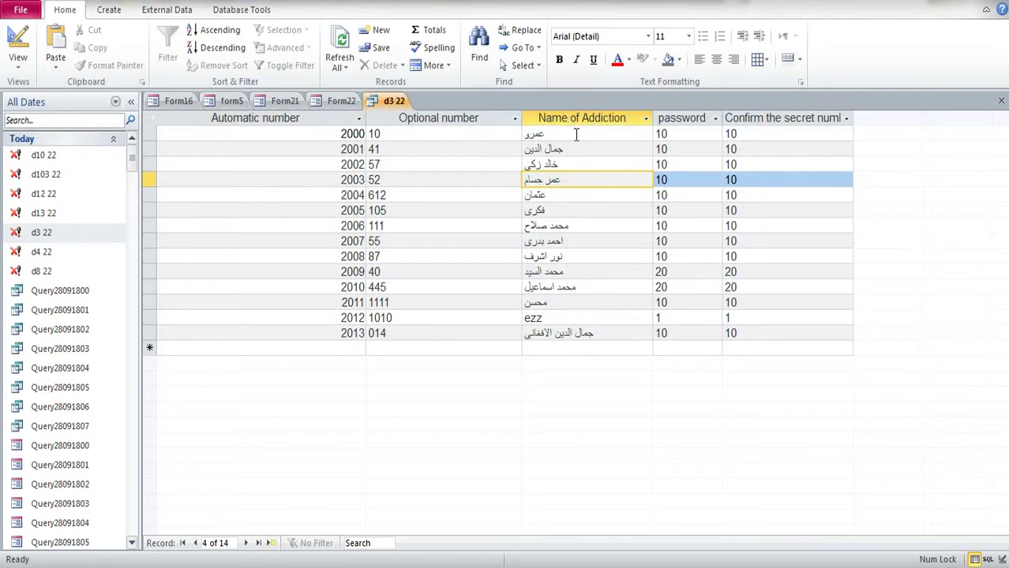
Step: Close Form22 and Form21, saving their changes
{"action": "left_click", "coordinate": [345, 109]}
{"action": "right_click", "coordinate": [338, 104]}
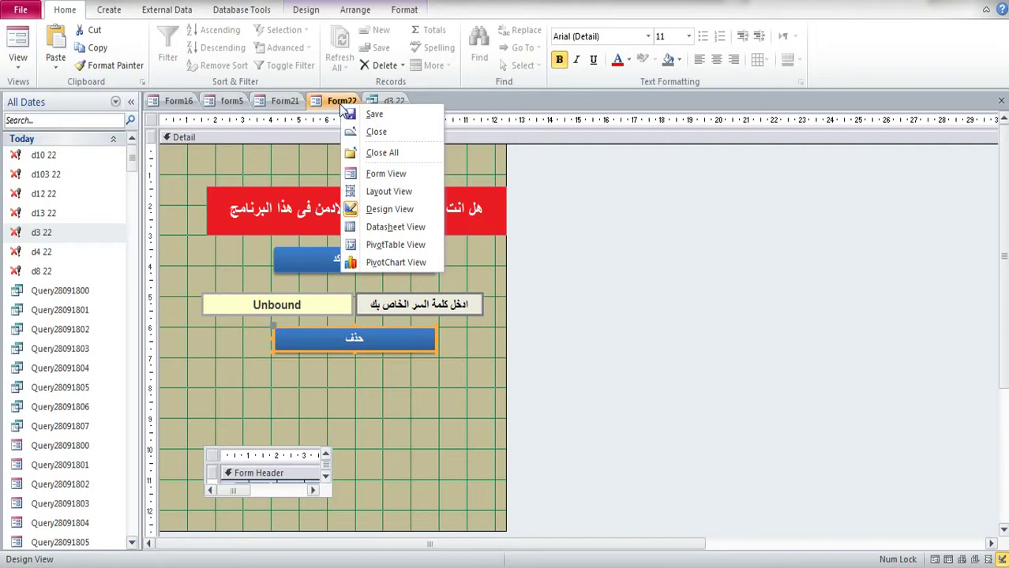
{"action": "left_click", "coordinate": [371, 134]}
{"action": "left_click", "coordinate": [457, 327]}
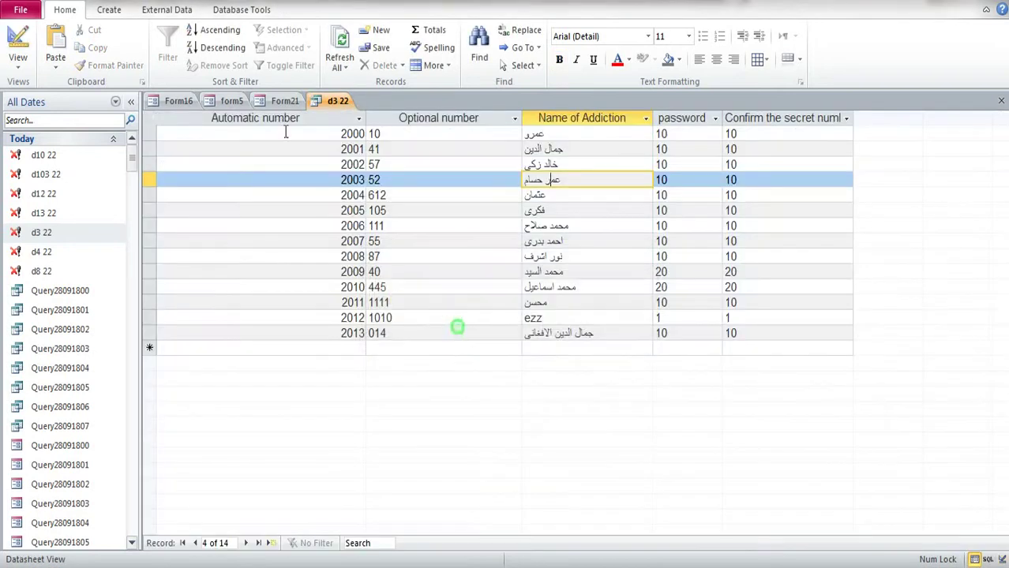
{"action": "left_click", "coordinate": [284, 102]}
{"action": "right_click", "coordinate": [284, 102]}
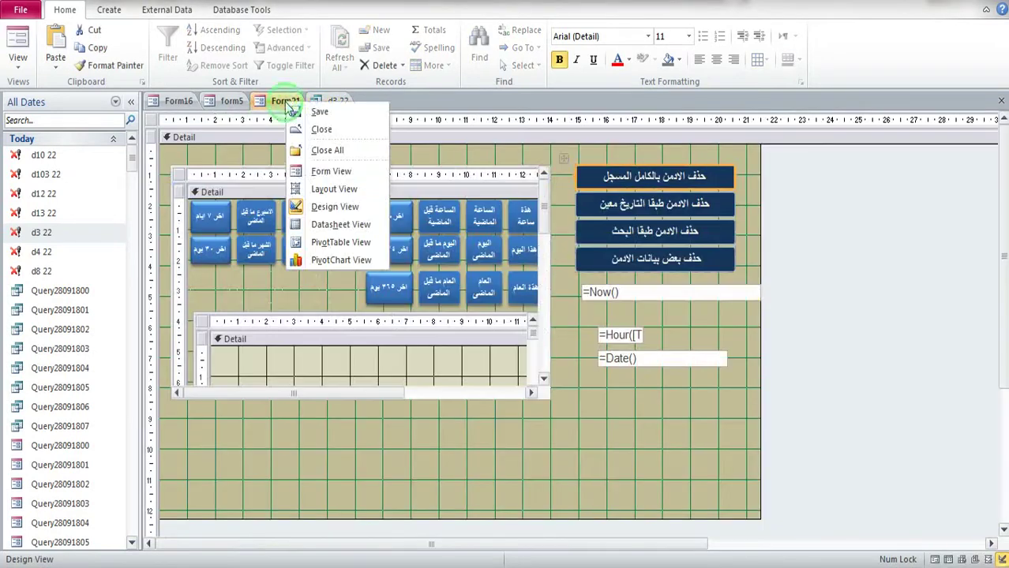
{"action": "left_click", "coordinate": [318, 133]}
{"action": "left_click", "coordinate": [457, 322]}
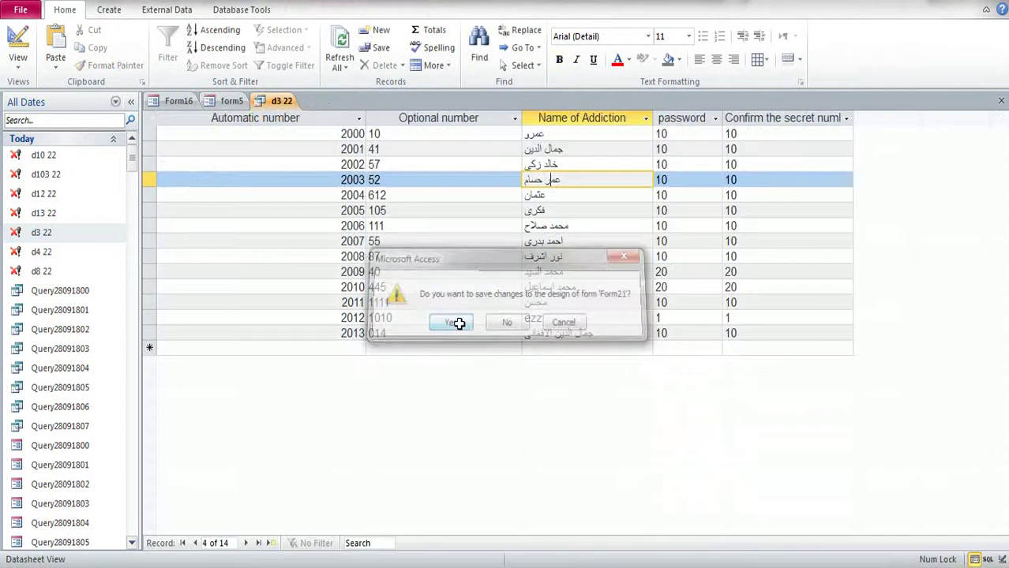
Step: Close the d3 22 query, bringing up the save-layout prompt
{"action": "right_click", "coordinate": [267, 105]}
{"action": "left_click", "coordinate": [294, 120]}
{"action": "left_click", "coordinate": [447, 324]}
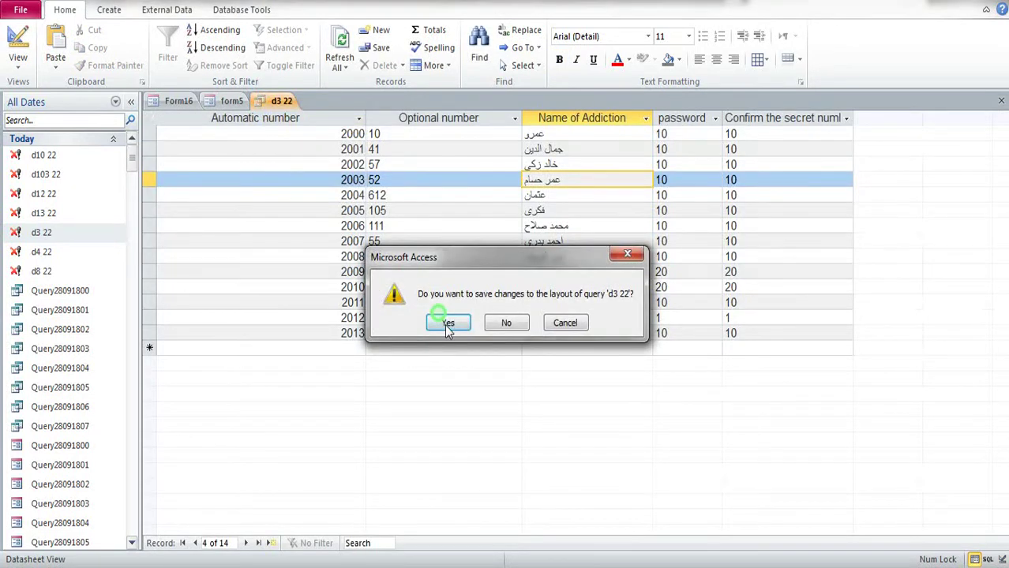
Step: Open the settings form's delete-by-specific-date panel for admins
{"action": "left_click", "coordinate": [829, 437]}
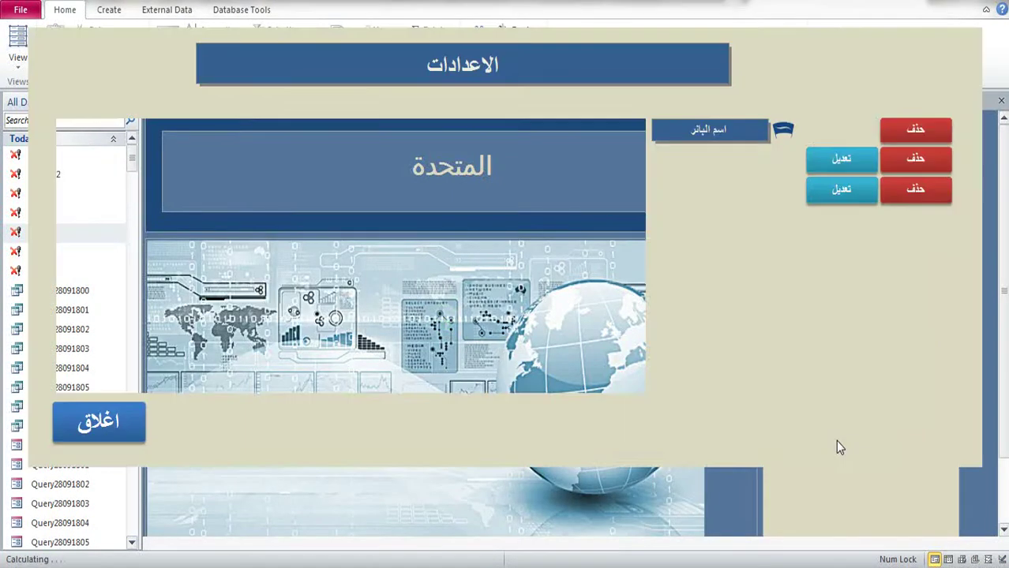
{"action": "left_click", "coordinate": [916, 162]}
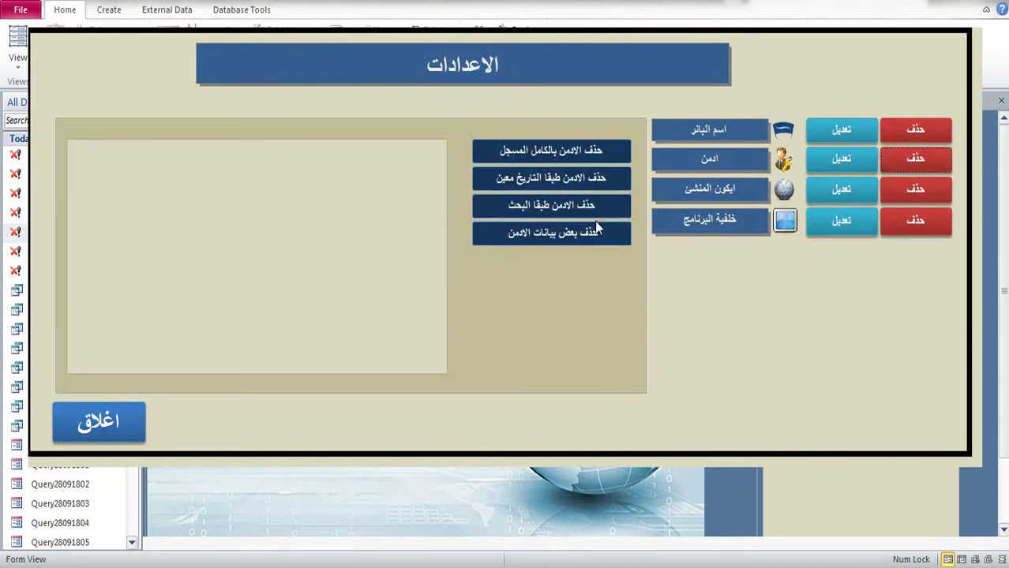
{"action": "left_click", "coordinate": [549, 184]}
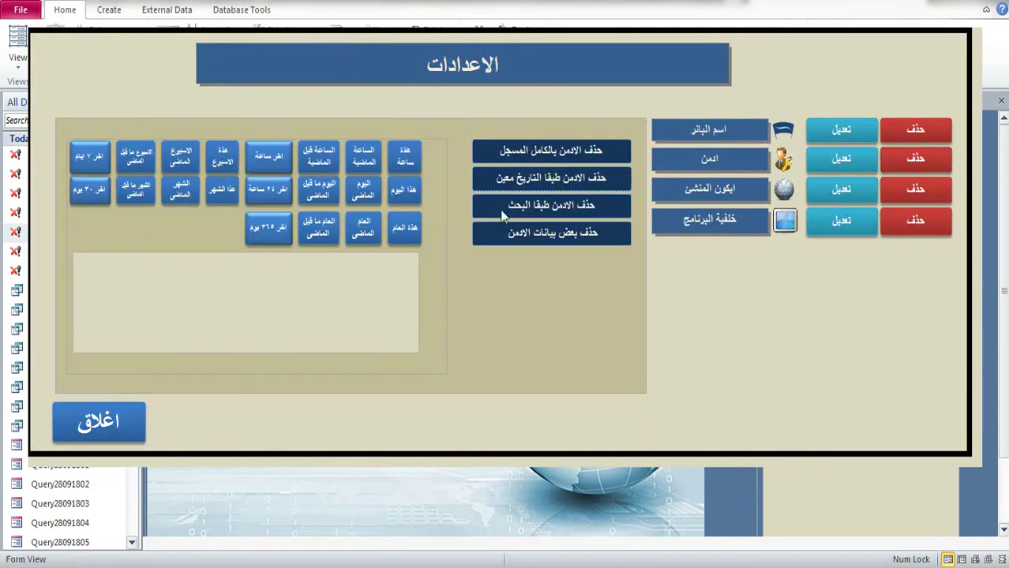
Step: Filter the admin list by this hour, today, then this year
{"action": "left_click", "coordinate": [405, 164]}
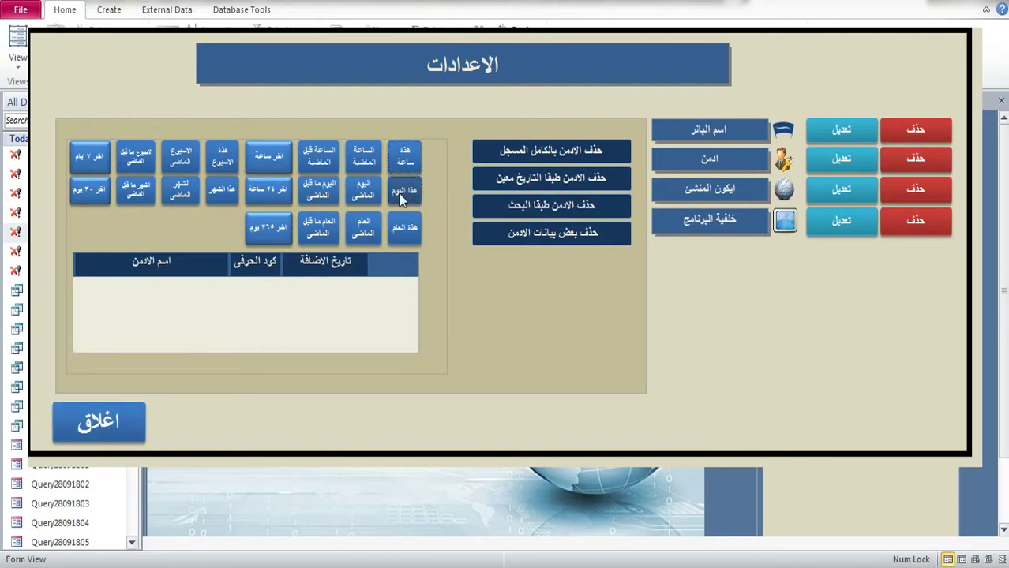
{"action": "left_click", "coordinate": [398, 194]}
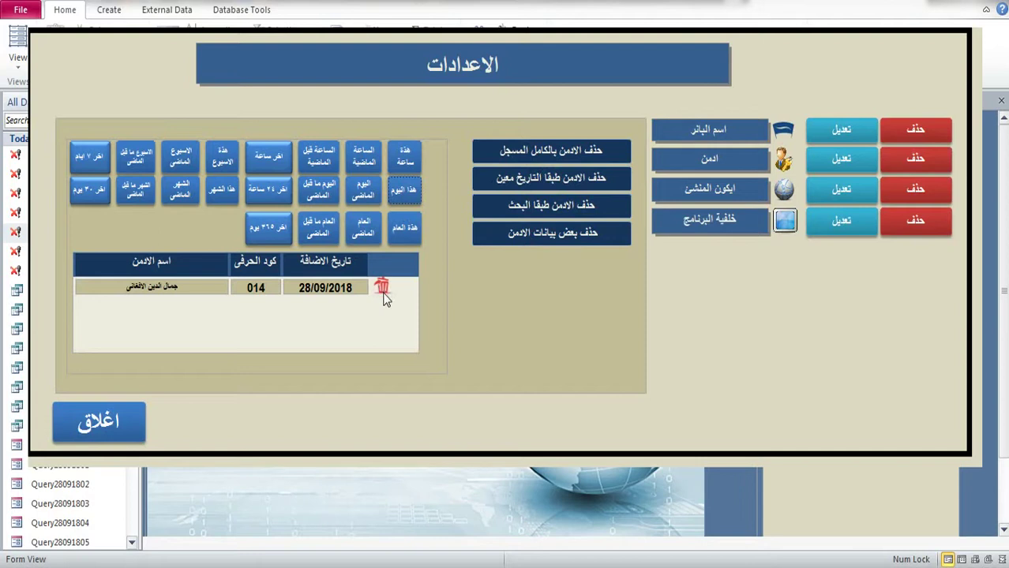
{"action": "left_click", "coordinate": [402, 231]}
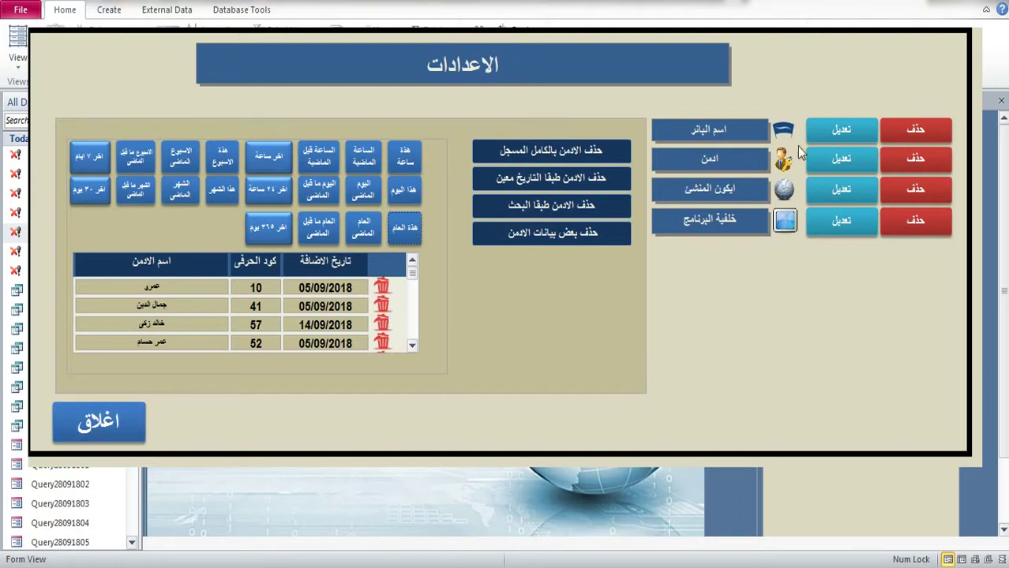
{"action": "left_click", "coordinate": [405, 227]}
{"action": "right_click", "coordinate": [793, 89]}
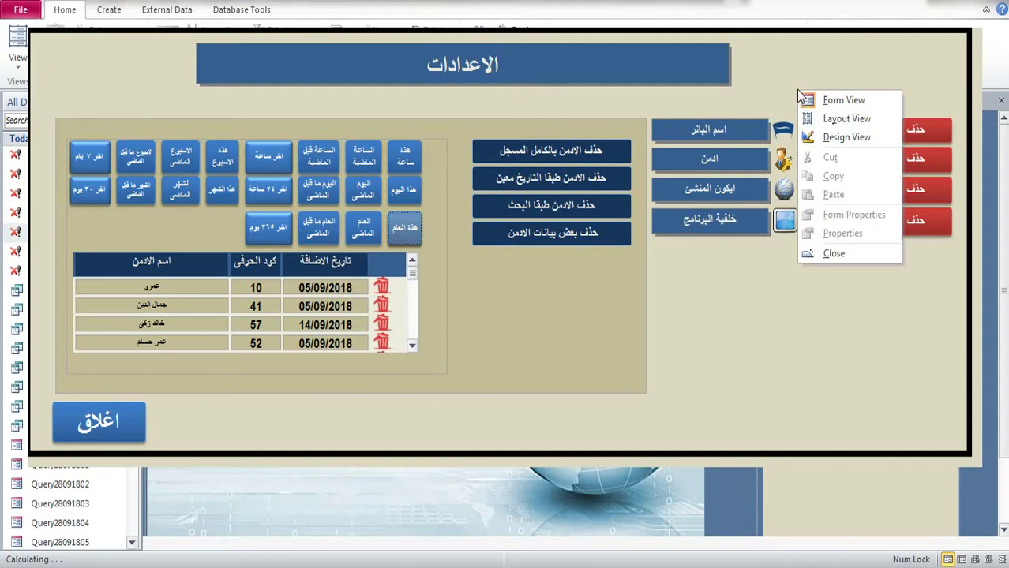
Step: Close the settings form, then find Form23 by searching '23' and open it in Design View
{"action": "left_click", "coordinate": [119, 421]}
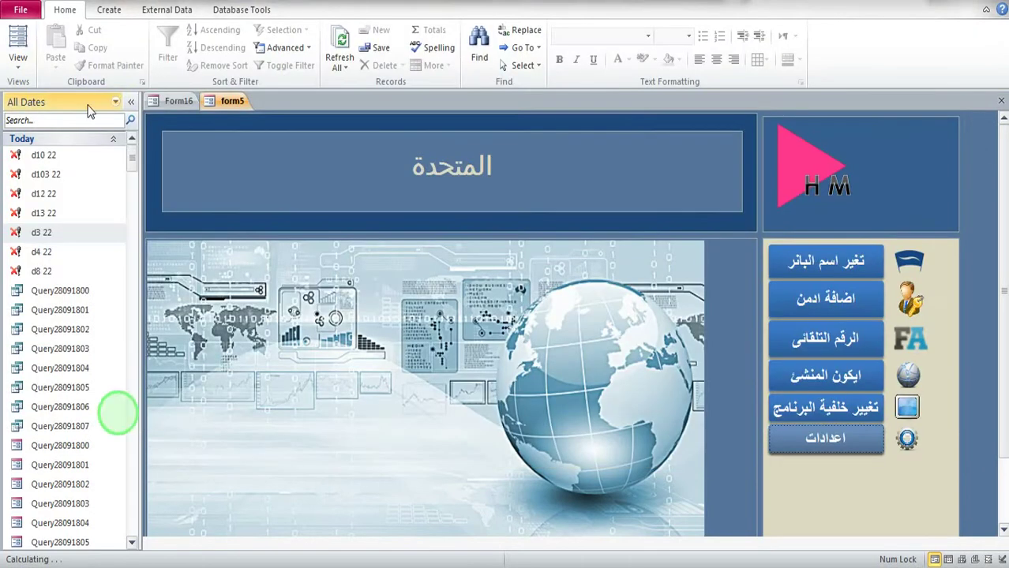
{"action": "left_click", "coordinate": [48, 120]}
{"action": "type", "text": "232"}
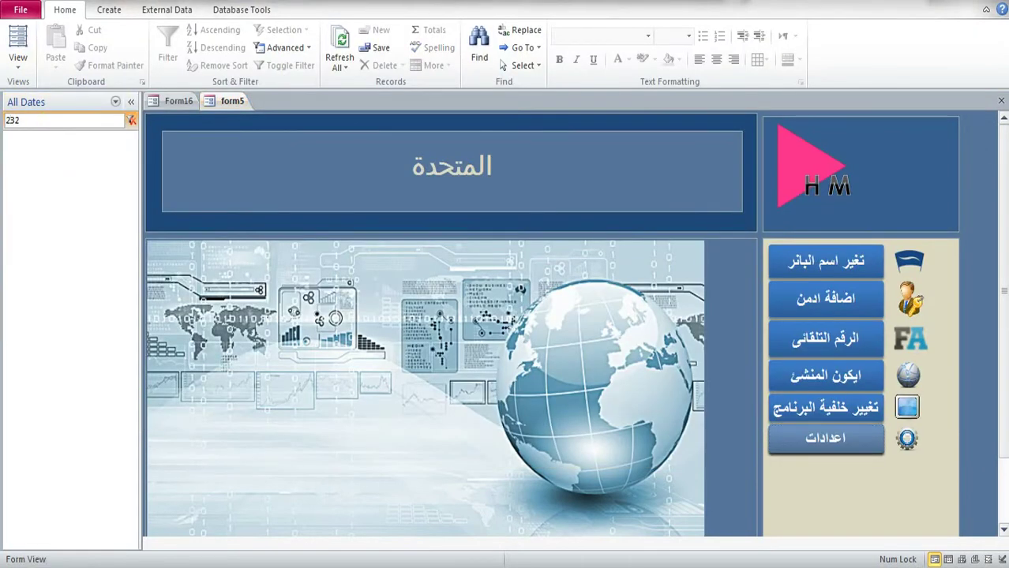
{"action": "key", "text": "BackSpace"}
{"action": "right_click", "coordinate": [65, 234]}
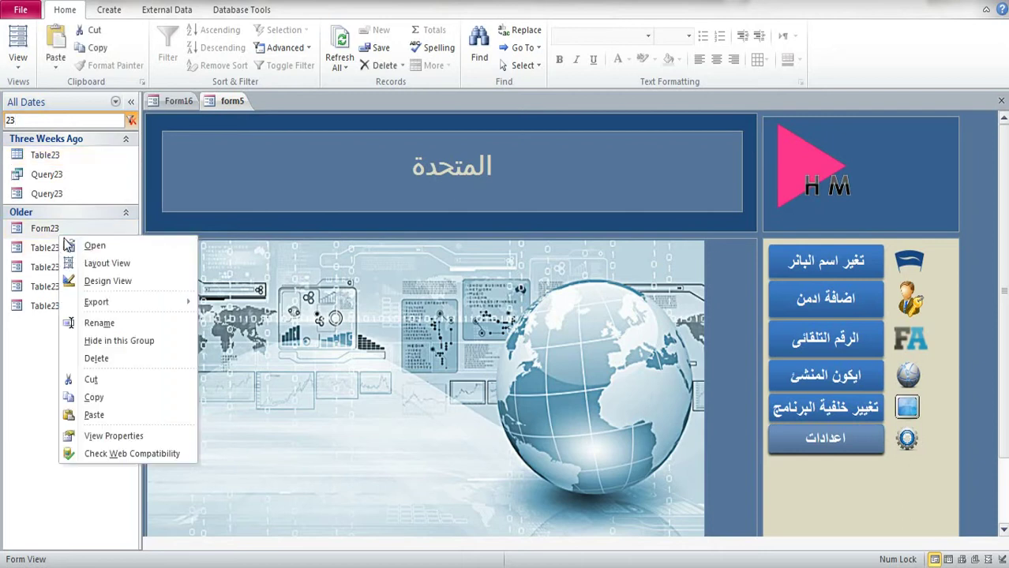
{"action": "left_click", "coordinate": [102, 282]}
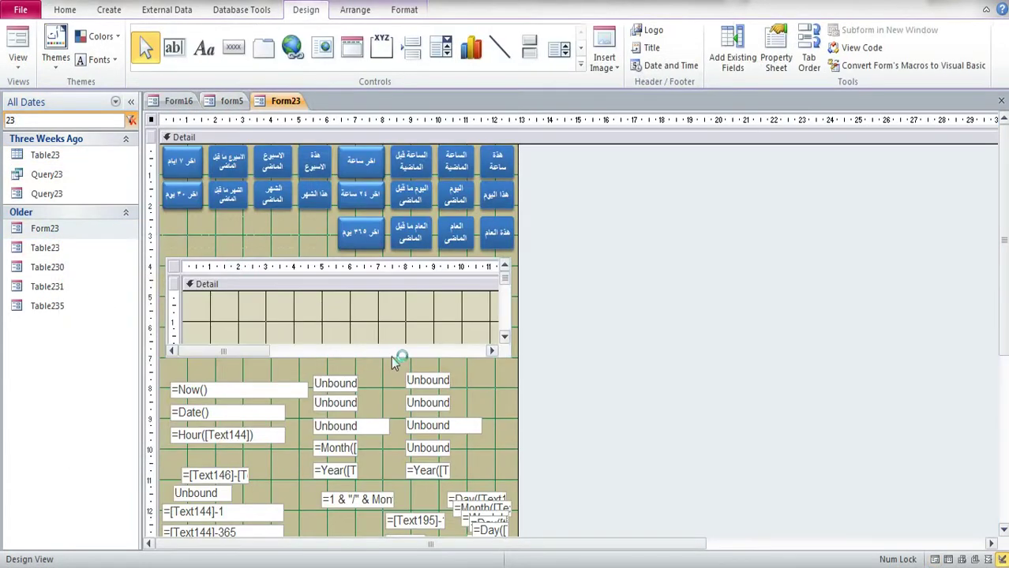
Step: Inspect the this-year button's On Click code, which loads Query3500 into the Child142 subform
{"action": "left_click", "coordinate": [498, 232]}
{"action": "left_click", "coordinate": [776, 51]}
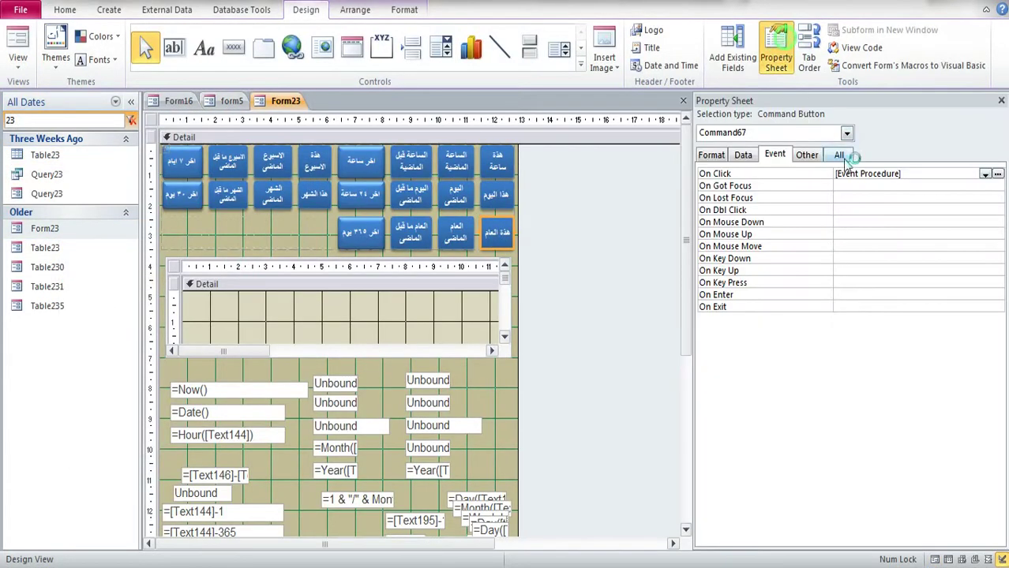
{"action": "left_click", "coordinate": [919, 171]}
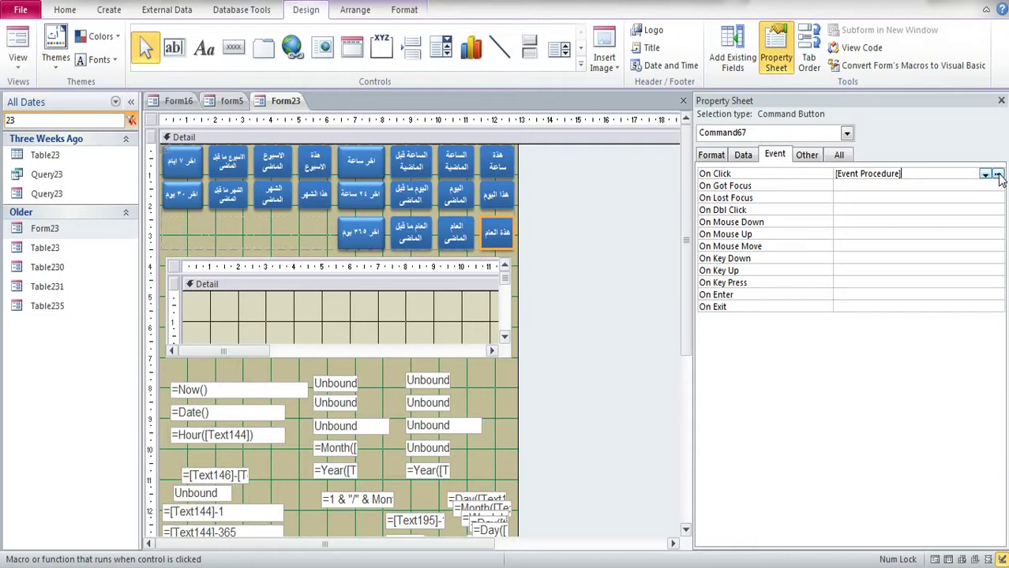
{"action": "left_click", "coordinate": [998, 174]}
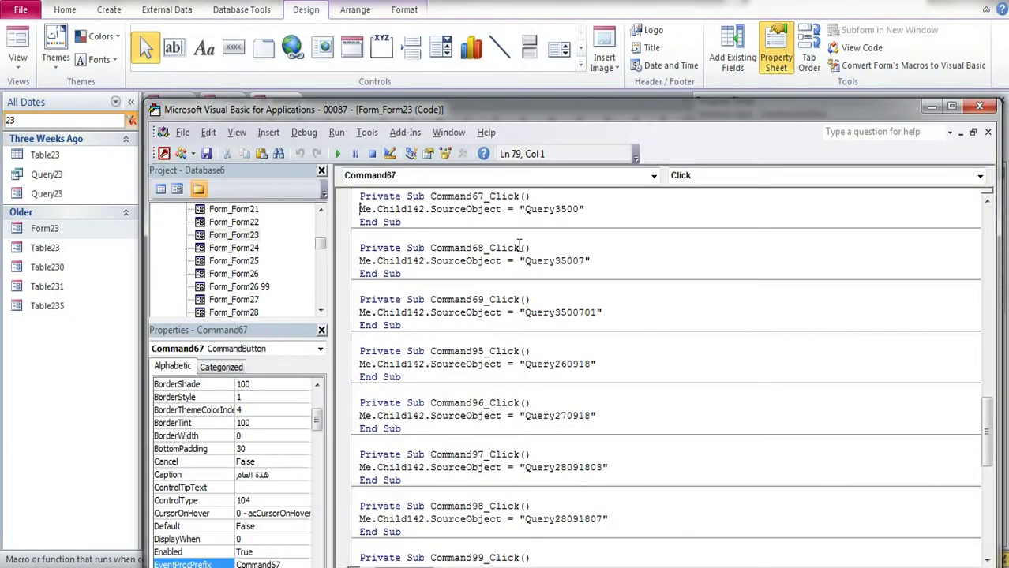
{"action": "left_click_drag", "start_coordinate": [526, 210], "coordinate": [580, 209]}
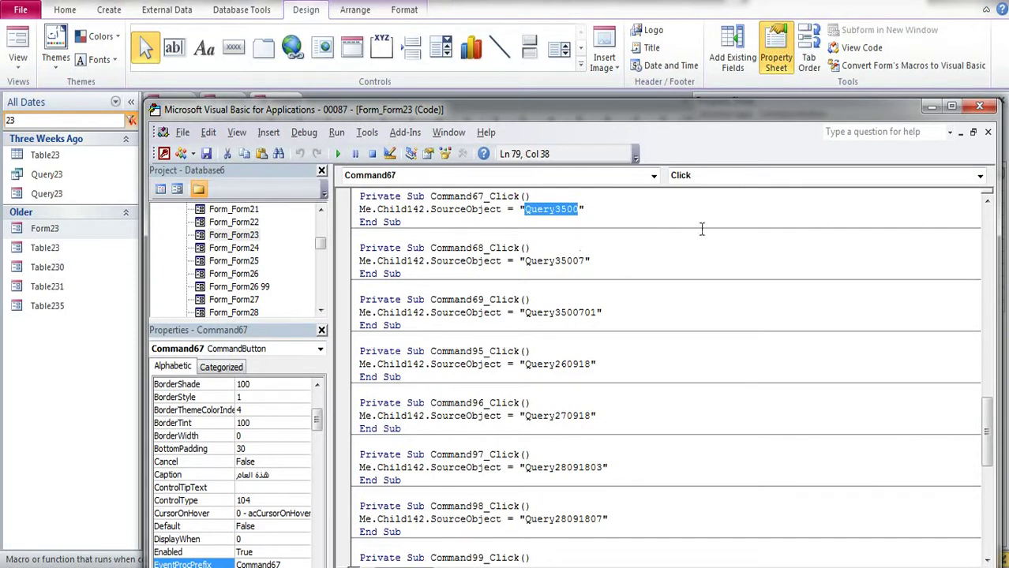
{"action": "left_click", "coordinate": [932, 106]}
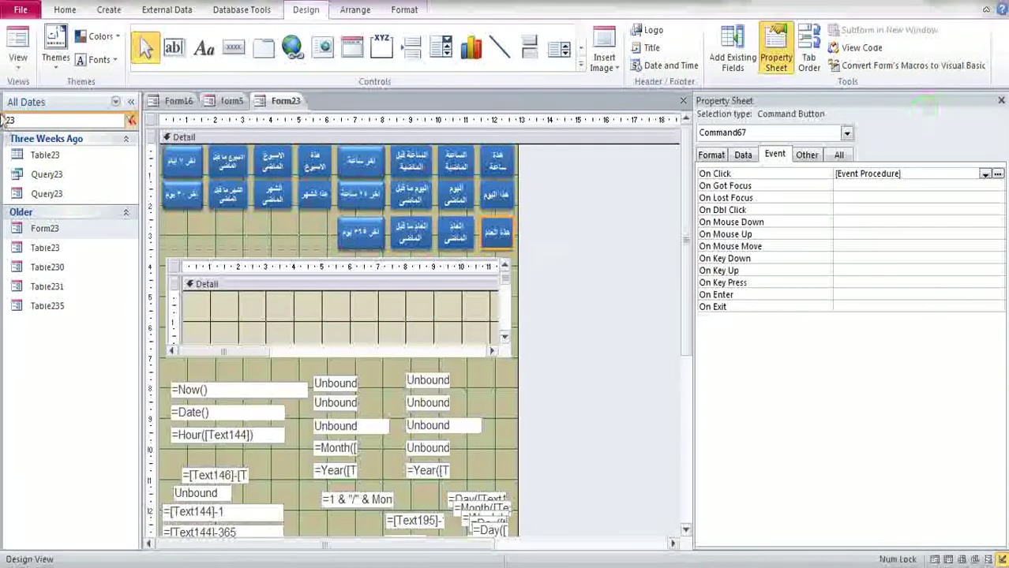
Step: Filter the navigation pane to Query3500 and open that form in Design View
{"action": "double_click", "coordinate": [28, 120]}
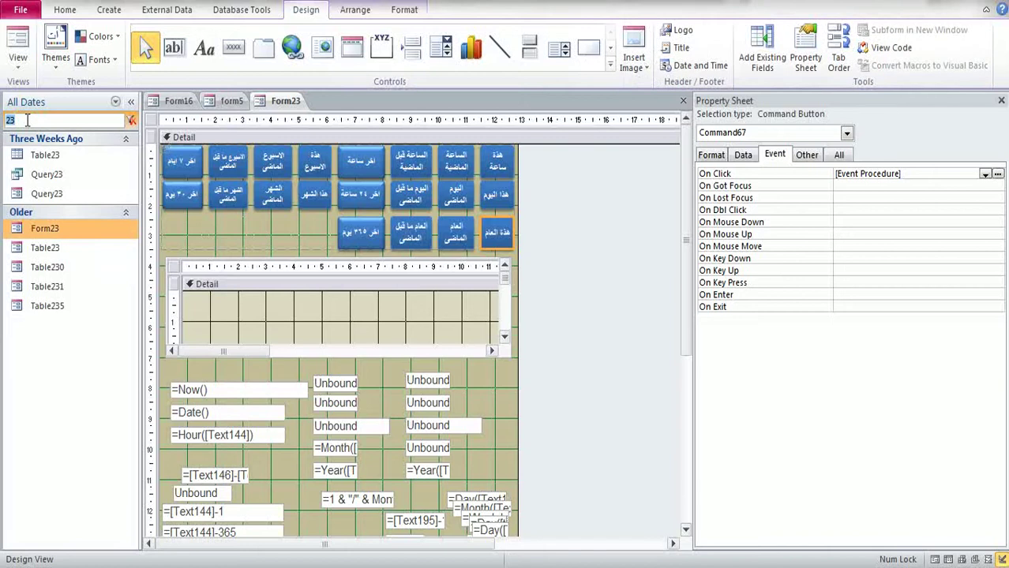
{"action": "type", "text": "Query3500"}
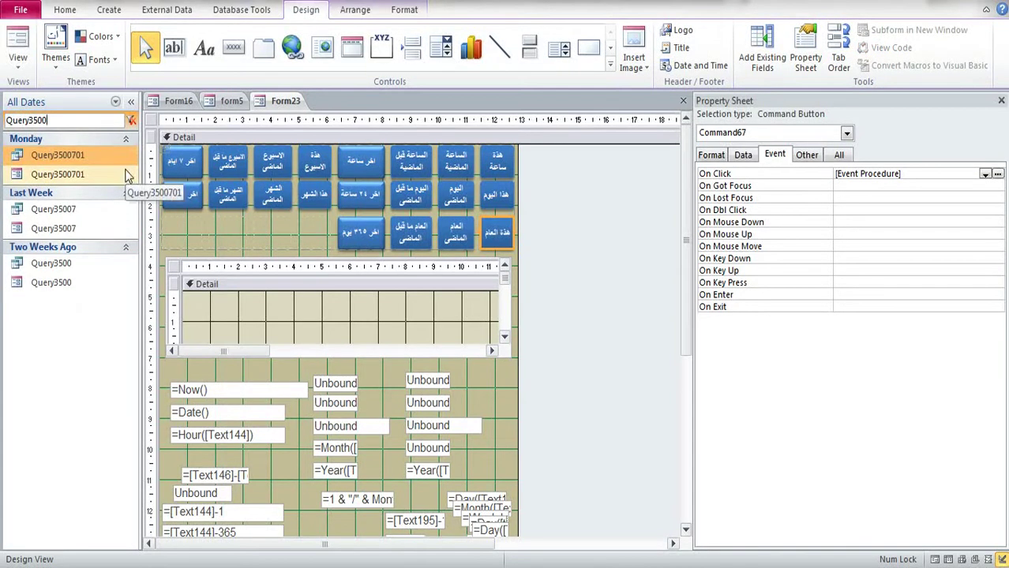
{"action": "right_click", "coordinate": [55, 282]}
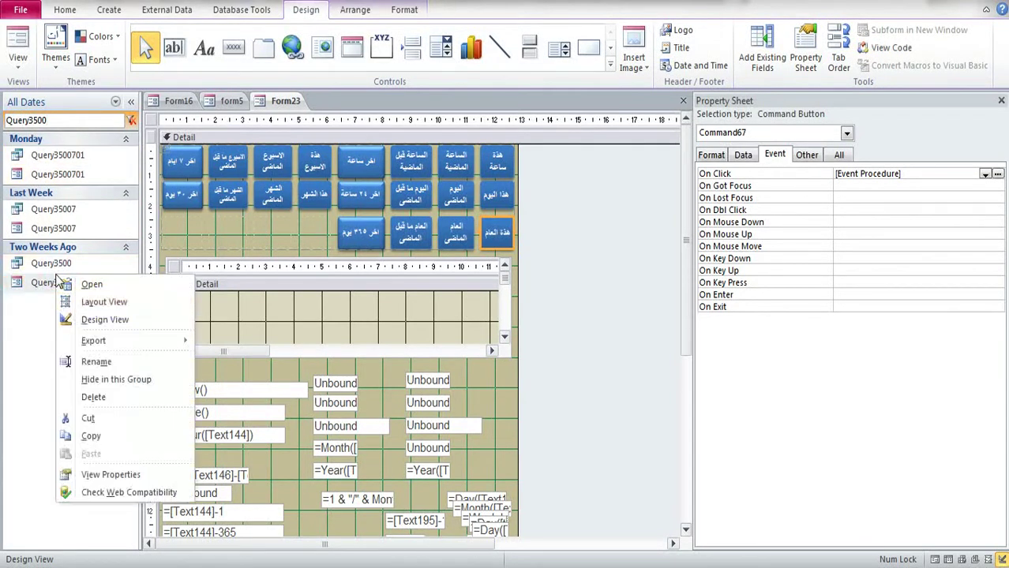
{"action": "left_click", "coordinate": [88, 319]}
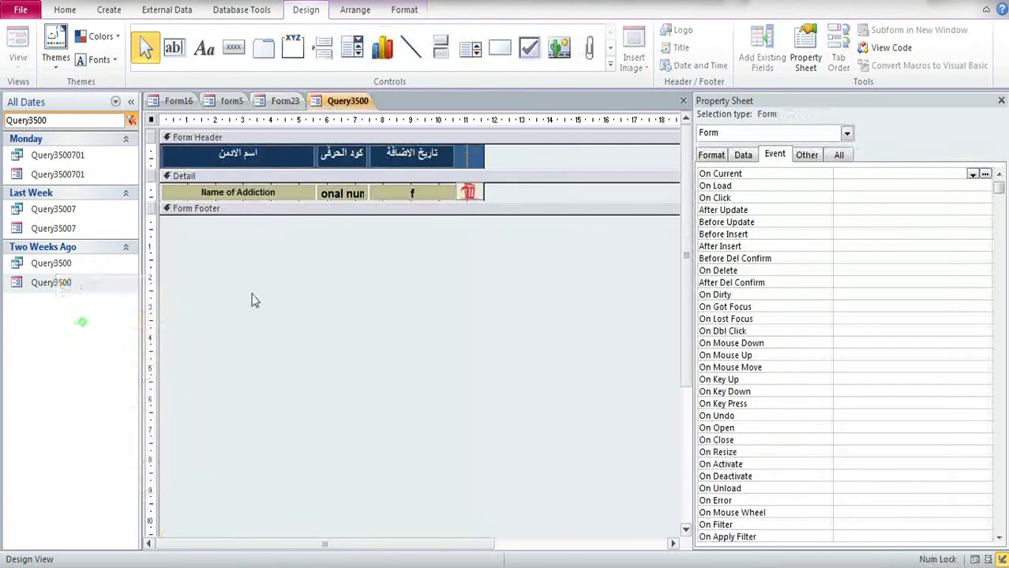
Step: Review the trash-can image's full properties and browse the Hyperlink Address builder without setting a link
{"action": "left_click", "coordinate": [469, 193]}
{"action": "left_click", "coordinate": [807, 155]}
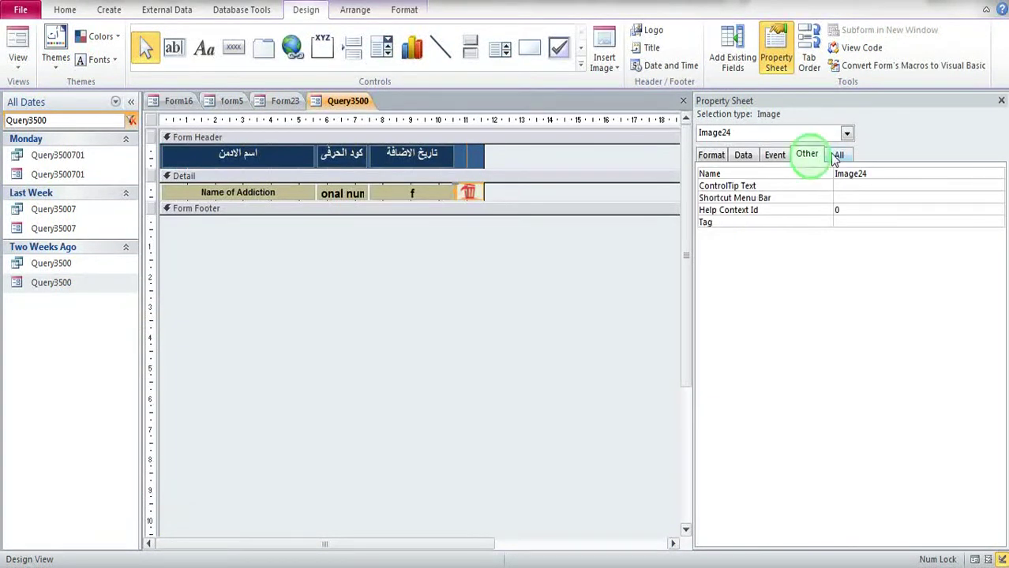
{"action": "left_click", "coordinate": [839, 154]}
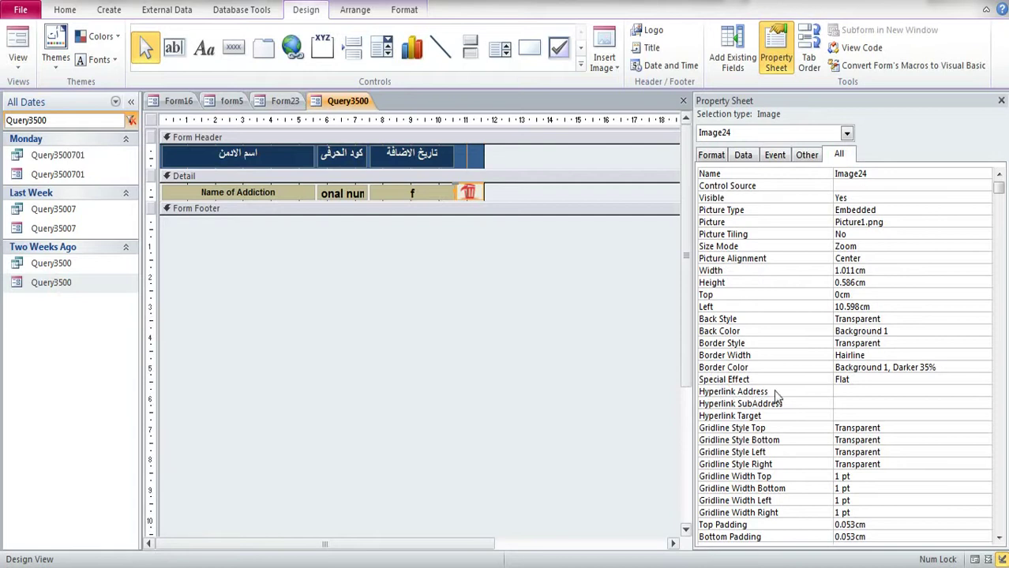
{"action": "left_click", "coordinate": [851, 391]}
{"action": "left_click", "coordinate": [985, 391]}
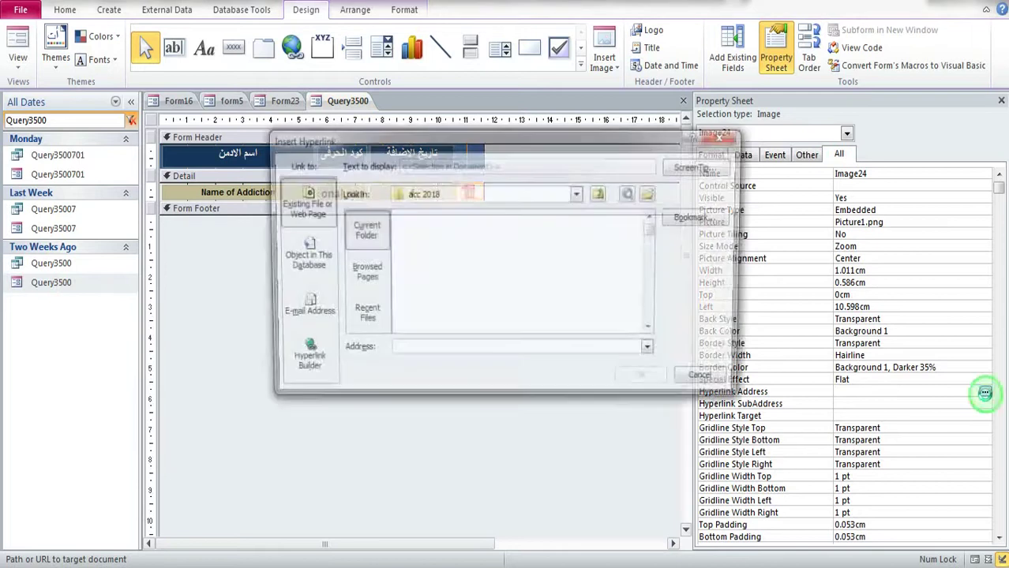
{"action": "left_click", "coordinate": [368, 276]}
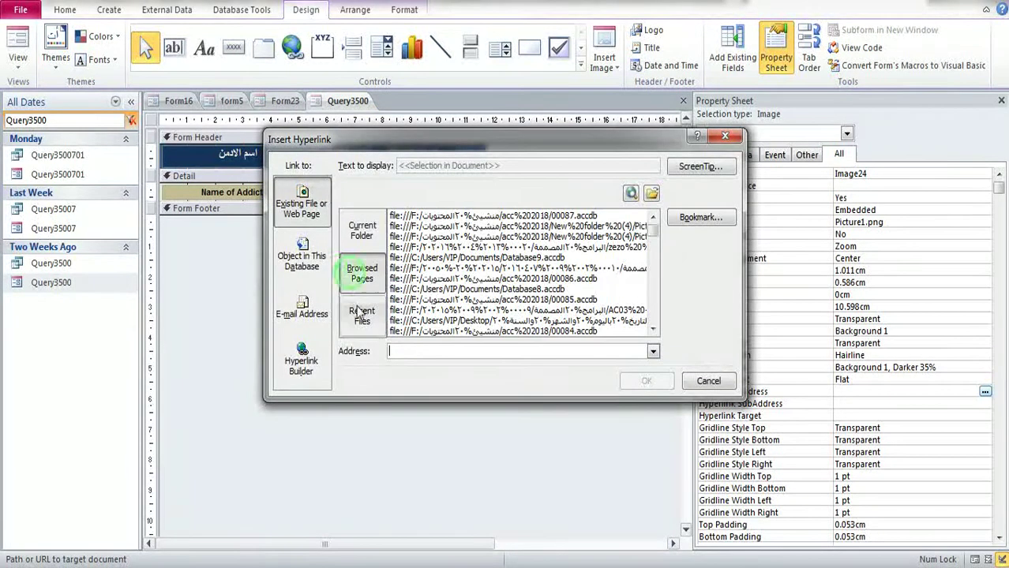
{"action": "left_click", "coordinate": [357, 311]}
{"action": "left_click", "coordinate": [314, 259]}
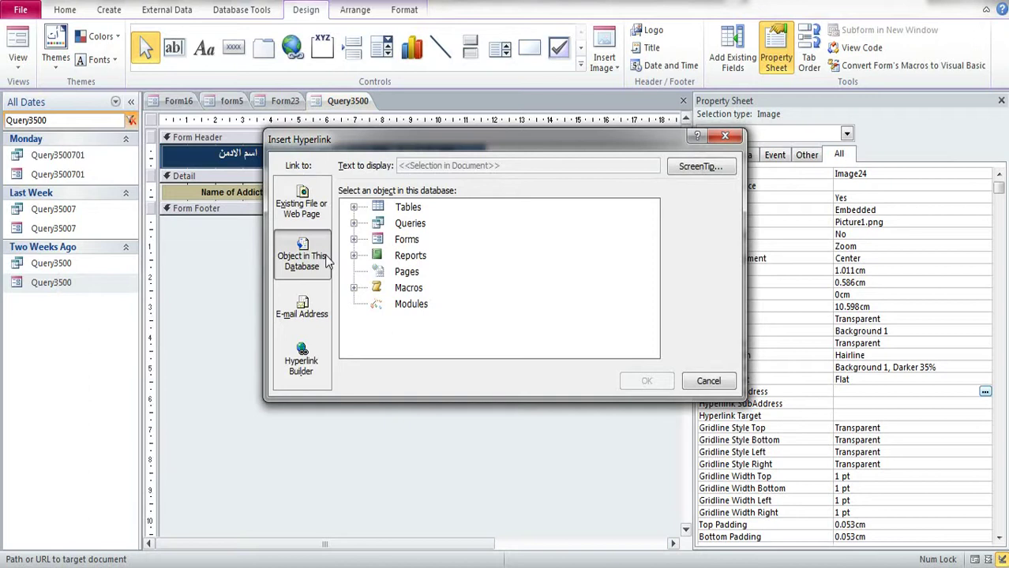
{"action": "left_click", "coordinate": [726, 137]}
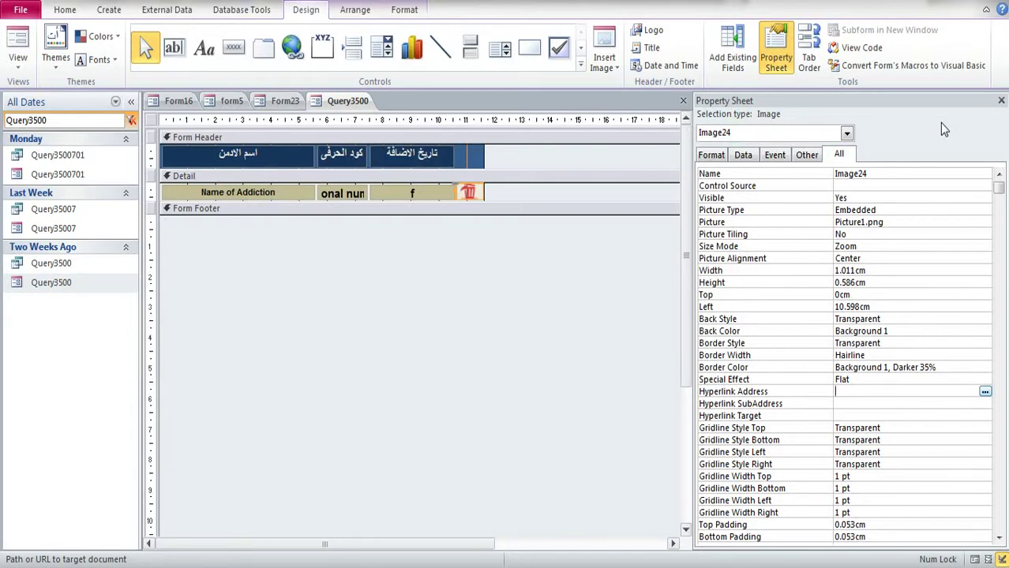
{"action": "left_click", "coordinate": [1001, 101]}
Step: Look through the ribbon tabs from Arrange to Home, ending on the Create tab
{"action": "right_click", "coordinate": [845, 562]}
{"action": "left_click", "coordinate": [817, 496]}
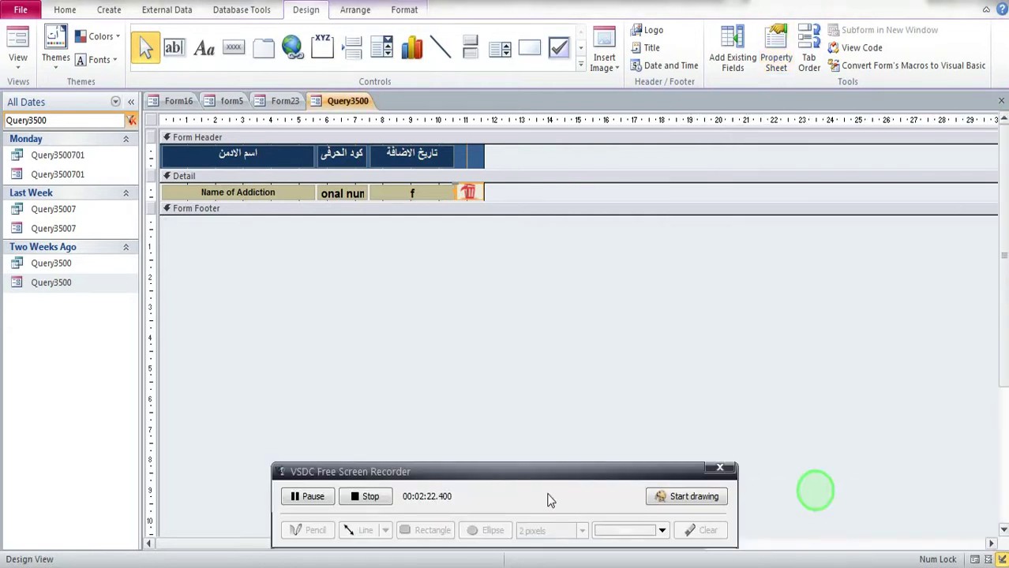
{"action": "left_click", "coordinate": [373, 498]}
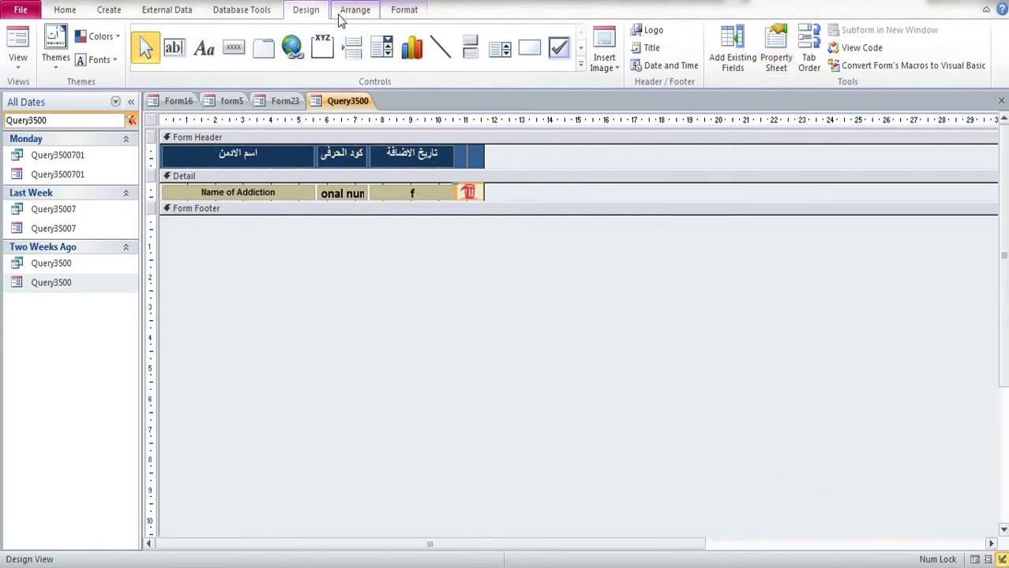
{"action": "left_click", "coordinate": [356, 11]}
{"action": "left_click", "coordinate": [404, 11]}
{"action": "left_click", "coordinate": [304, 11]}
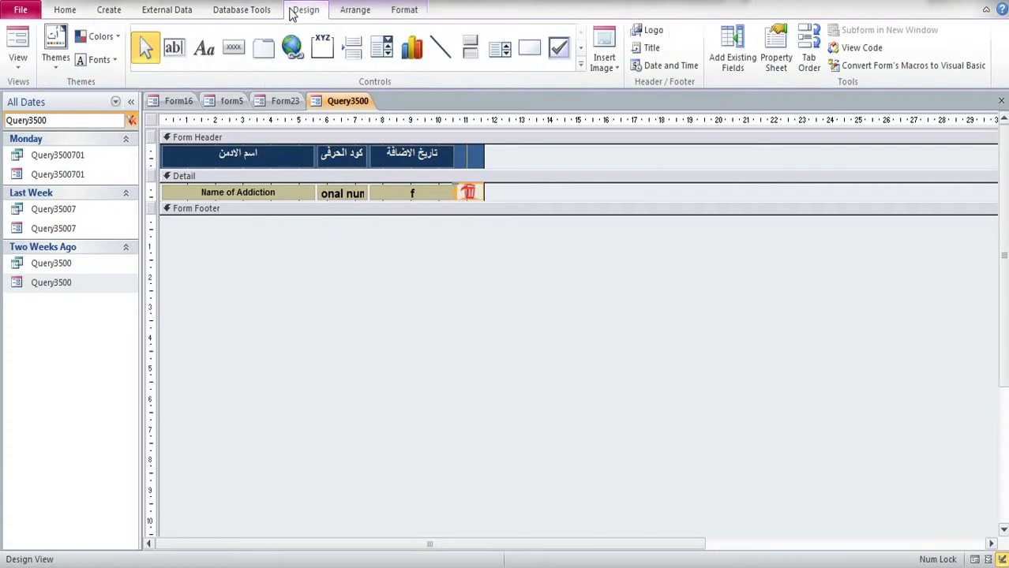
{"action": "left_click", "coordinate": [234, 12]}
{"action": "left_click", "coordinate": [186, 13]}
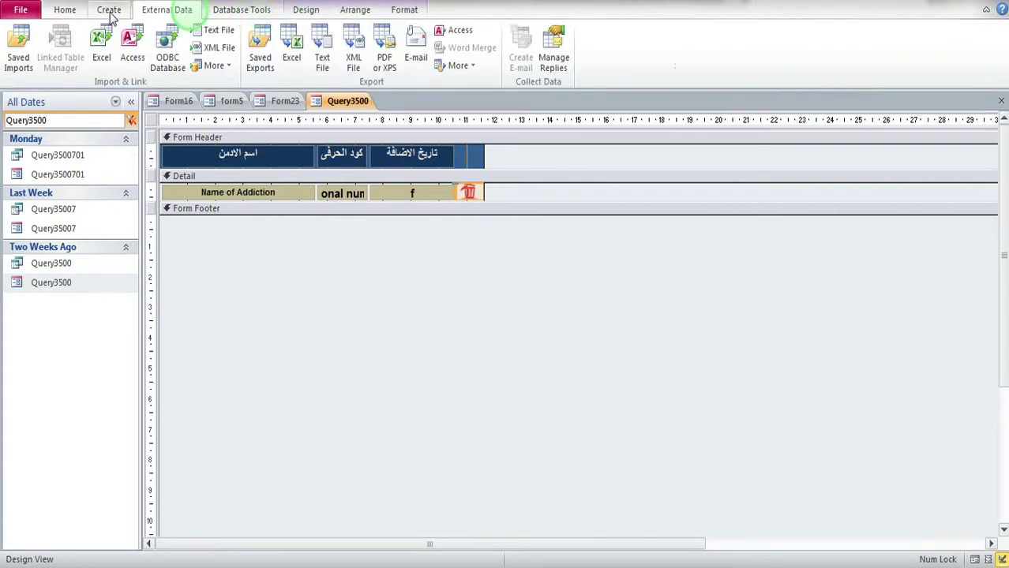
{"action": "left_click", "coordinate": [109, 10]}
{"action": "left_click", "coordinate": [65, 10]}
{"action": "left_click", "coordinate": [94, 12]}
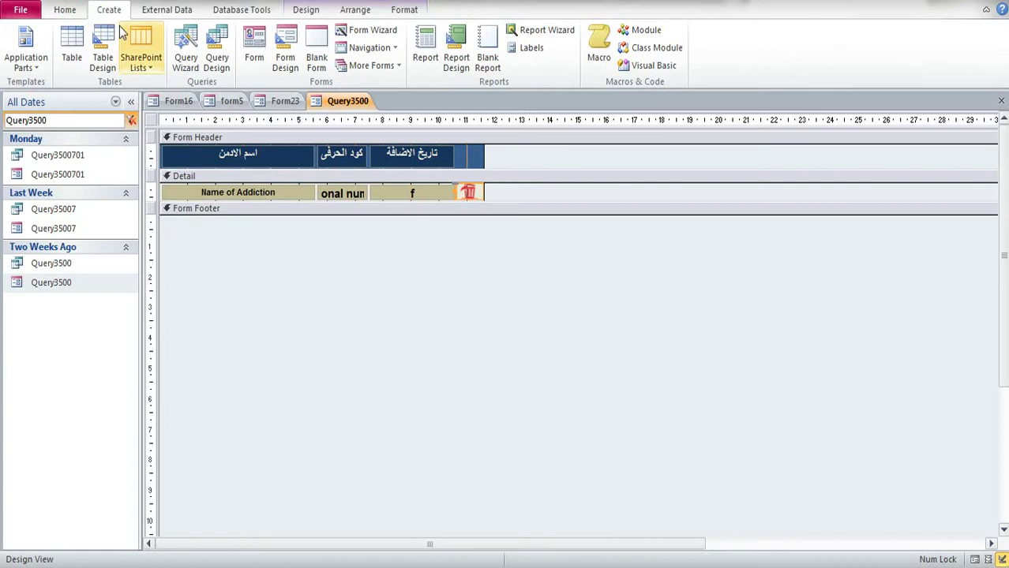
Step: Close Query3500, create blank Form42 in Design View, and shrink its design grid
{"action": "left_click", "coordinate": [1000, 100]}
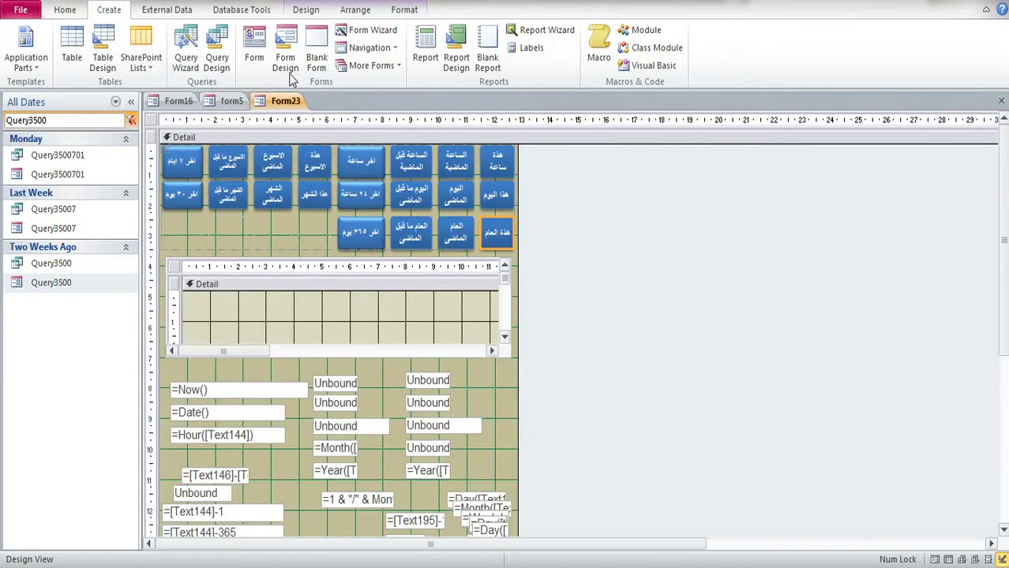
{"action": "left_click", "coordinate": [283, 47]}
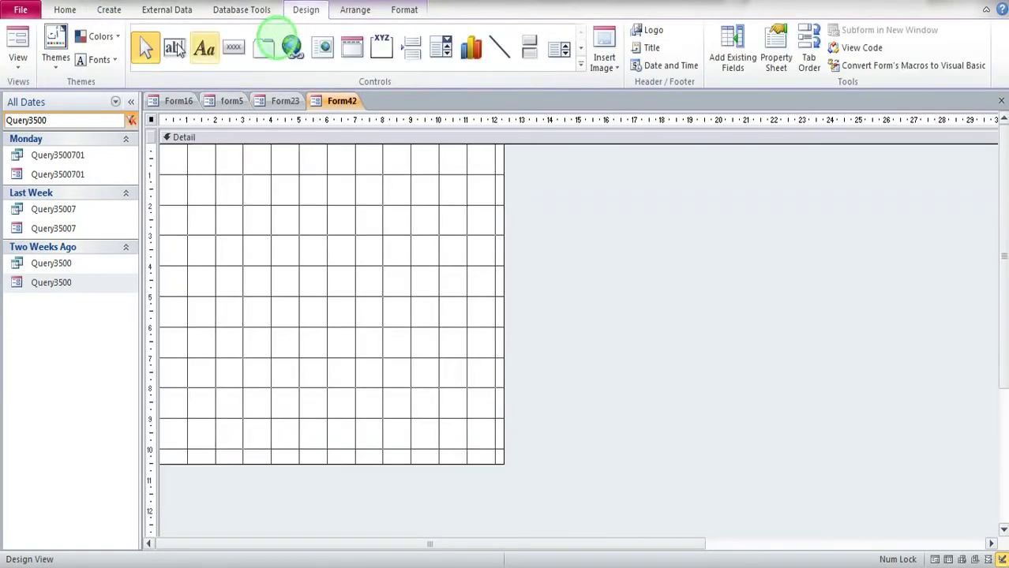
{"action": "left_click_drag", "start_coordinate": [502, 464], "coordinate": [466, 355]}
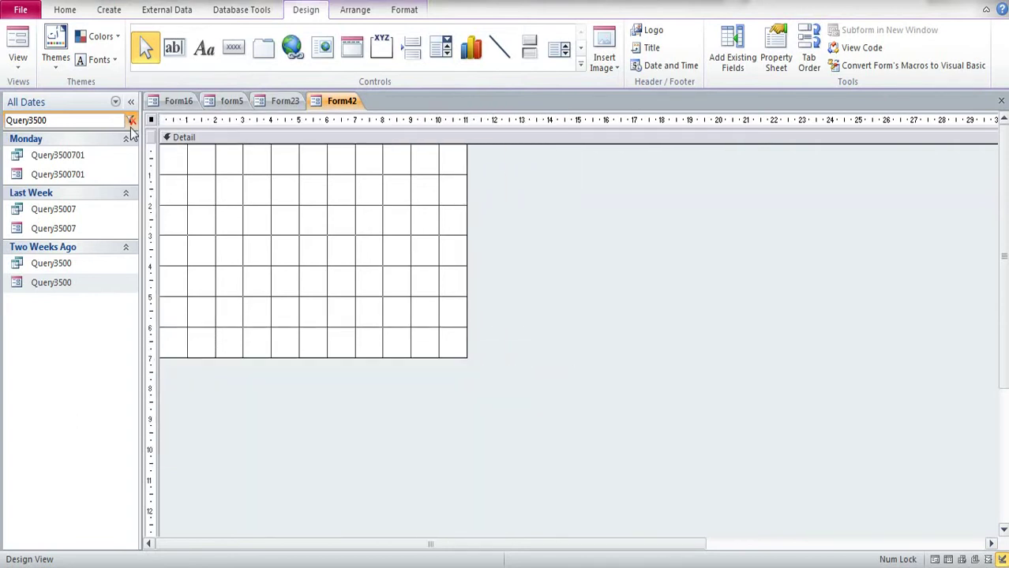
Step: Make the form pop-up and modal with no record selectors, navigation buttons or scroll bars
{"action": "double_click", "coordinate": [151, 119]}
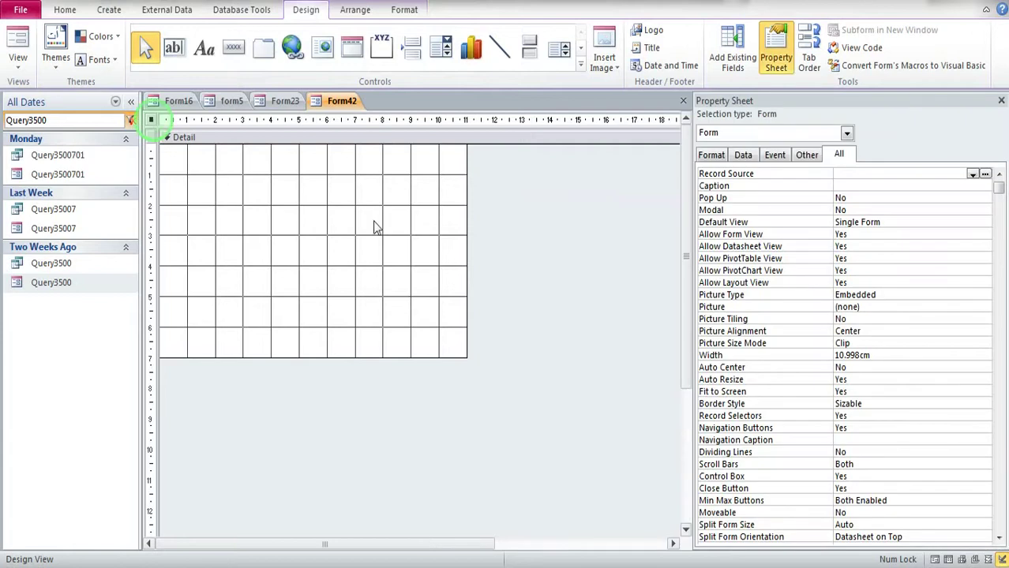
{"action": "double_click", "coordinate": [863, 416]}
{"action": "double_click", "coordinate": [863, 427]}
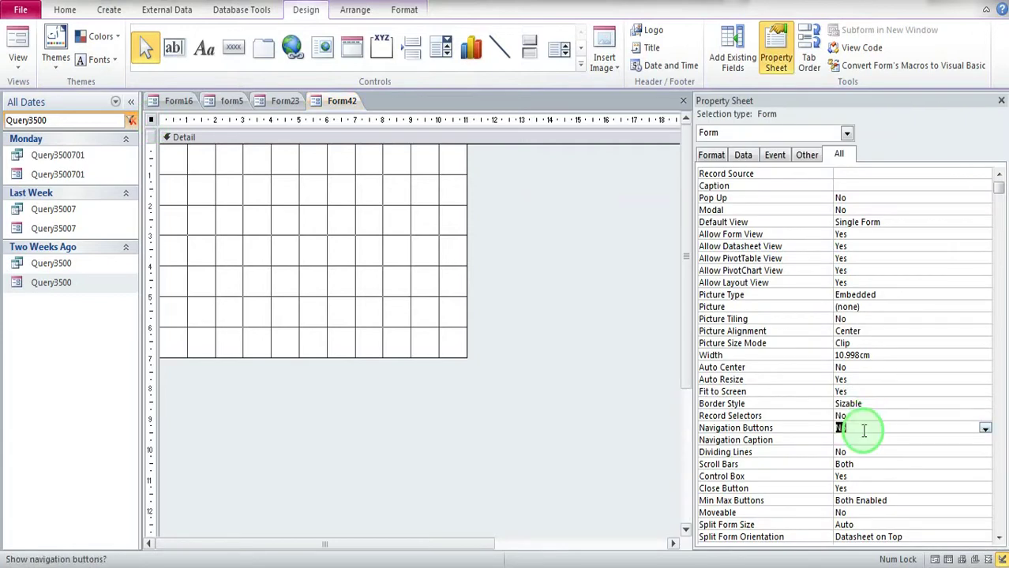
{"action": "left_click", "coordinate": [860, 200]}
{"action": "double_click", "coordinate": [857, 210]}
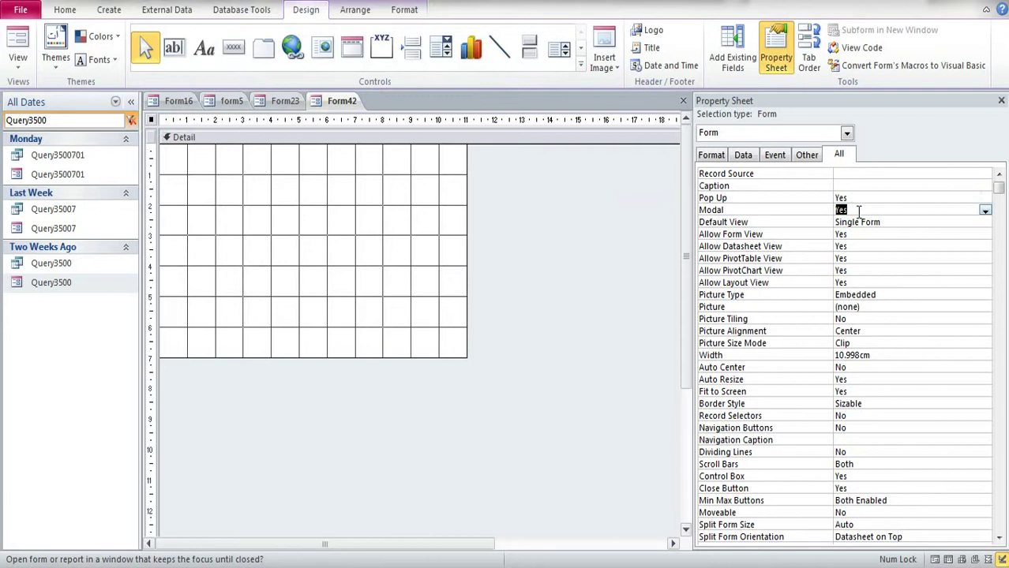
{"action": "left_click", "coordinate": [878, 464]}
{"action": "left_click", "coordinate": [985, 465]}
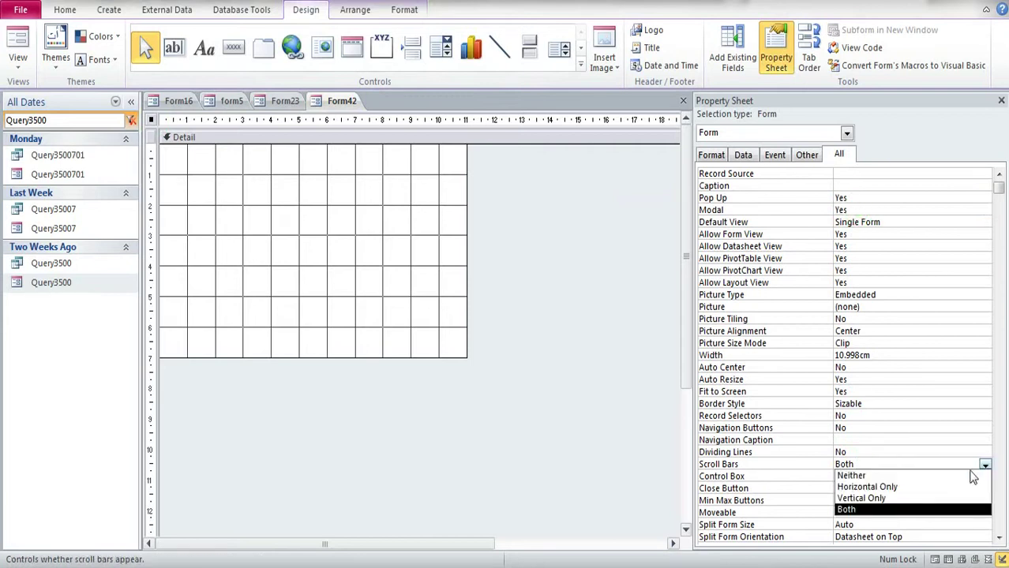
{"action": "left_click", "coordinate": [916, 473]}
Step: Give the Detail section a tan background colour and review its property categories
{"action": "left_click", "coordinate": [353, 293]}
{"action": "left_click", "coordinate": [354, 9]}
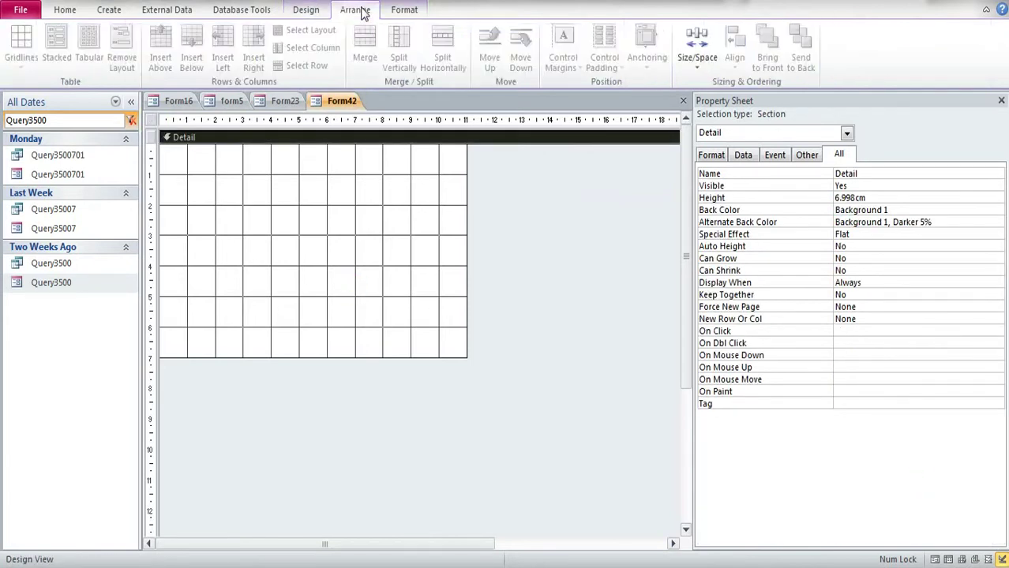
{"action": "left_click", "coordinate": [405, 9]}
{"action": "left_click", "coordinate": [202, 61]}
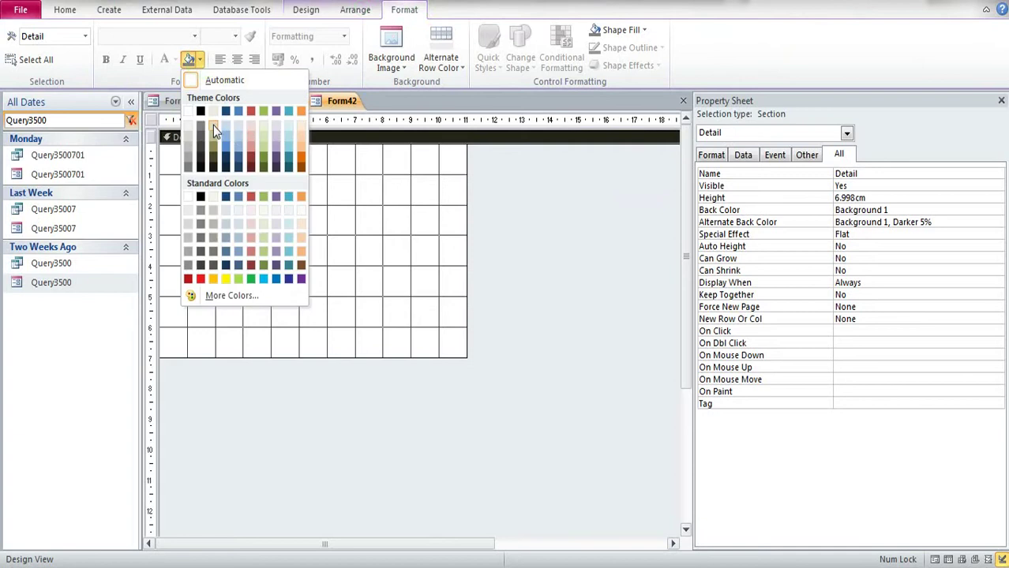
{"action": "left_click", "coordinate": [213, 124]}
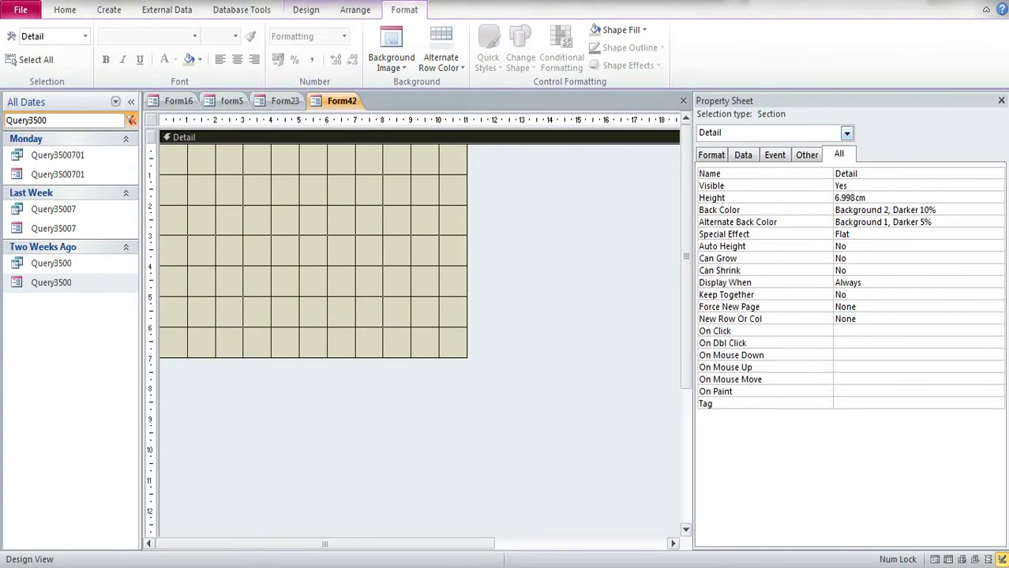
{"action": "left_click", "coordinate": [710, 154]}
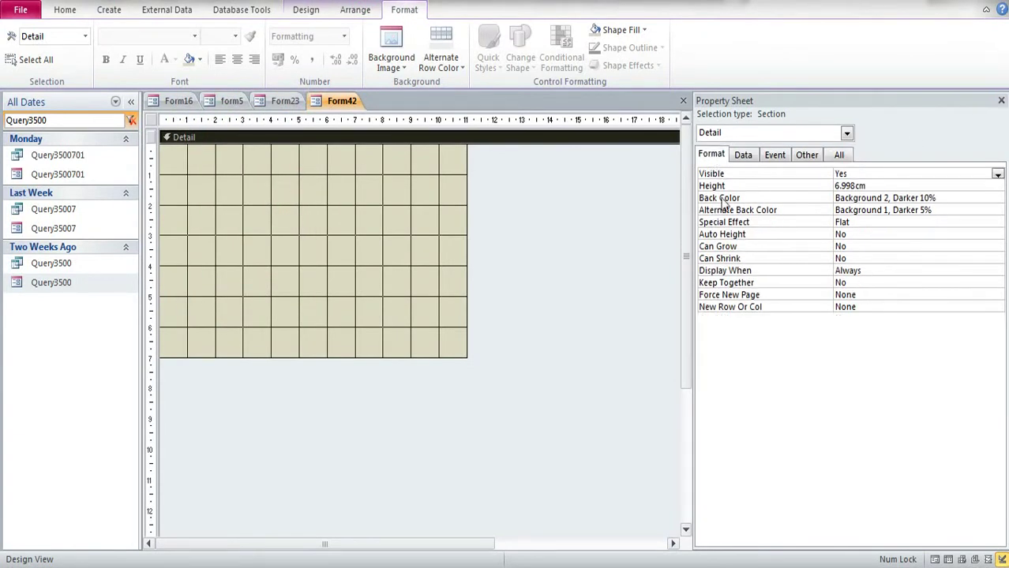
{"action": "left_click", "coordinate": [746, 155]}
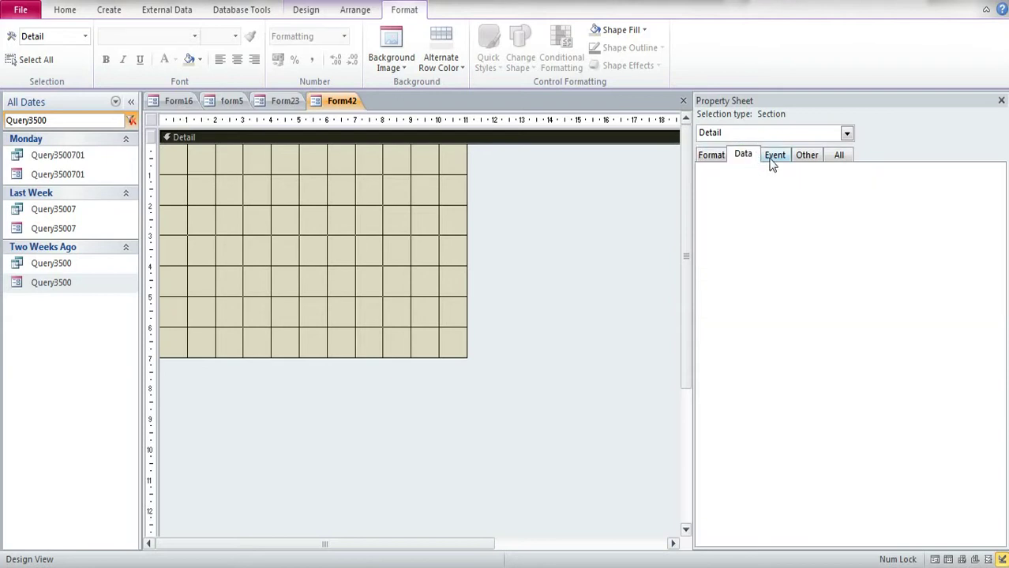
{"action": "left_click", "coordinate": [773, 157]}
{"action": "left_click", "coordinate": [806, 156]}
{"action": "left_click", "coordinate": [838, 156]}
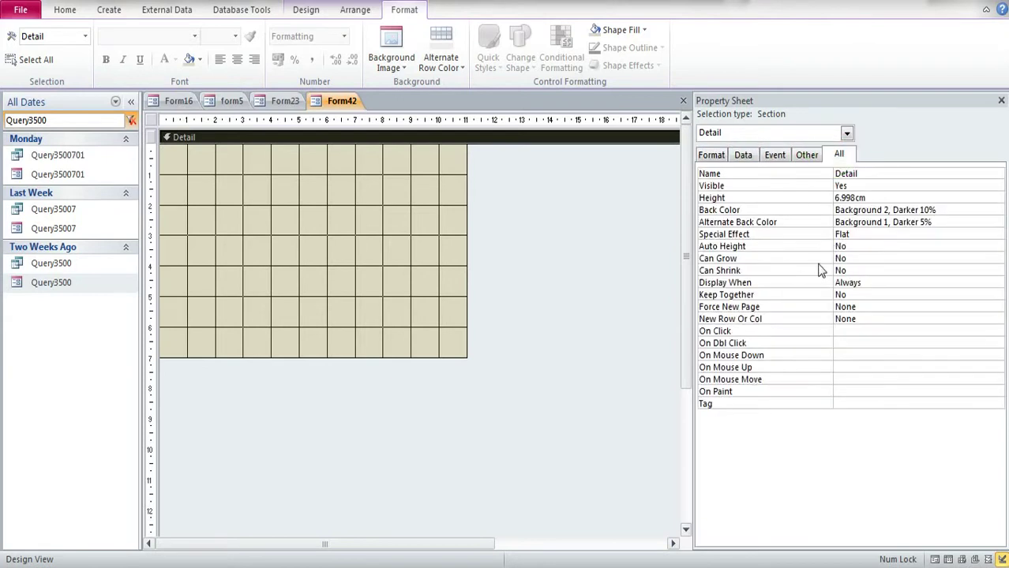
Step: Change the form's Border Style from Sizable to None
{"action": "left_click", "coordinate": [153, 120]}
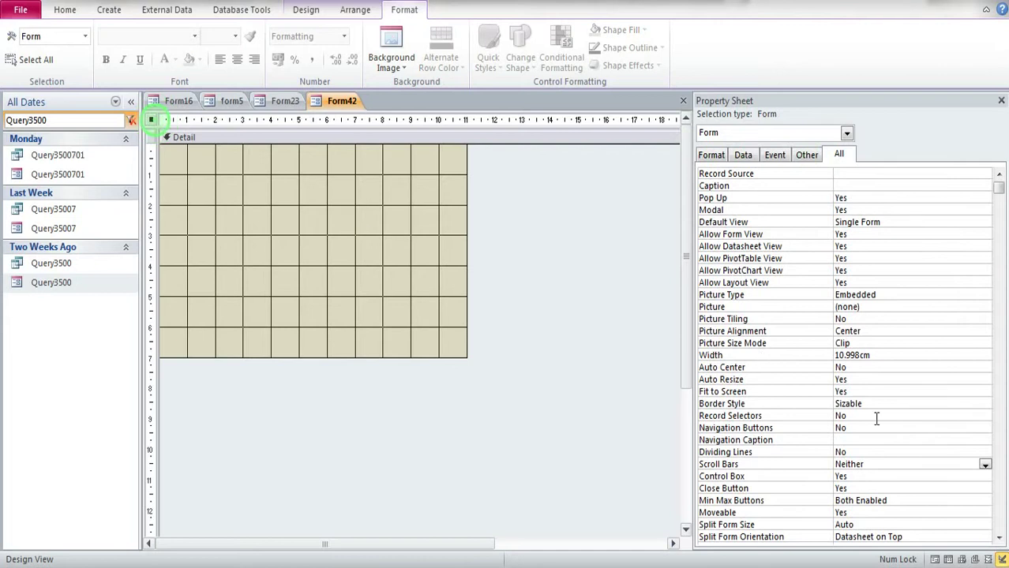
{"action": "left_click", "coordinate": [904, 403]}
{"action": "left_click", "coordinate": [984, 404]}
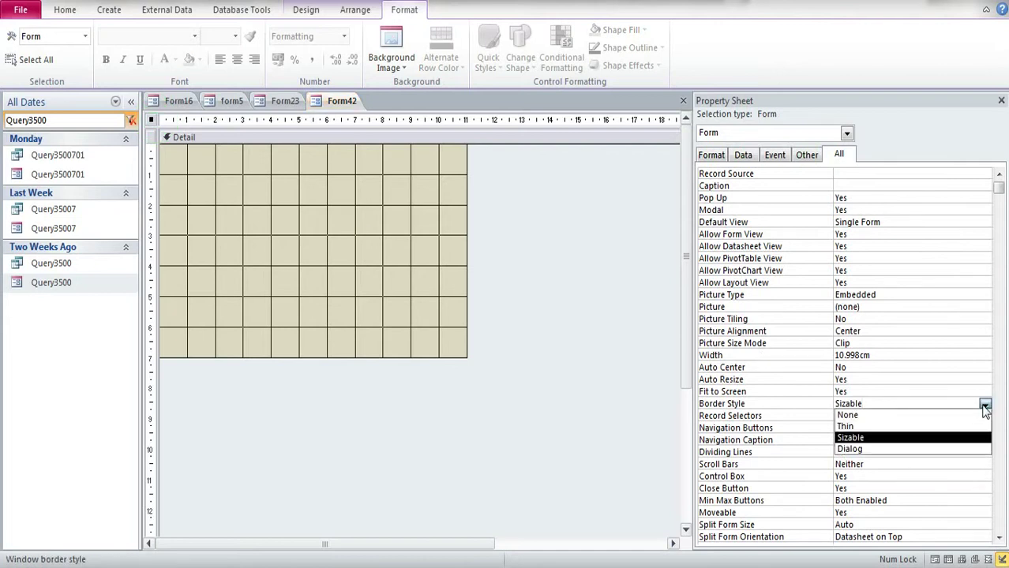
{"action": "left_click", "coordinate": [874, 417]}
{"action": "left_click", "coordinate": [869, 440]}
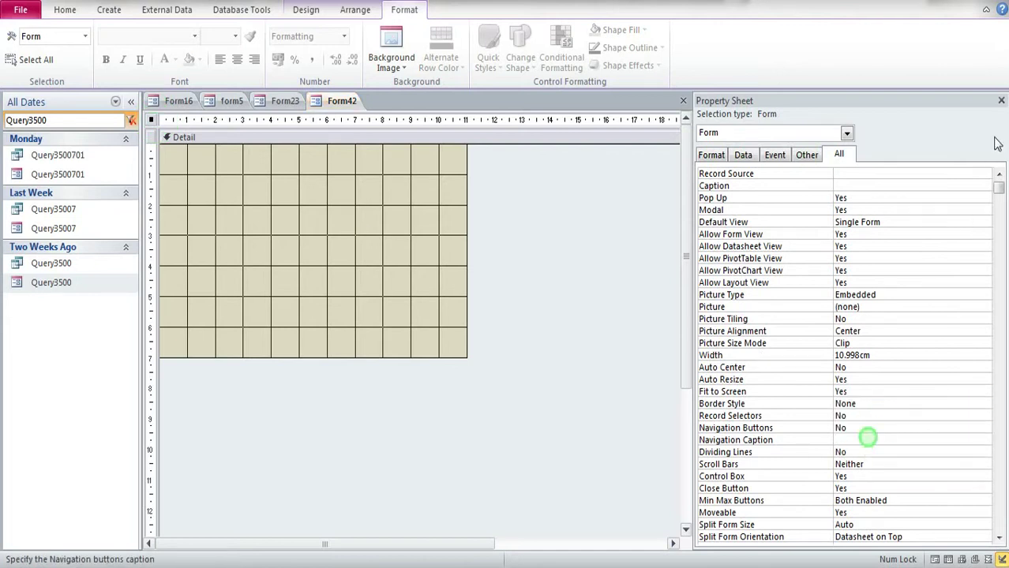
Step: Close the form, saving it as Form42, and open the Windows Start menu
{"action": "left_click", "coordinate": [1001, 100]}
{"action": "left_click", "coordinate": [1001, 101]}
{"action": "left_click", "coordinate": [451, 322]}
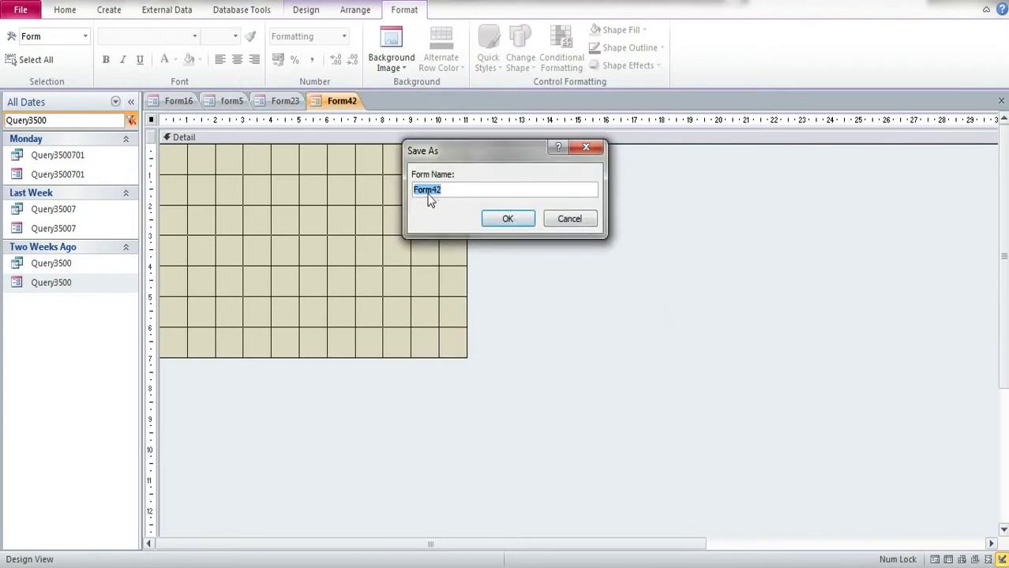
{"action": "left_click", "coordinate": [494, 217]}
{"action": "left_click", "coordinate": [47, 566]}
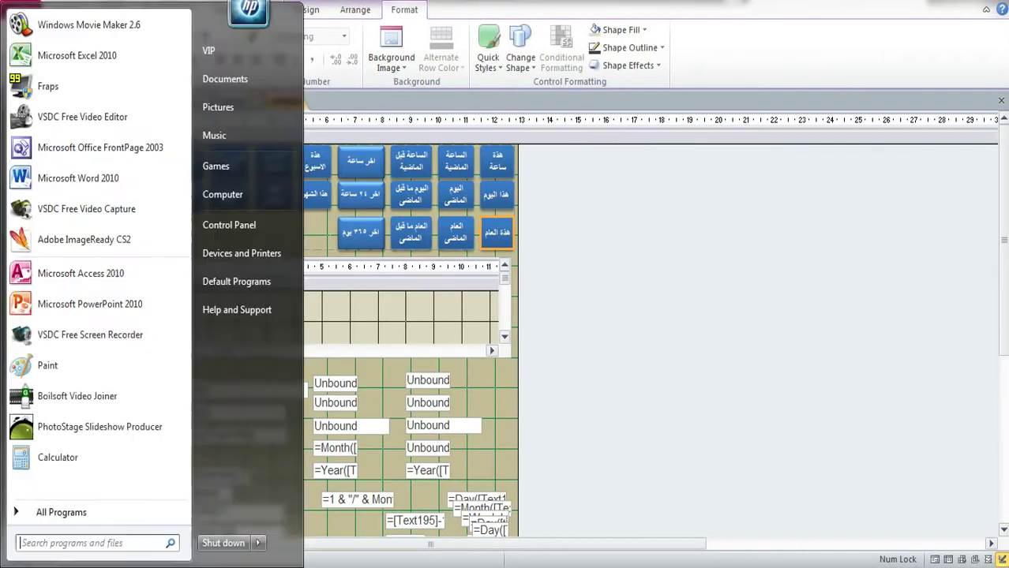
Step: In Paint, shrink the canvas to 481 × 271 pixels and fill it light yellow
{"action": "left_click", "coordinate": [48, 367]}
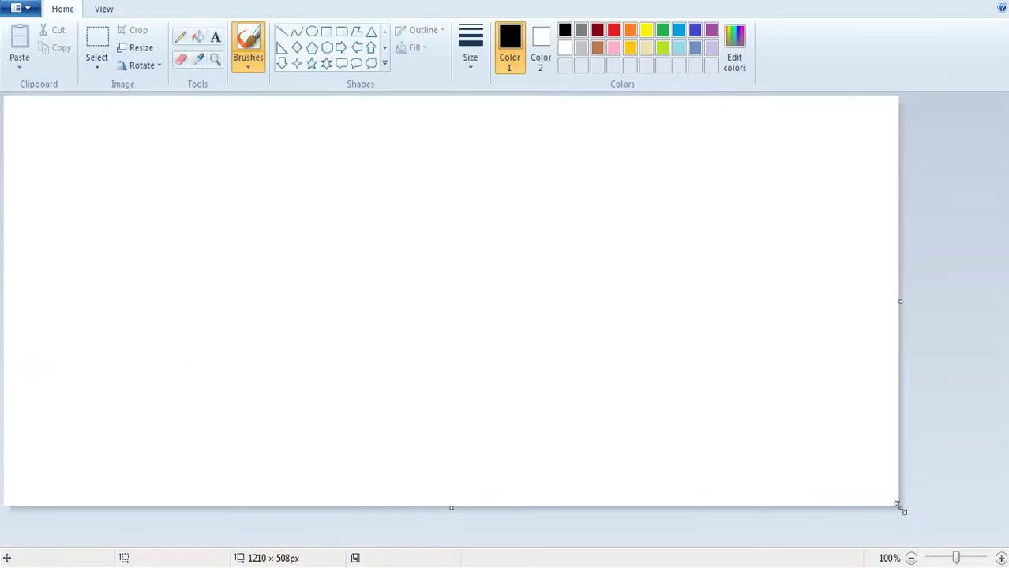
{"action": "mouse_move", "coordinate": [900, 509]}
{"action": "left_mouse_down"}
{"action": "mouse_move", "coordinate": [329, 352]}
{"action": "mouse_move", "coordinate": [322, 293]}
{"action": "mouse_move", "coordinate": [361, 317]}
{"action": "left_mouse_up"}
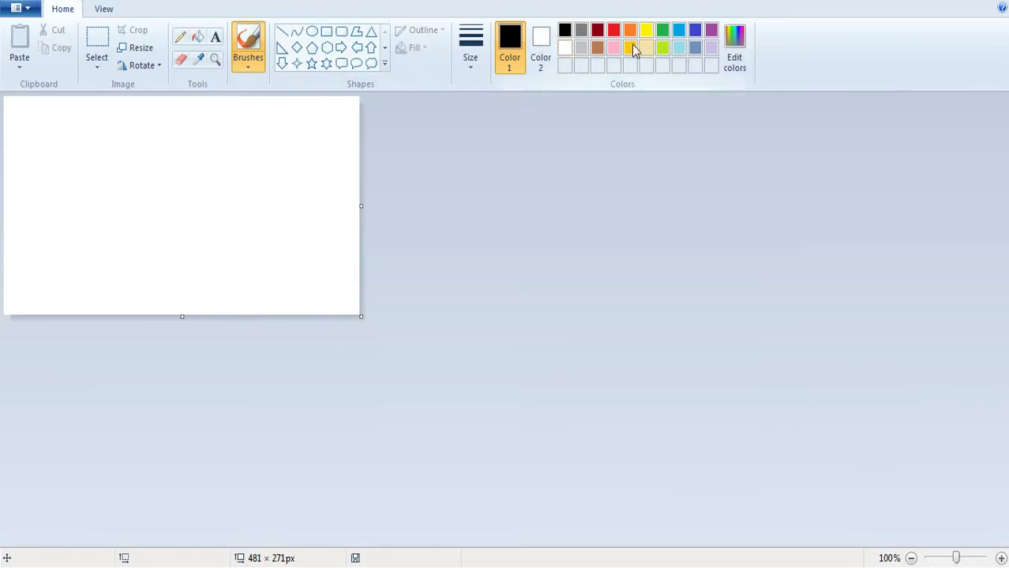
{"action": "left_click", "coordinate": [647, 51]}
{"action": "left_click", "coordinate": [197, 36]}
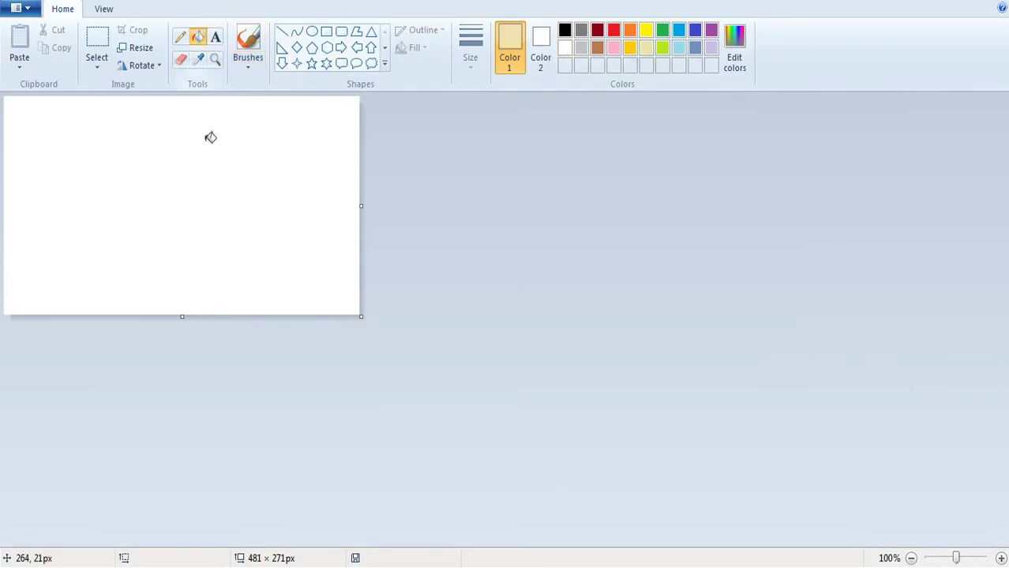
{"action": "left_click", "coordinate": [285, 138]}
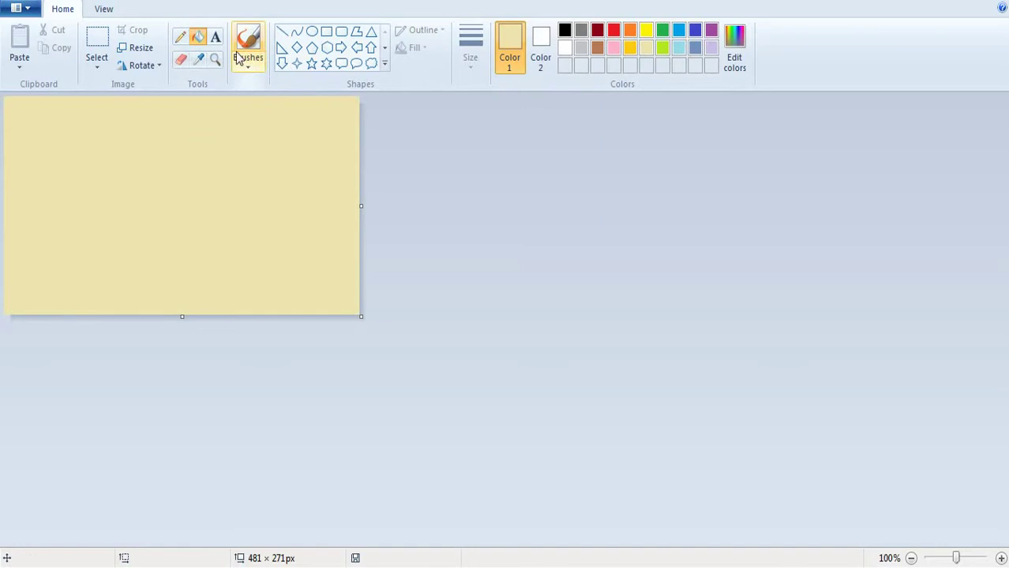
Step: Draw a near-full-size rectangle and fill the margin around it dark gray as a frame
{"action": "left_click", "coordinate": [326, 32]}
{"action": "left_click_drag", "start_coordinate": [349, 108], "coordinate": [62, 280]}
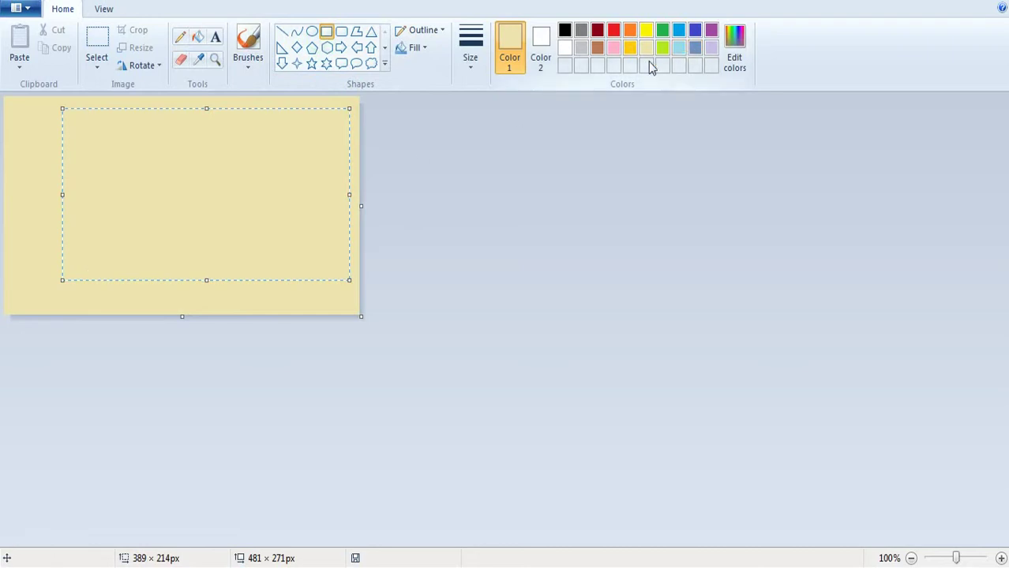
{"action": "left_click", "coordinate": [580, 49]}
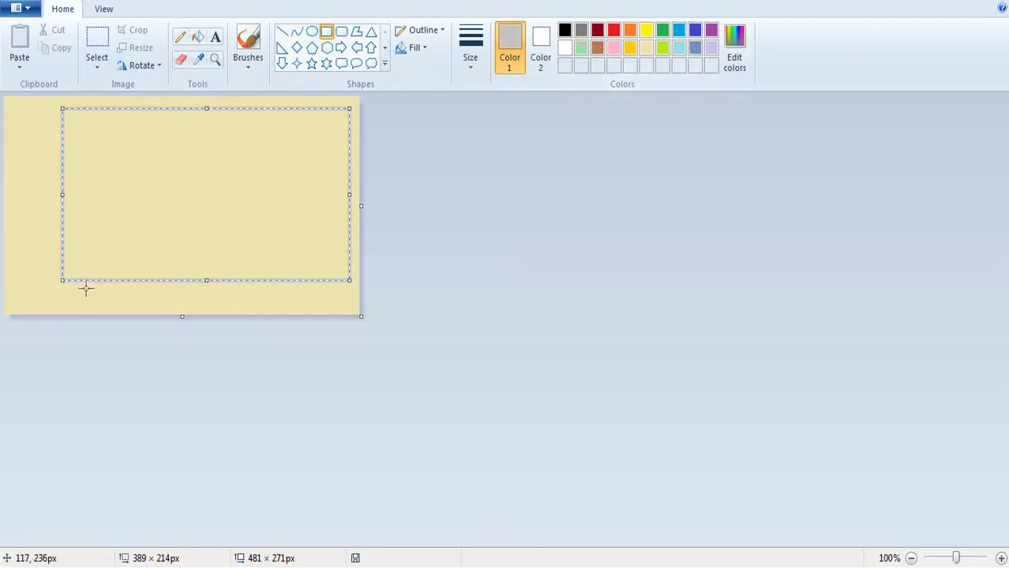
{"action": "left_click_drag", "start_coordinate": [64, 285], "coordinate": [10, 307]}
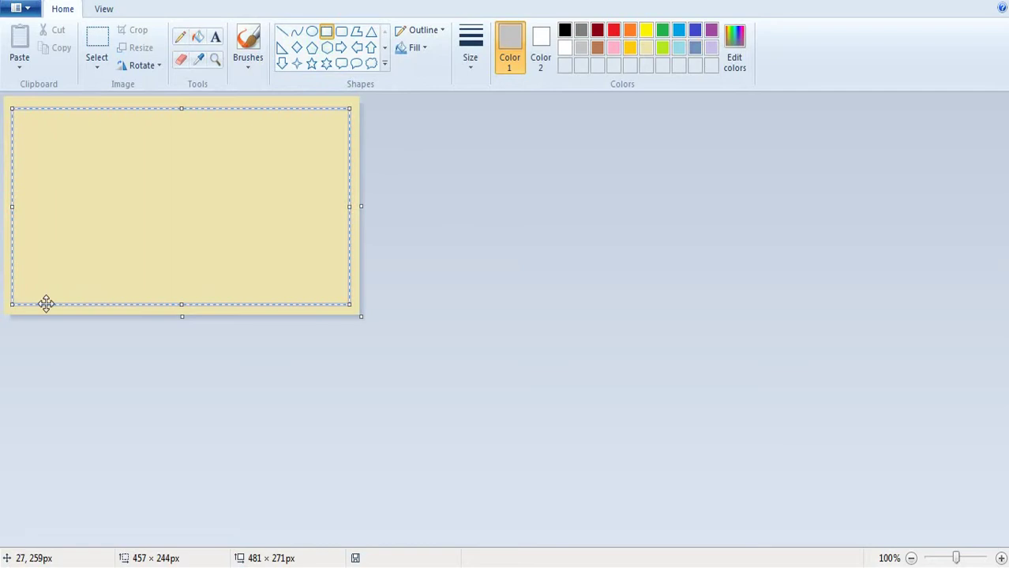
{"action": "left_click", "coordinate": [323, 72]}
{"action": "left_click", "coordinate": [197, 36]}
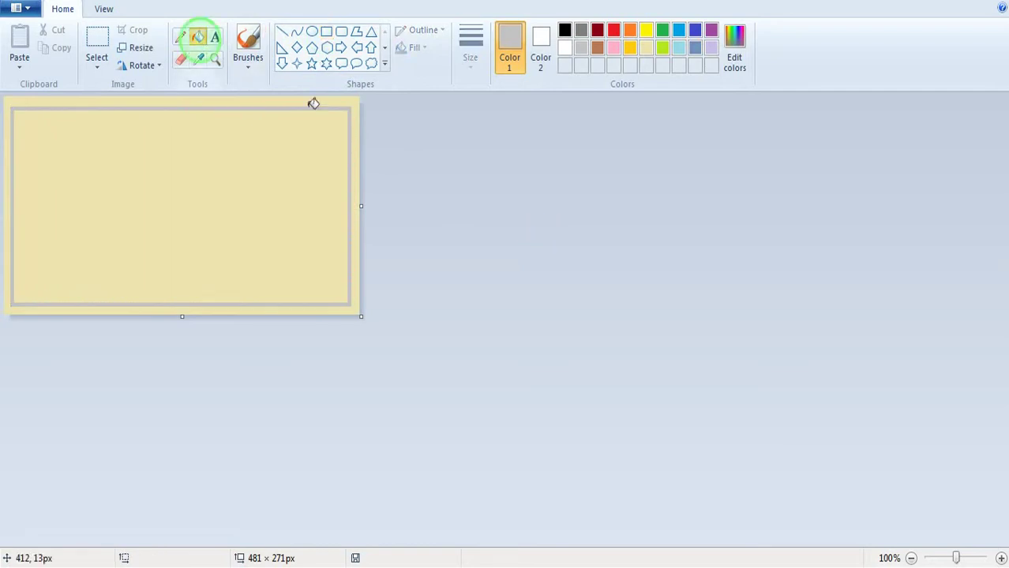
{"action": "left_click", "coordinate": [312, 103]}
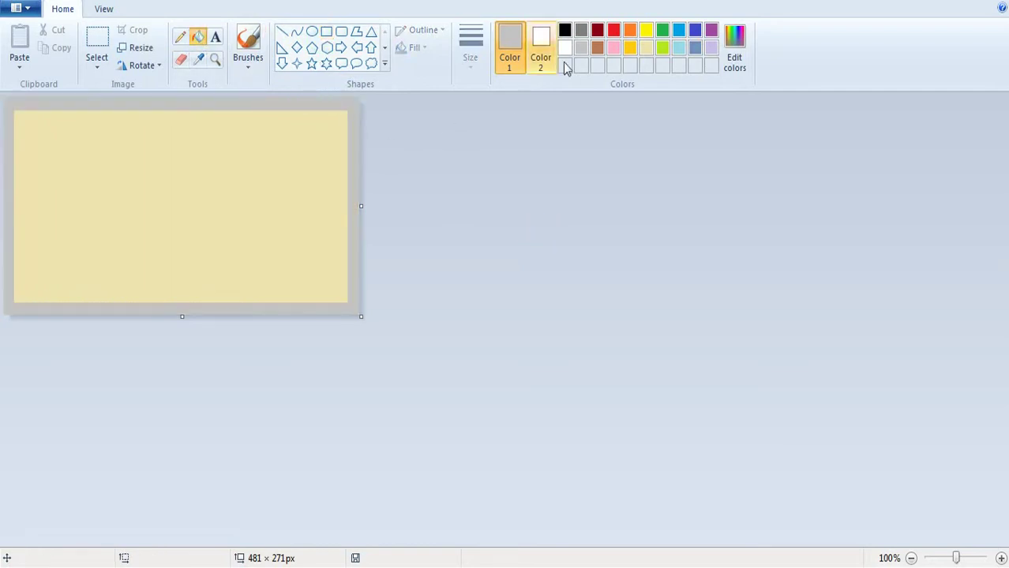
{"action": "left_click", "coordinate": [581, 30]}
{"action": "left_click", "coordinate": [353, 133]}
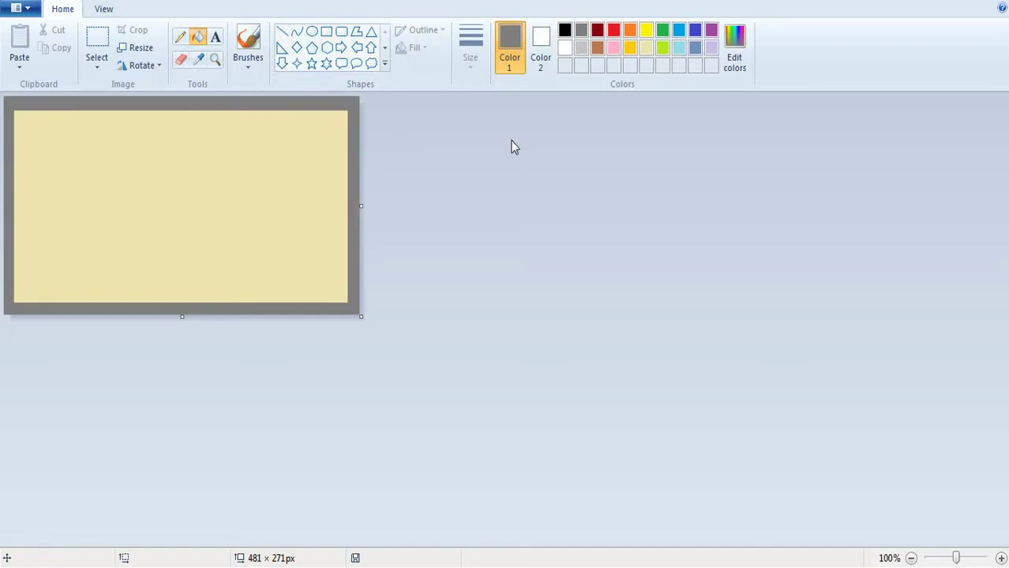
Step: Save the picture as Untitled.png on the ezz 101 (F:) drive
{"action": "left_click", "coordinate": [22, 8]}
{"action": "left_click", "coordinate": [56, 143]}
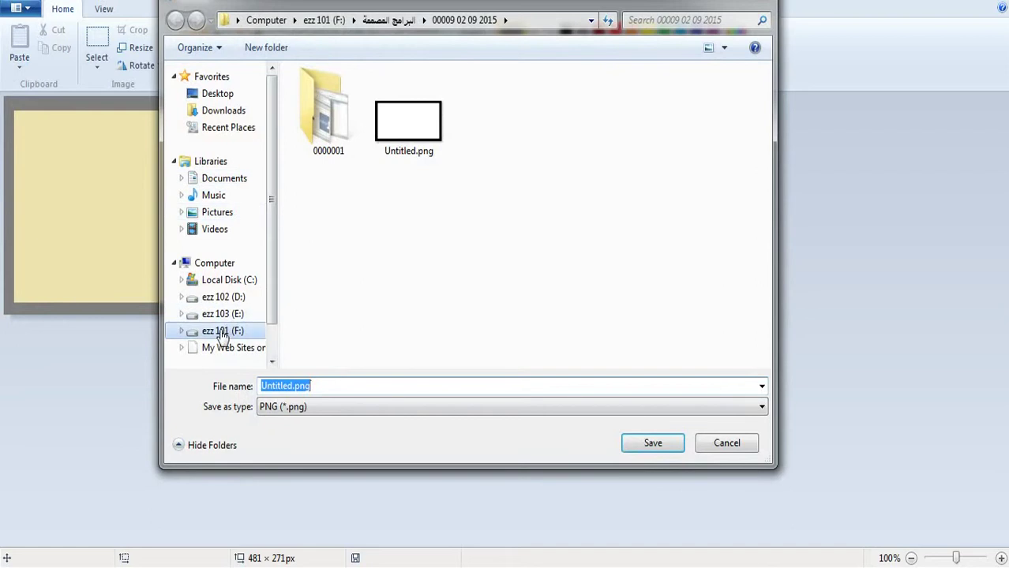
{"action": "left_click", "coordinate": [223, 333]}
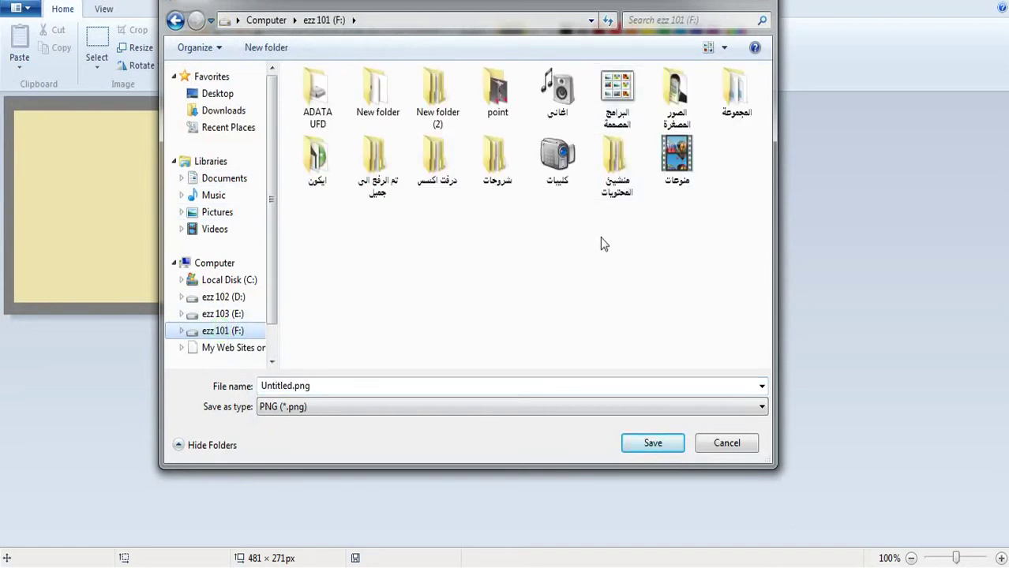
{"action": "left_click", "coordinate": [652, 443]}
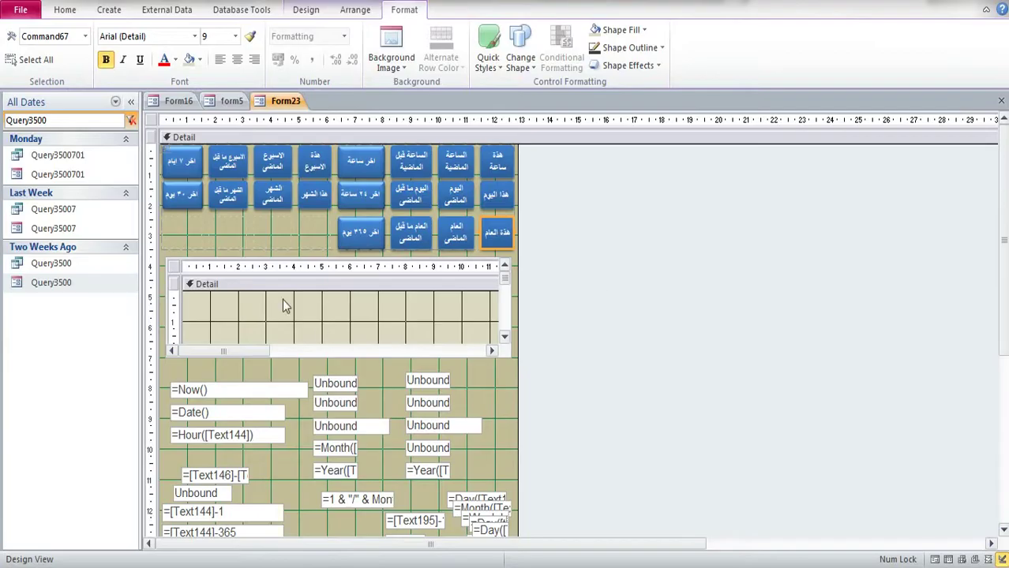
Step: Clear the navigation search filter and run Form42's web compatibility check, dismissing the prompt
{"action": "left_click", "coordinate": [43, 120]}
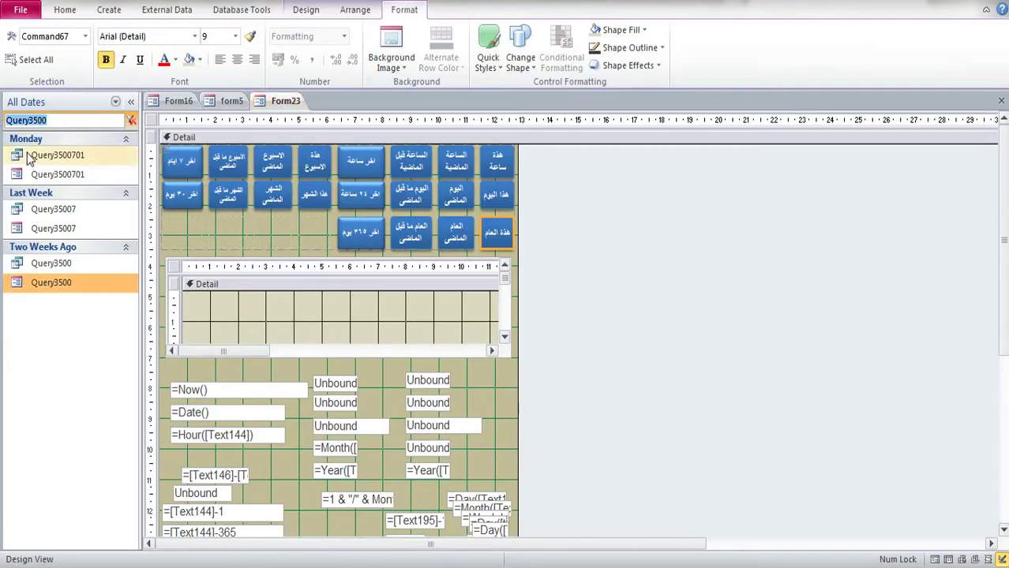
{"action": "key", "text": "BackSpace"}
{"action": "scroll", "coordinate": [37, 339], "scroll_direction": "down", "scroll_amount": 1}
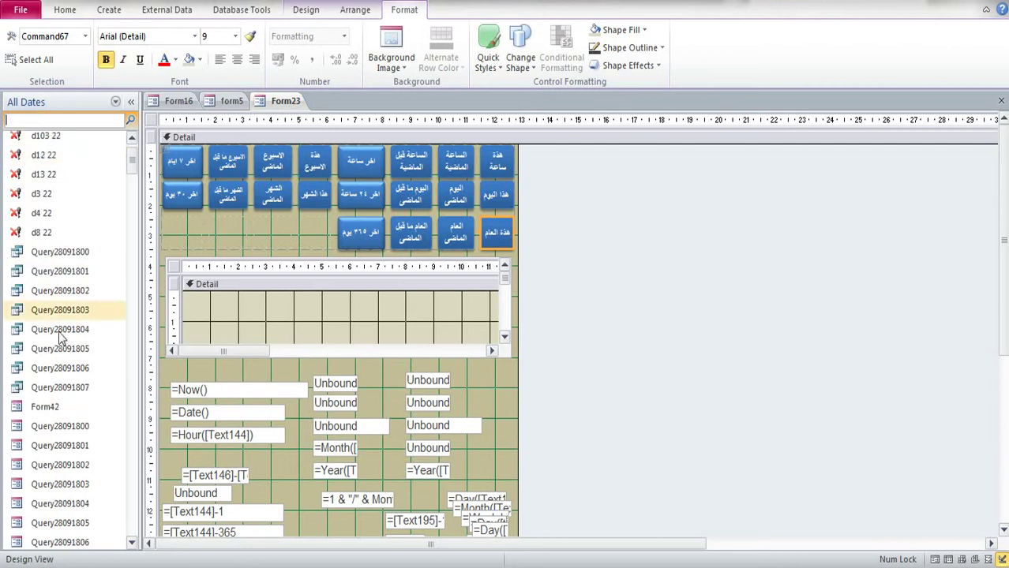
{"action": "right_click", "coordinate": [37, 416]}
{"action": "left_click", "coordinate": [49, 398]}
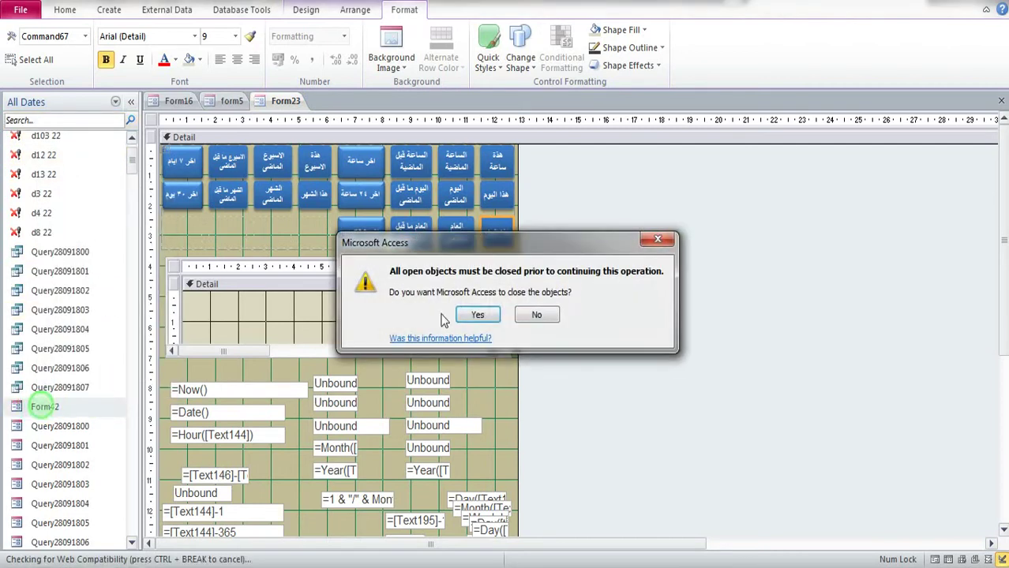
{"action": "left_click", "coordinate": [658, 239]}
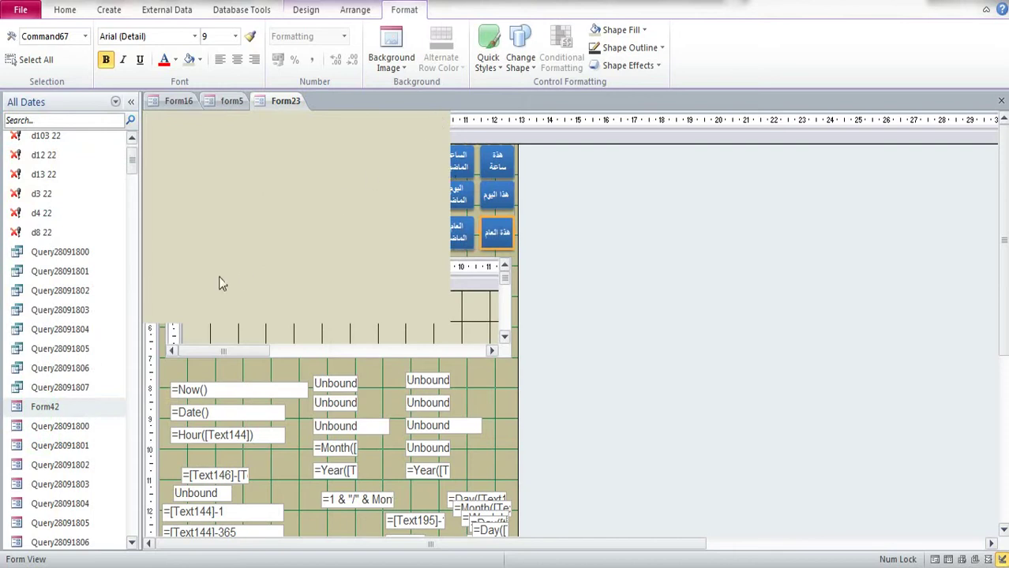
Step: View Form42 in Layout View, close it, and reopen it in Design View
{"action": "right_click", "coordinate": [415, 214]}
{"action": "left_click", "coordinate": [455, 248]}
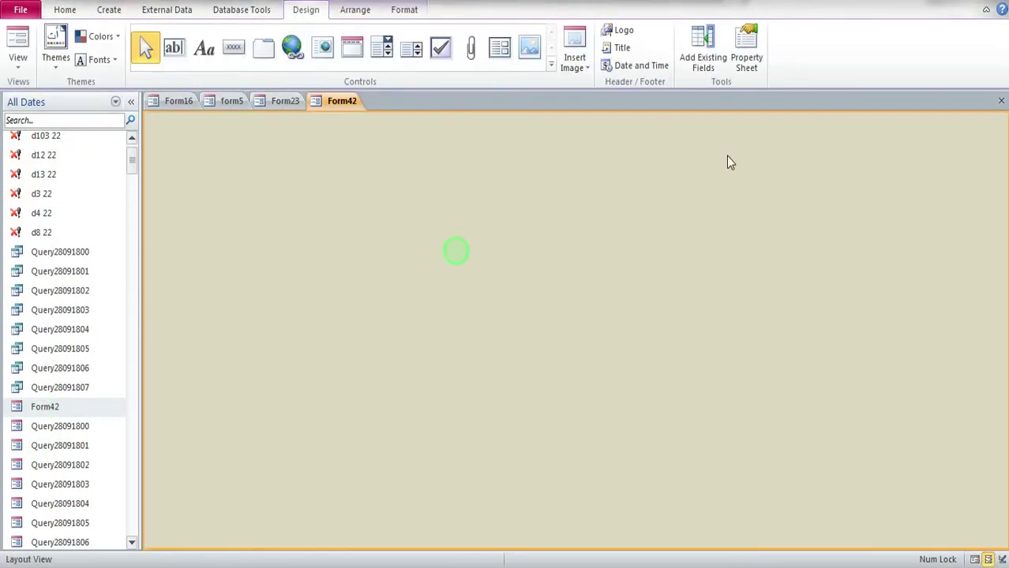
{"action": "left_click", "coordinate": [1002, 101]}
{"action": "right_click", "coordinate": [45, 409]}
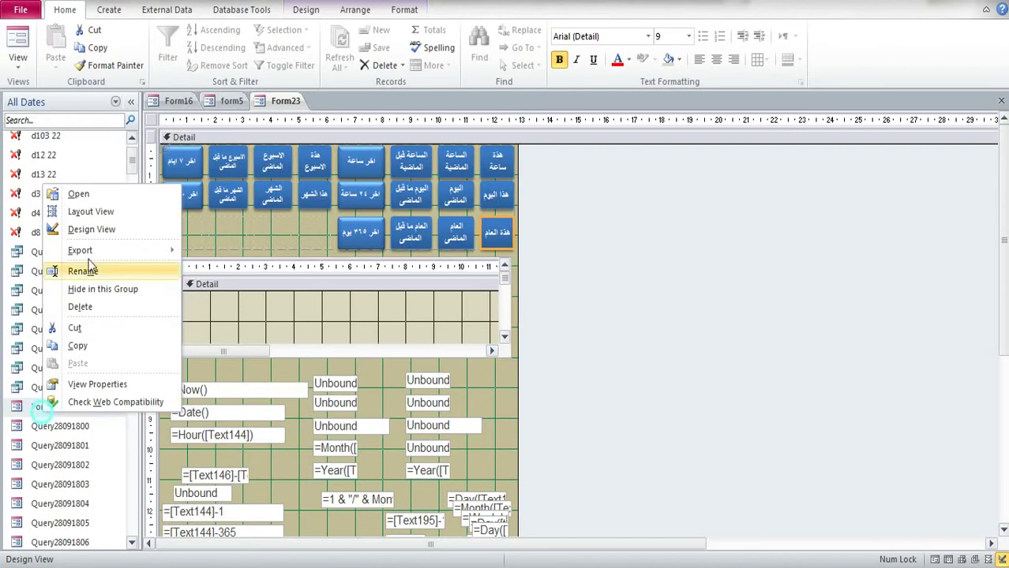
{"action": "left_click", "coordinate": [87, 230]}
Step: Set Form42's Picture property to Untitled.png from the ezz 101 (F:) drive
{"action": "double_click", "coordinate": [151, 120]}
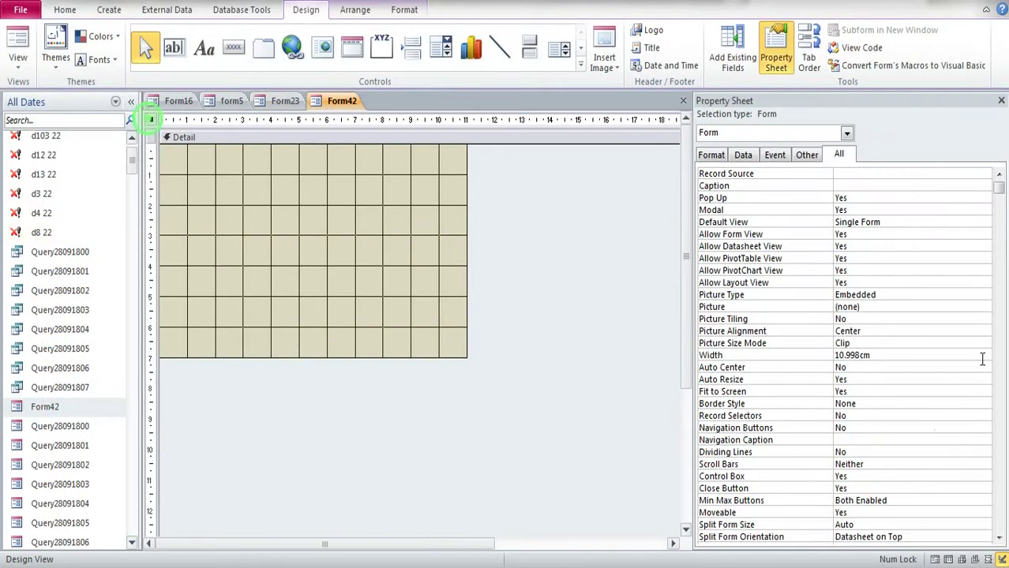
{"action": "left_click", "coordinate": [867, 307]}
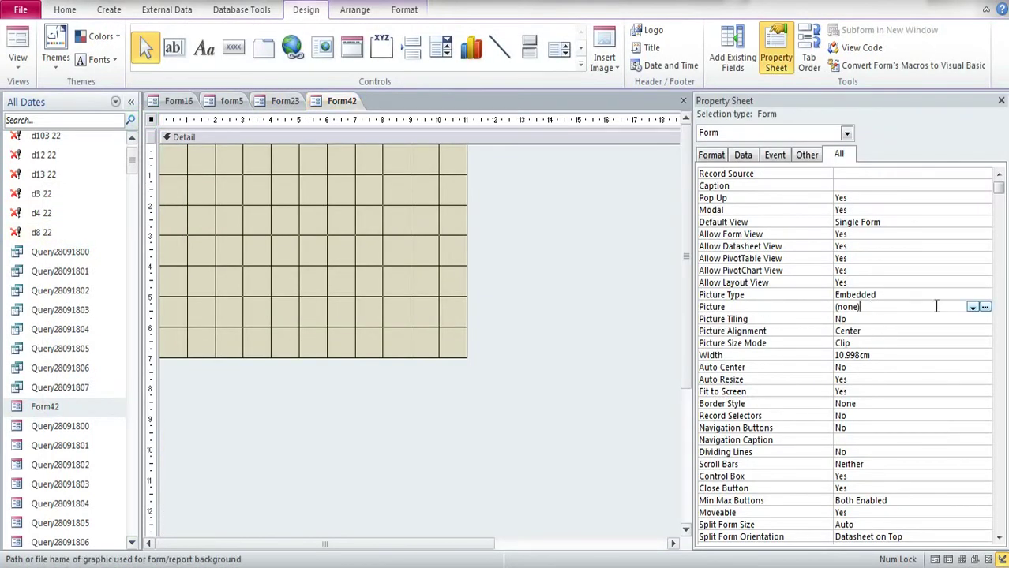
{"action": "left_click", "coordinate": [984, 306]}
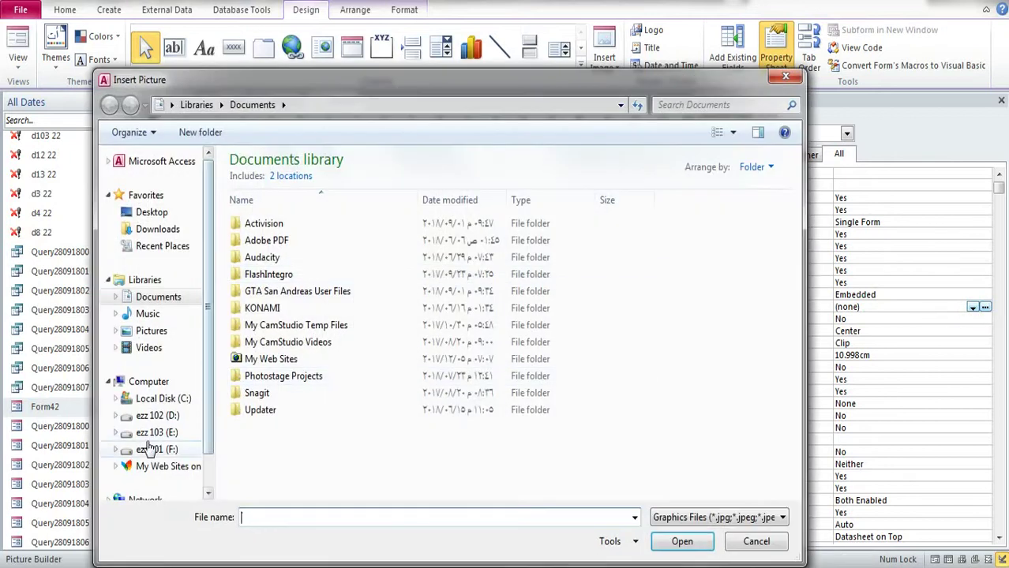
{"action": "left_click", "coordinate": [156, 450]}
{"action": "double_click", "coordinate": [516, 268]}
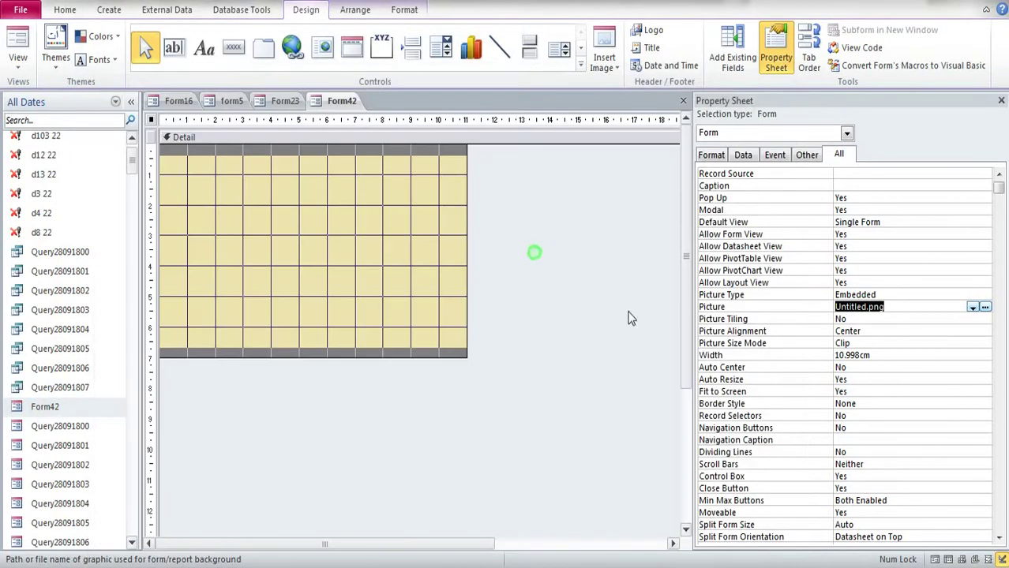
Step: Keep Picture Alignment at Center, set Picture Size Mode to Stretch, then save and close Form42
{"action": "left_click", "coordinate": [899, 334]}
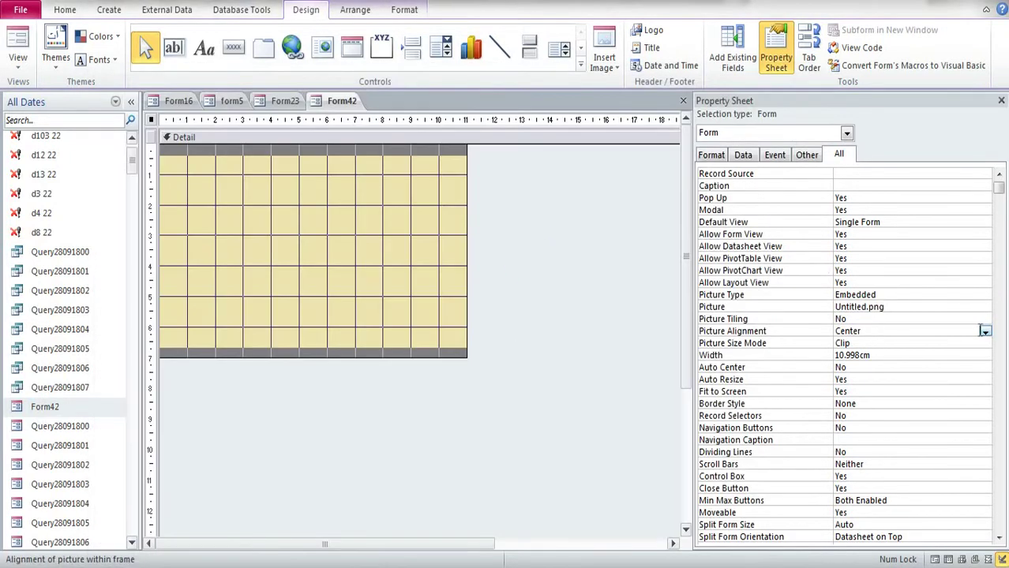
{"action": "left_click", "coordinate": [985, 332]}
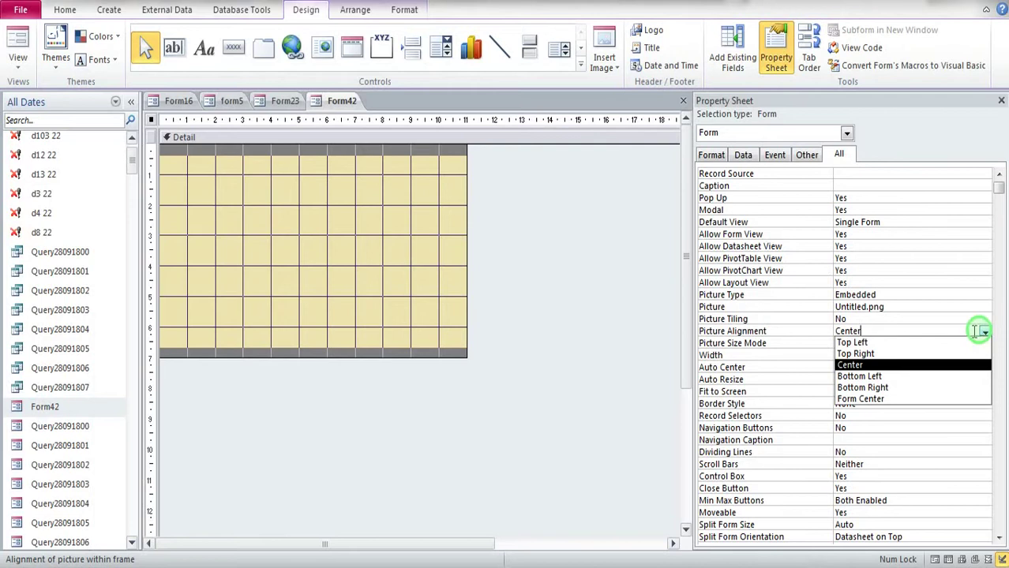
{"action": "left_click", "coordinate": [901, 319]}
{"action": "left_click", "coordinate": [892, 342]}
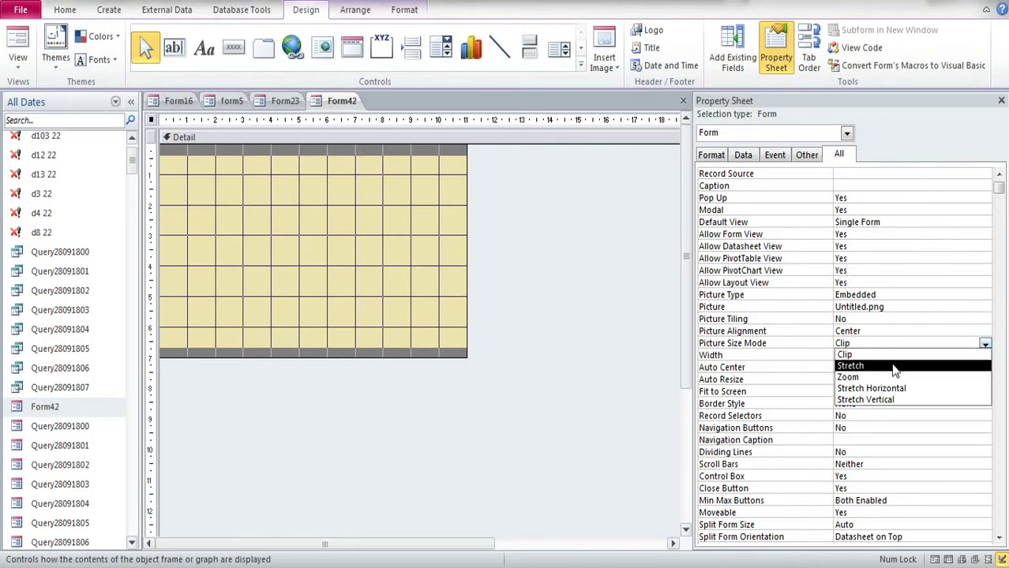
{"action": "left_click", "coordinate": [895, 365]}
{"action": "left_click", "coordinate": [497, 385]}
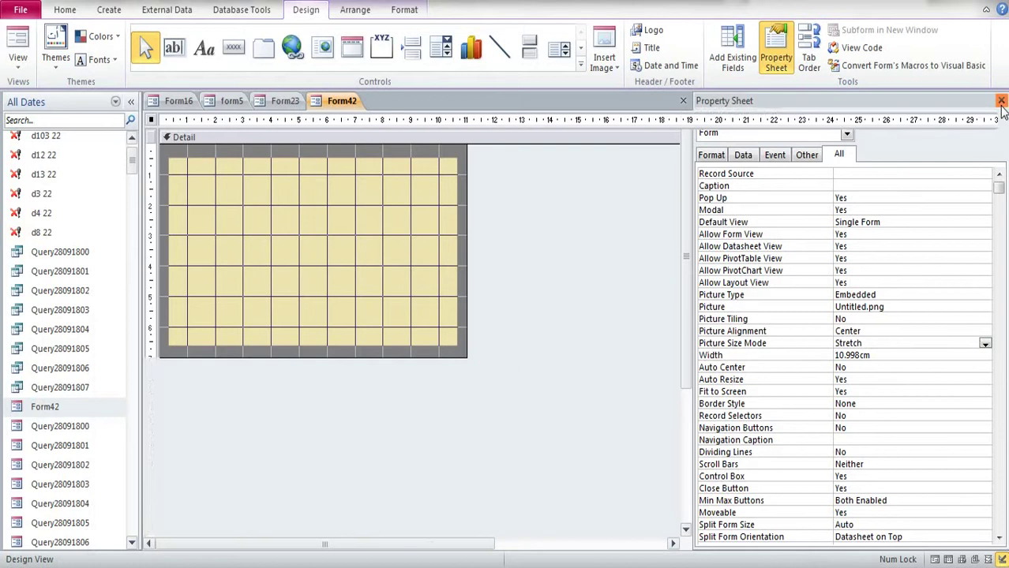
{"action": "left_click", "coordinate": [1001, 101]}
{"action": "left_click", "coordinate": [1001, 100]}
{"action": "left_click", "coordinate": [465, 330]}
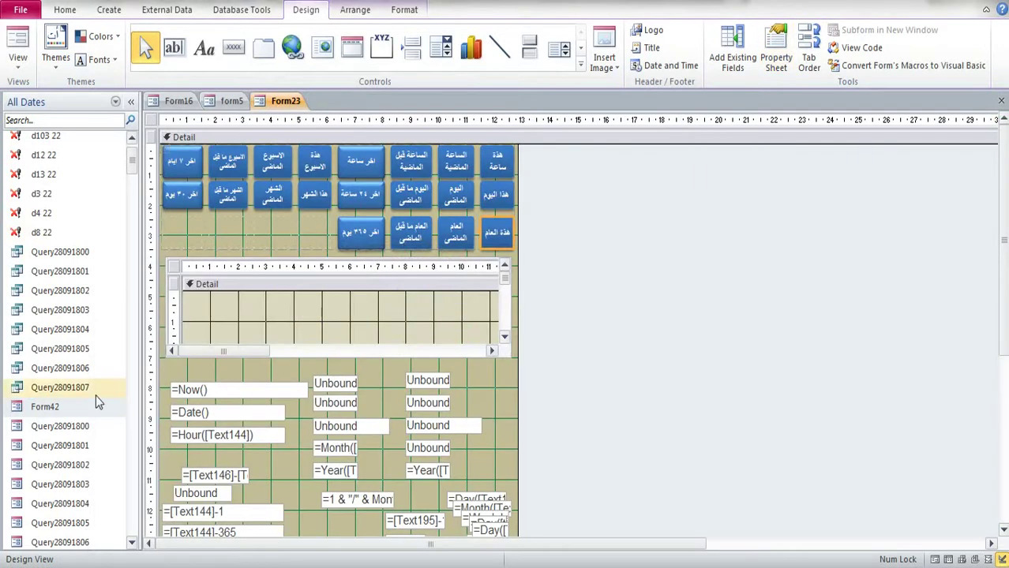
Step: Open Form42 and switch it to Design View
{"action": "double_click", "coordinate": [58, 408]}
{"action": "right_click", "coordinate": [331, 215]}
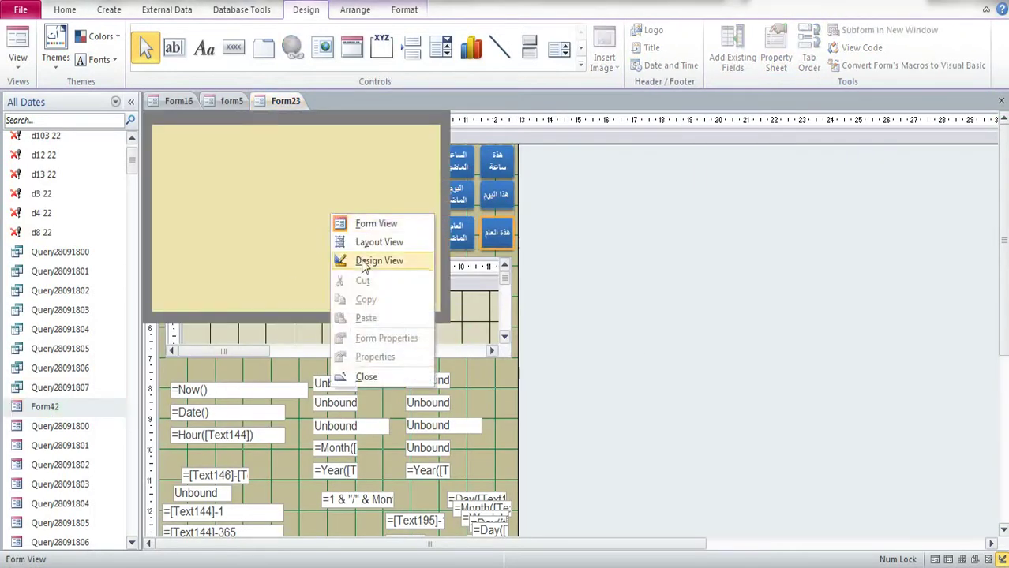
{"action": "left_click", "coordinate": [371, 259]}
Step: Draw a command button at the lower-left, skip its wizard, and caption it اغلاق
{"action": "left_click", "coordinate": [233, 49]}
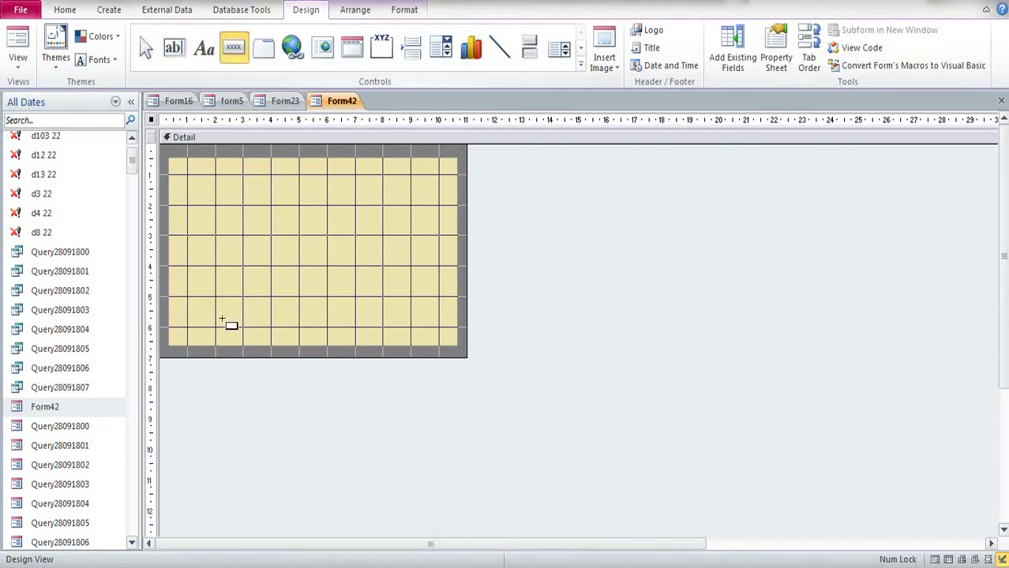
{"action": "left_click_drag", "start_coordinate": [254, 307], "coordinate": [178, 333]}
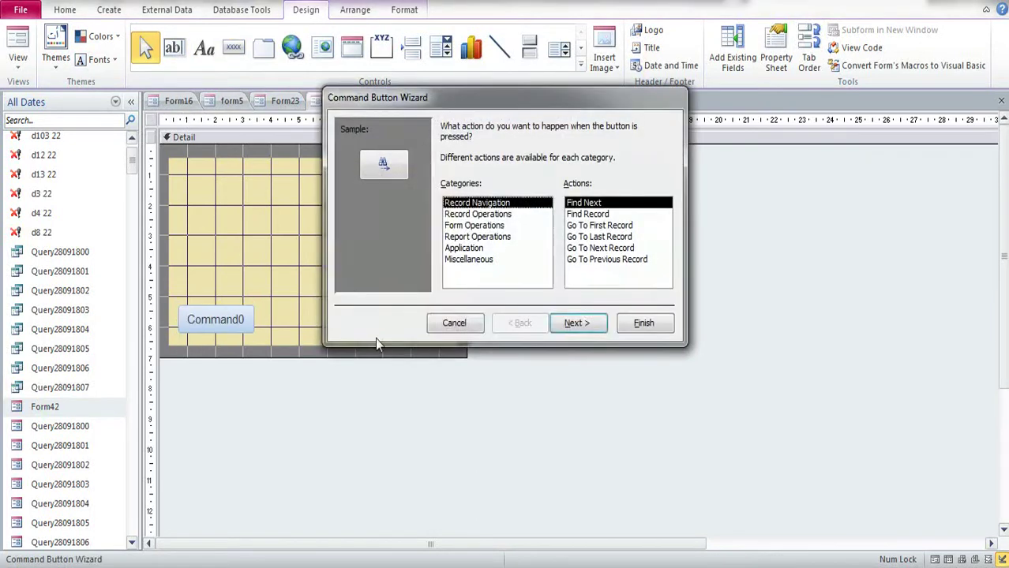
{"action": "left_click", "coordinate": [473, 325]}
{"action": "left_click", "coordinate": [227, 314]}
{"action": "double_click", "coordinate": [223, 320]}
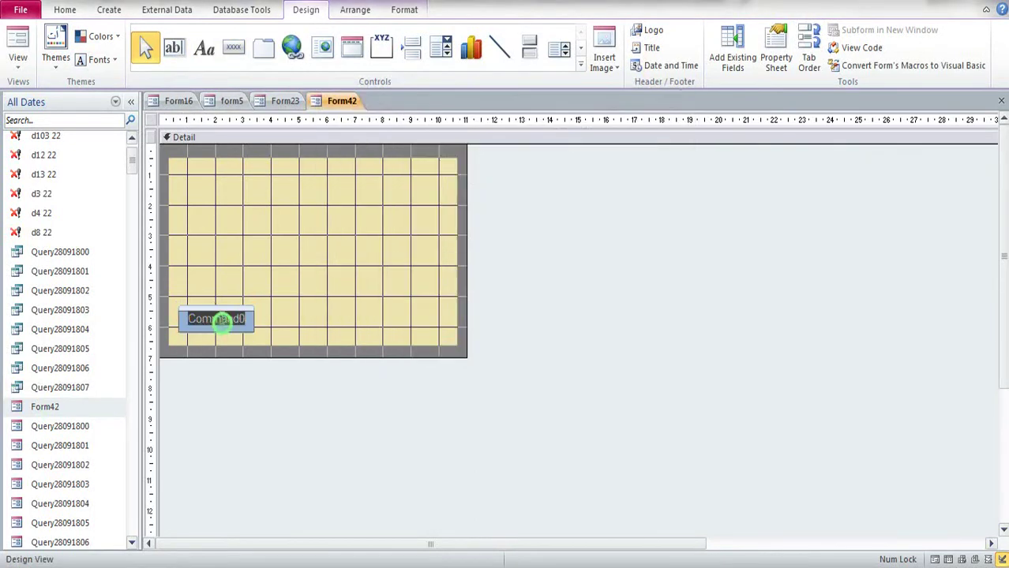
{"action": "type", "text": "hy"}
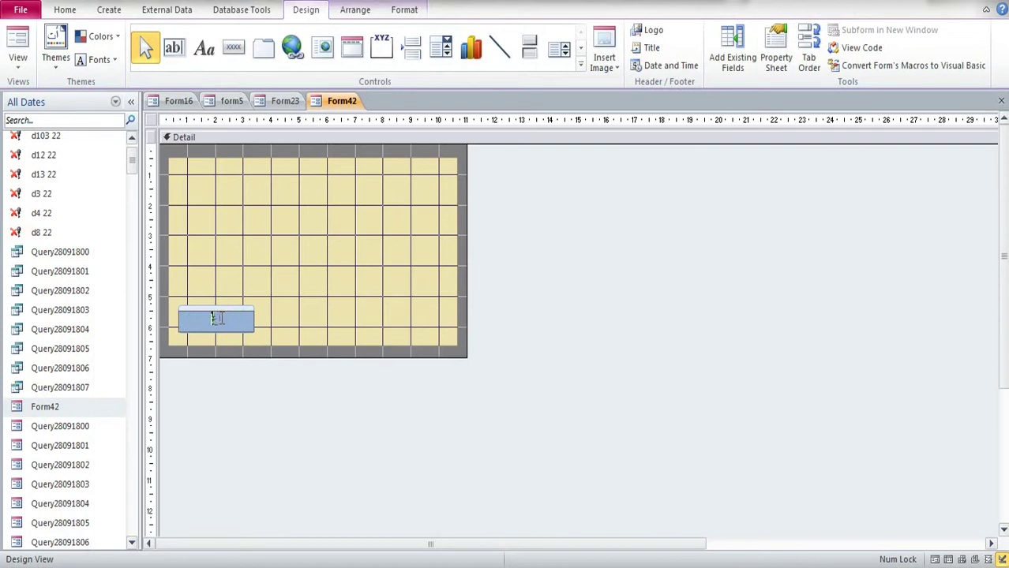
{"action": "left_click", "coordinate": [259, 277]}
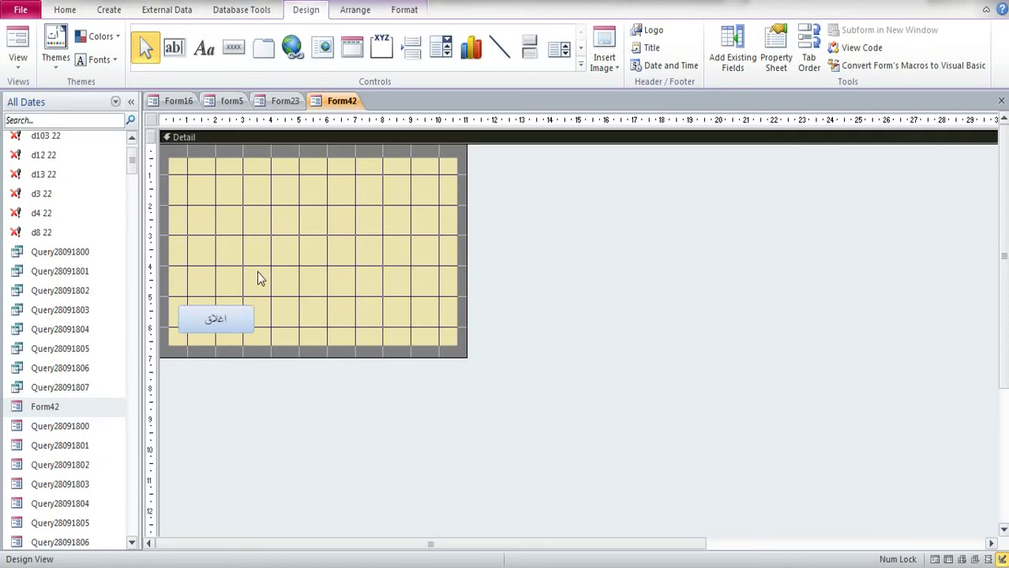
Step: Apply a blue Quick Style and a bold caption to the اغلاق button
{"action": "left_click", "coordinate": [239, 324]}
{"action": "left_click", "coordinate": [403, 10]}
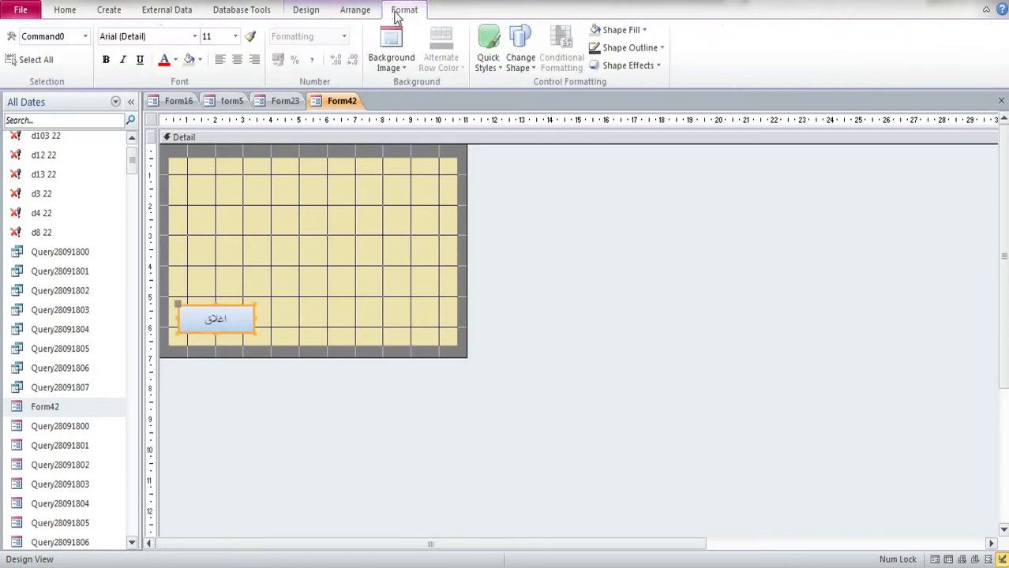
{"action": "left_click", "coordinate": [488, 59]}
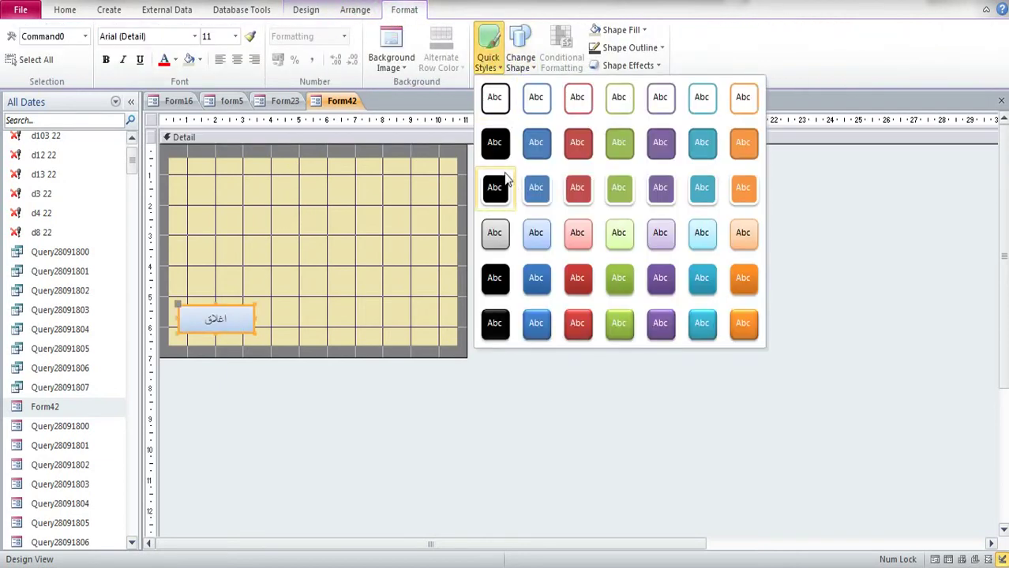
{"action": "left_click", "coordinate": [537, 283]}
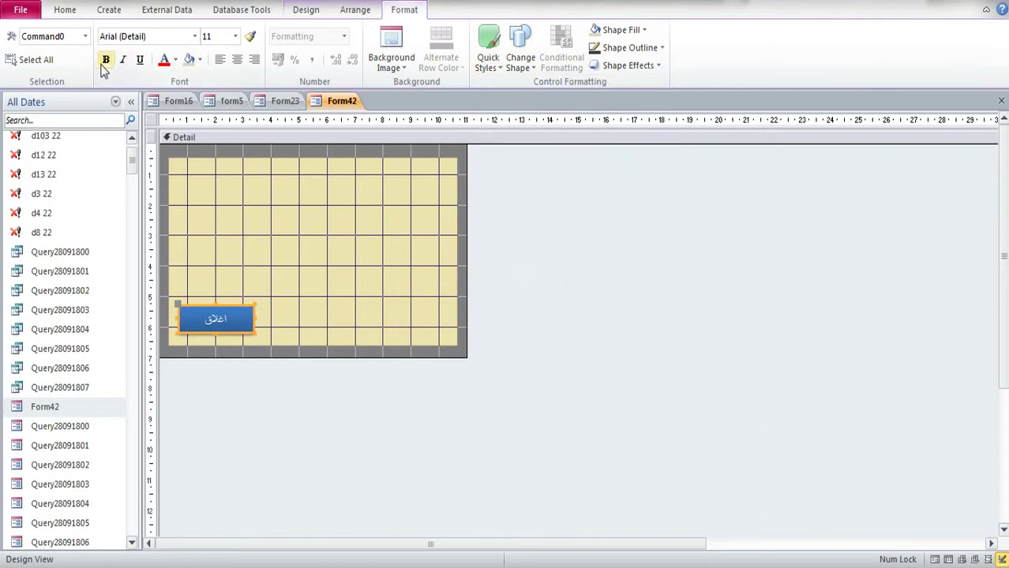
{"action": "left_click", "coordinate": [270, 248]}
Step: Narrow the اغلاق button to 1.721 × 0.82 cm and display its properties
{"action": "left_click", "coordinate": [241, 312]}
{"action": "left_click_drag", "start_coordinate": [251, 331], "coordinate": [198, 334]}
{"action": "left_click", "coordinate": [264, 321]}
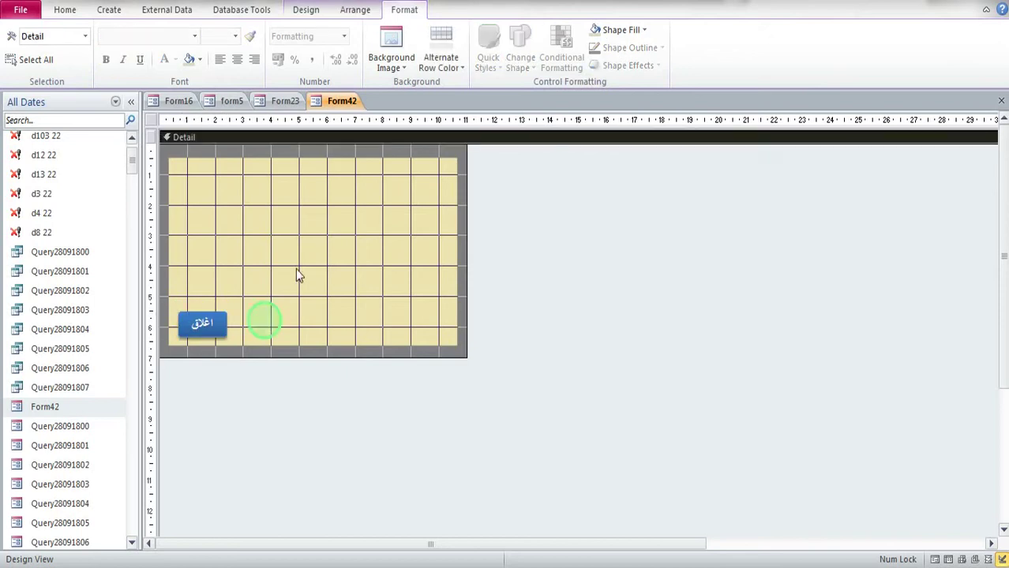
{"action": "left_click", "coordinate": [214, 337]}
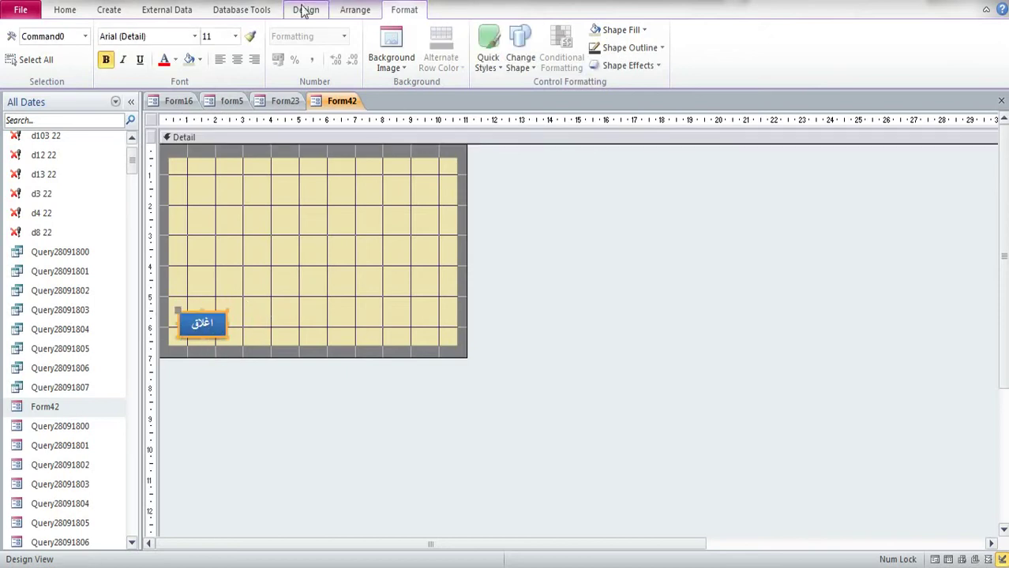
{"action": "left_click", "coordinate": [490, 52]}
{"action": "left_click", "coordinate": [311, 9]}
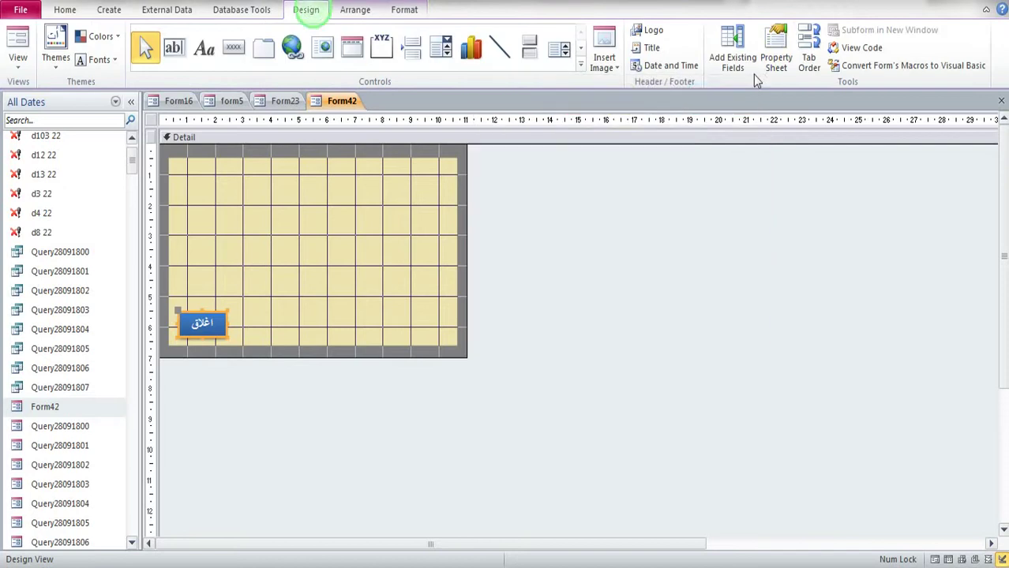
{"action": "left_click", "coordinate": [773, 51]}
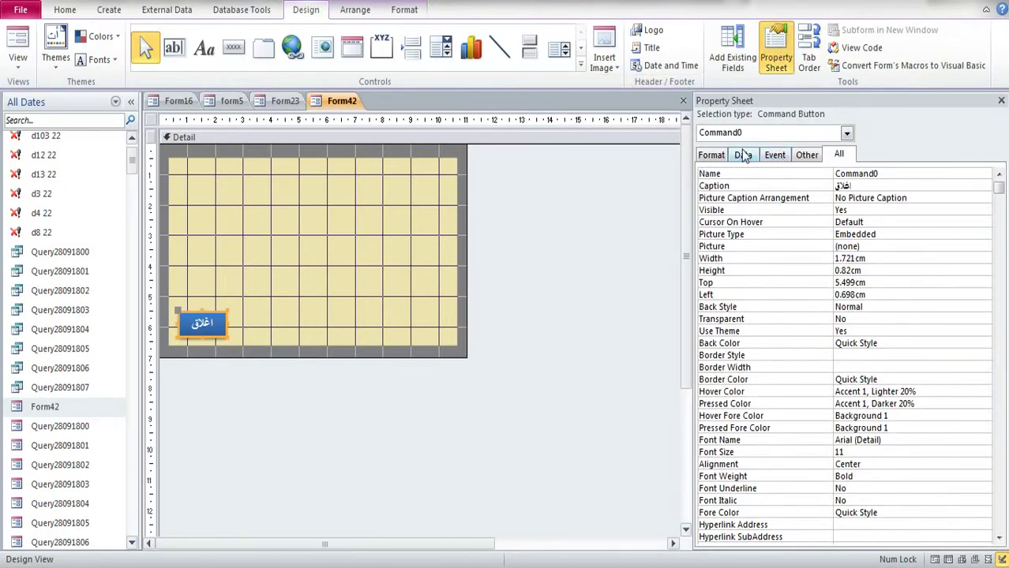
Step: Build an embedded On Click macro for the اغلاق button using the CloseWindow action
{"action": "left_click", "coordinate": [775, 155]}
{"action": "left_click", "coordinate": [921, 173]}
{"action": "left_click", "coordinate": [985, 174]}
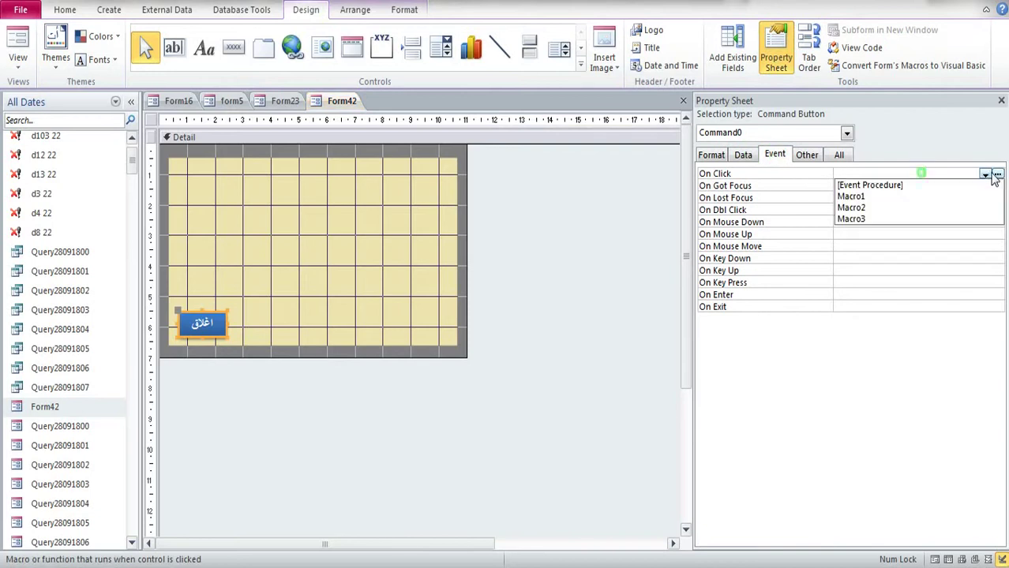
{"action": "left_click", "coordinate": [997, 174]}
{"action": "left_click", "coordinate": [493, 328]}
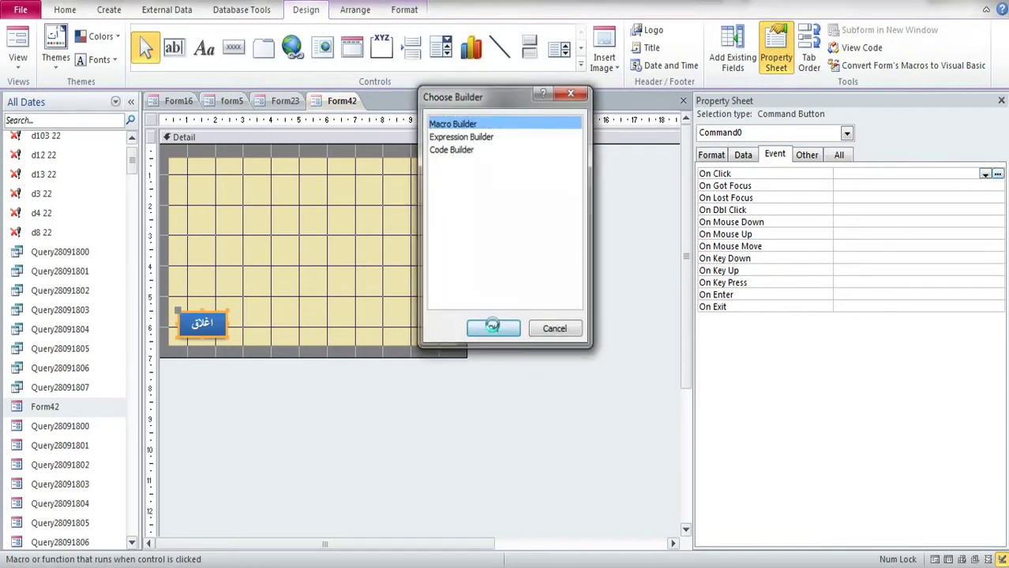
{"action": "left_click", "coordinate": [190, 134]}
{"action": "scroll", "coordinate": [146, 254], "scroll_direction": "down", "scroll_amount": 8}
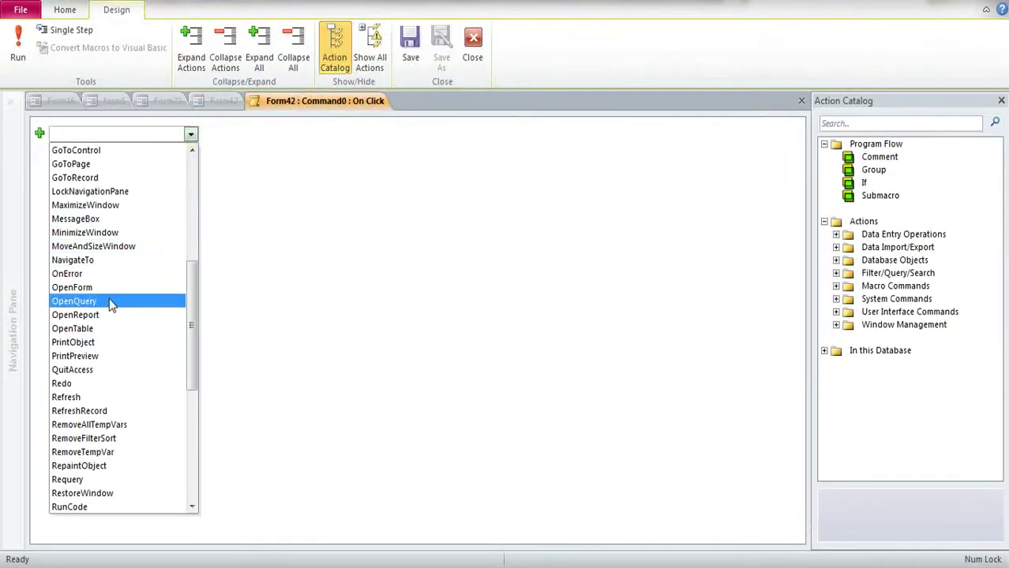
{"action": "scroll", "coordinate": [94, 314], "scroll_direction": "up", "scroll_amount": 2}
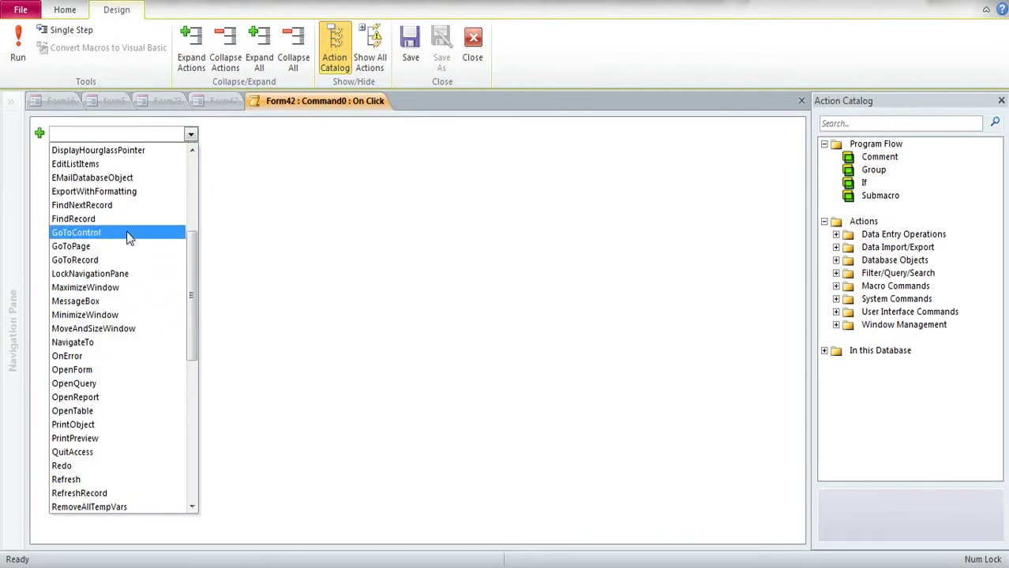
{"action": "scroll", "coordinate": [129, 239], "scroll_direction": "up", "scroll_amount": 4}
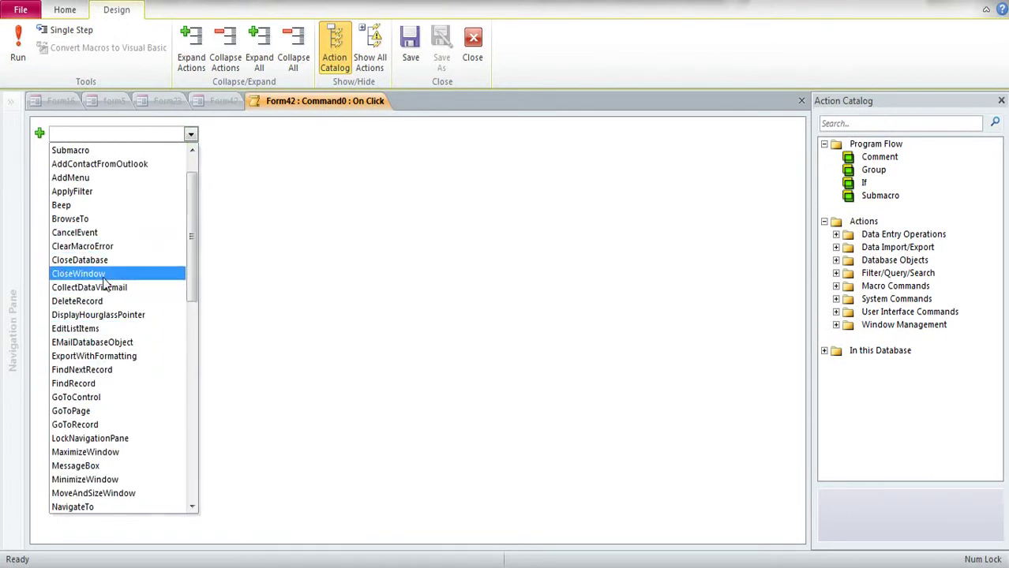
{"action": "left_click", "coordinate": [104, 278]}
Step: Save the macro to the button's click event, then close the Property Sheet and Form42
{"action": "left_click", "coordinate": [1001, 101]}
{"action": "left_click", "coordinate": [1001, 105]}
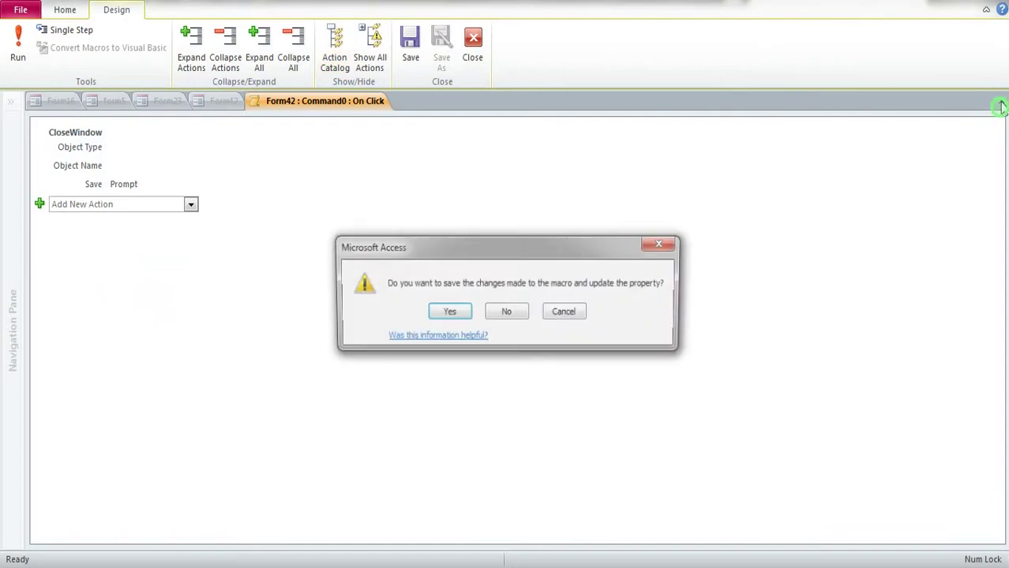
{"action": "left_click", "coordinate": [446, 312]}
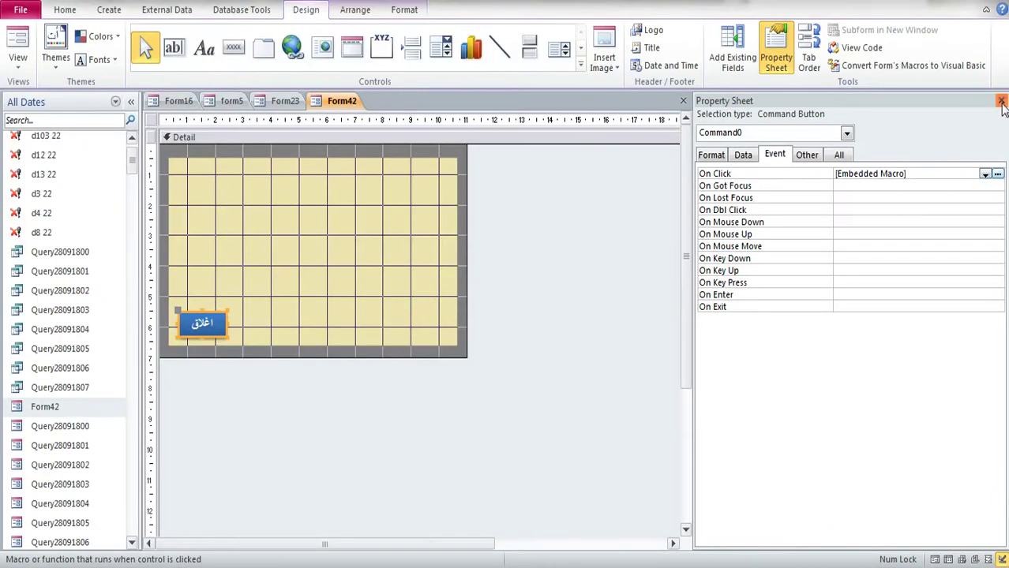
{"action": "left_click", "coordinate": [1001, 102]}
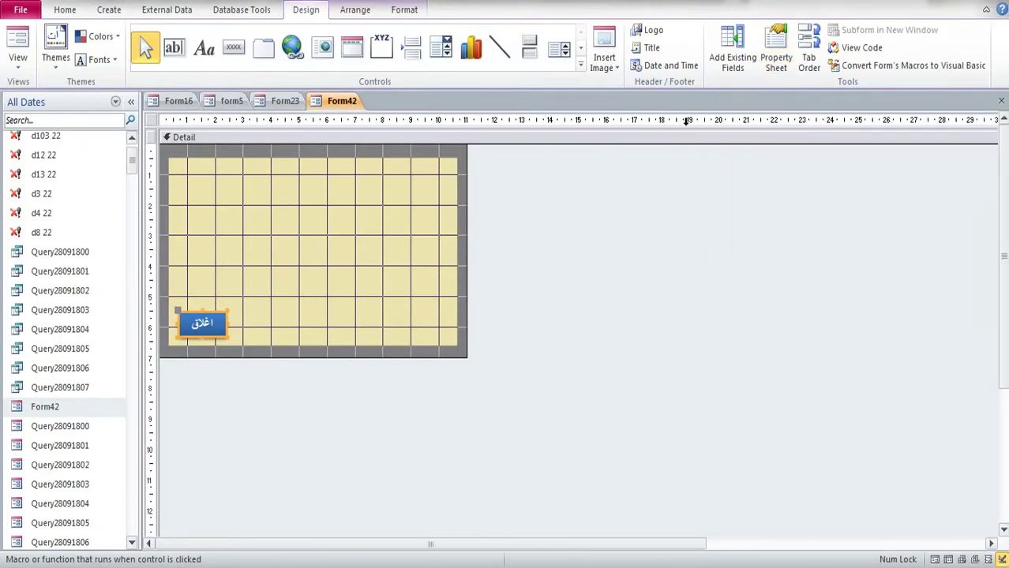
{"action": "left_click", "coordinate": [1001, 101]}
Step: Save Form42 and open the هذا العام button's On Click code in VBA
{"action": "left_click", "coordinate": [448, 319]}
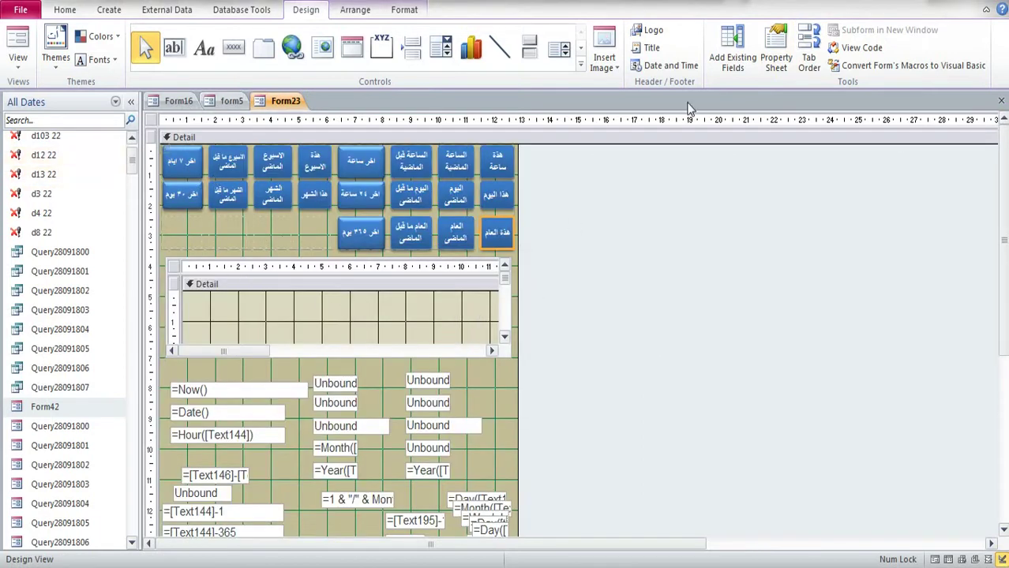
{"action": "left_click", "coordinate": [781, 52]}
{"action": "left_click", "coordinate": [920, 173]}
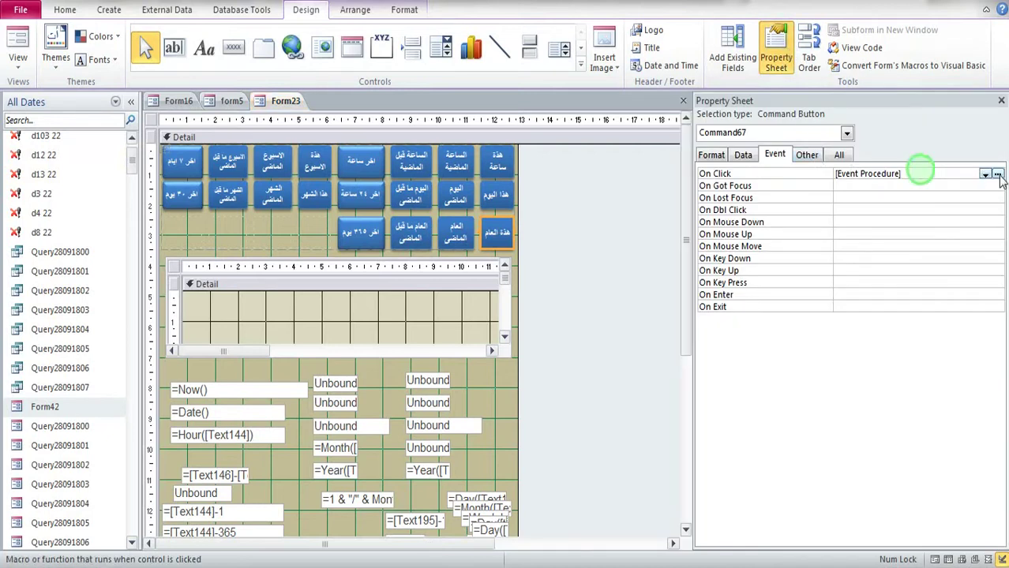
{"action": "left_click", "coordinate": [997, 175]}
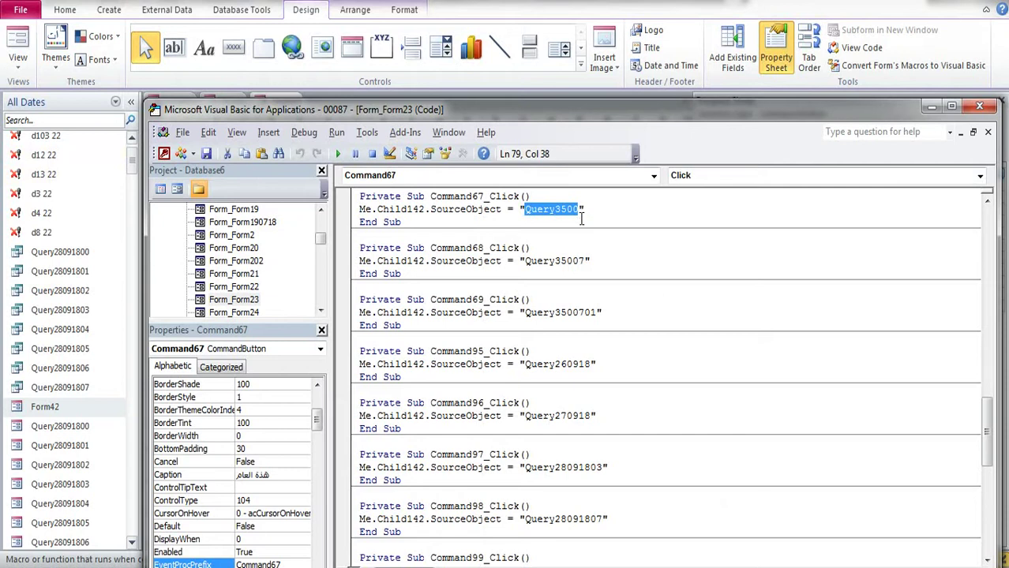
Step: Close the VBA editor and filter the Navigation Pane to Query3500
{"action": "left_click", "coordinate": [993, 109]}
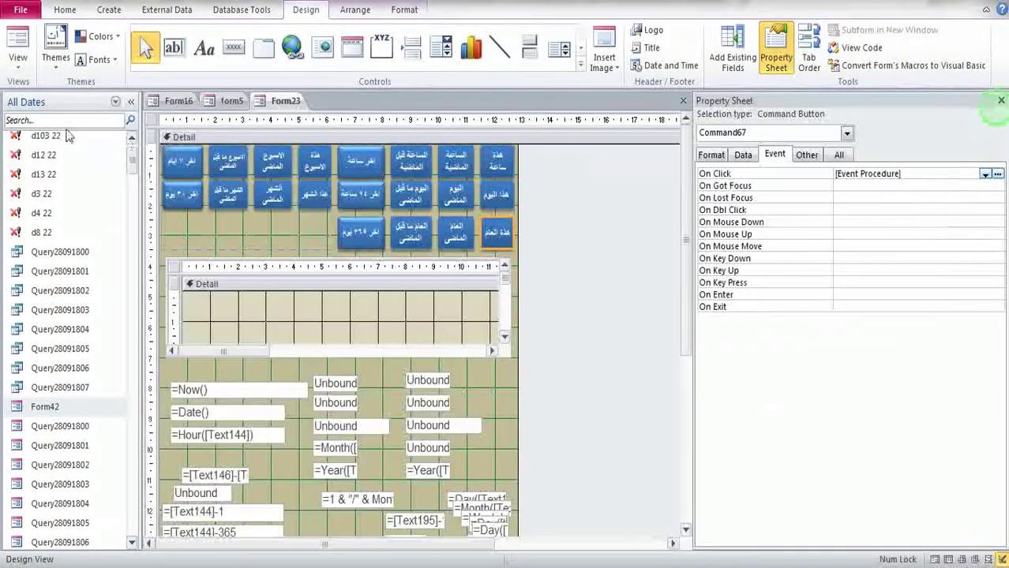
{"action": "left_click", "coordinate": [65, 120]}
{"action": "type", "text": "Query3500"}
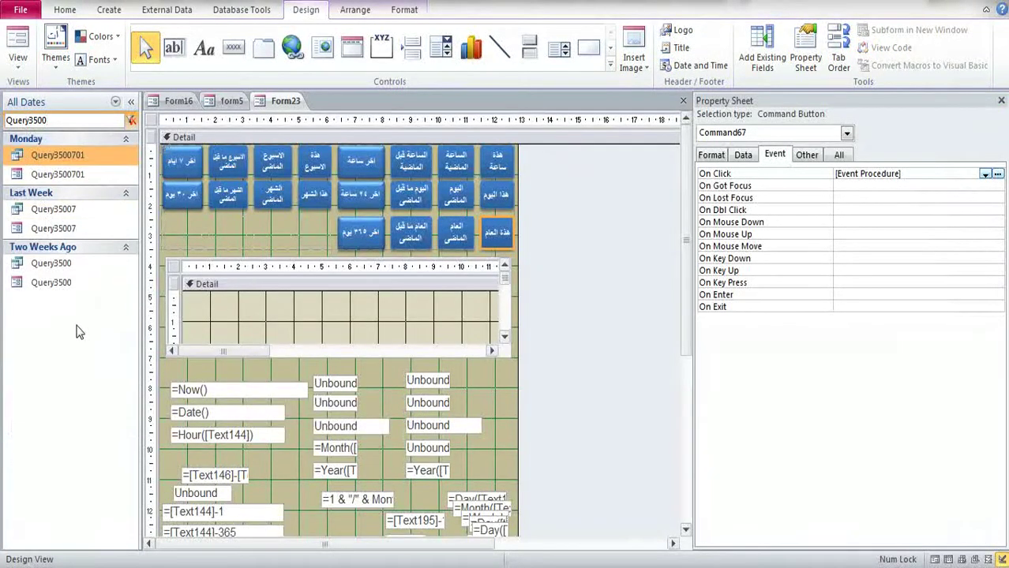
Step: Open the Query3500 form in Design View and show all properties of its trash-can image
{"action": "left_click", "coordinate": [60, 289]}
{"action": "right_click", "coordinate": [59, 287]}
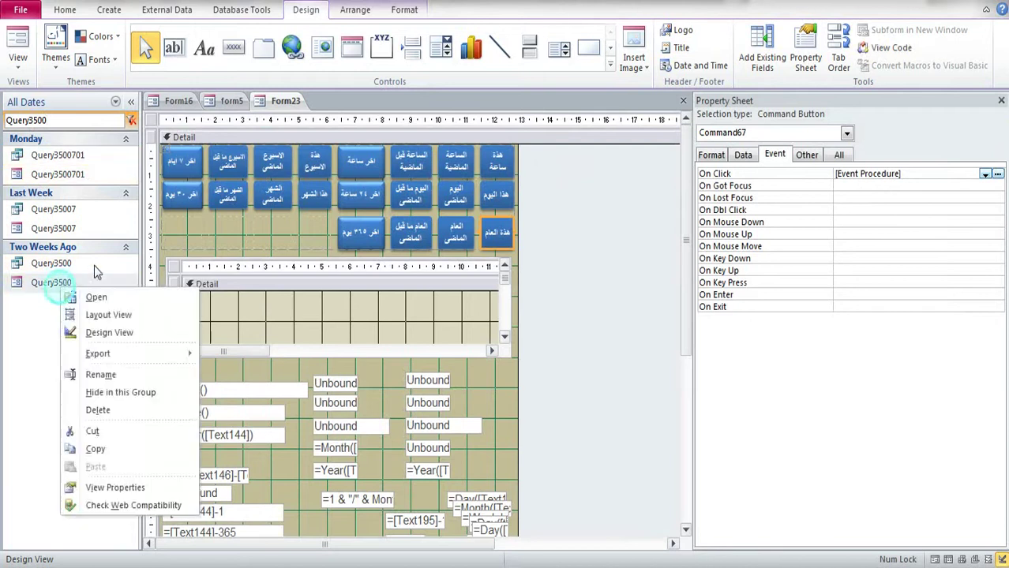
{"action": "left_click", "coordinate": [83, 334]}
{"action": "left_click", "coordinate": [469, 195]}
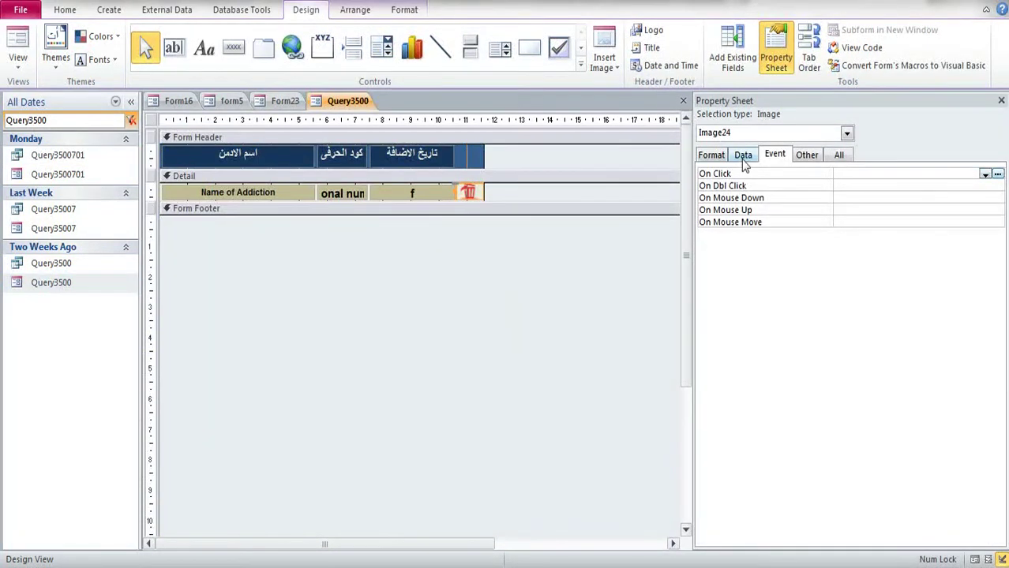
{"action": "left_click", "coordinate": [806, 155]}
{"action": "left_click", "coordinate": [838, 155]}
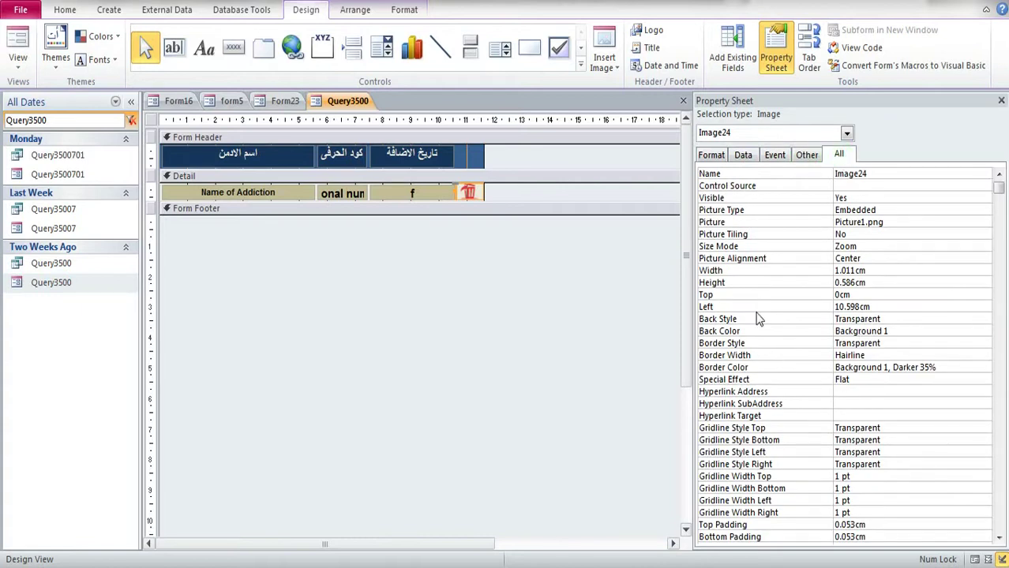
{"action": "left_click", "coordinate": [867, 407]}
{"action": "scroll", "coordinate": [869, 405], "scroll_direction": "down", "scroll_amount": 4}
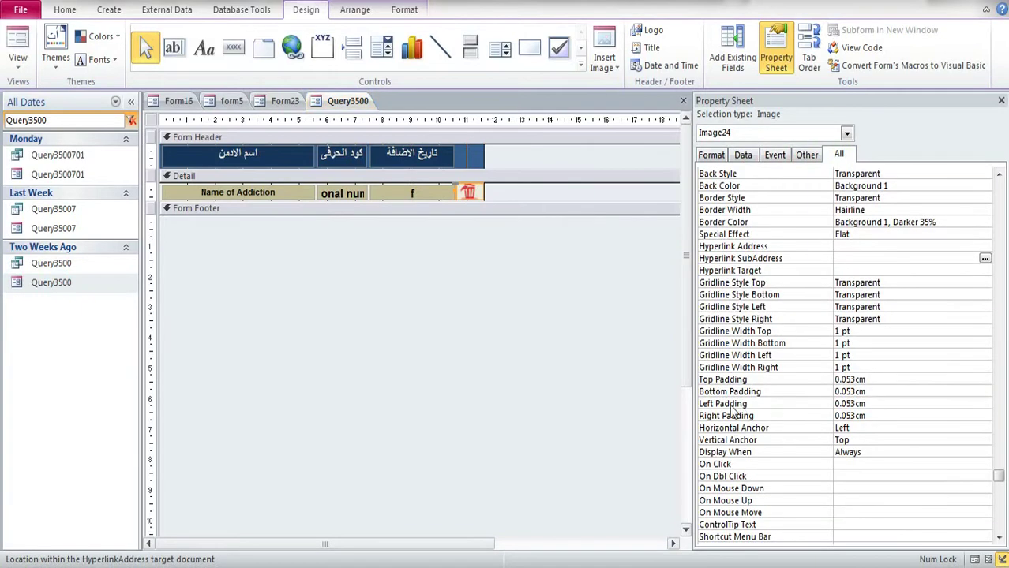
{"action": "scroll", "coordinate": [734, 407], "scroll_direction": "down", "scroll_amount": 1}
{"action": "scroll", "coordinate": [868, 376], "scroll_direction": "up", "scroll_amount": 3}
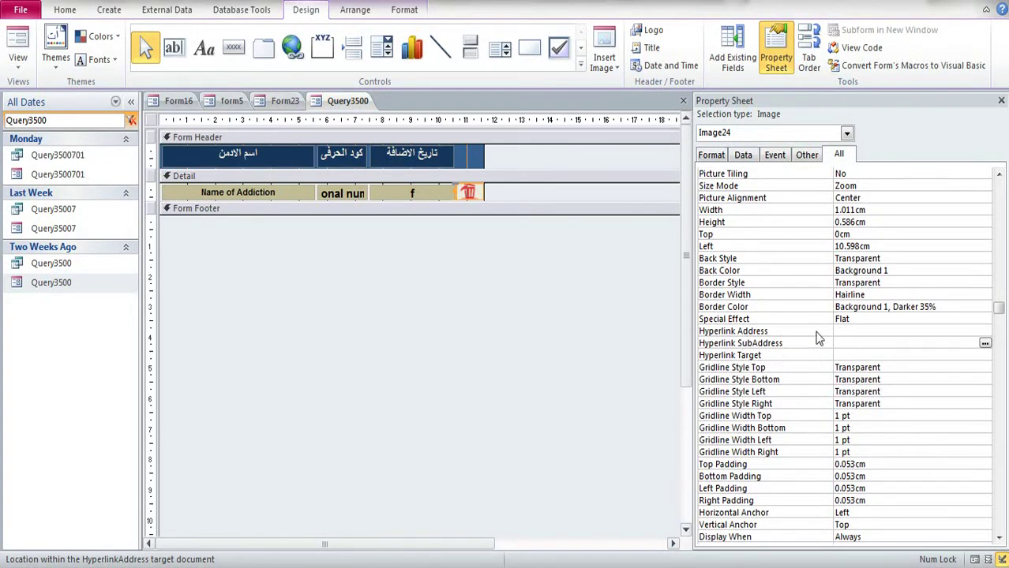
Step: Set the image's Hyperlink Address to Form42 via Object in This Database, then close the Property Sheet
{"action": "left_click", "coordinate": [849, 332]}
{"action": "left_click", "coordinate": [984, 330]}
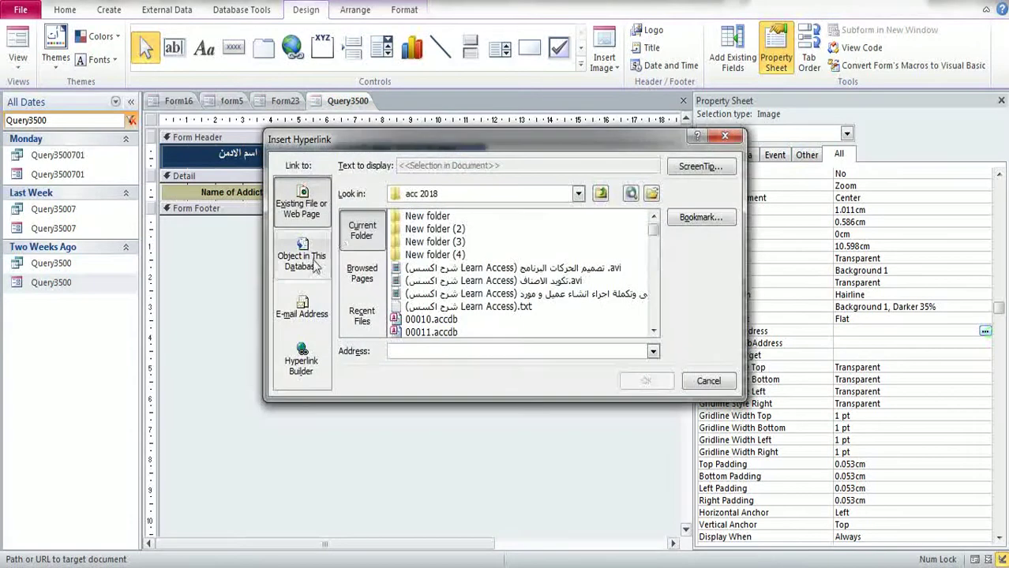
{"action": "left_click", "coordinate": [301, 255]}
{"action": "left_click", "coordinate": [354, 240]}
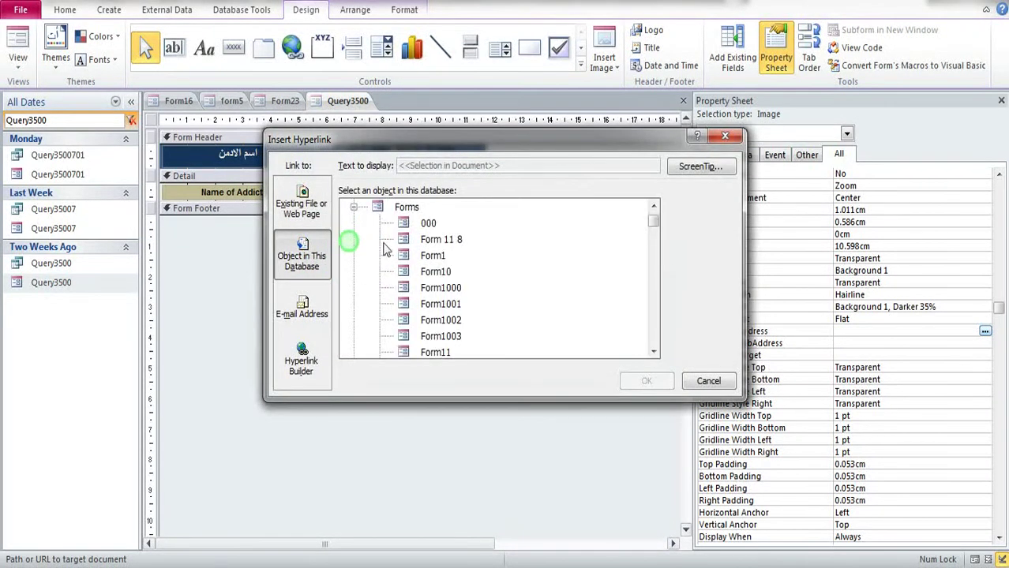
{"action": "scroll", "coordinate": [434, 268], "scroll_direction": "down", "scroll_amount": 8}
{"action": "scroll", "coordinate": [431, 304], "scroll_direction": "down", "scroll_amount": 3}
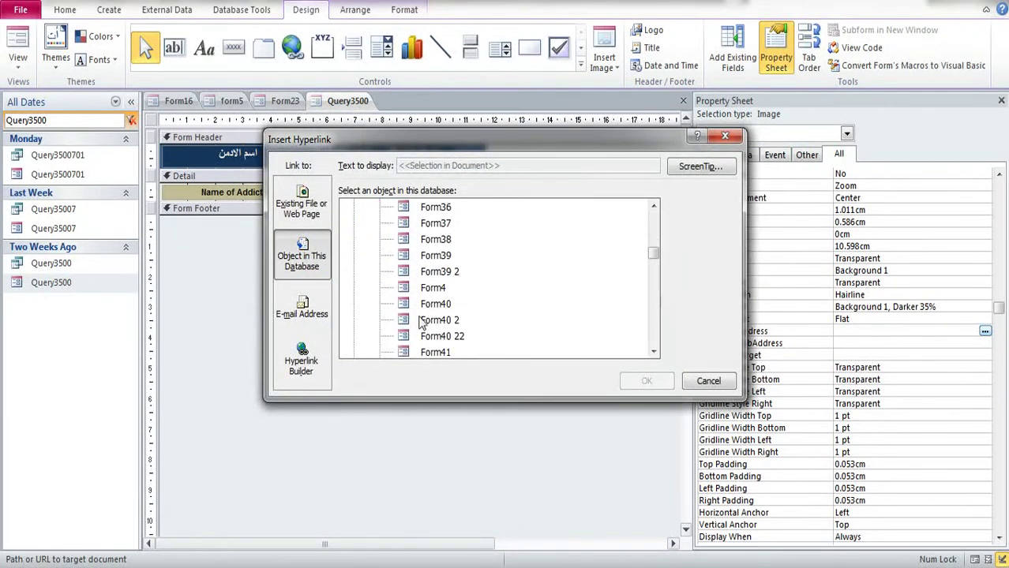
{"action": "scroll", "coordinate": [426, 308], "scroll_direction": "down", "scroll_amount": 1}
{"action": "left_click", "coordinate": [434, 320]}
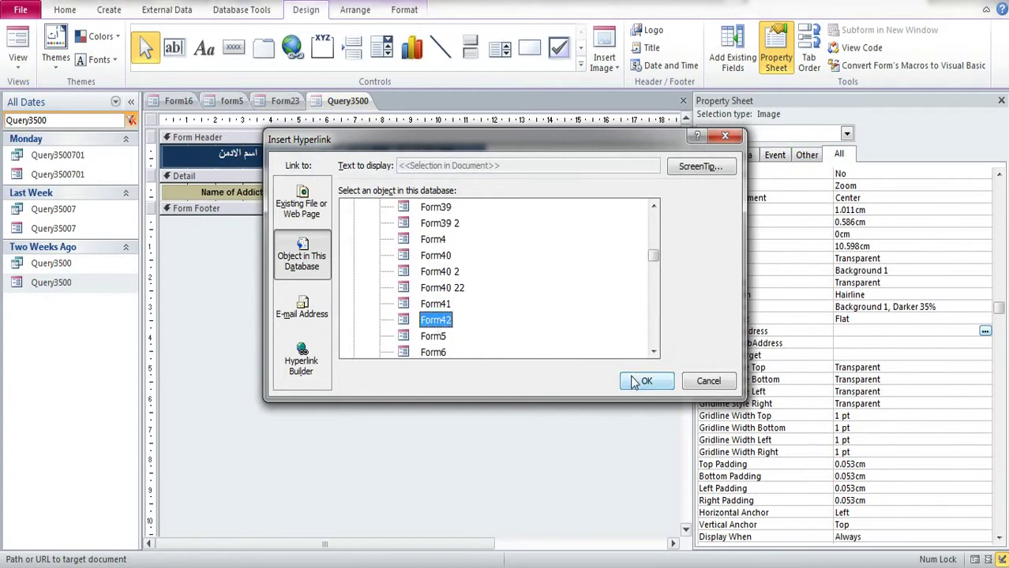
{"action": "left_click", "coordinate": [636, 382]}
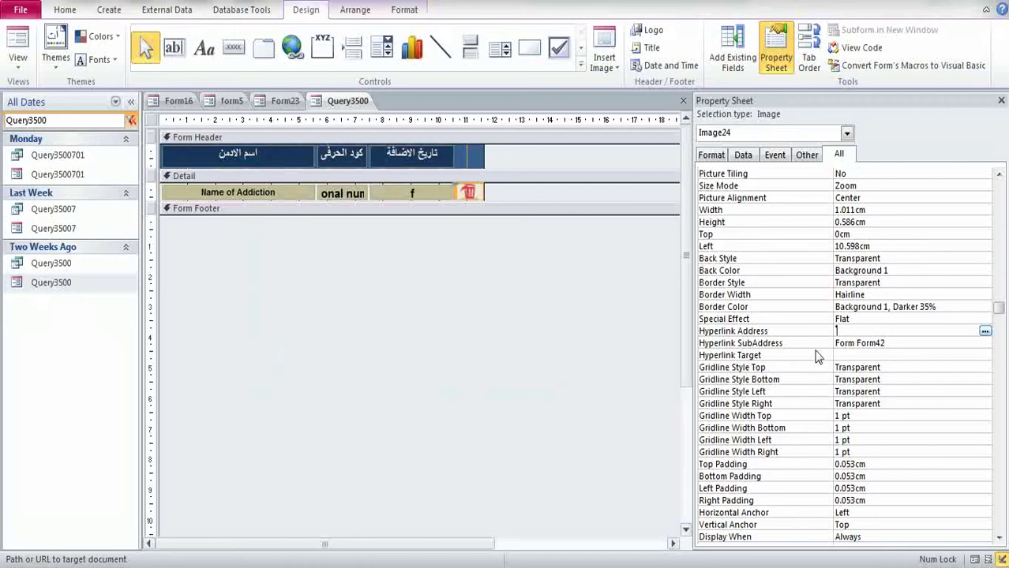
{"action": "left_click", "coordinate": [857, 354]}
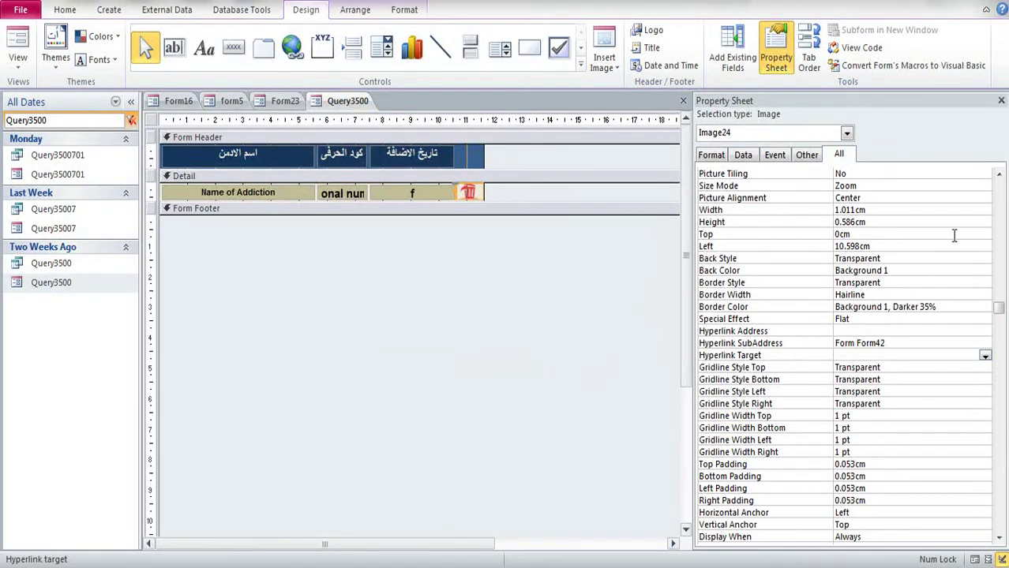
{"action": "left_click", "coordinate": [1001, 100]}
Step: Close and save the Query3500 and Form23 designs
{"action": "left_click", "coordinate": [1001, 100]}
{"action": "left_click", "coordinate": [434, 327]}
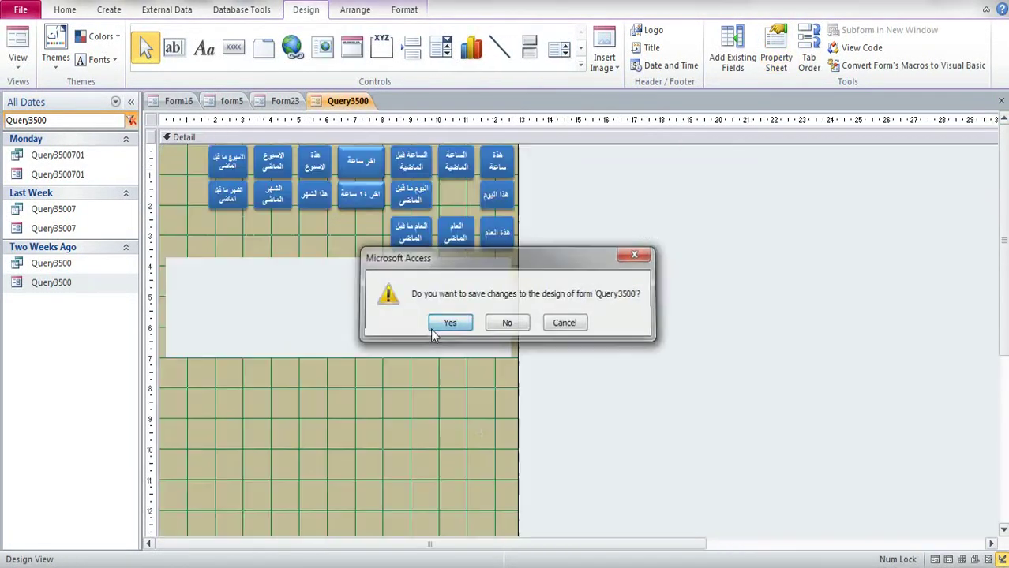
{"action": "left_click", "coordinate": [1001, 101]}
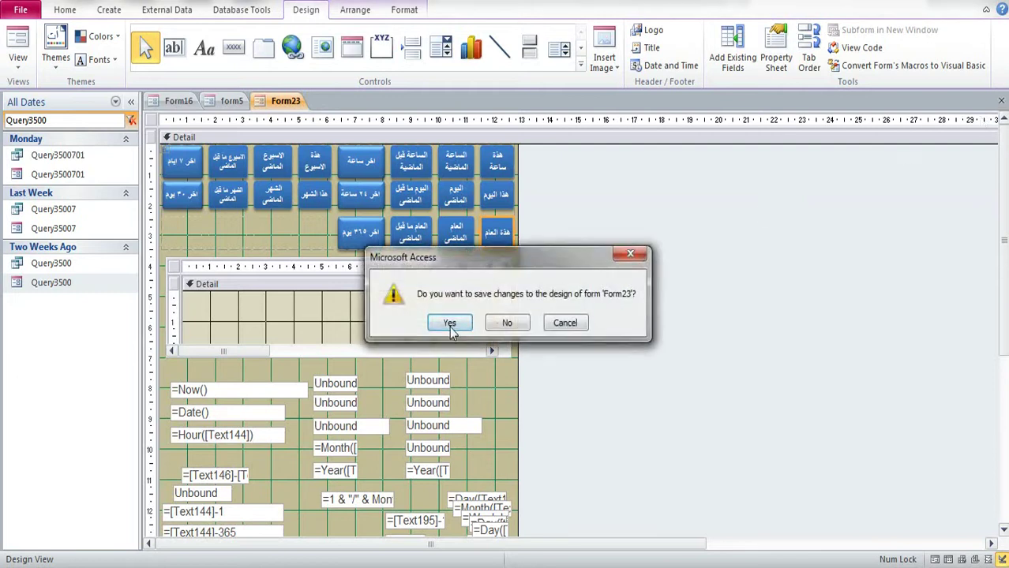
{"action": "left_click", "coordinate": [450, 324]}
Step: In Settings' delete-by-date view, test three trash icons' Form42 pop-up, then close settings
{"action": "left_click", "coordinate": [838, 426]}
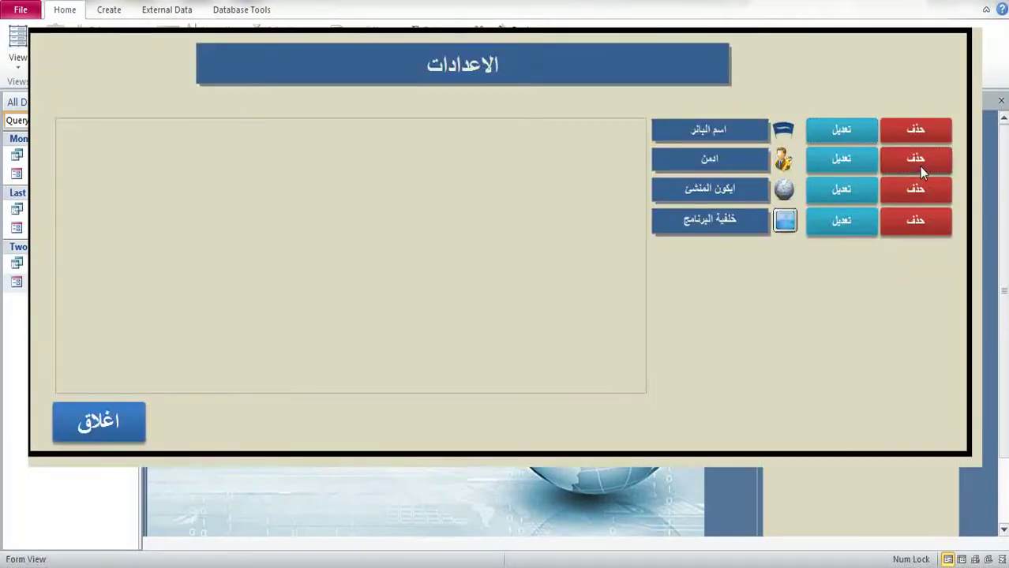
{"action": "left_click", "coordinate": [919, 167]}
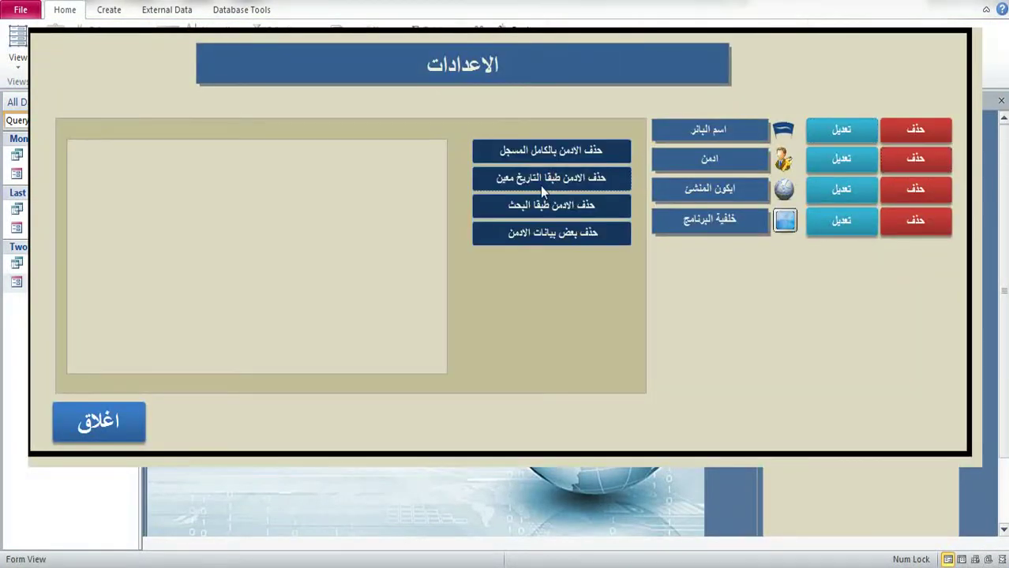
{"action": "left_click", "coordinate": [541, 190]}
{"action": "left_click", "coordinate": [384, 318]}
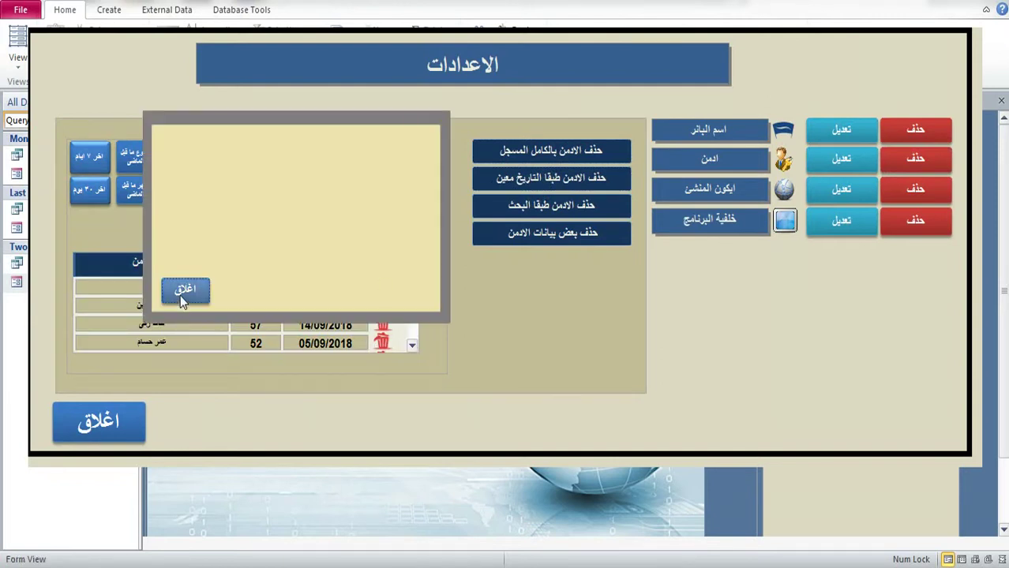
{"action": "left_click", "coordinate": [184, 292]}
{"action": "left_click", "coordinate": [378, 326]}
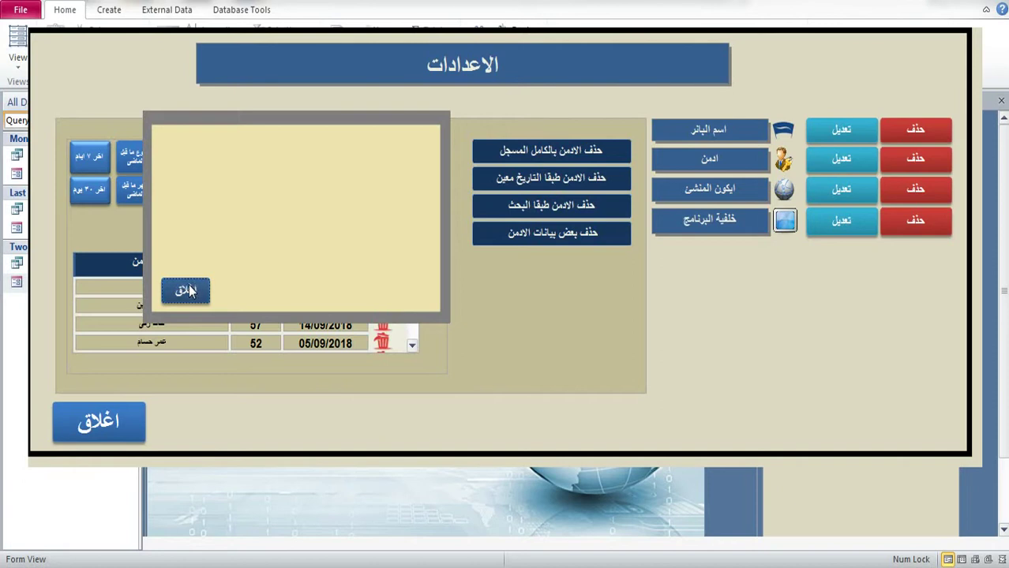
{"action": "left_click", "coordinate": [186, 291]}
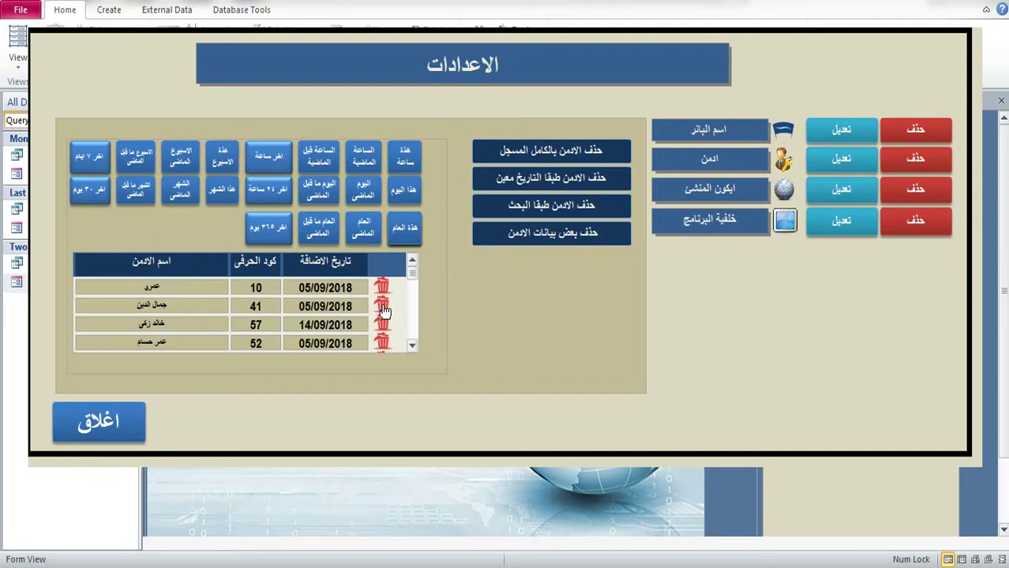
{"action": "left_click", "coordinate": [384, 326]}
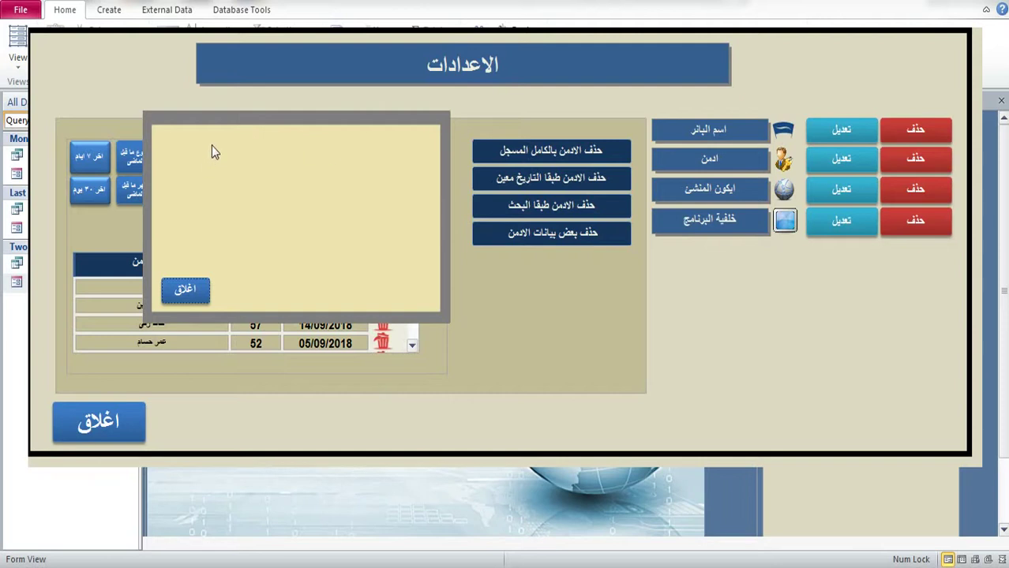
{"action": "left_click", "coordinate": [186, 292]}
{"action": "left_click", "coordinate": [96, 425]}
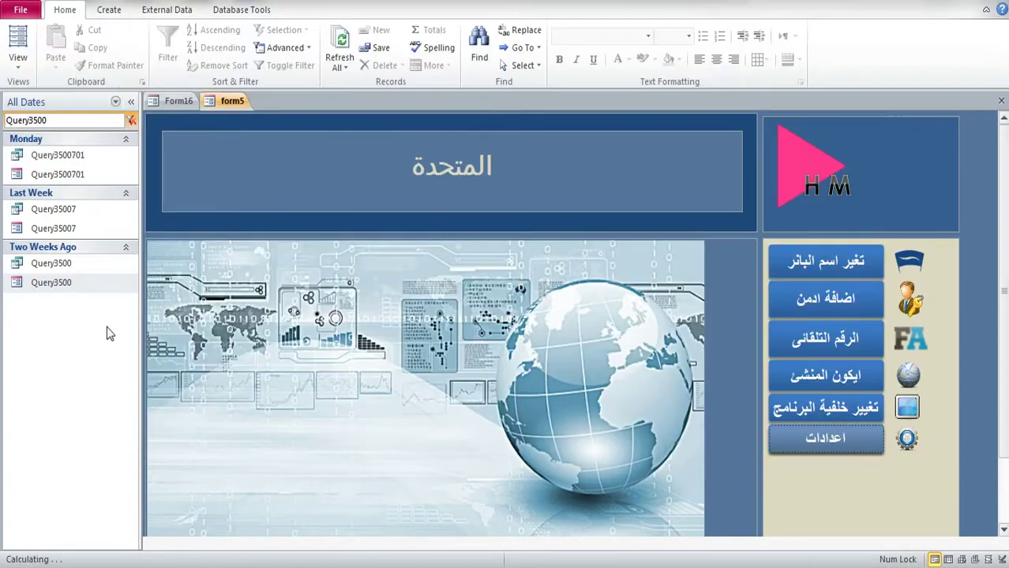
Step: Clear the Query3500 search and open Form42 in Design View
{"action": "left_click", "coordinate": [61, 120]}
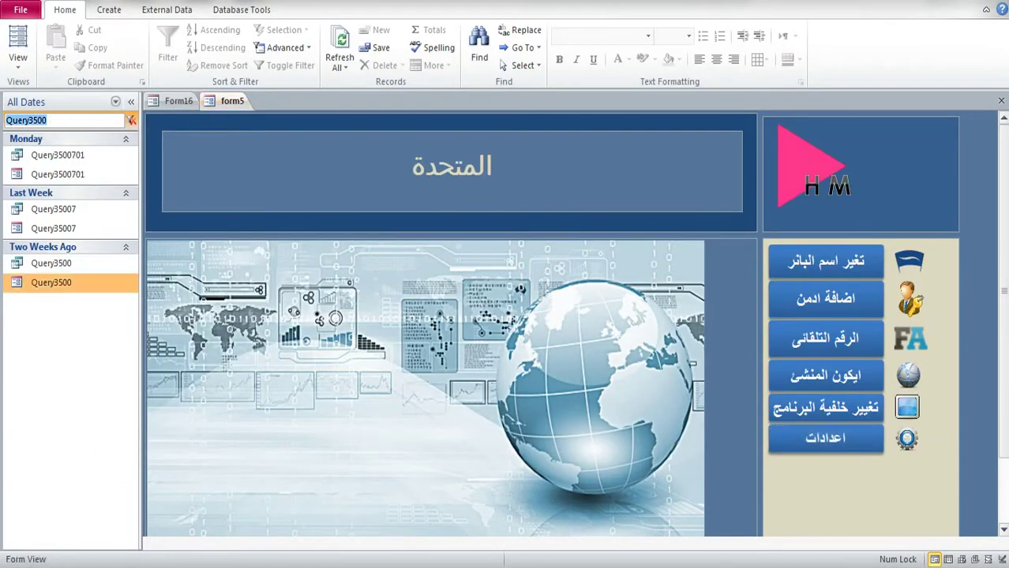
{"action": "left_click", "coordinate": [711, 495]}
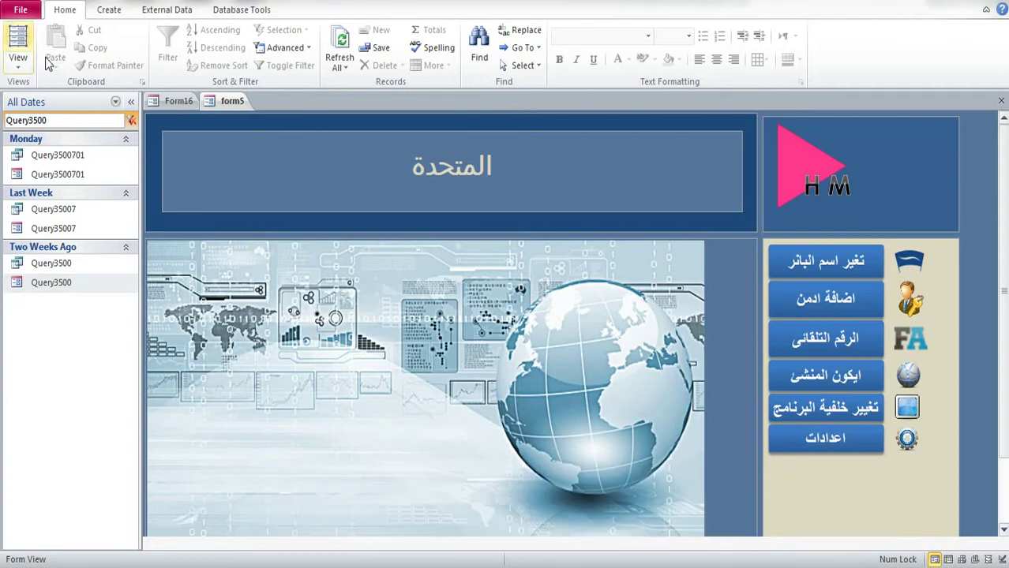
{"action": "left_click", "coordinate": [54, 119]}
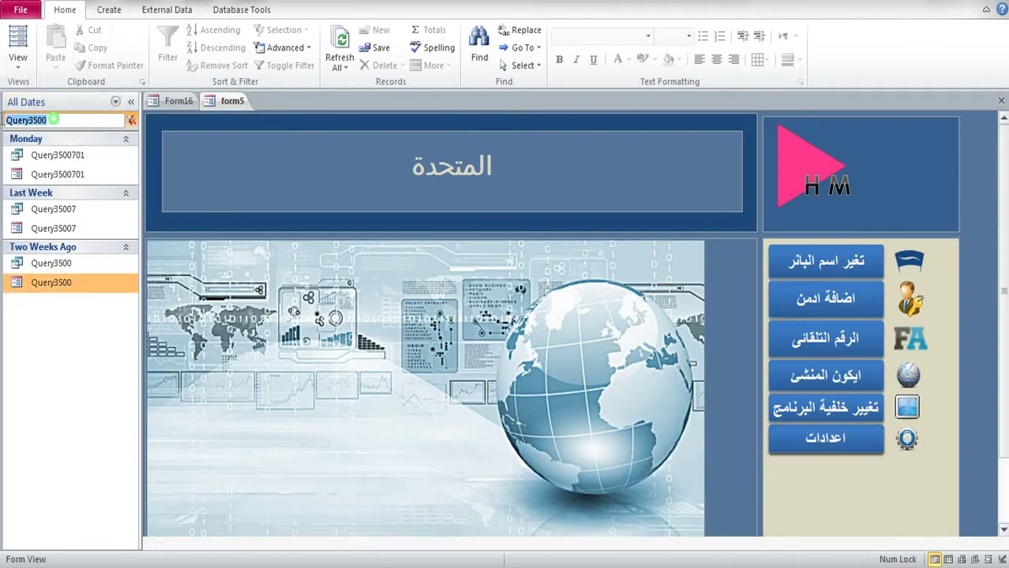
{"action": "key", "text": "BackSpace"}
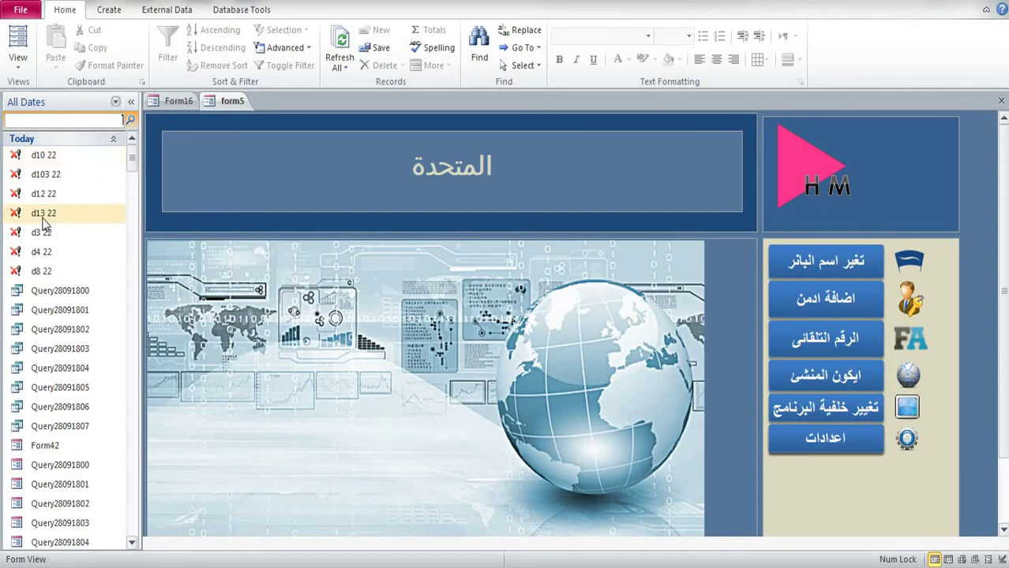
{"action": "scroll", "coordinate": [43, 225], "scroll_direction": "down", "scroll_amount": 5}
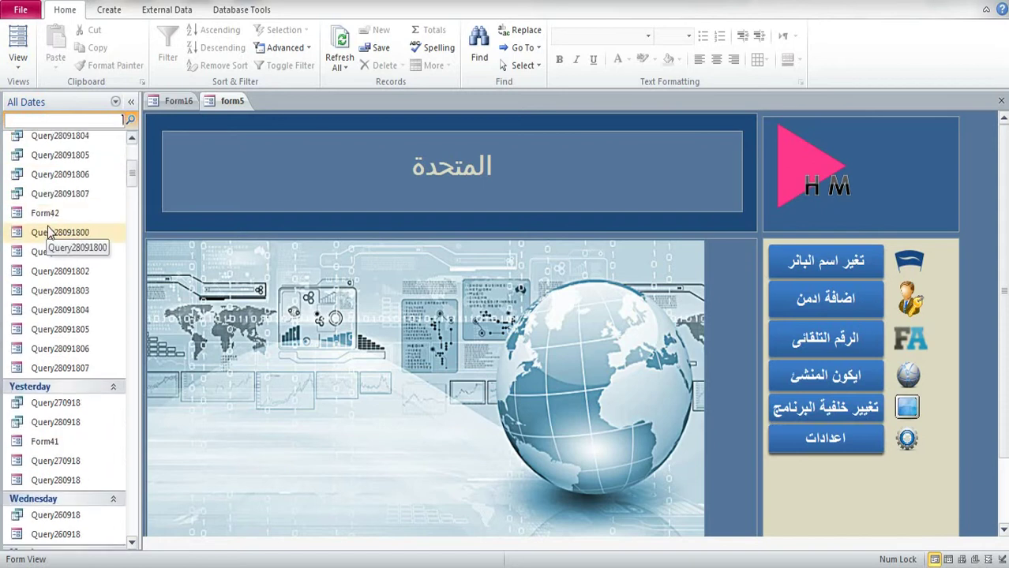
{"action": "scroll", "coordinate": [54, 235], "scroll_direction": "up", "scroll_amount": 2}
{"action": "right_click", "coordinate": [44, 291]}
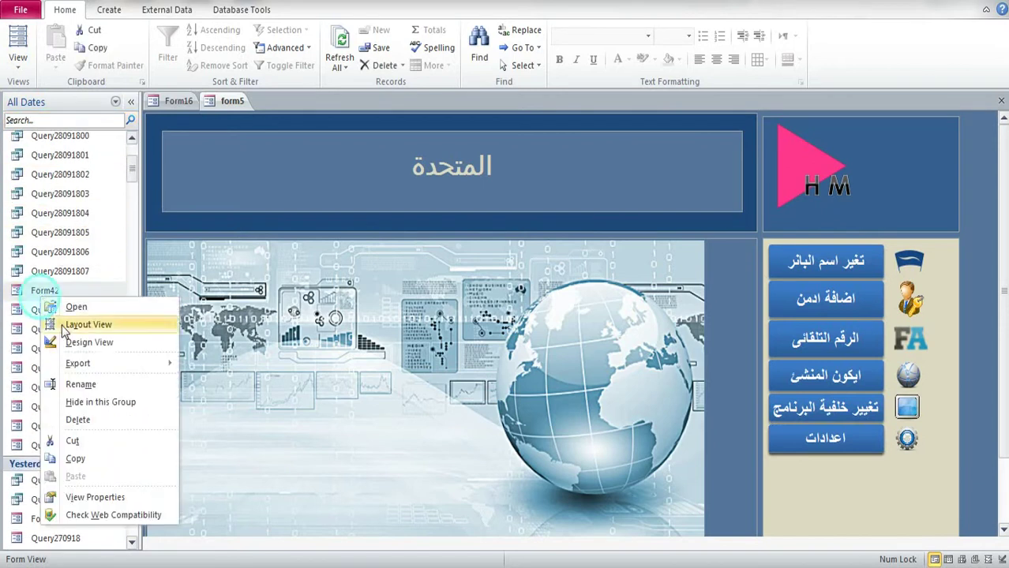
{"action": "left_click", "coordinate": [89, 342]}
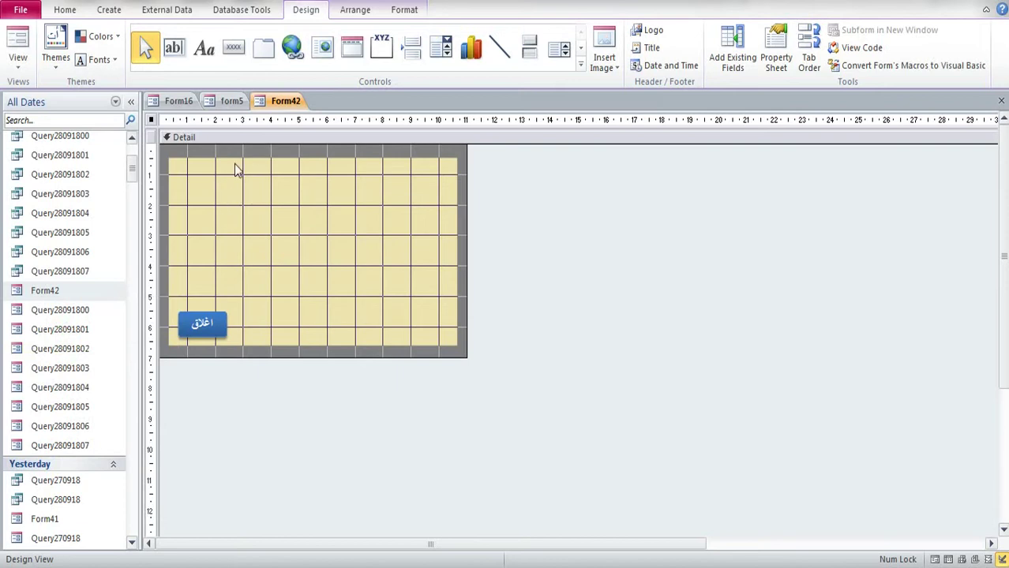
Step: Add a label near the top of Form42 reading 'هل انت متاكد بحذف هذا الادمن'
{"action": "left_click", "coordinate": [203, 49]}
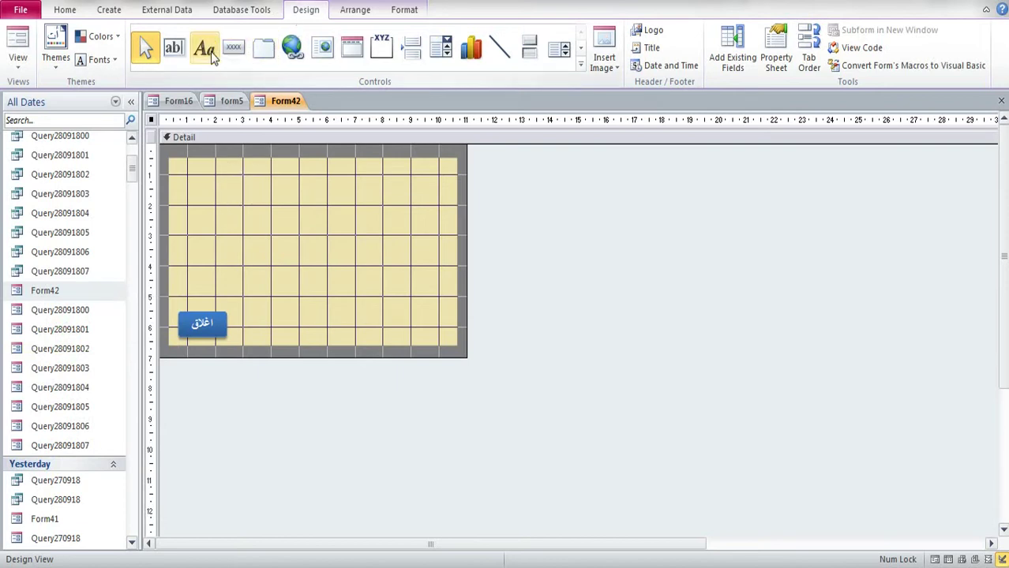
{"action": "left_click_drag", "start_coordinate": [443, 167], "coordinate": [316, 196]}
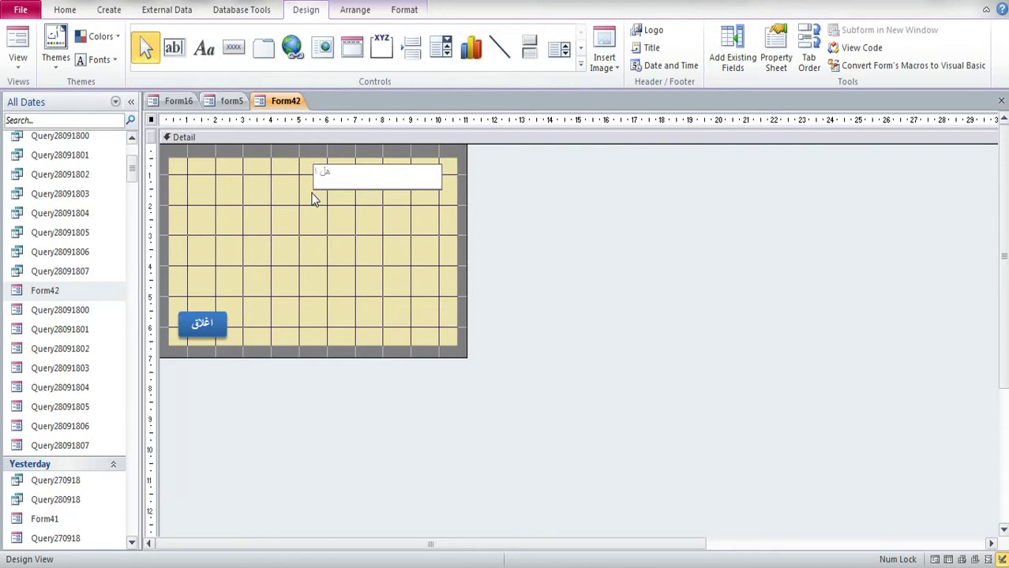
{"action": "type", "text": "هل انت متاكد بحذف هذا الادمن"}
{"action": "key", "text": "Return"}
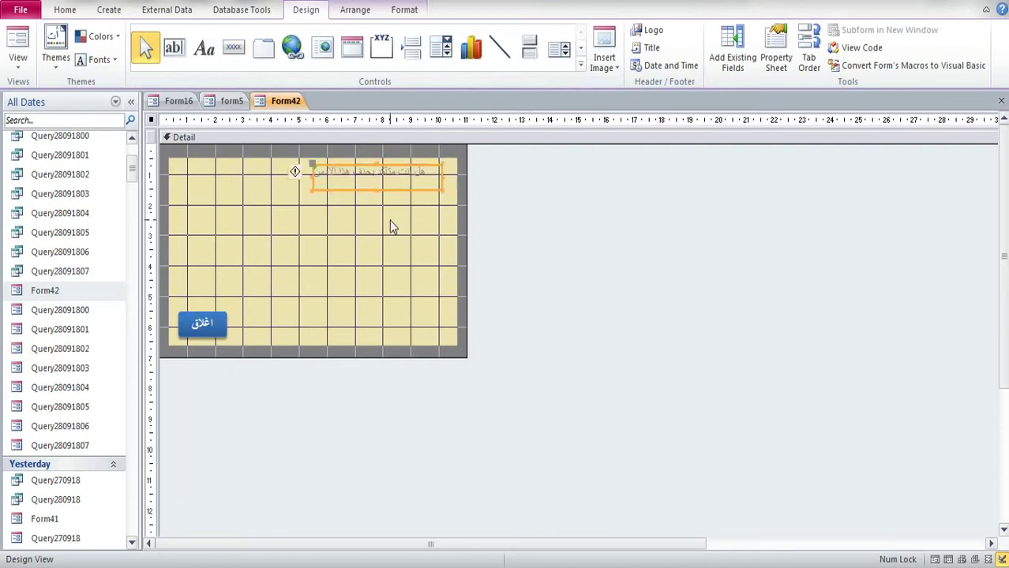
Step: Center the new label's text and give it a red background
{"action": "left_click", "coordinate": [390, 219]}
{"action": "left_click", "coordinate": [359, 183]}
{"action": "left_click", "coordinate": [353, 9]}
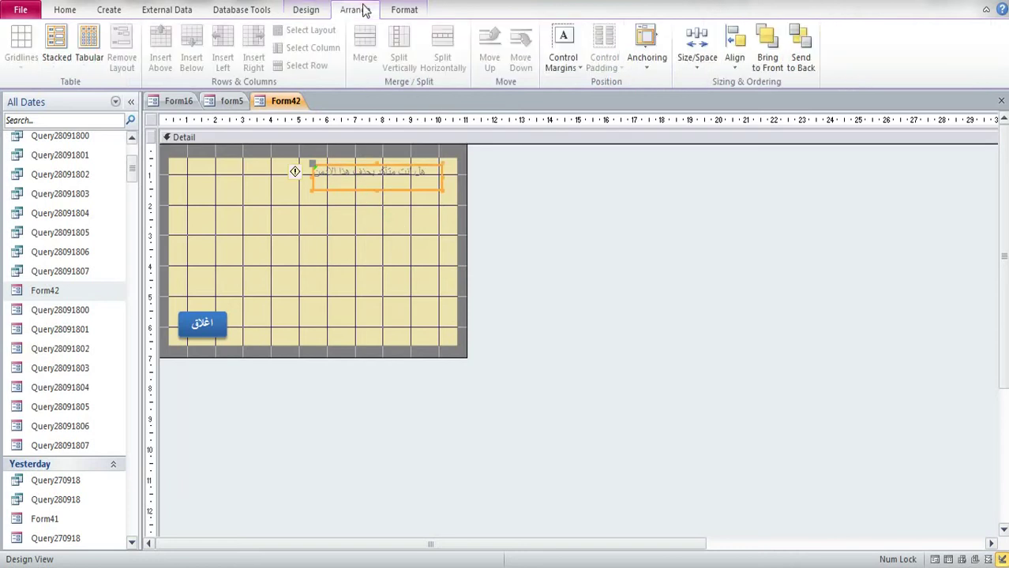
{"action": "left_click", "coordinate": [405, 10]}
{"action": "left_click", "coordinate": [236, 60]}
{"action": "left_click", "coordinate": [200, 61]}
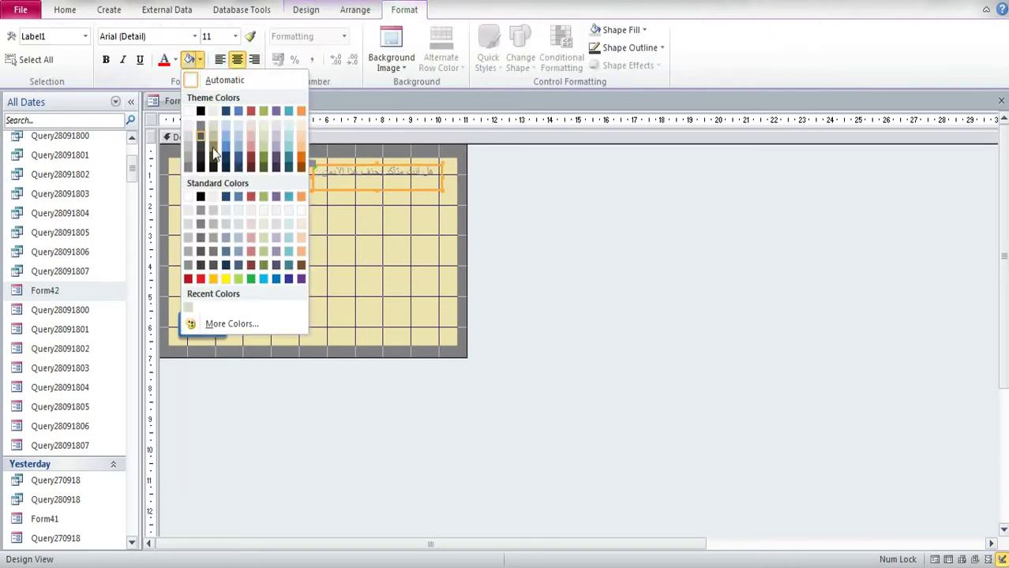
{"action": "left_click", "coordinate": [203, 278]}
Step: Make the warning label's text white and bold, and shorten the label slightly
{"action": "left_click", "coordinate": [300, 235]}
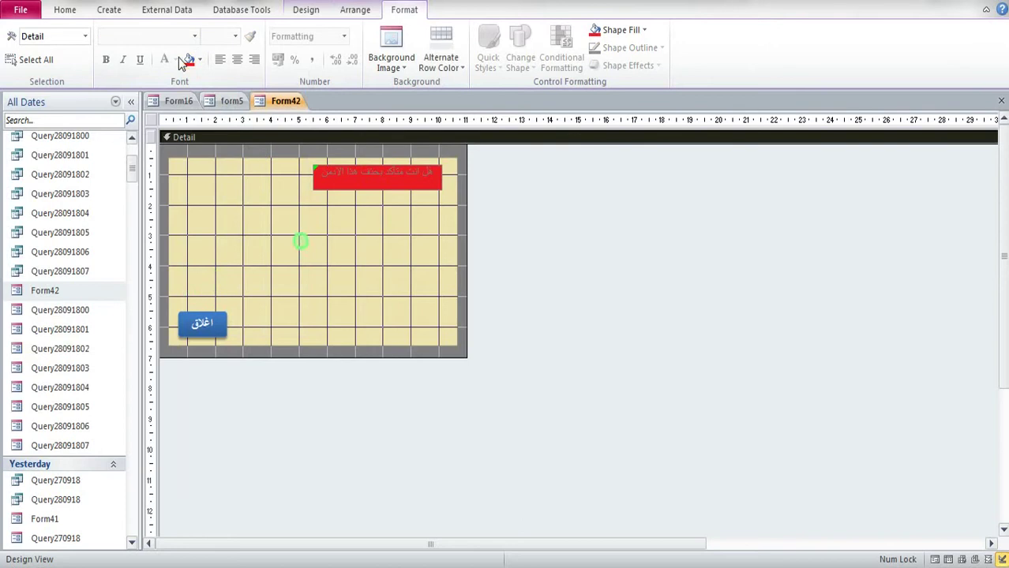
{"action": "left_click", "coordinate": [371, 191]}
{"action": "left_click", "coordinate": [175, 61]}
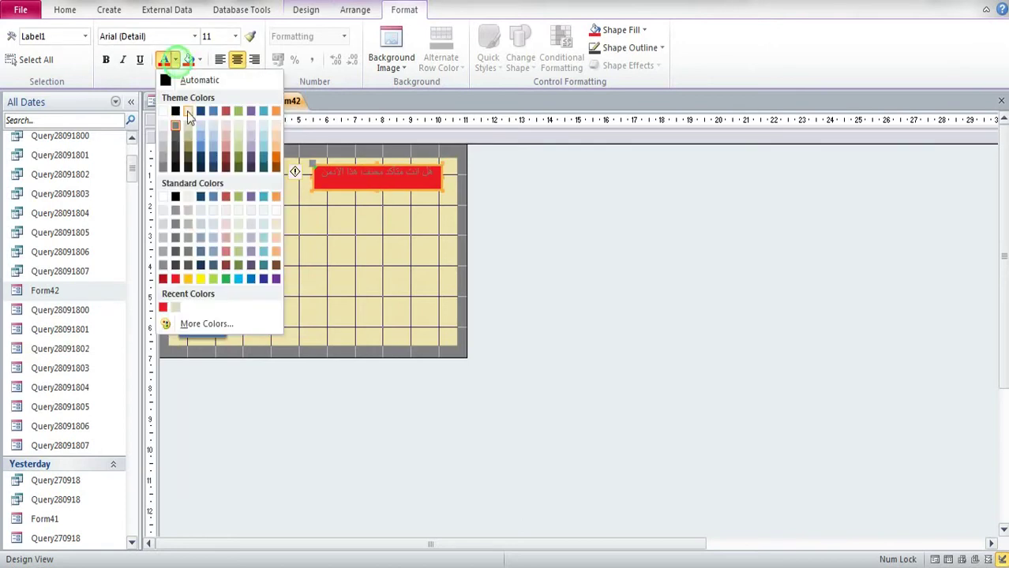
{"action": "left_click", "coordinate": [162, 110]}
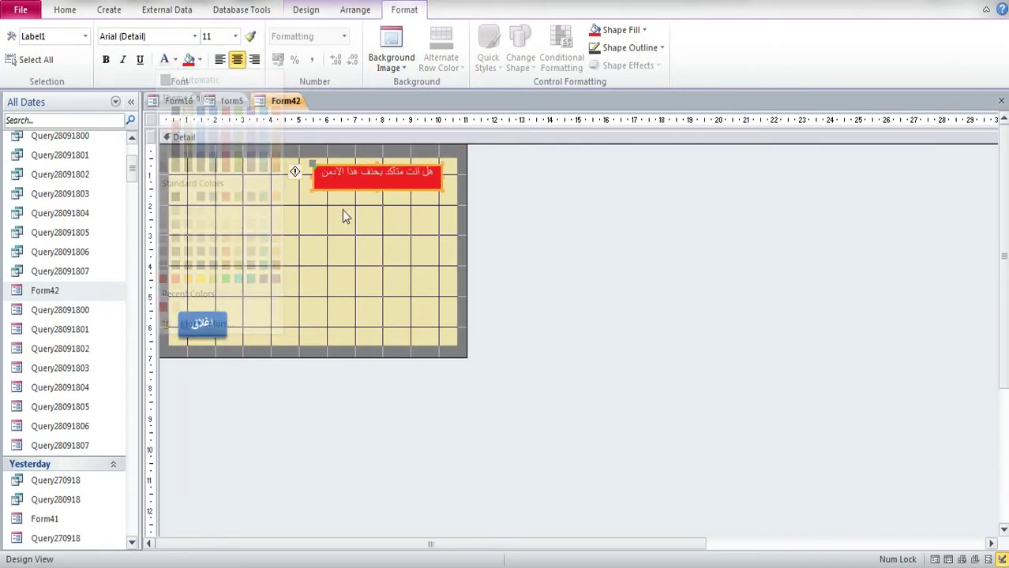
{"action": "left_click", "coordinate": [106, 60]}
{"action": "mouse_move", "coordinate": [376, 187]}
{"action": "left_mouse_down"}
{"action": "mouse_move", "coordinate": [368, 217]}
{"action": "mouse_move", "coordinate": [363, 188]}
{"action": "left_mouse_up"}
{"action": "left_click", "coordinate": [301, 10]}
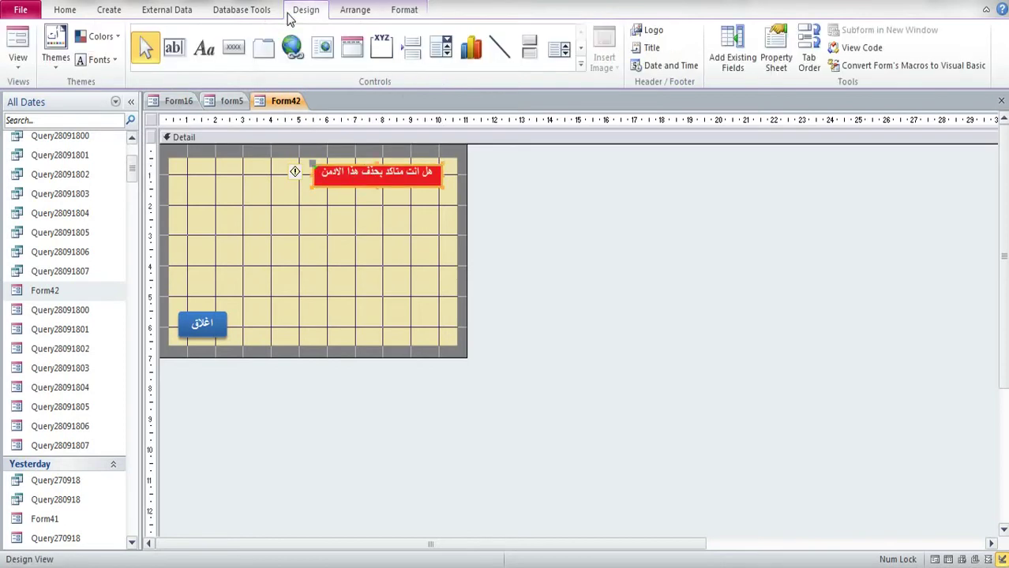
{"action": "left_click", "coordinate": [774, 43]}
Step: Set the warning label's Top Margin to 0.1cm in the Property Sheet's All tab
{"action": "left_click", "coordinate": [775, 155]}
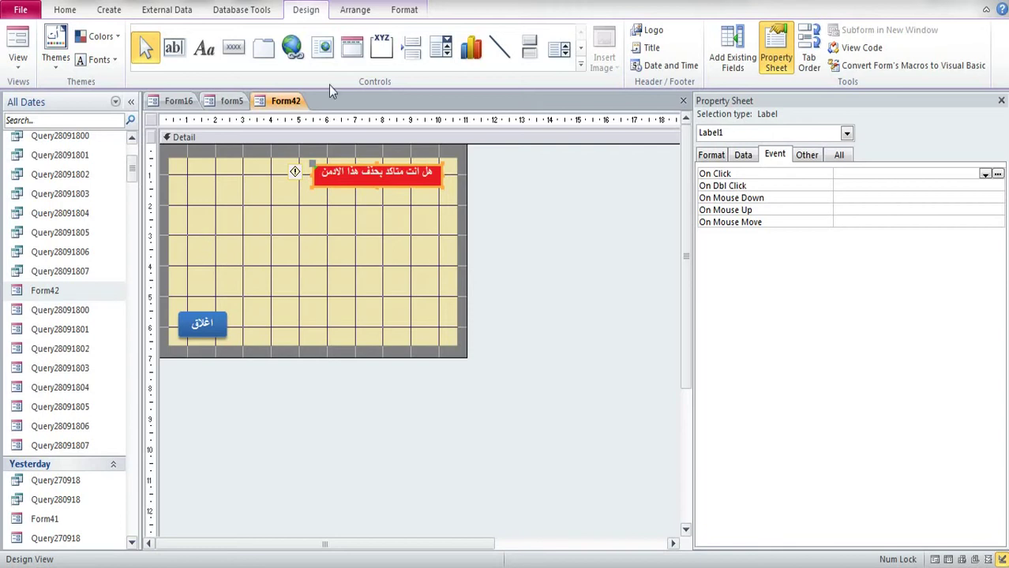
{"action": "left_click", "coordinate": [839, 155]}
{"action": "left_click", "coordinate": [885, 242]}
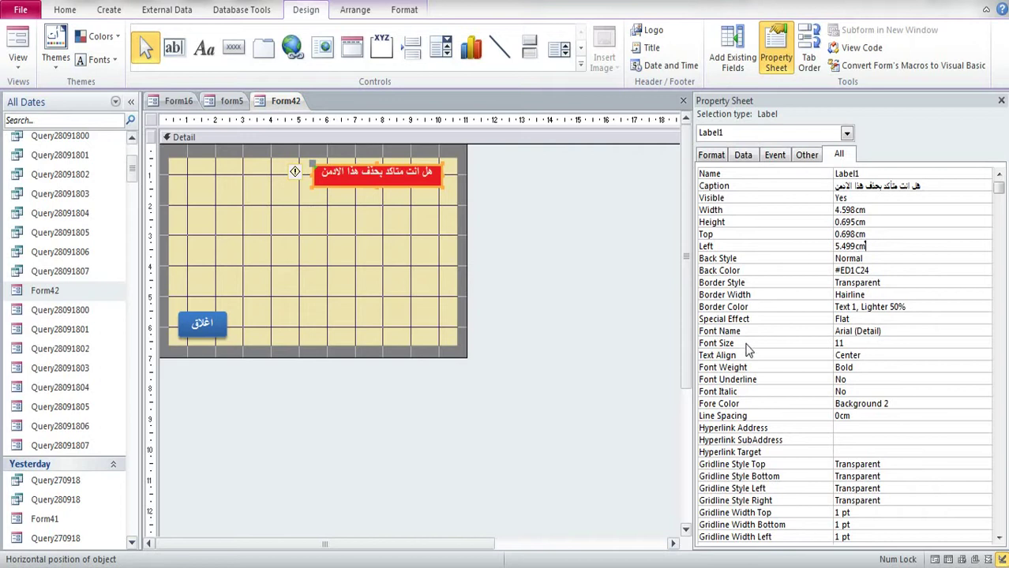
{"action": "left_click", "coordinate": [860, 430]}
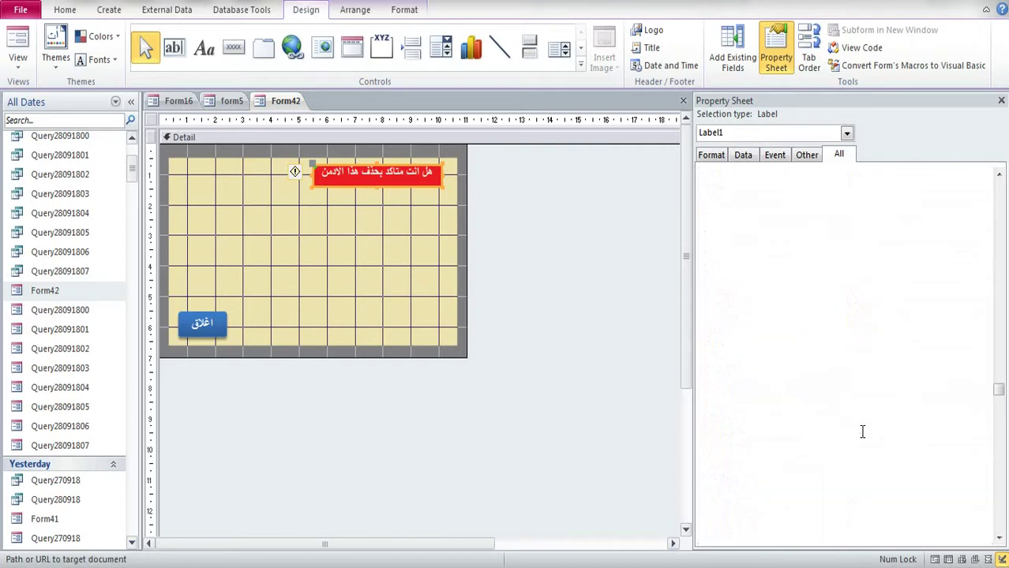
{"action": "scroll", "coordinate": [862, 432], "scroll_direction": "down", "scroll_amount": 5}
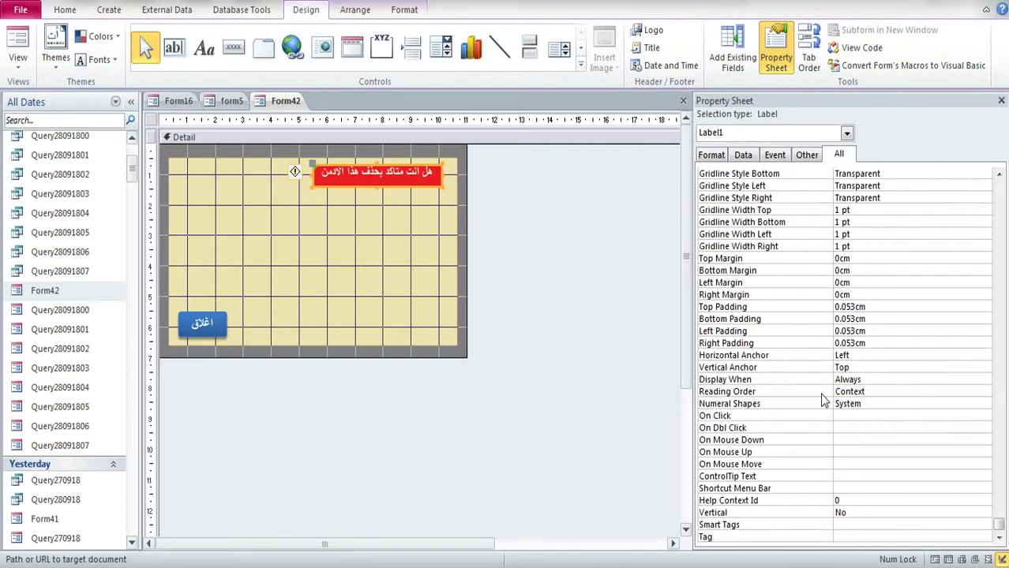
{"action": "left_click", "coordinate": [880, 427]}
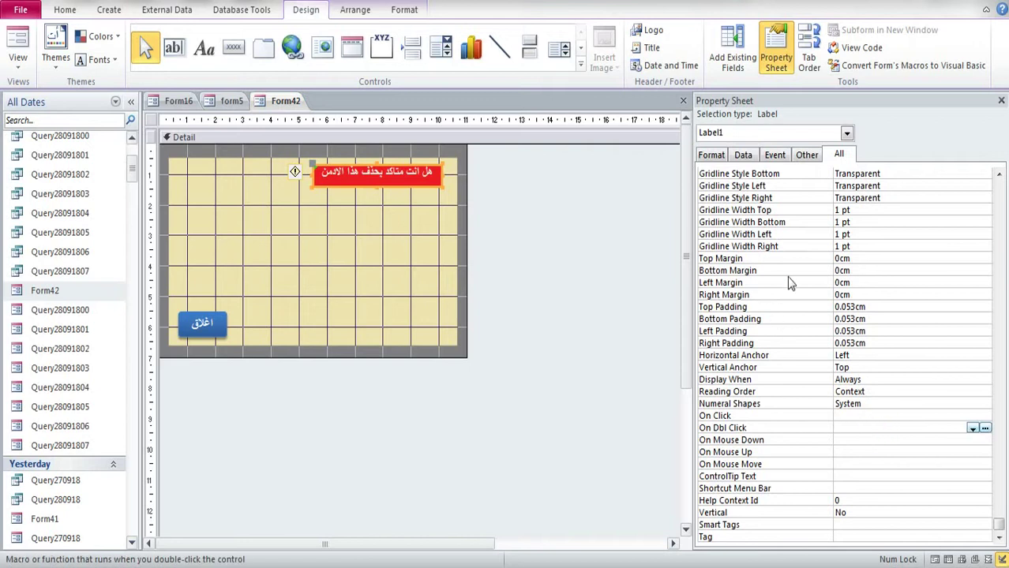
{"action": "left_click", "coordinate": [842, 259]}
{"action": "double_click", "coordinate": [842, 259]}
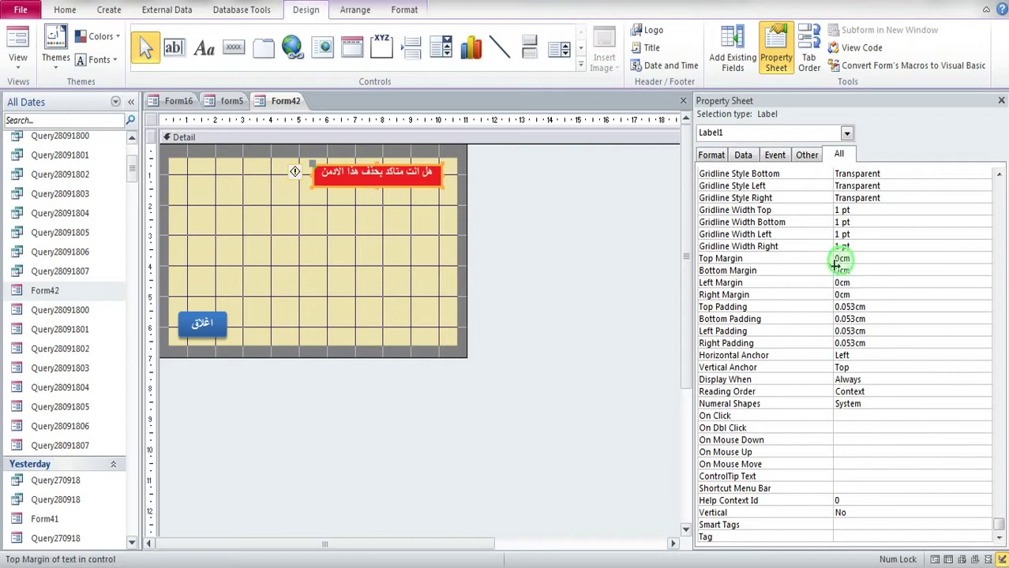
{"action": "type", "text": "0.1cm"}
{"action": "left_click", "coordinate": [884, 283]}
{"action": "left_click", "coordinate": [403, 252]}
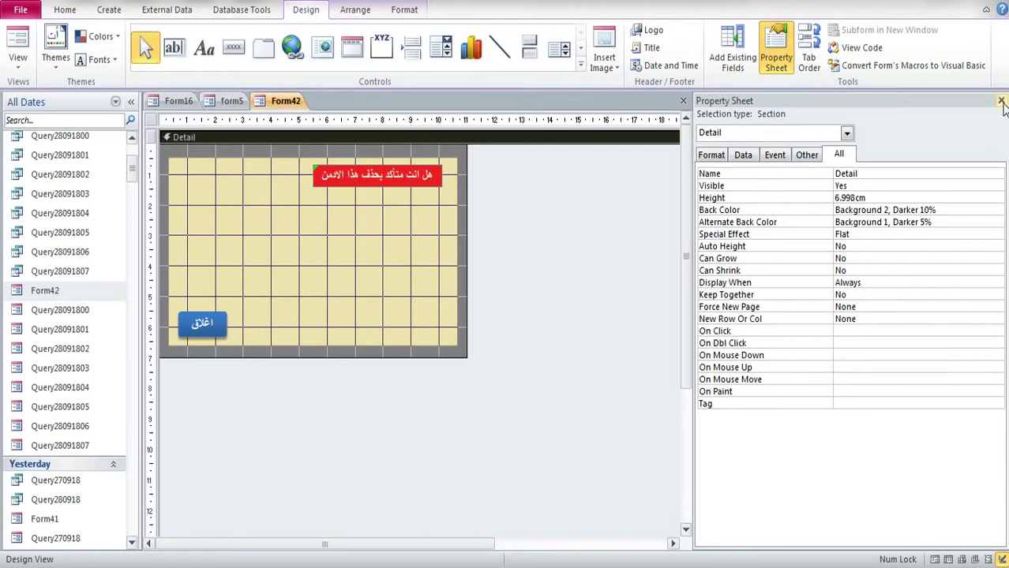
Step: Save Form42 and test its red confirmation question via Settings' delete-by-date trash icon
{"action": "left_click", "coordinate": [1001, 101]}
{"action": "left_click", "coordinate": [1002, 100]}
{"action": "left_click", "coordinate": [471, 327]}
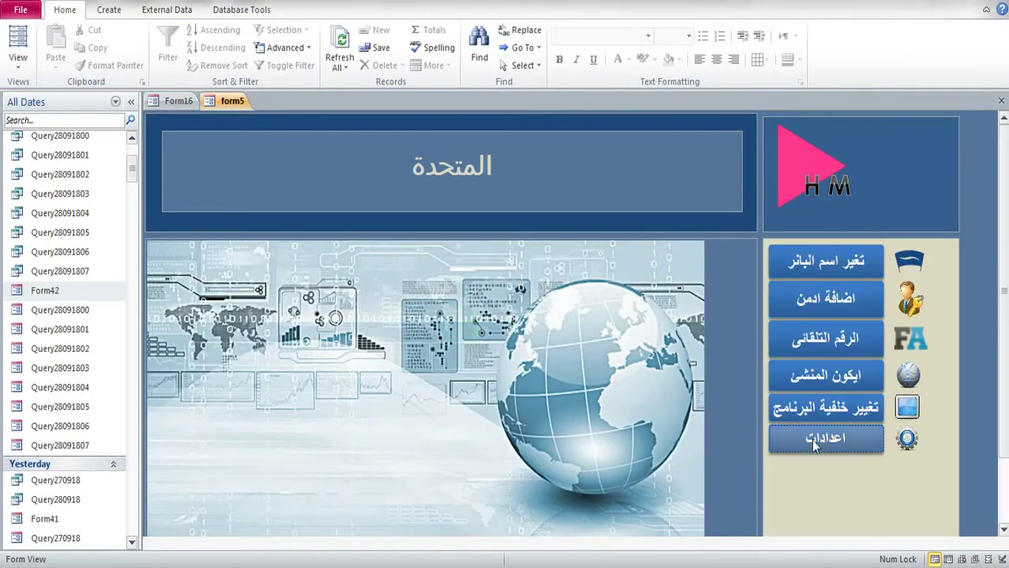
{"action": "left_click", "coordinate": [810, 439]}
{"action": "left_click", "coordinate": [917, 168]}
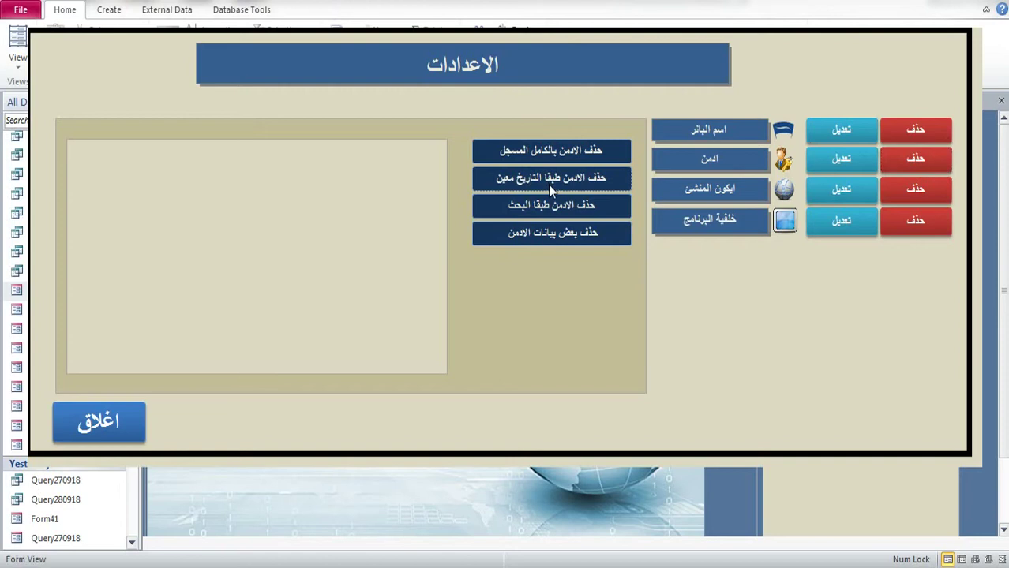
{"action": "left_click", "coordinate": [548, 180]}
{"action": "left_click", "coordinate": [397, 233]}
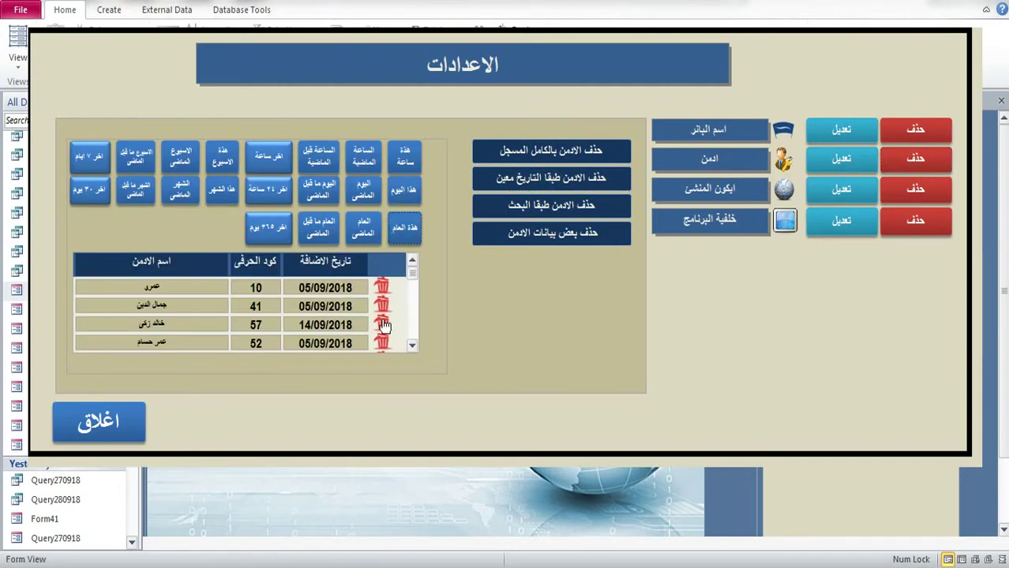
{"action": "left_click", "coordinate": [382, 326]}
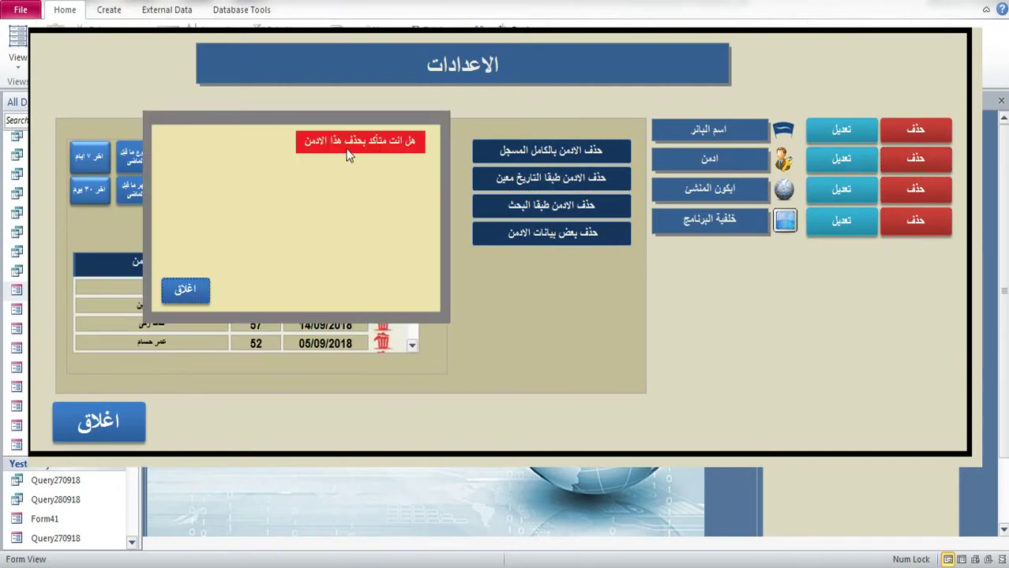
{"action": "left_click", "coordinate": [204, 286]}
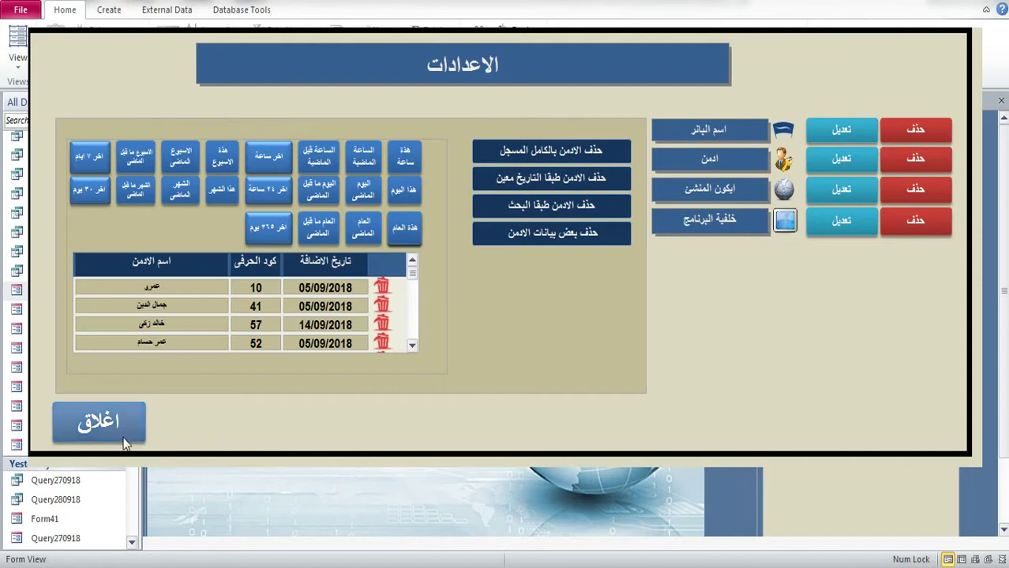
{"action": "left_click", "coordinate": [123, 430]}
Step: Reopen Form42 in Design View
{"action": "left_click_drag", "start_coordinate": [131, 169], "coordinate": [131, 154]}
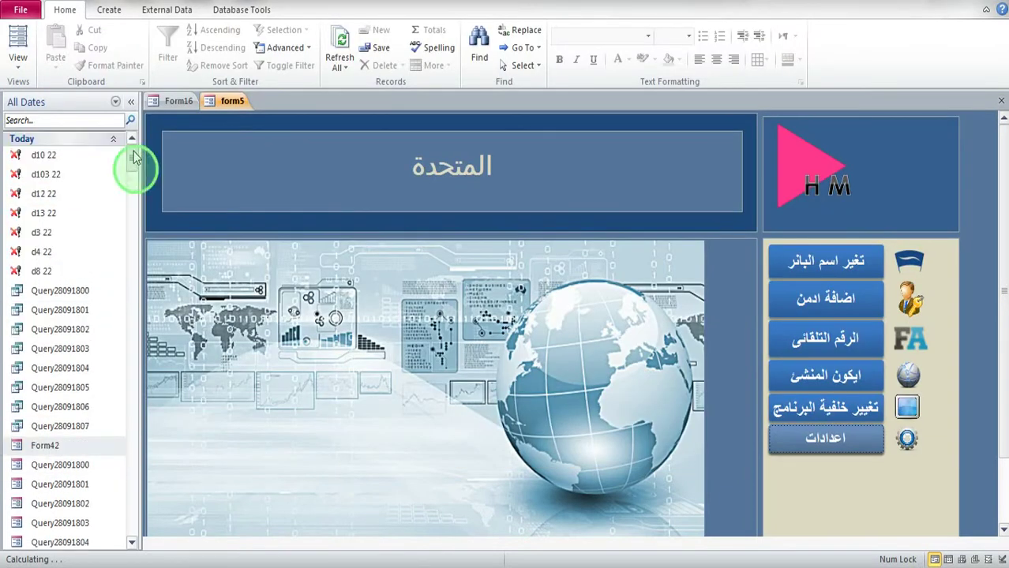
{"action": "double_click", "coordinate": [53, 447]}
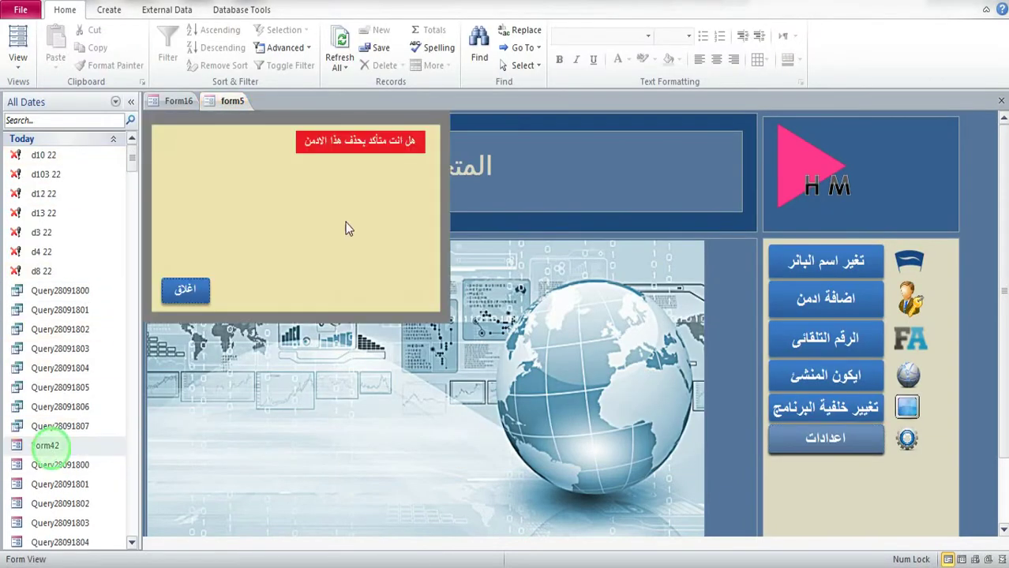
{"action": "right_click", "coordinate": [374, 181]}
{"action": "left_click", "coordinate": [419, 230]}
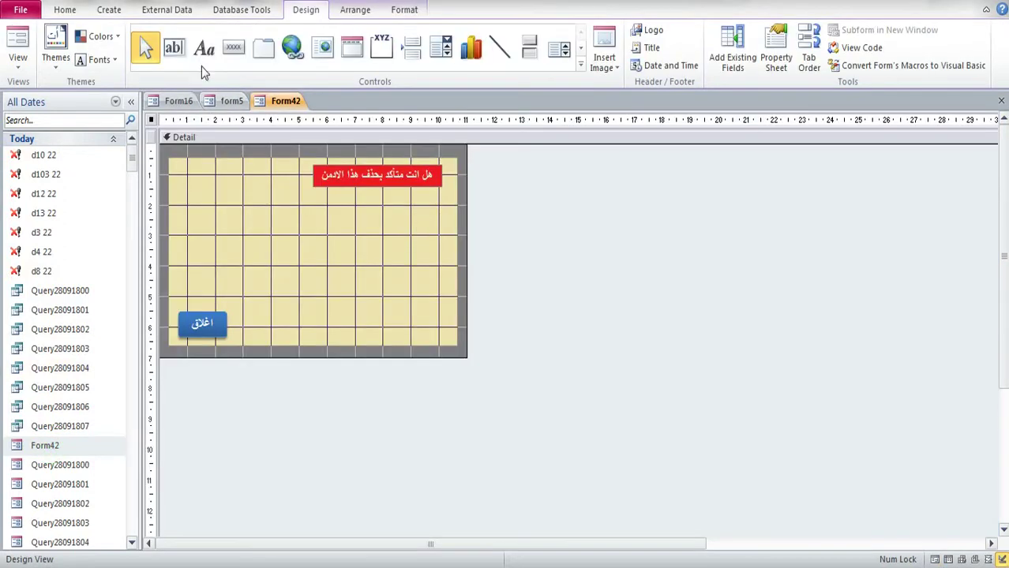
Step: Place an Image control at Form42's top left, cancel the picture, then delete it
{"action": "left_click", "coordinate": [581, 67]}
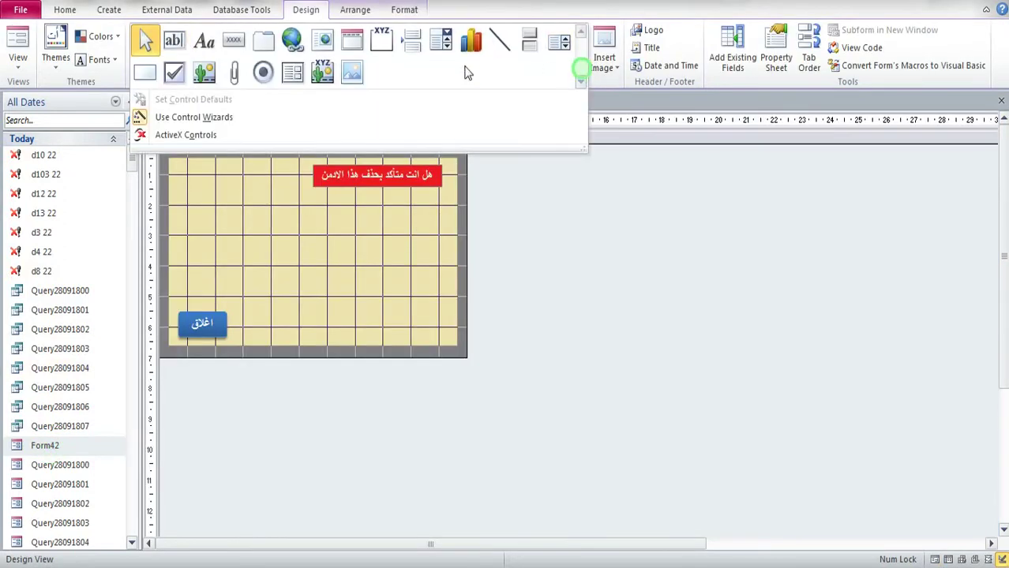
{"action": "left_click", "coordinate": [352, 72]}
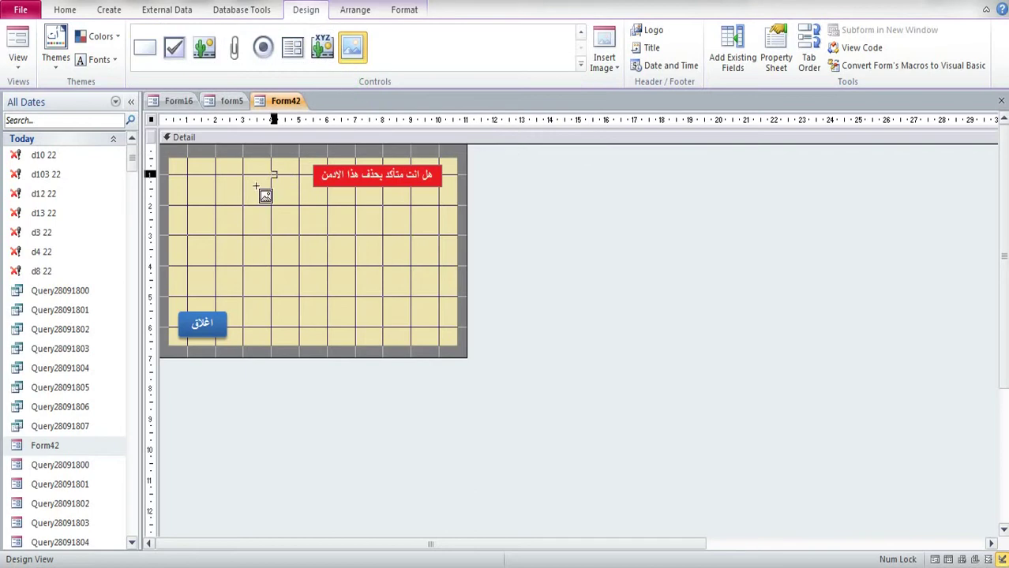
{"action": "mouse_move", "coordinate": [275, 173]}
{"action": "left_mouse_down"}
{"action": "mouse_move", "coordinate": [201, 241]}
{"action": "mouse_move", "coordinate": [194, 271]}
{"action": "left_mouse_up"}
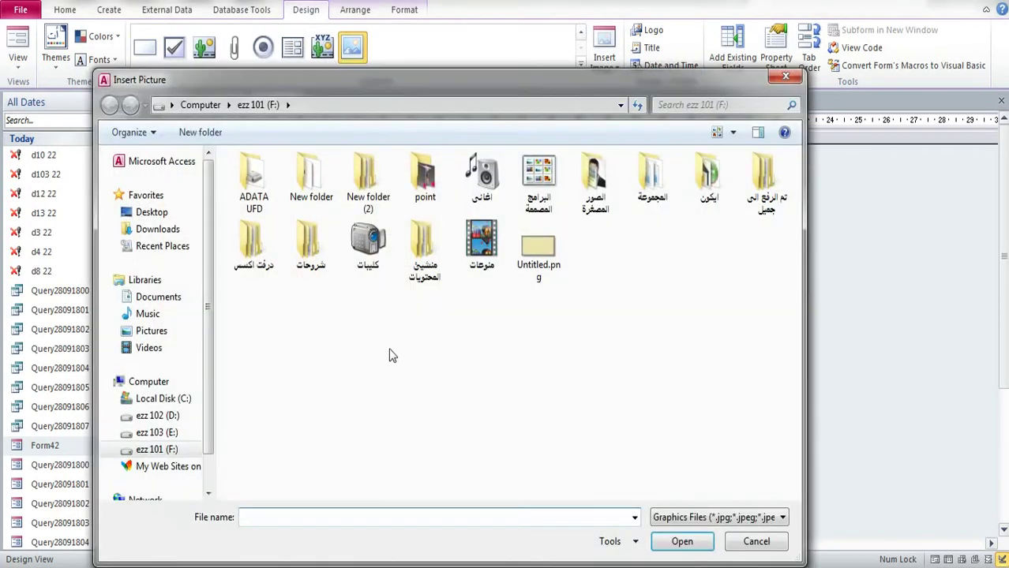
{"action": "left_click", "coordinate": [786, 76]}
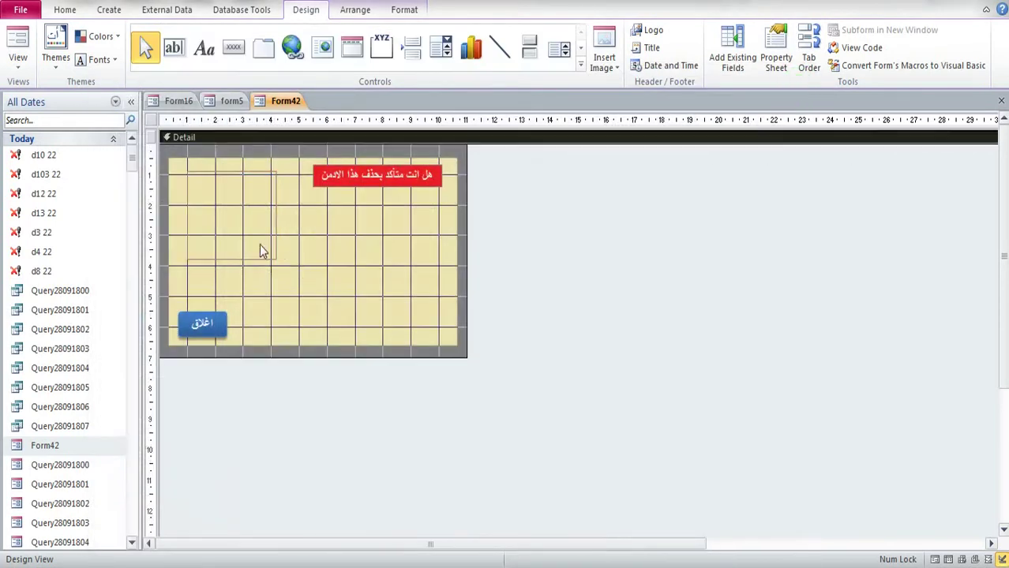
{"action": "left_click", "coordinate": [263, 251]}
{"action": "right_click", "coordinate": [837, 562]}
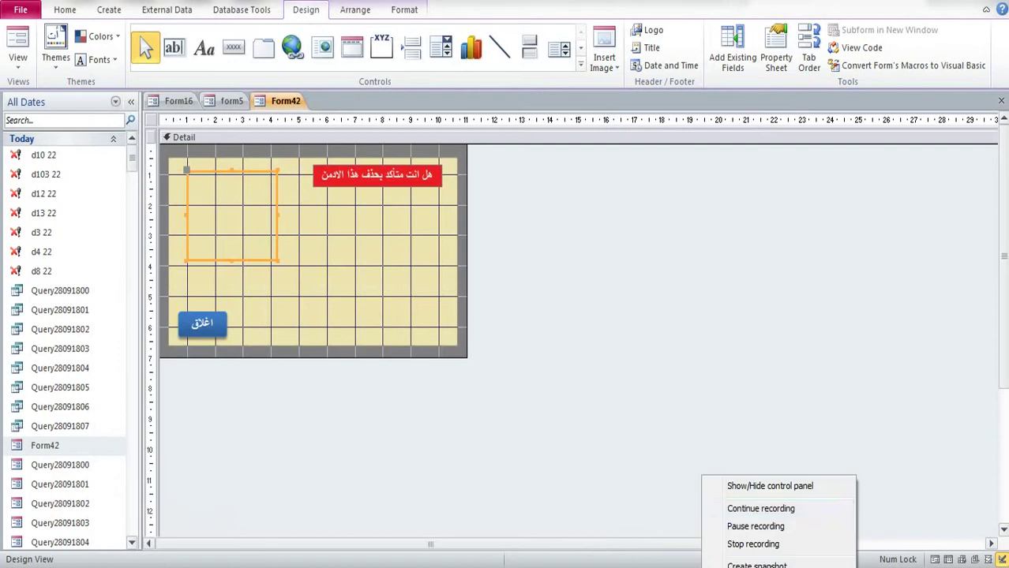
{"action": "left_click", "coordinate": [806, 487]}
{"action": "left_click", "coordinate": [307, 497]}
{"action": "left_click", "coordinate": [296, 250]}
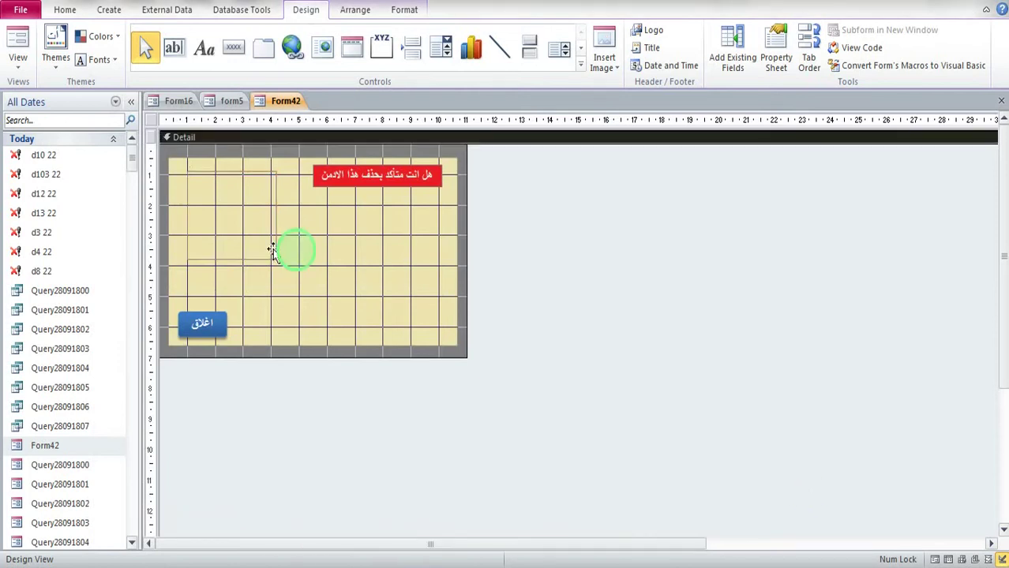
{"action": "left_click", "coordinate": [273, 251]}
{"action": "key", "text": "Delete"}
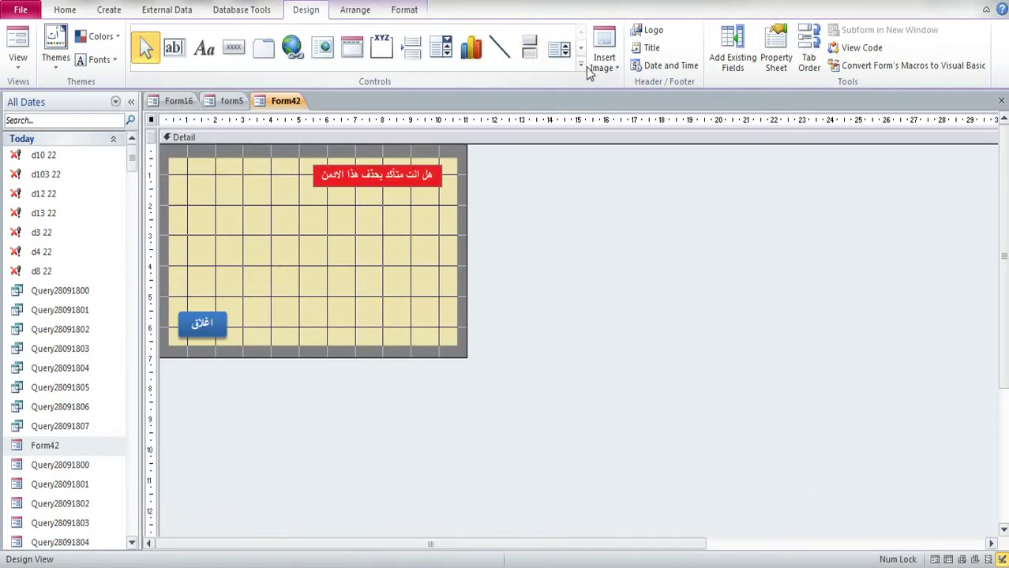
Step: Add an unbound Subform control at the top left, skipping the wizard and removing its label
{"action": "left_click", "coordinate": [582, 66]}
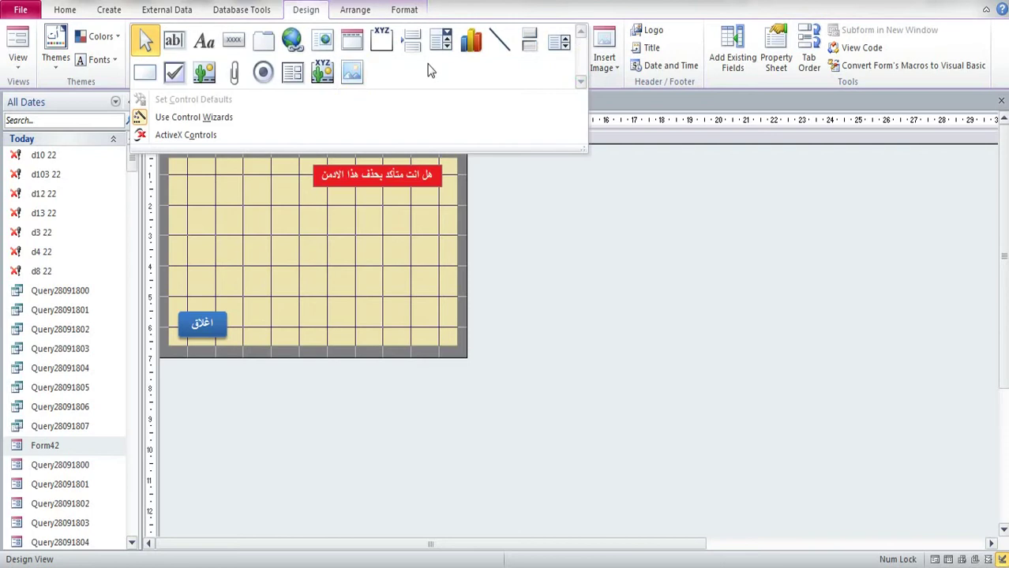
{"action": "left_click", "coordinate": [294, 77]}
{"action": "left_click_drag", "start_coordinate": [282, 167], "coordinate": [189, 261]}
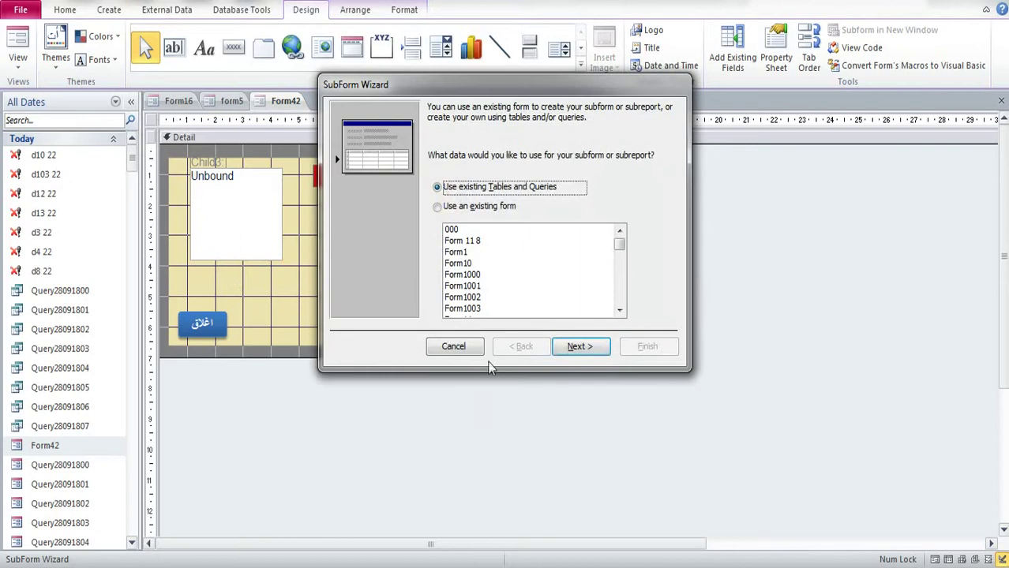
{"action": "left_click", "coordinate": [453, 347]}
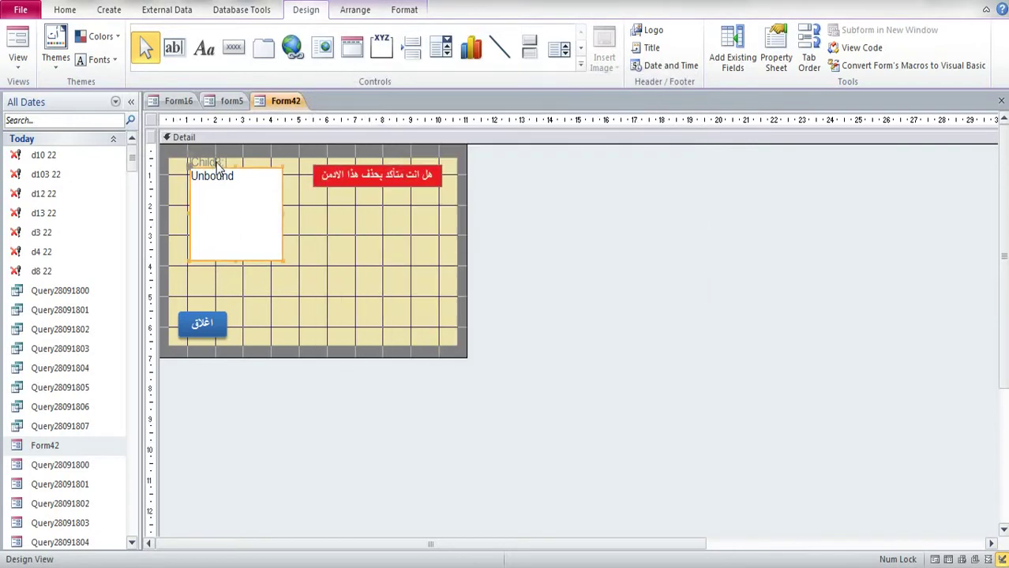
{"action": "left_click", "coordinate": [209, 161]}
{"action": "key", "text": "Delete"}
{"action": "left_click", "coordinate": [313, 264]}
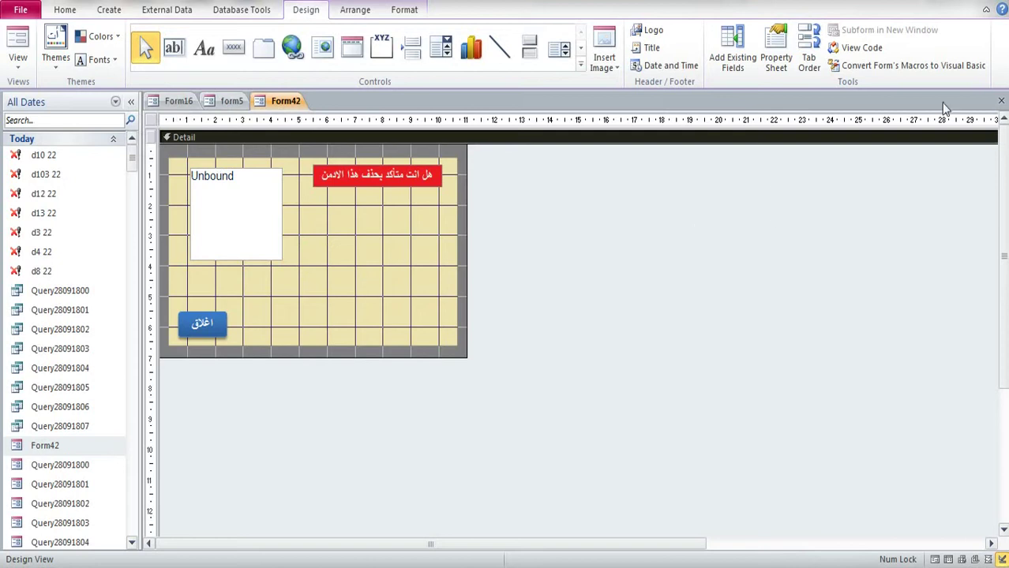
{"action": "left_click", "coordinate": [1001, 101]}
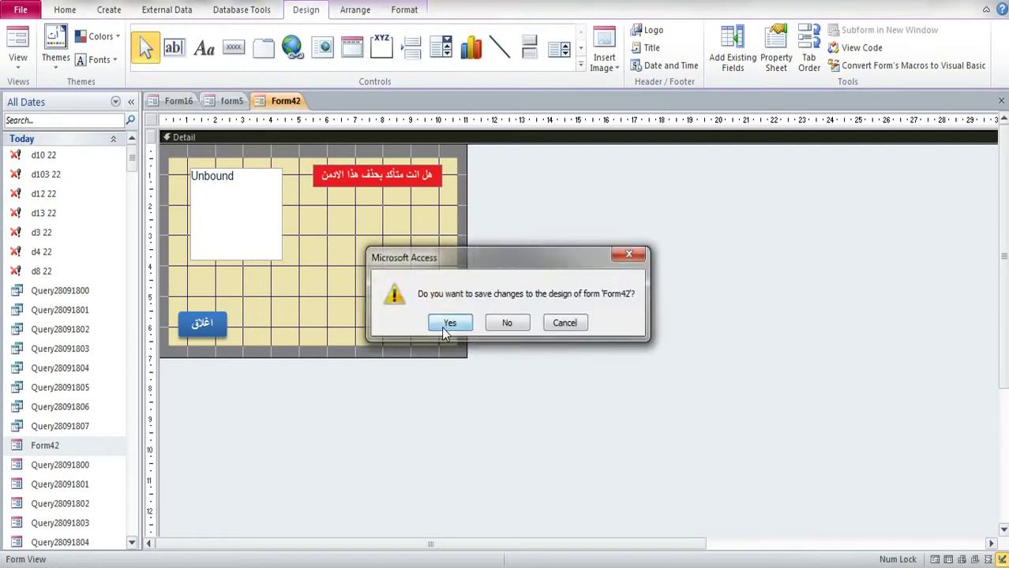
Step: Save Form42, open the add-admin form, and enter manual code 141
{"action": "left_click", "coordinate": [448, 319]}
{"action": "left_click", "coordinate": [813, 308]}
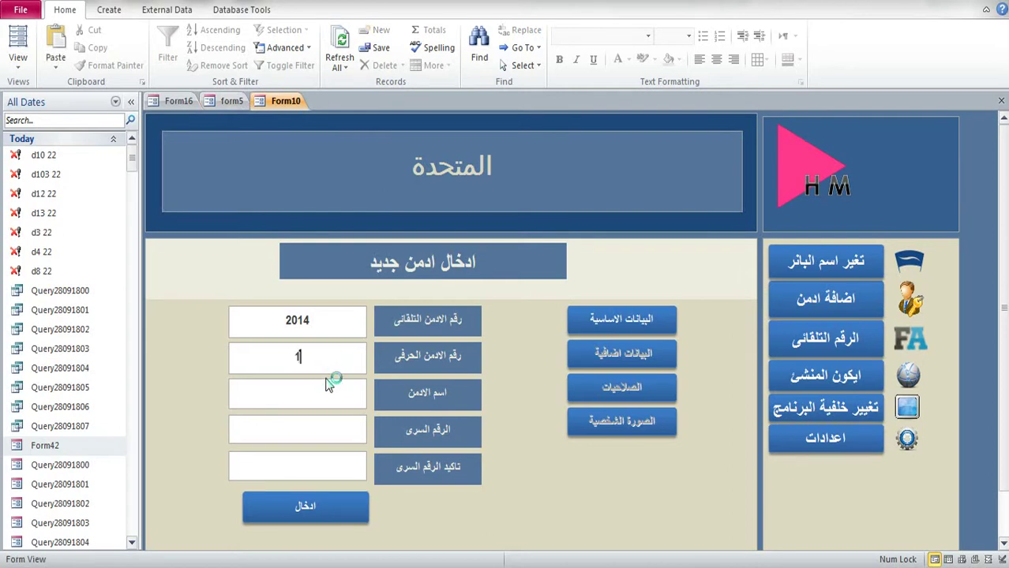
{"action": "type", "text": "141"}
Step: Enter the admin's name and password, then submit the new admin
{"action": "left_click", "coordinate": [312, 392]}
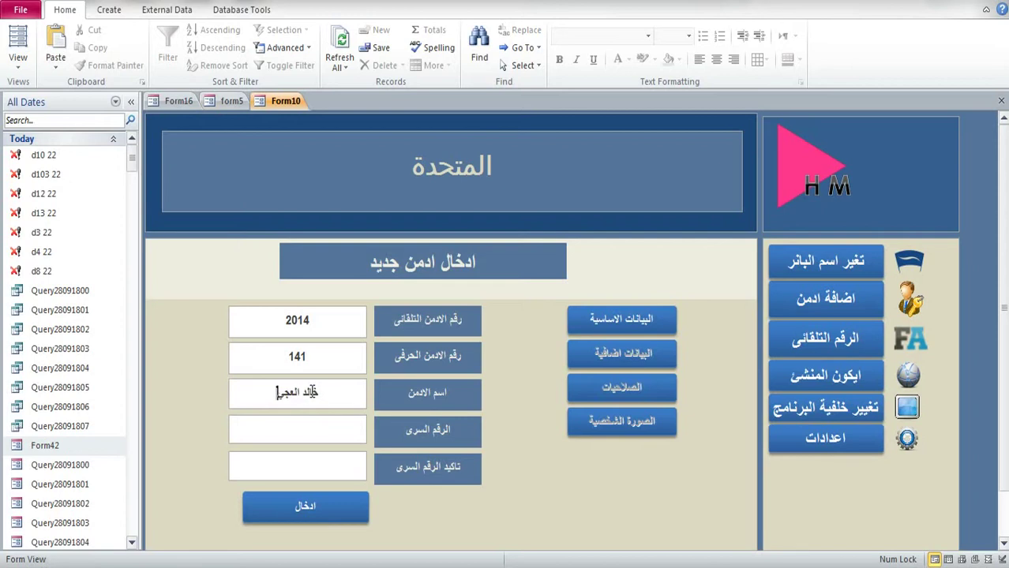
{"action": "type", "text": "يزى"}
{"action": "left_click", "coordinate": [321, 430]}
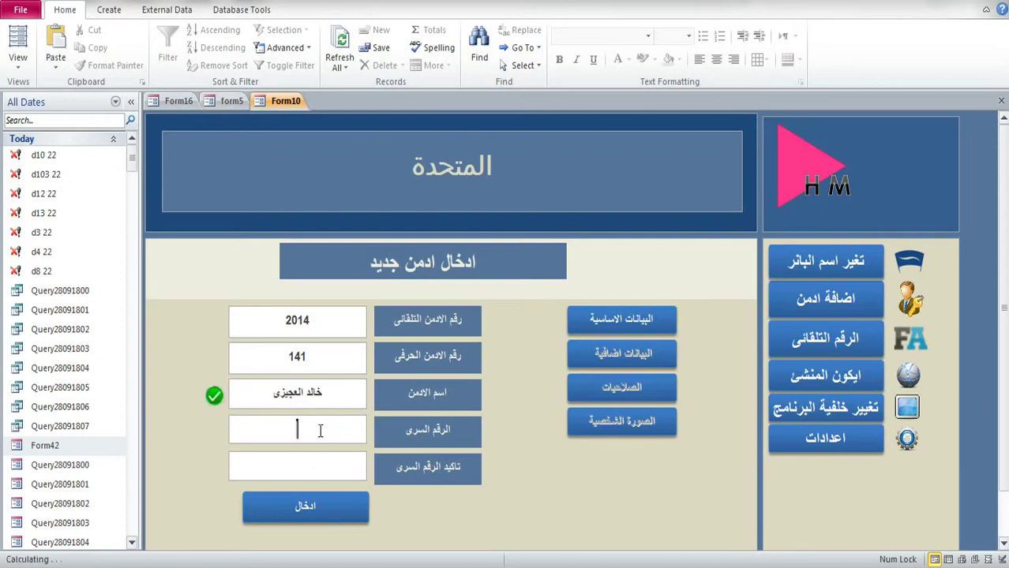
{"action": "type", "text": "**"}
{"action": "left_click", "coordinate": [316, 463]}
{"action": "type", "text": "**"}
{"action": "left_click", "coordinate": [316, 509]}
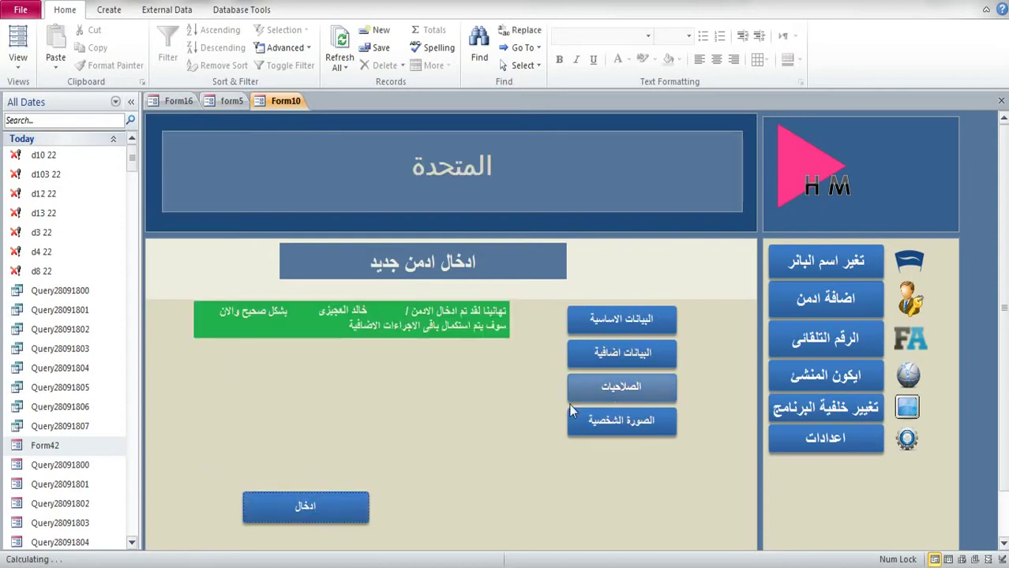
Step: Open the photo form Form190718 in Design View and select its three lower text boxes
{"action": "left_click", "coordinate": [613, 419]}
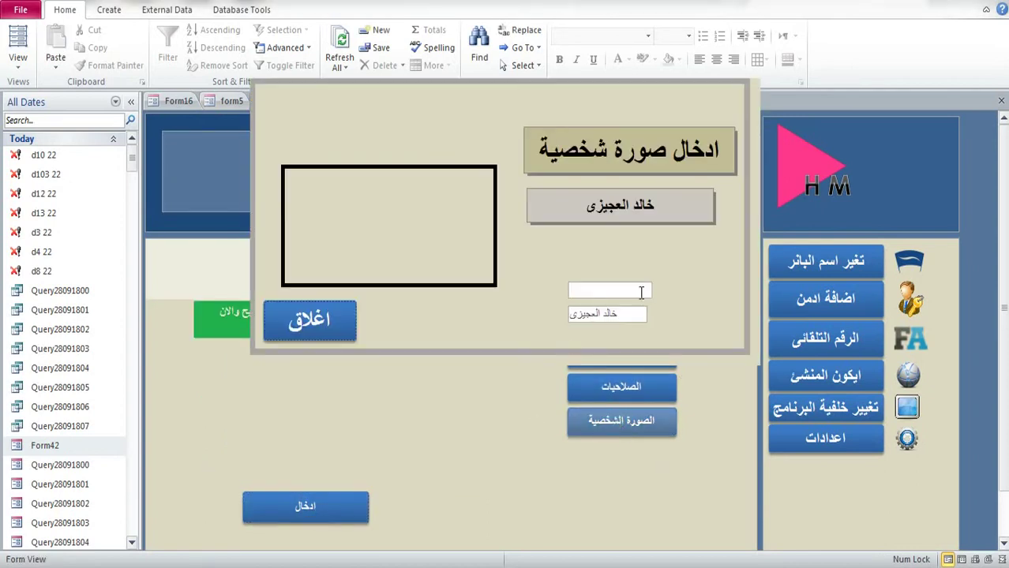
{"action": "right_click", "coordinate": [728, 243]}
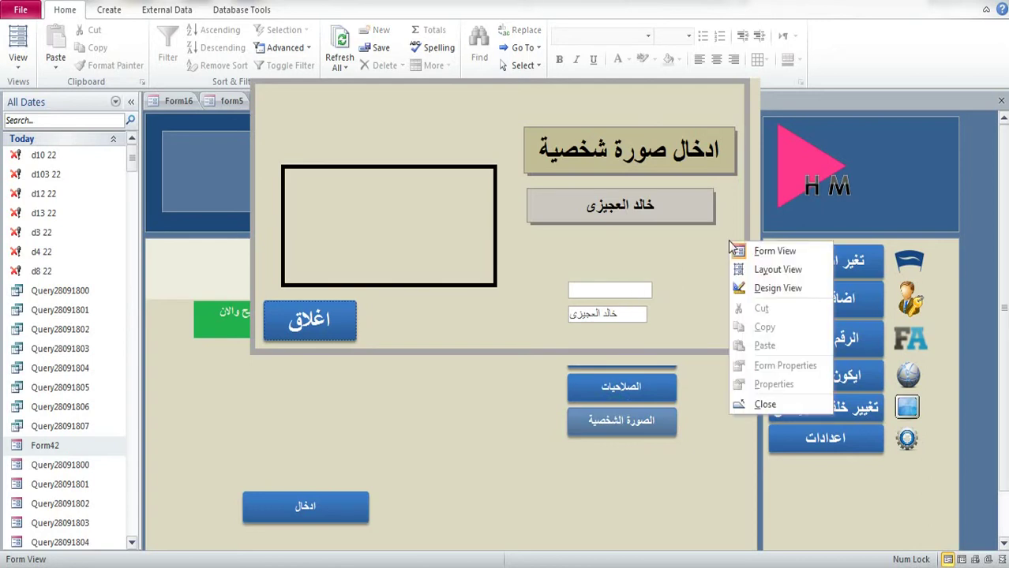
{"action": "left_click", "coordinate": [752, 285]}
{"action": "left_click_drag", "start_coordinate": [613, 312], "coordinate": [501, 407]}
Step: Set the selected text boxes' Visible property to No, then close and save Form190718
{"action": "left_click", "coordinate": [776, 48]}
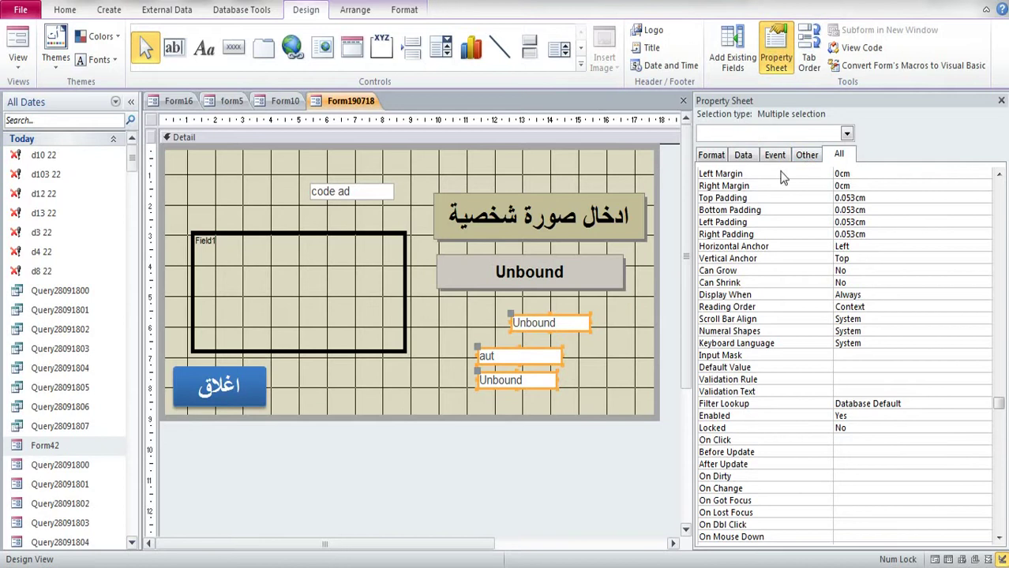
{"action": "scroll", "coordinate": [885, 249], "scroll_direction": "up", "scroll_amount": 15}
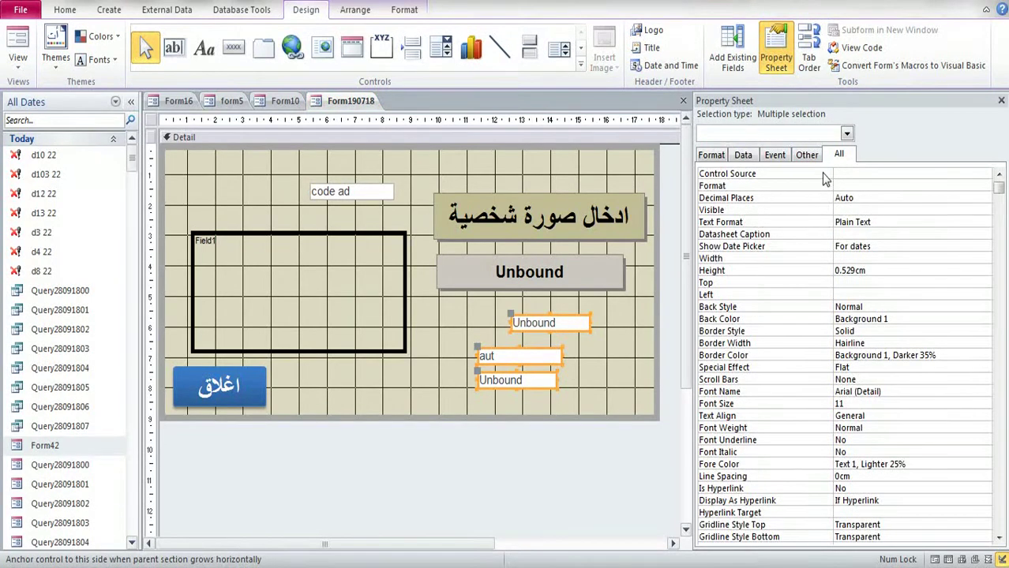
{"action": "left_click", "coordinate": [838, 212]}
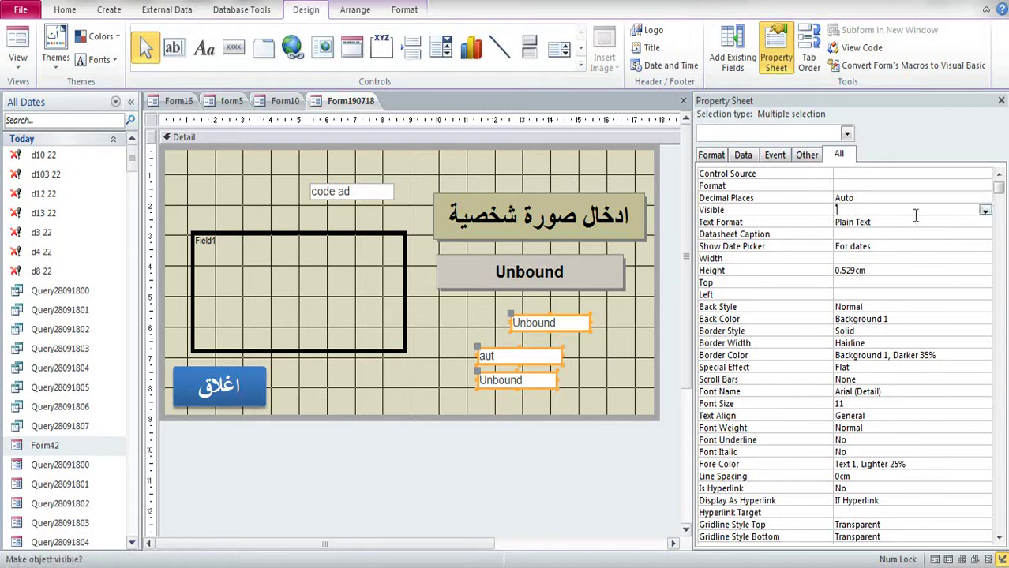
{"action": "left_click", "coordinate": [985, 210]}
{"action": "left_click", "coordinate": [884, 234]}
{"action": "left_click", "coordinate": [896, 187]}
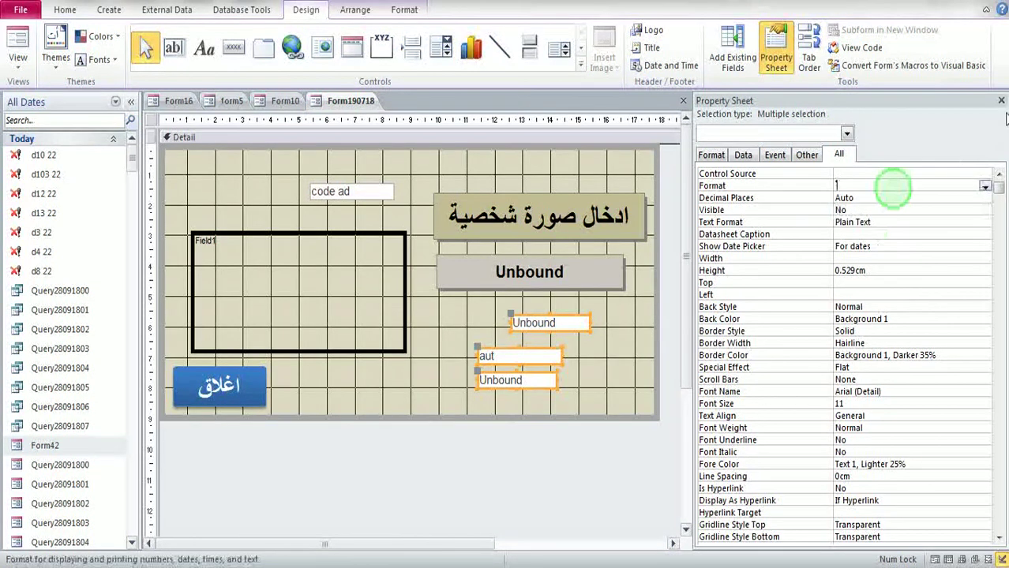
{"action": "left_click", "coordinate": [1001, 100]}
{"action": "left_click", "coordinate": [1001, 100]}
{"action": "left_click", "coordinate": [450, 323]}
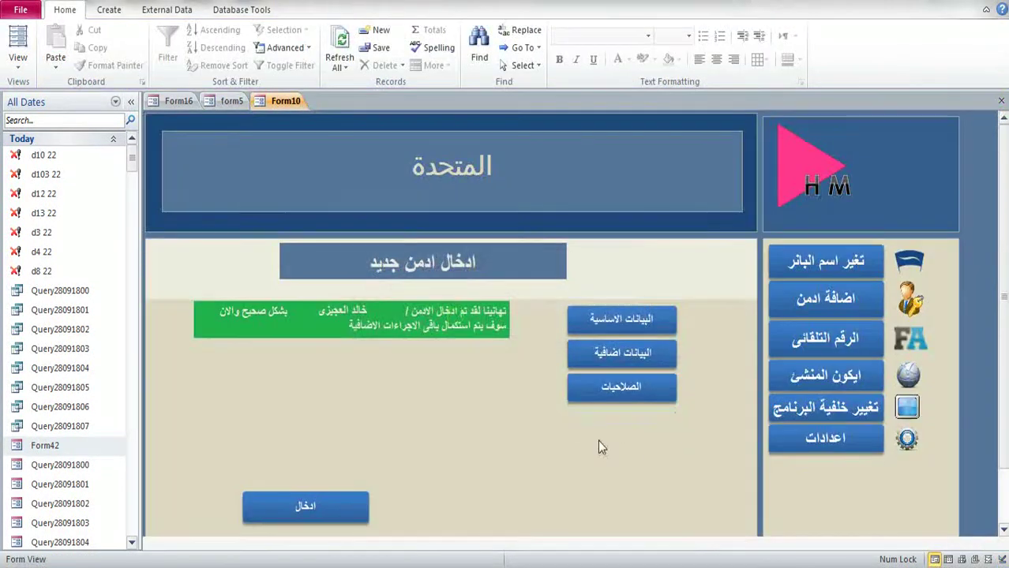
Step: Attach a portrait image from the Pictures library to the admin's photo attachment, then close the photo form
{"action": "left_click", "coordinate": [597, 433]}
{"action": "double_click", "coordinate": [413, 227]}
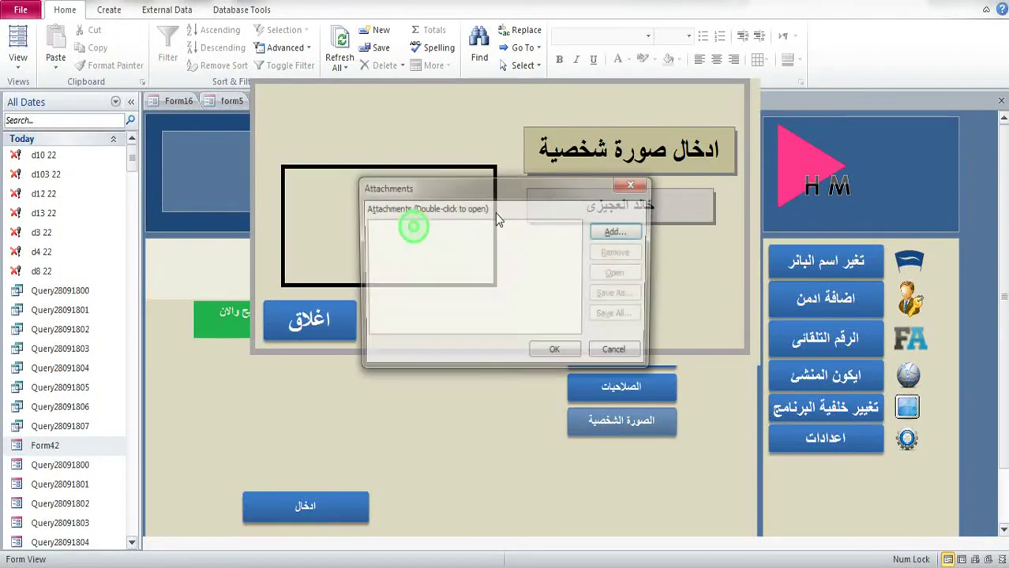
{"action": "left_click", "coordinate": [617, 237]}
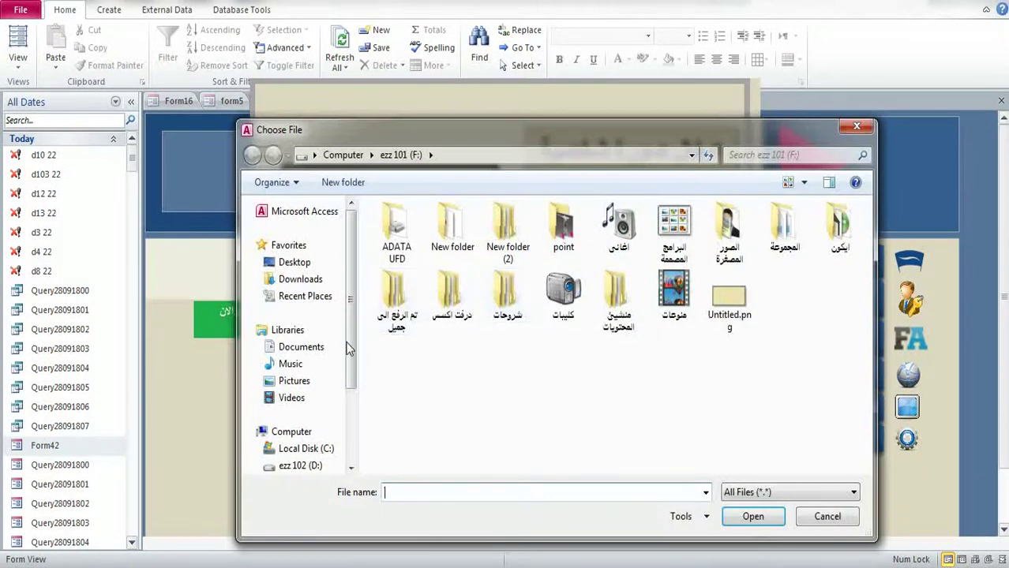
{"action": "left_click", "coordinate": [292, 380]}
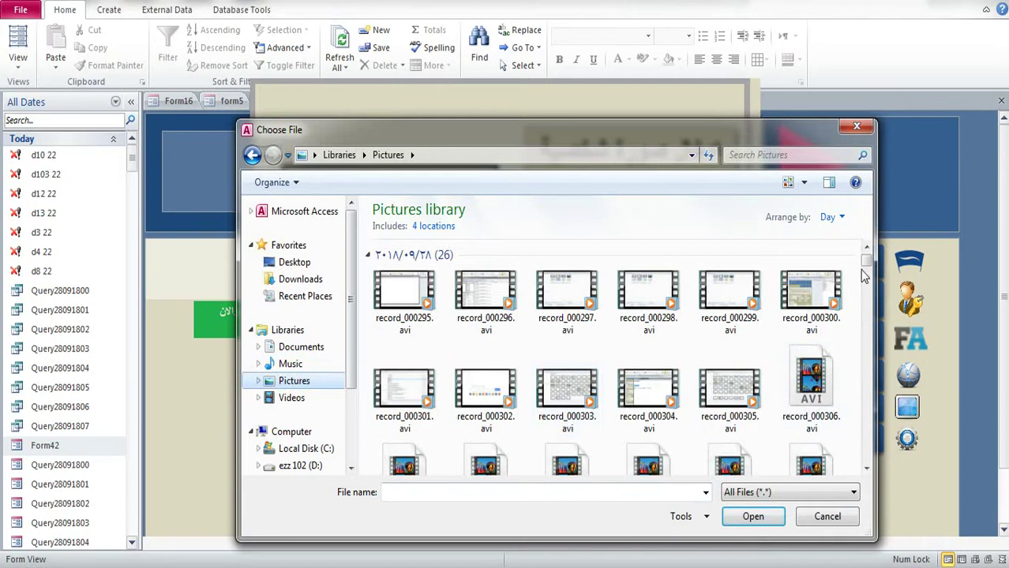
{"action": "left_click_drag", "start_coordinate": [863, 265], "coordinate": [868, 424]}
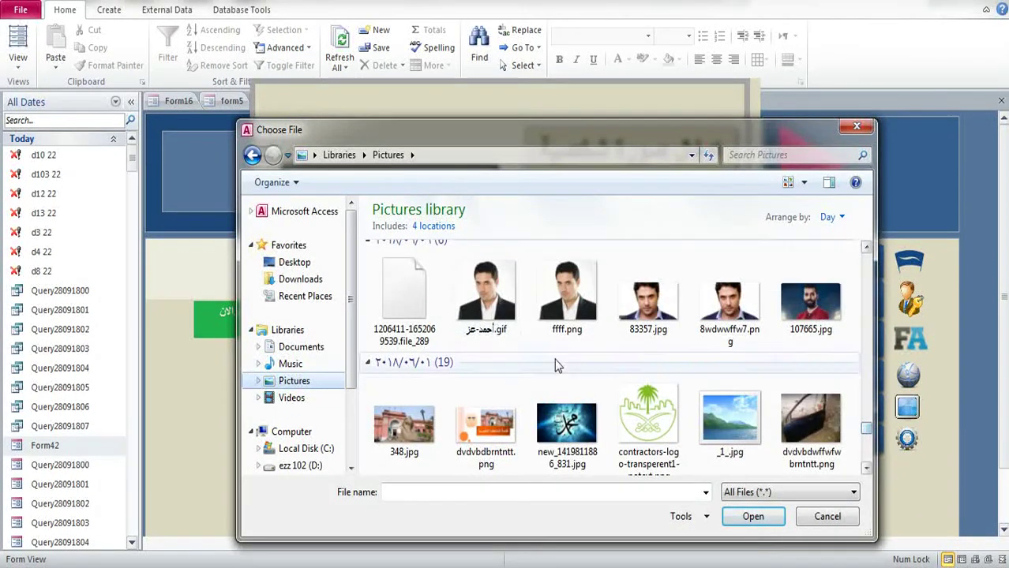
{"action": "double_click", "coordinate": [496, 294]}
{"action": "left_click", "coordinate": [556, 353]}
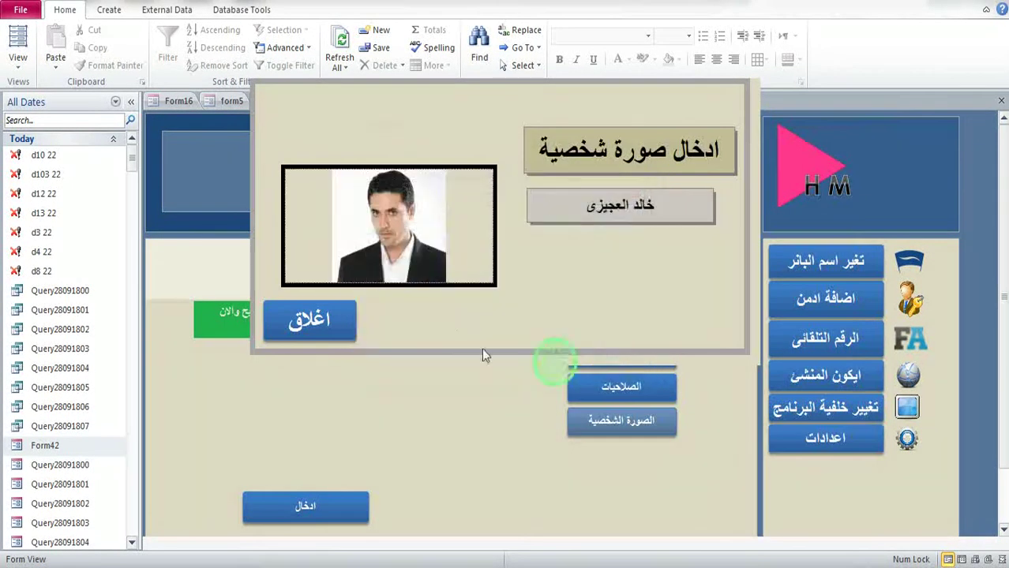
{"action": "left_click", "coordinate": [326, 326]}
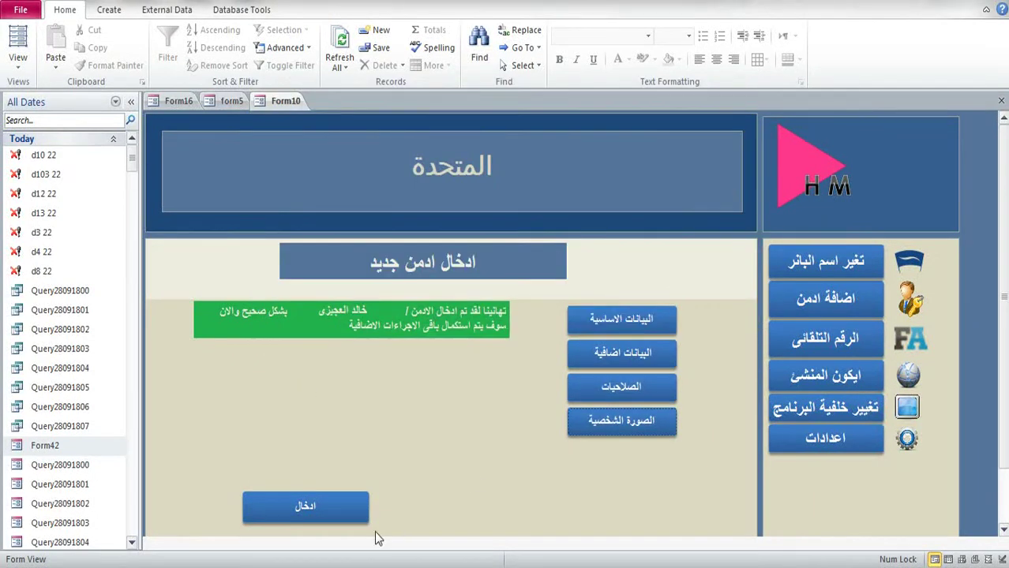
Step: Submit the admin entry, then close the admin section form and the form5 main menu
{"action": "left_click", "coordinate": [319, 507]}
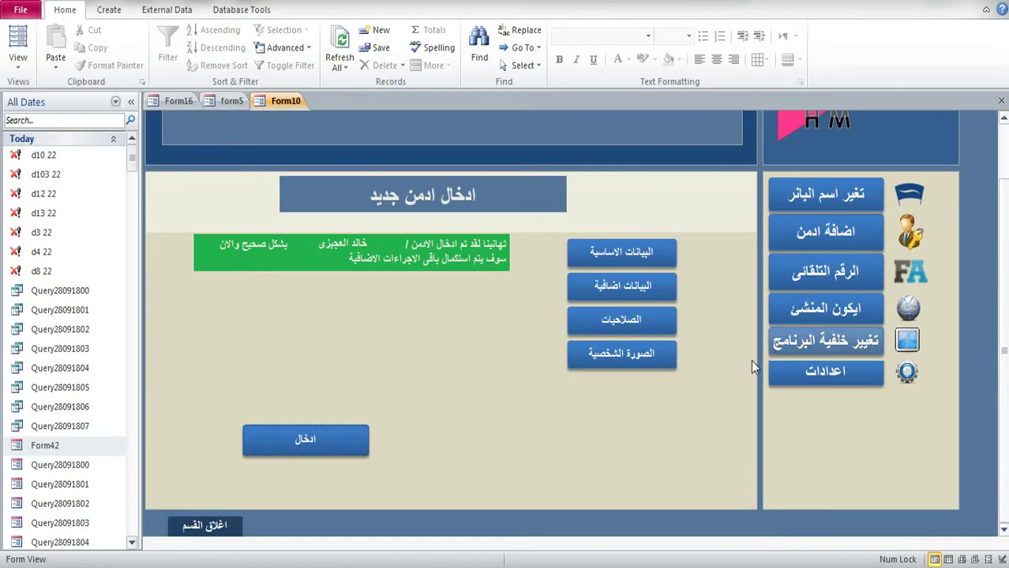
{"action": "left_click", "coordinate": [206, 528]}
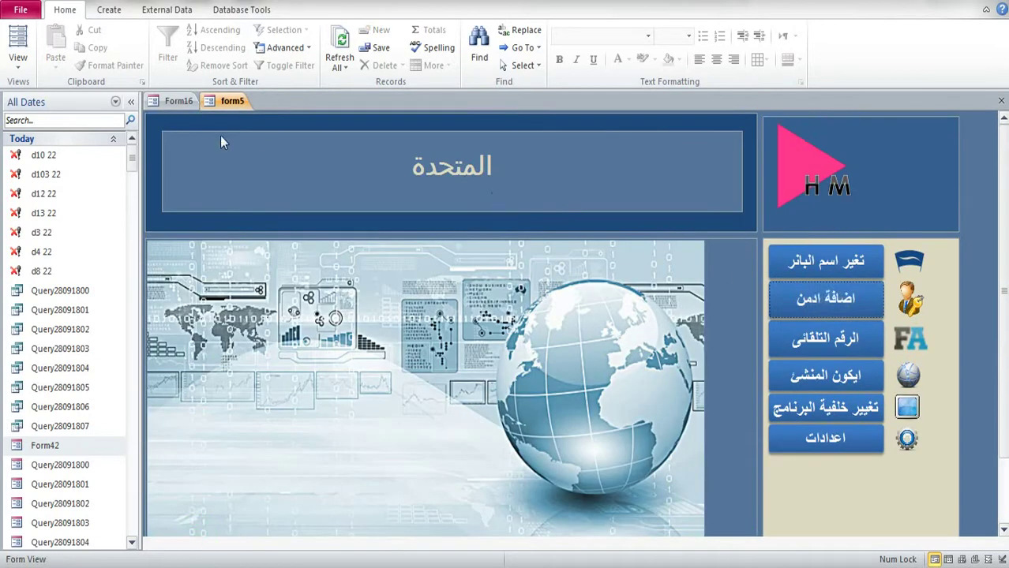
{"action": "left_click", "coordinate": [131, 102]}
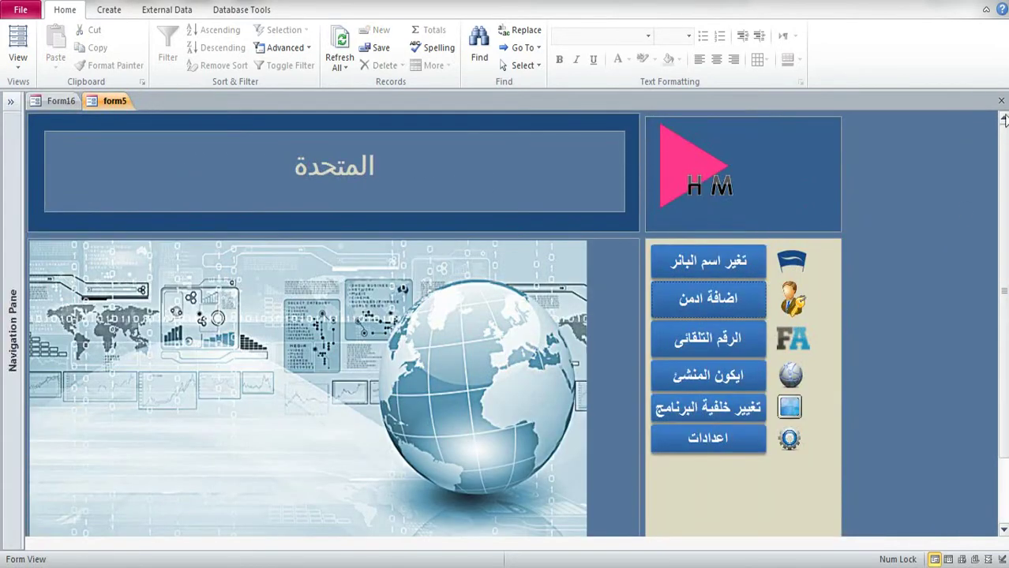
{"action": "left_click", "coordinate": [986, 9]}
{"action": "left_click", "coordinate": [63, 523]}
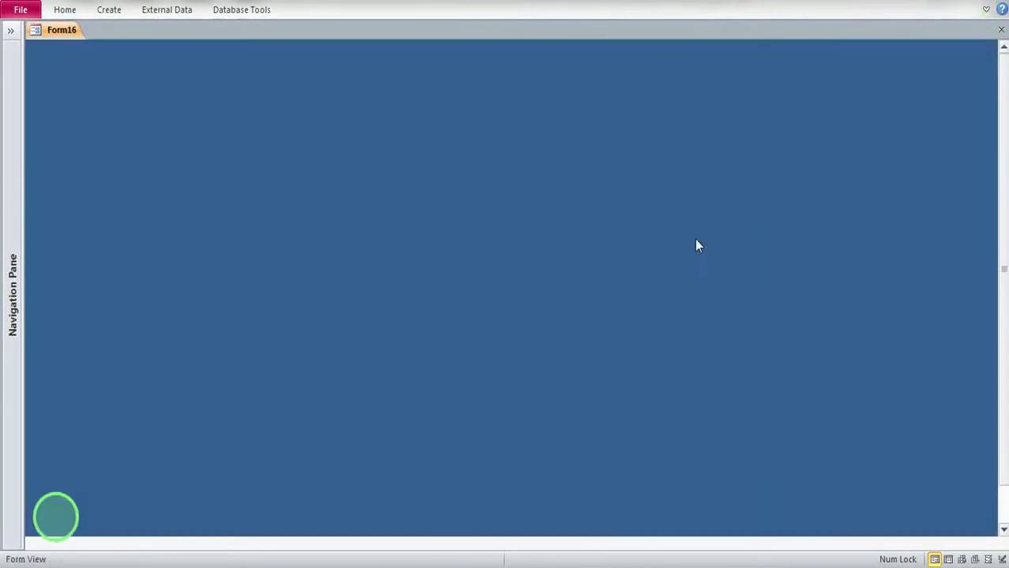
Step: Filter the Navigation Pane by '1', open Form1, and continue to the Form2 login screen
{"action": "left_click", "coordinate": [10, 30]}
{"action": "left_click", "coordinate": [58, 51]}
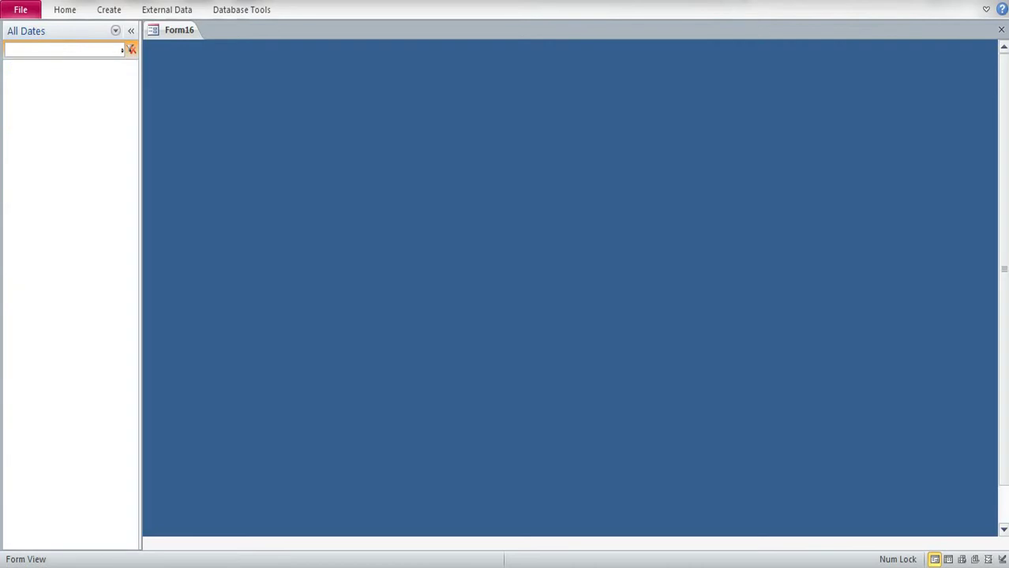
{"action": "key", "text": "BackSpace"}
{"action": "type", "text": "i"}
{"action": "left_click", "coordinate": [59, 53]}
{"action": "key", "text": "BackSpace"}
{"action": "type", "text": "1"}
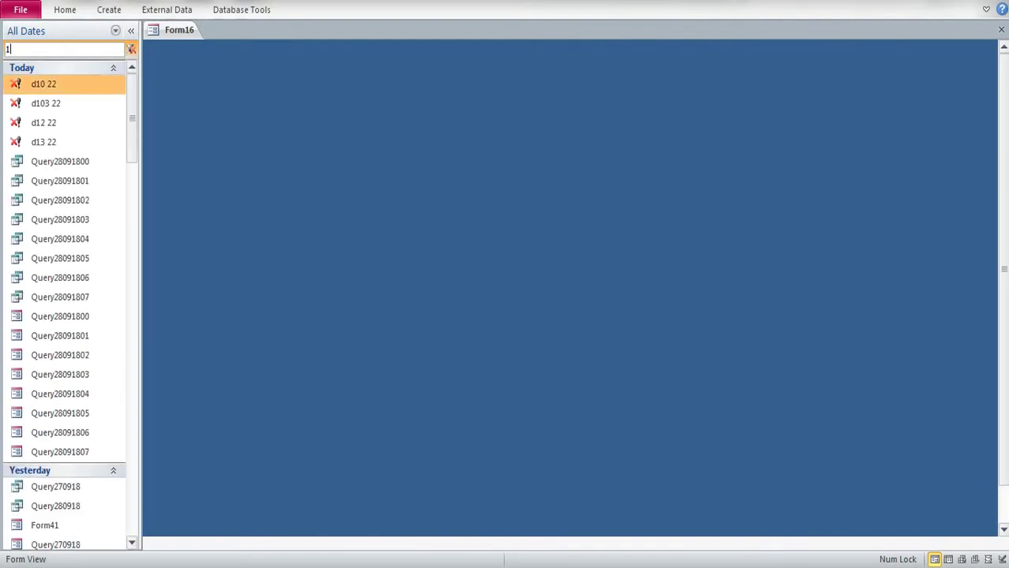
{"action": "scroll", "coordinate": [32, 259], "scroll_direction": "down", "scroll_amount": 5}
{"action": "scroll", "coordinate": [30, 284], "scroll_direction": "down", "scroll_amount": 10}
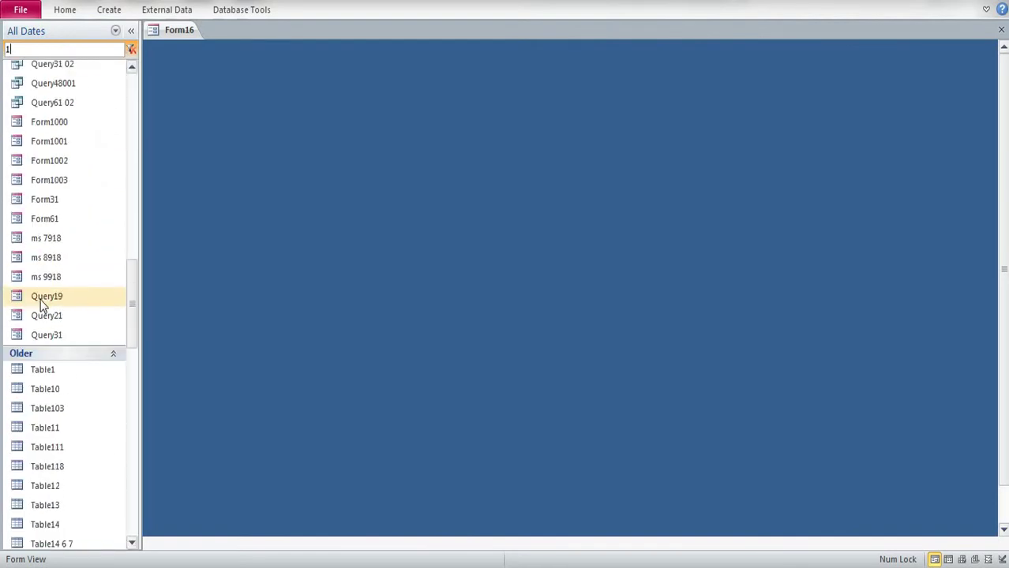
{"action": "scroll", "coordinate": [82, 300], "scroll_direction": "down", "scroll_amount": 15}
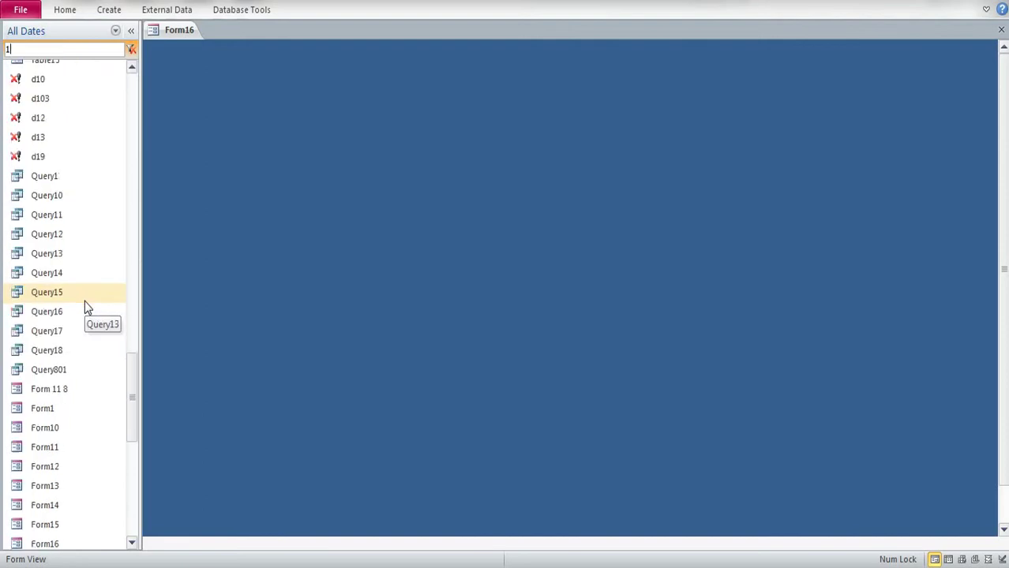
{"action": "left_click", "coordinate": [72, 331]}
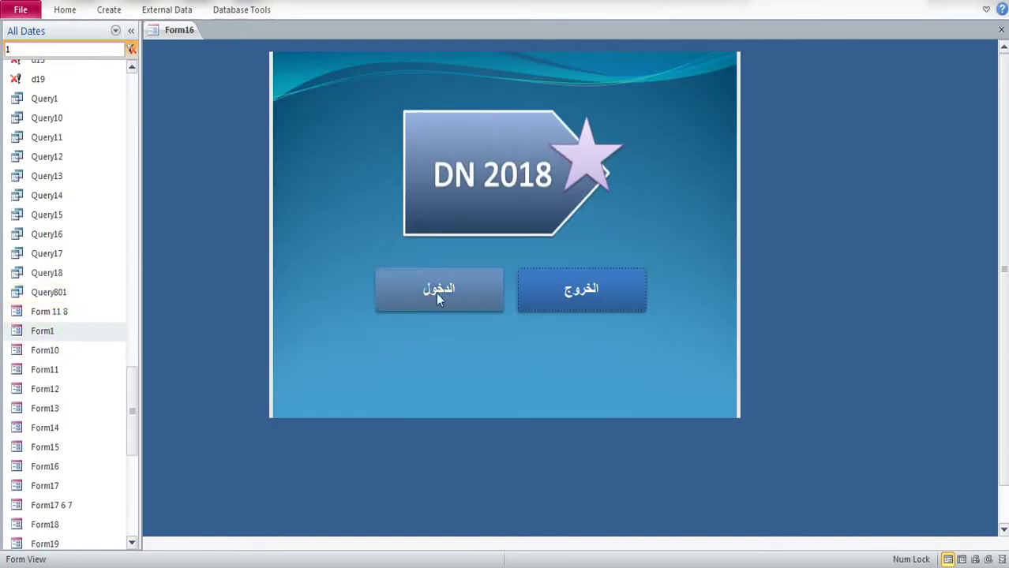
{"action": "left_click", "coordinate": [436, 293]}
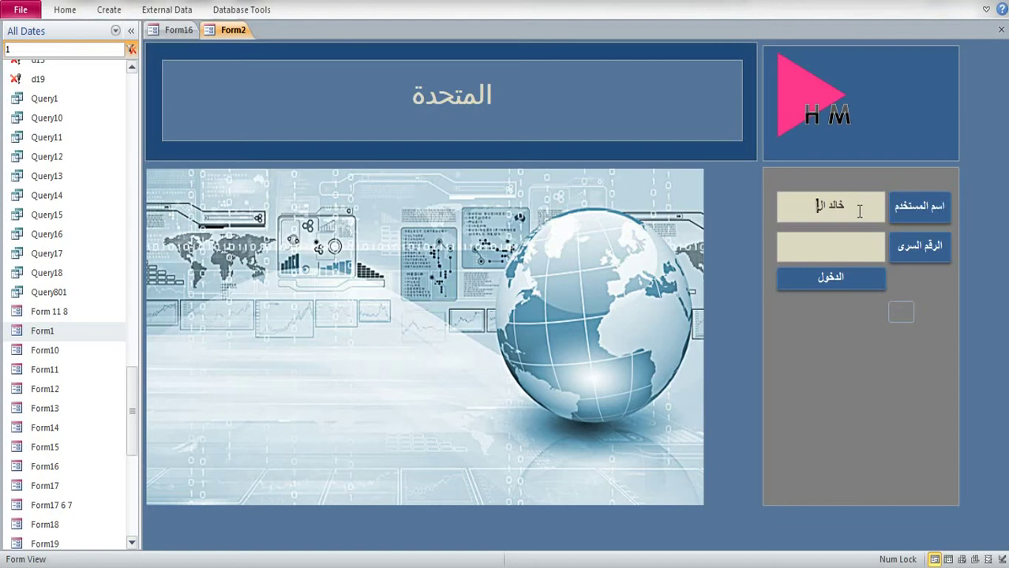
Step: Finish the user name, log in to reach Form202, and switch Form202 to Design View
{"action": "type", "text": "زى"}
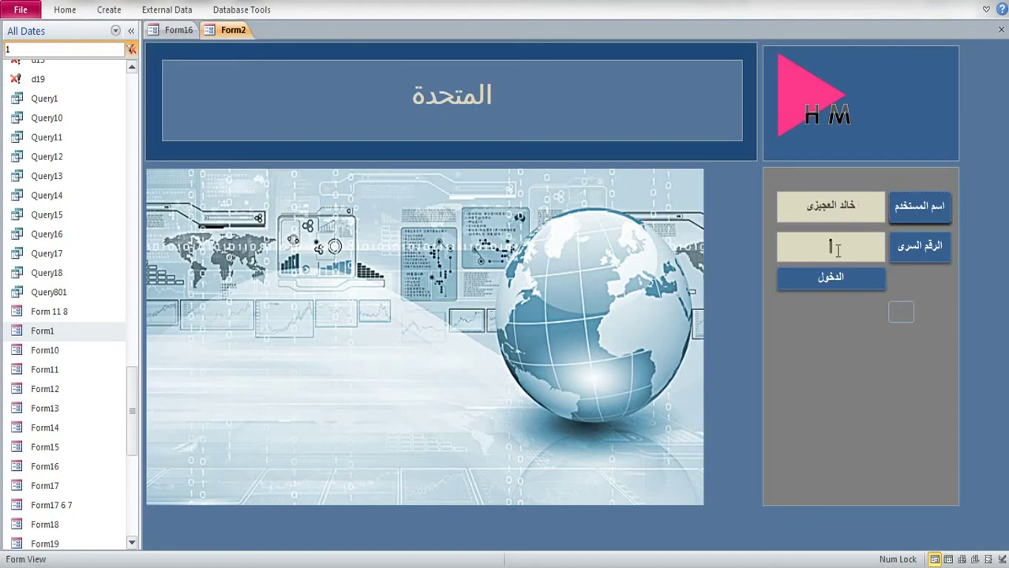
{"action": "left_click", "coordinate": [821, 276]}
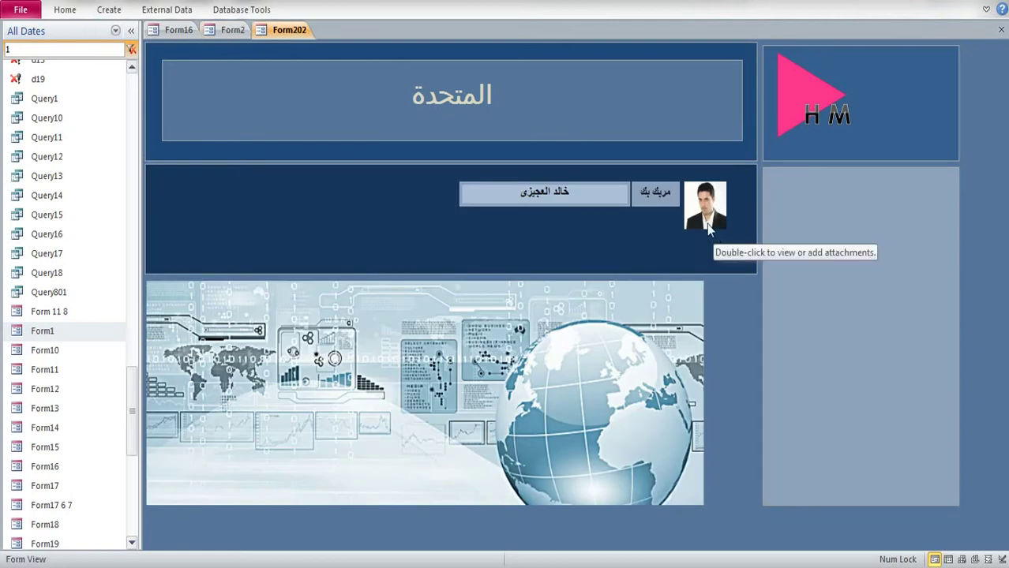
{"action": "right_click", "coordinate": [985, 147]}
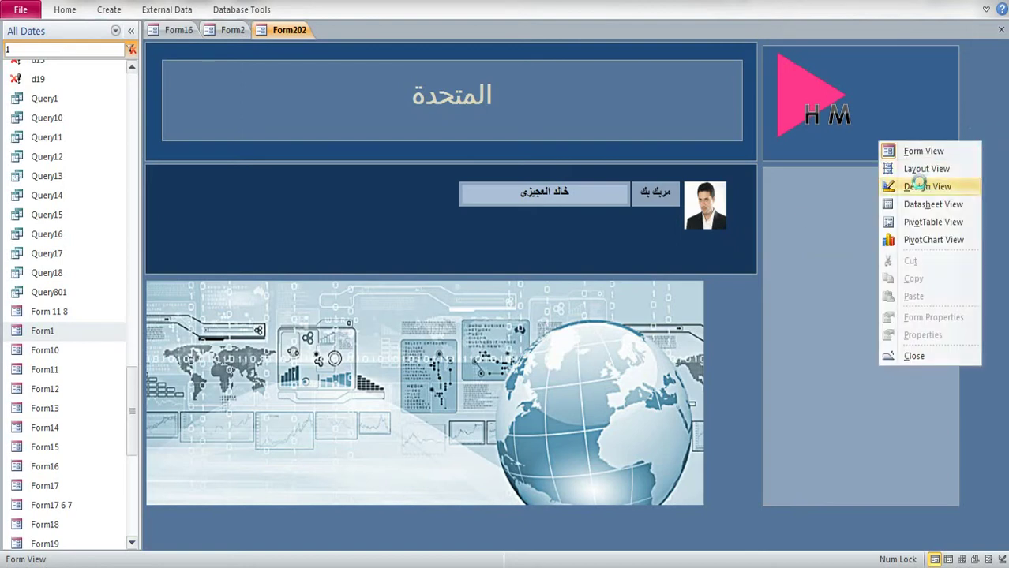
{"action": "left_click", "coordinate": [848, 185]}
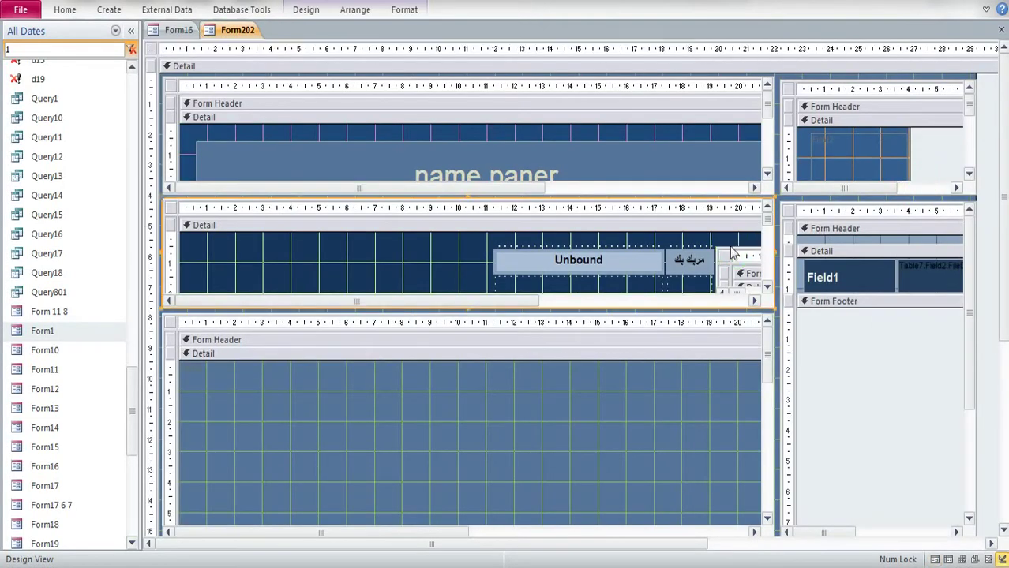
Step: Check the middle subform's properties and note its Record Source, Table15
{"action": "left_click", "coordinate": [731, 248]}
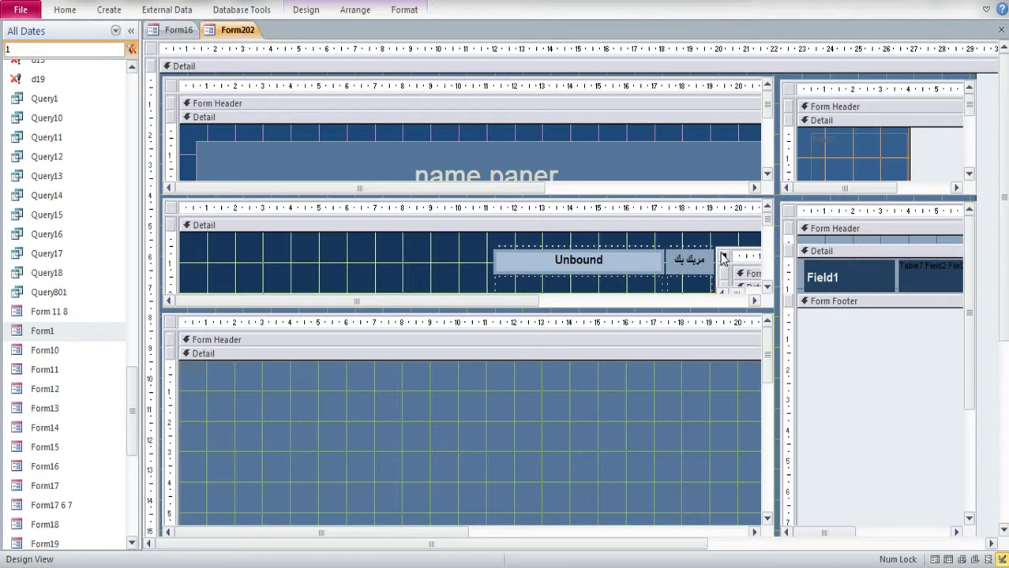
{"action": "double_click", "coordinate": [725, 257]}
{"action": "left_click", "coordinate": [743, 83]}
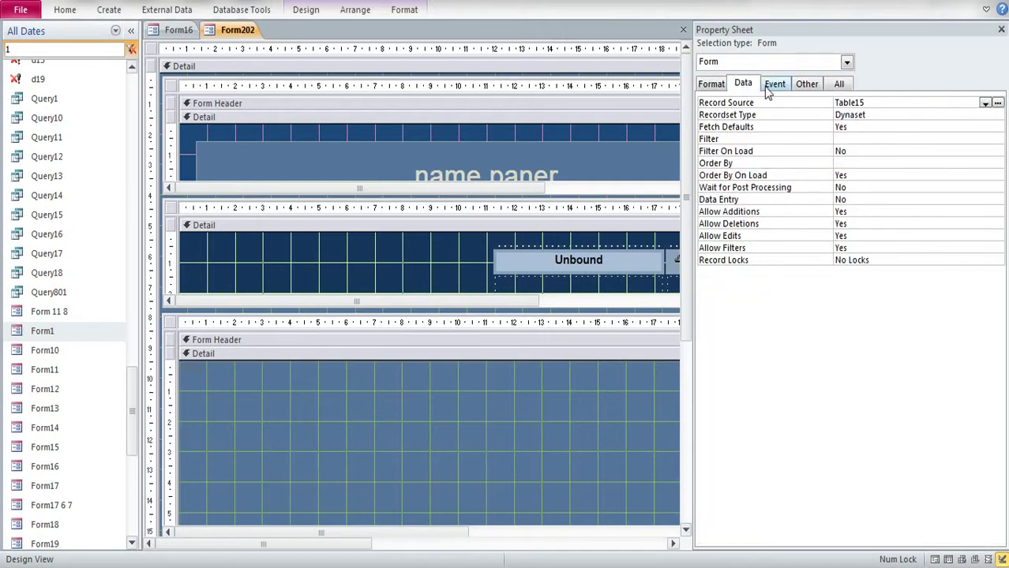
{"action": "left_click", "coordinate": [775, 83]}
{"action": "left_click", "coordinate": [743, 84]}
{"action": "left_click", "coordinate": [832, 103]}
{"action": "key", "text": "ctrl+c"}
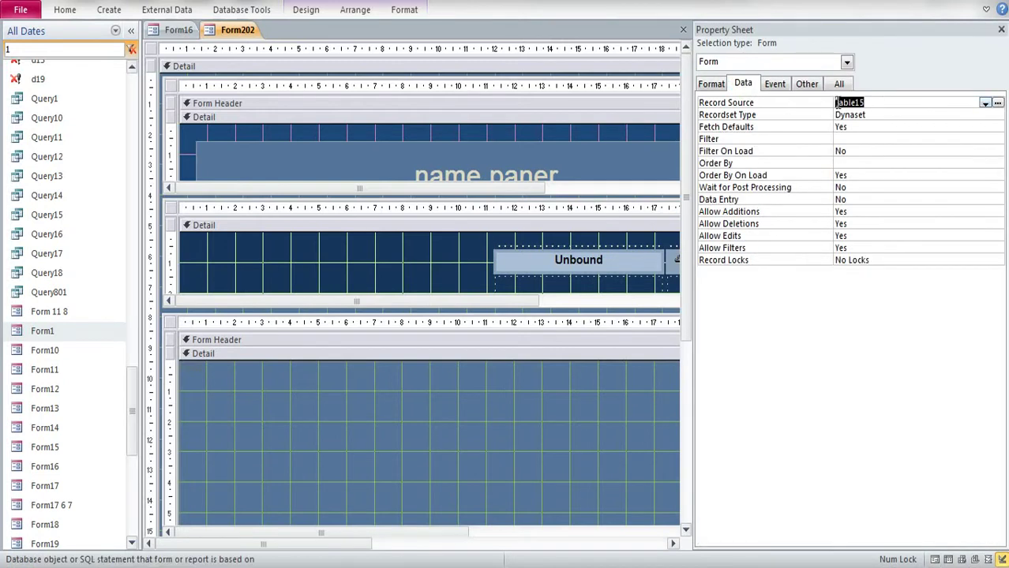
{"action": "left_click", "coordinate": [1001, 29]}
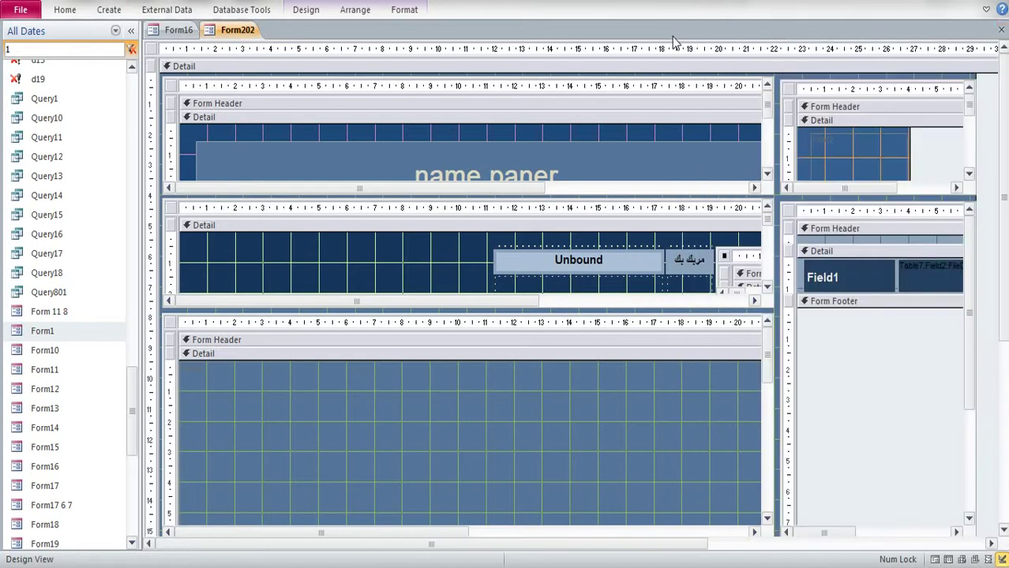
Step: Filter the Navigation Pane to Table15, open the Table15 form, then close it
{"action": "left_click", "coordinate": [50, 54]}
{"action": "key", "text": "ctrl+v"}
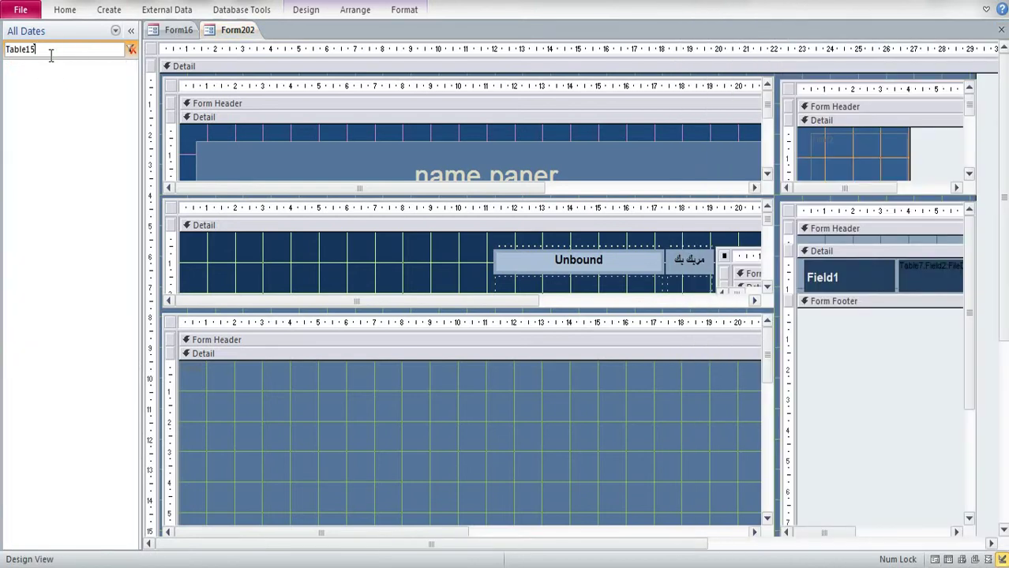
{"action": "double_click", "coordinate": [43, 104]}
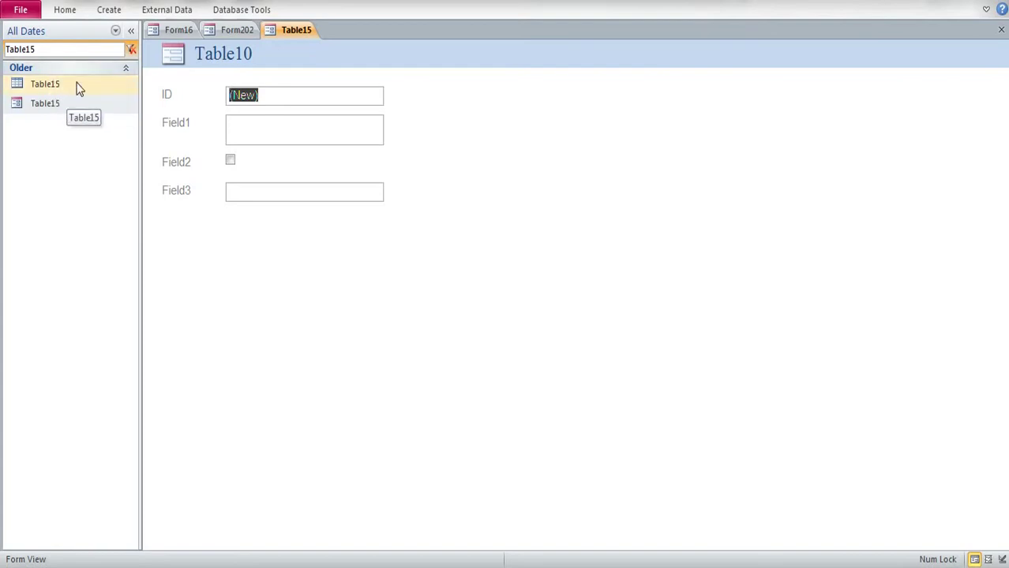
{"action": "right_click", "coordinate": [310, 33]}
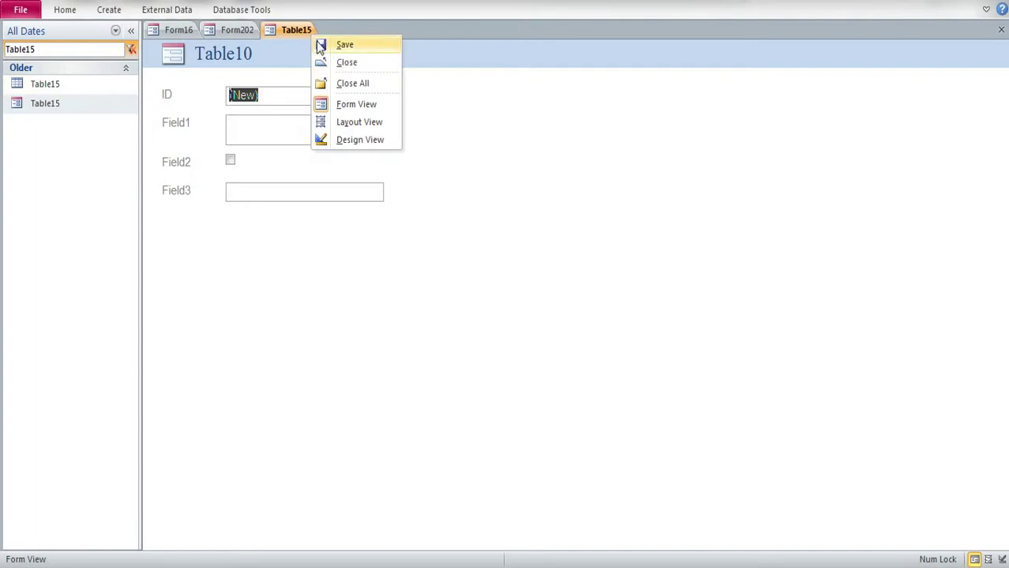
{"action": "left_click", "coordinate": [345, 63]}
{"action": "left_click", "coordinate": [742, 243]}
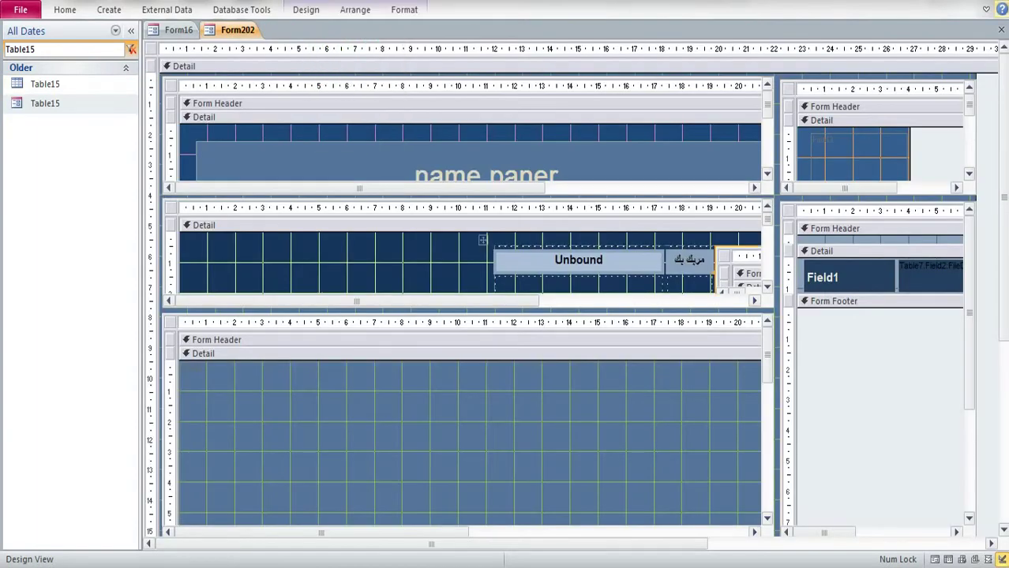
{"action": "left_click", "coordinate": [987, 10]}
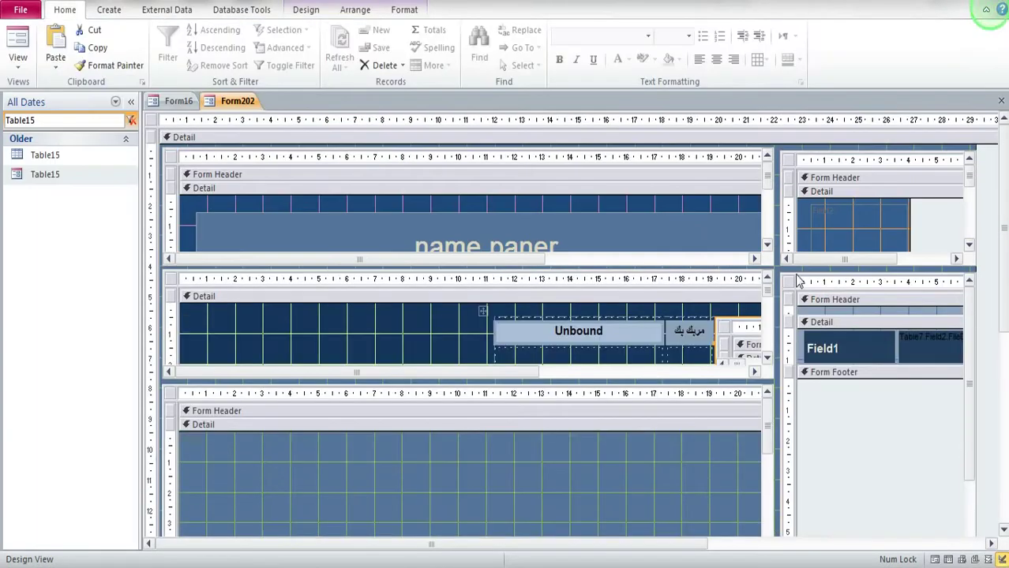
Step: Check the subform control's Source Object and note it is Table37
{"action": "left_click", "coordinate": [423, 338]}
{"action": "scroll", "coordinate": [486, 344], "scroll_direction": "up", "scroll_amount": 1}
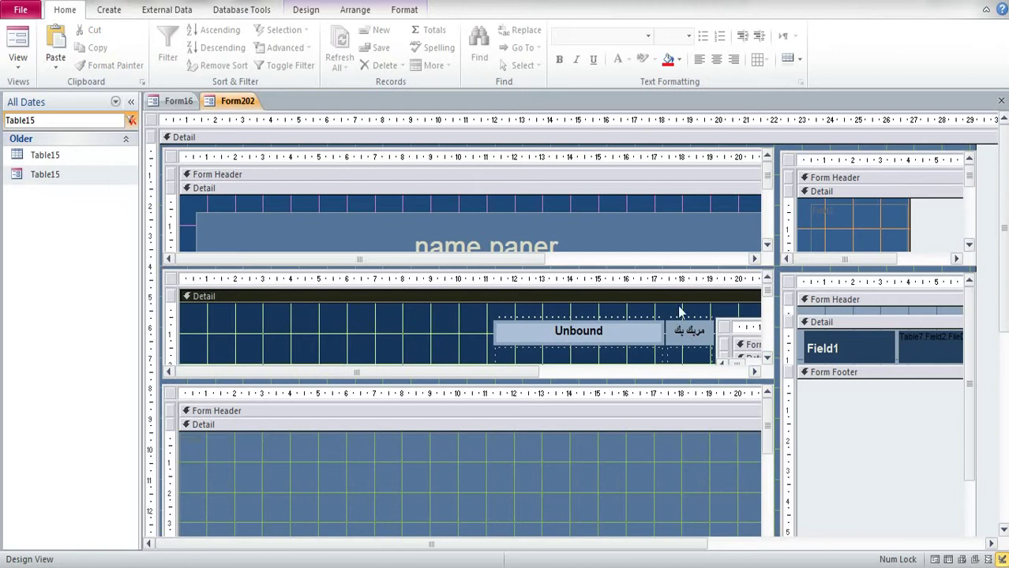
{"action": "left_click", "coordinate": [731, 316]}
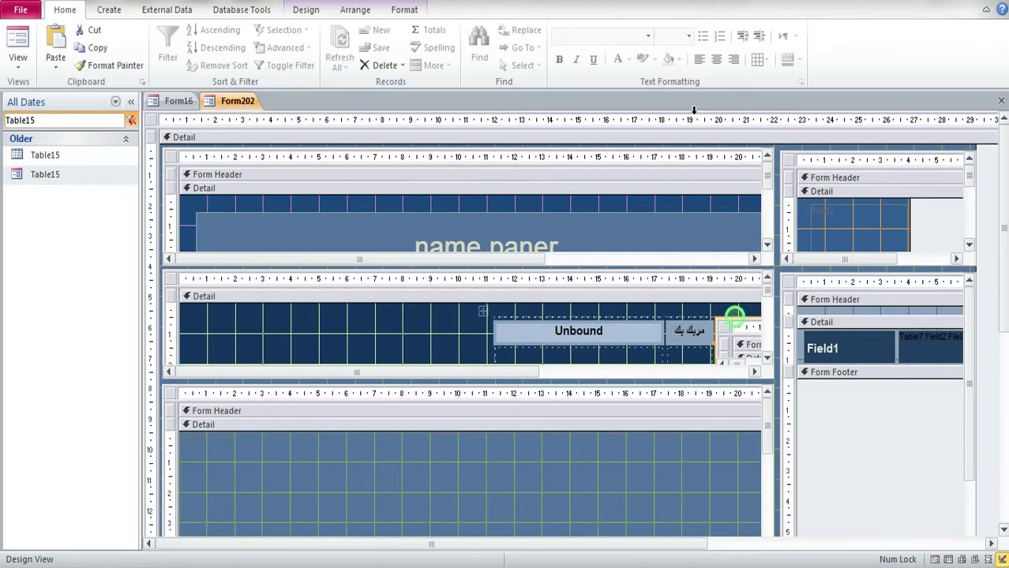
{"action": "left_click", "coordinate": [312, 12]}
{"action": "left_click", "coordinate": [776, 57]}
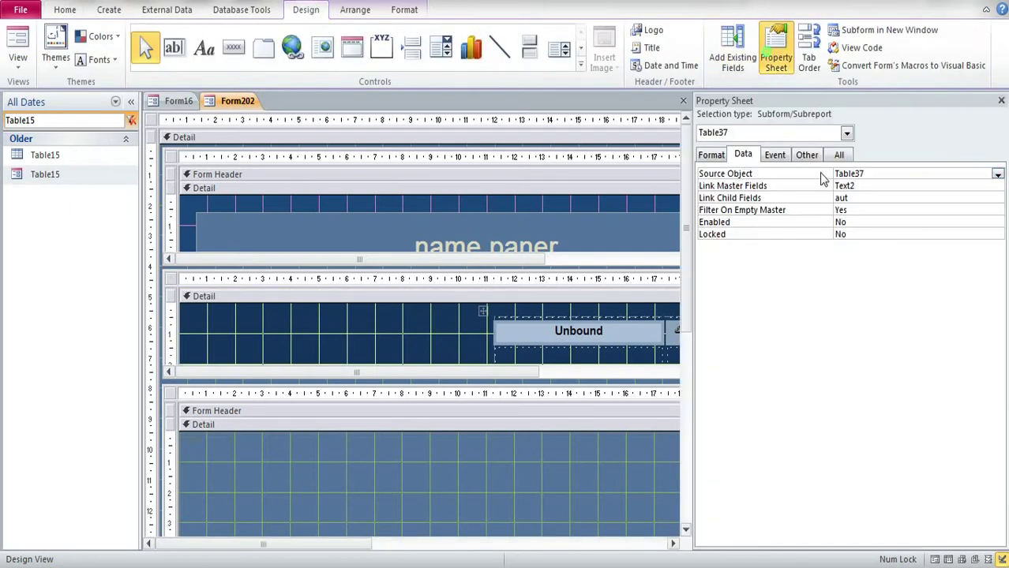
{"action": "left_click_drag", "start_coordinate": [864, 176], "coordinate": [851, 174]}
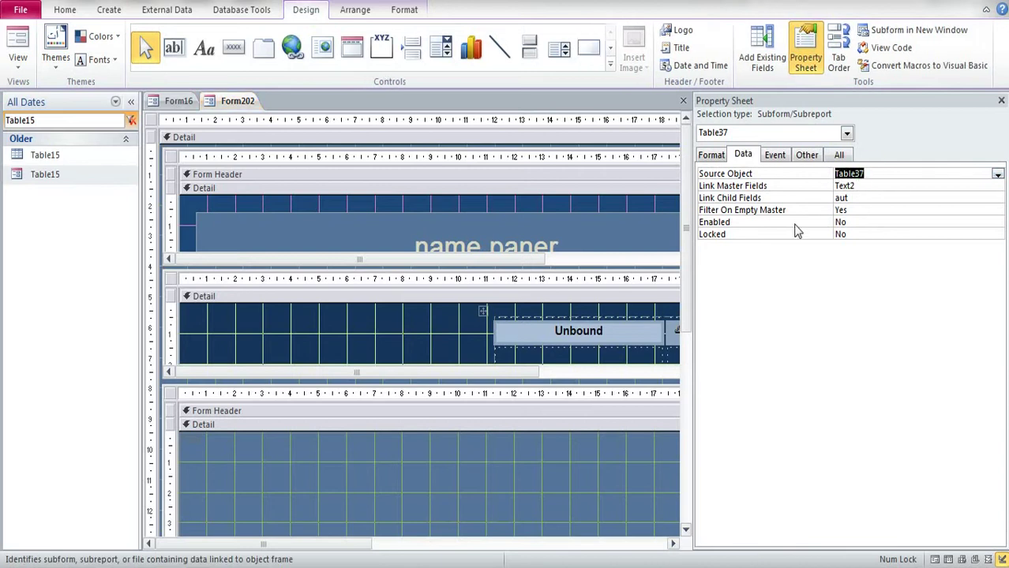
{"action": "left_click", "coordinate": [1001, 100]}
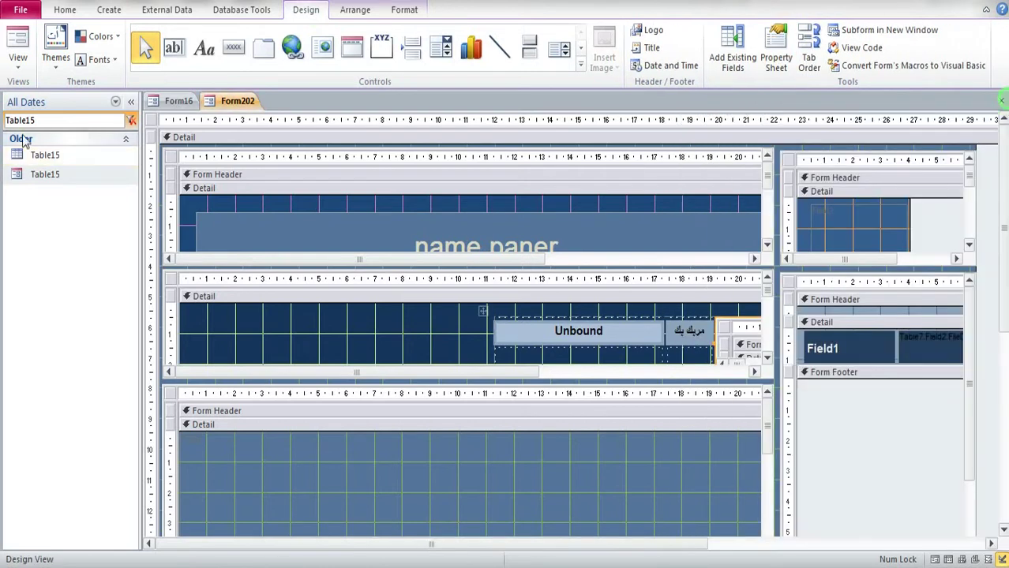
Step: Filter the list to Table37, close Form202, then open and close the Table37 form
{"action": "double_click", "coordinate": [24, 120]}
{"action": "type", "text": "Table37"}
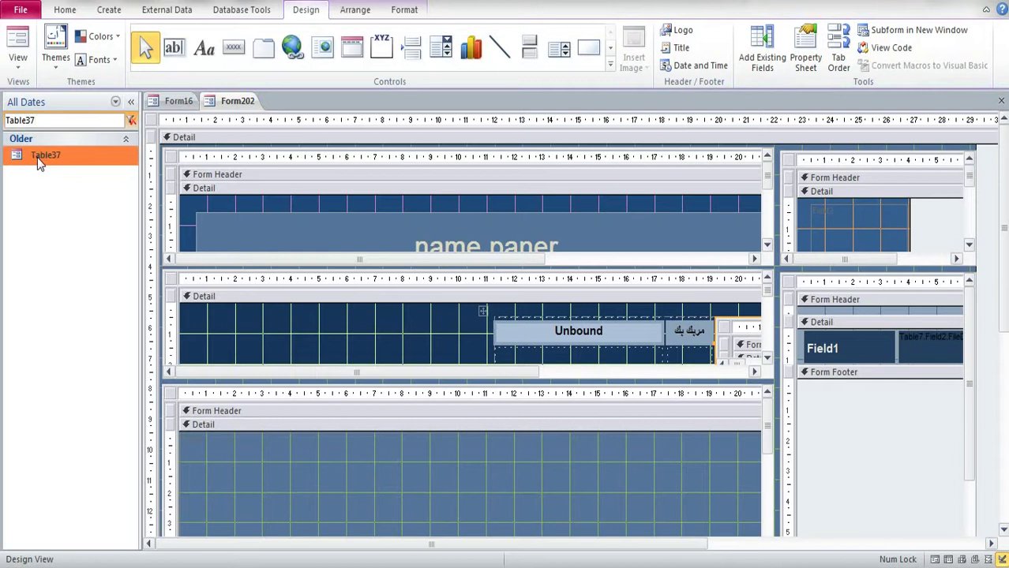
{"action": "double_click", "coordinate": [37, 157]}
{"action": "left_click", "coordinate": [528, 317]}
{"action": "right_click", "coordinate": [243, 109]}
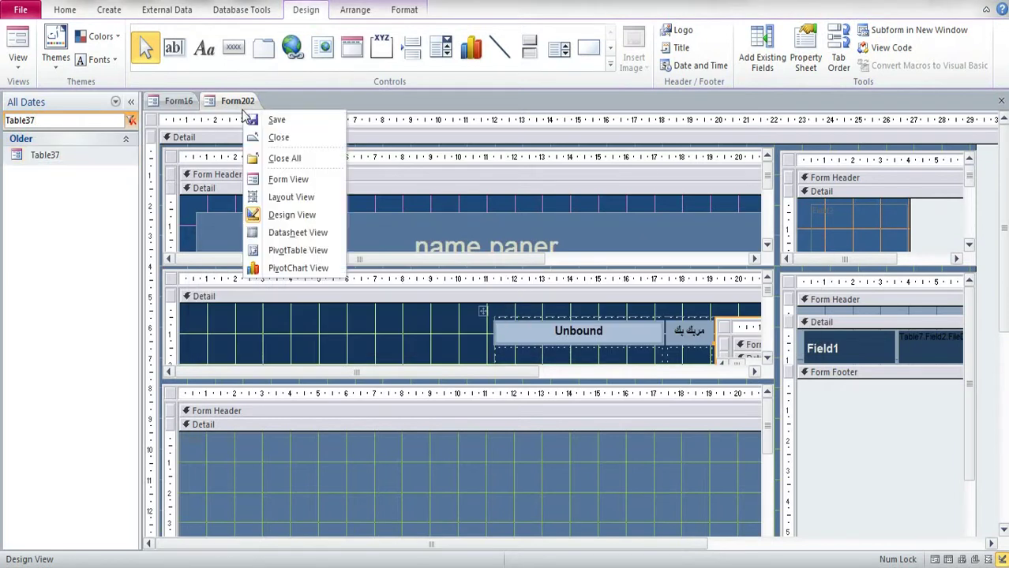
{"action": "left_click", "coordinate": [268, 138]}
{"action": "double_click", "coordinate": [39, 158]}
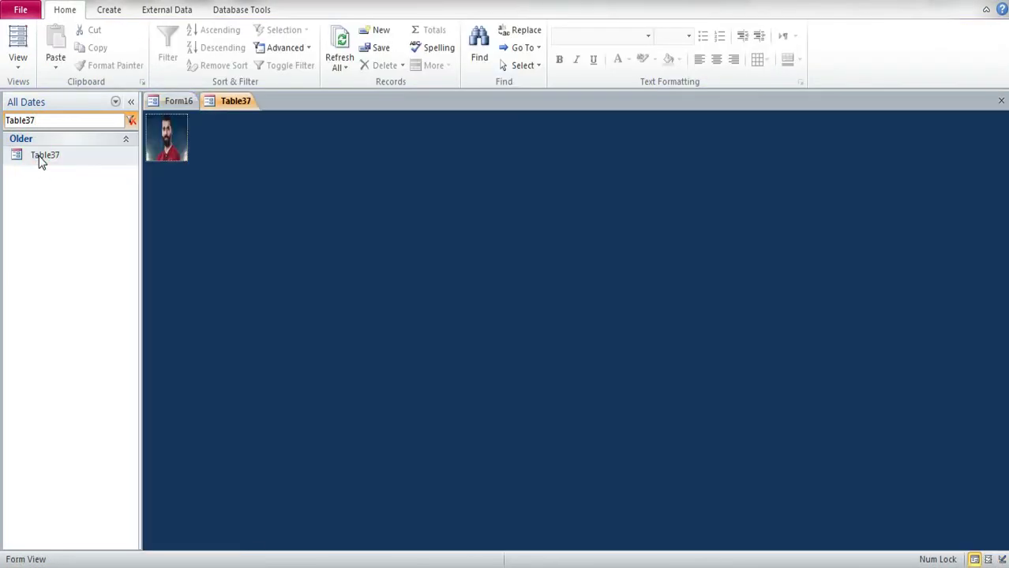
{"action": "right_click", "coordinate": [243, 107]}
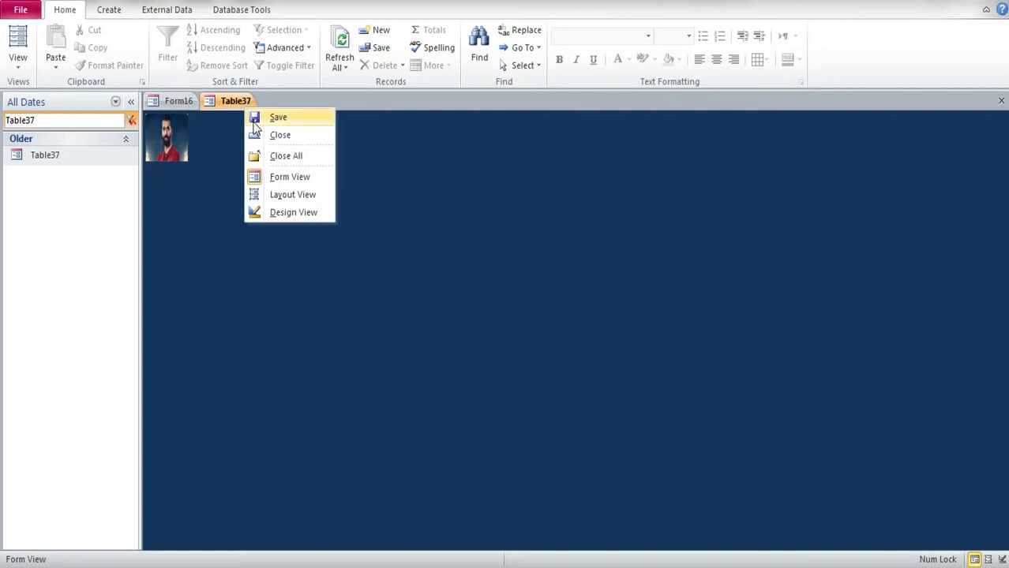
{"action": "left_click", "coordinate": [268, 135]}
Step: Copy and paste the Table37 form to make a duplicate
{"action": "left_click", "coordinate": [47, 155]}
{"action": "left_click", "coordinate": [46, 157]}
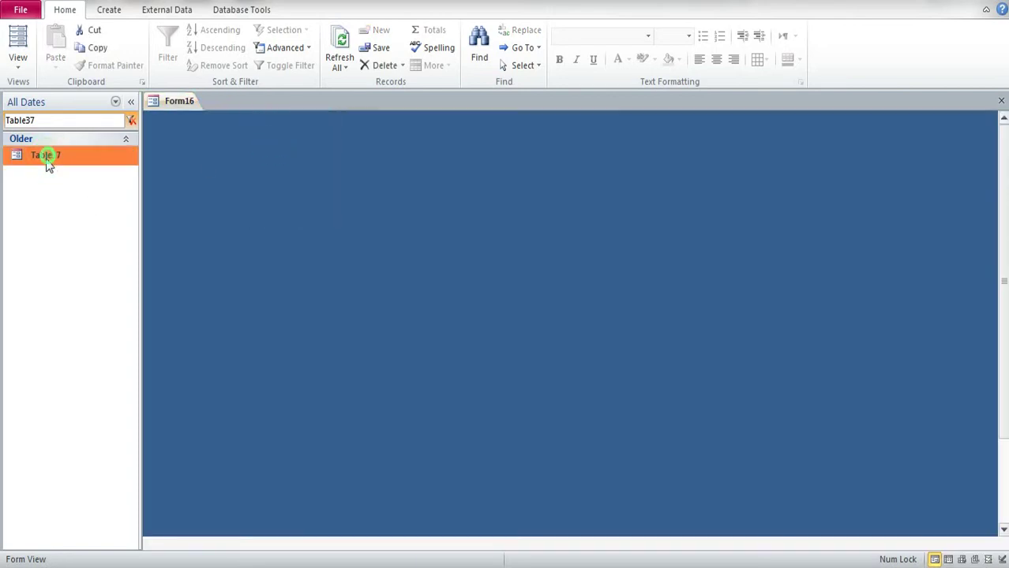
{"action": "key", "text": "ctrl+c"}
{"action": "key", "text": "ctrl+v"}
Step: Name the duplicate form 'Table37 1' by removing the 'Copy Of' prefix
{"action": "left_click", "coordinate": [496, 189]}
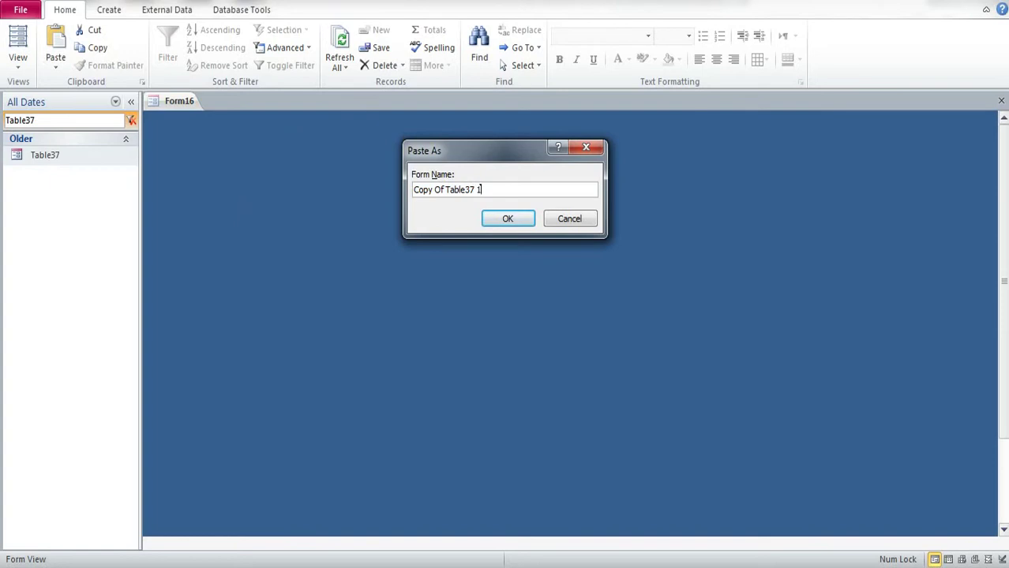
{"action": "left_click_drag", "start_coordinate": [447, 190], "coordinate": [395, 194]}
{"action": "key", "text": "Delete"}
{"action": "left_click", "coordinate": [515, 221]}
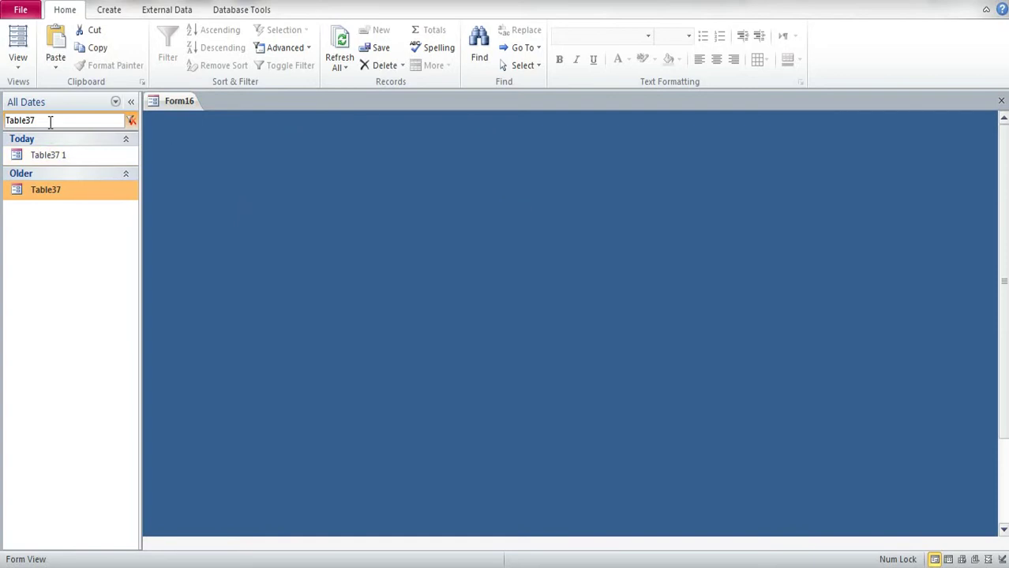
Step: Open Table37 1 in Design View and check its Record Source, Table15
{"action": "left_click_drag", "start_coordinate": [52, 120], "coordinate": [3, 120]}
{"action": "key", "text": "BackSpace"}
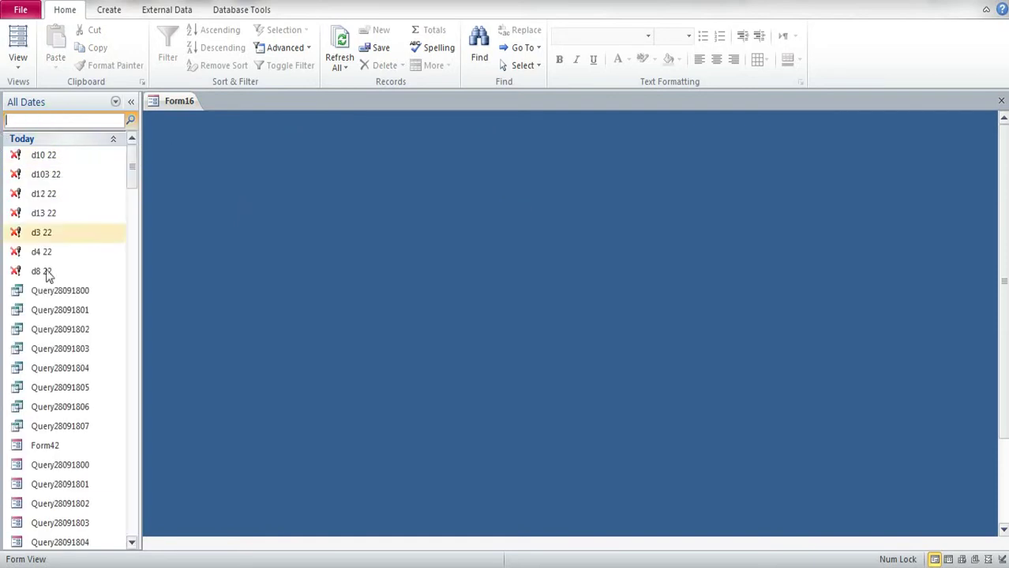
{"action": "scroll", "coordinate": [17, 286], "scroll_direction": "down", "scroll_amount": 2}
{"action": "left_click", "coordinate": [60, 505]}
{"action": "right_click", "coordinate": [62, 509]}
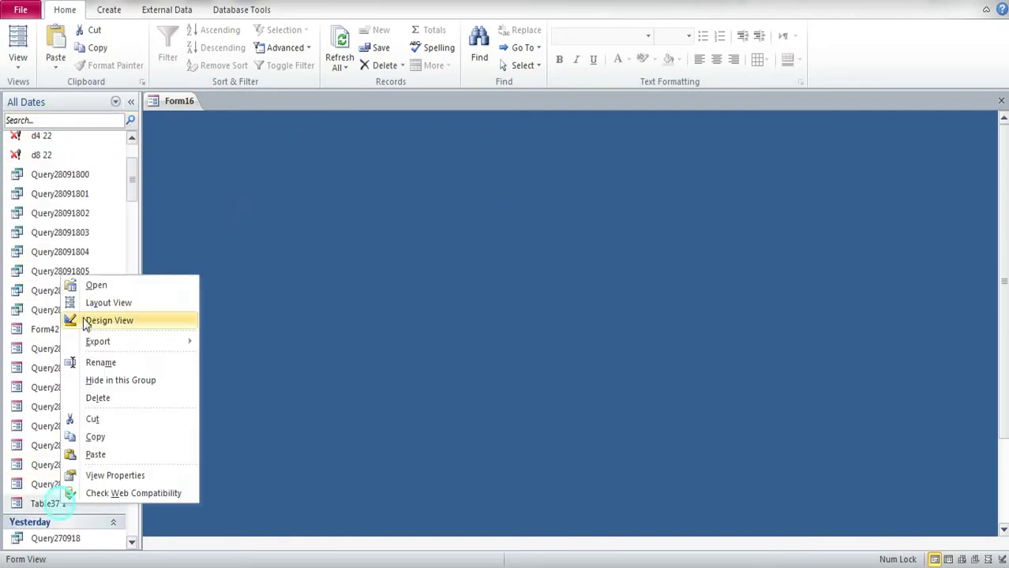
{"action": "left_click", "coordinate": [92, 323]}
{"action": "double_click", "coordinate": [151, 121]}
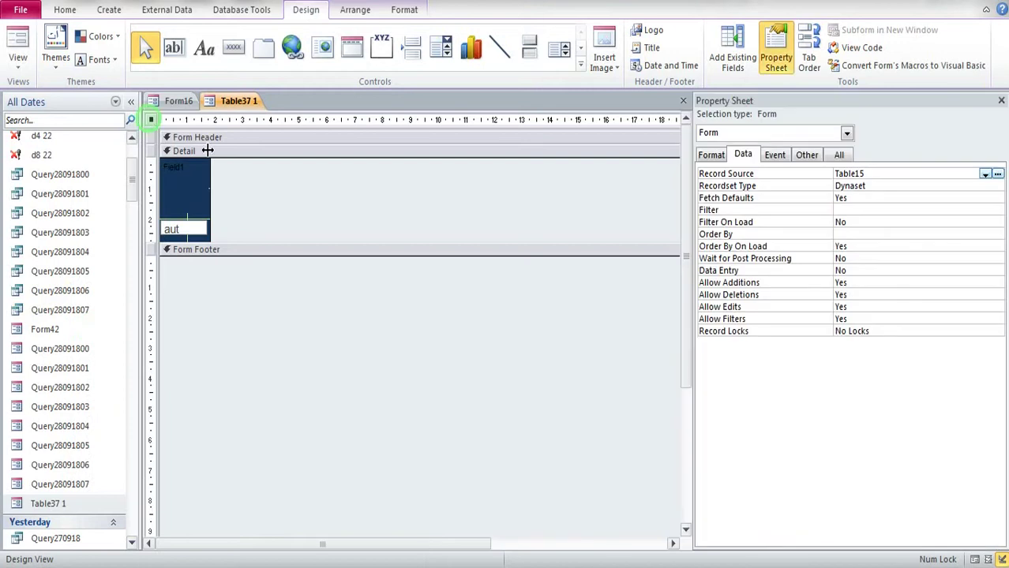
{"action": "left_click", "coordinate": [811, 175]}
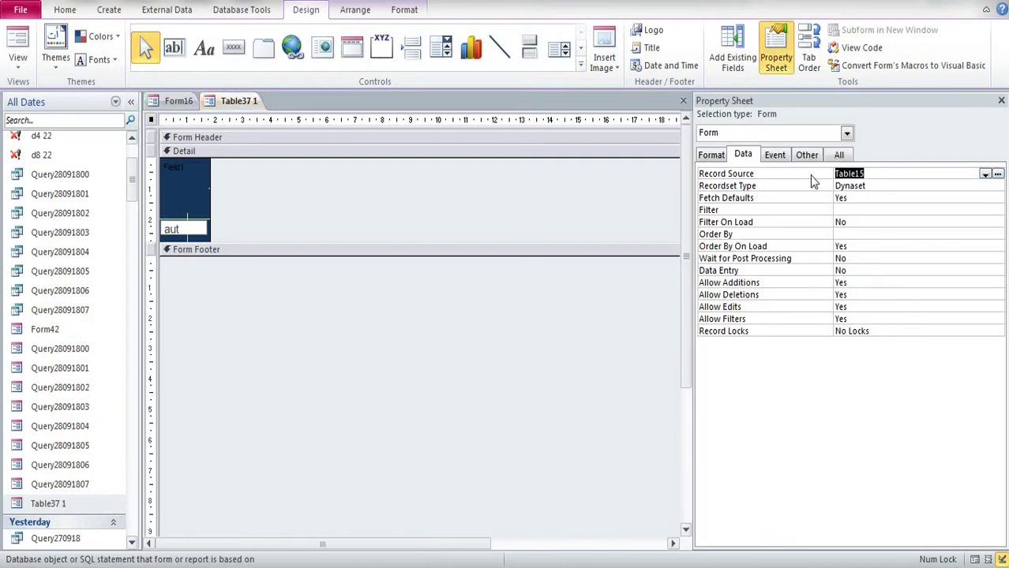
{"action": "left_click", "coordinate": [1001, 100]}
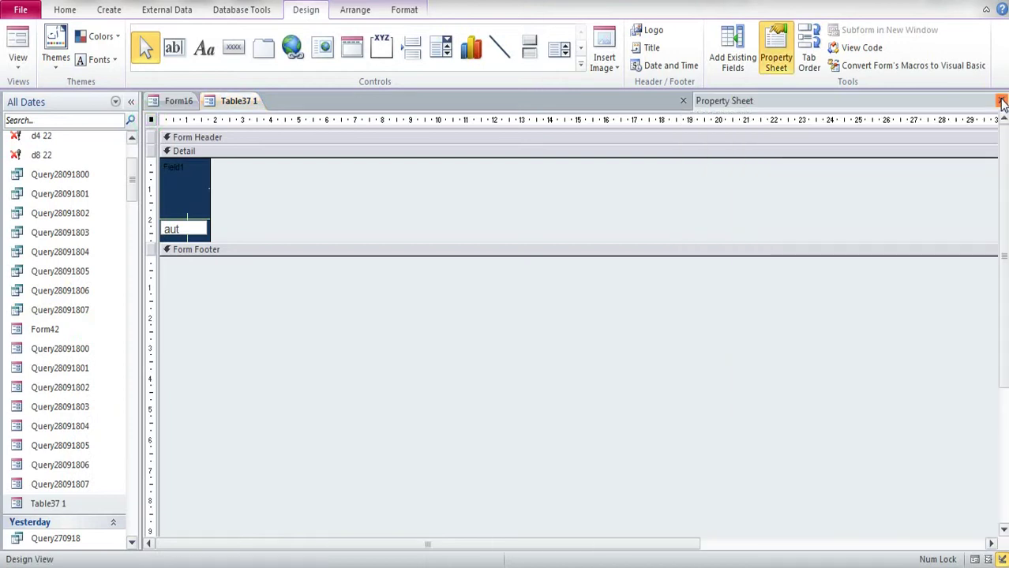
Step: Filter the list to Table15, start pasting a copy of it but cancel, and close Table37 1
{"action": "left_click", "coordinate": [62, 121]}
{"action": "key", "text": "ctrl+v"}
{"action": "left_click", "coordinate": [59, 157]}
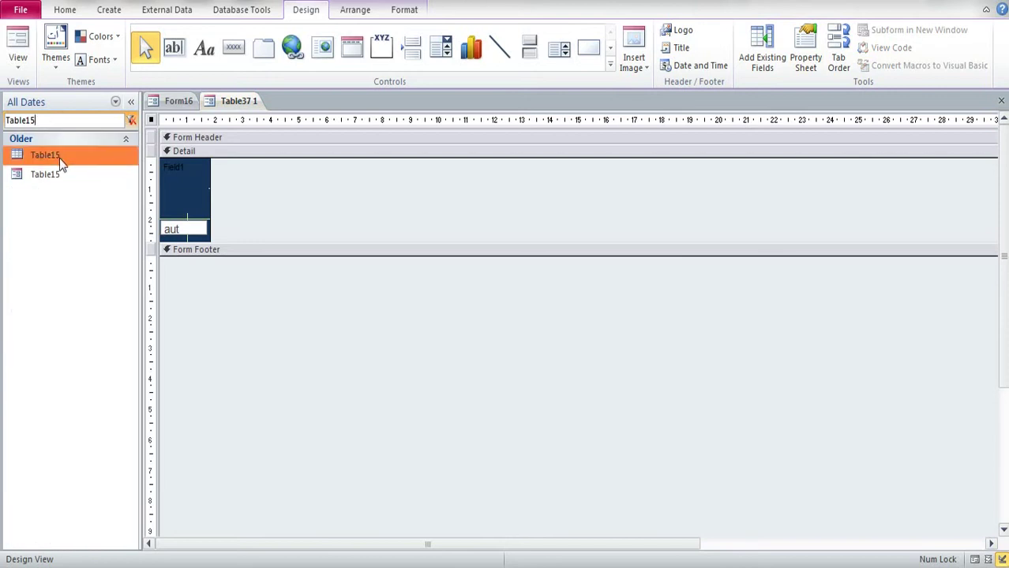
{"action": "key", "text": "ctrl+c"}
{"action": "key", "text": "ctrl+v"}
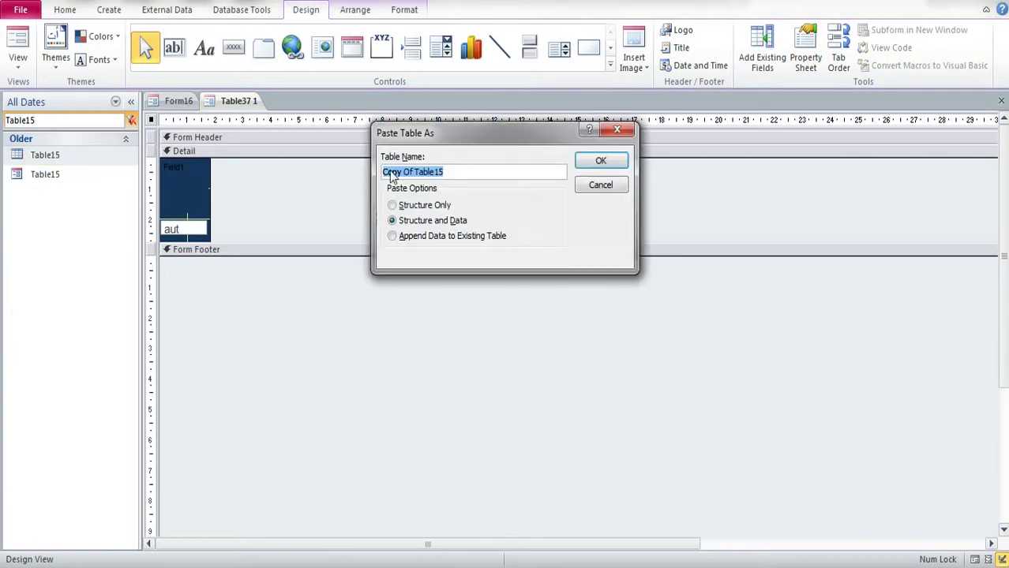
{"action": "left_click", "coordinate": [622, 134]}
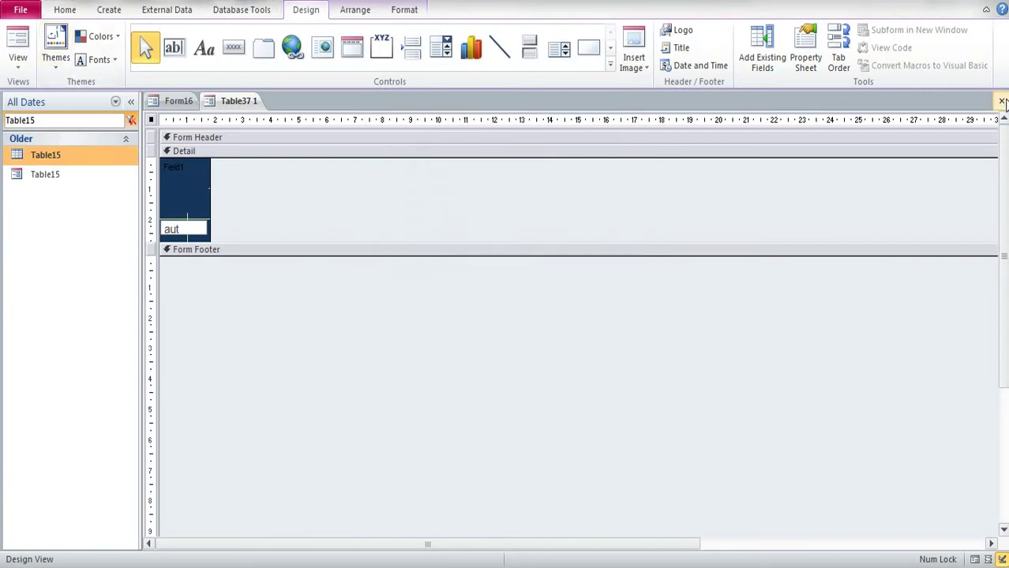
{"action": "left_click", "coordinate": [1002, 101]}
{"action": "left_click", "coordinate": [96, 10]}
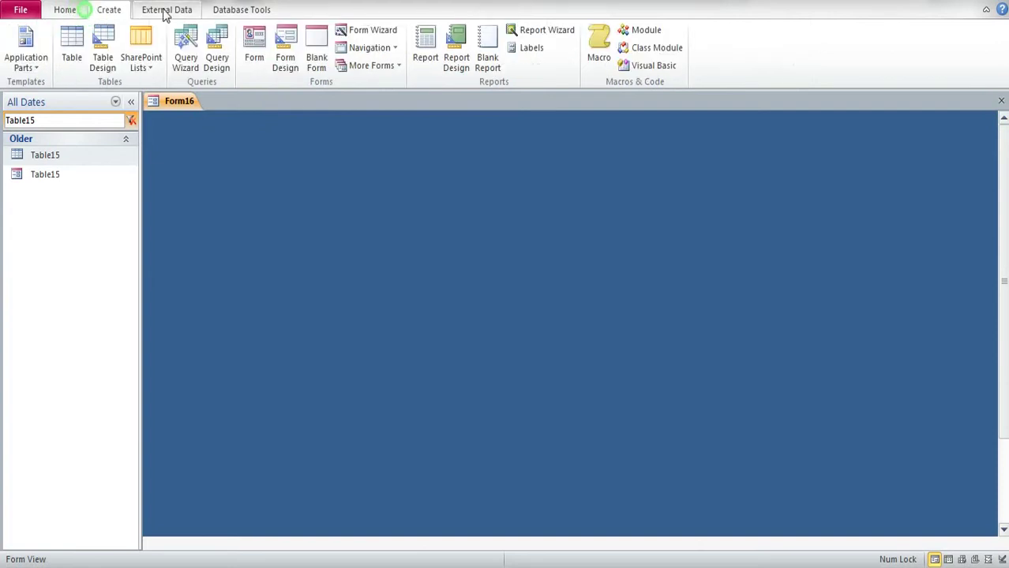
Step: Build a query on Table15 with code ad, Field1, Field1.FileData, Field1.FileName, Field1.FileType and aut
{"action": "left_click", "coordinate": [217, 49]}
{"action": "left_click", "coordinate": [610, 286]}
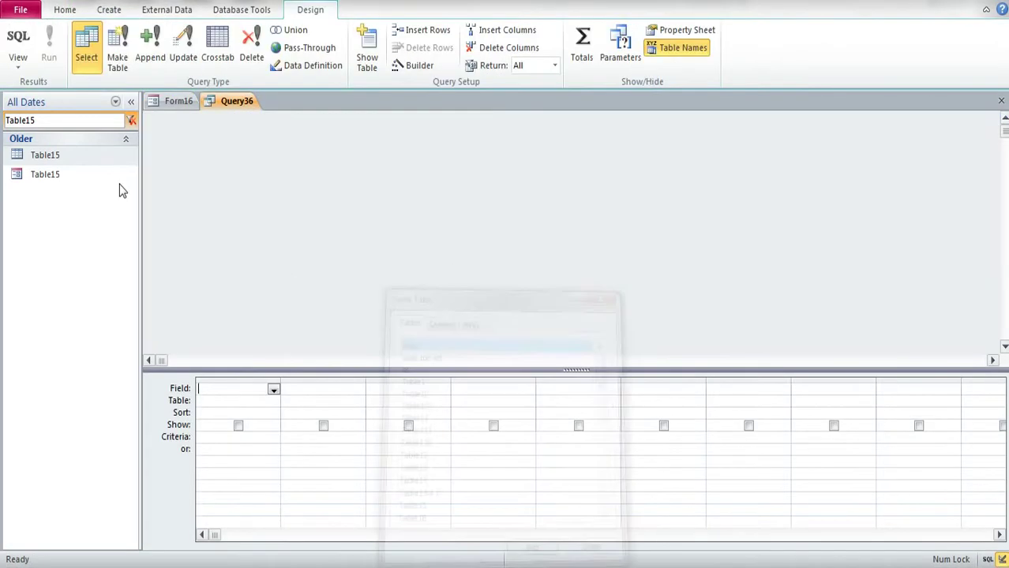
{"action": "left_click_drag", "start_coordinate": [45, 155], "coordinate": [225, 186]}
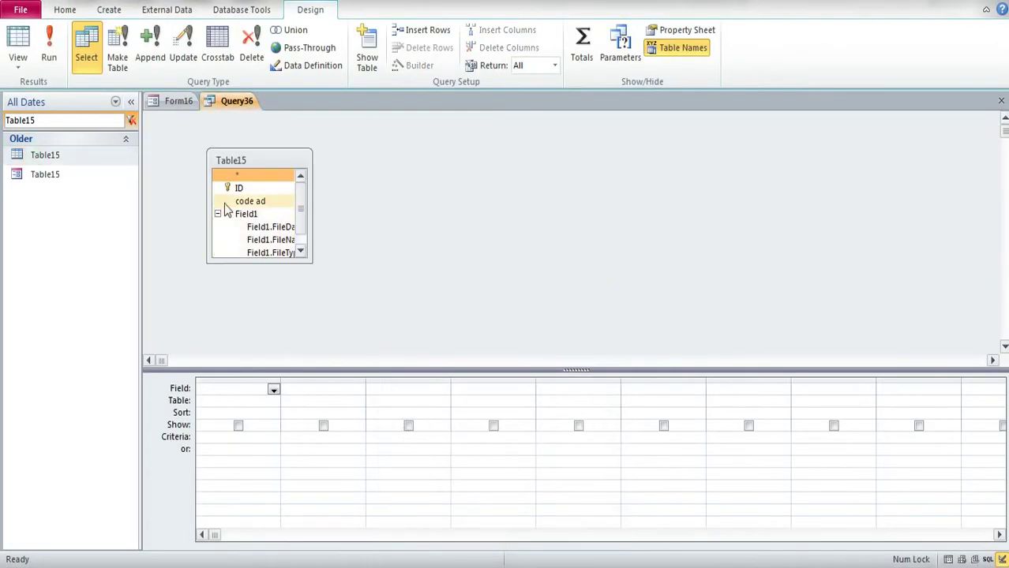
{"action": "left_click_drag", "start_coordinate": [311, 262], "coordinate": [510, 350]}
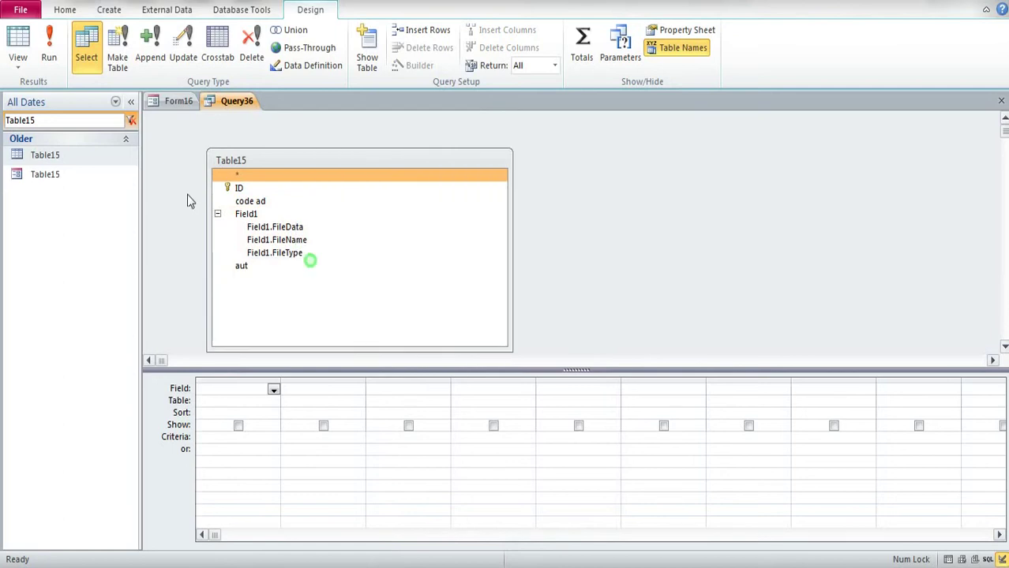
{"action": "double_click", "coordinate": [256, 202]}
{"action": "double_click", "coordinate": [251, 214]}
{"action": "double_click", "coordinate": [265, 228]}
{"action": "double_click", "coordinate": [266, 240]}
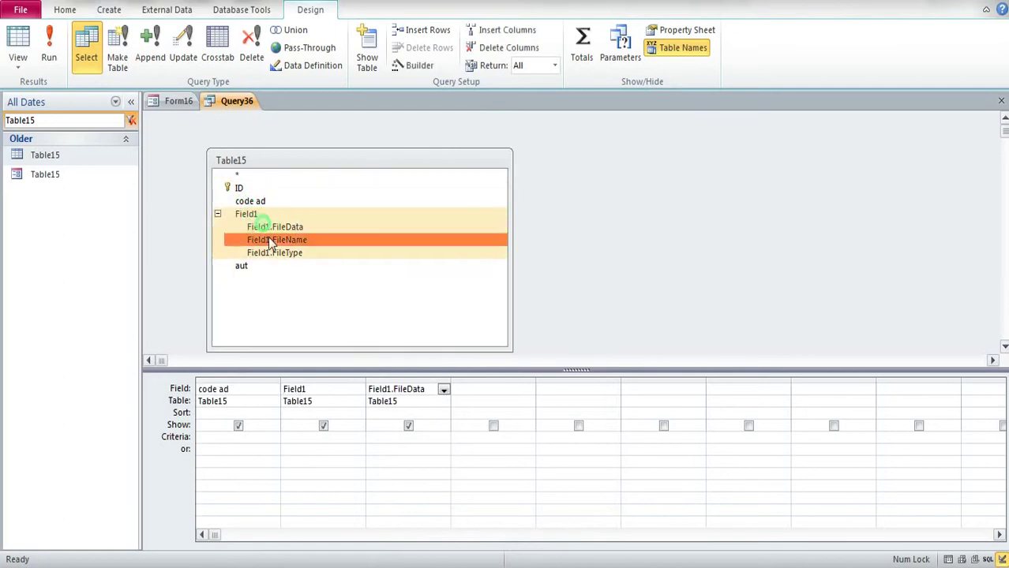
{"action": "double_click", "coordinate": [278, 253]}
{"action": "double_click", "coordinate": [247, 267]}
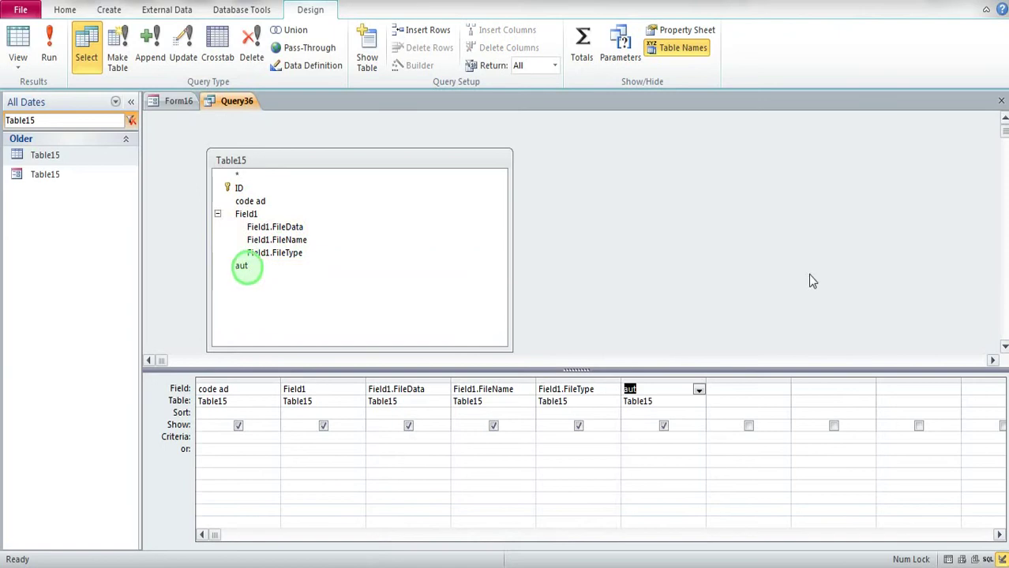
Step: Close the query design and save it as Query36
{"action": "left_click", "coordinate": [1002, 101]}
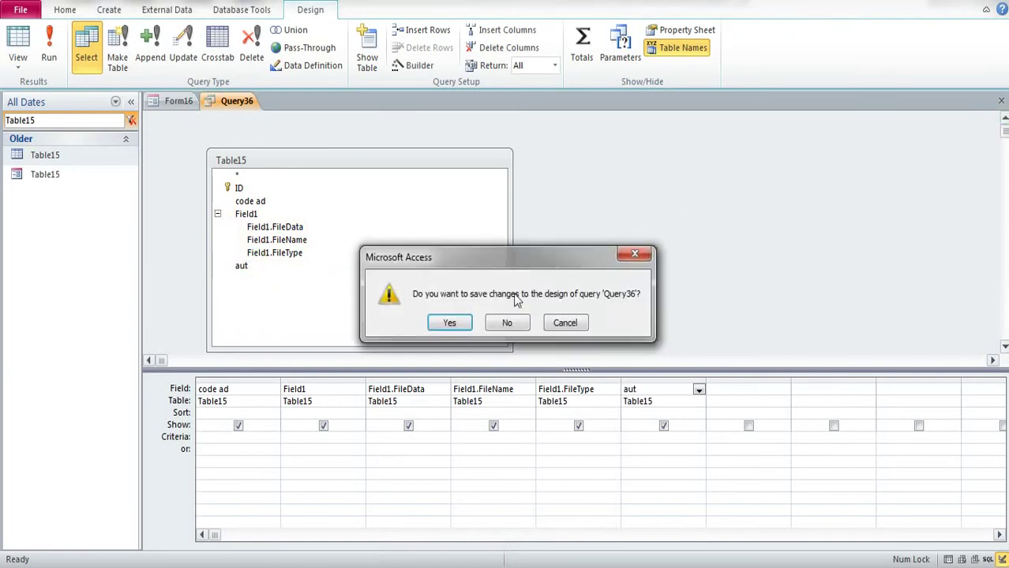
{"action": "left_click", "coordinate": [448, 320]}
{"action": "left_click", "coordinate": [491, 221]}
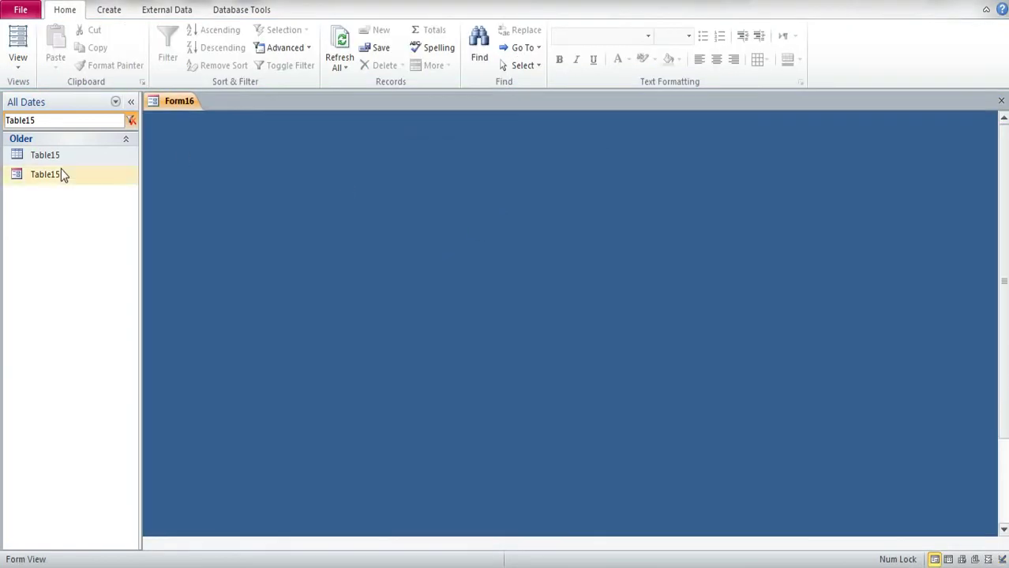
{"action": "left_click_drag", "start_coordinate": [35, 123], "coordinate": [4, 130]}
Step: Open Table37 1 in Design View and show the whole form's properties
{"action": "key", "text": "BackSpace"}
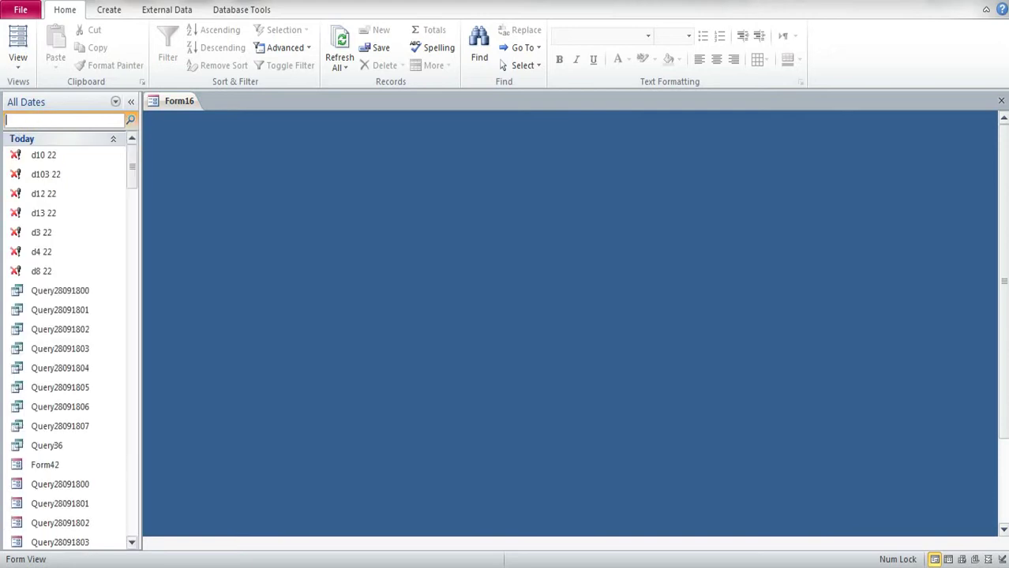
{"action": "scroll", "coordinate": [54, 387], "scroll_direction": "down", "scroll_amount": 5}
{"action": "right_click", "coordinate": [40, 445]}
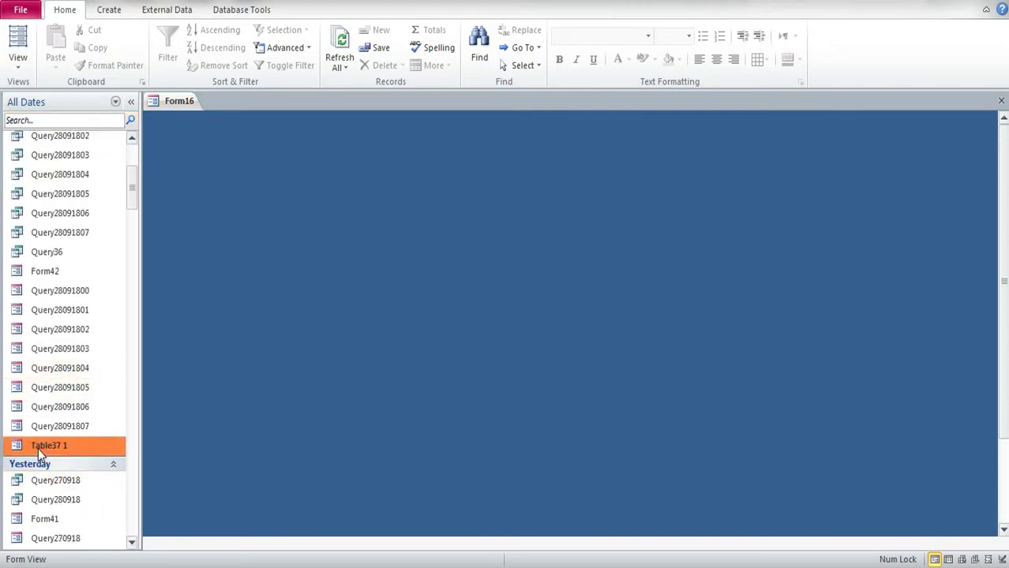
{"action": "left_click", "coordinate": [79, 267]}
{"action": "double_click", "coordinate": [150, 118]}
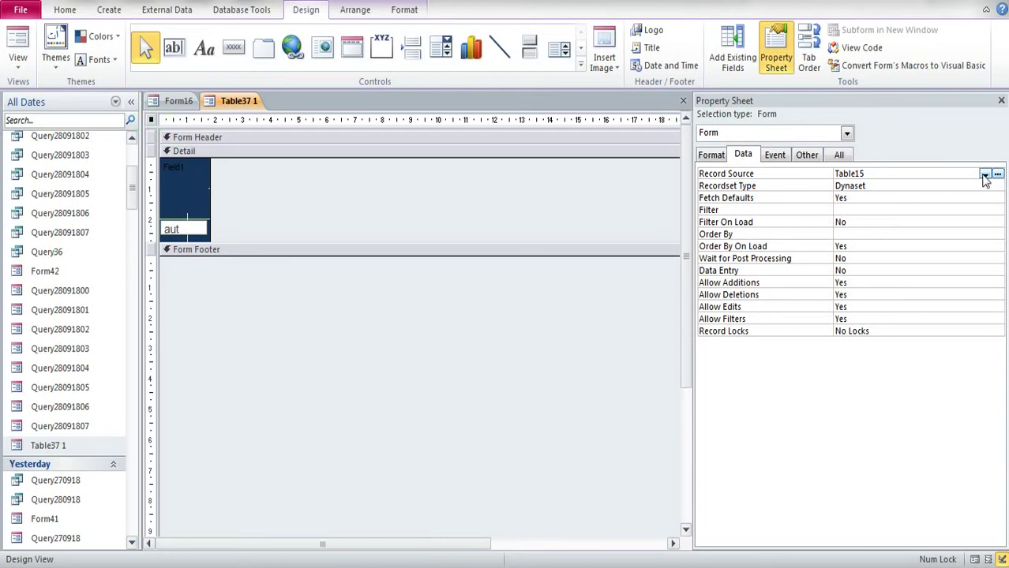
Step: Set the form's Record Source to Query36, then close and save the design
{"action": "left_click", "coordinate": [985, 175]}
{"action": "scroll", "coordinate": [979, 195], "scroll_direction": "down", "scroll_amount": 1}
{"action": "scroll", "coordinate": [970, 203], "scroll_direction": "up", "scroll_amount": 6}
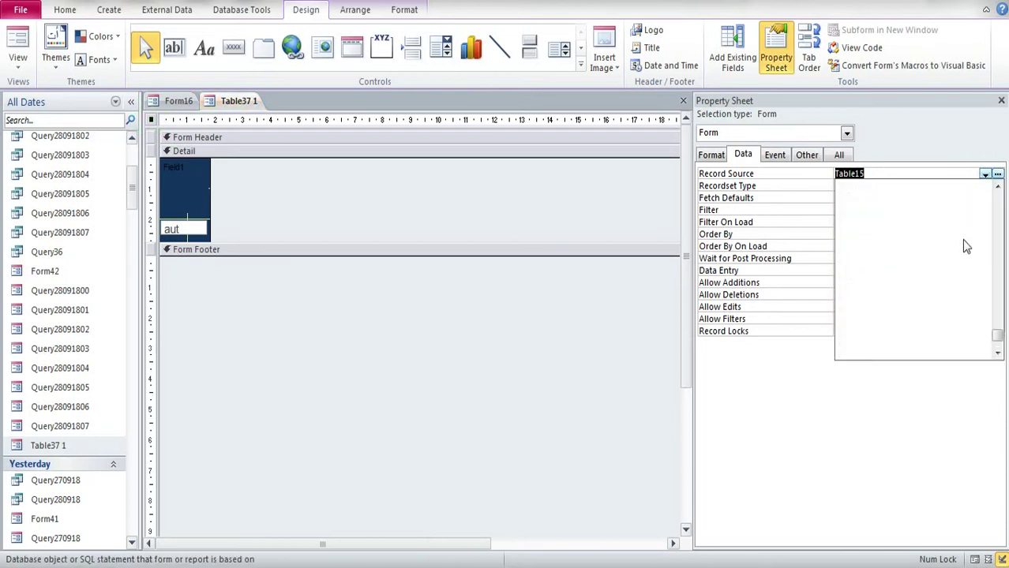
{"action": "scroll", "coordinate": [964, 241], "scroll_direction": "up", "scroll_amount": 2}
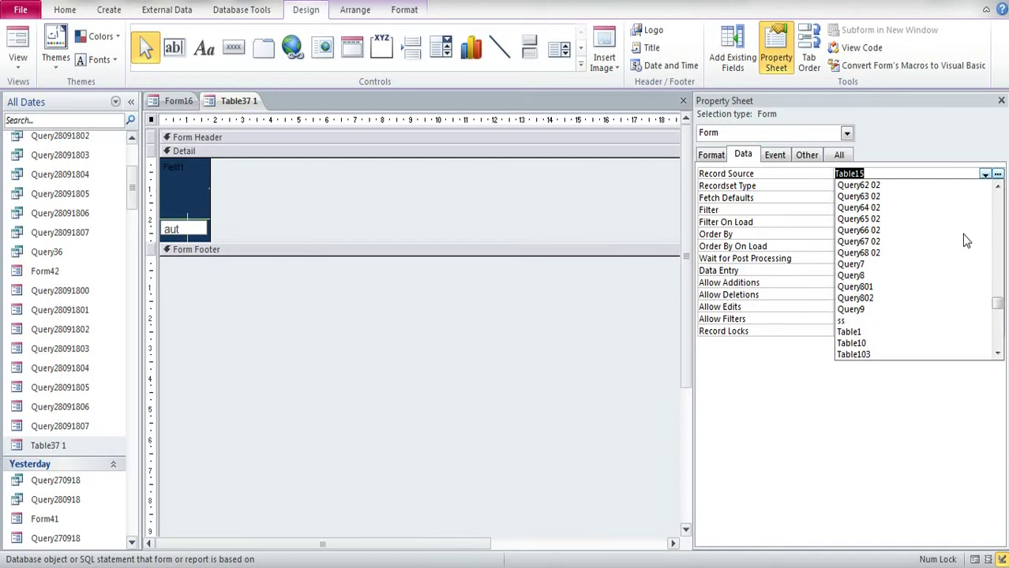
{"action": "scroll", "coordinate": [959, 235], "scroll_direction": "up", "scroll_amount": 6}
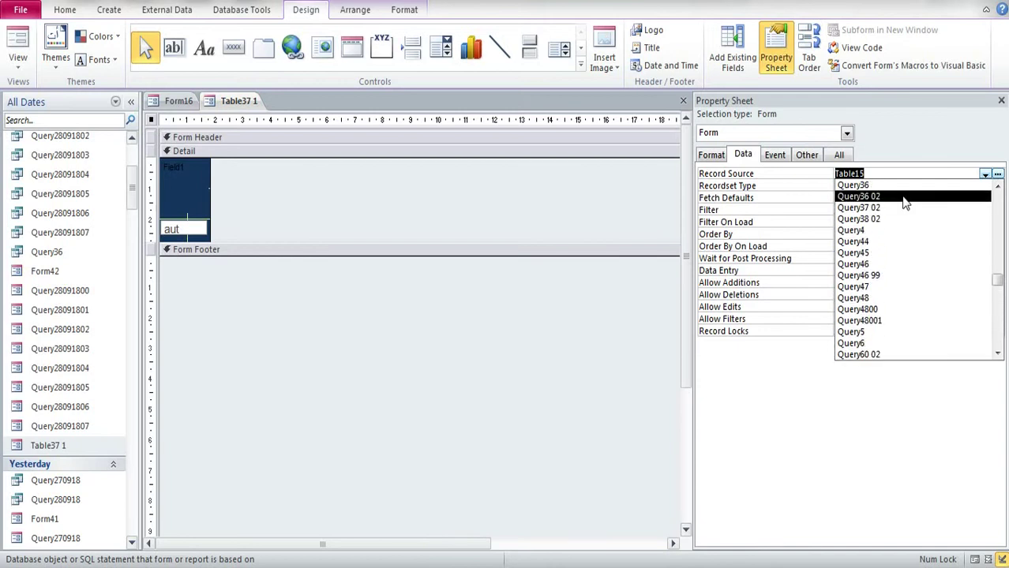
{"action": "left_click", "coordinate": [888, 186]}
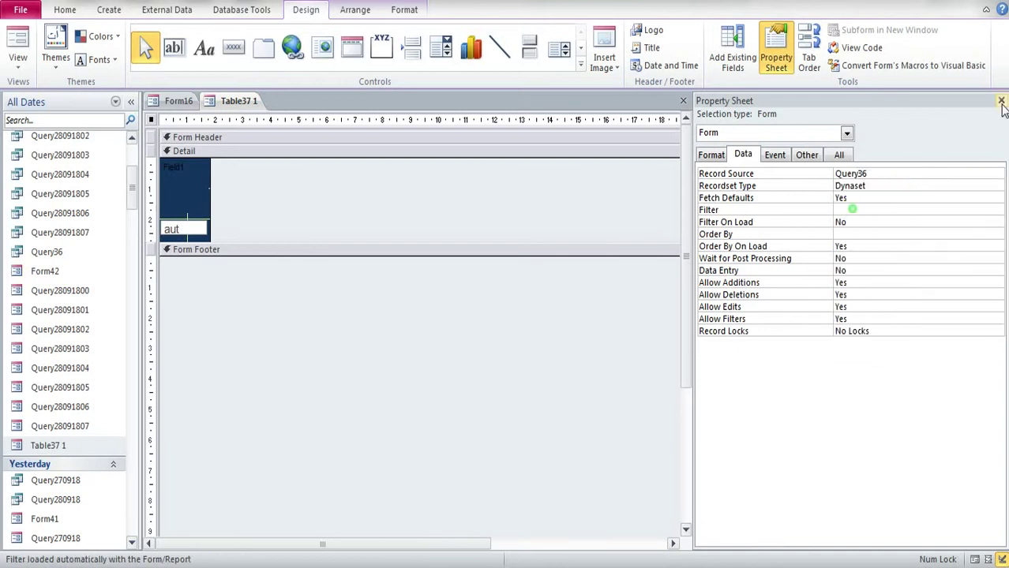
{"action": "left_click", "coordinate": [1001, 102]}
{"action": "left_click", "coordinate": [1001, 101]}
{"action": "left_click", "coordinate": [453, 324]}
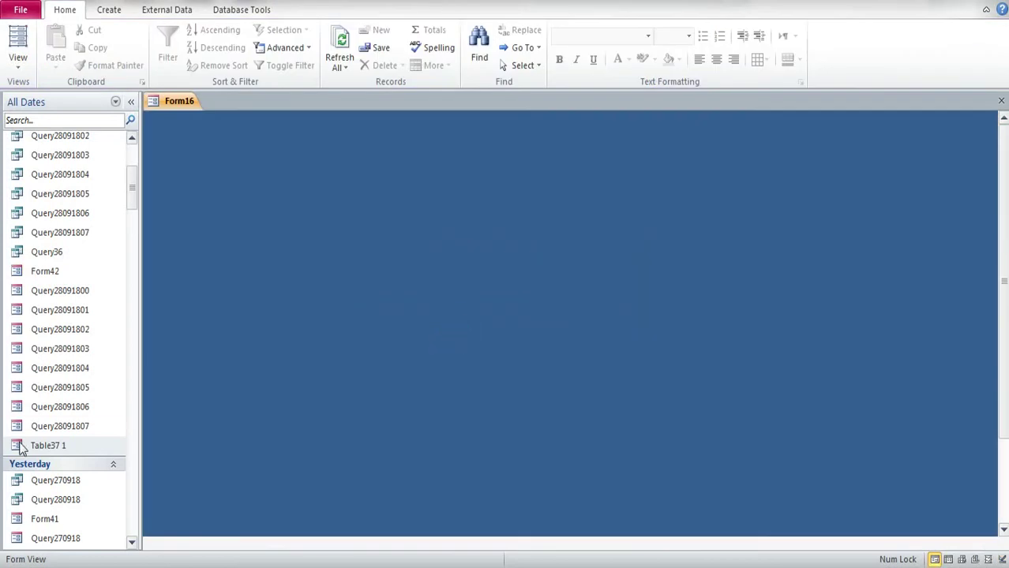
Step: Open the Table37 1 form in Form View to check it, then close it
{"action": "double_click", "coordinate": [21, 447]}
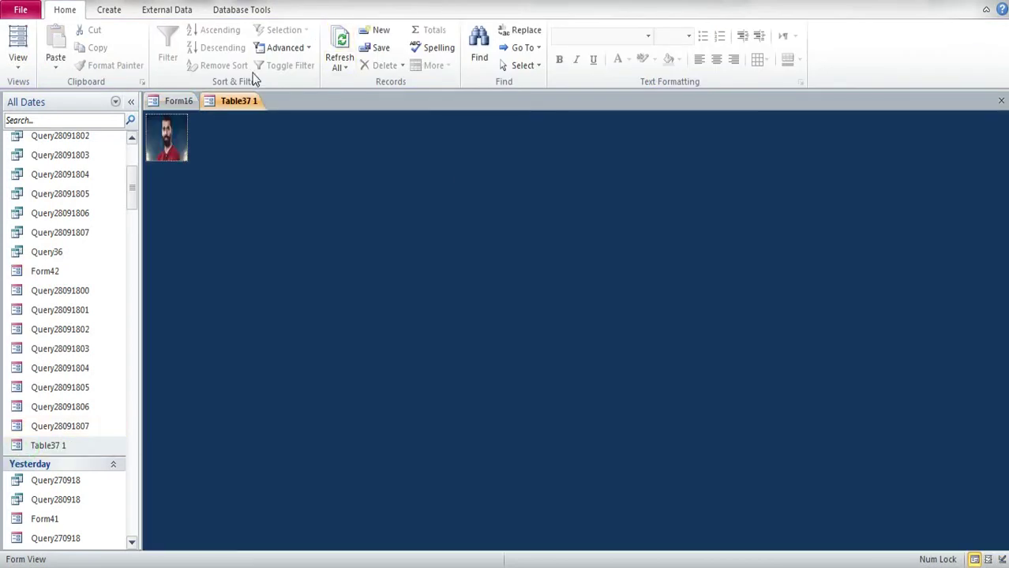
{"action": "right_click", "coordinate": [239, 101]}
{"action": "left_click", "coordinate": [276, 125]}
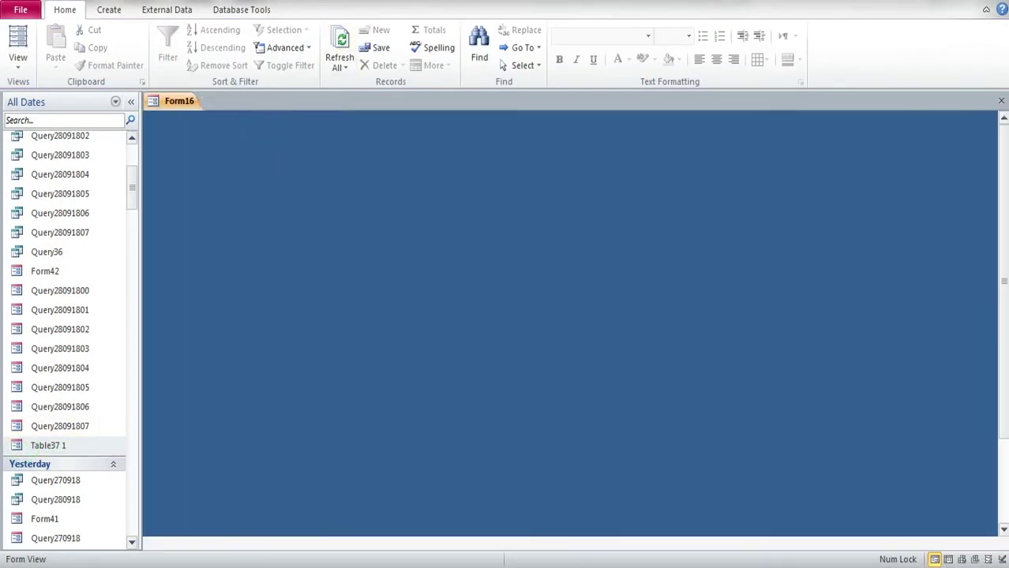
{"action": "right_click", "coordinate": [707, 562]}
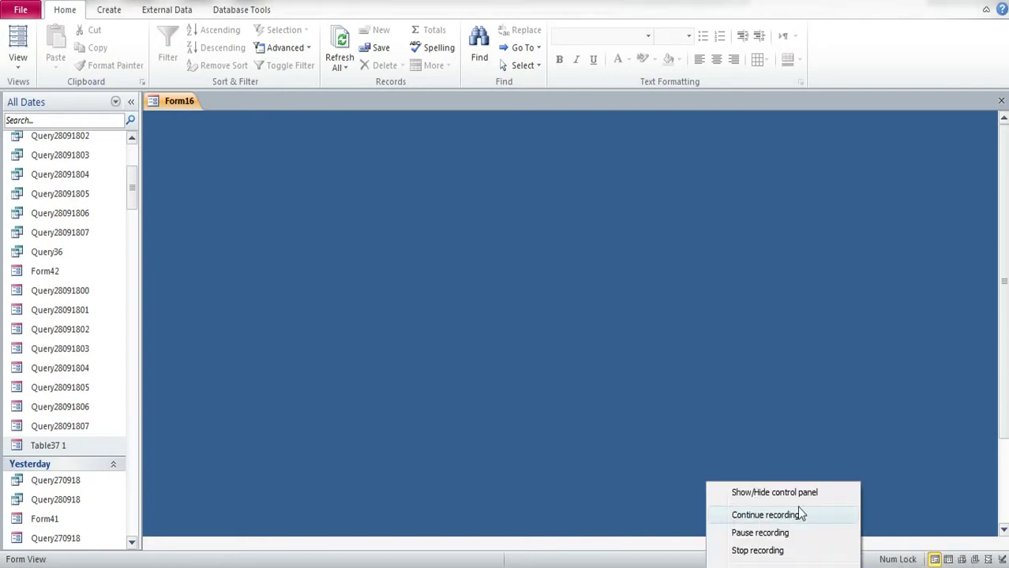
{"action": "left_click", "coordinate": [792, 498]}
{"action": "left_click", "coordinate": [312, 497]}
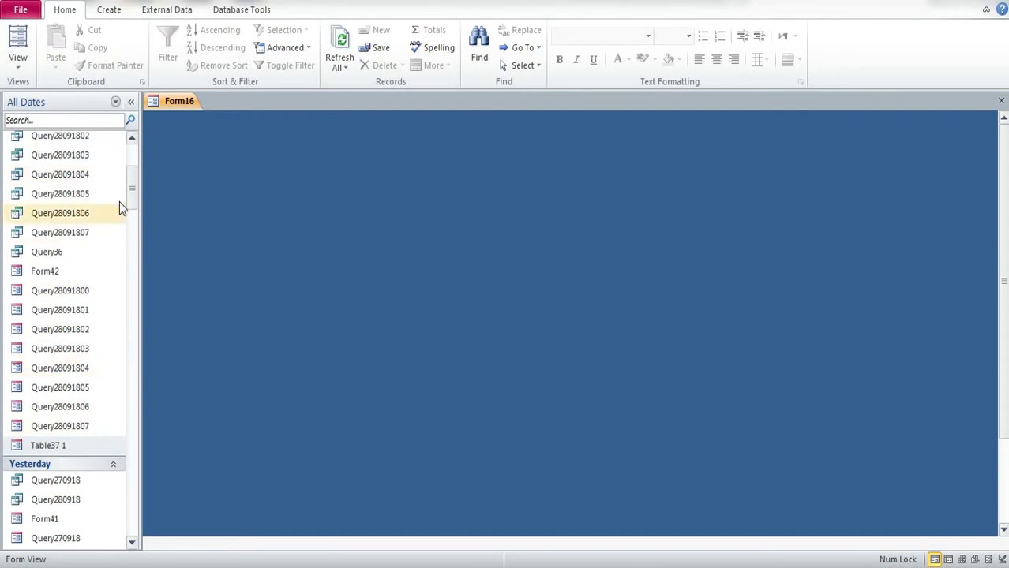
{"action": "left_click_drag", "start_coordinate": [123, 196], "coordinate": [132, 162]}
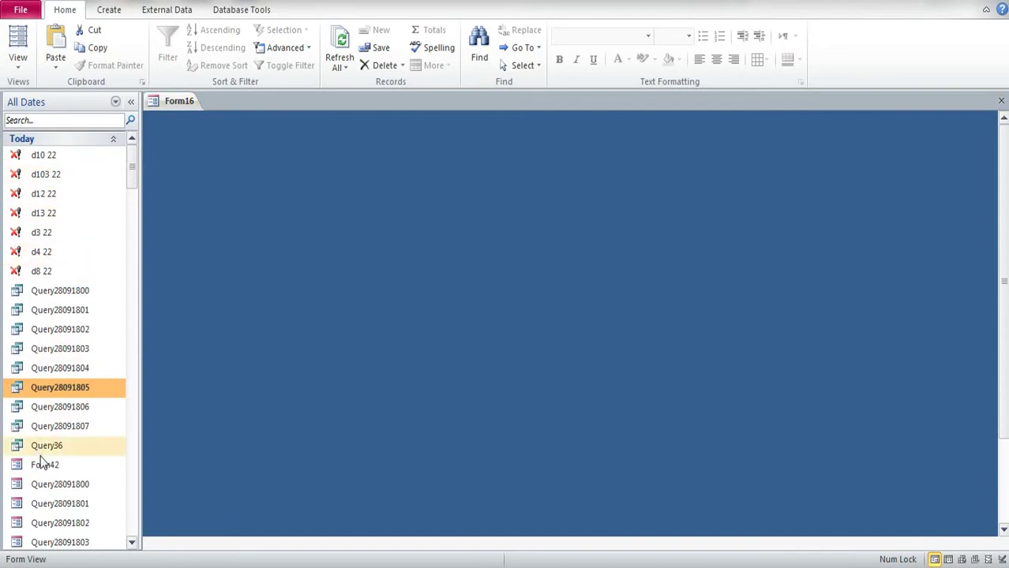
Step: Open and close the Form42 delete-confirmation popup, then close Form16
{"action": "double_click", "coordinate": [45, 463]}
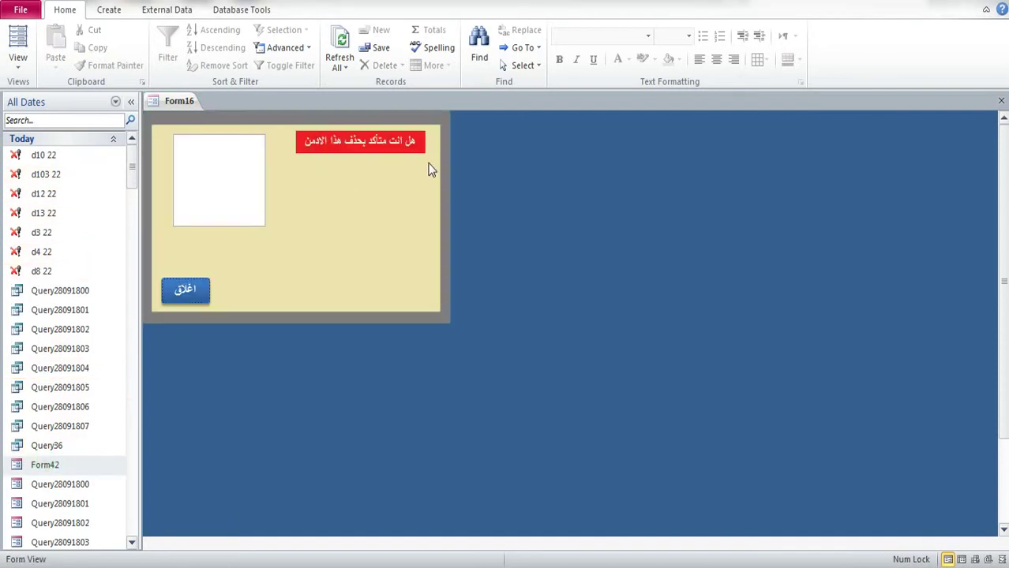
{"action": "left_click", "coordinate": [184, 292]}
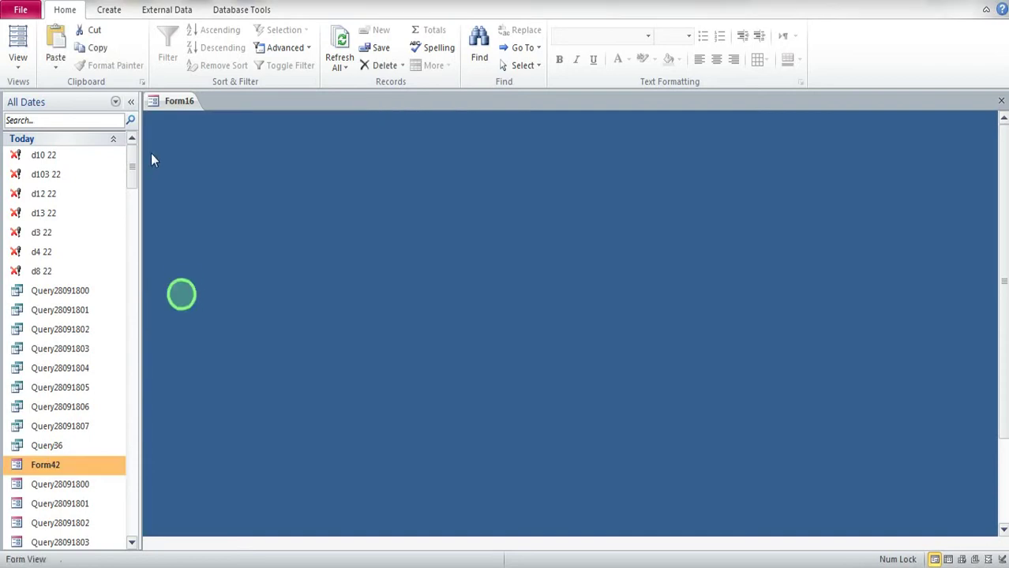
{"action": "right_click", "coordinate": [166, 103]}
{"action": "left_click", "coordinate": [199, 135]}
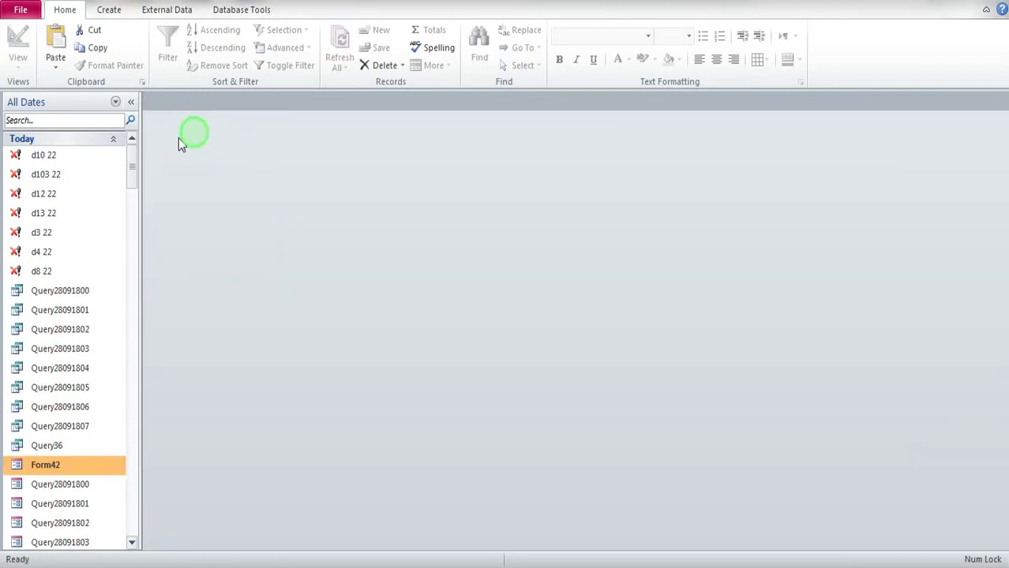
Step: Find Form23 by searching '23', open it, and switch it to Design View
{"action": "left_click", "coordinate": [56, 120]}
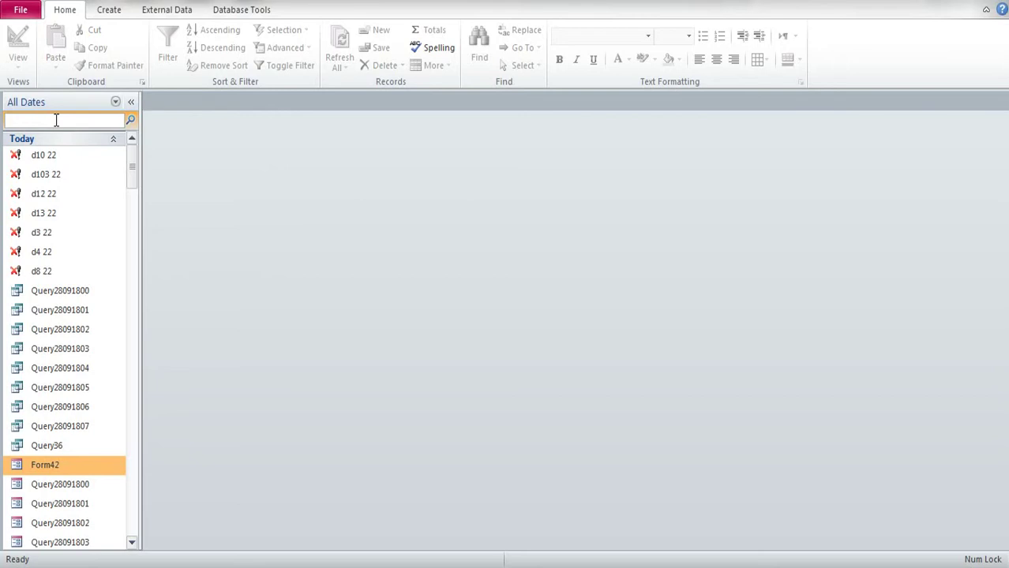
{"action": "type", "text": "23"}
{"action": "left_click", "coordinate": [37, 229]}
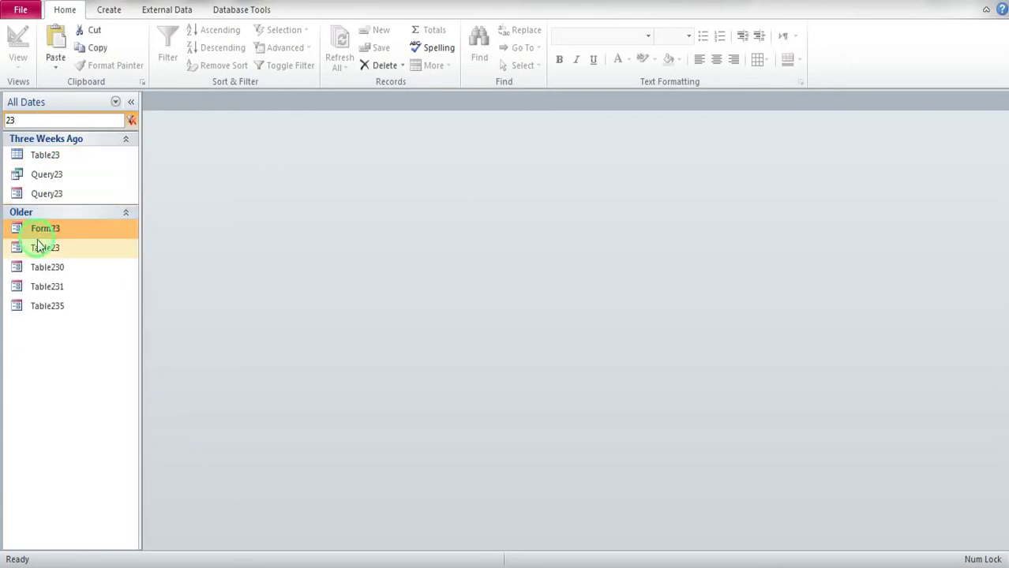
{"action": "double_click", "coordinate": [38, 234]}
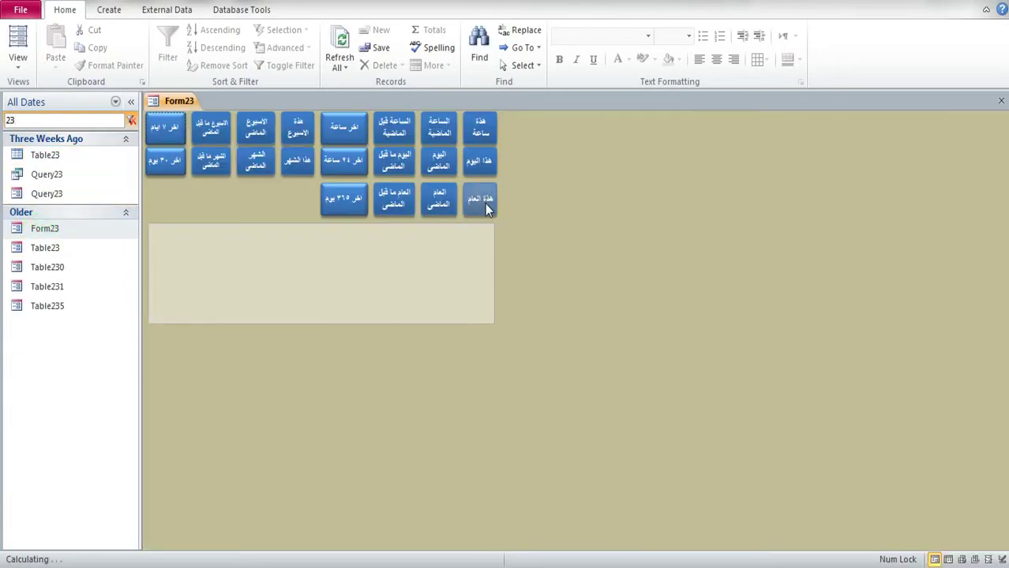
{"action": "left_click", "coordinate": [485, 217]}
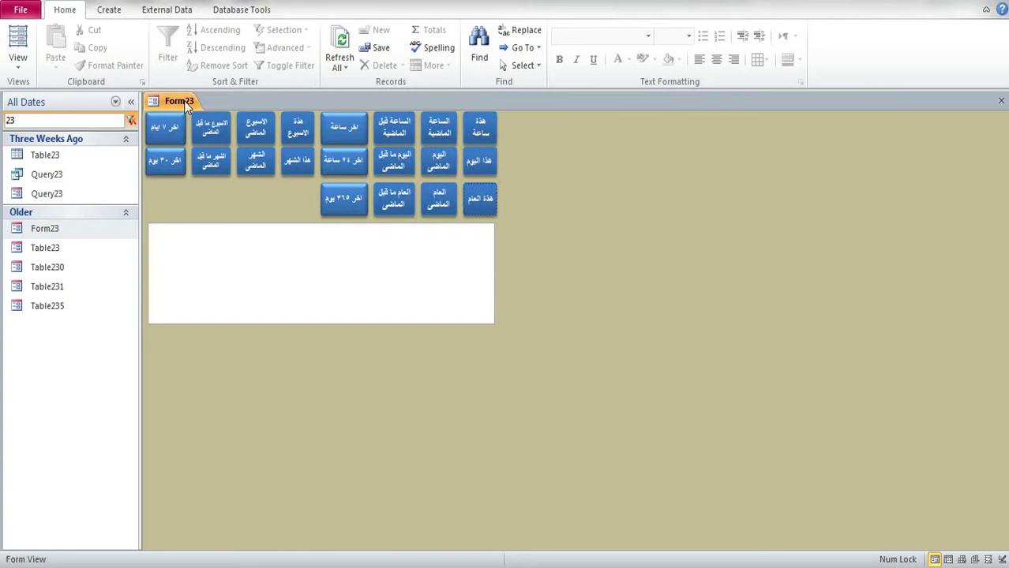
{"action": "right_click", "coordinate": [720, 197]}
{"action": "left_click", "coordinate": [755, 237]}
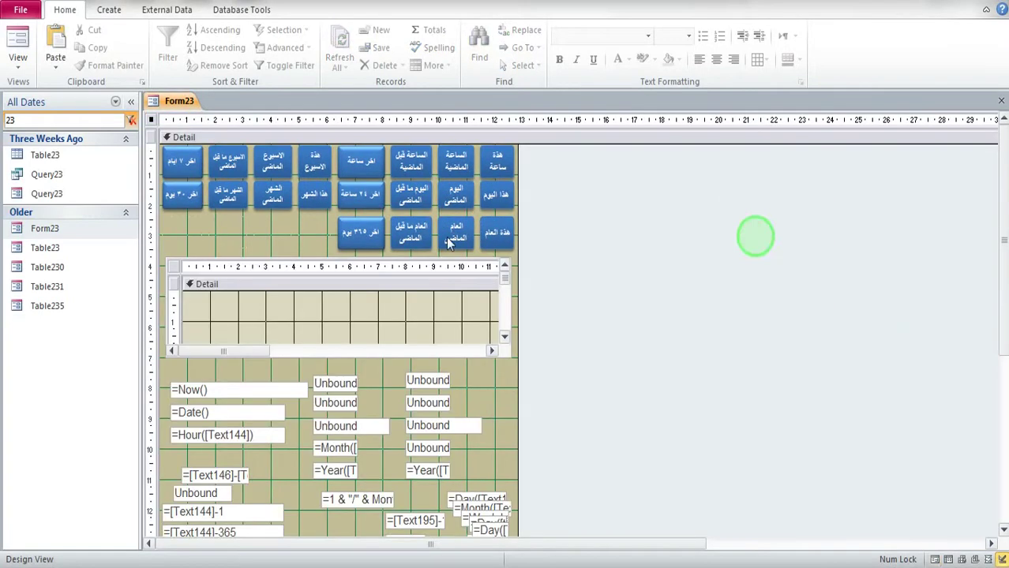
Step: Inspect the هذا العام button's events and the subform control's name, Child142
{"action": "left_click", "coordinate": [405, 257]}
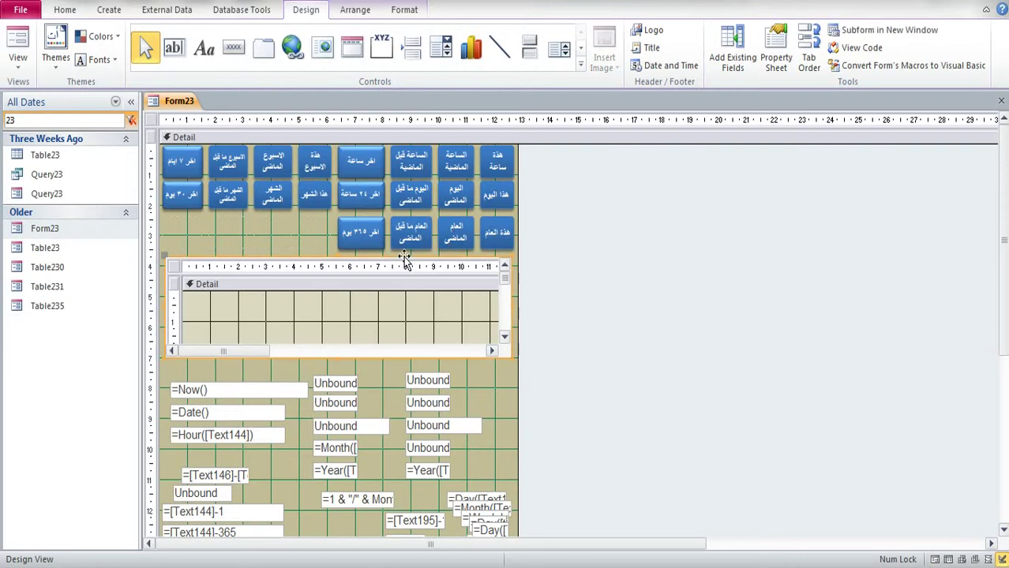
{"action": "left_click", "coordinate": [478, 246]}
{"action": "left_click", "coordinate": [776, 56]}
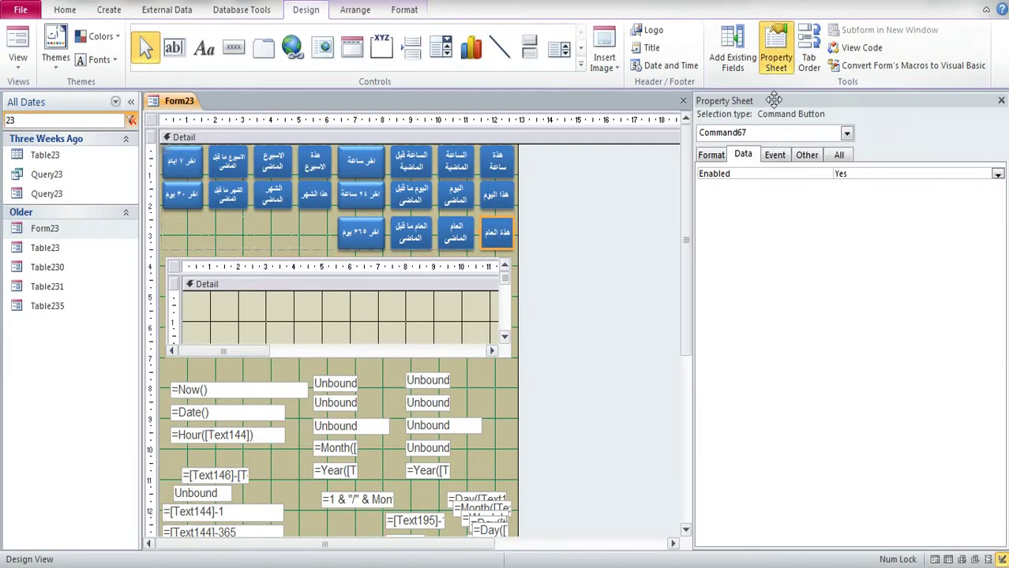
{"action": "left_click", "coordinate": [778, 155]}
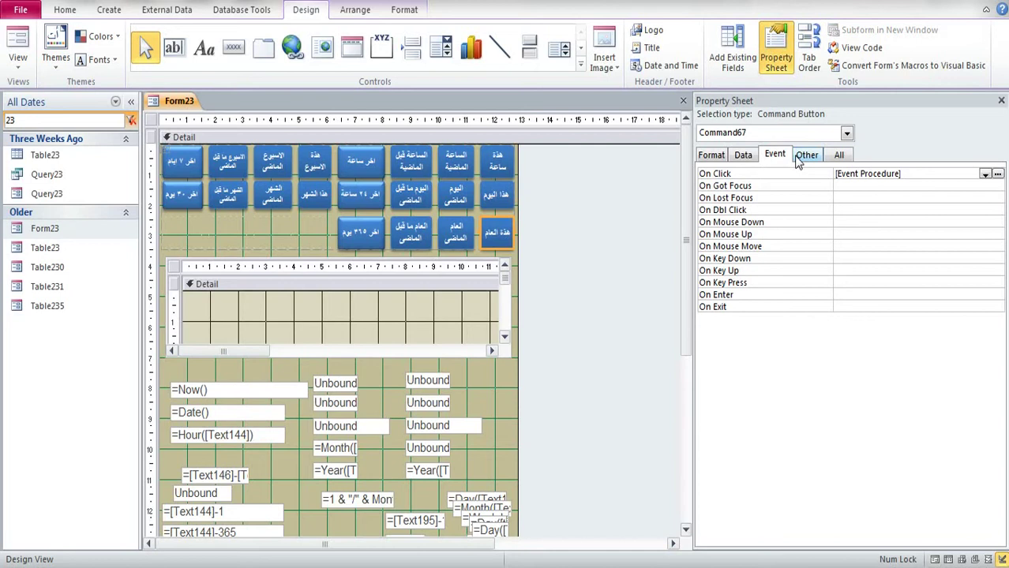
{"action": "left_click", "coordinate": [175, 266]}
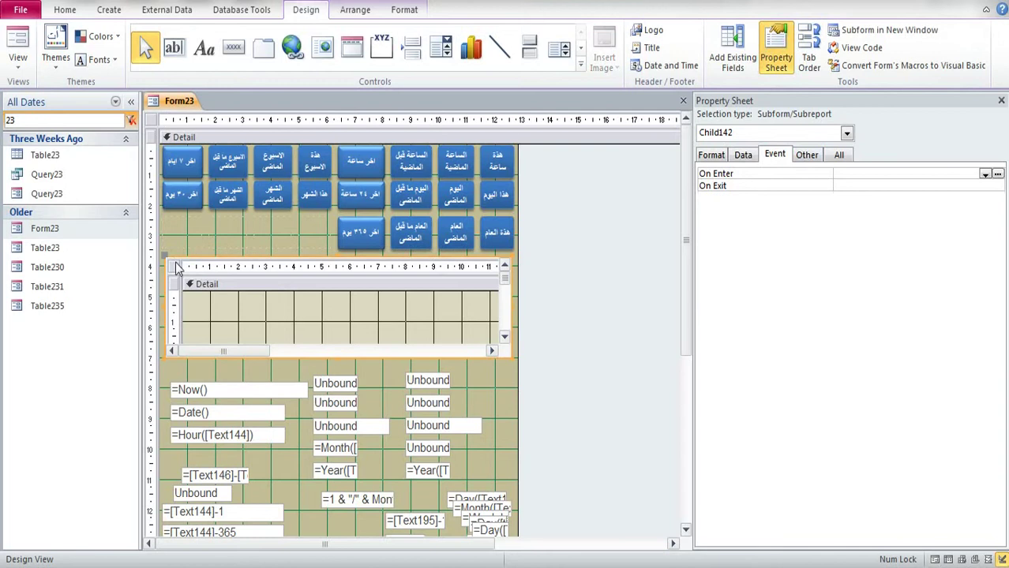
{"action": "left_click", "coordinate": [806, 156]}
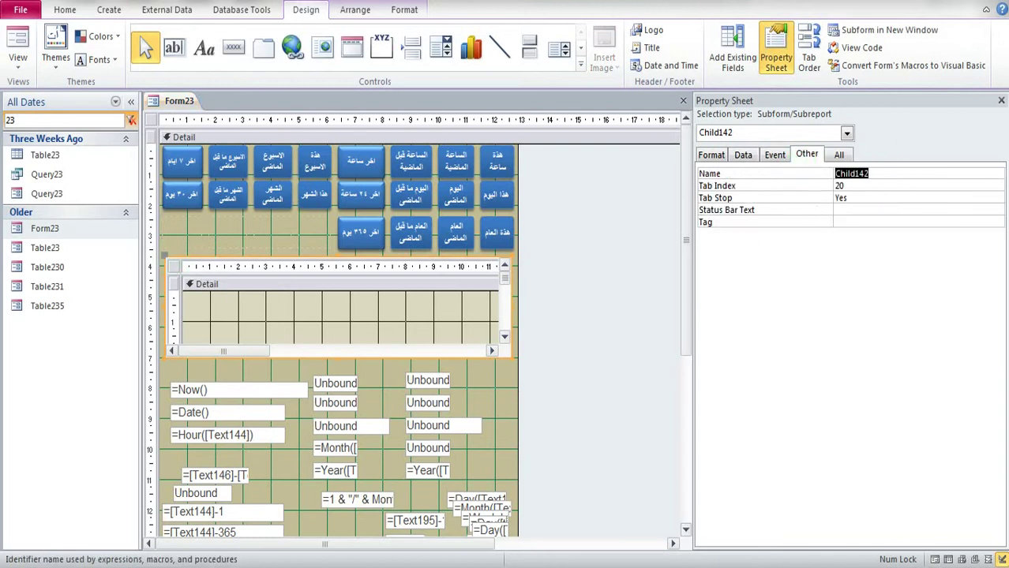
Step: Replace the Notepad contents with the subform name Child142
{"action": "key", "text": "alt+Tab"}
{"action": "left_click", "coordinate": [445, 351]}
{"action": "key", "text": "ctrl+a"}
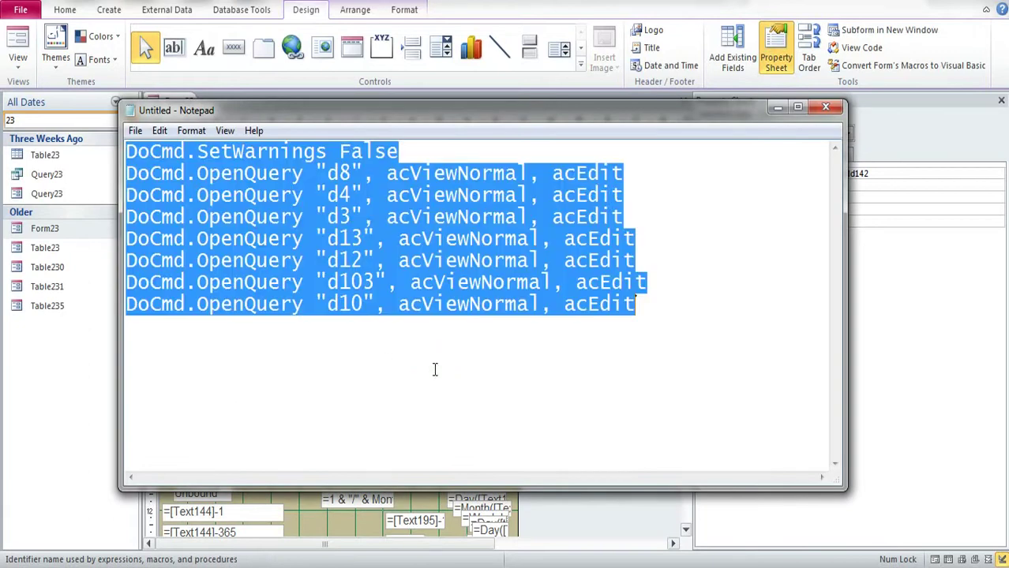
{"action": "key", "text": "Delete"}
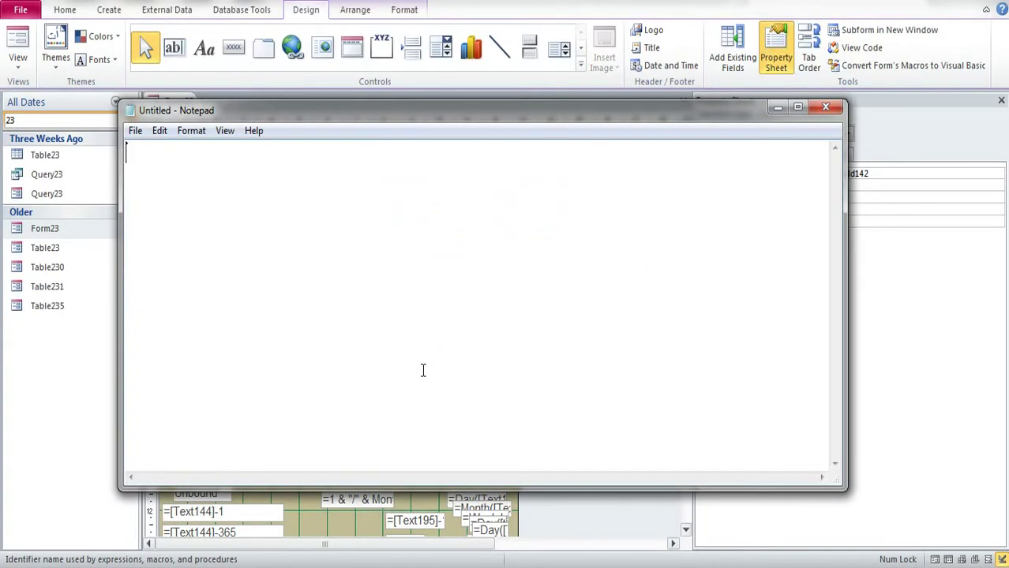
{"action": "type", "text": "Child142"}
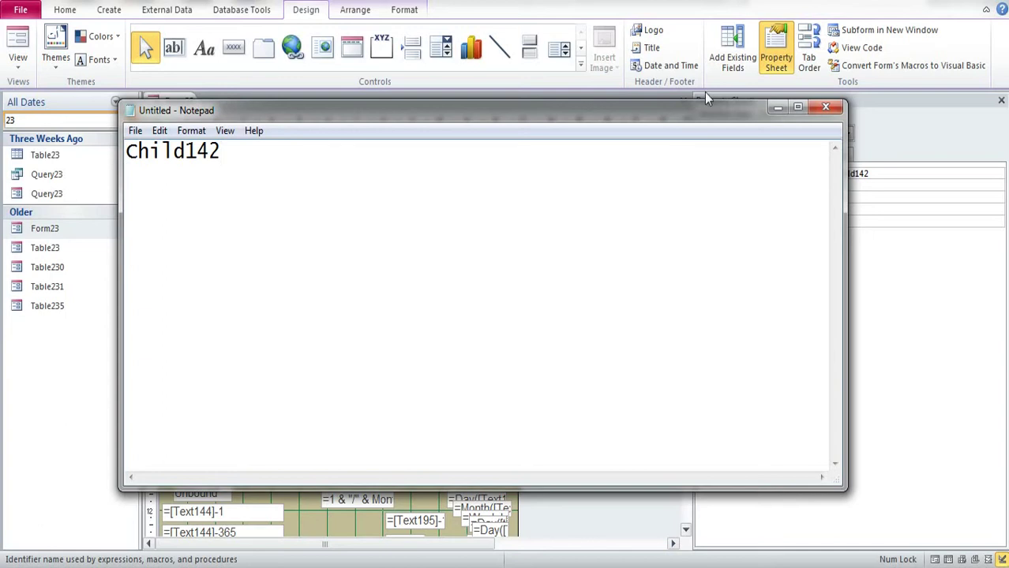
Step: Open the On Click VBA code of the هذا العام button Command67
{"action": "left_click", "coordinate": [777, 108]}
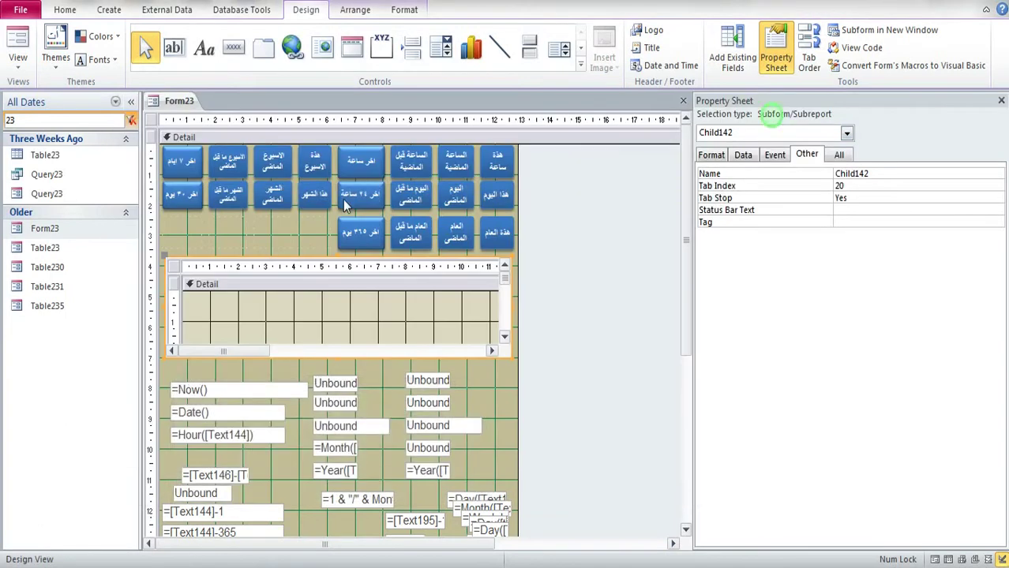
{"action": "left_click", "coordinate": [488, 241]}
{"action": "left_click", "coordinate": [775, 155]}
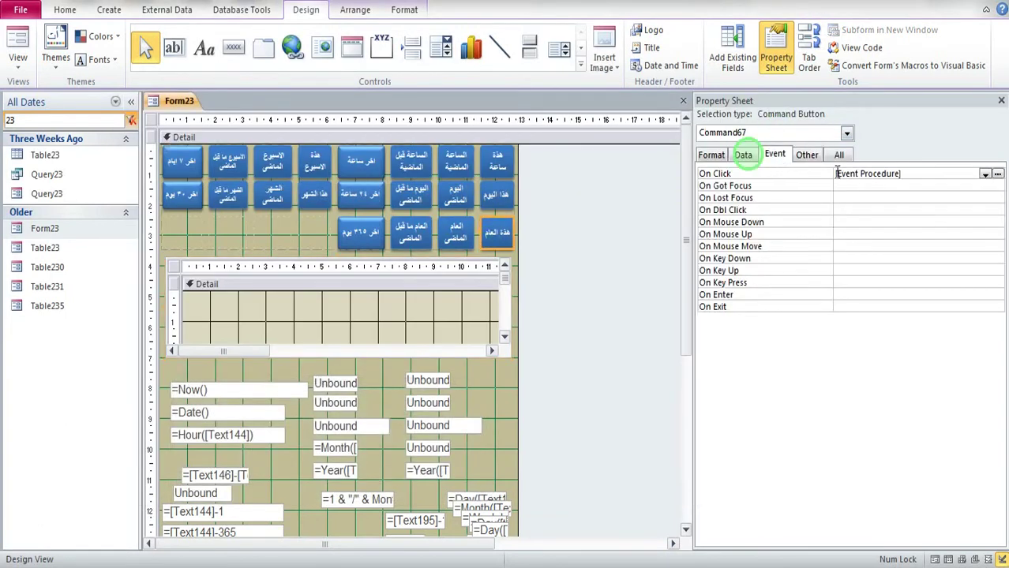
{"action": "left_click", "coordinate": [916, 174]}
{"action": "left_click", "coordinate": [998, 174]}
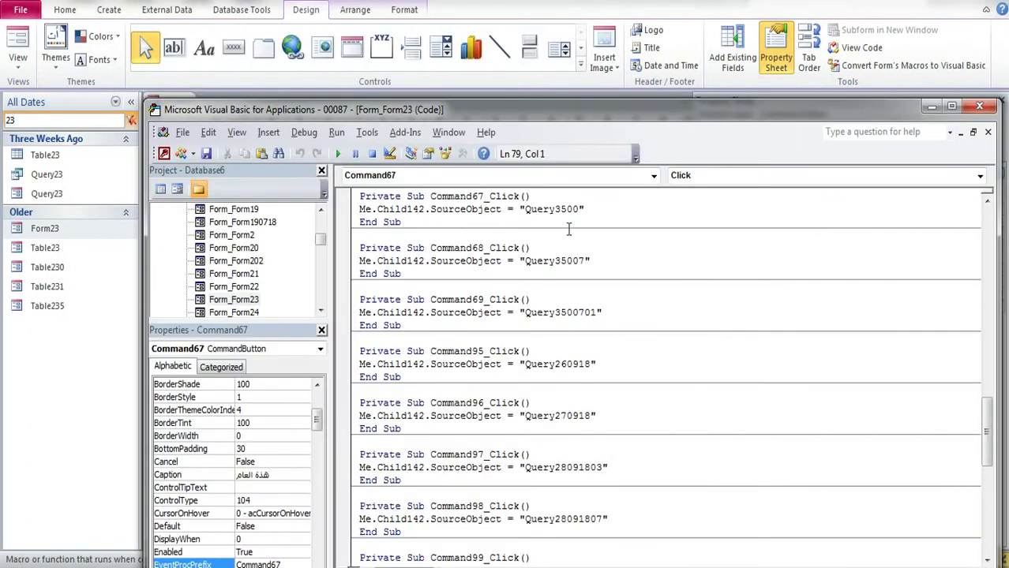
Step: Copy Query3500 from the code, filter the object list to it, and add it to Notepad
{"action": "left_click_drag", "start_coordinate": [523, 215], "coordinate": [575, 219]}
{"action": "key", "text": "ctrl+c"}
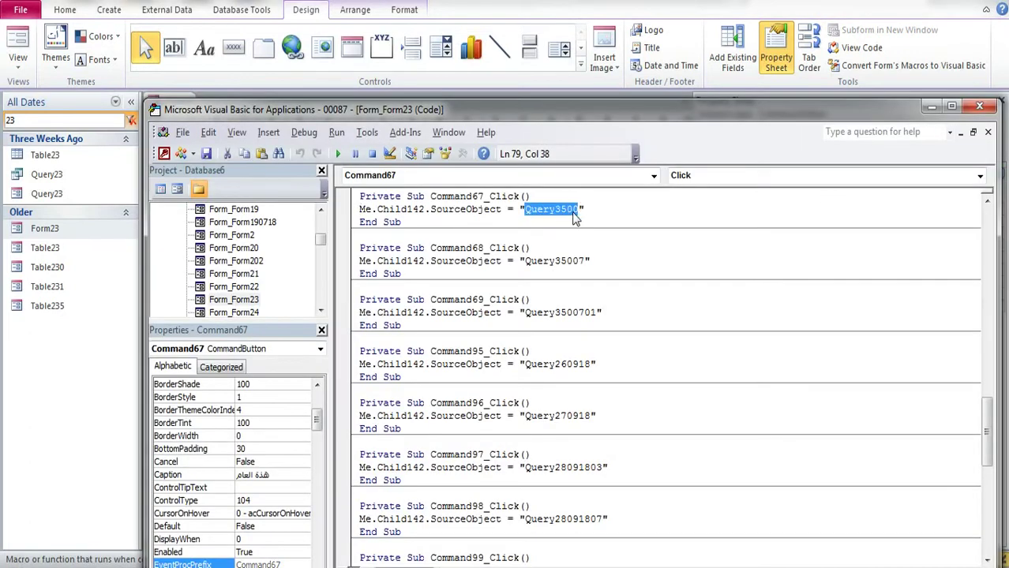
{"action": "left_click", "coordinate": [980, 106]}
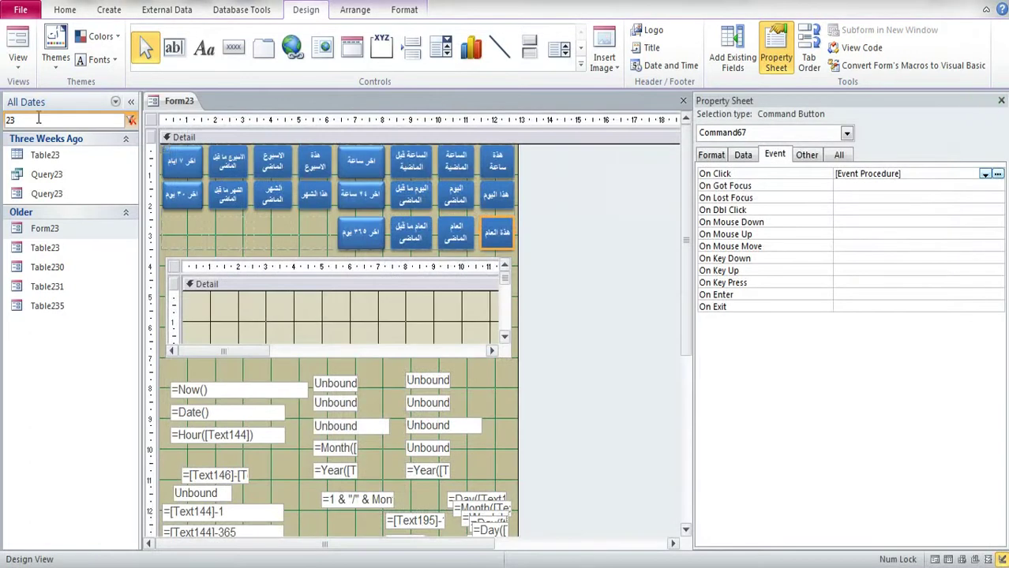
{"action": "double_click", "coordinate": [30, 119]}
{"action": "key", "text": "ctrl+v"}
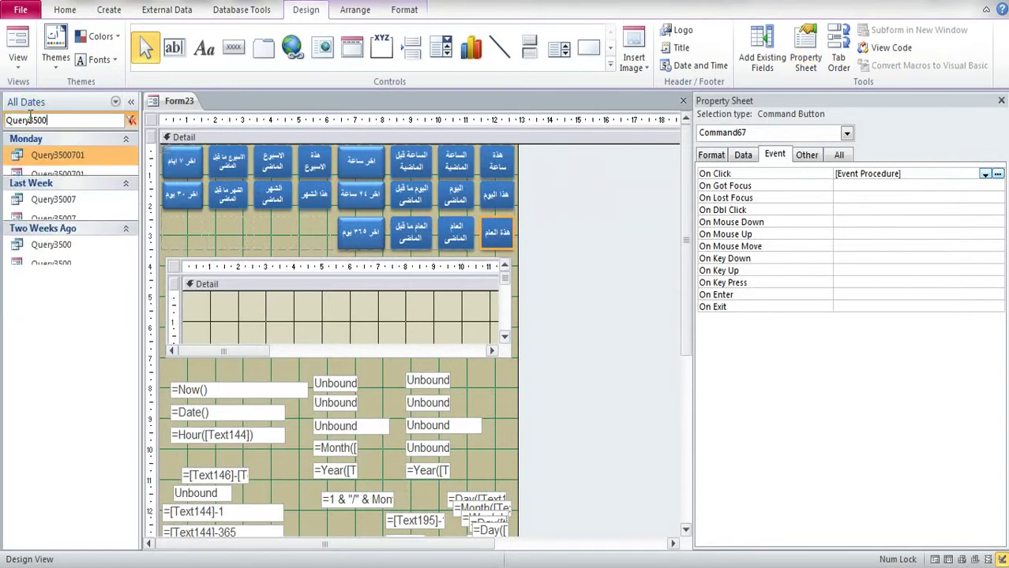
{"action": "right_click", "coordinate": [60, 287]}
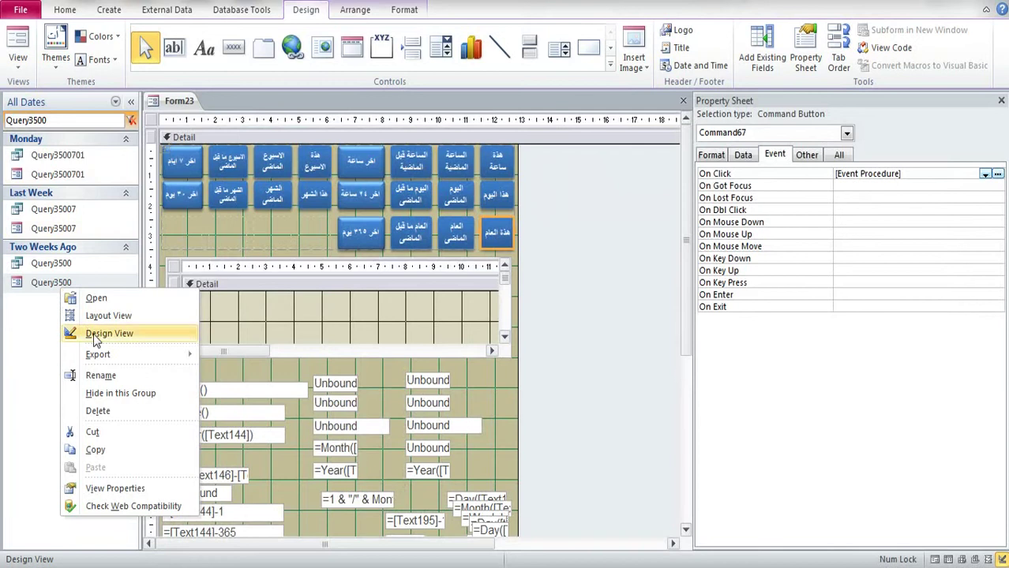
{"action": "left_click", "coordinate": [102, 376]}
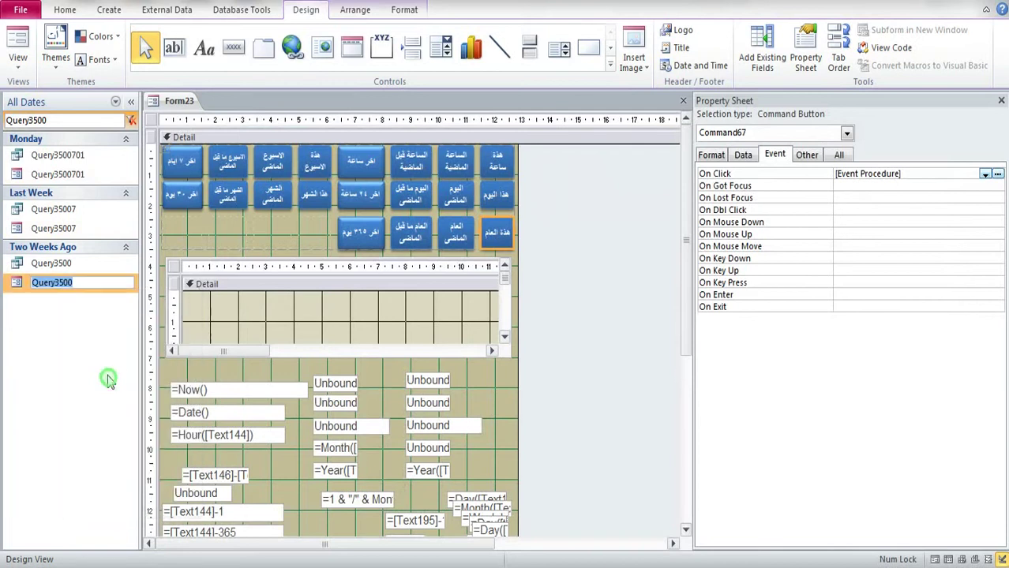
{"action": "key", "text": "alt+Tab"}
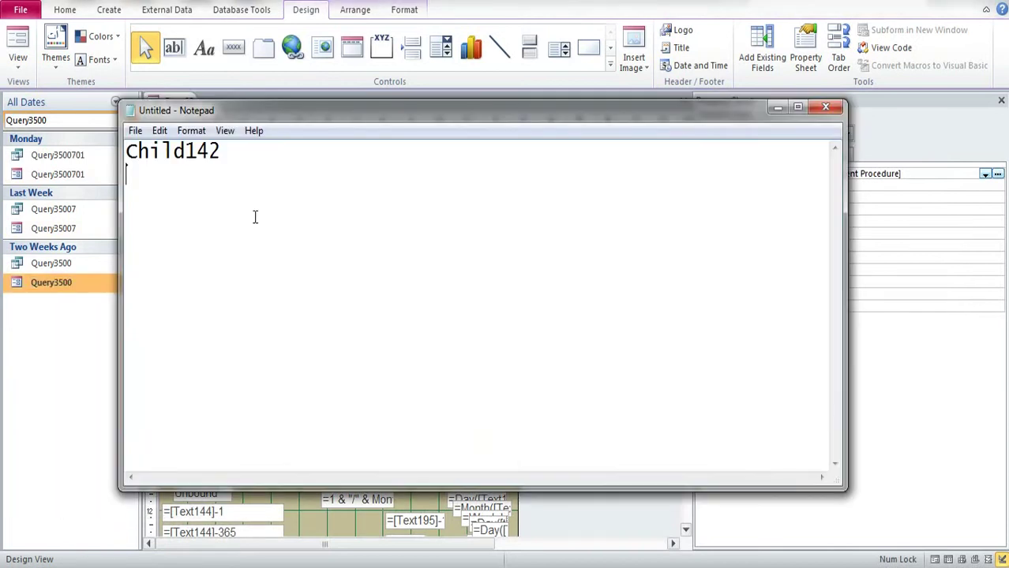
{"action": "key", "text": "ctrl+v"}
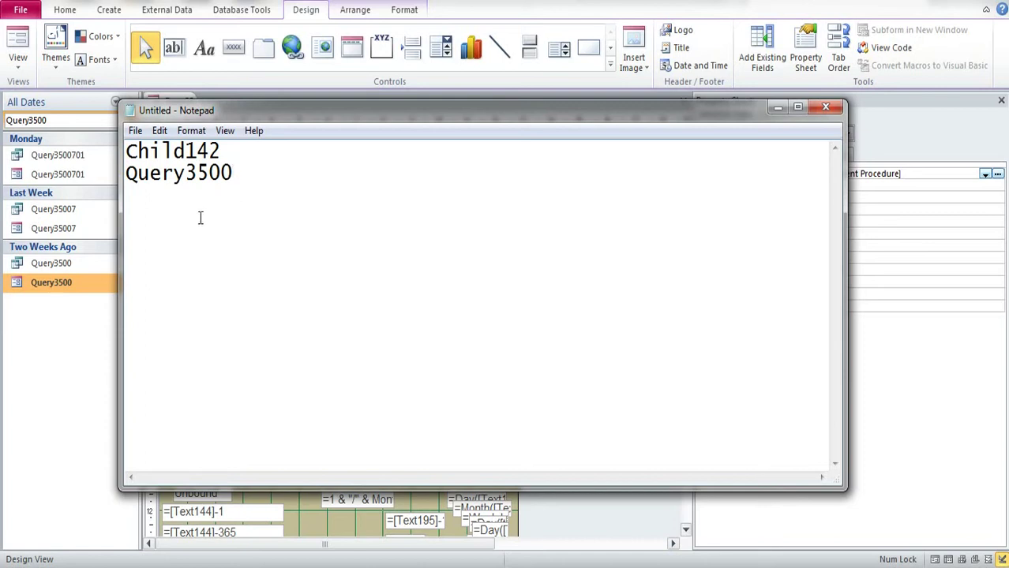
Step: Open the Query3500 form, dismiss the parameter prompt, and call up its options
{"action": "left_click", "coordinate": [47, 289]}
{"action": "double_click", "coordinate": [46, 285]}
{"action": "key", "text": "Escape"}
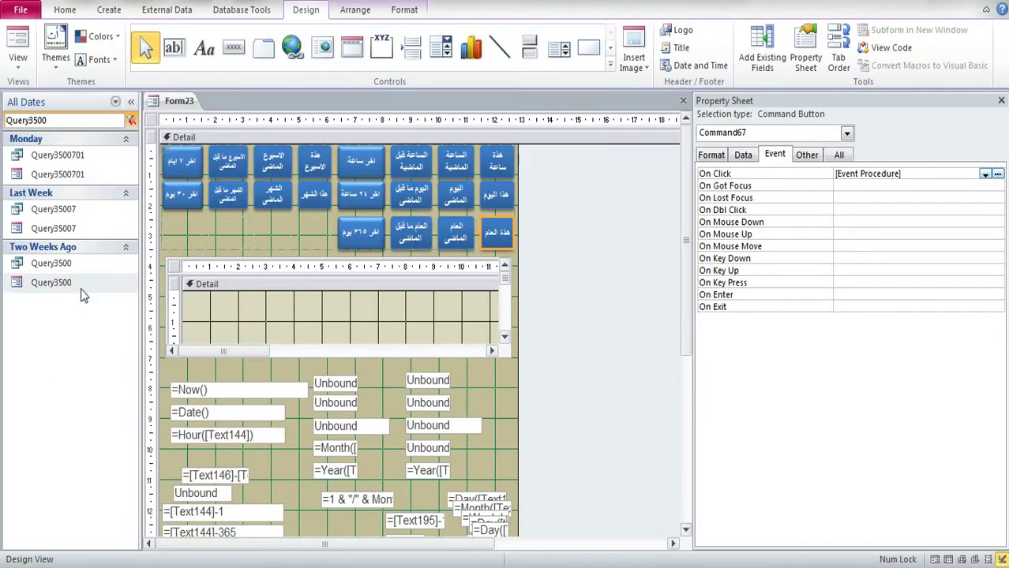
{"action": "right_click", "coordinate": [64, 289]}
Step: Save Form23's changes and copy the 'Name of Addiction' text box name from Query3500's design
{"action": "left_click", "coordinate": [111, 331]}
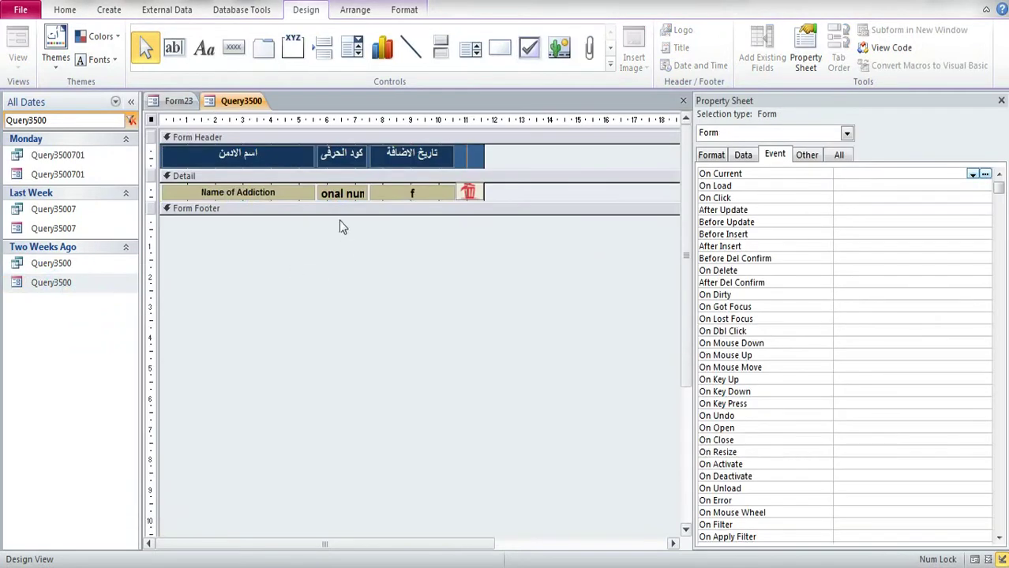
{"action": "left_click", "coordinate": [255, 195]}
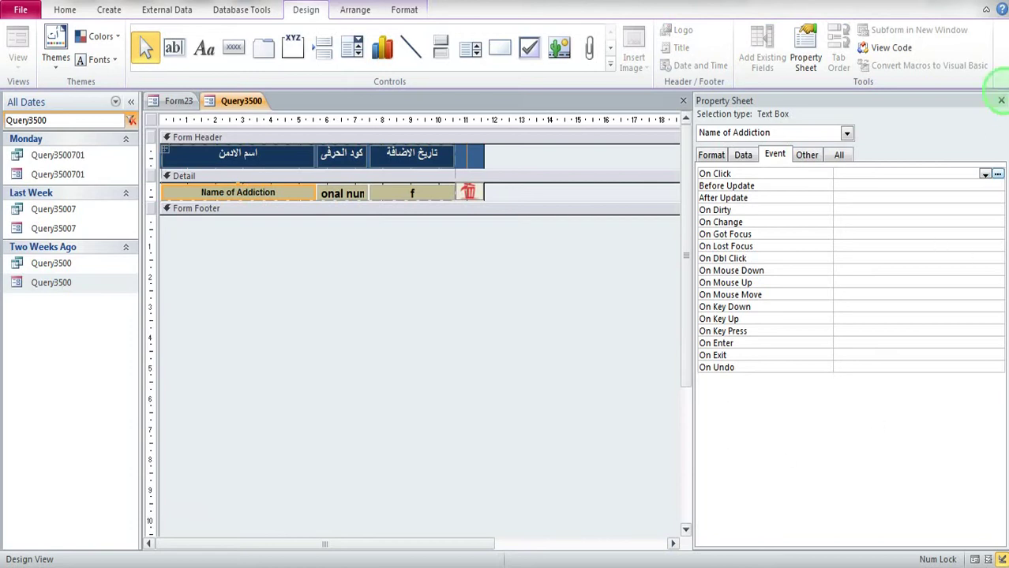
{"action": "left_click", "coordinate": [995, 11]}
{"action": "left_click", "coordinate": [439, 325]}
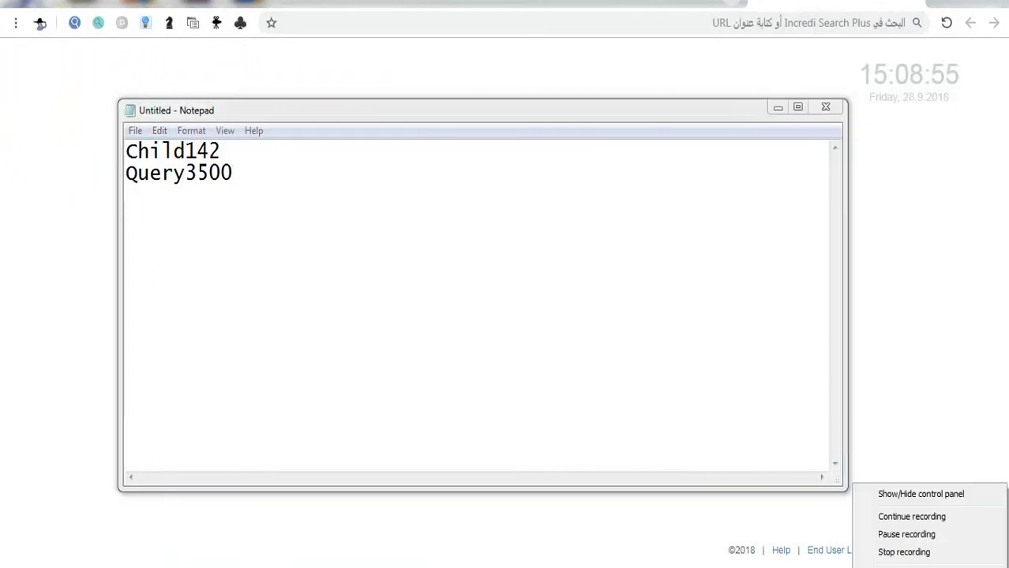
{"action": "left_click", "coordinate": [892, 493]}
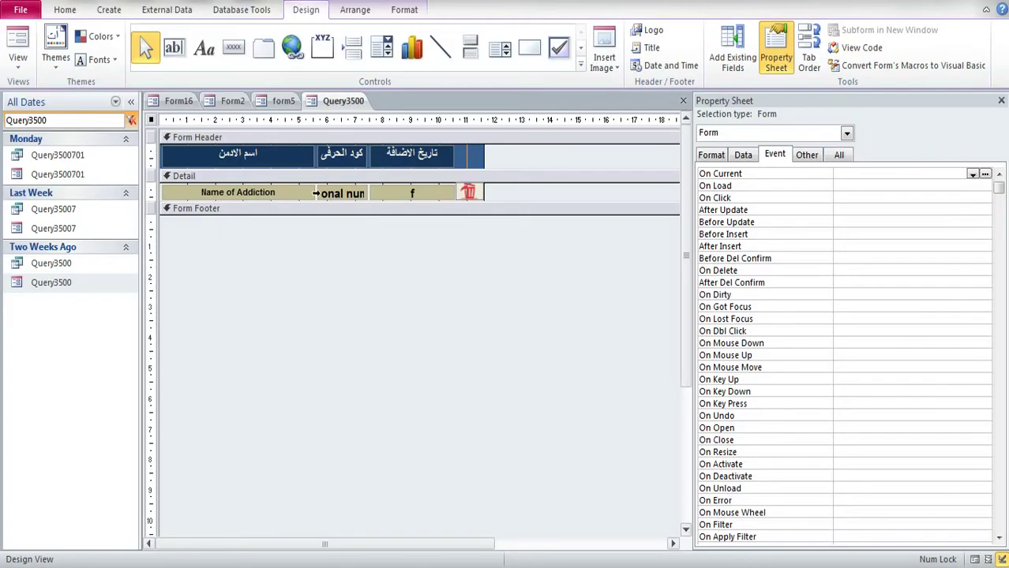
{"action": "left_click", "coordinate": [291, 195]}
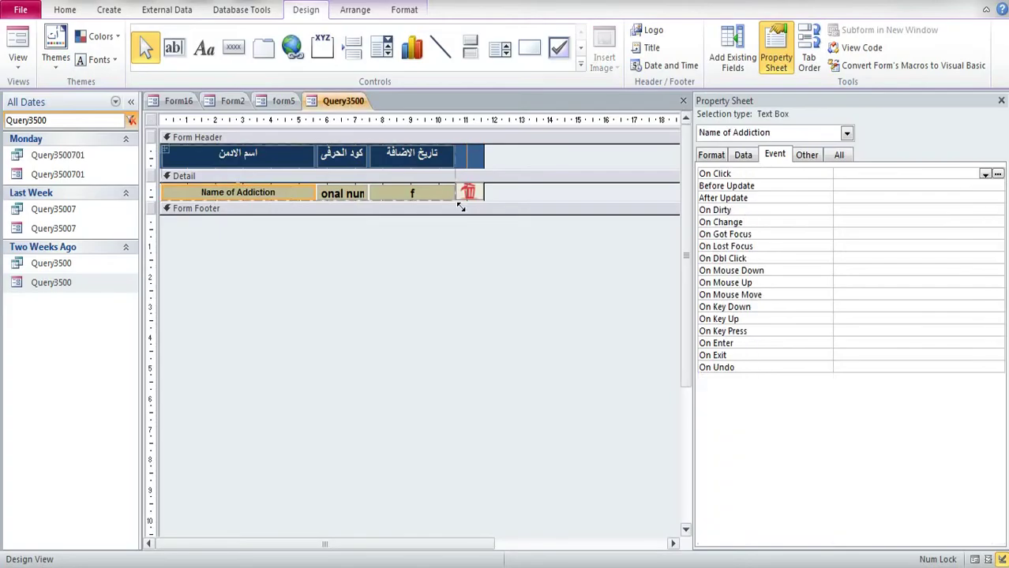
{"action": "left_click", "coordinate": [803, 155]}
{"action": "left_click", "coordinate": [925, 174]}
{"action": "key", "text": "ctrl+c"}
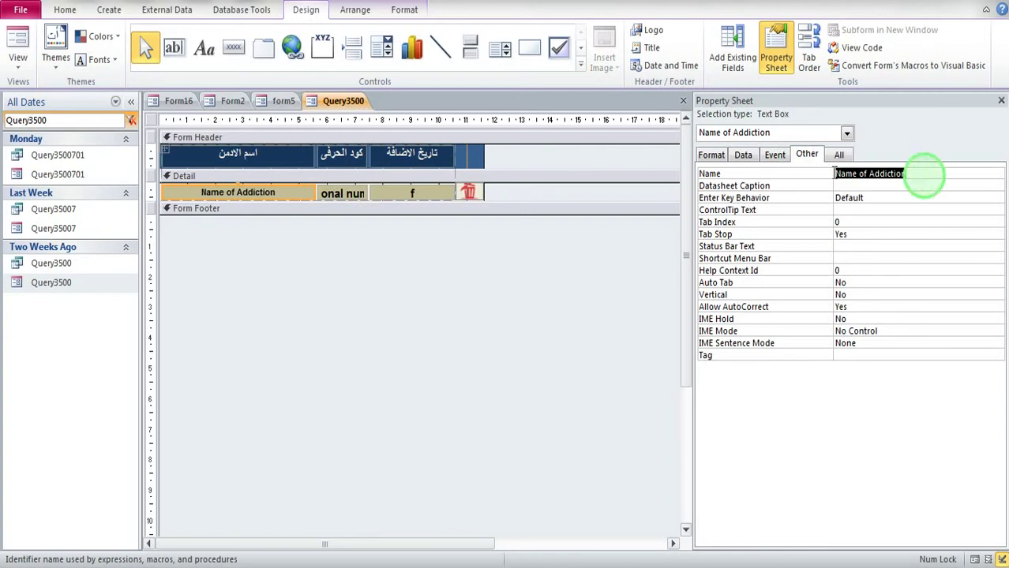
Step: Paste 'Name of Addiction' onto a new line in the Notepad notes, then minimize Notepad
{"action": "key", "text": "alt+Tab"}
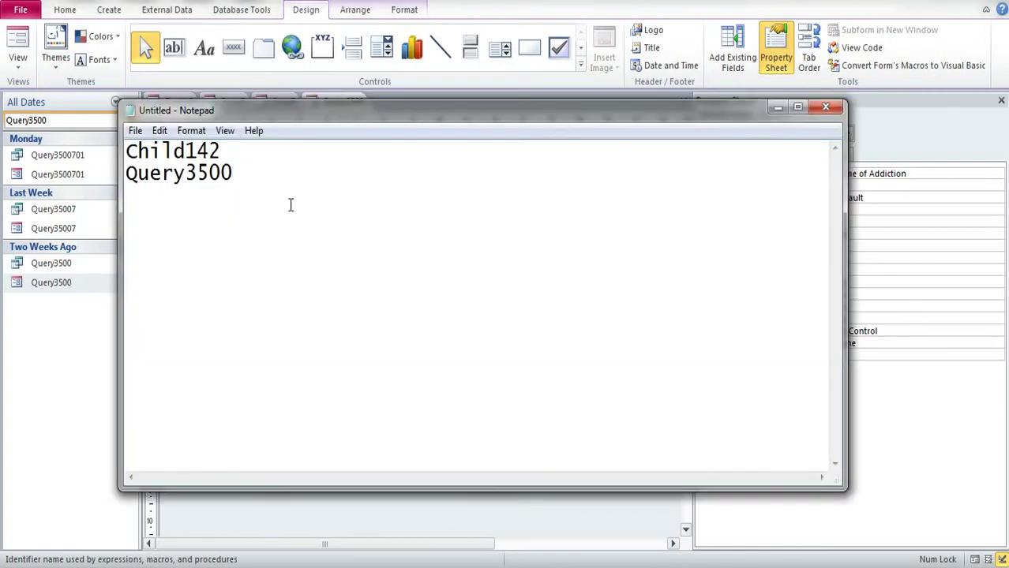
{"action": "key", "text": "Return"}
{"action": "key", "text": "Return"}
{"action": "key", "text": "Return"}
{"action": "key", "text": "ctrl+v"}
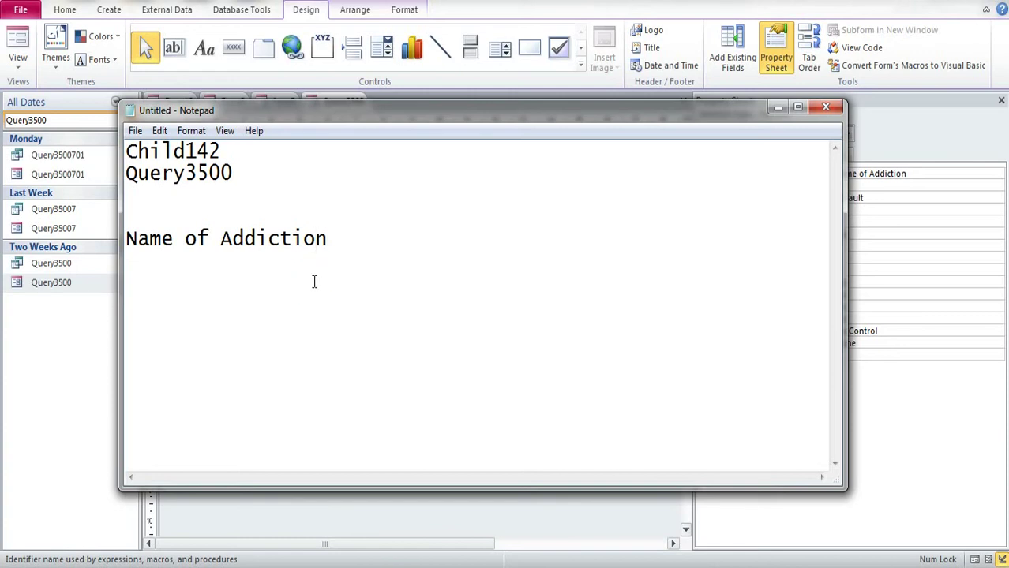
{"action": "left_click", "coordinate": [779, 108]}
Step: Close Query3500's design and show the settings form's by-specific-date admin delete options
{"action": "left_click", "coordinate": [1001, 101]}
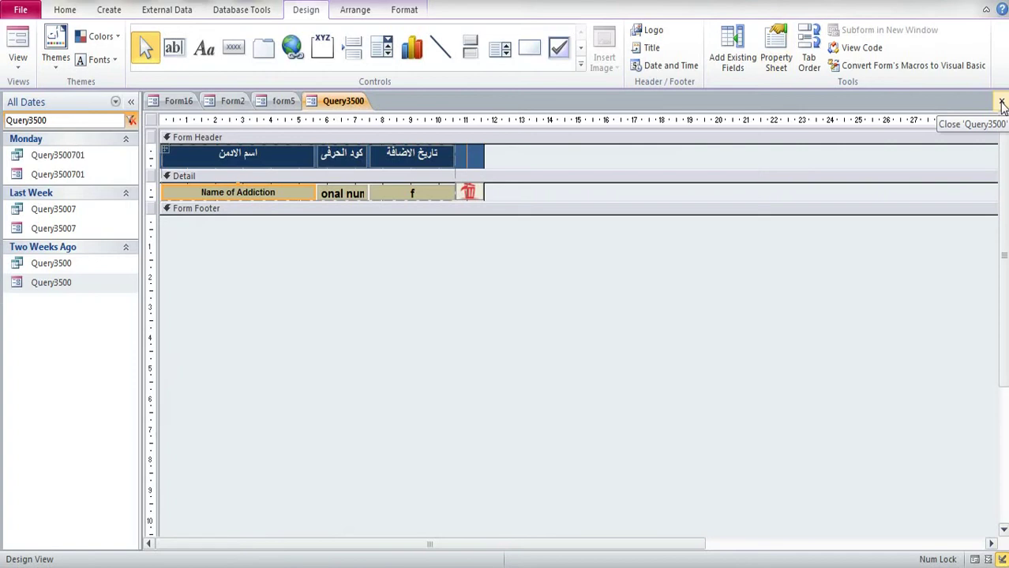
{"action": "left_click", "coordinate": [1001, 101]}
{"action": "left_click", "coordinate": [818, 432]}
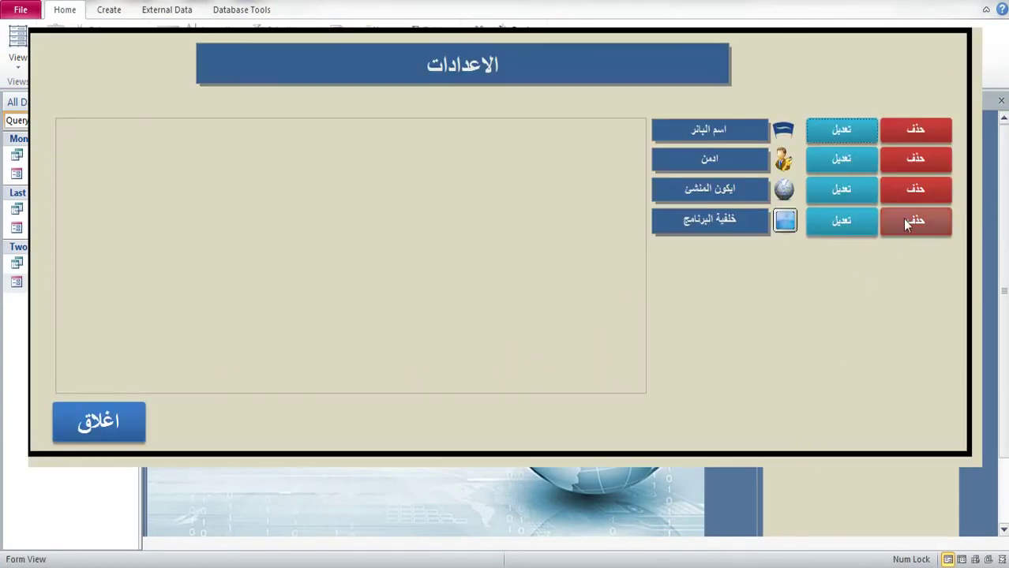
{"action": "left_click", "coordinate": [915, 158]}
{"action": "left_click", "coordinate": [569, 185]}
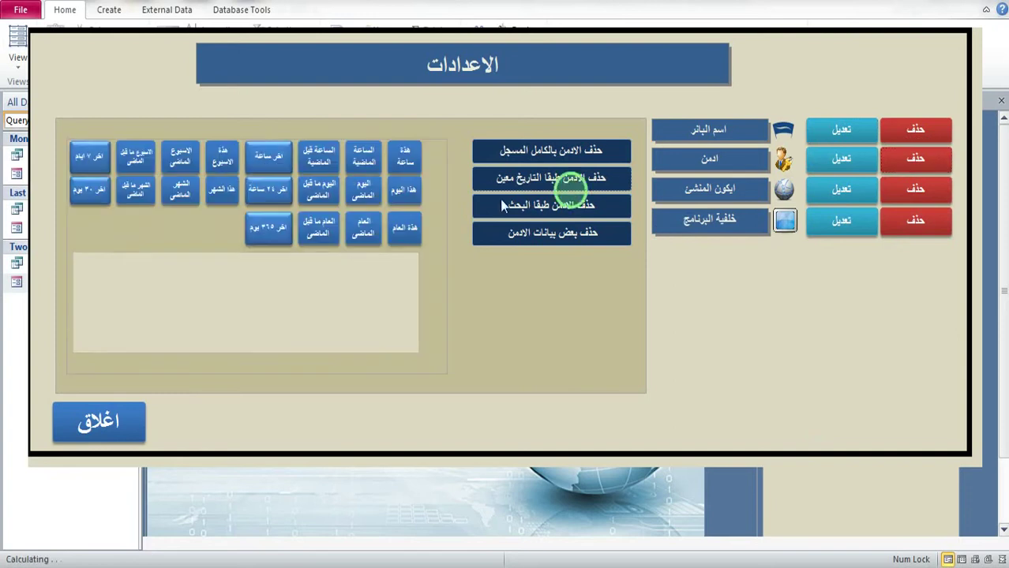
Step: Switch the settings form to Design View, then close the Form 11 8 design
{"action": "right_click", "coordinate": [841, 99]}
{"action": "left_click", "coordinate": [883, 146]}
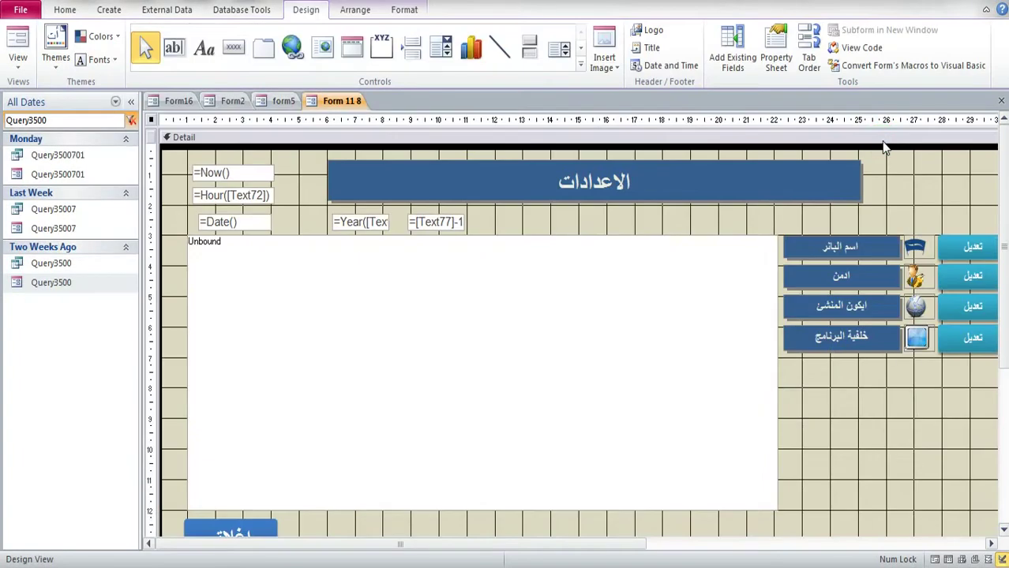
{"action": "right_click", "coordinate": [363, 101]}
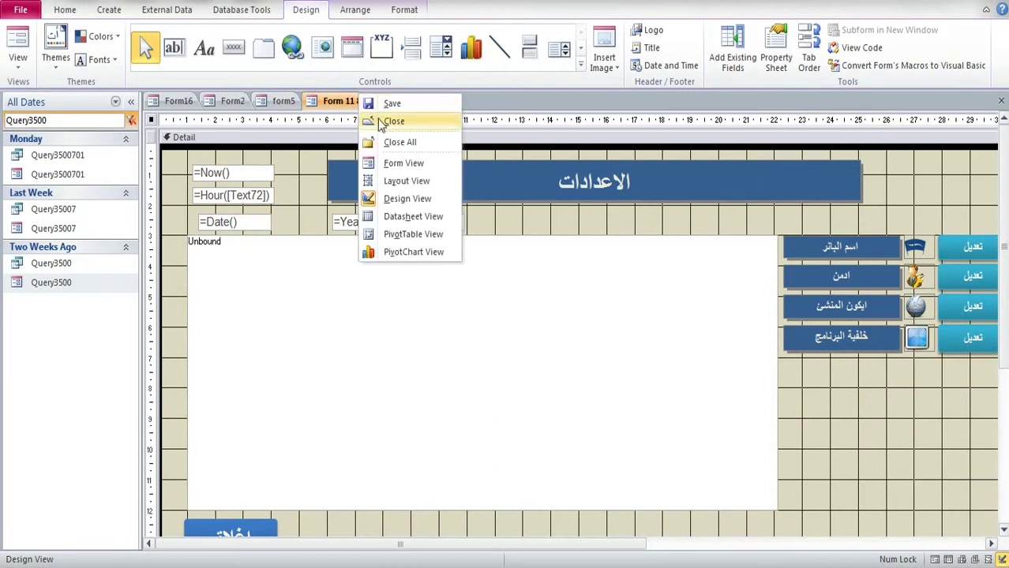
{"action": "left_click", "coordinate": [383, 123]}
Step: Filter the object list by '23' and open Form23
{"action": "double_click", "coordinate": [63, 120]}
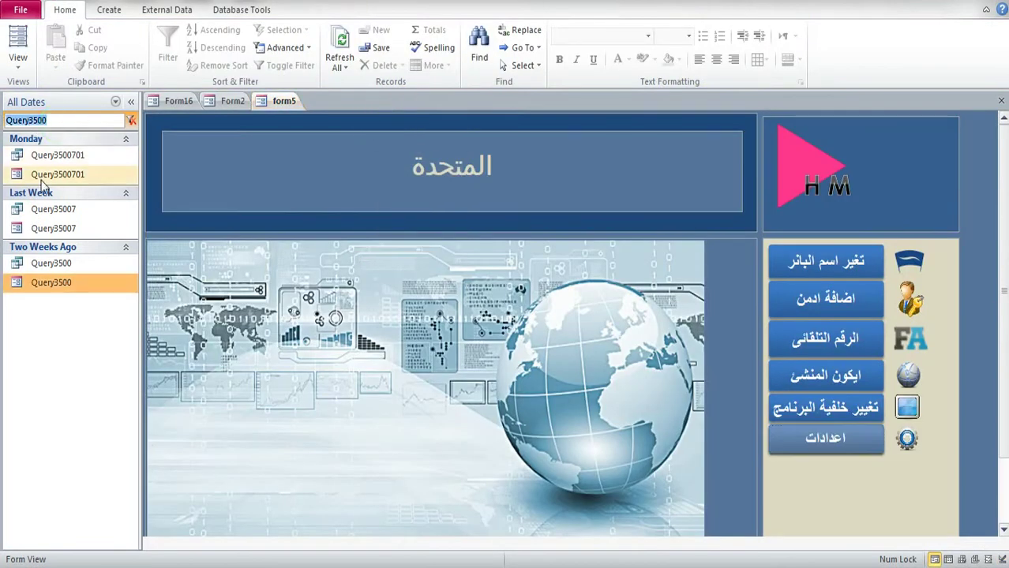
{"action": "key", "text": "BackSpace"}
{"action": "type", "text": "23"}
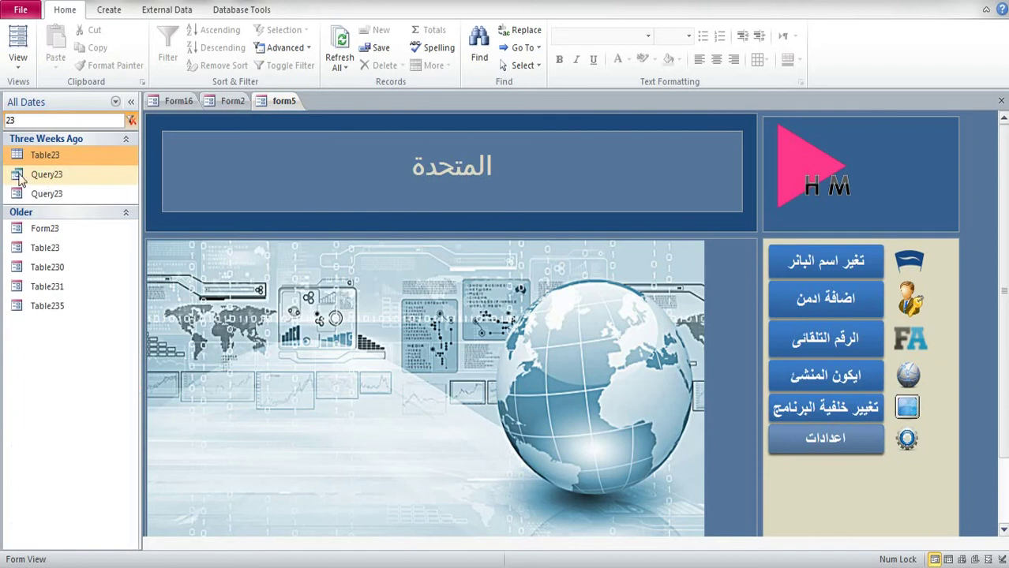
{"action": "double_click", "coordinate": [66, 228]}
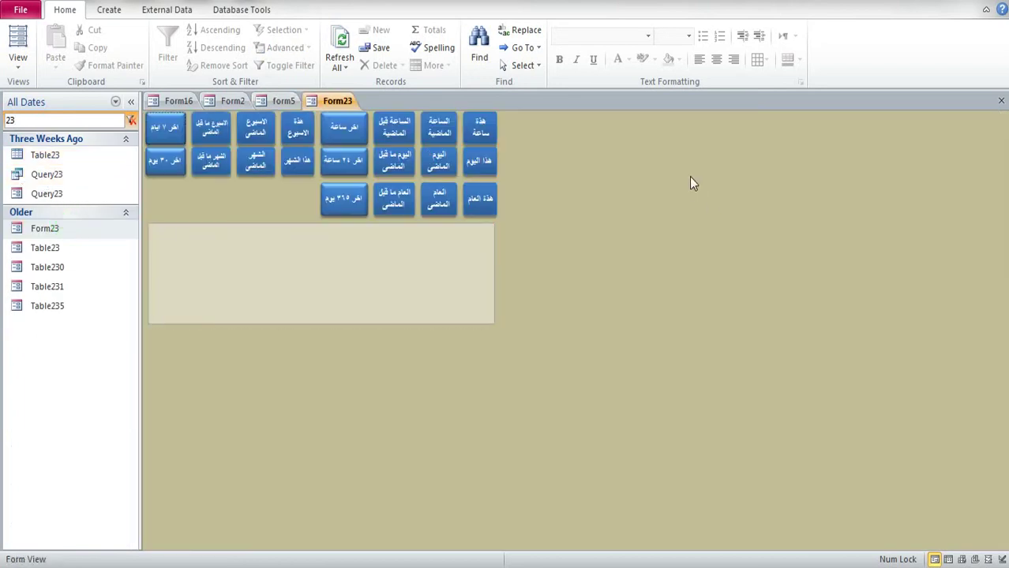
Step: Open Query28091800's design and select the first Forms reference in field f's criteria expression
{"action": "left_click", "coordinate": [21, 120]}
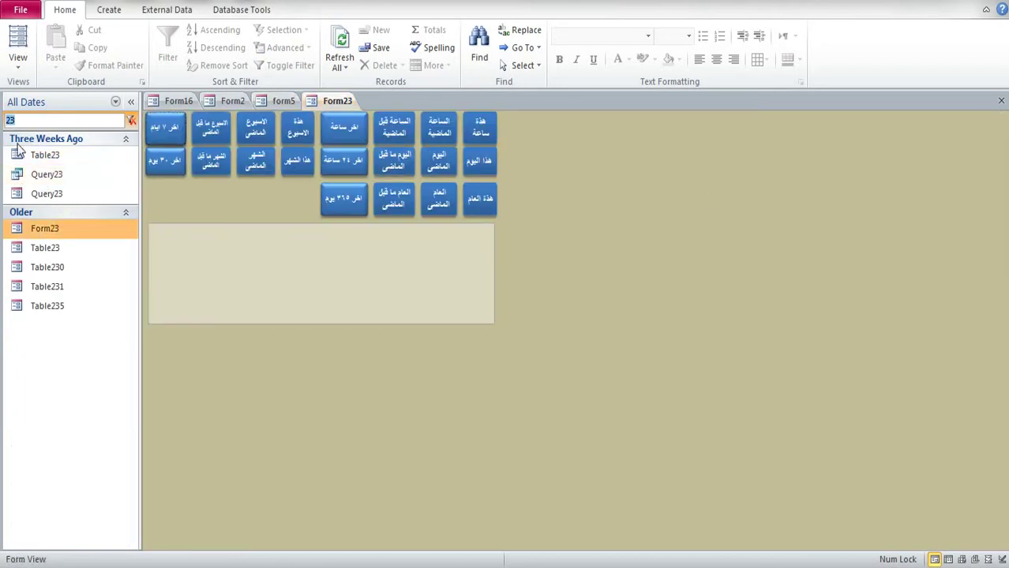
{"action": "key", "text": "BackSpace"}
{"action": "right_click", "coordinate": [69, 294]}
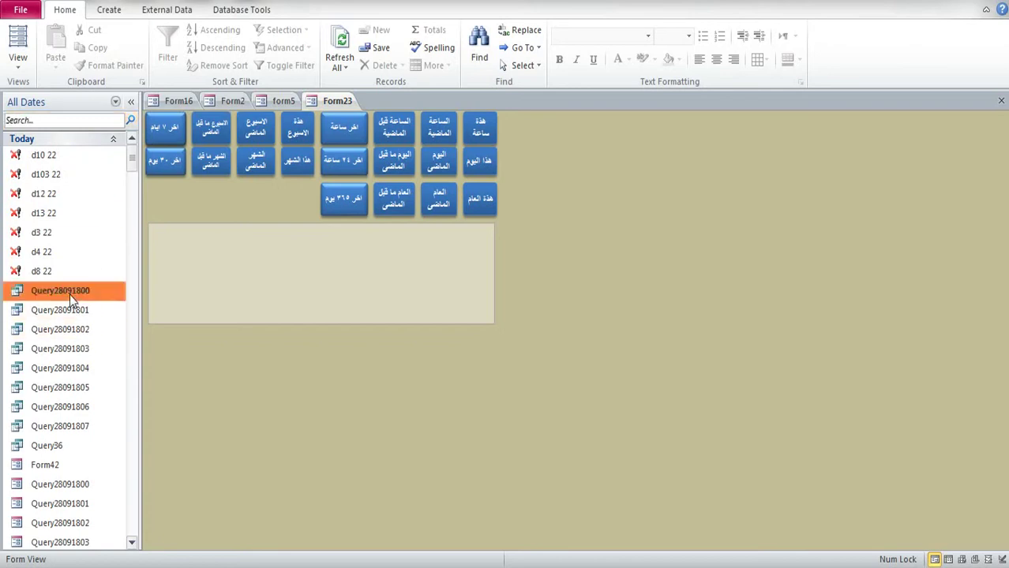
{"action": "left_click", "coordinate": [115, 330]}
{"action": "left_click", "coordinate": [256, 182]}
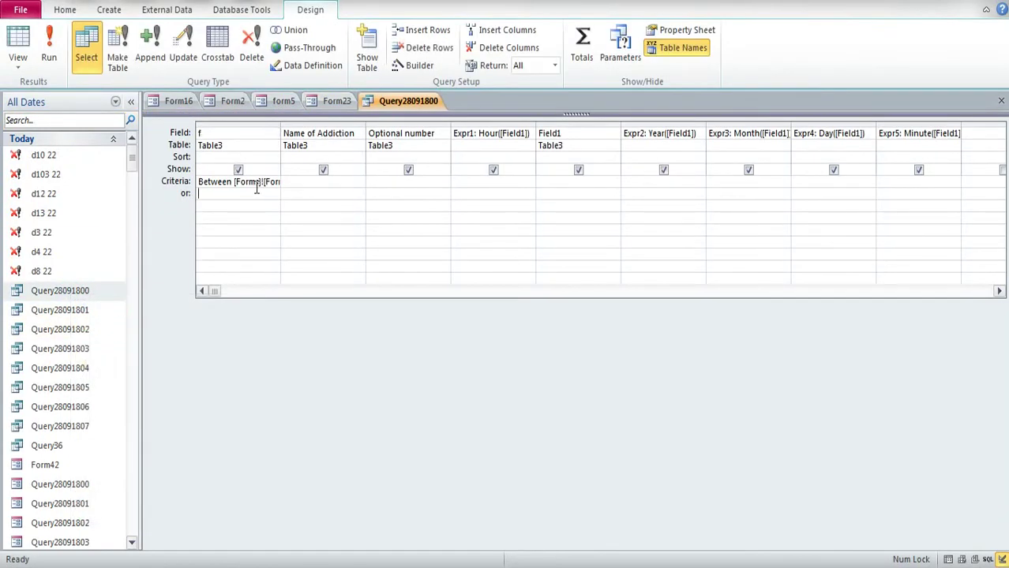
{"action": "left_click", "coordinate": [420, 65]}
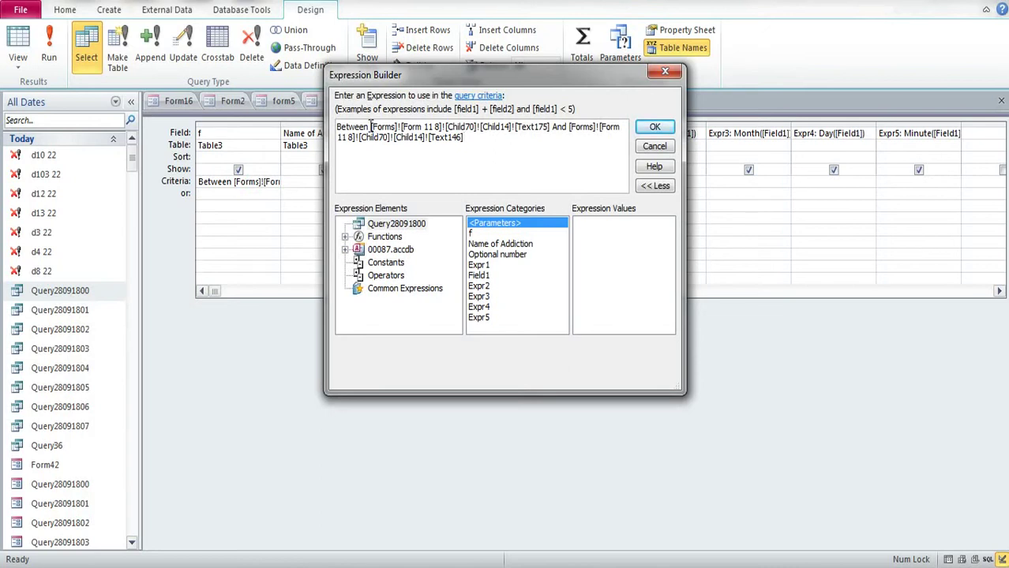
{"action": "left_click_drag", "start_coordinate": [370, 127], "coordinate": [550, 125]}
{"action": "key", "text": "ctrl+c"}
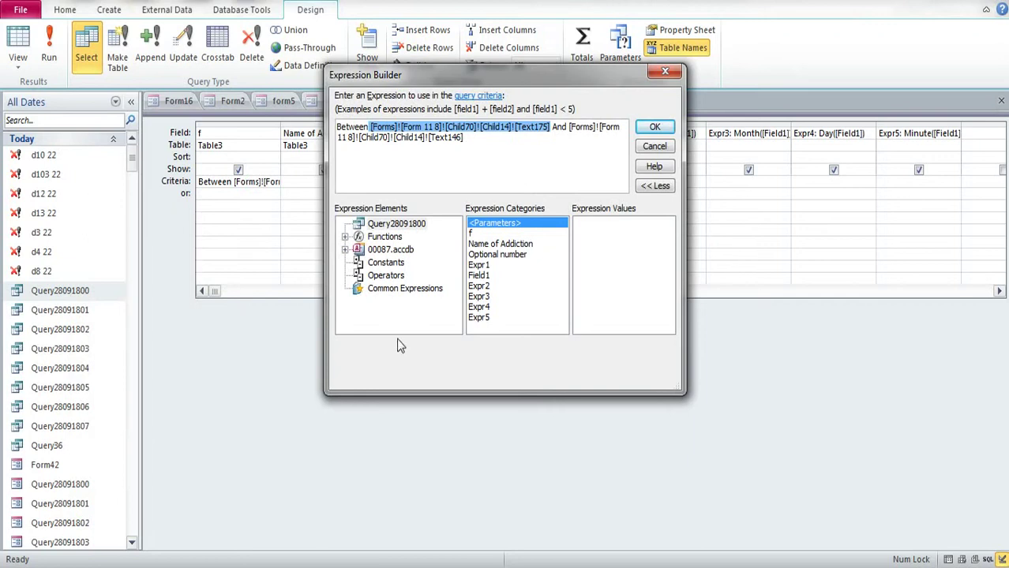
{"action": "key", "text": "alt+Tab"}
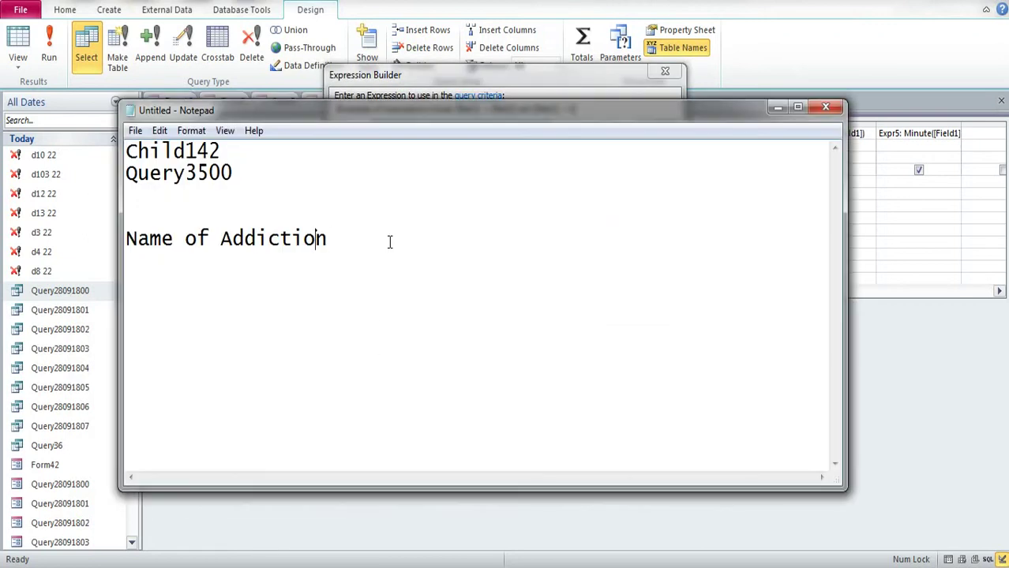
Step: Paste the Forms reference into the notes and replace [Text175] with empty brackets
{"action": "left_click", "coordinate": [389, 242]}
{"action": "key", "text": "Return"}
{"action": "key", "text": "Return"}
{"action": "key", "text": "ctrl+v"}
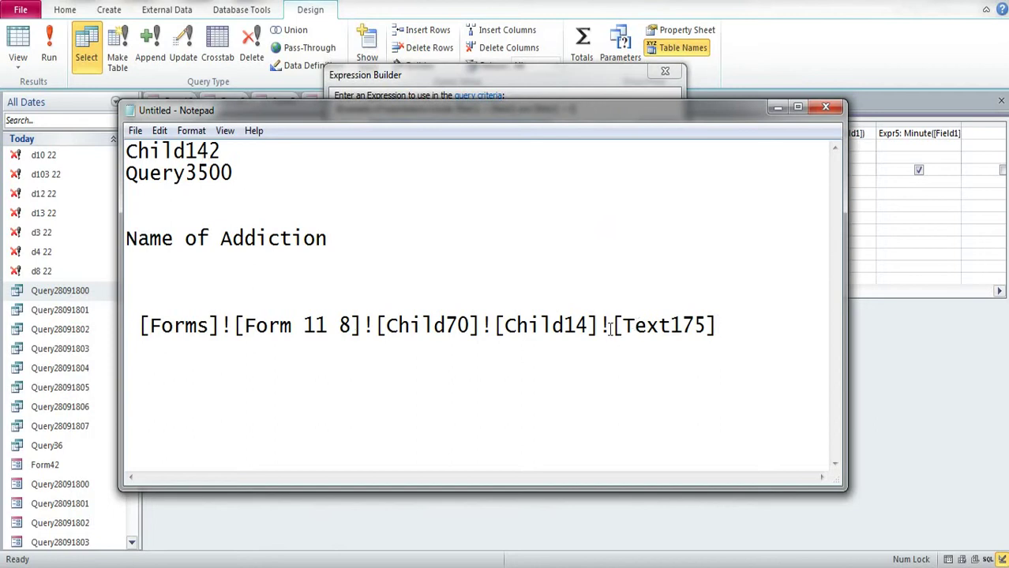
{"action": "left_click_drag", "start_coordinate": [610, 328], "coordinate": [773, 322]}
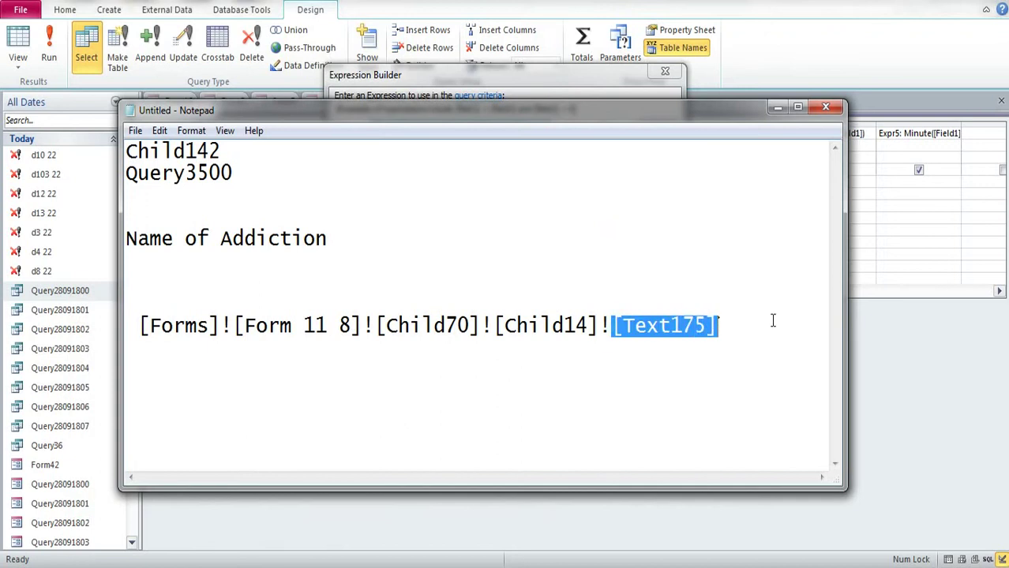
{"action": "key", "text": "BackSpace"}
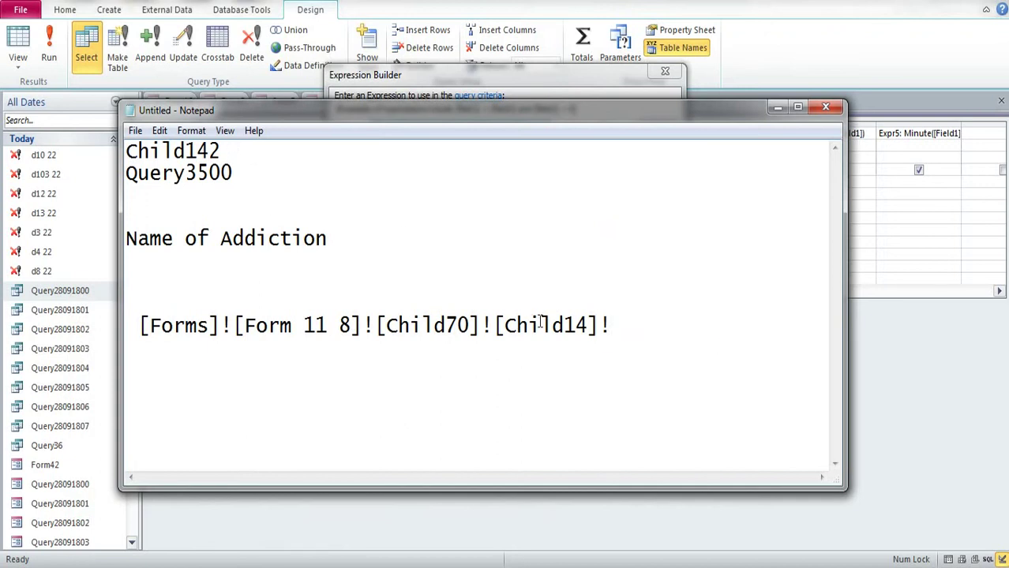
{"action": "type", "text": "[]"}
Step: Fill the brackets with Child142 and append ![Name of Addiction] to the reference
{"action": "left_click_drag", "start_coordinate": [225, 151], "coordinate": [127, 150]}
{"action": "key", "text": "ctrl+c"}
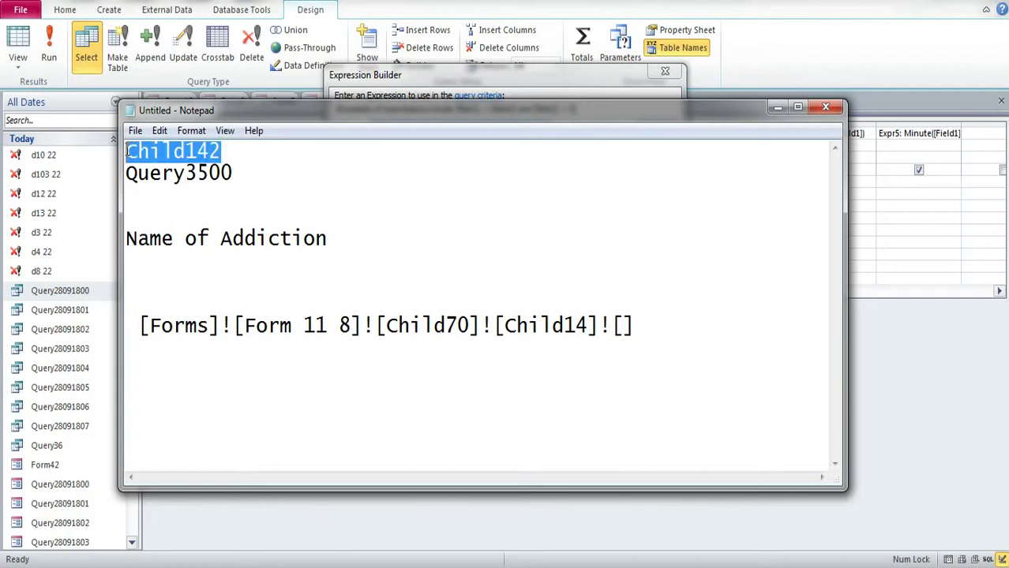
{"action": "left_click", "coordinate": [624, 333]}
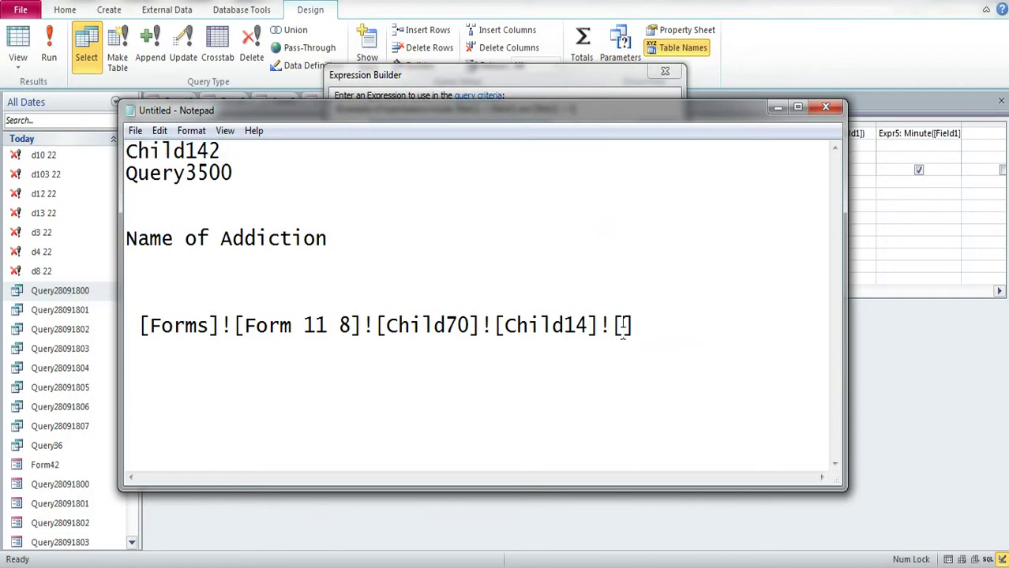
{"action": "key", "text": "ctrl+v"}
{"action": "left_click", "coordinate": [717, 327]}
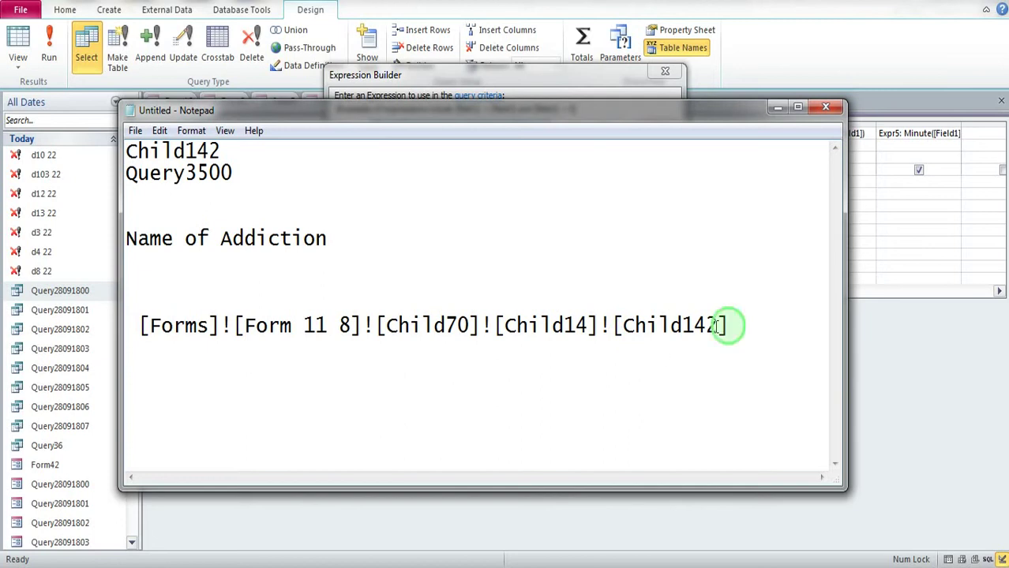
{"action": "type", "text": "!"}
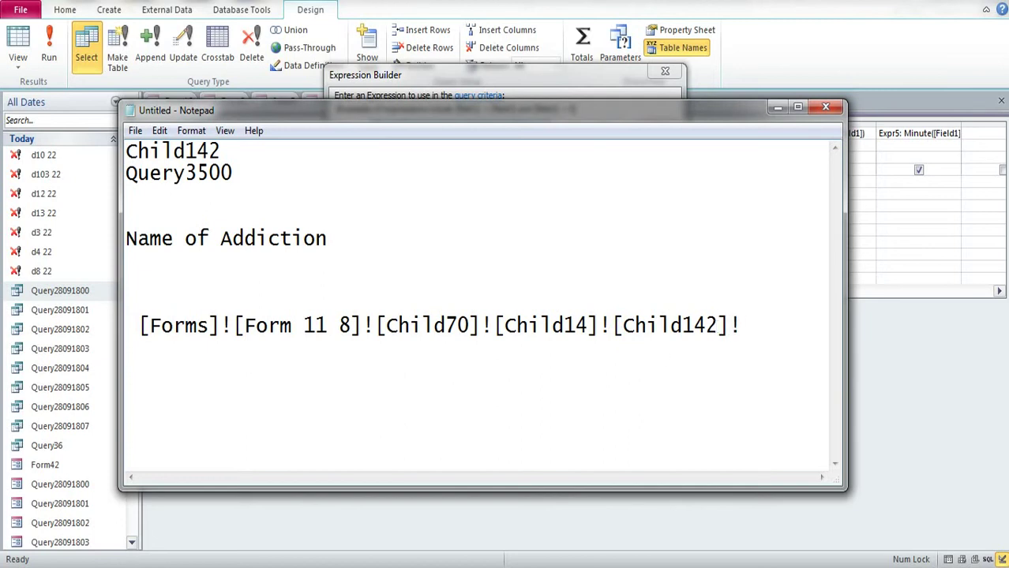
{"action": "type", "text": "[]"}
{"action": "left_click_drag", "start_coordinate": [330, 238], "coordinate": [130, 247]}
{"action": "key", "text": "ctrl+c"}
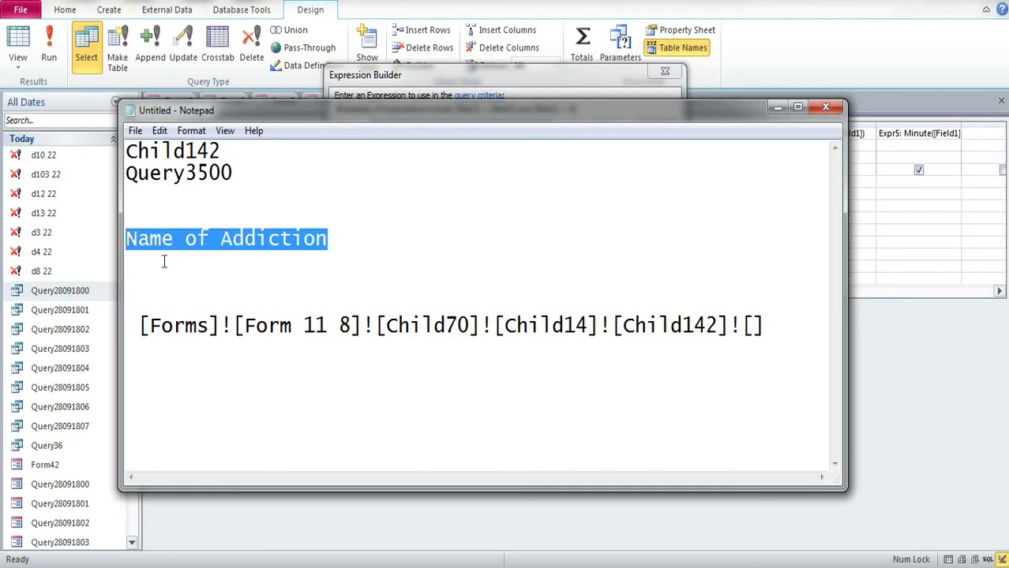
{"action": "left_click", "coordinate": [758, 327]}
{"action": "key", "text": "ctrl+v"}
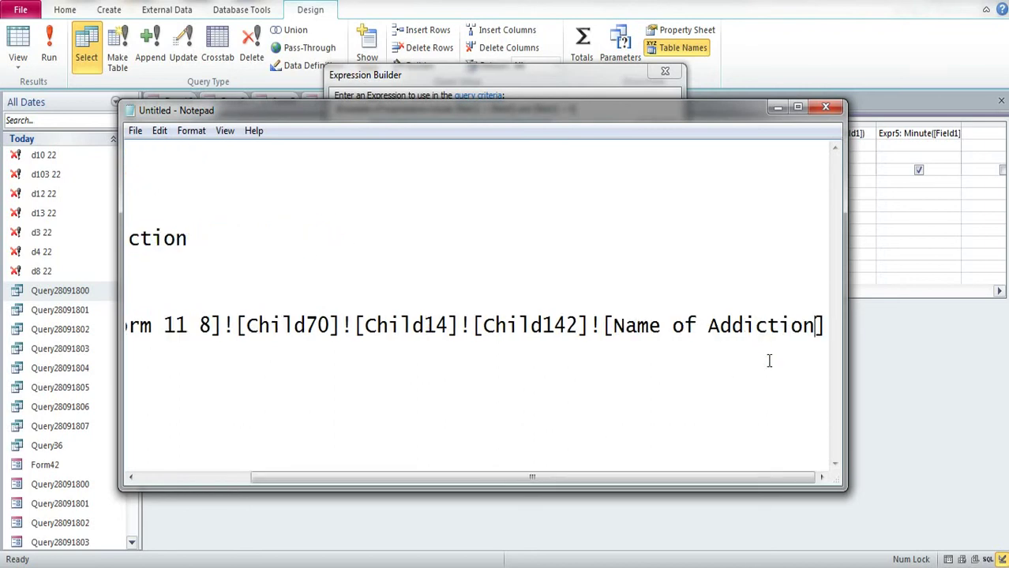
Step: Enlarge Notepad, select the completed reference, then minimize Notepad
{"action": "left_click_drag", "start_coordinate": [845, 489], "coordinate": [885, 509]}
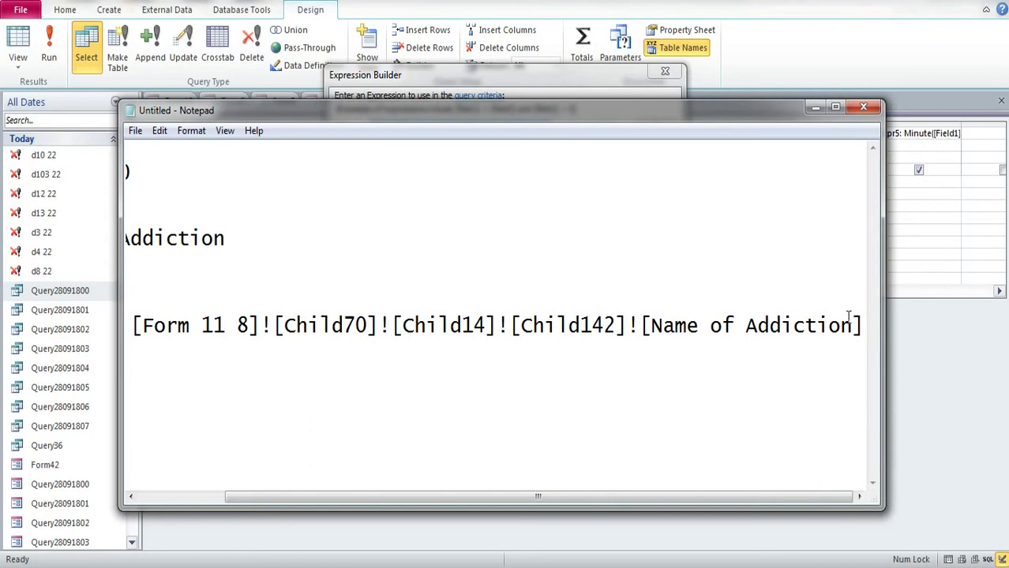
{"action": "left_click_drag", "start_coordinate": [866, 329], "coordinate": [136, 330]}
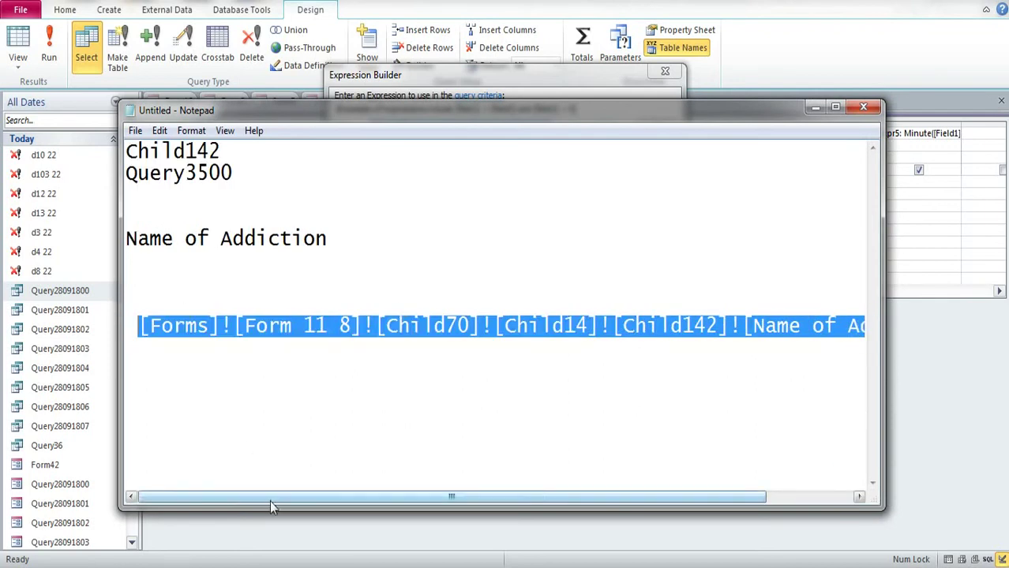
{"action": "left_click_drag", "start_coordinate": [272, 498], "coordinate": [360, 498]}
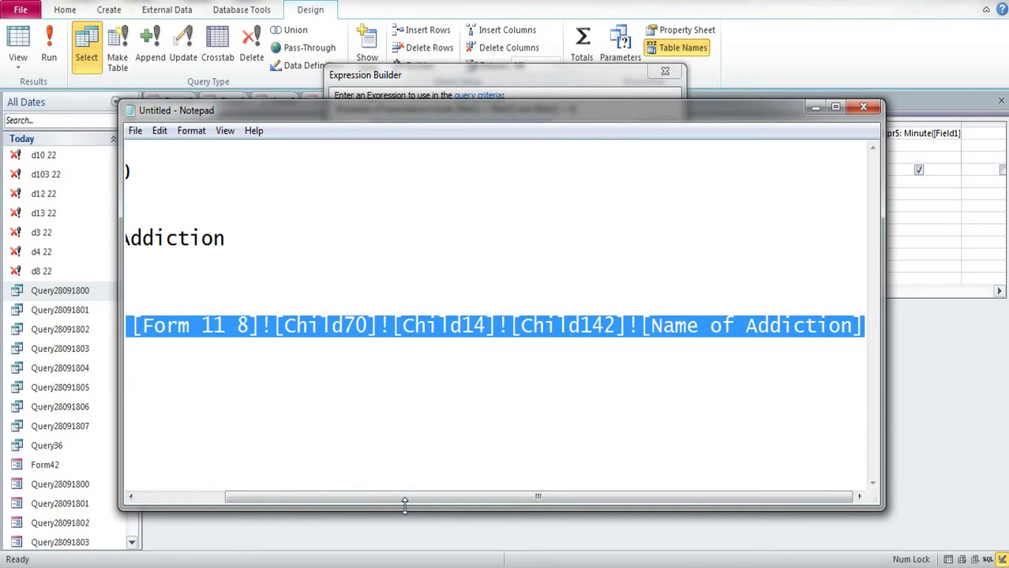
{"action": "left_click", "coordinate": [813, 108]}
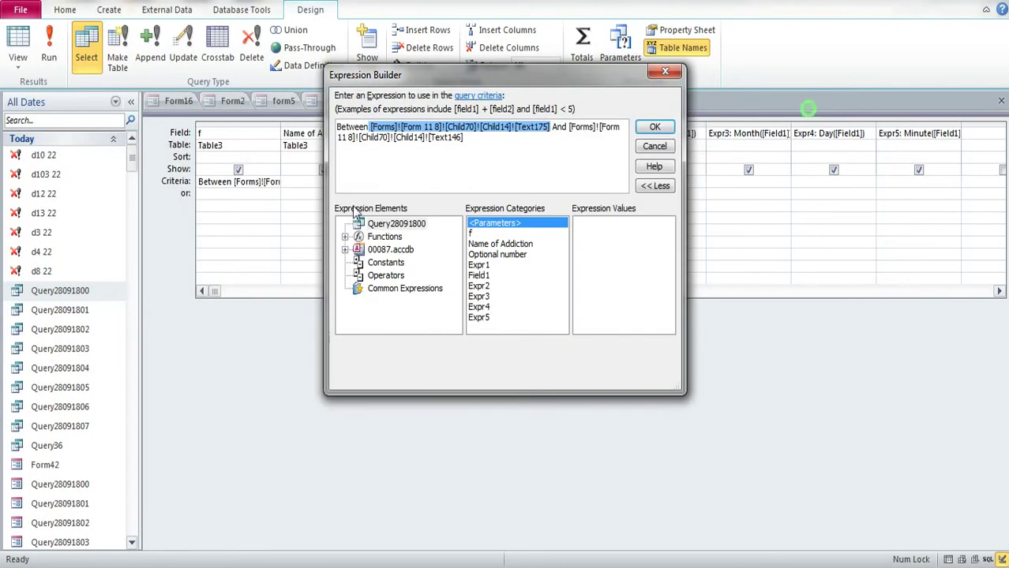
Step: Accept the criteria expression, then draw a text box below Form42's red warning in Design View
{"action": "left_click", "coordinate": [655, 126]}
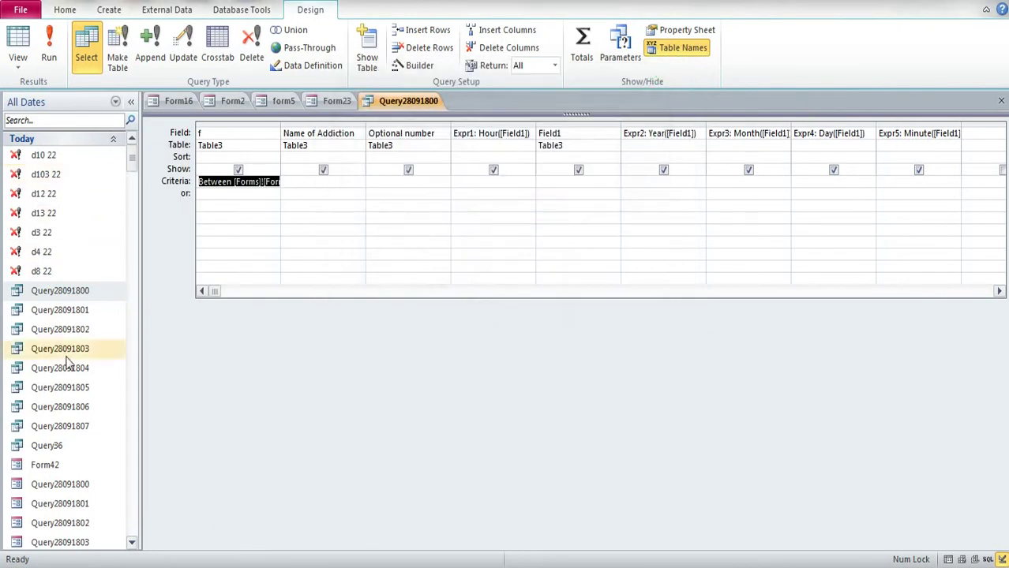
{"action": "right_click", "coordinate": [49, 466]}
{"action": "left_click", "coordinate": [93, 287]}
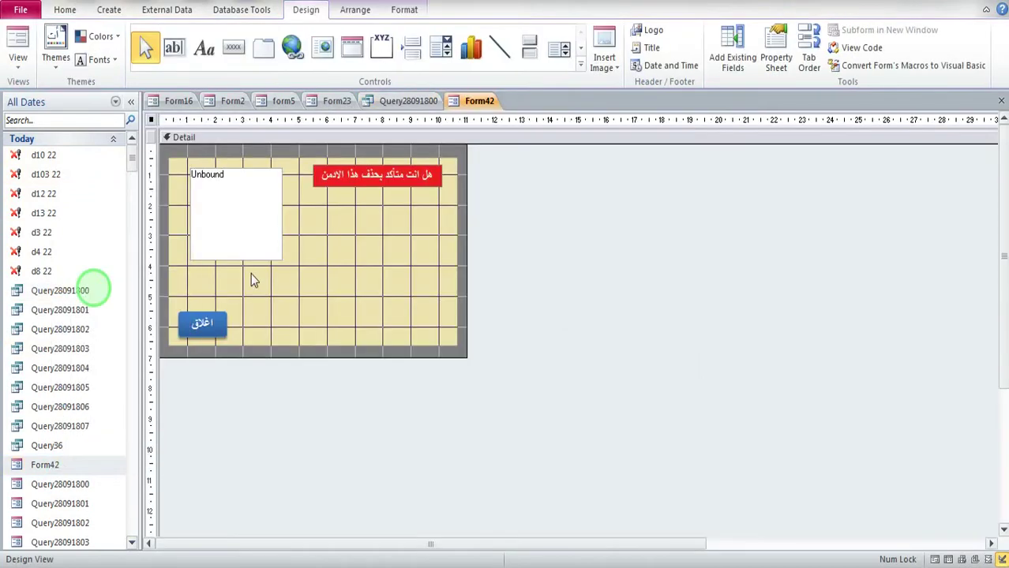
{"action": "left_click", "coordinate": [182, 57]}
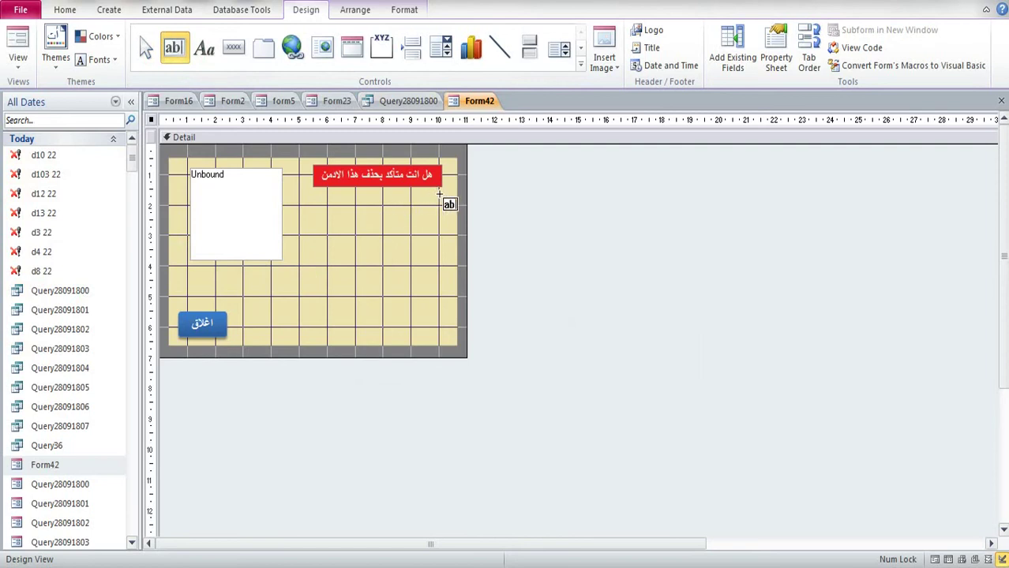
{"action": "left_click_drag", "start_coordinate": [440, 193], "coordinate": [293, 218]}
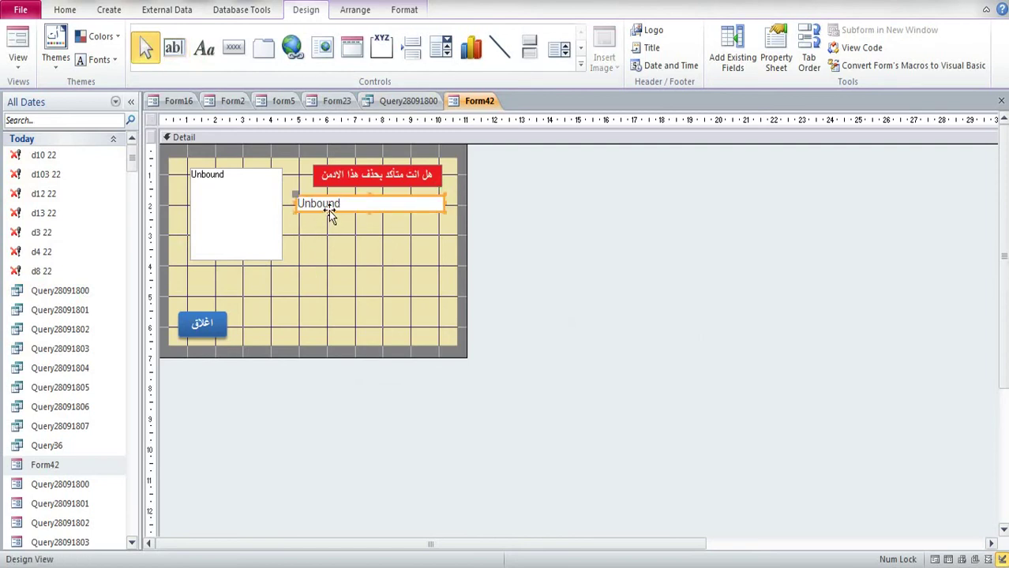
Step: Set the new text box's Default Value to the copied Forms subform reference, then save and close Form42
{"action": "left_click", "coordinate": [808, 60]}
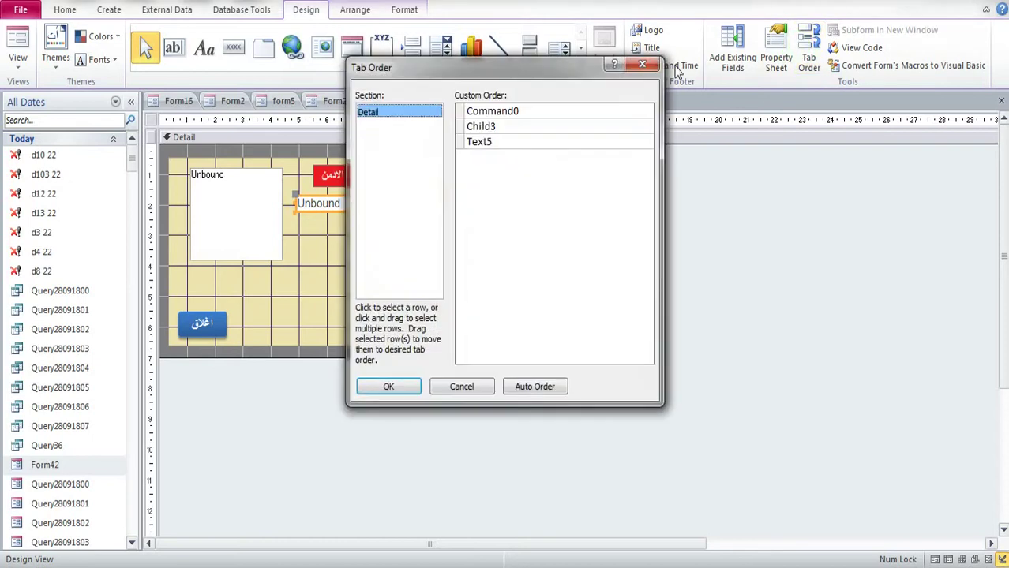
{"action": "left_click", "coordinate": [642, 64]}
{"action": "left_click", "coordinate": [776, 57]}
{"action": "left_click", "coordinate": [746, 154]}
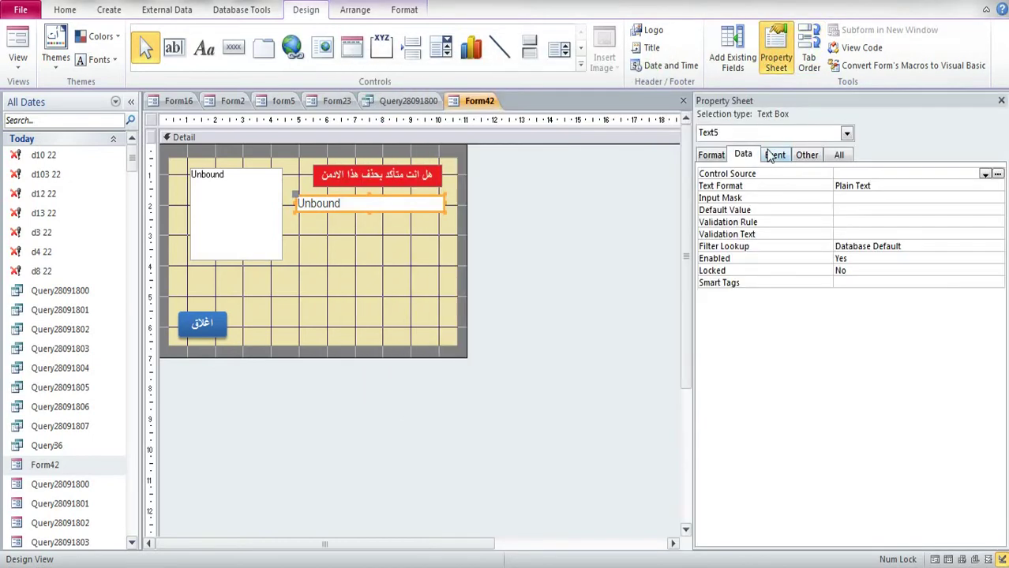
{"action": "left_click", "coordinate": [843, 212]}
{"action": "key", "text": "ctrl+v"}
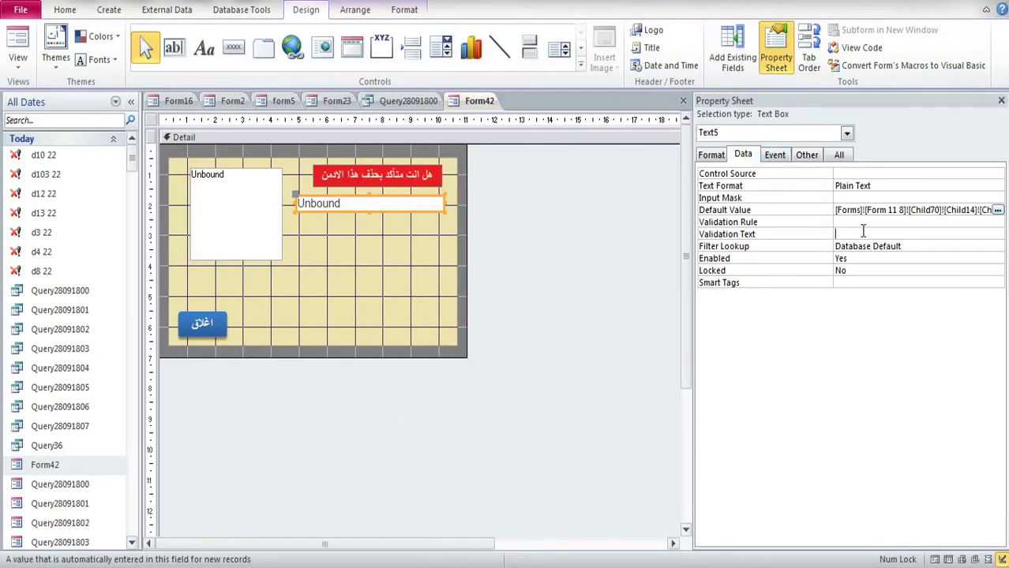
{"action": "left_click", "coordinate": [854, 233]}
{"action": "left_click", "coordinate": [1001, 101]}
{"action": "left_click", "coordinate": [1001, 101]}
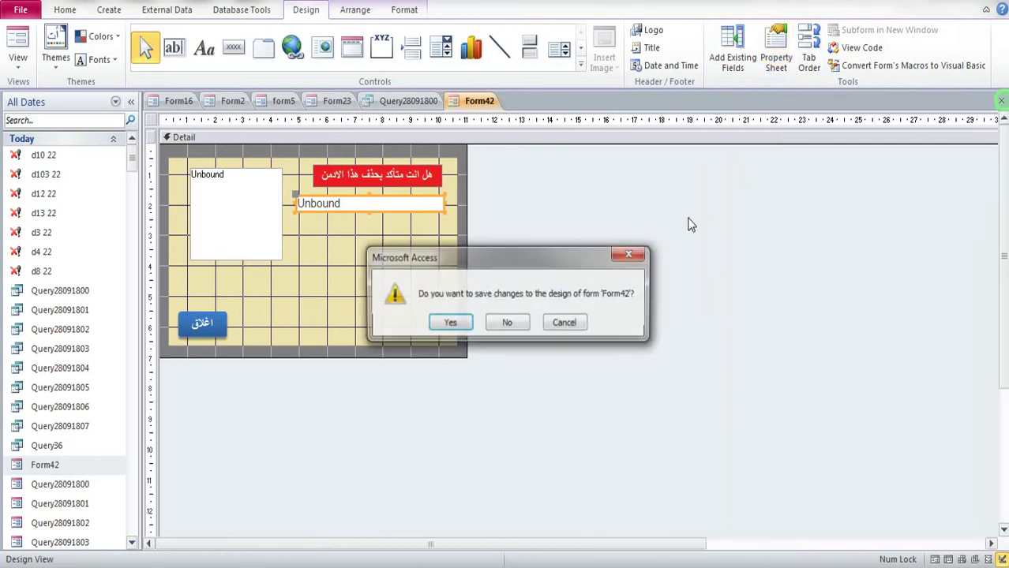
{"action": "left_click", "coordinate": [444, 324]}
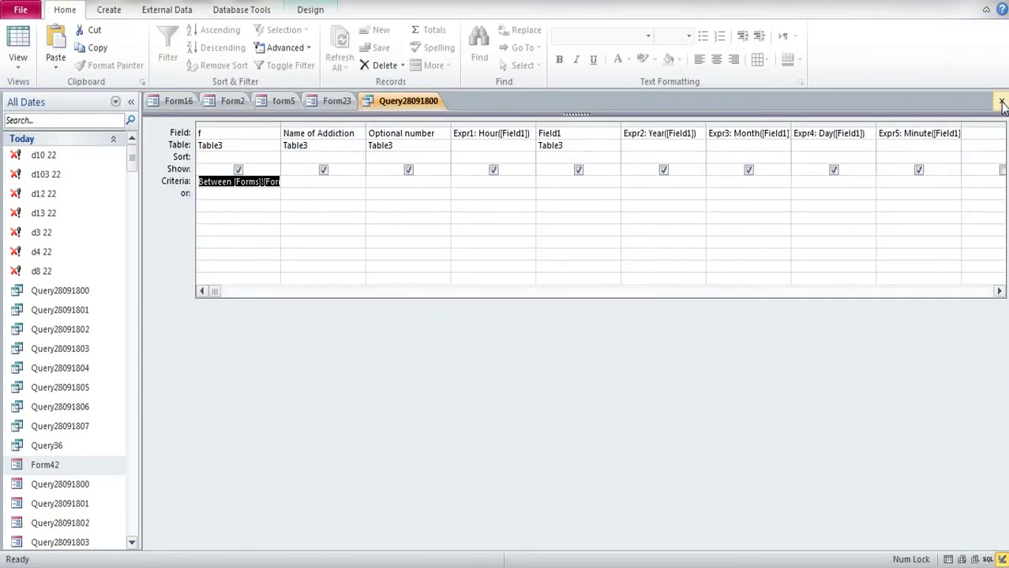
Step: Close the query and Form23, then list admins added this year in the settings form's delete-by-date options
{"action": "left_click", "coordinate": [1001, 101]}
{"action": "left_click", "coordinate": [464, 327]}
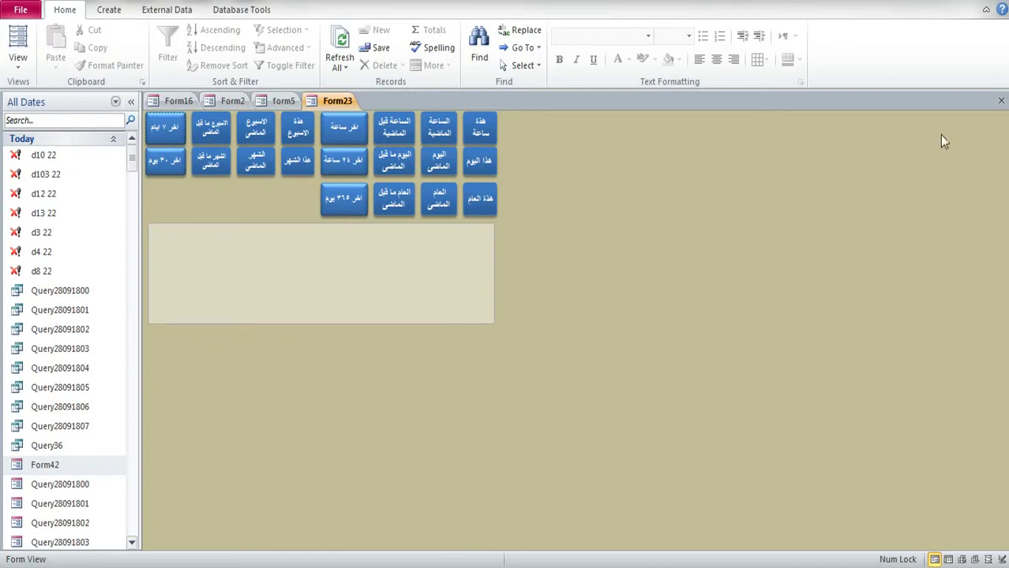
{"action": "left_click", "coordinate": [1002, 103]}
{"action": "left_click", "coordinate": [858, 445]}
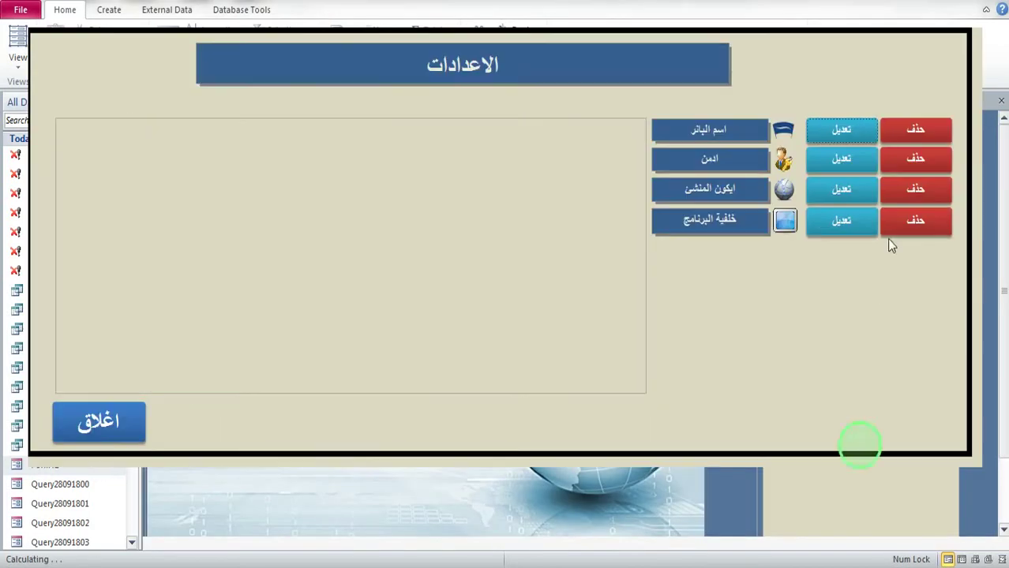
{"action": "left_click", "coordinate": [917, 172]}
{"action": "left_click", "coordinate": [621, 178]}
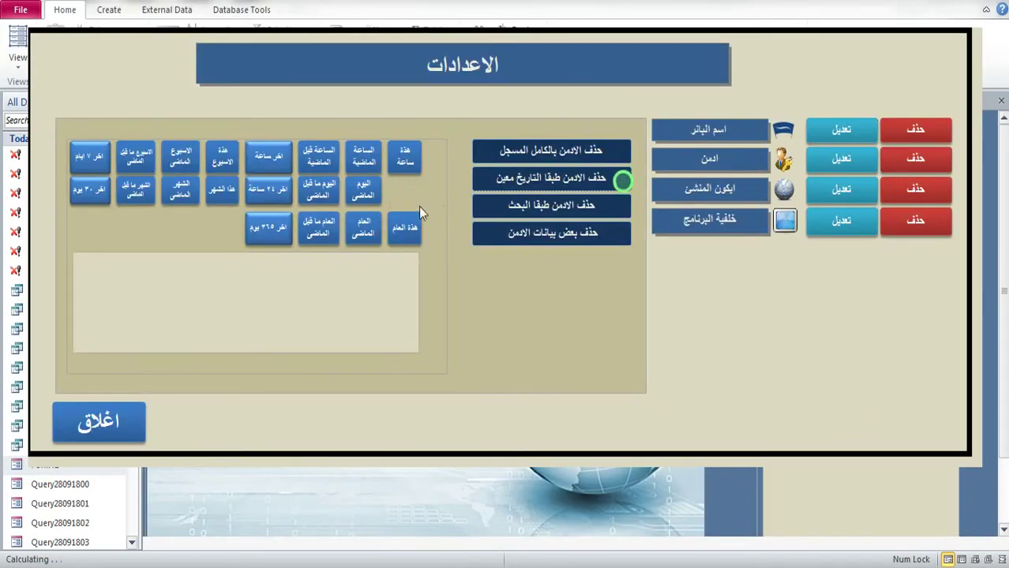
{"action": "left_click", "coordinate": [411, 229]}
Step: Test the trash buttons on several admin rows, including code 55, closing each confirmation popup
{"action": "left_click", "coordinate": [379, 308]}
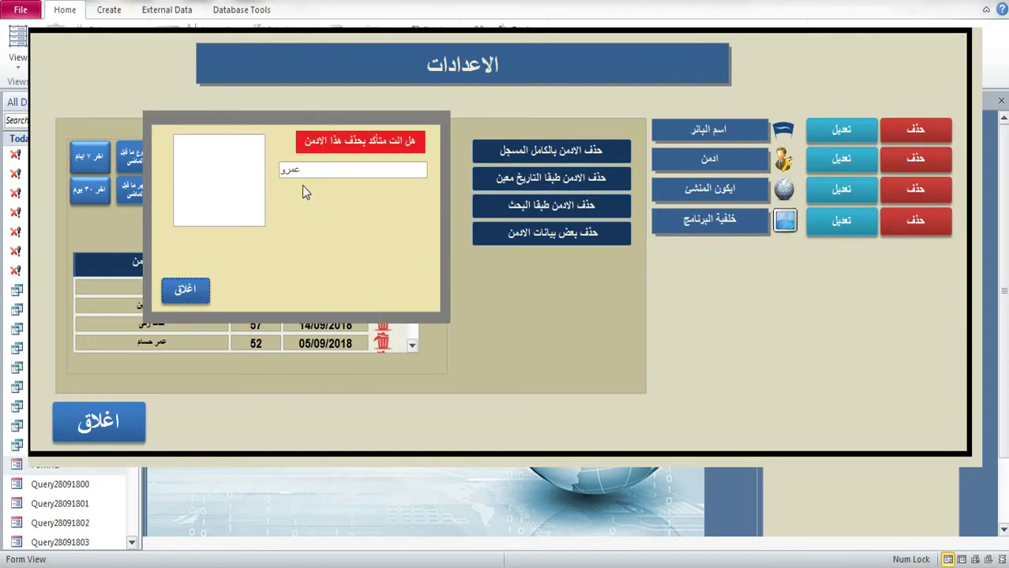
{"action": "left_click", "coordinate": [178, 294]}
{"action": "left_click", "coordinate": [383, 345]}
{"action": "left_click", "coordinate": [195, 292]}
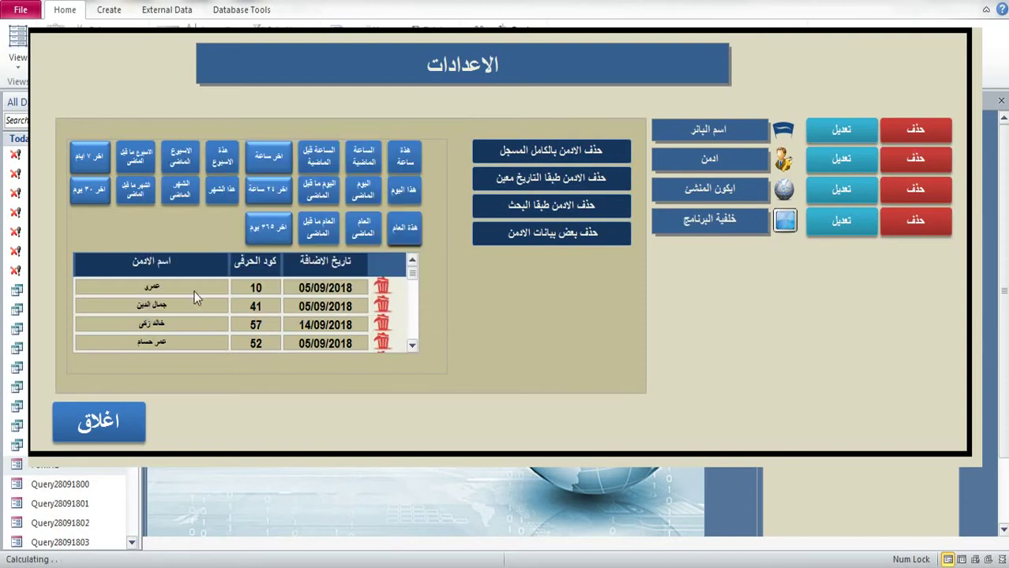
{"action": "left_click", "coordinate": [381, 287]}
{"action": "left_click", "coordinate": [200, 294]}
{"action": "left_click_drag", "start_coordinate": [413, 273], "coordinate": [412, 303]}
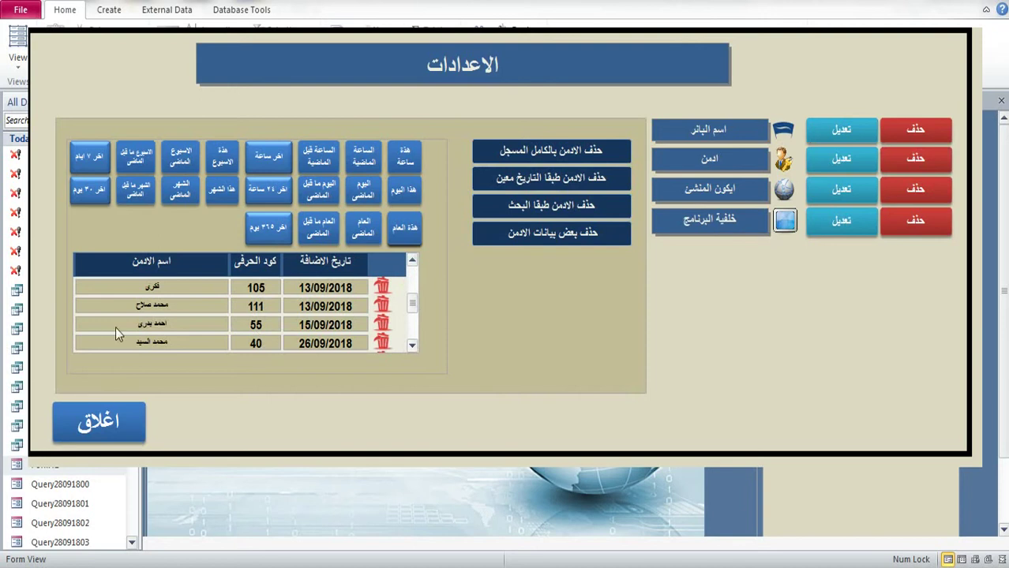
{"action": "left_click", "coordinate": [382, 327]}
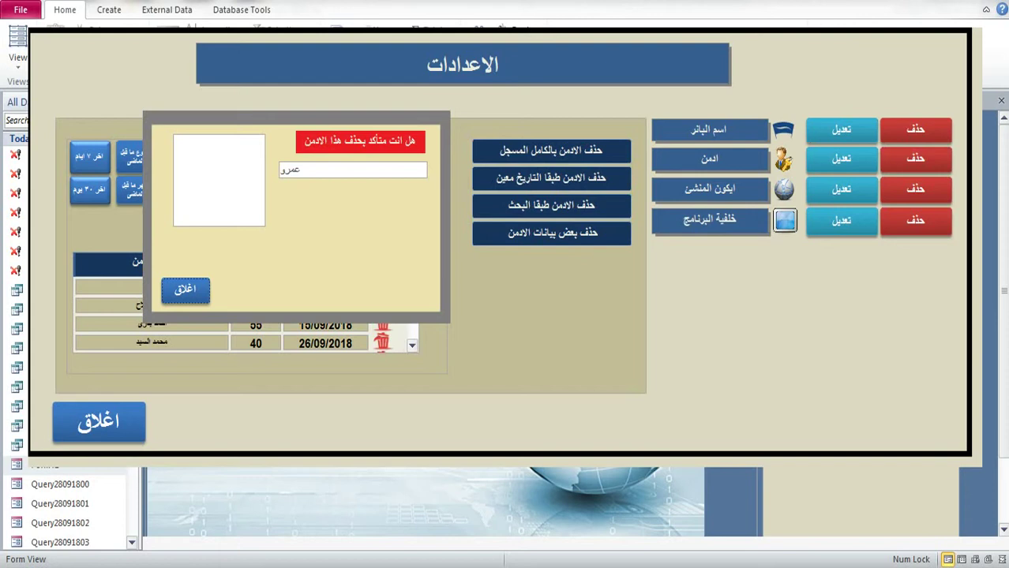
{"action": "left_click", "coordinate": [191, 295]}
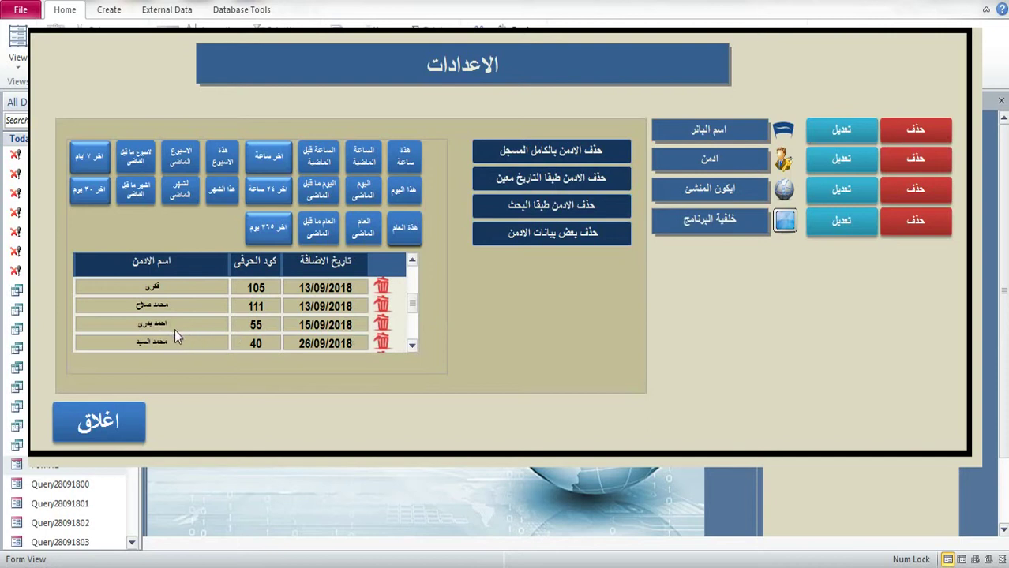
{"action": "left_click", "coordinate": [304, 324]}
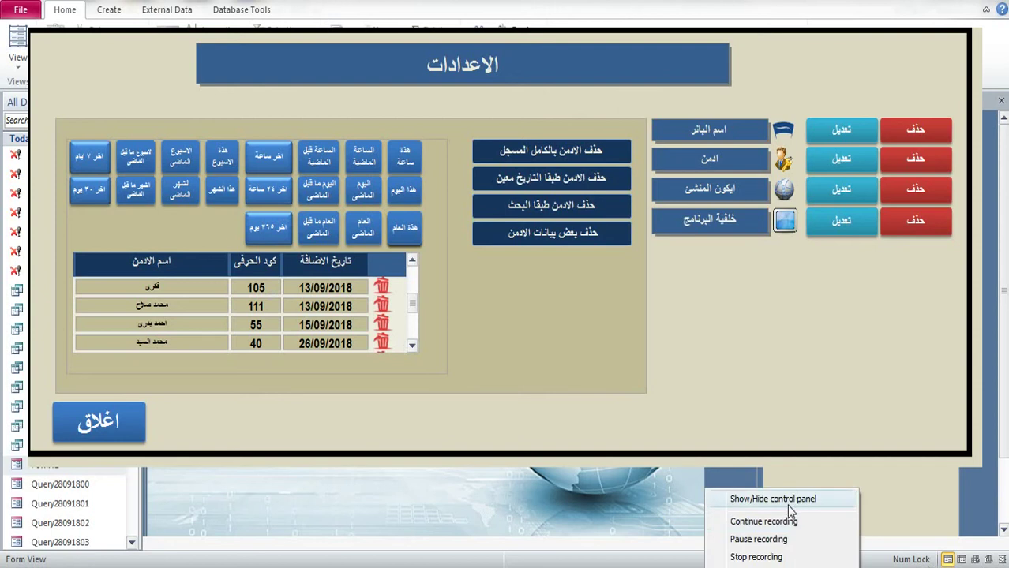
{"action": "left_click", "coordinate": [792, 511]}
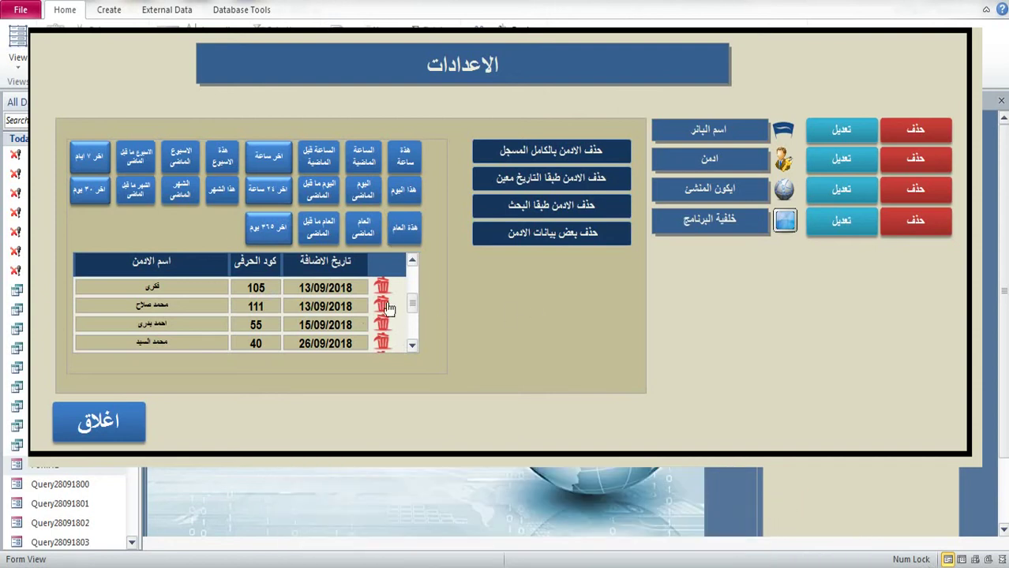
{"action": "left_click", "coordinate": [387, 308]}
{"action": "left_click", "coordinate": [204, 290]}
Step: Close the settings form and select Query28091800 in the object list
{"action": "left_click", "coordinate": [111, 422]}
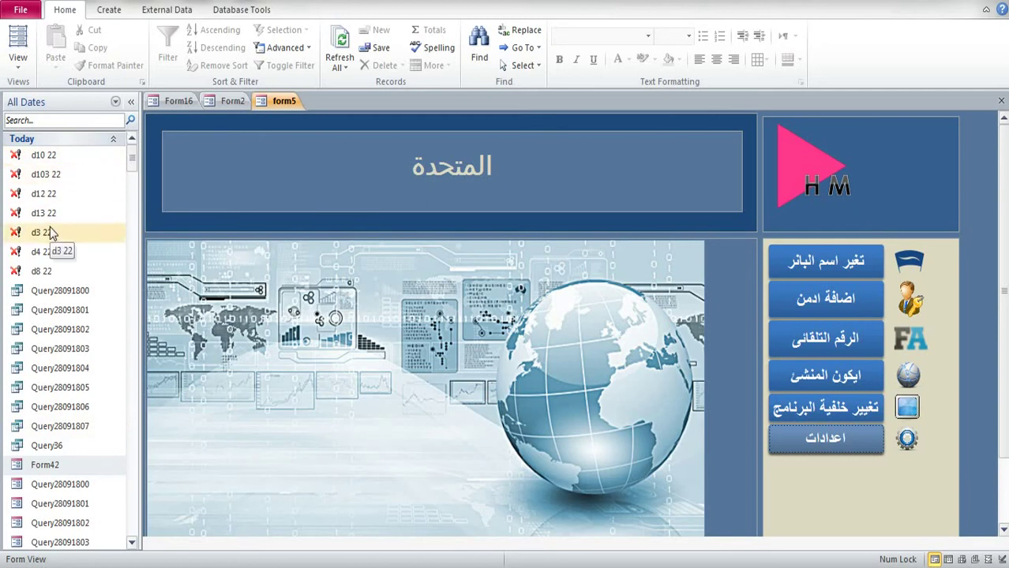
{"action": "left_click", "coordinate": [63, 292]}
{"action": "scroll", "coordinate": [79, 300], "scroll_direction": "down", "scroll_amount": 3}
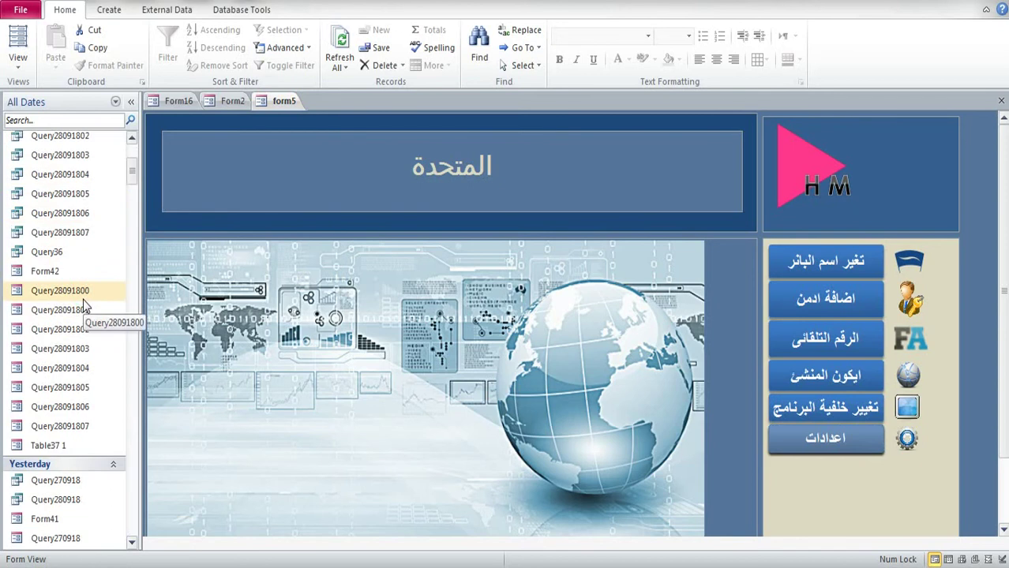
{"action": "scroll", "coordinate": [83, 306], "scroll_direction": "up", "scroll_amount": 3}
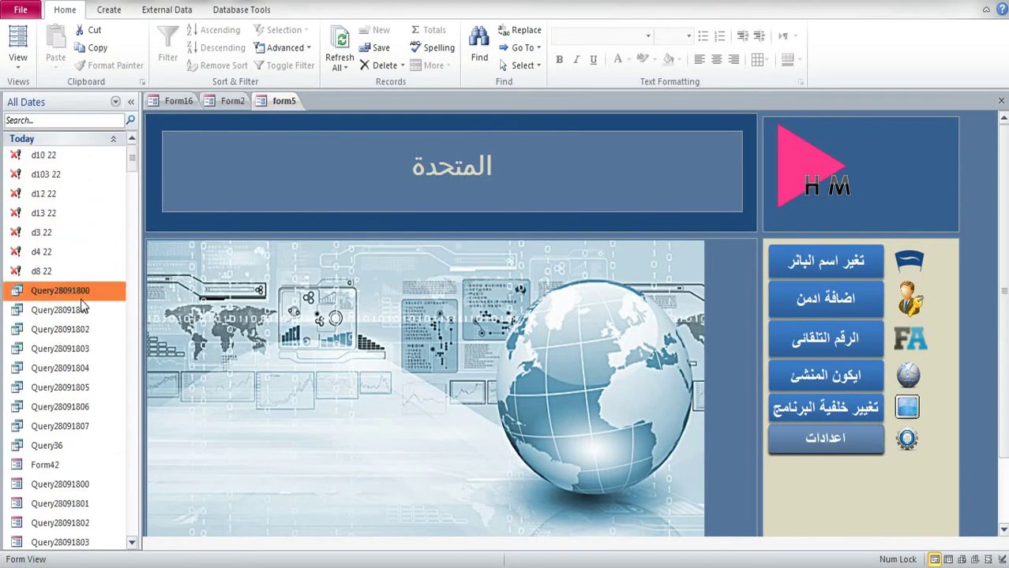
{"action": "scroll", "coordinate": [71, 307], "scroll_direction": "down", "scroll_amount": 3}
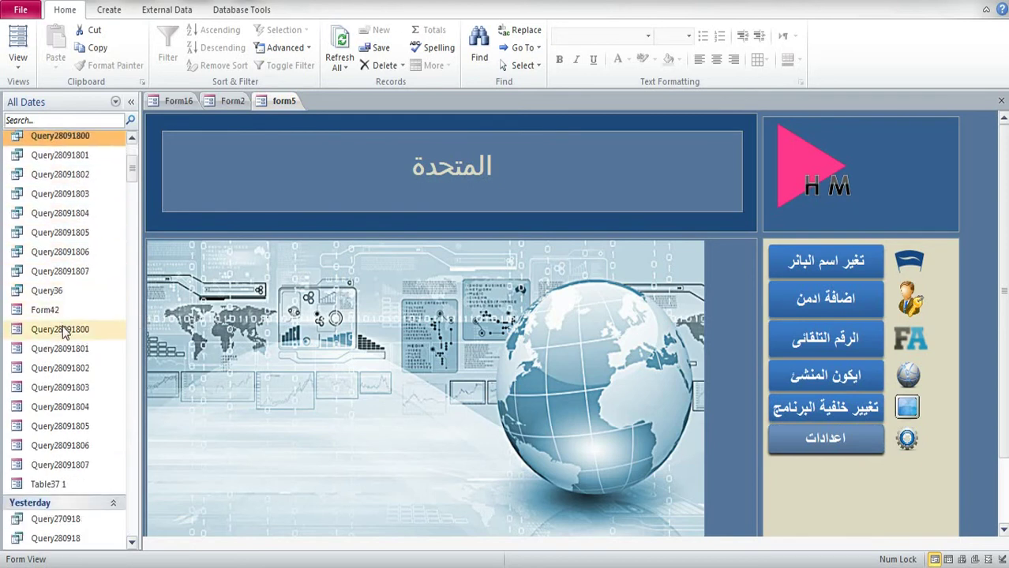
{"action": "right_click", "coordinate": [65, 332]}
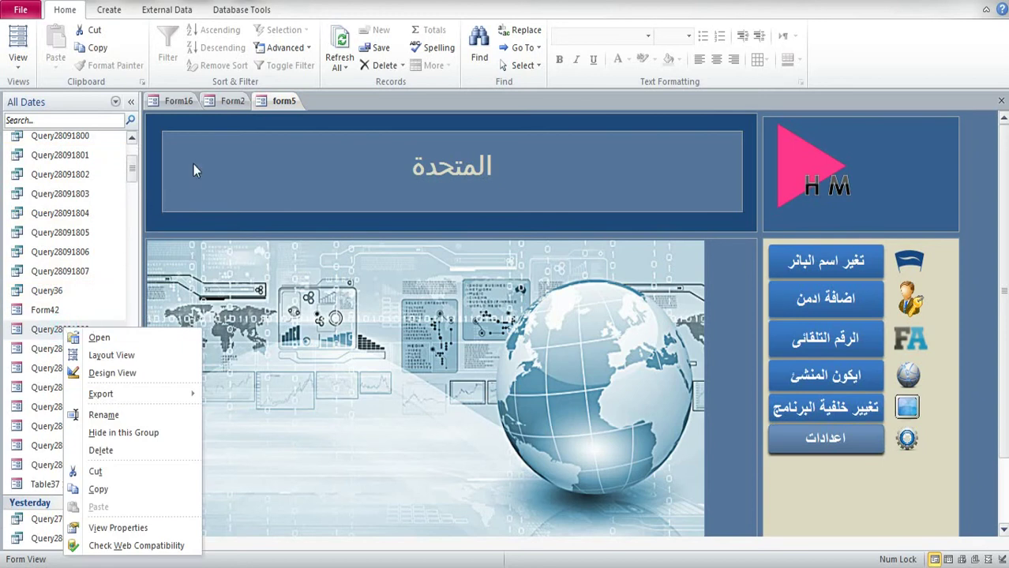
{"action": "left_click", "coordinate": [878, 468]}
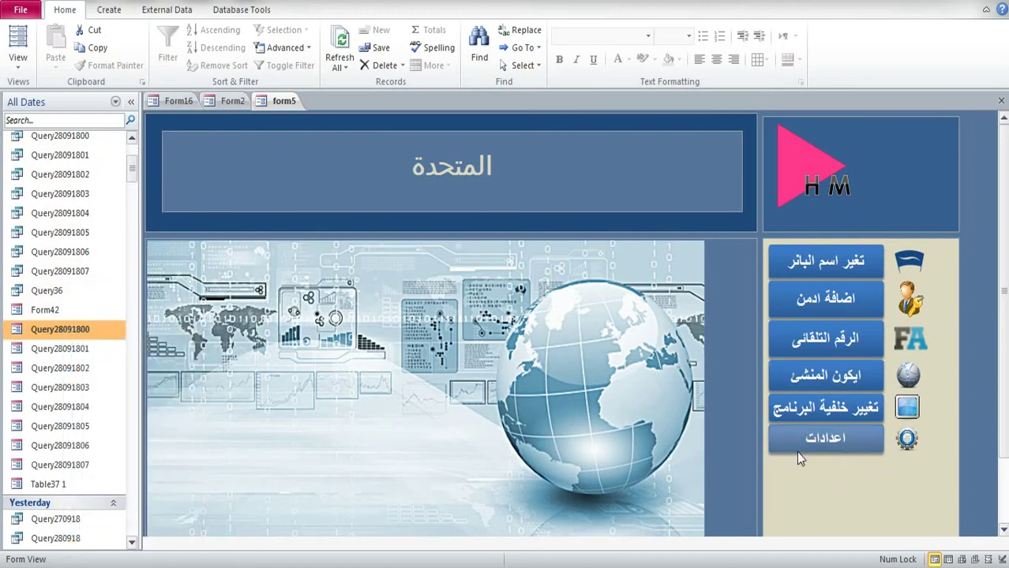
{"action": "left_click", "coordinate": [799, 447]}
{"action": "left_click", "coordinate": [908, 170]}
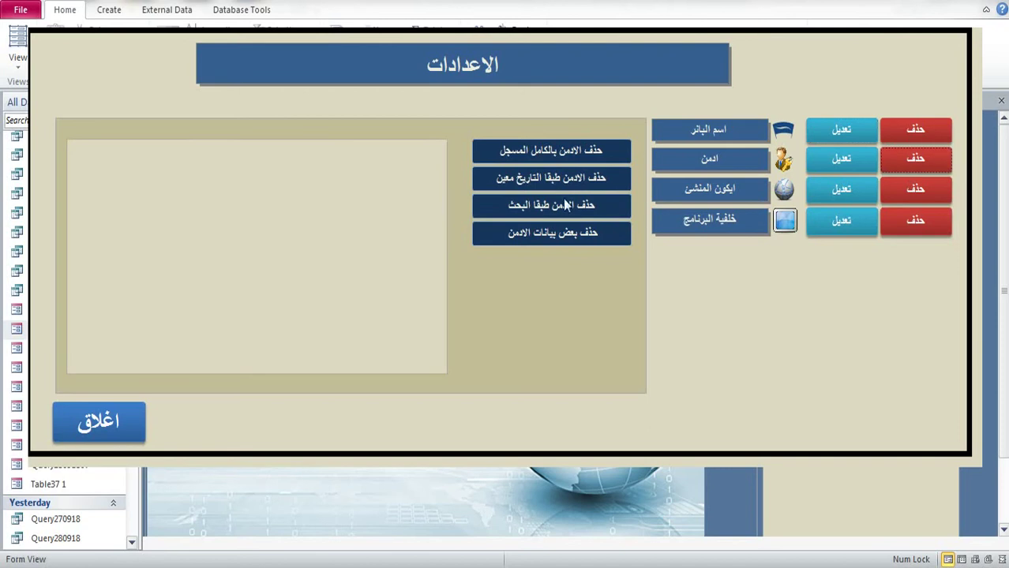
{"action": "left_click", "coordinate": [541, 181]}
{"action": "left_click", "coordinate": [417, 229]}
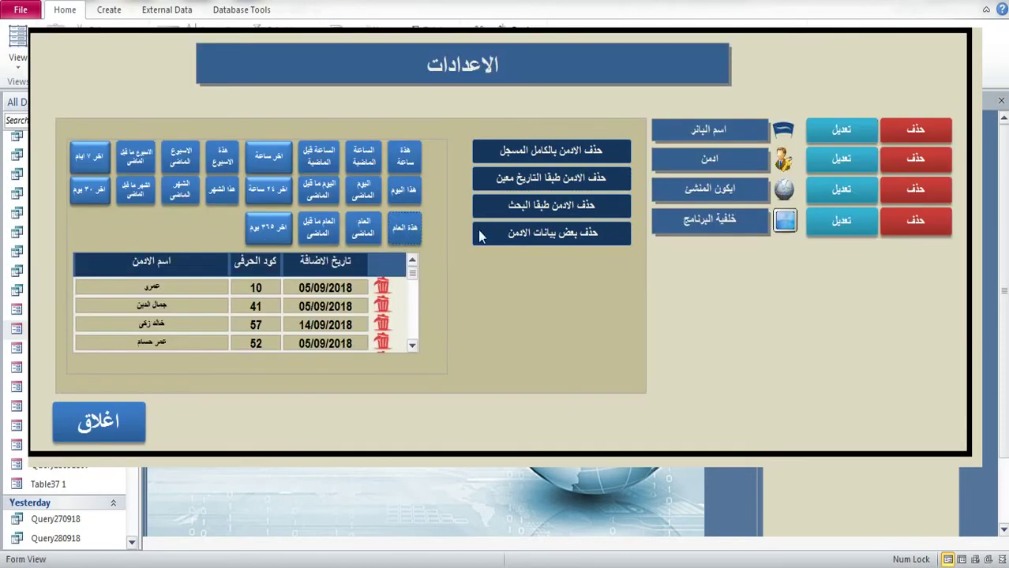
{"action": "right_click", "coordinate": [905, 75]}
{"action": "left_click", "coordinate": [936, 119]}
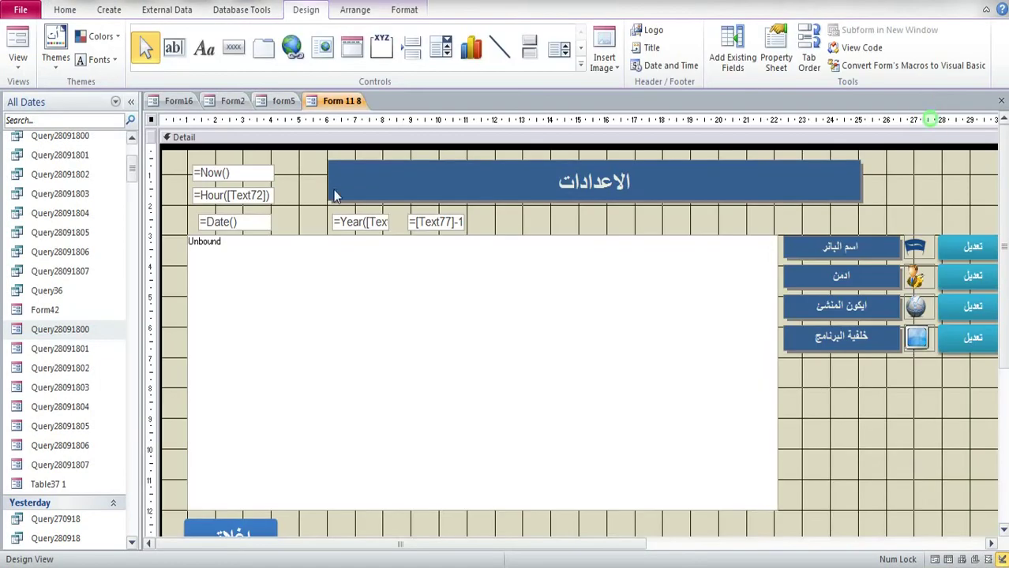
{"action": "right_click", "coordinate": [352, 96]}
{"action": "left_click", "coordinate": [377, 121]}
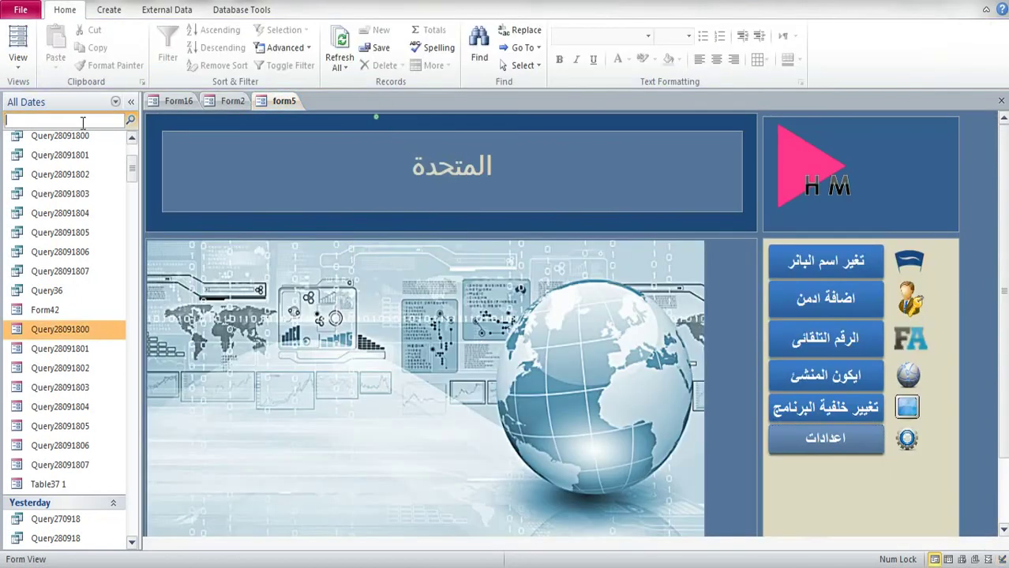
Step: Open Query21 and then Form23 in Design View using the object search filter
{"action": "left_click", "coordinate": [82, 120]}
{"action": "type", "text": "21"}
{"action": "right_click", "coordinate": [45, 235]}
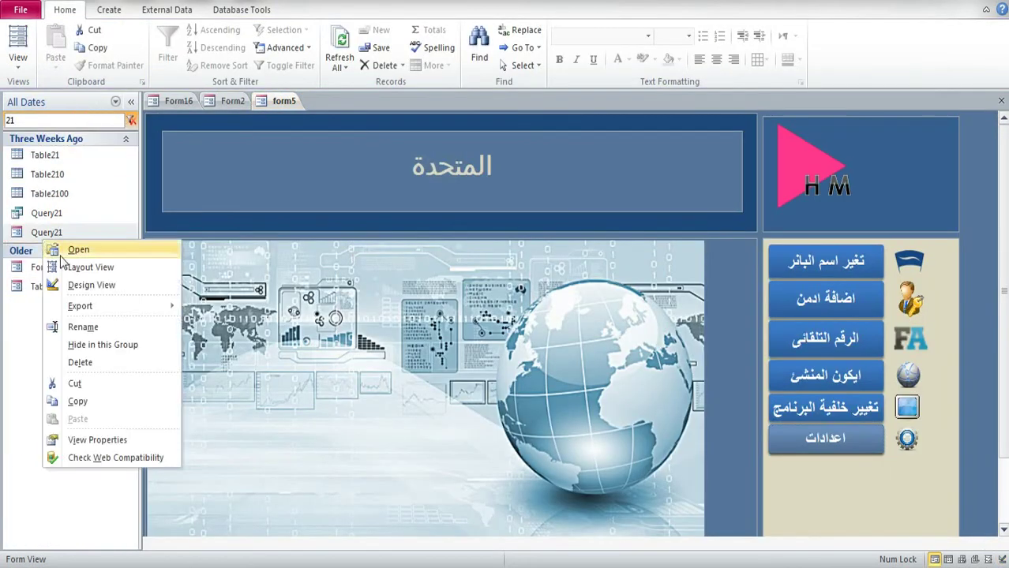
{"action": "left_click", "coordinate": [79, 287]}
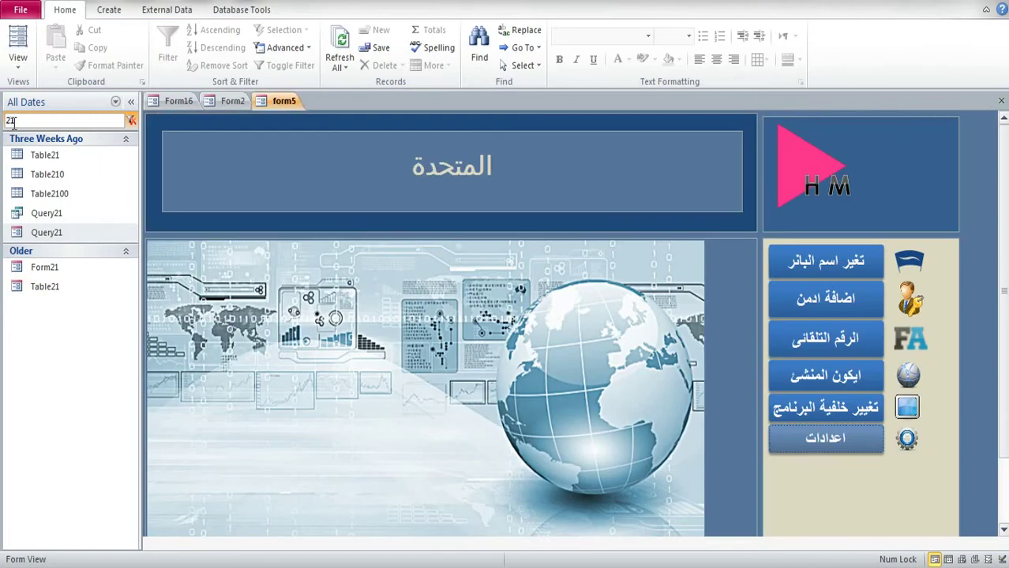
{"action": "key", "text": "BackSpace"}
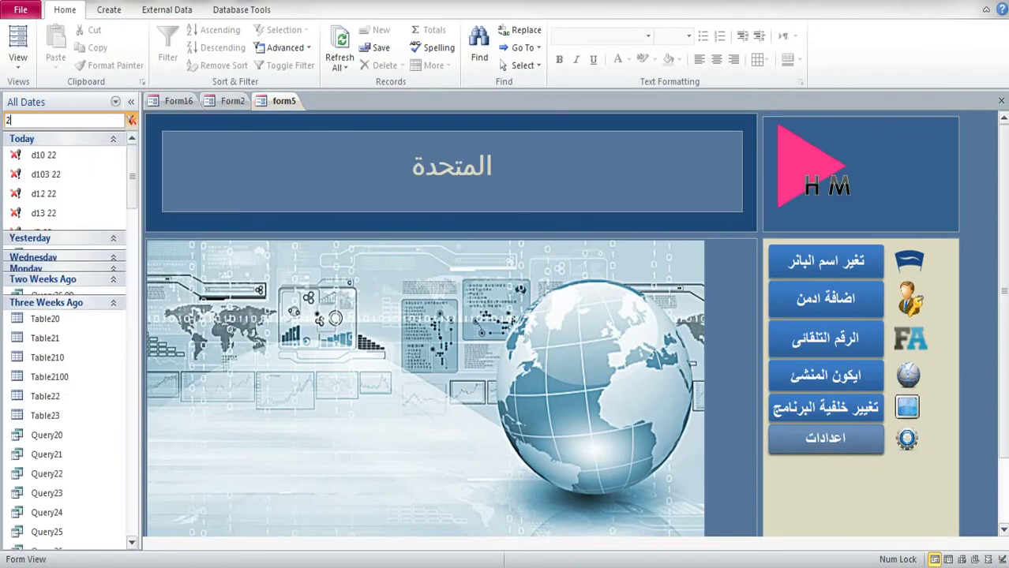
{"action": "type", "text": "3"}
{"action": "right_click", "coordinate": [41, 230]}
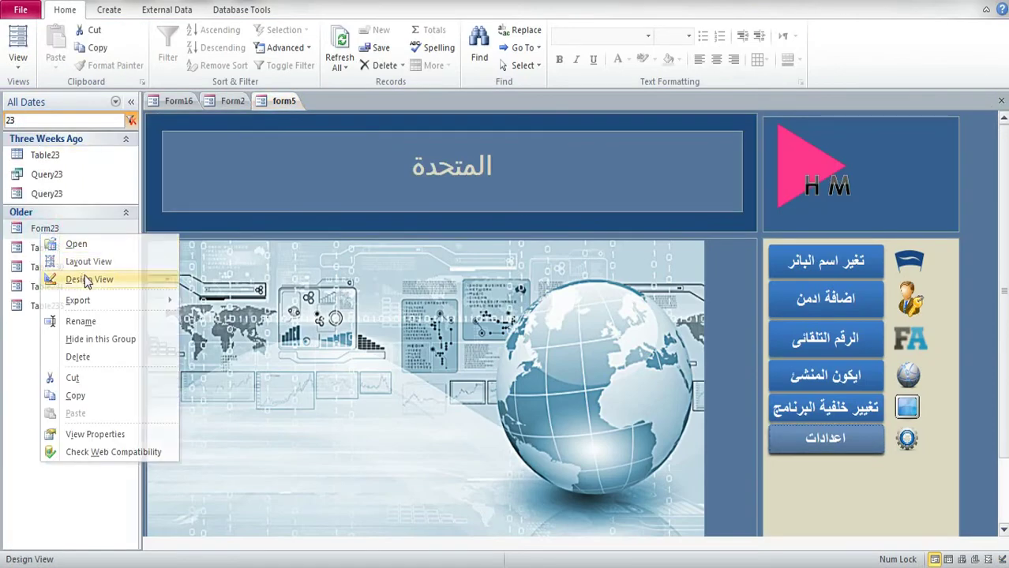
{"action": "left_click", "coordinate": [79, 281]}
Step: Inspect Command67's On Click code, marking Query3500, then close the code editor and Property Sheet
{"action": "left_click", "coordinate": [775, 51]}
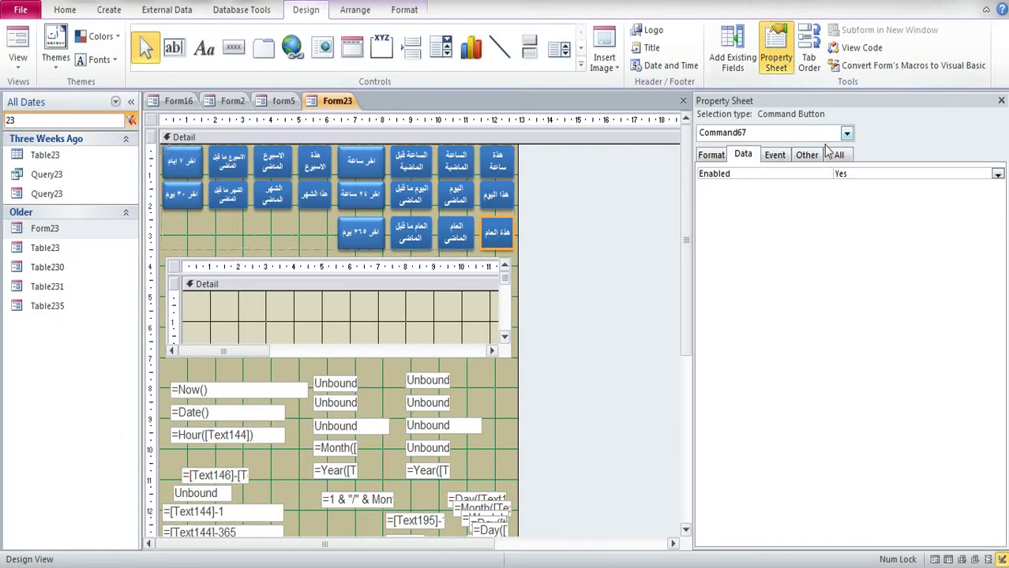
{"action": "left_click", "coordinate": [778, 158]}
{"action": "left_click", "coordinate": [912, 175]}
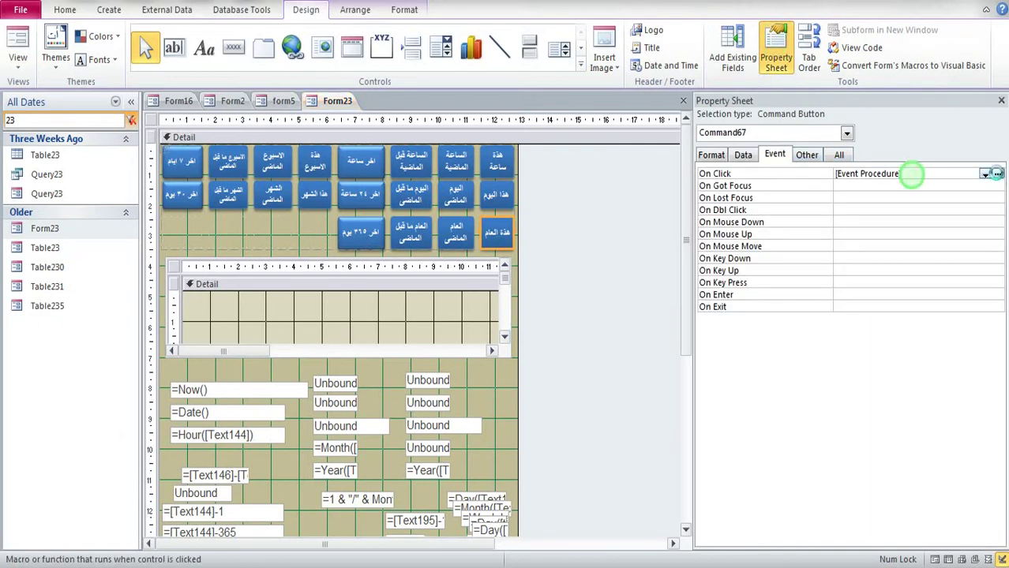
{"action": "left_click", "coordinate": [997, 174]}
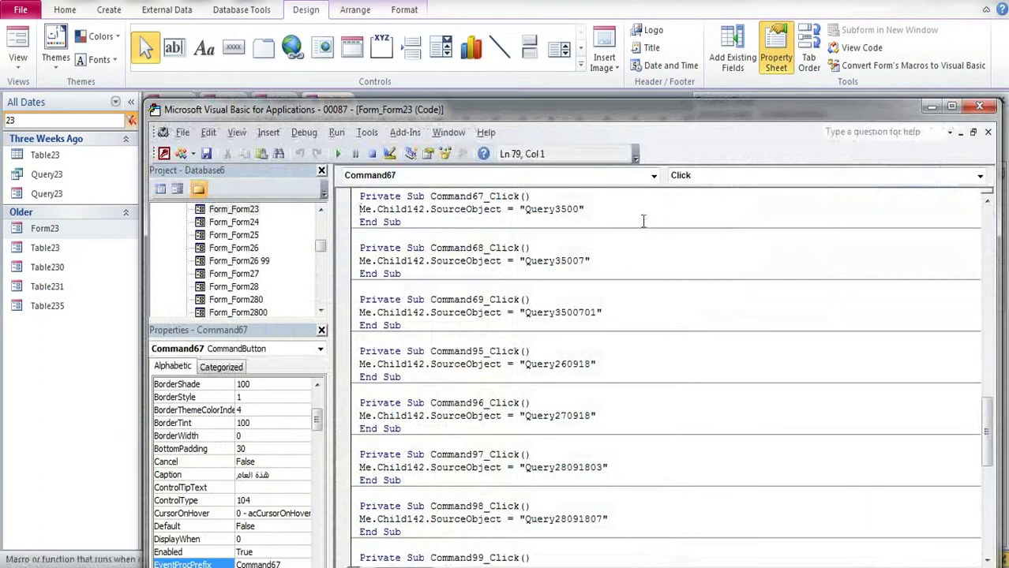
{"action": "left_click_drag", "start_coordinate": [524, 213], "coordinate": [576, 213]}
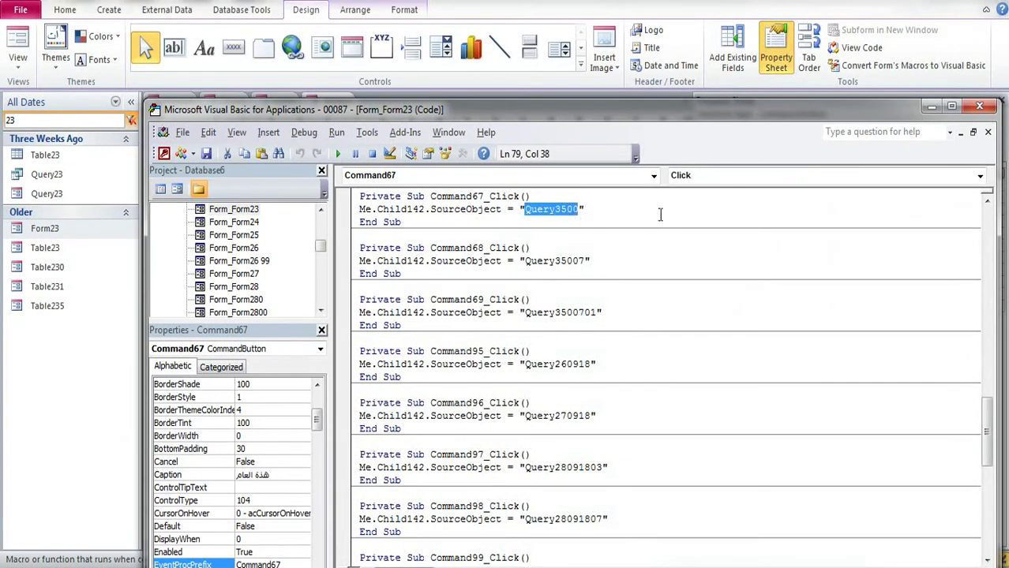
{"action": "left_click", "coordinate": [981, 107]}
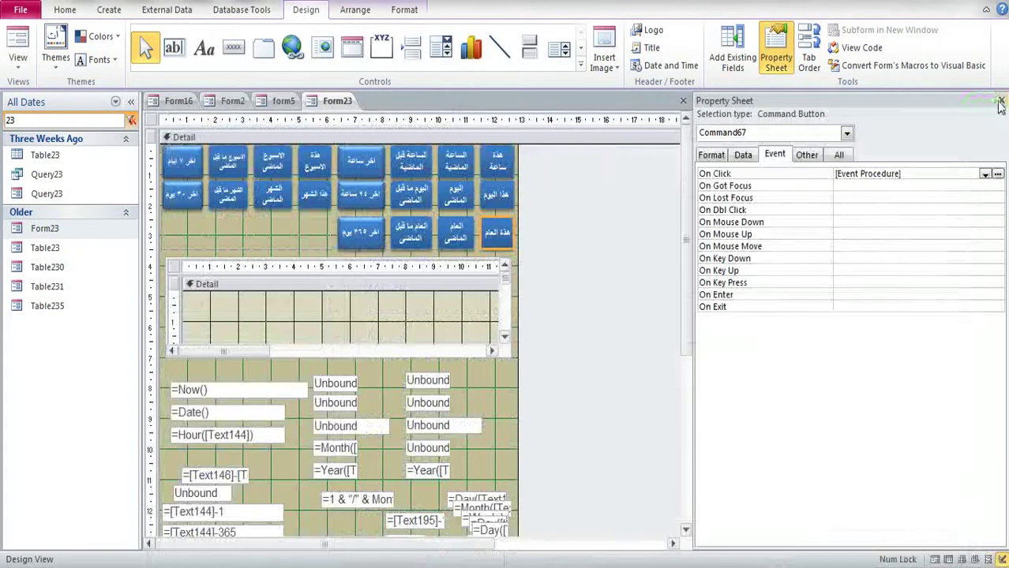
{"action": "left_click", "coordinate": [1000, 102]}
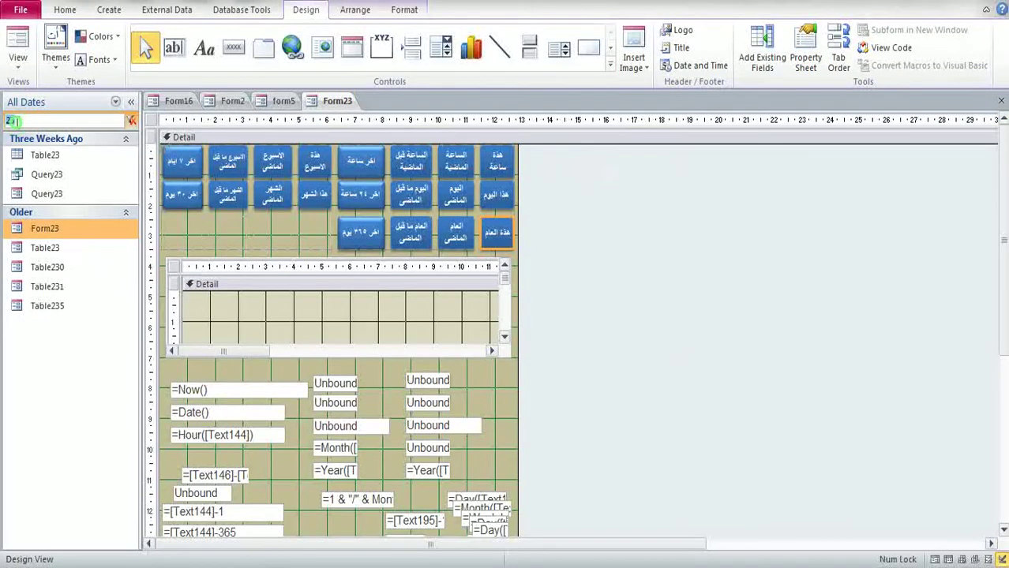
Step: Open the Query3500 form in Design View and place a command button at the Detail row's end, skipping the wizard
{"action": "type", "text": "Query3500"}
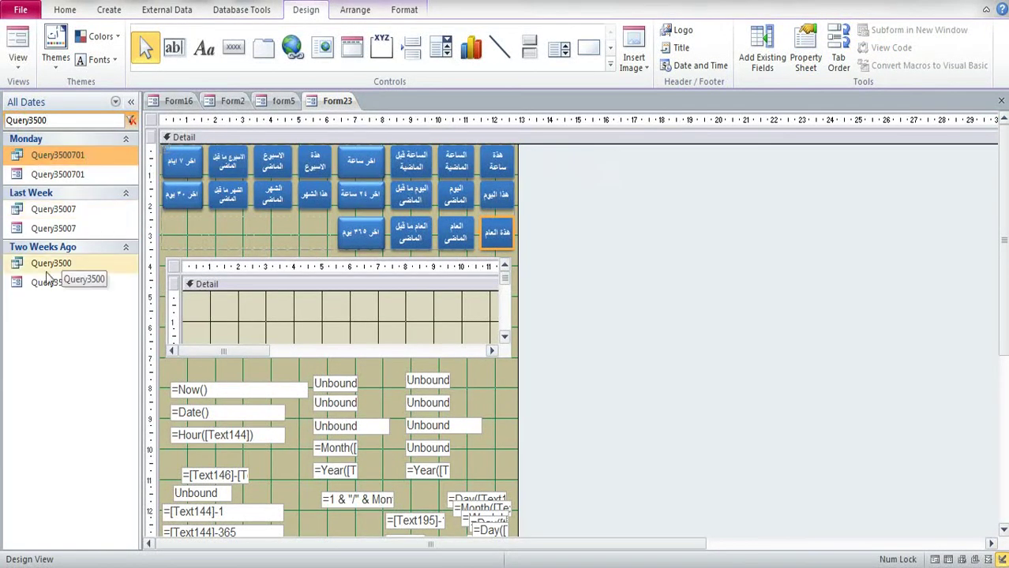
{"action": "right_click", "coordinate": [46, 282]}
{"action": "left_click", "coordinate": [90, 326]}
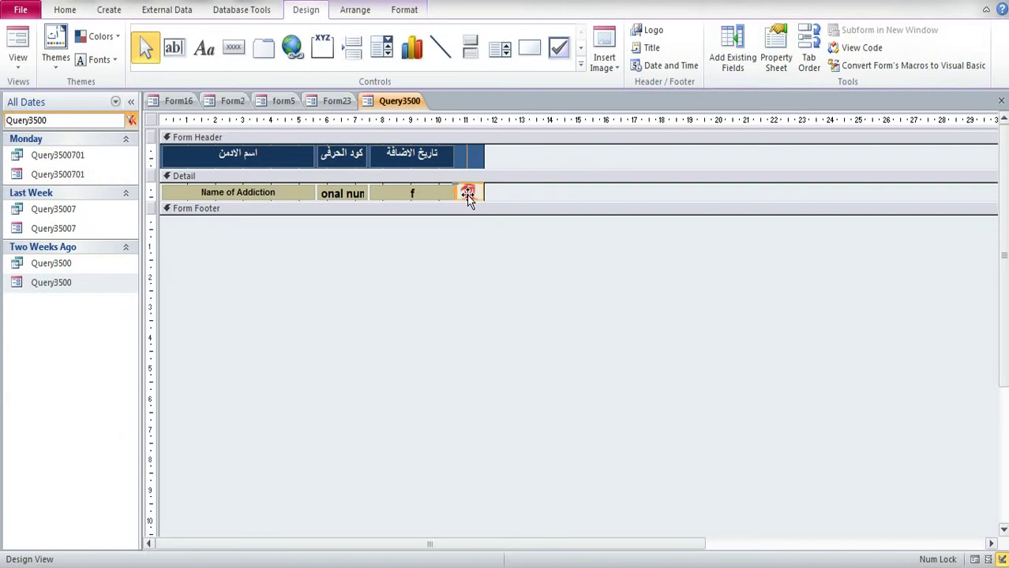
{"action": "left_click", "coordinate": [232, 51]}
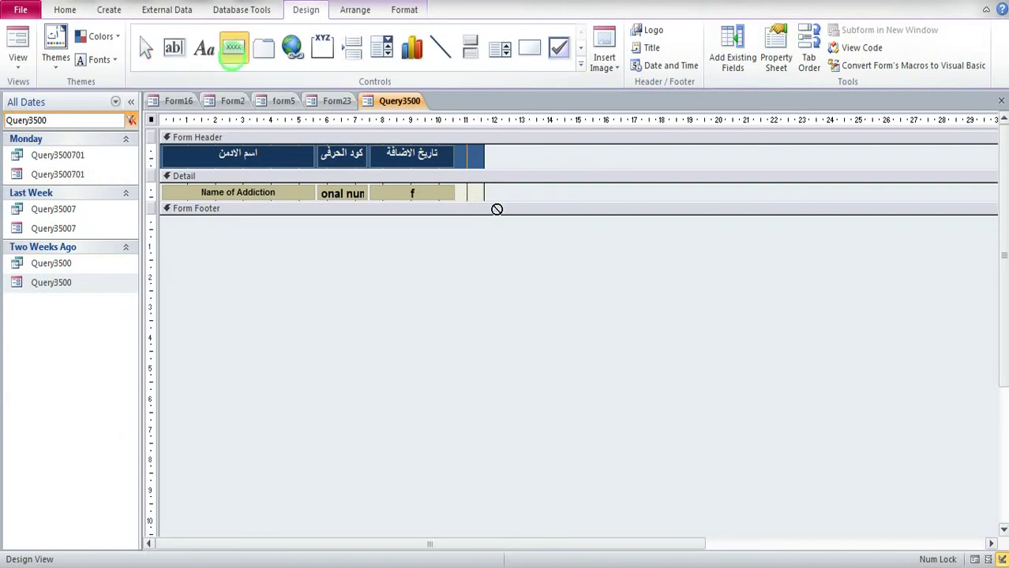
{"action": "left_click", "coordinate": [474, 189]}
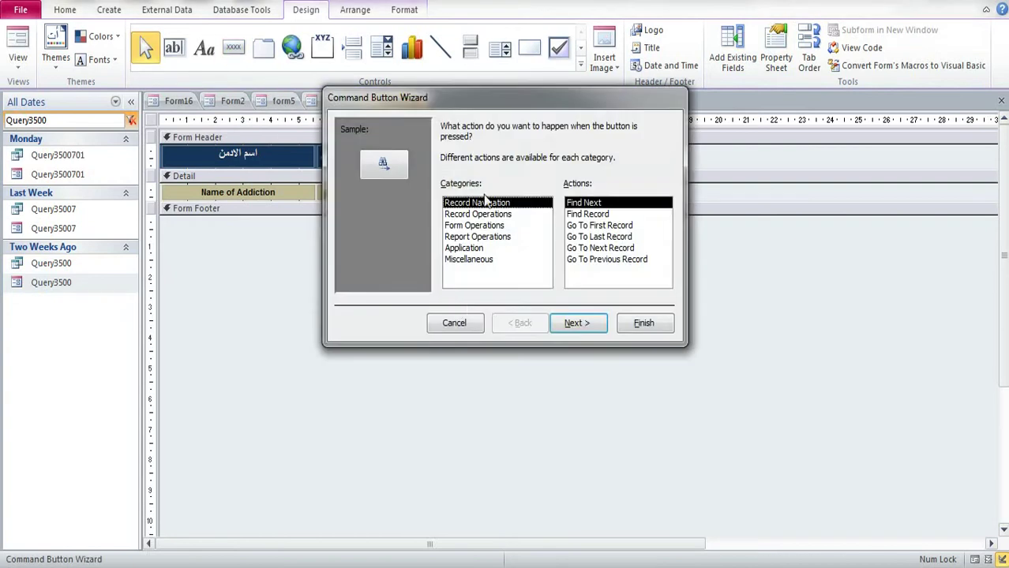
{"action": "left_click", "coordinate": [456, 320]}
Step: Delete the new button's Command18 caption, leaving the blank button selected
{"action": "left_click", "coordinate": [470, 157]}
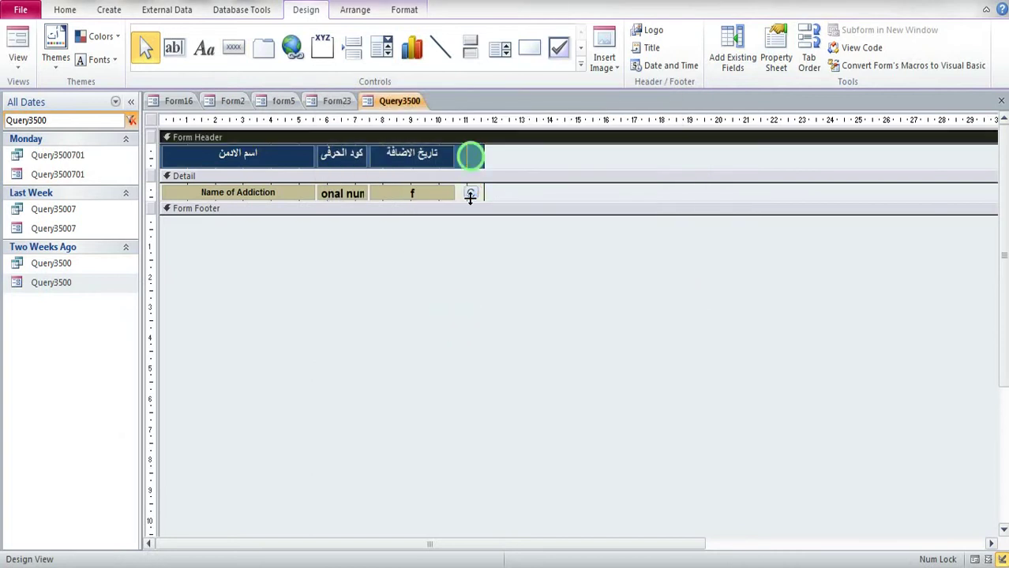
{"action": "left_click", "coordinate": [471, 193]}
{"action": "left_click", "coordinate": [471, 193]}
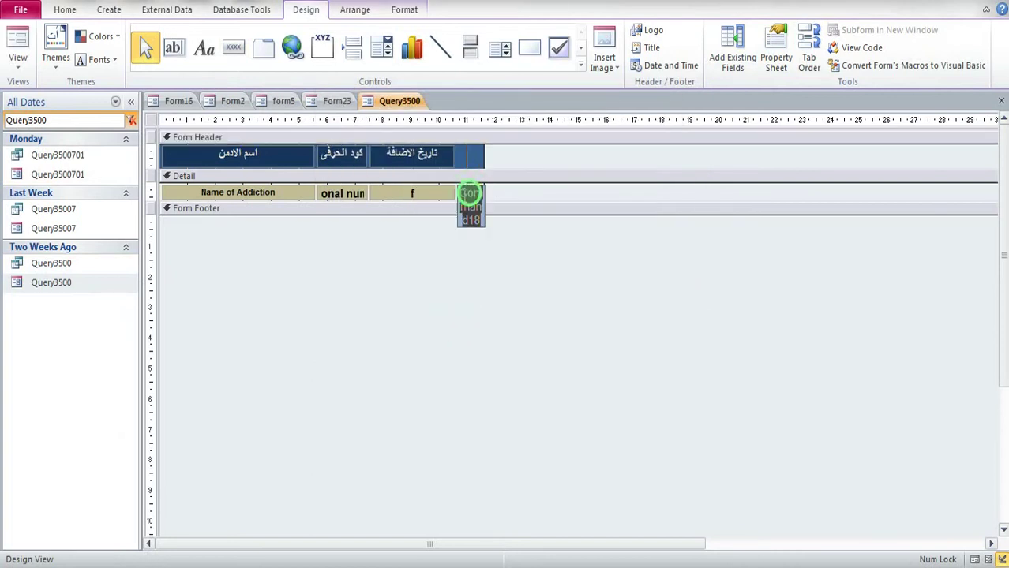
{"action": "key", "text": "Delete"}
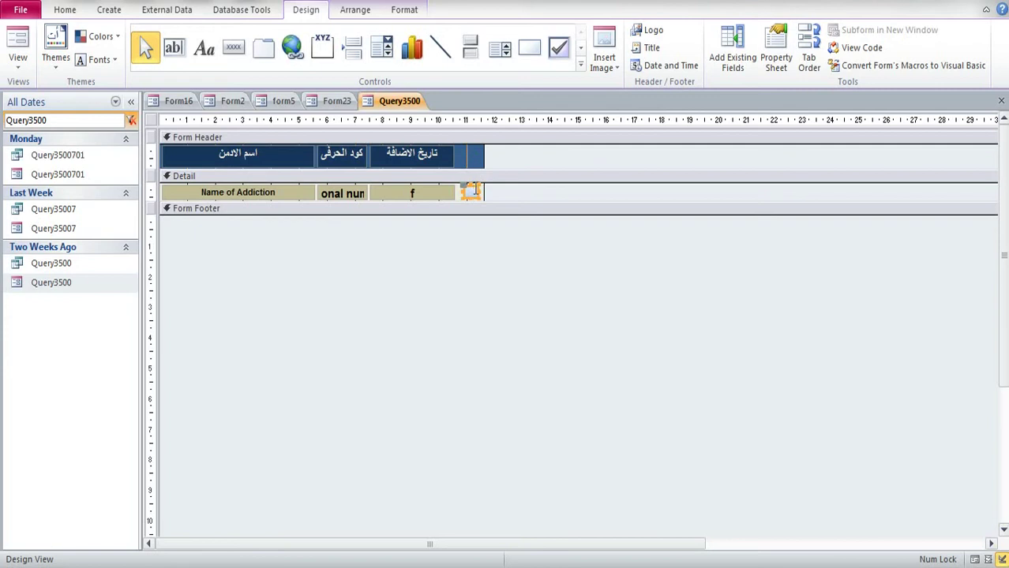
{"action": "left_click", "coordinate": [472, 192]}
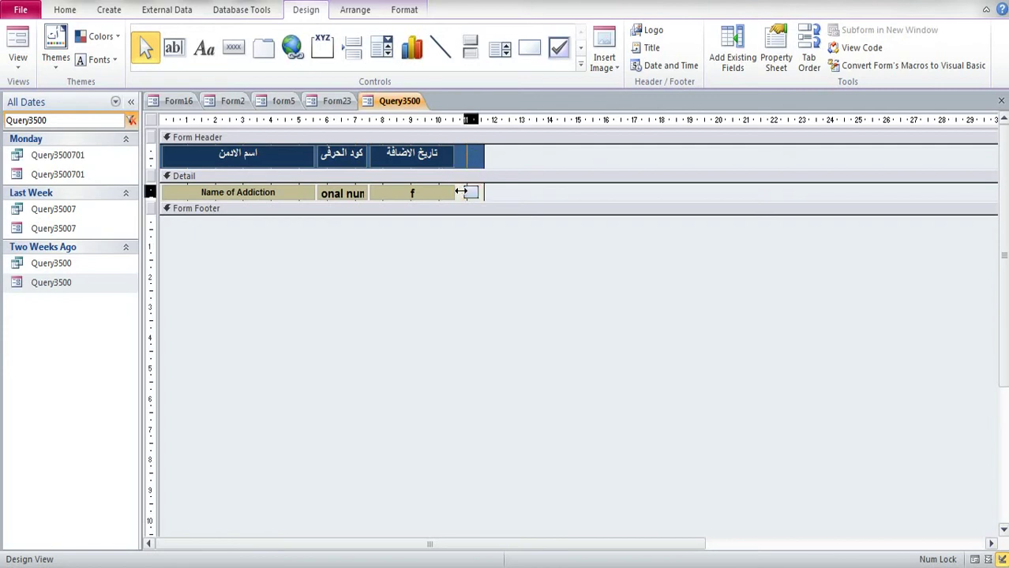
{"action": "left_click", "coordinate": [474, 193]}
{"action": "left_click", "coordinate": [476, 191]}
{"action": "left_click", "coordinate": [478, 193]}
{"action": "left_click", "coordinate": [461, 190]}
{"action": "left_click", "coordinate": [463, 192]}
{"action": "left_click", "coordinate": [474, 157]}
{"action": "left_click", "coordinate": [477, 193]}
{"action": "left_click", "coordinate": [474, 192]}
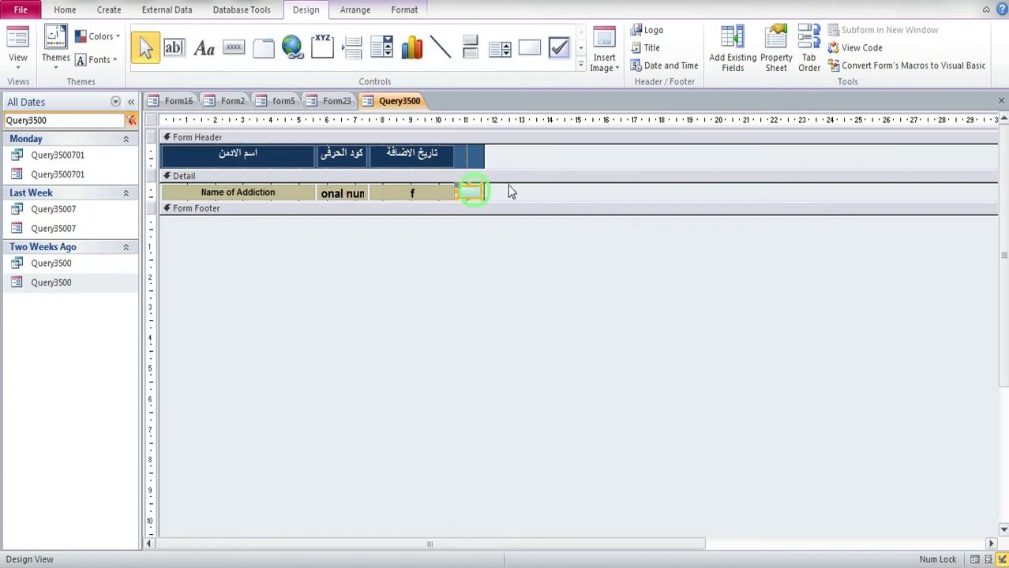
{"action": "left_click", "coordinate": [473, 193]}
{"action": "left_click", "coordinate": [468, 192]}
Step: Open the blank button's Property Sheet and browse its Data, Event, Other and All tabs
{"action": "left_click", "coordinate": [776, 59]}
{"action": "left_click", "coordinate": [743, 156]}
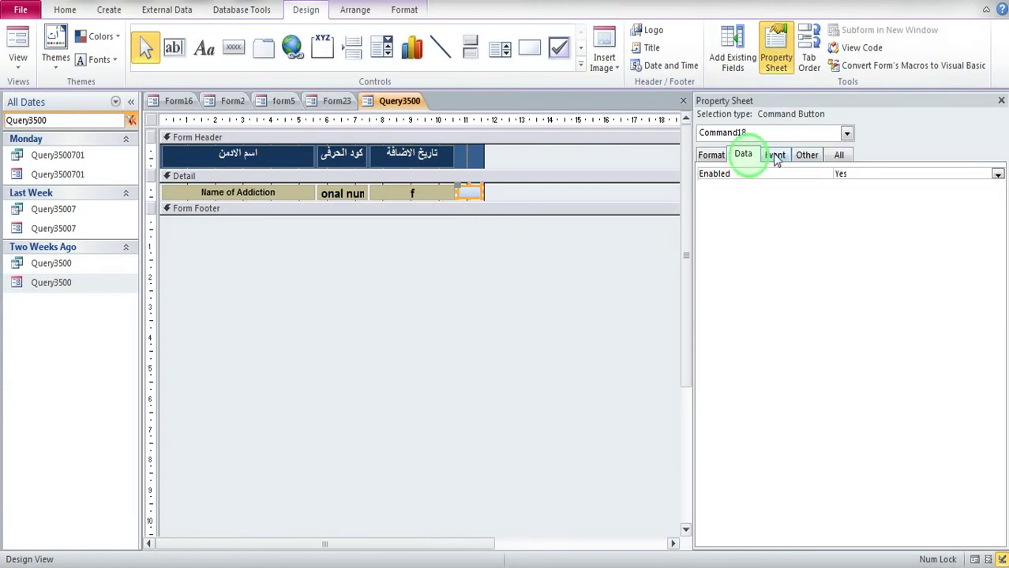
{"action": "left_click", "coordinate": [774, 155]}
{"action": "left_click", "coordinate": [807, 155]}
{"action": "left_click", "coordinate": [839, 154]}
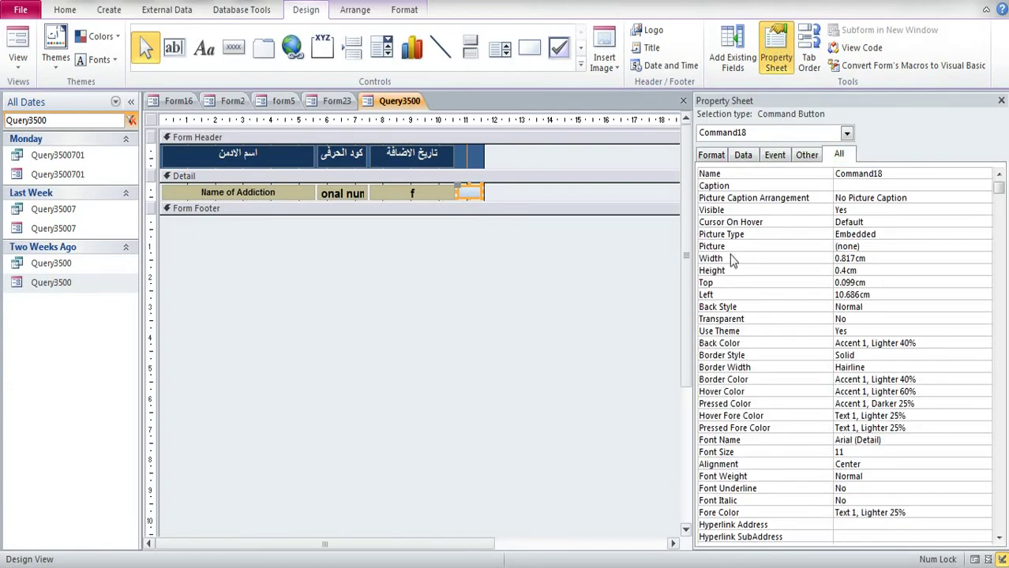
Step: Open the Picture builder for Command18 and preview built-in images like Bell and Binoculars
{"action": "left_click", "coordinate": [866, 246]}
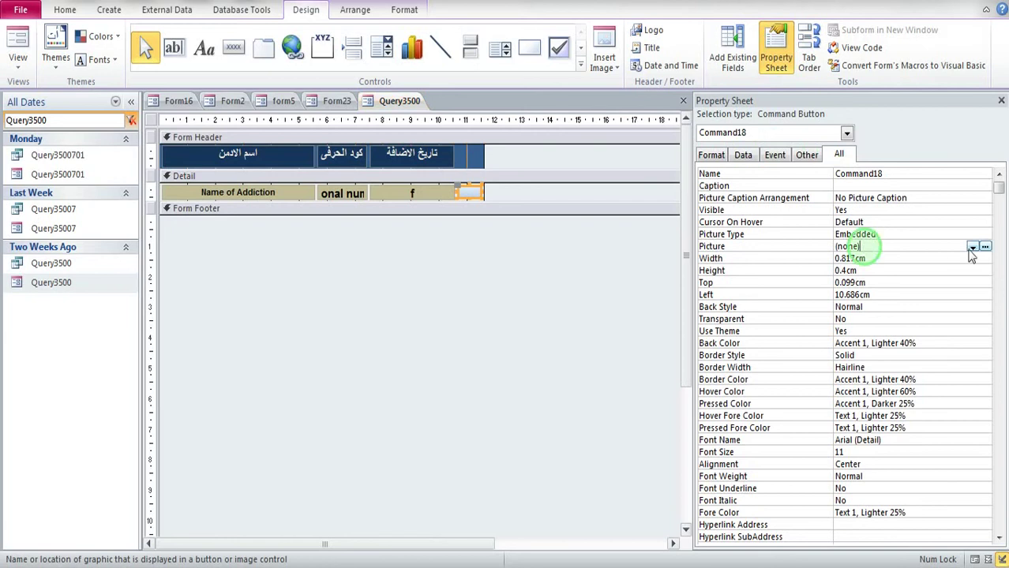
{"action": "left_click", "coordinate": [985, 247]}
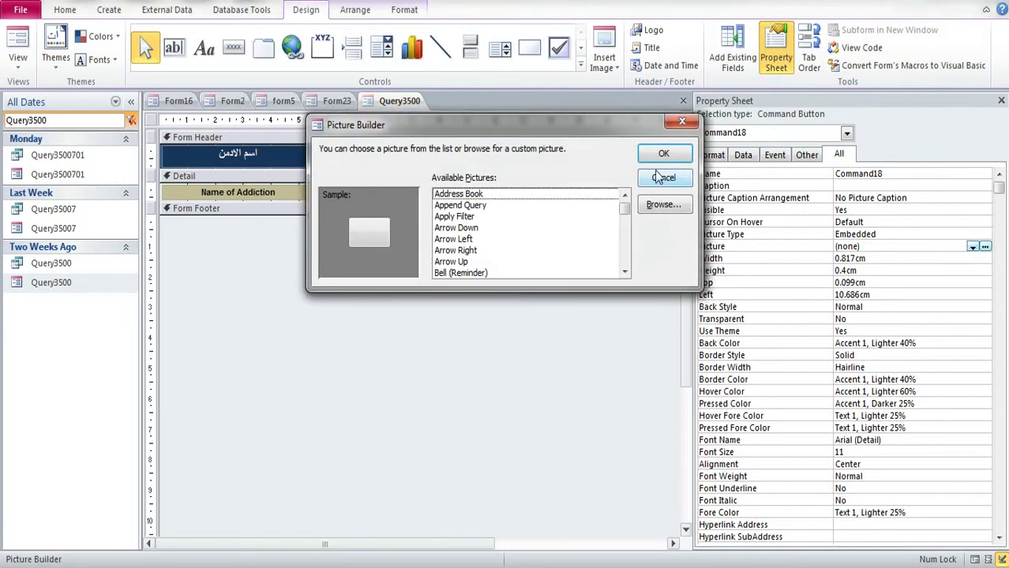
{"action": "left_click", "coordinate": [461, 205]}
{"action": "left_click", "coordinate": [450, 250]}
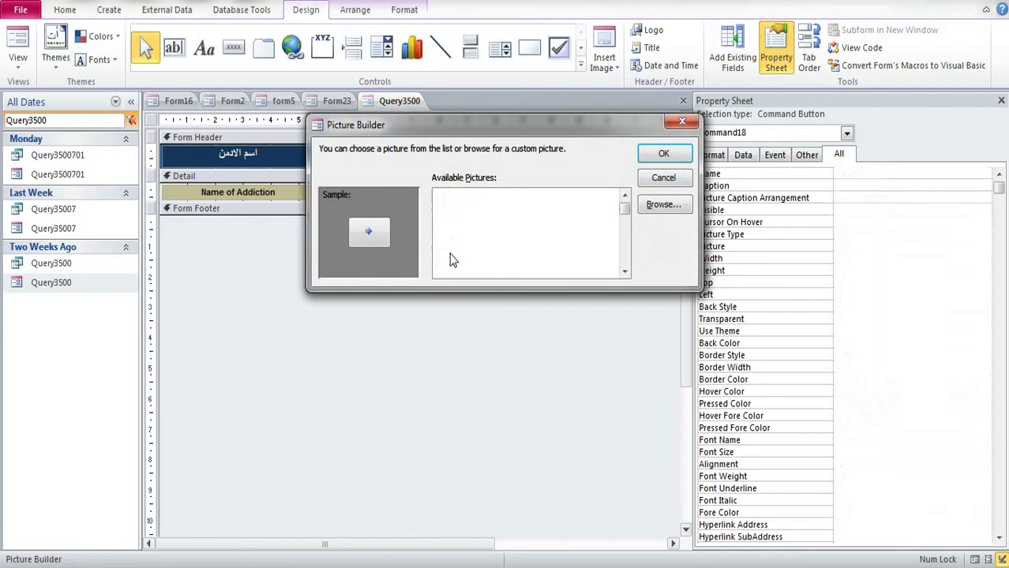
{"action": "left_click", "coordinate": [456, 272]}
{"action": "scroll", "coordinate": [452, 262], "scroll_direction": "down", "scroll_amount": 2}
{"action": "left_click", "coordinate": [452, 261]}
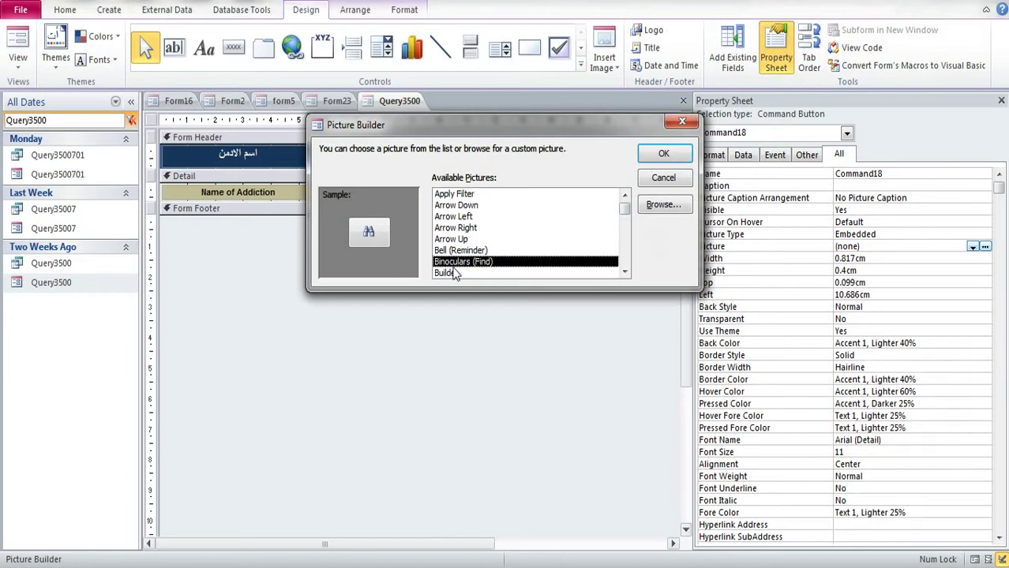
{"action": "left_click", "coordinate": [456, 272]}
Step: Browse on drive F: to the acc 2018 > New folder (4) folder
{"action": "left_click", "coordinate": [662, 204]}
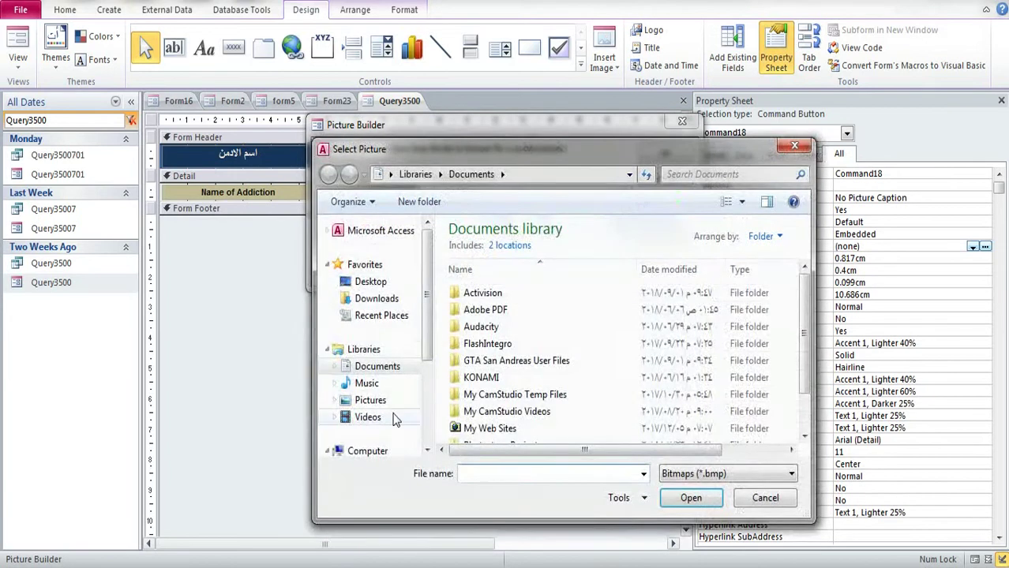
{"action": "scroll", "coordinate": [423, 337], "scroll_direction": "down", "scroll_amount": 3}
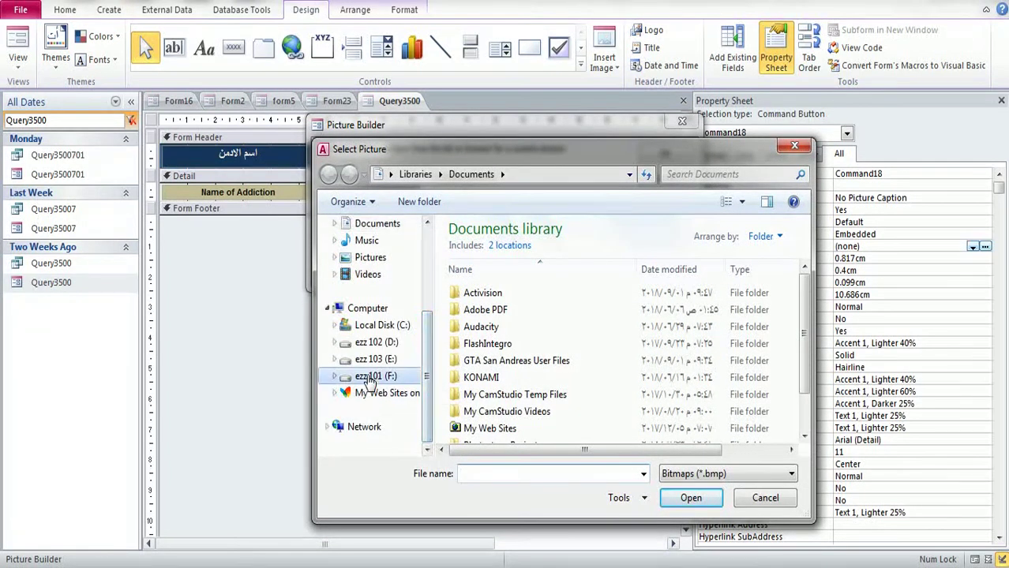
{"action": "left_click", "coordinate": [364, 376]}
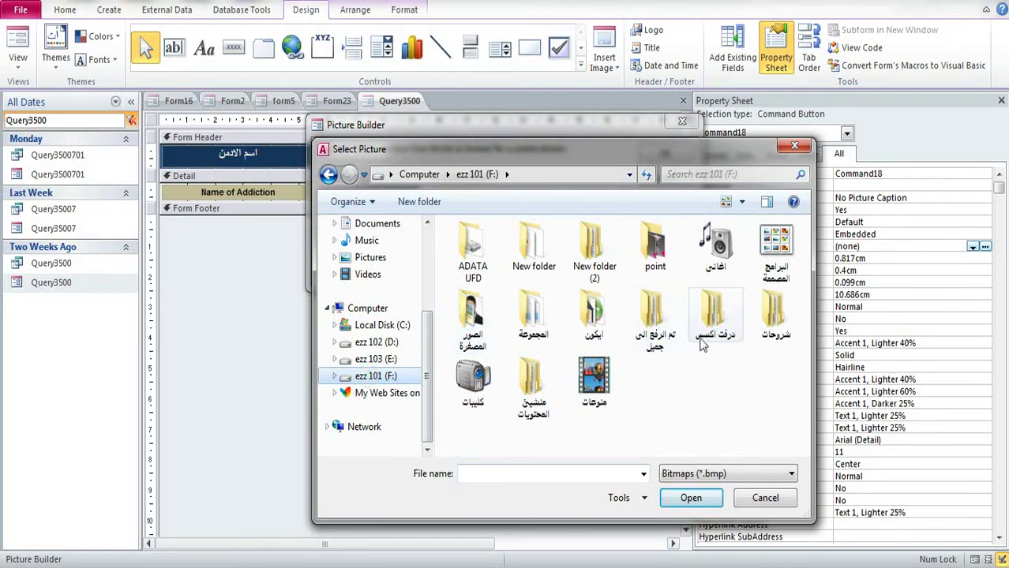
{"action": "double_click", "coordinate": [596, 322]}
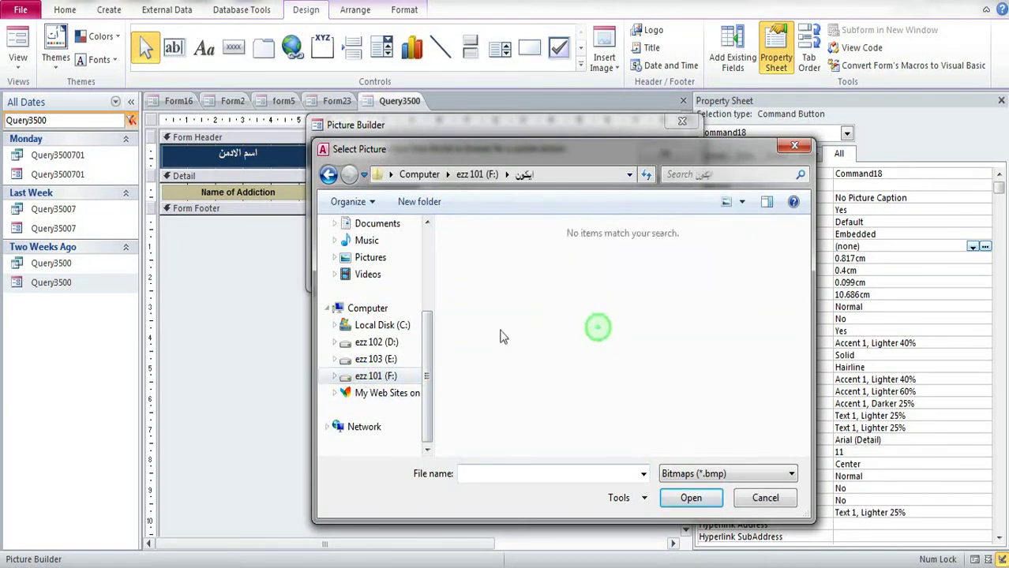
{"action": "left_click", "coordinate": [373, 376]}
{"action": "double_click", "coordinate": [532, 379]}
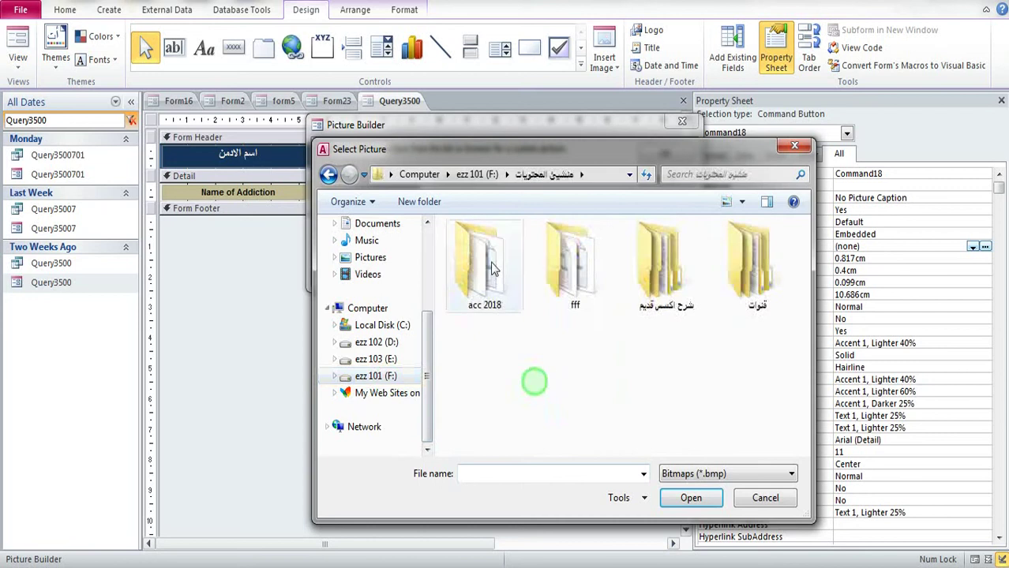
{"action": "double_click", "coordinate": [486, 257]}
{"action": "double_click", "coordinate": [575, 251]}
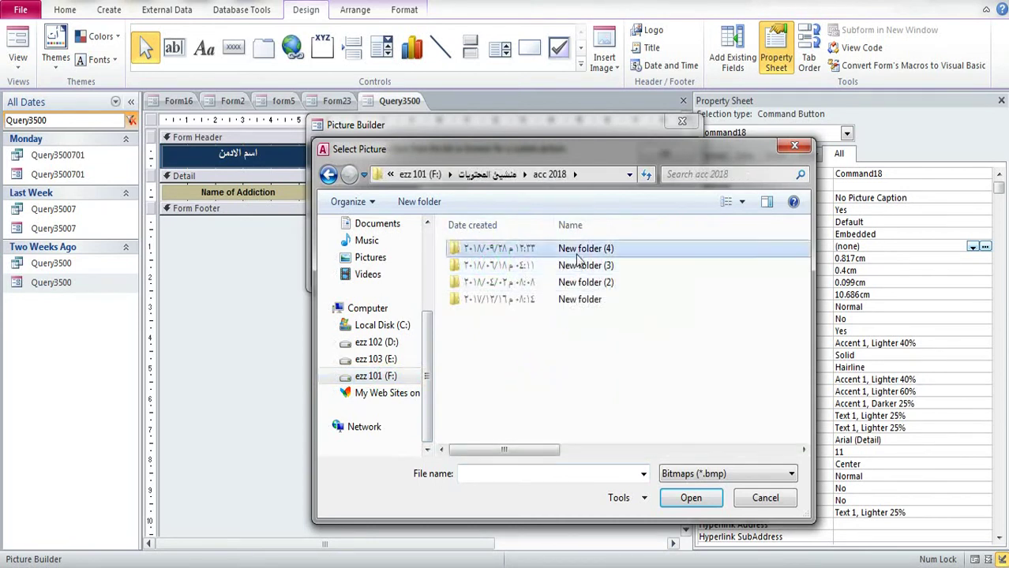
Step: Show All Files and load Picture6.png as the button's trash-can picture
{"action": "left_click", "coordinate": [767, 476]}
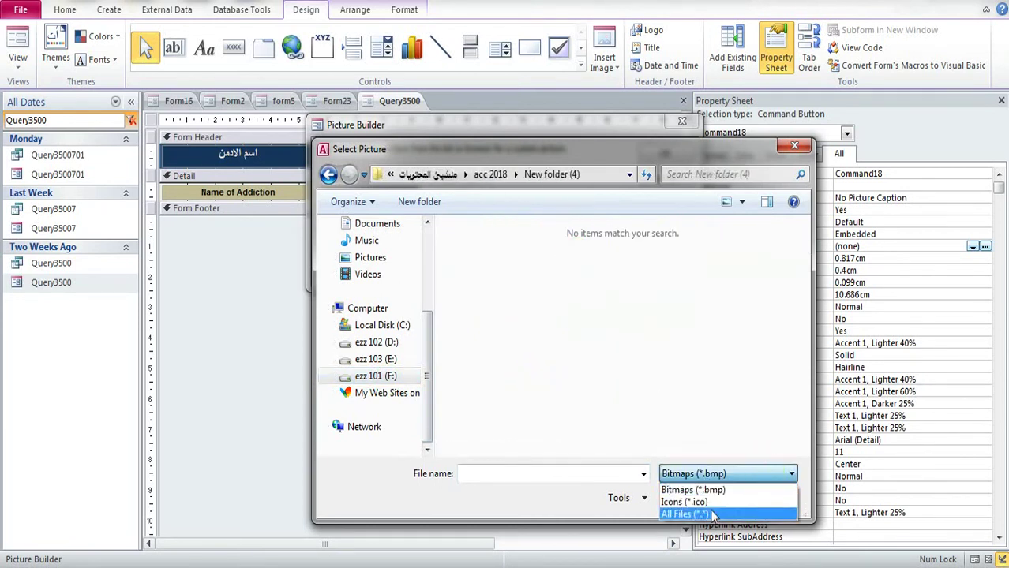
{"action": "left_click", "coordinate": [713, 514]}
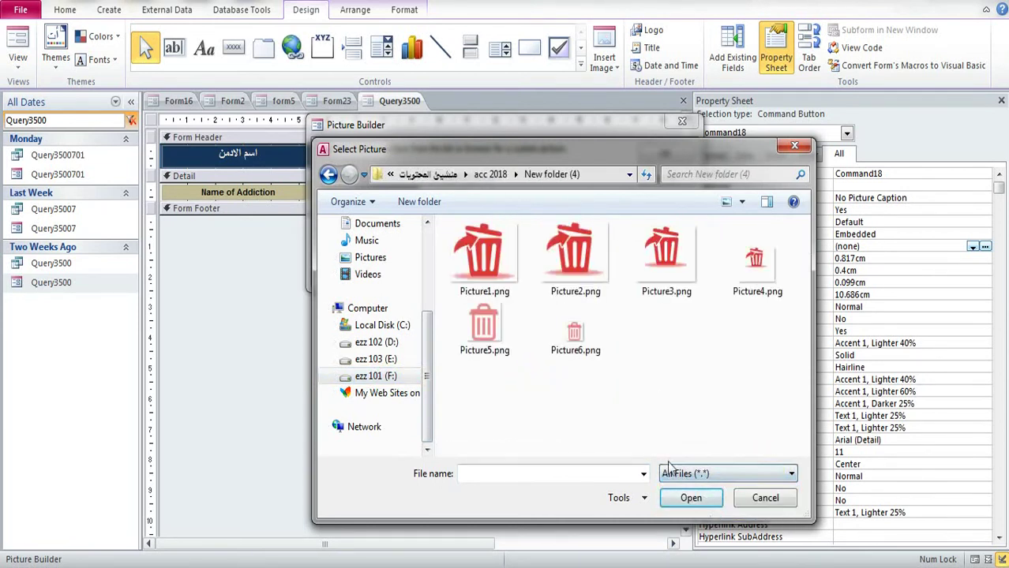
{"action": "double_click", "coordinate": [580, 341]}
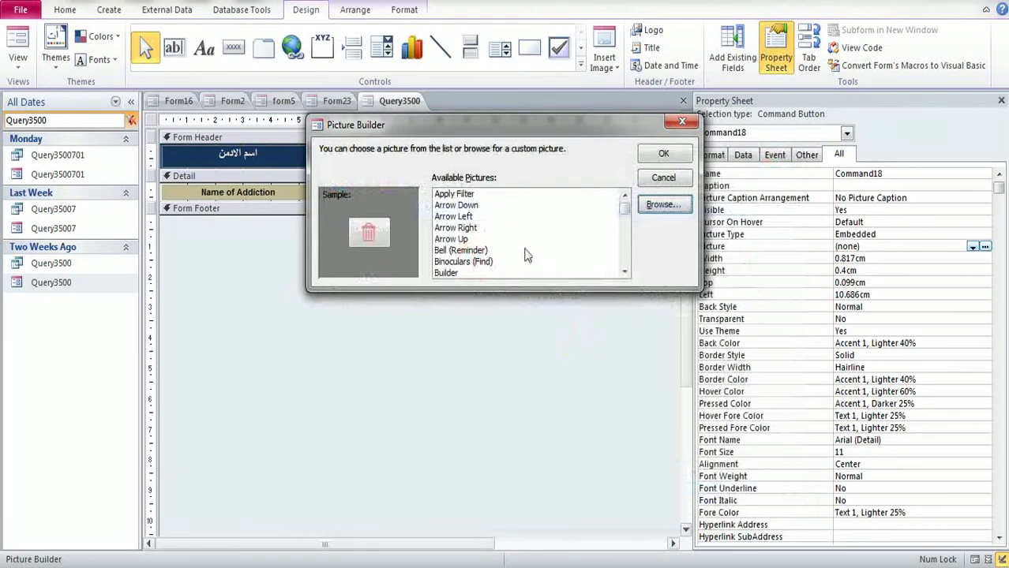
{"action": "left_click", "coordinate": [663, 154]}
{"action": "left_click", "coordinate": [473, 157]}
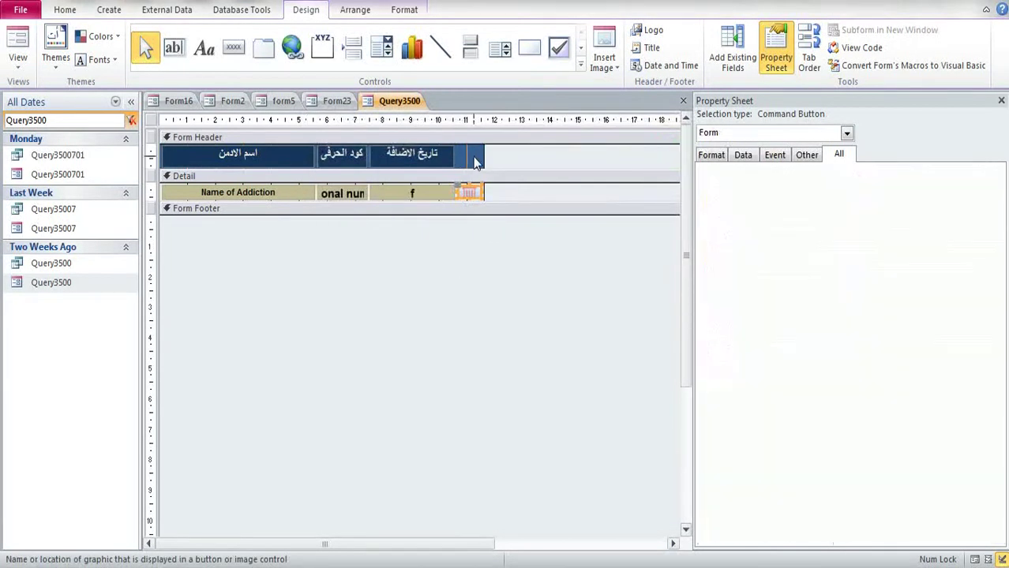
Step: Move Command18 to Top 0 cm and make it 0.612 cm tall
{"action": "left_click", "coordinate": [469, 193]}
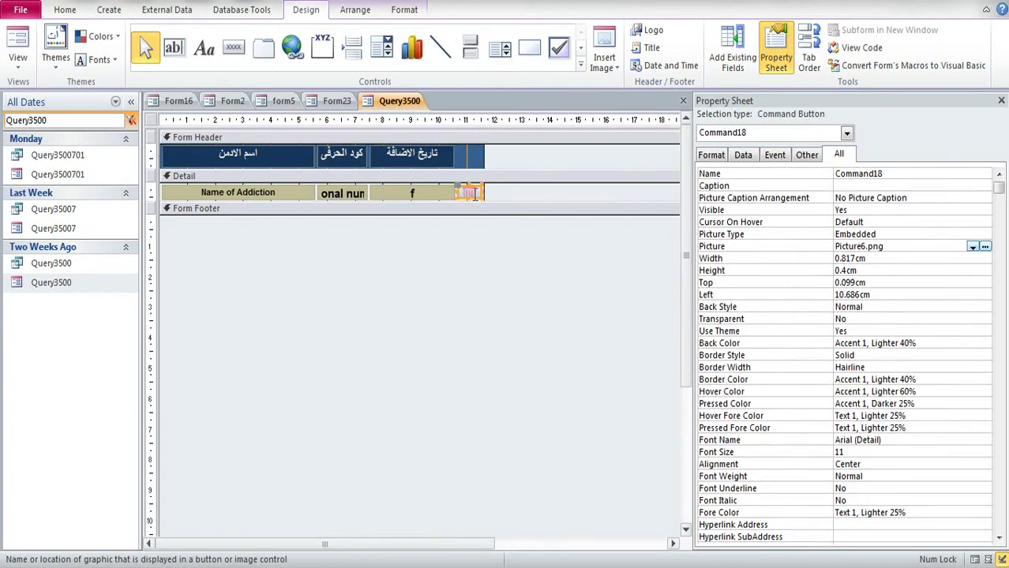
{"action": "left_click_drag", "start_coordinate": [466, 201], "coordinate": [478, 198]}
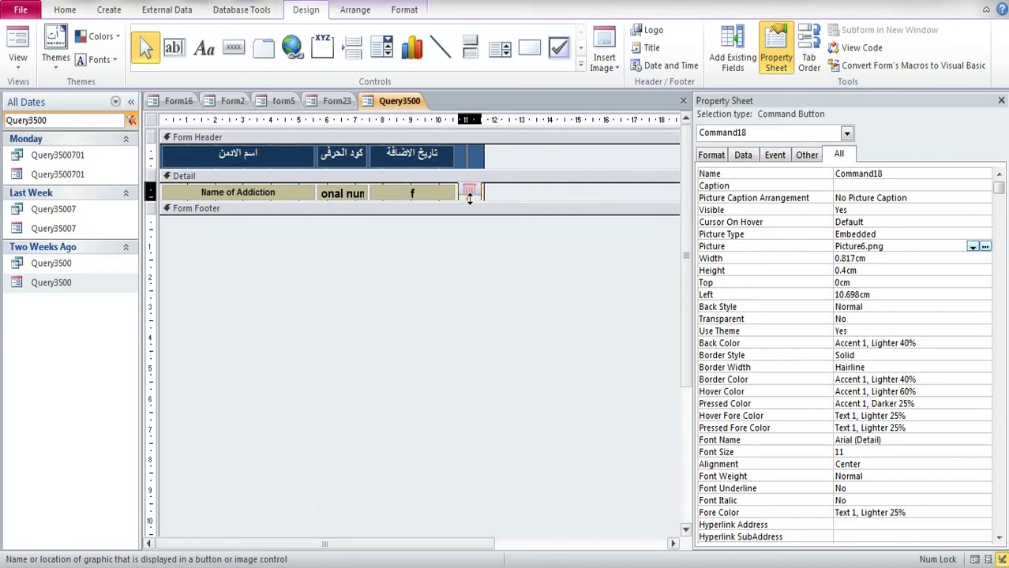
{"action": "left_click", "coordinate": [490, 157]}
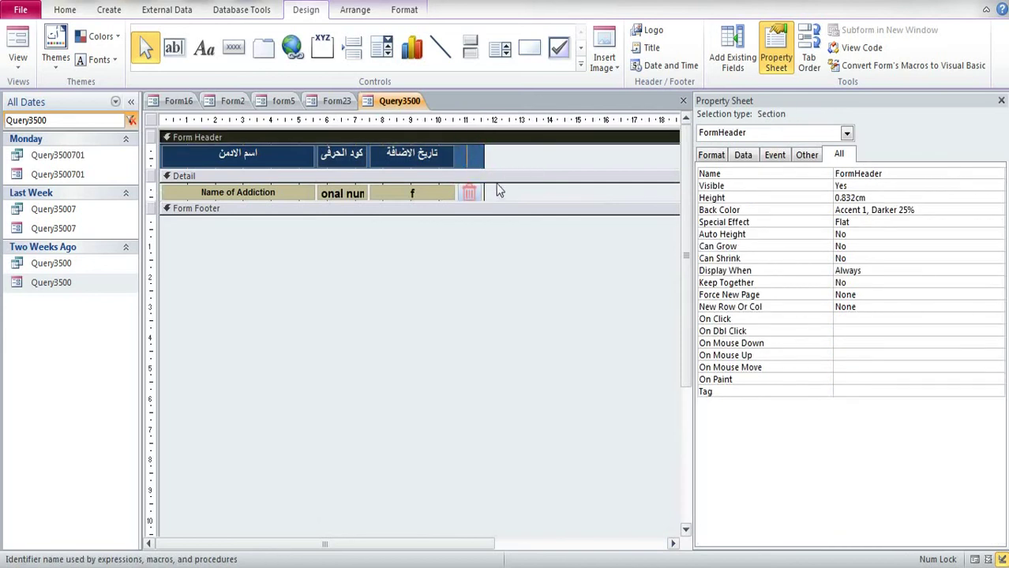
{"action": "left_click", "coordinate": [476, 195]}
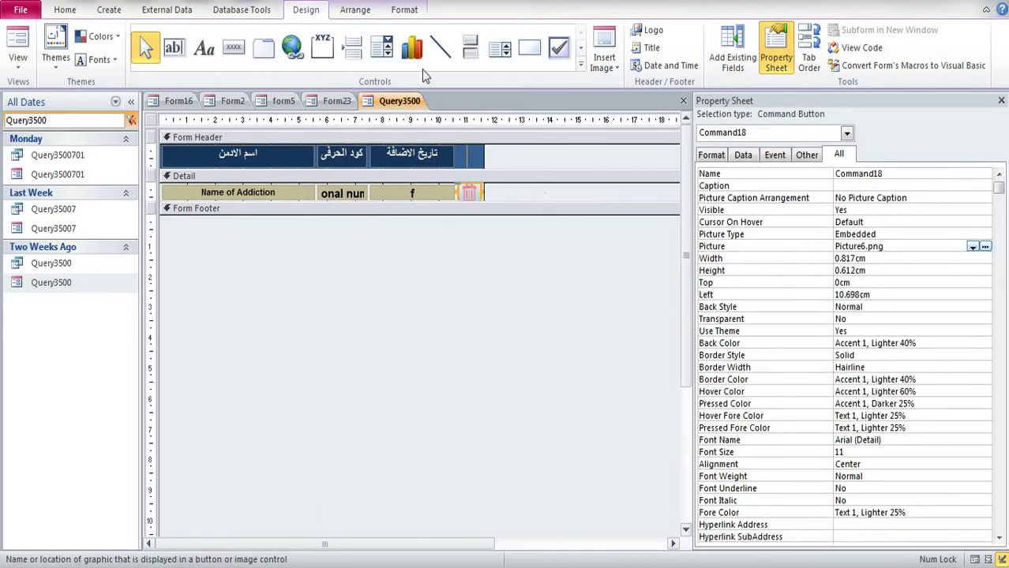
{"action": "left_click", "coordinate": [404, 9]}
{"action": "left_click", "coordinate": [519, 63]}
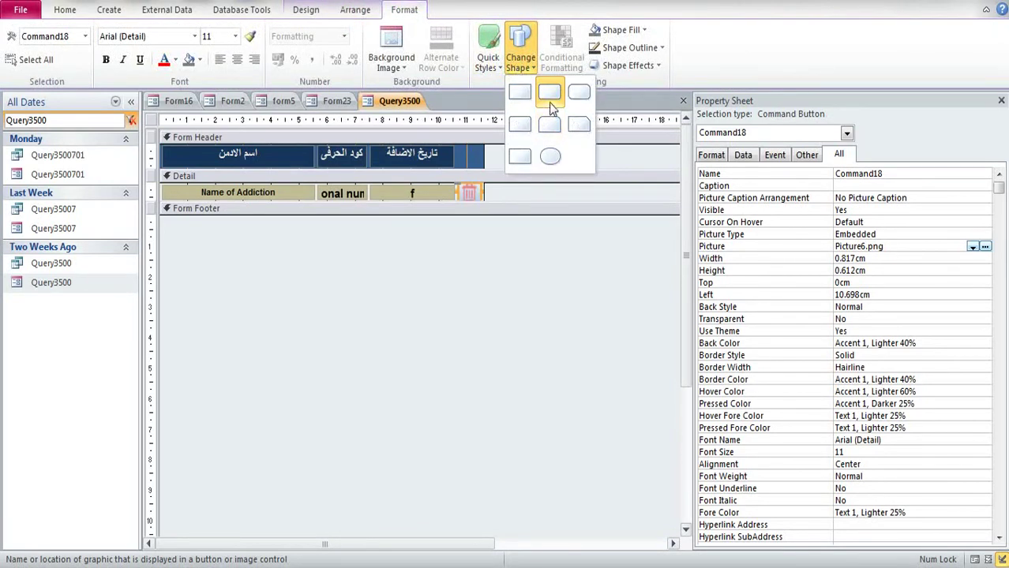
Step: Apply a red Quick Style to the trash button
{"action": "left_click", "coordinate": [493, 69]}
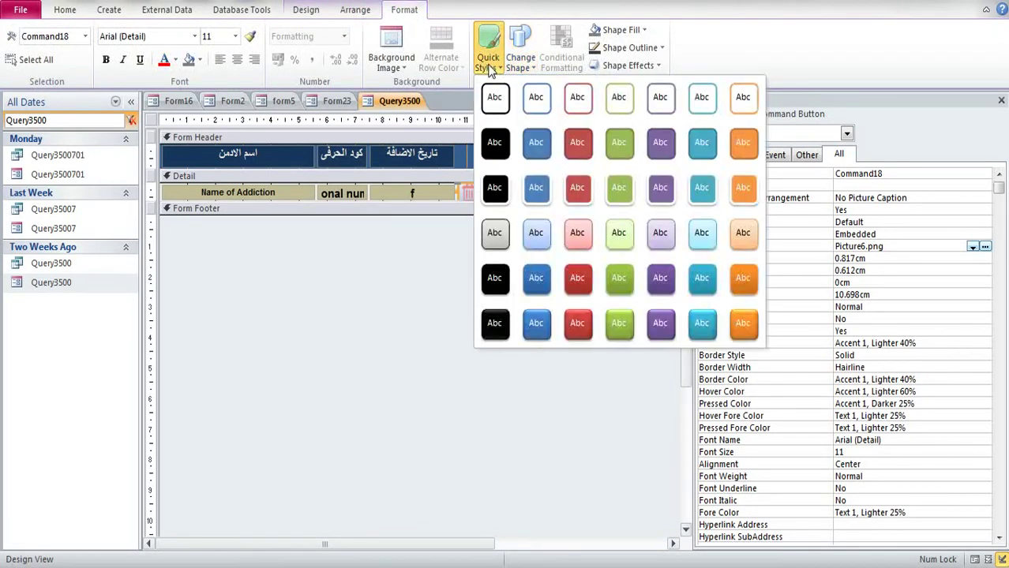
{"action": "left_click", "coordinate": [577, 273]}
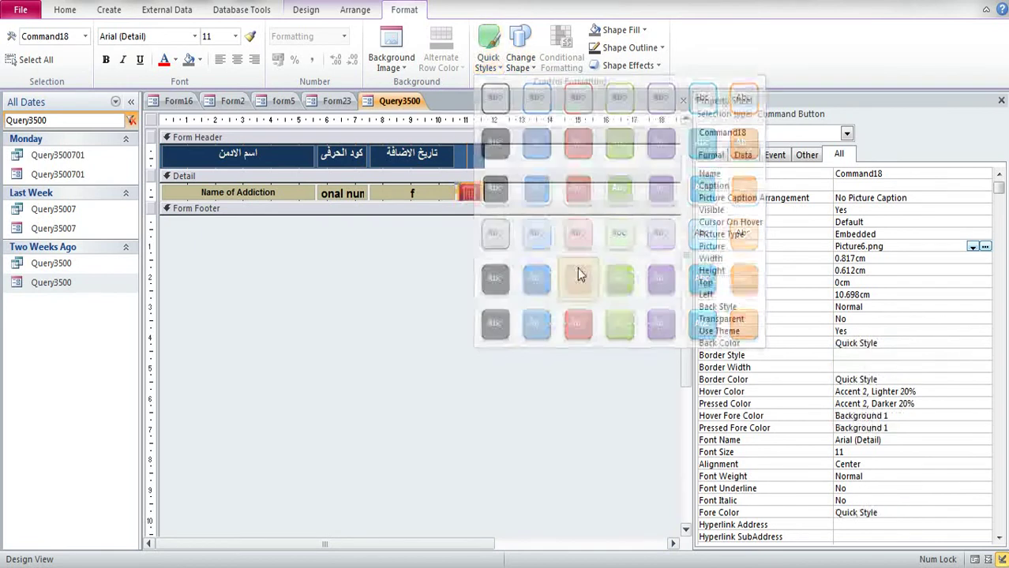
{"action": "left_click", "coordinate": [507, 148]}
{"action": "left_click", "coordinate": [474, 192]}
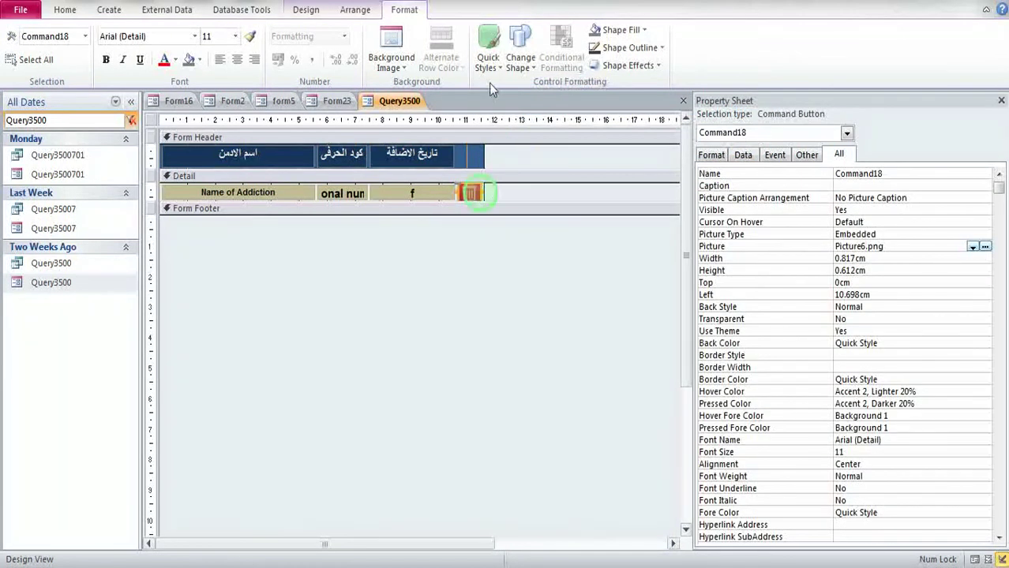
{"action": "left_click", "coordinate": [491, 70]}
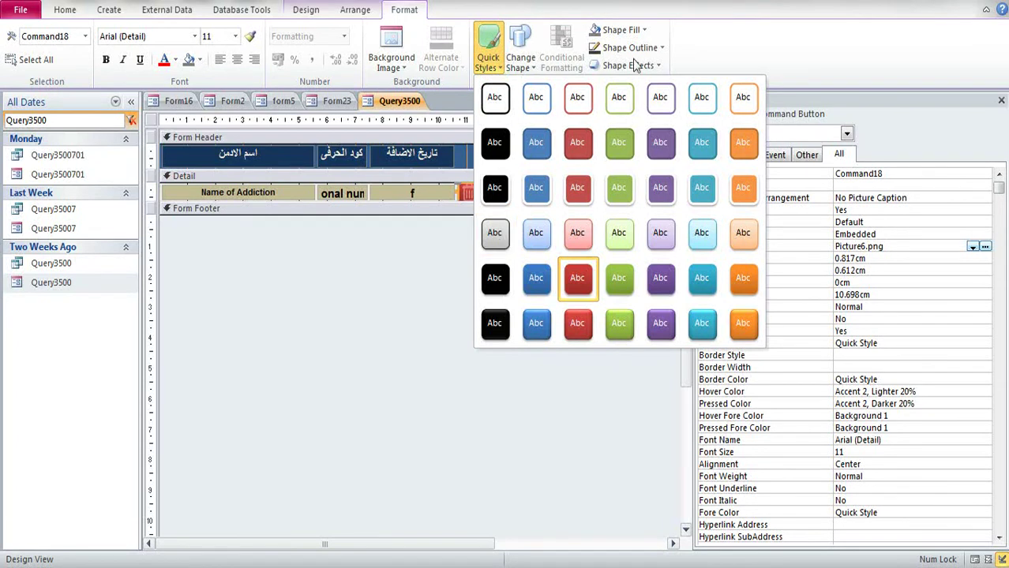
Step: Set the button's Shape Fill to Background 2 and Shape Outline to Transparent, then close the form
{"action": "left_click", "coordinate": [643, 30]}
{"action": "left_click", "coordinate": [622, 88]}
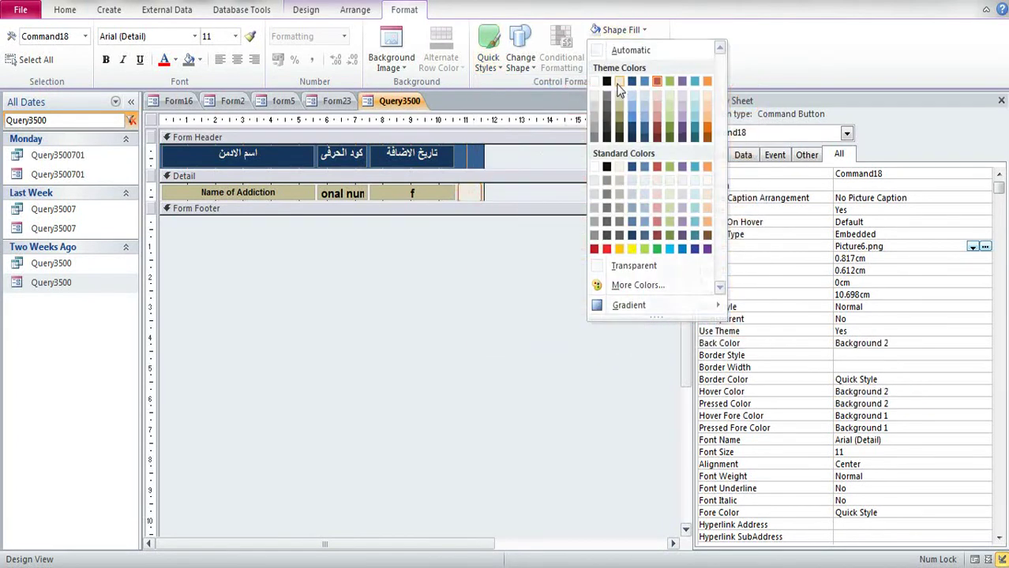
{"action": "left_click", "coordinate": [539, 156]}
{"action": "left_click", "coordinate": [476, 194]}
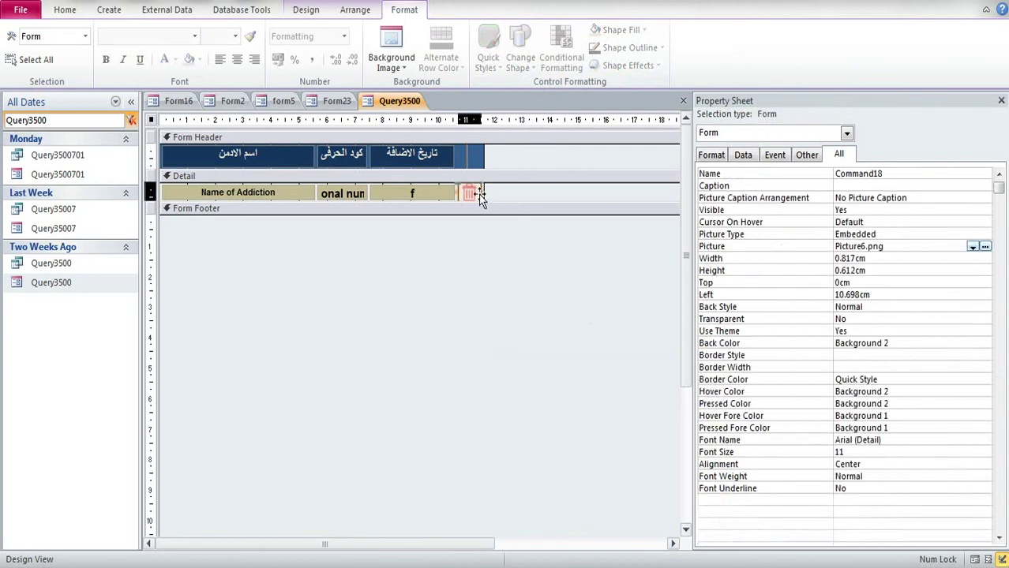
{"action": "left_click", "coordinate": [629, 66]}
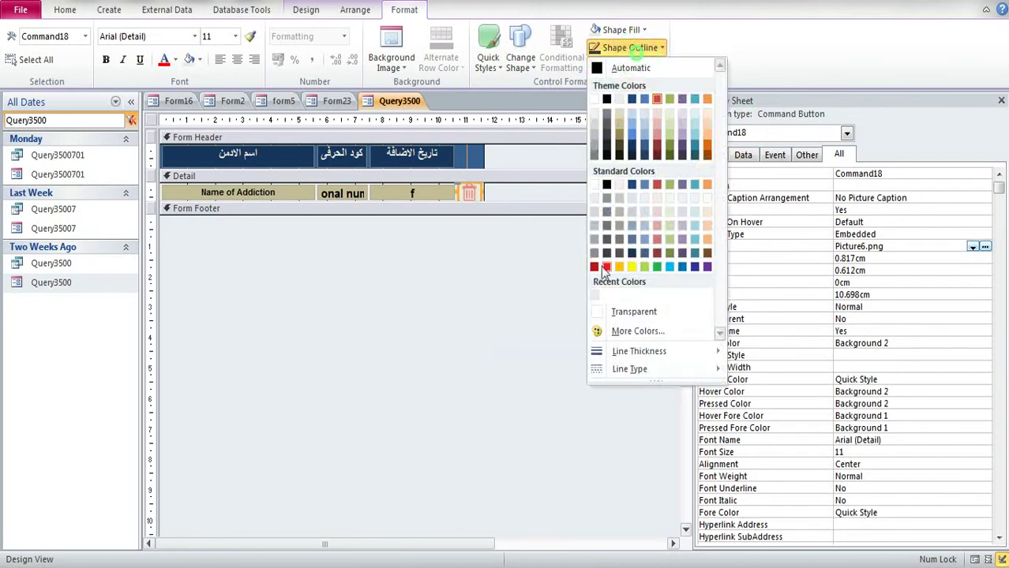
{"action": "left_click", "coordinate": [611, 311]}
{"action": "left_click", "coordinate": [491, 277]}
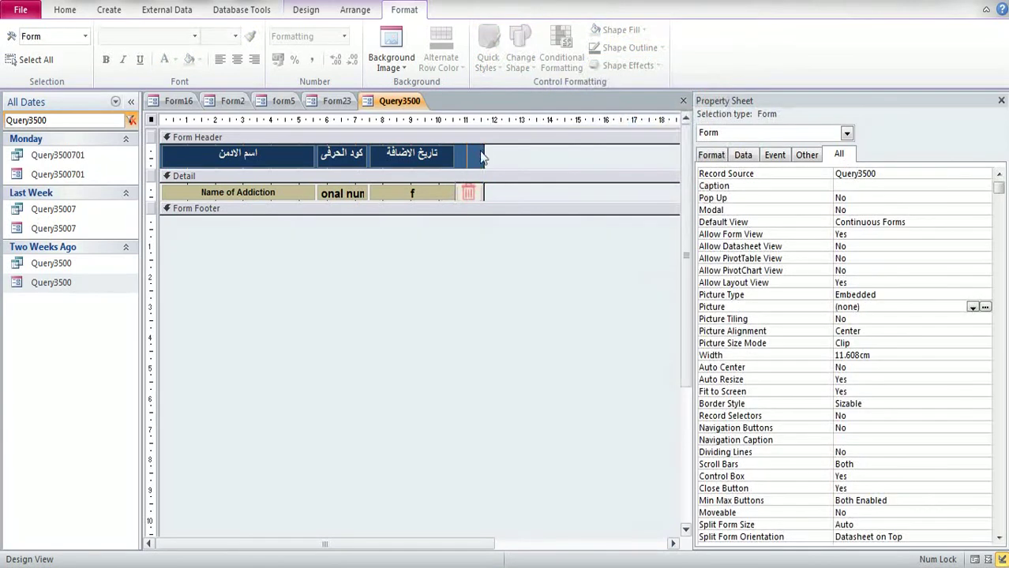
{"action": "left_click", "coordinate": [1001, 100]}
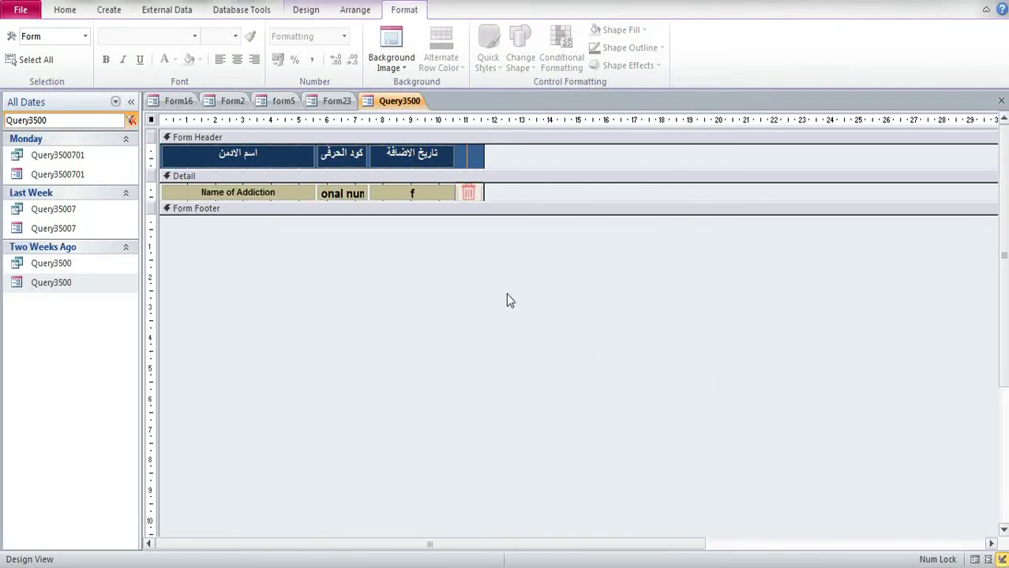
{"action": "left_click", "coordinate": [1001, 100]}
Step: Save the Query3500 and Form23 design changes as they close
{"action": "left_click", "coordinate": [450, 324]}
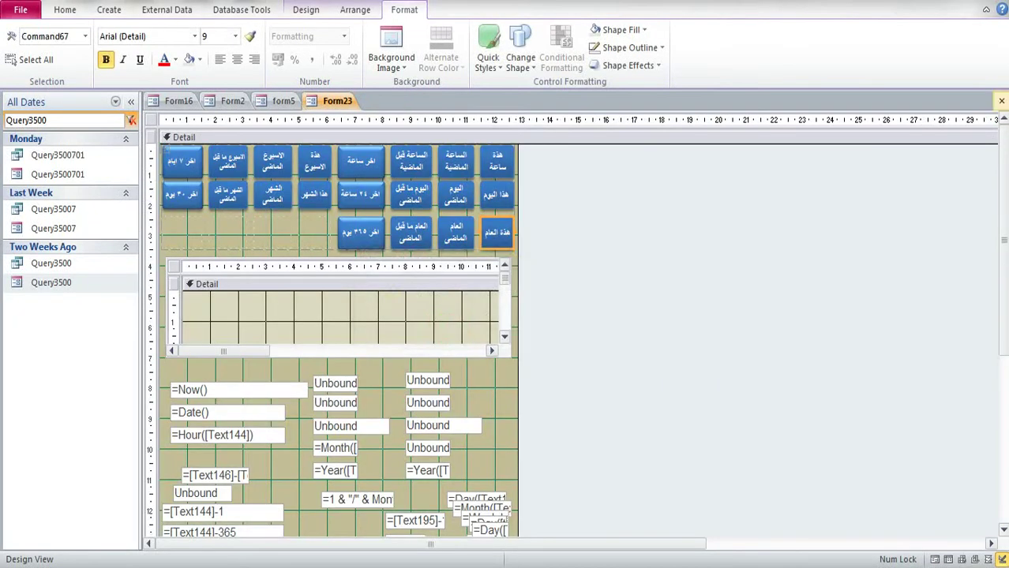
{"action": "left_click", "coordinate": [1001, 100]}
{"action": "left_click", "coordinate": [464, 322]}
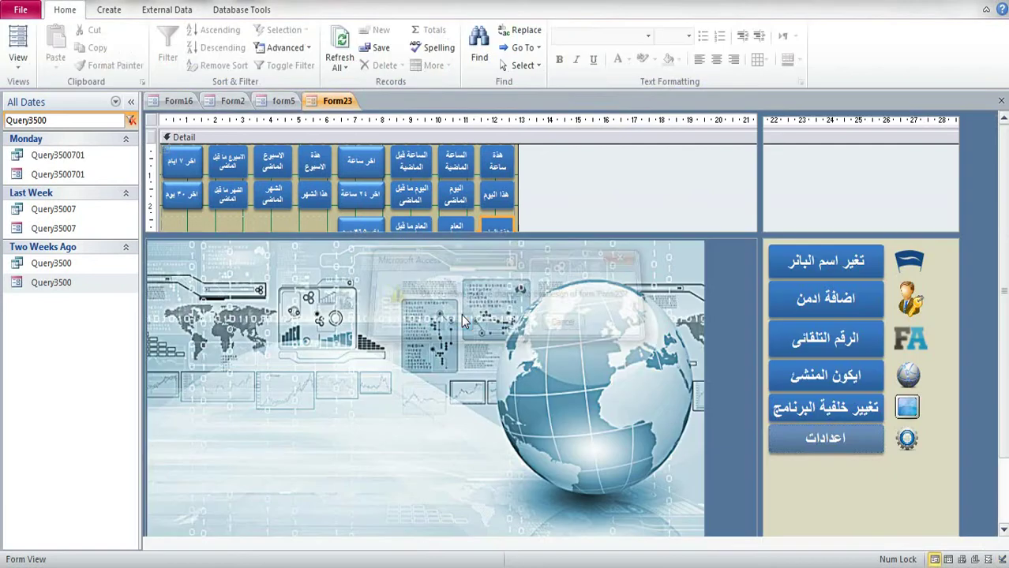
Step: Test Settings by listing admins added this year for deletion, then close it
{"action": "left_click", "coordinate": [815, 440]}
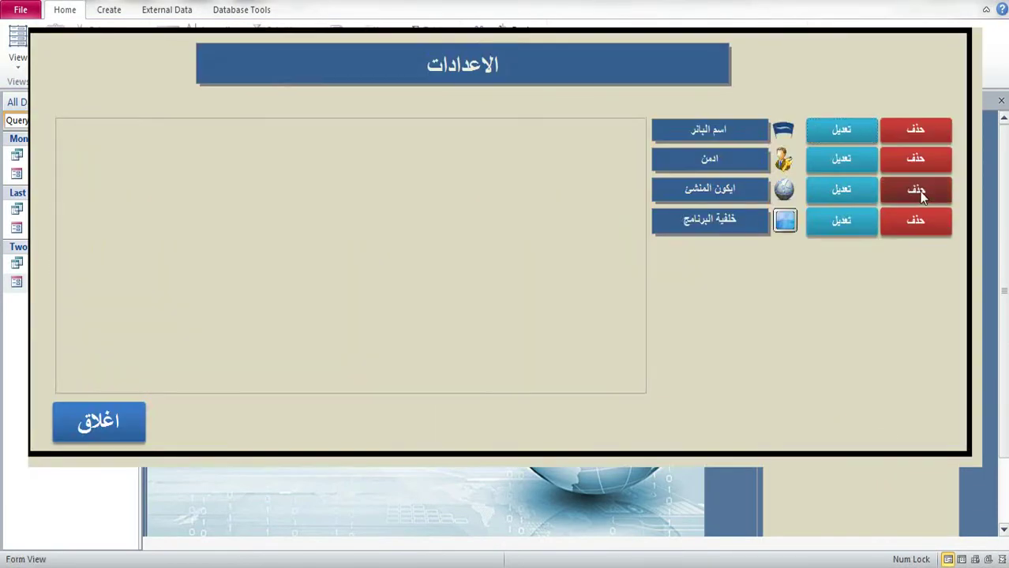
{"action": "left_click", "coordinate": [919, 169]}
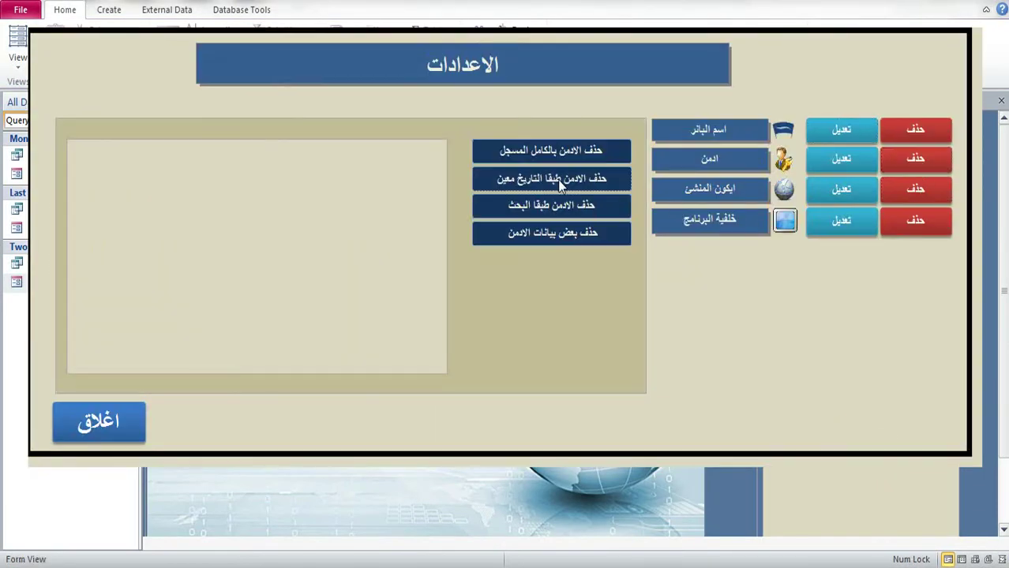
{"action": "left_click", "coordinate": [557, 177]}
{"action": "left_click", "coordinate": [400, 231]}
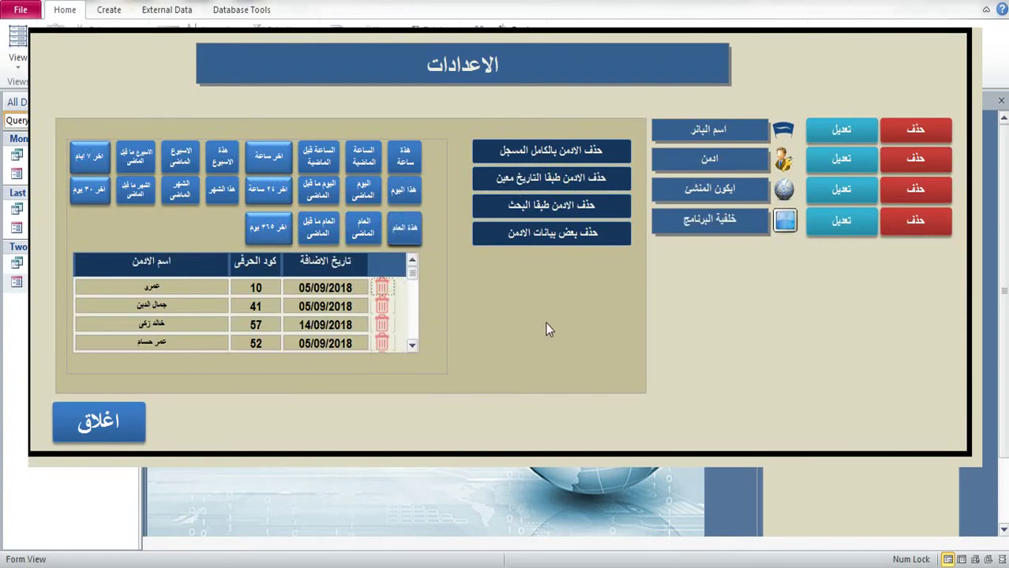
{"action": "right_click", "coordinate": [785, 100]}
{"action": "left_click", "coordinate": [101, 411]}
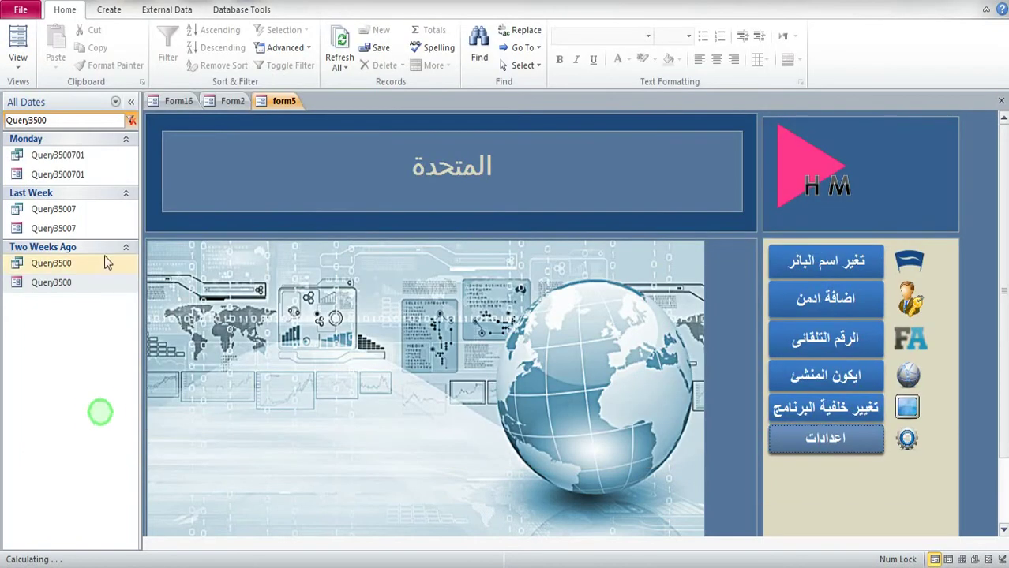
{"action": "right_click", "coordinate": [60, 283]}
Step: Start an embedded macro for the trash button's On Click event in Query3500
{"action": "left_click", "coordinate": [95, 325]}
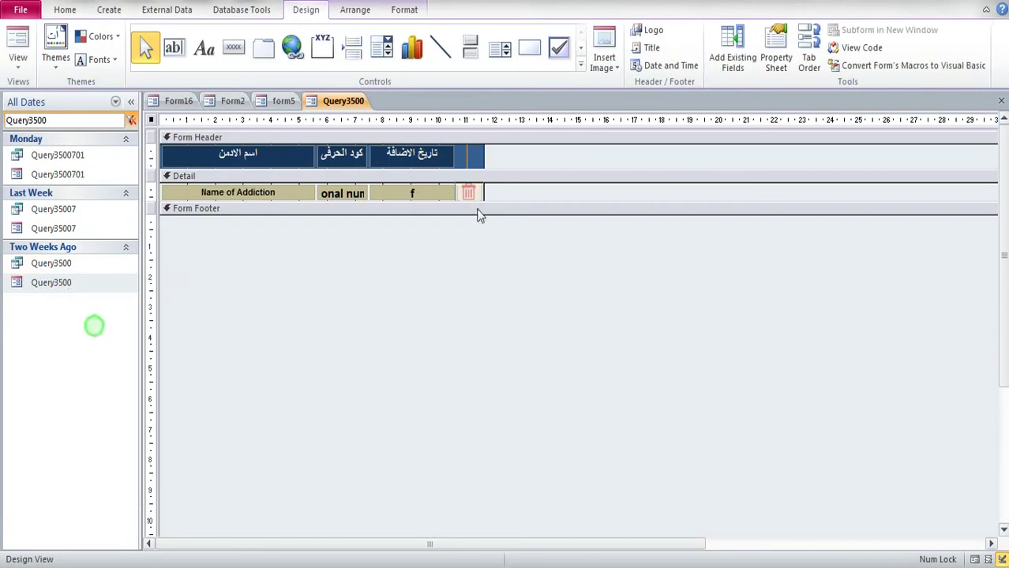
{"action": "left_click", "coordinate": [468, 193]}
{"action": "left_click", "coordinate": [777, 56]}
{"action": "left_click", "coordinate": [743, 156]}
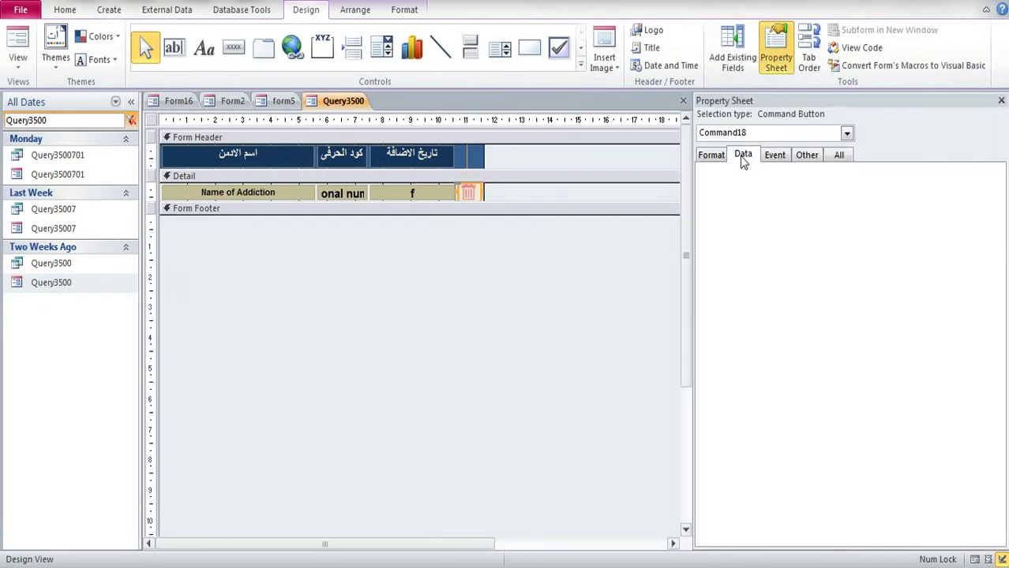
{"action": "left_click", "coordinate": [774, 155]}
{"action": "left_click", "coordinate": [864, 174]}
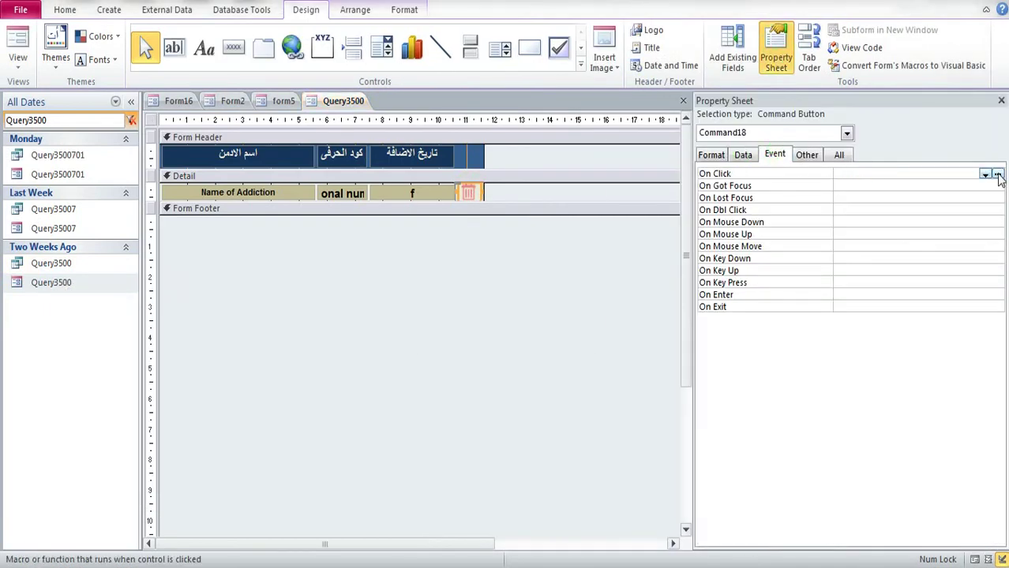
{"action": "left_click", "coordinate": [997, 175]}
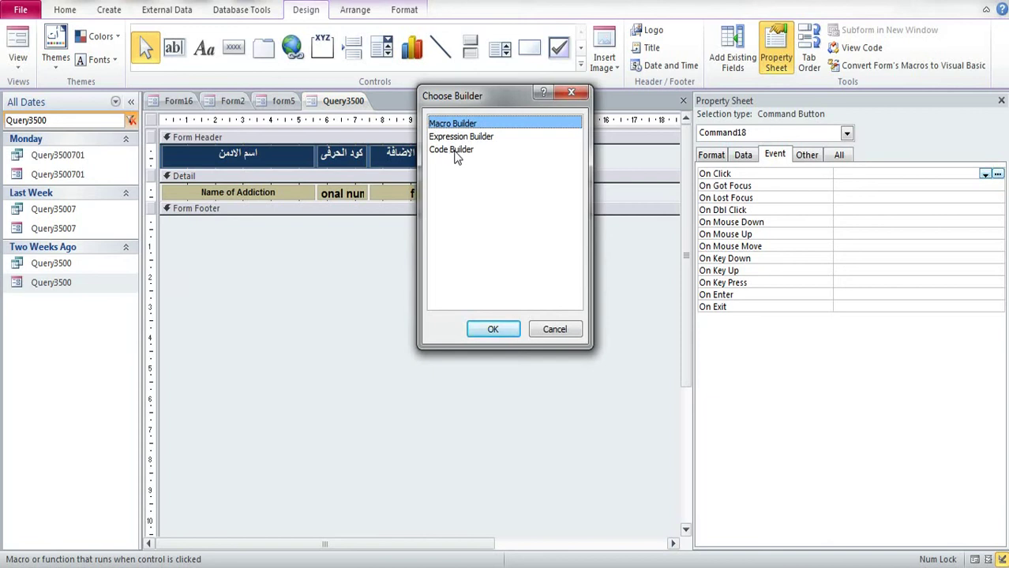
{"action": "left_click", "coordinate": [497, 330]}
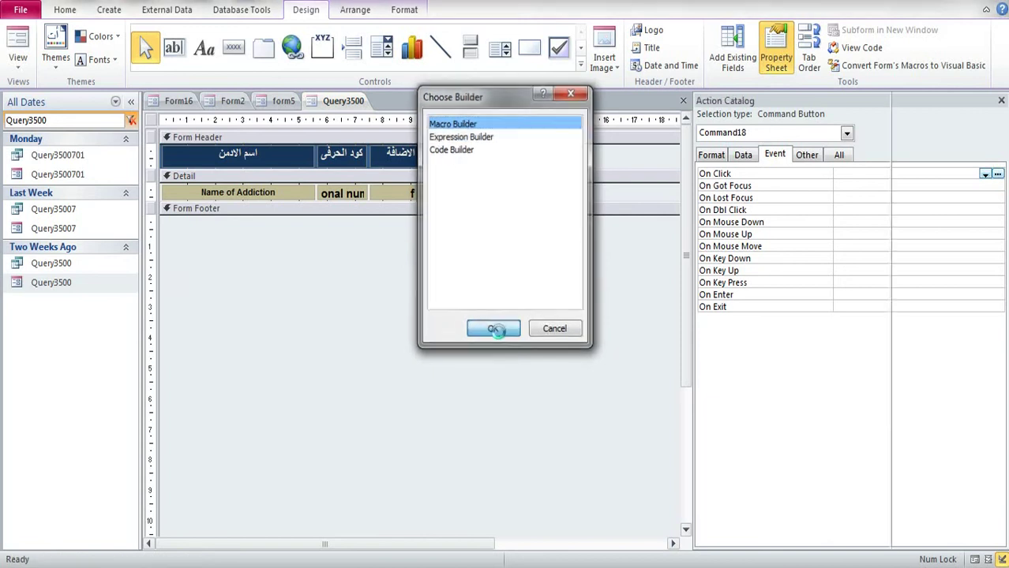
Step: Add an OpenForm action with Form Name set to Form42
{"action": "left_click", "coordinate": [190, 135]}
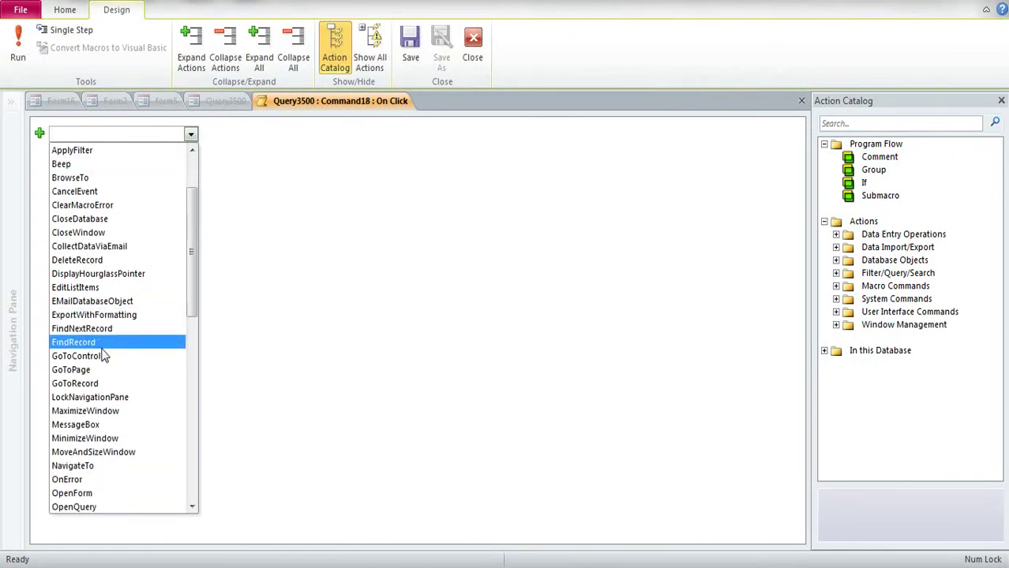
{"action": "left_click", "coordinate": [98, 492]}
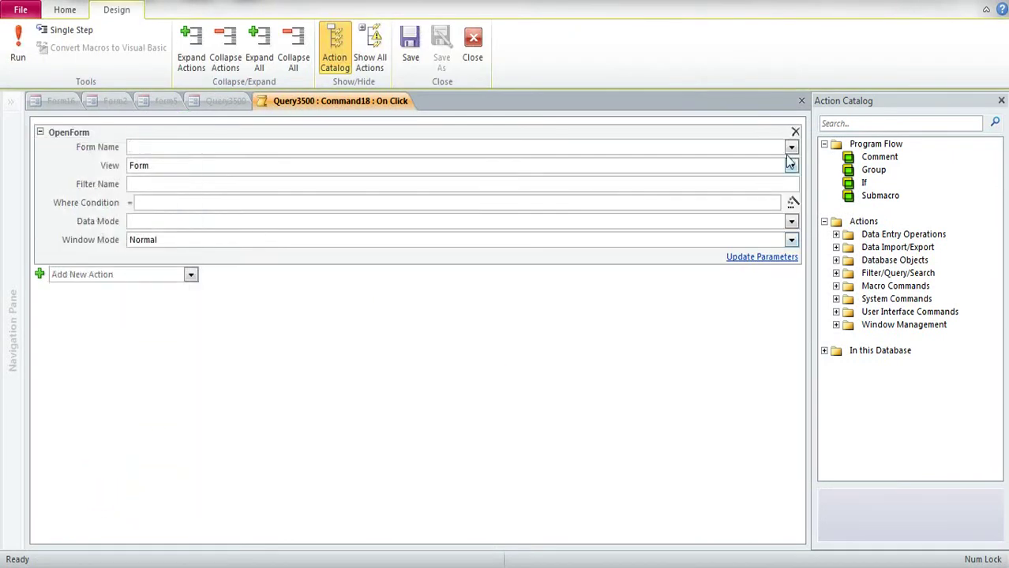
{"action": "left_click", "coordinate": [790, 147]}
{"action": "scroll", "coordinate": [444, 229], "scroll_direction": "down", "scroll_amount": 8}
{"action": "scroll", "coordinate": [445, 232], "scroll_direction": "down", "scroll_amount": 8}
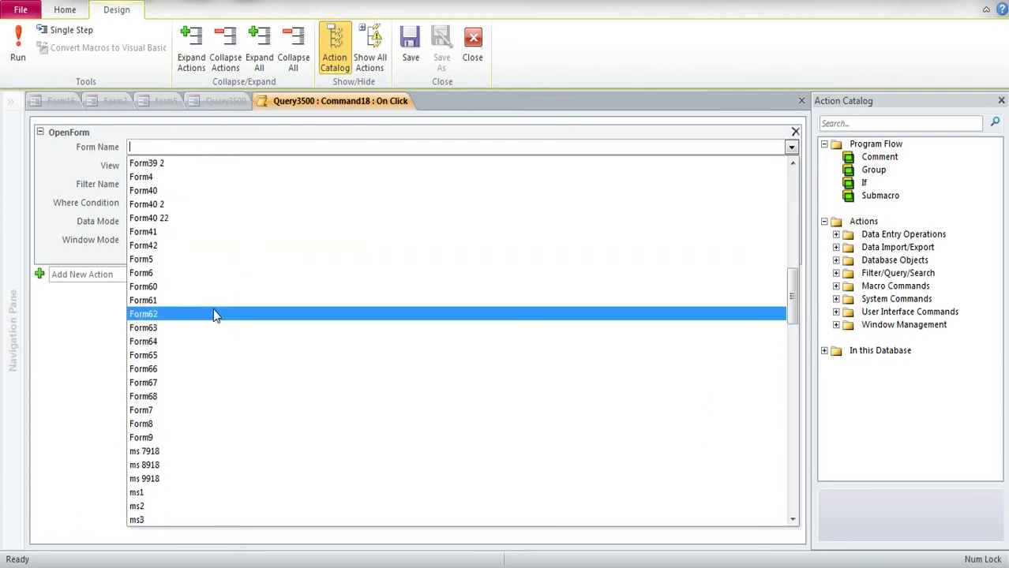
{"action": "left_click", "coordinate": [167, 252]}
Step: Close and save the macro and the Query3500 form
{"action": "left_click", "coordinate": [124, 370]}
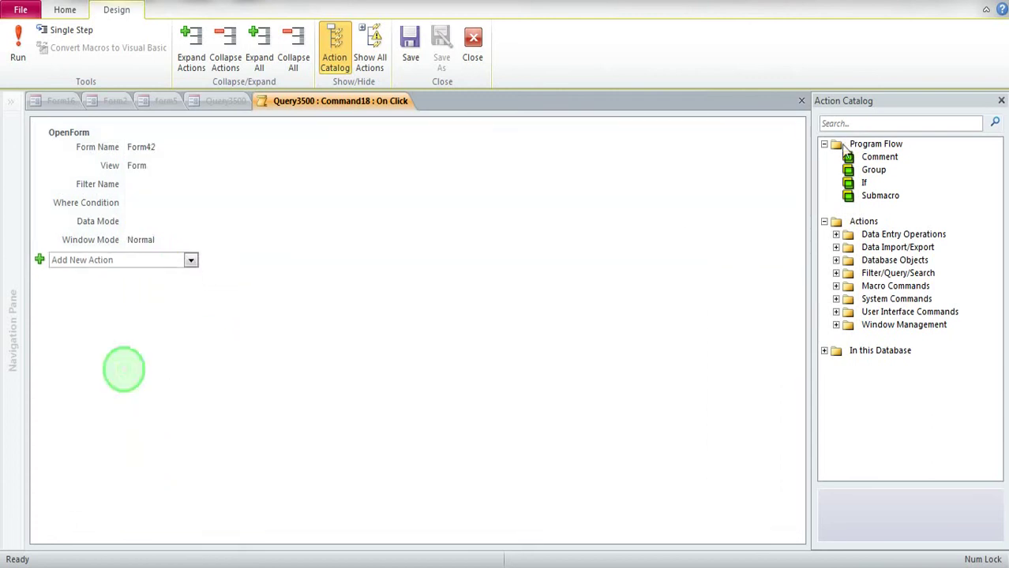
{"action": "left_click", "coordinate": [1001, 101]}
{"action": "left_click", "coordinate": [1001, 101]}
{"action": "left_click", "coordinate": [449, 319]}
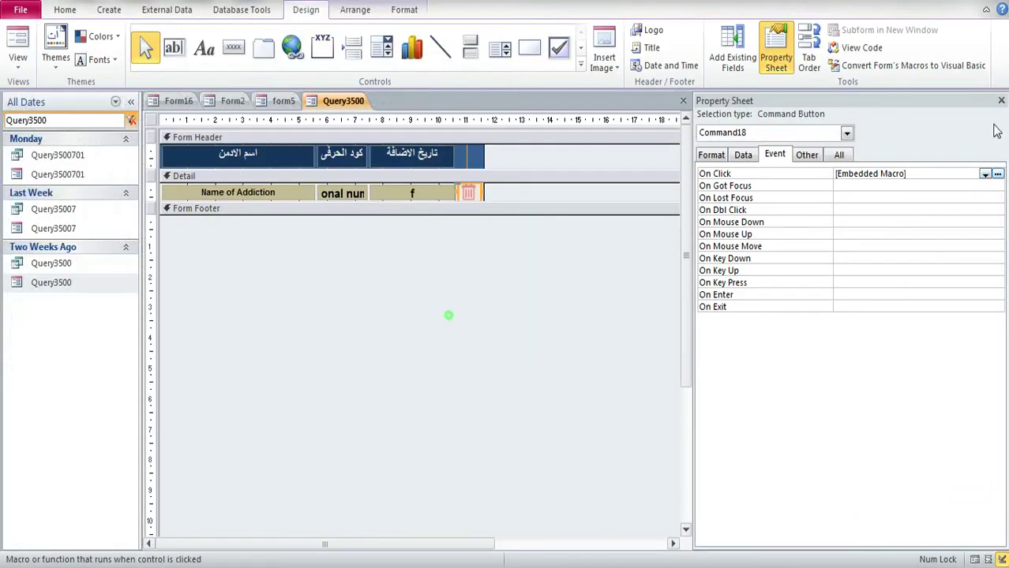
{"action": "left_click", "coordinate": [1001, 100]}
{"action": "left_click", "coordinate": [1001, 100]}
{"action": "left_click", "coordinate": [450, 330]}
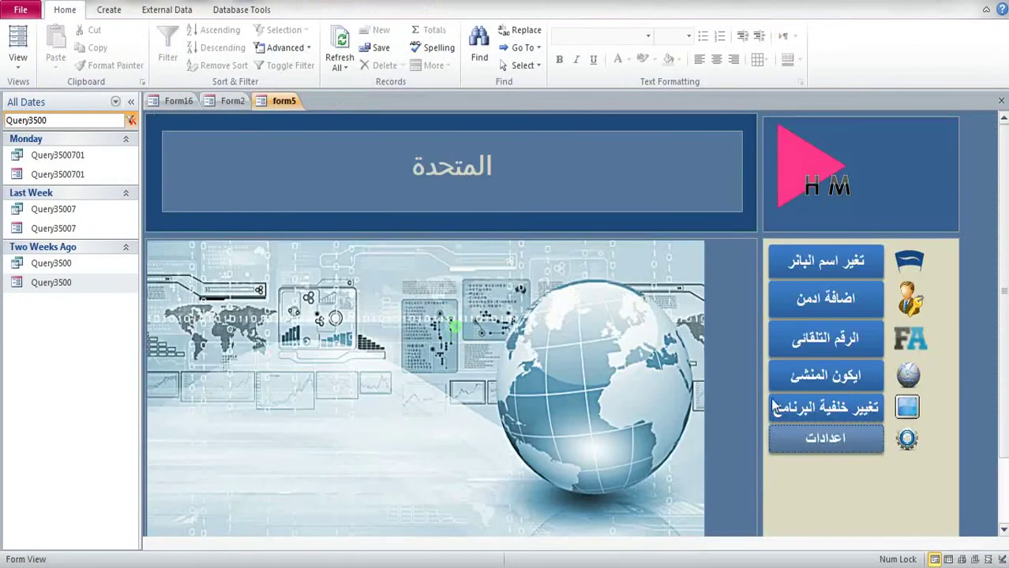
Step: Open Settings and list admins added this year under delete-by-date
{"action": "left_click", "coordinate": [831, 438]}
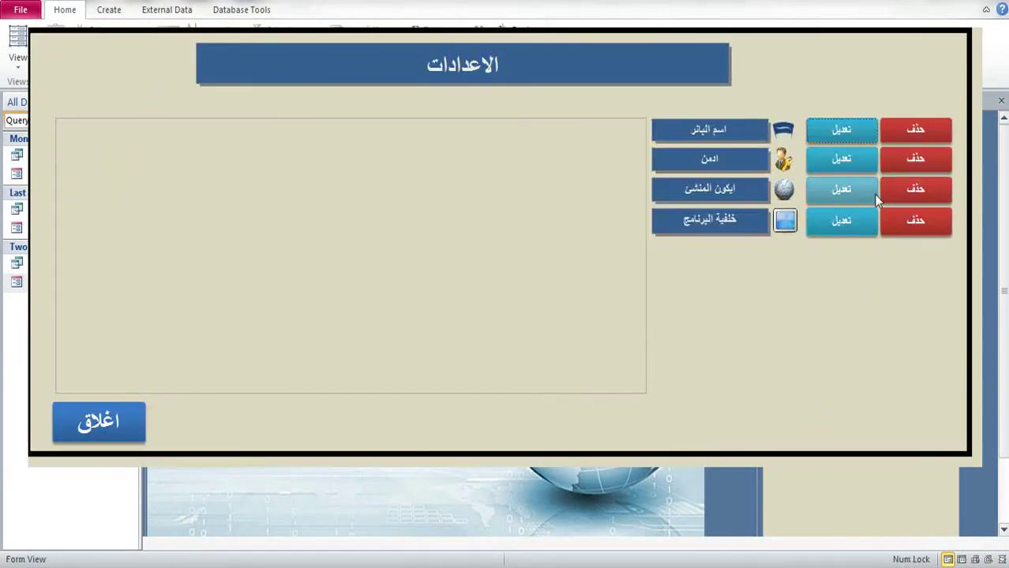
{"action": "left_click", "coordinate": [893, 166]}
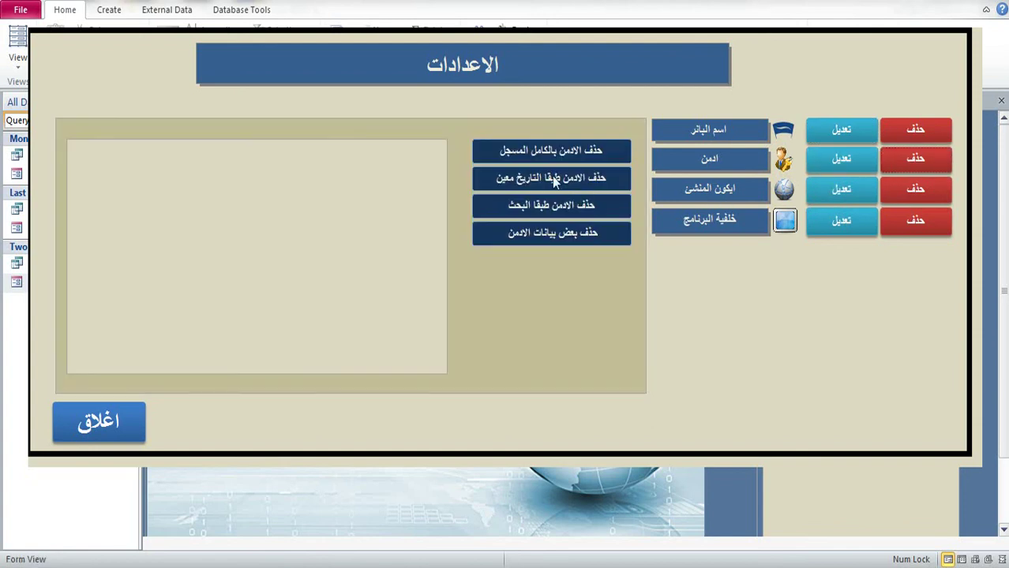
{"action": "left_click", "coordinate": [555, 182]}
{"action": "left_click", "coordinate": [394, 229]}
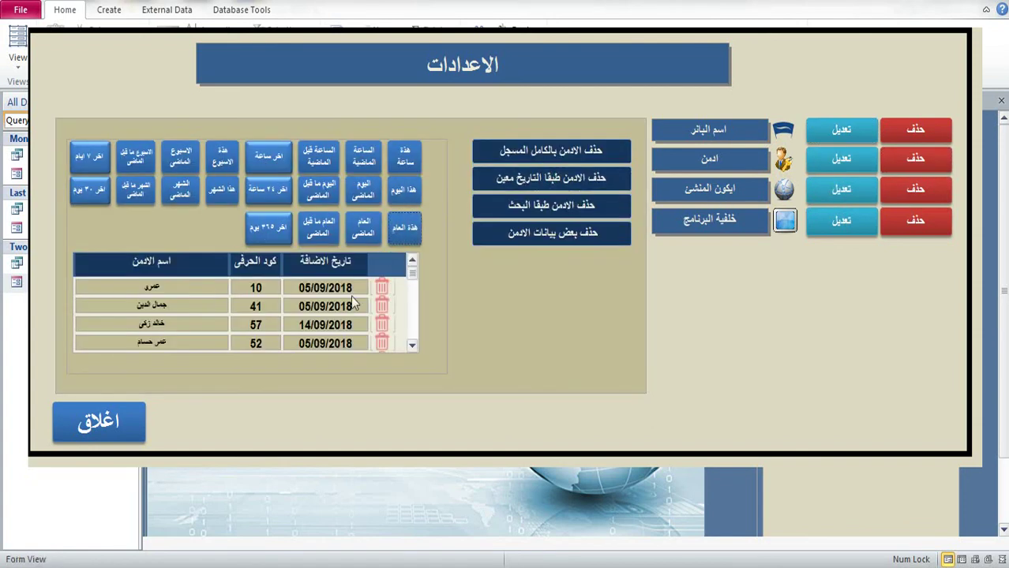
Step: Click trash icons for four admins, including code 612, closing each confirmation popup
{"action": "left_click", "coordinate": [387, 289]}
{"action": "left_click", "coordinate": [185, 289]}
{"action": "left_click", "coordinate": [381, 308]}
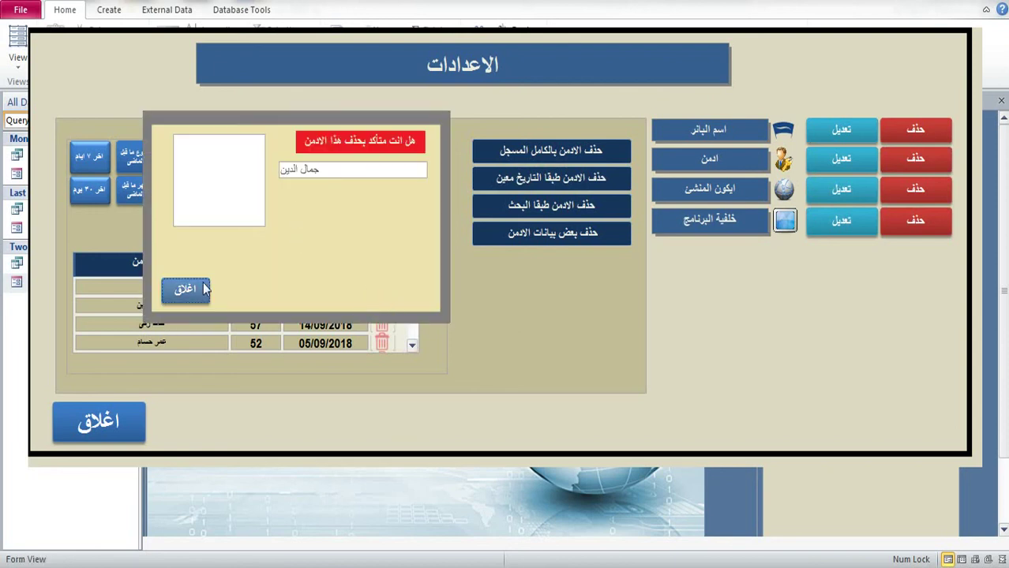
{"action": "left_click", "coordinate": [185, 289]}
{"action": "left_click", "coordinate": [382, 330]}
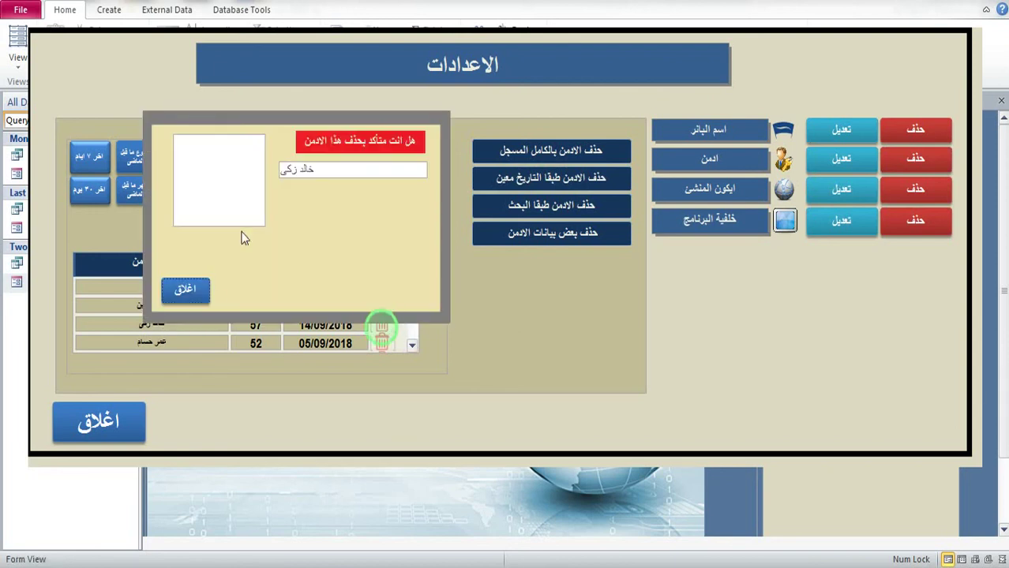
{"action": "left_click", "coordinate": [186, 289]}
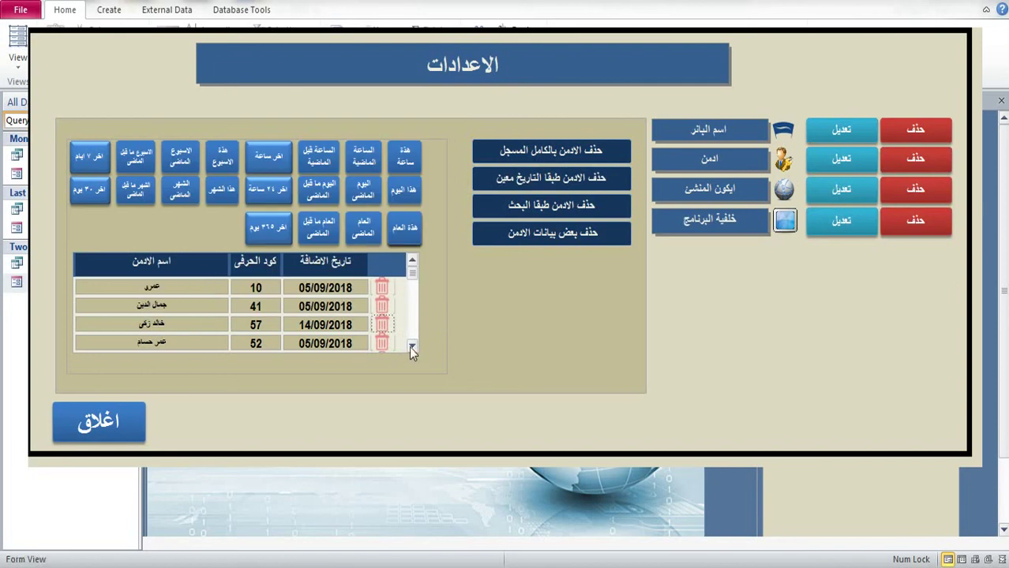
{"action": "left_click", "coordinate": [411, 345]}
{"action": "left_click", "coordinate": [411, 345]}
{"action": "left_click", "coordinate": [382, 325]}
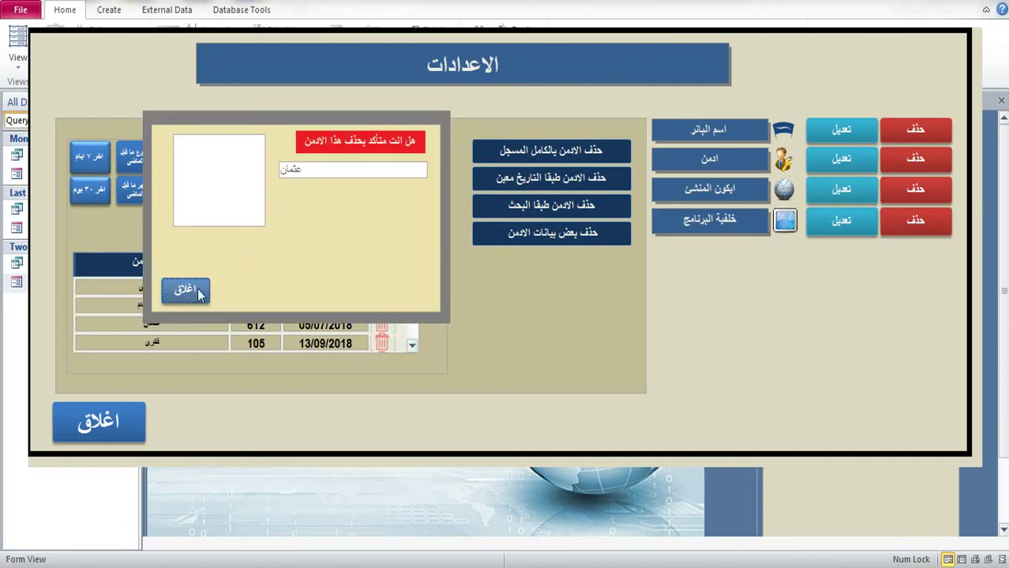
{"action": "left_click", "coordinate": [184, 289]}
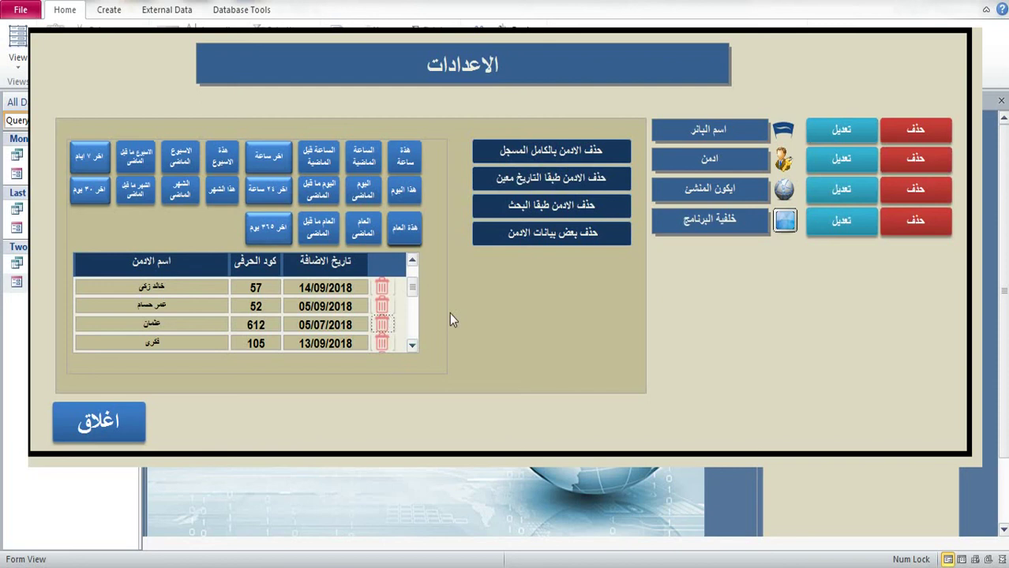
Step: Try the Today, This Year, Yesterday, Last Year and year-before-last date filters
{"action": "left_click", "coordinate": [695, 310]}
{"action": "left_click", "coordinate": [403, 188]}
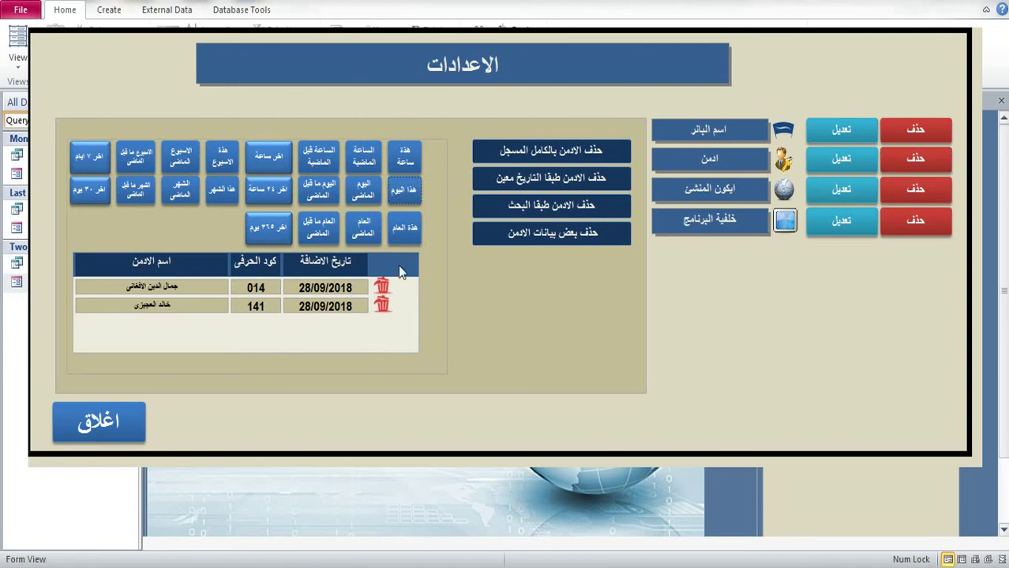
{"action": "left_click", "coordinate": [402, 237]}
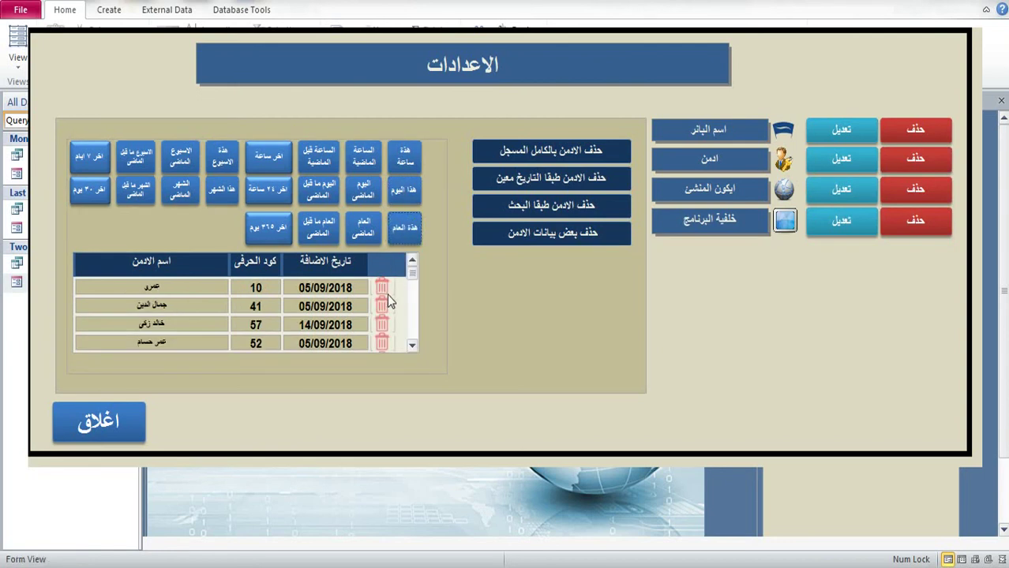
{"action": "left_click", "coordinate": [366, 190]}
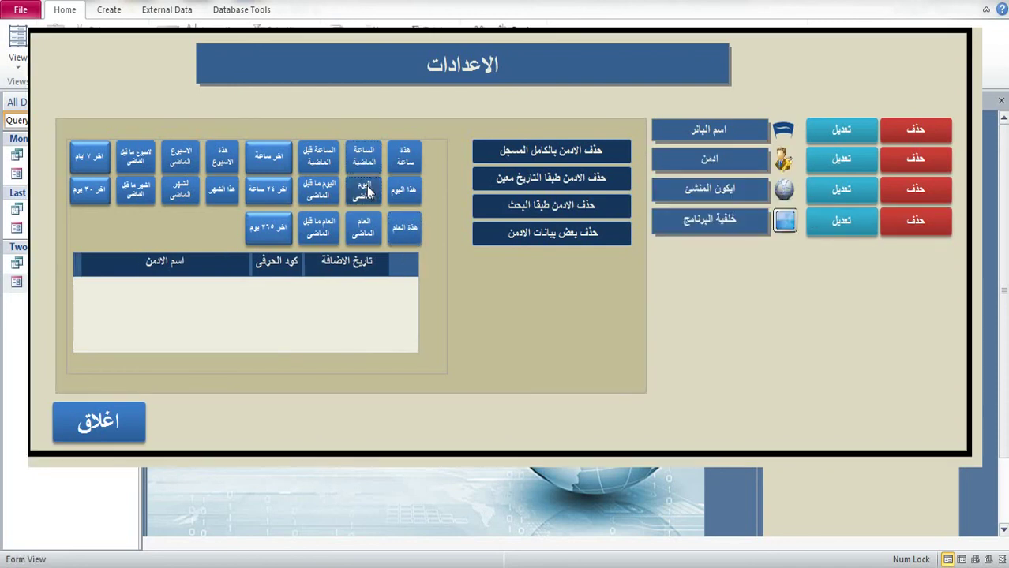
{"action": "left_click", "coordinate": [366, 226]}
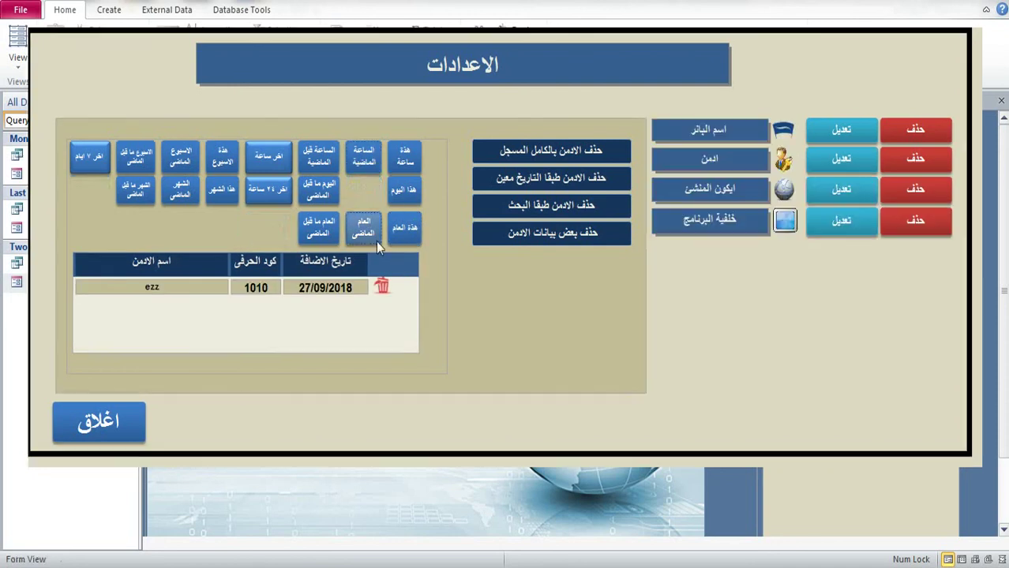
{"action": "left_click", "coordinate": [318, 194]}
Step: Try the hour-before-last, day-before-yesterday, last-hour and last-24-hours filters, ending on this year
{"action": "left_click", "coordinate": [318, 160]}
{"action": "left_click", "coordinate": [319, 194]}
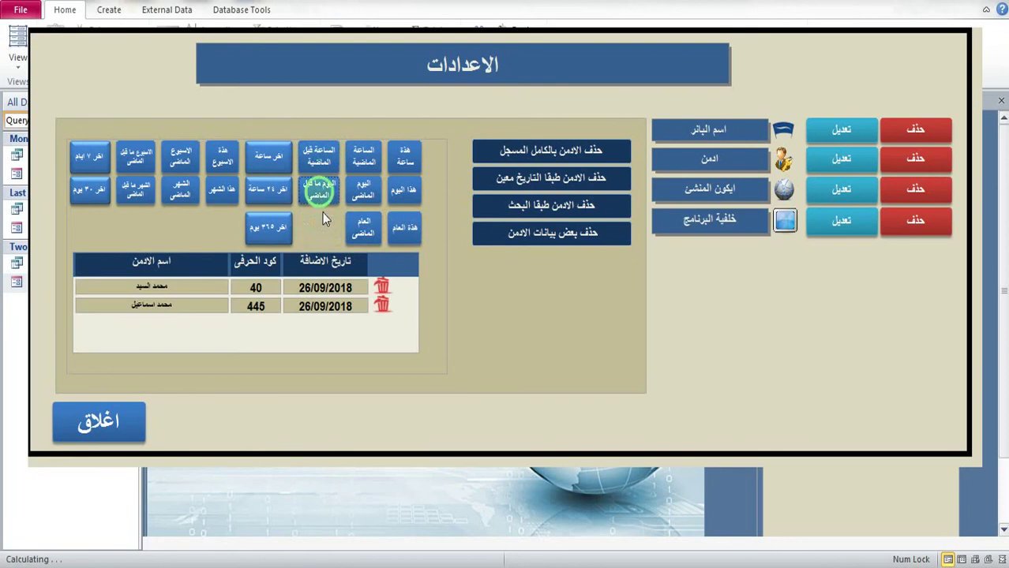
{"action": "left_click", "coordinate": [318, 231]}
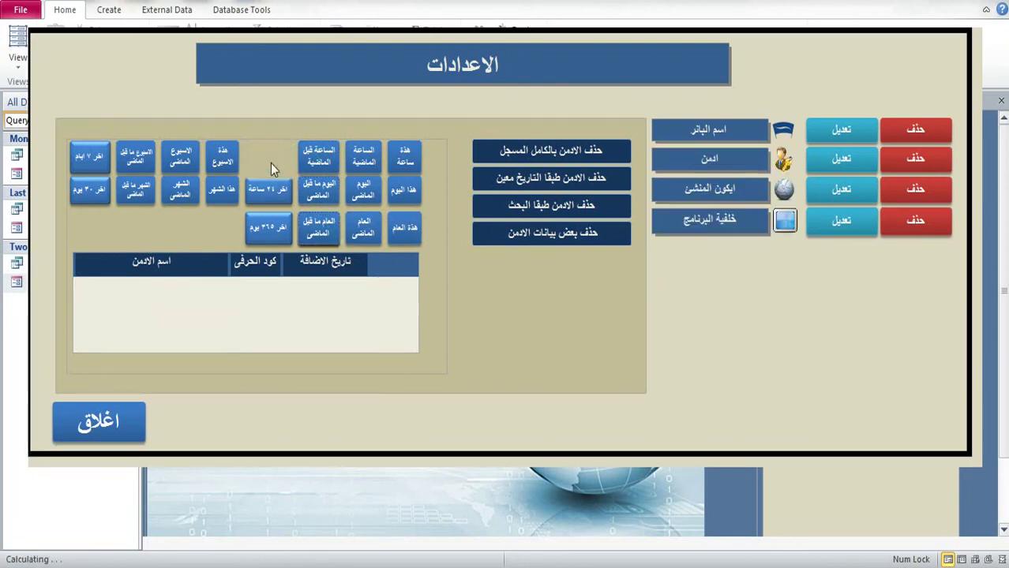
{"action": "left_click", "coordinate": [270, 161]}
{"action": "left_click", "coordinate": [273, 189]}
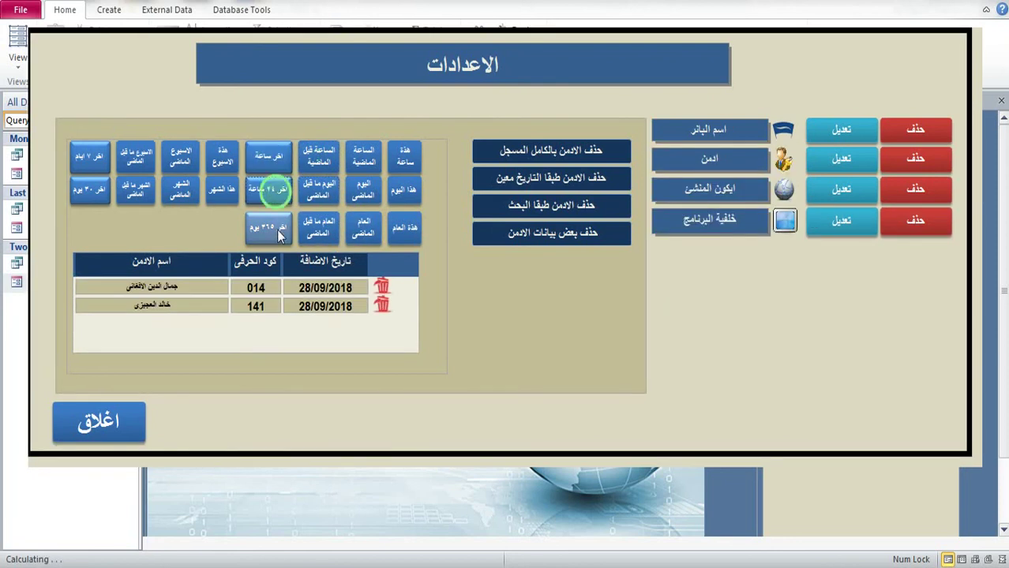
{"action": "left_click", "coordinate": [417, 232]}
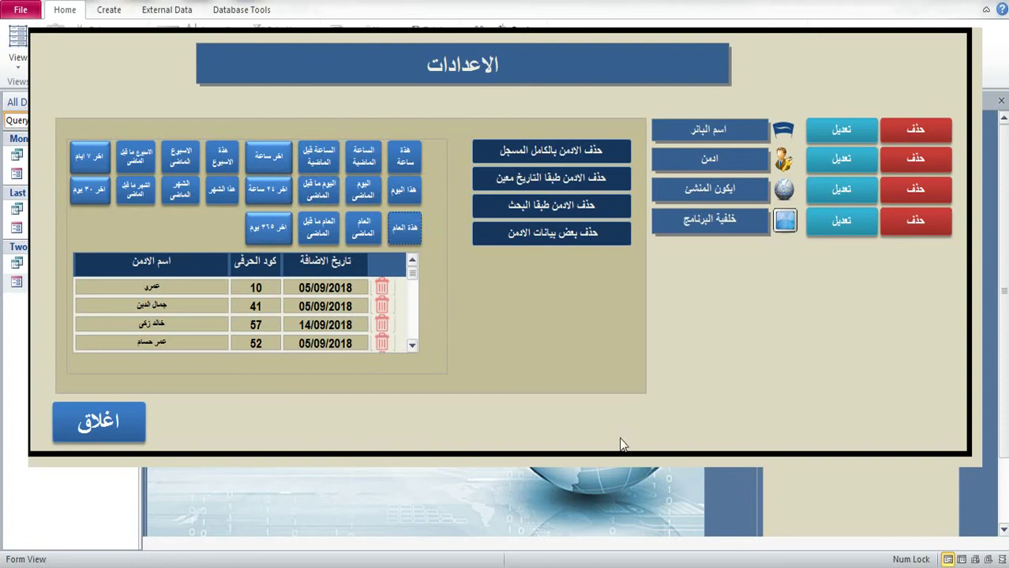
{"action": "right_click", "coordinate": [834, 562]}
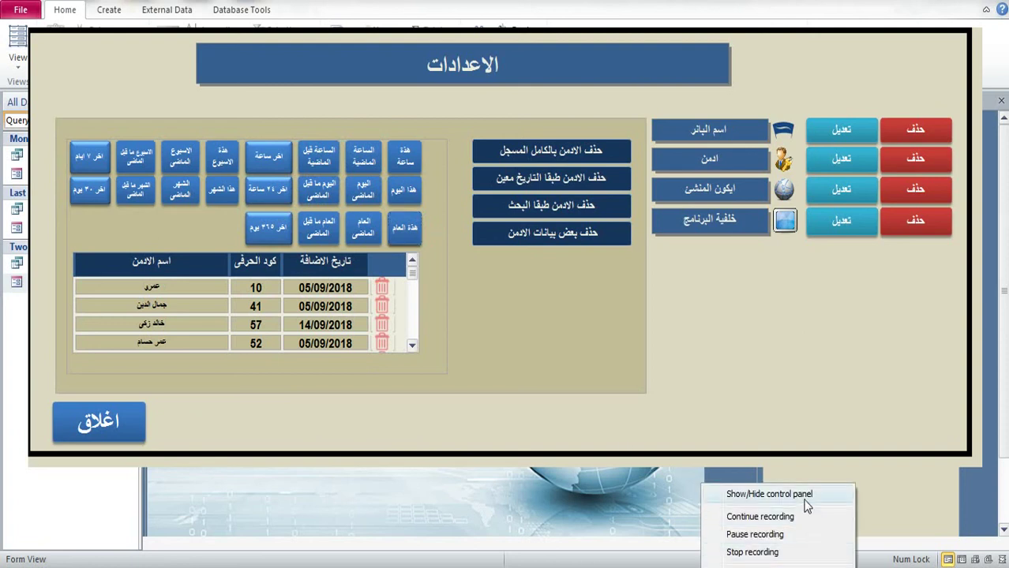
{"action": "left_click", "coordinate": [743, 502]}
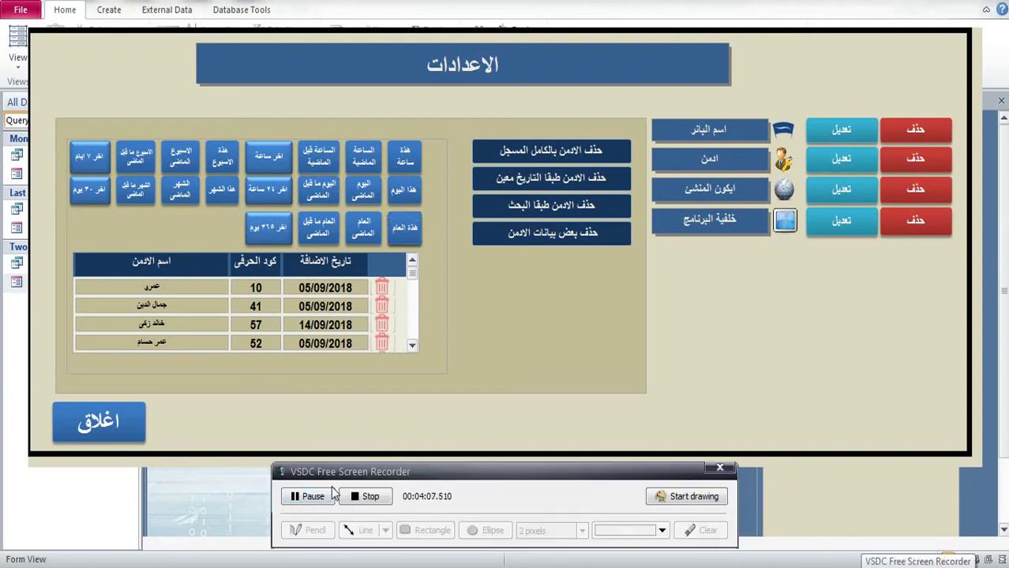